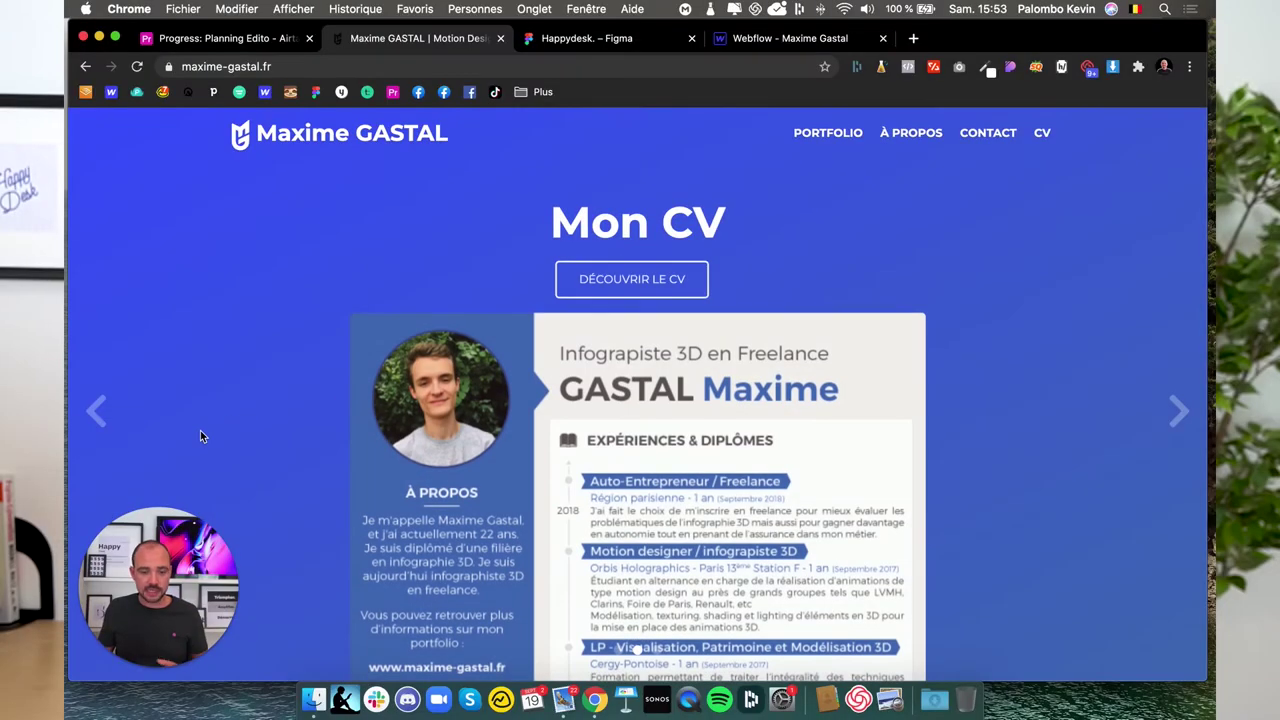
- Switch the hero carousel to the Bienvenue slide and scroll through the homepage
click(131, 412)
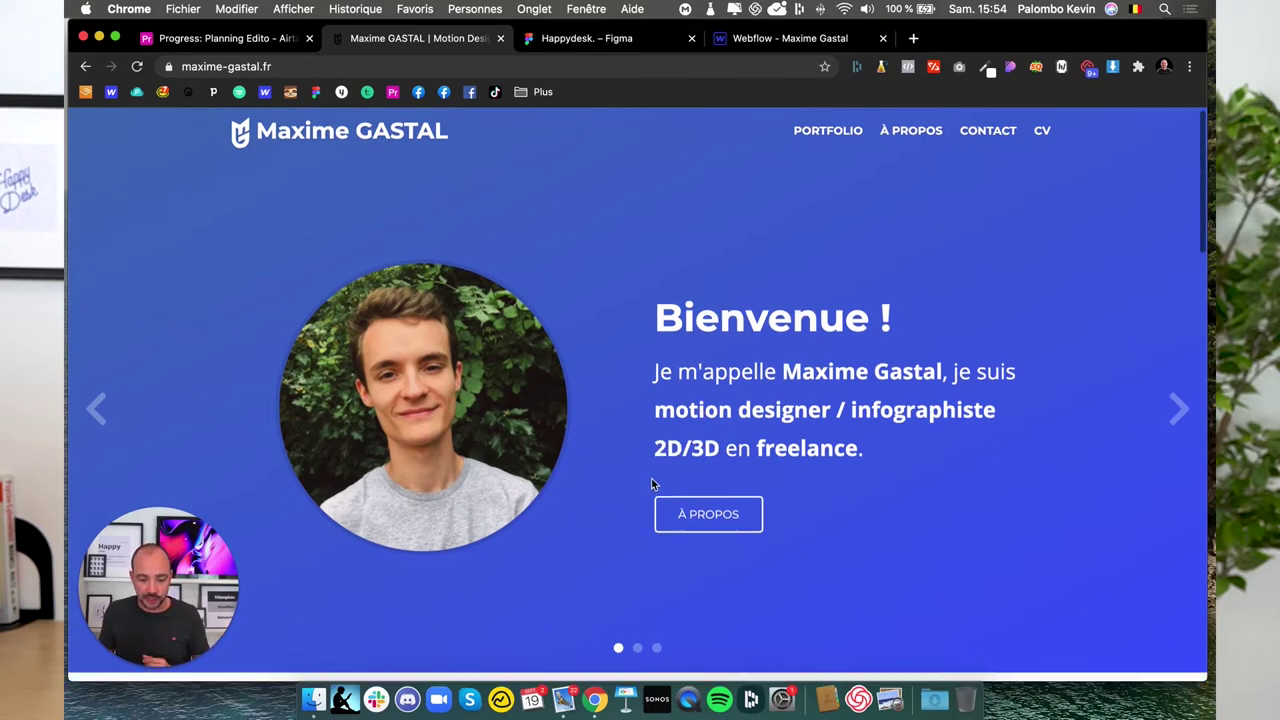
scroll(651, 478, down, 3)
scroll(641, 471, down, 1)
scroll(620, 476, down, 2)
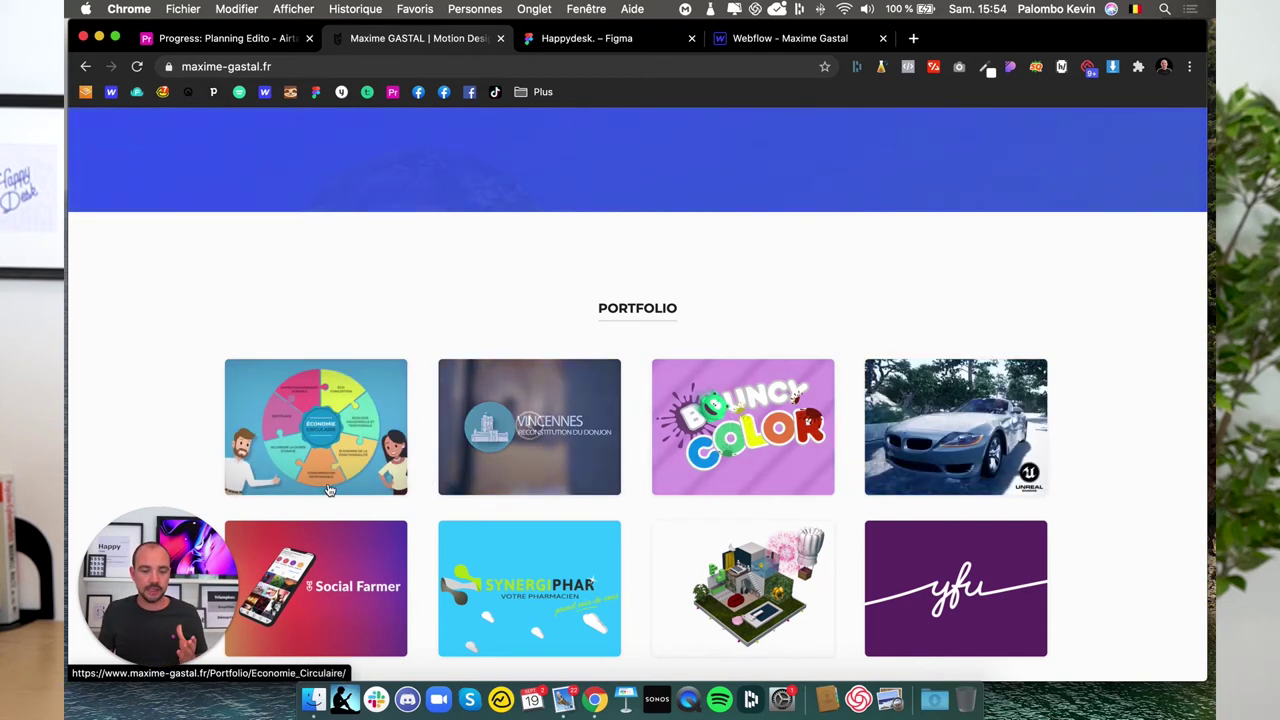
scroll(315, 440, down, 2)
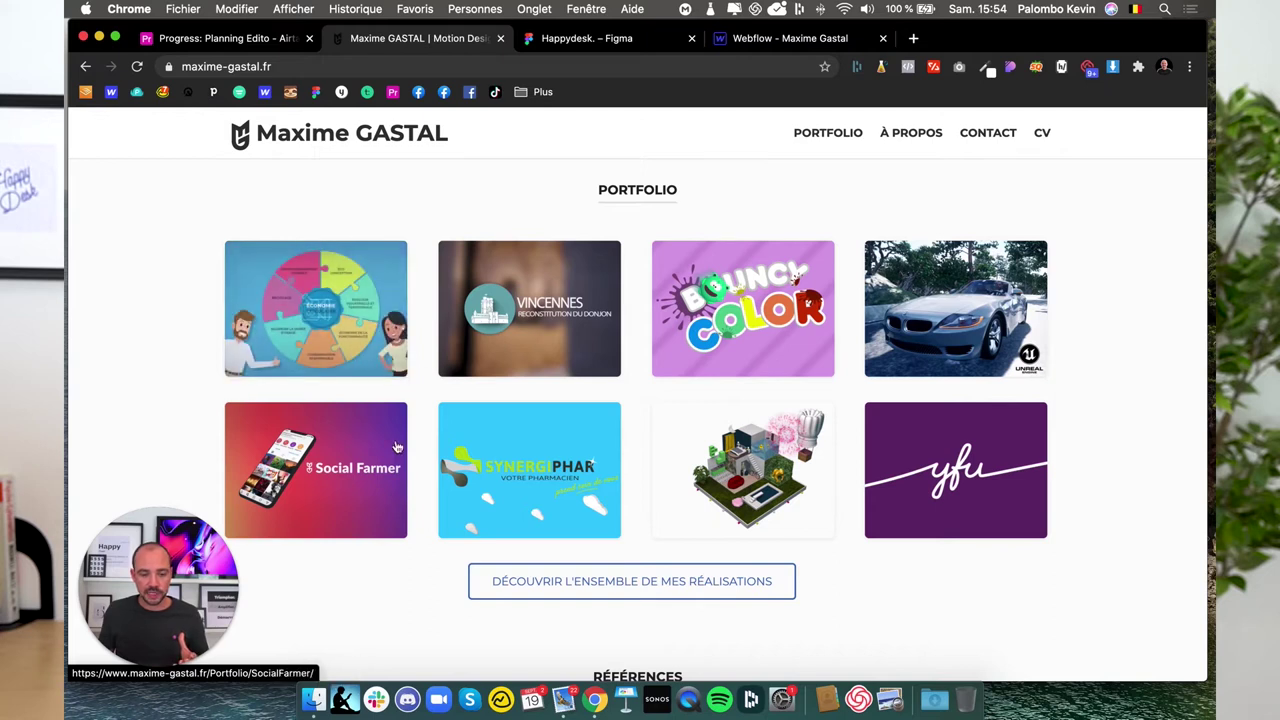
scroll(374, 523, down, 2)
scroll(375, 522, down, 3)
scroll(600, 386, down, 1)
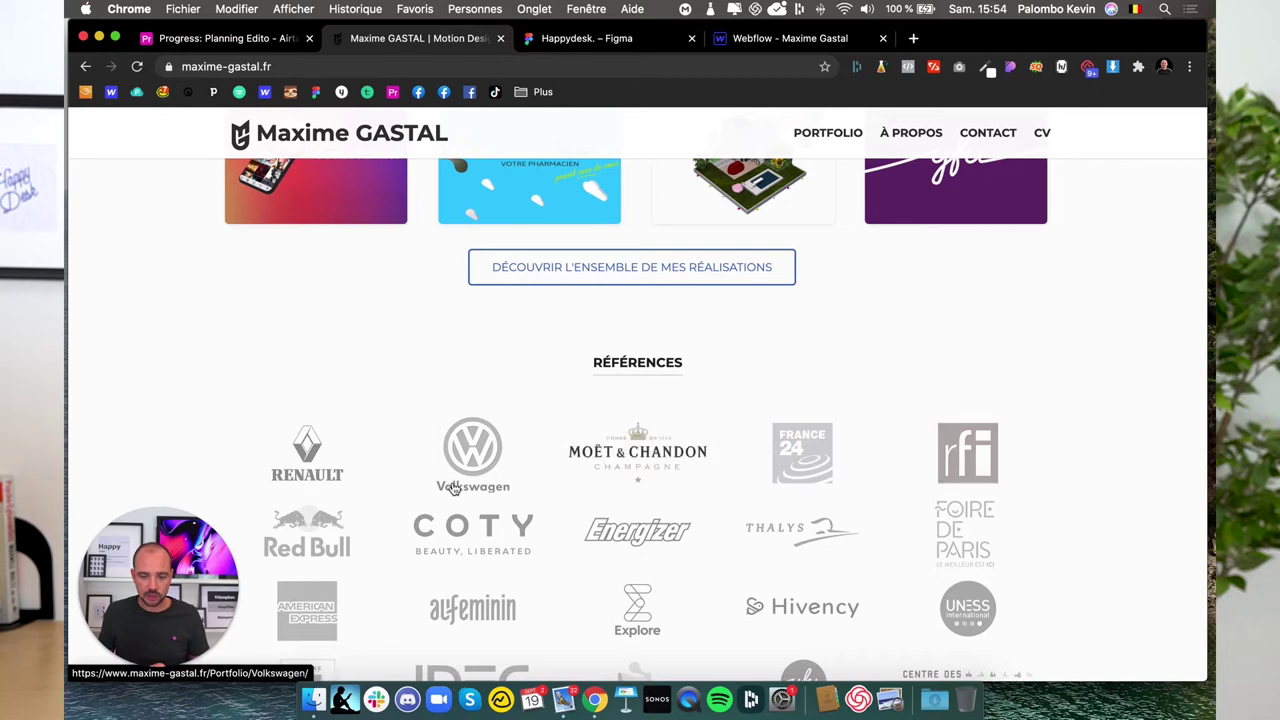
scroll(310, 465, down, 3)
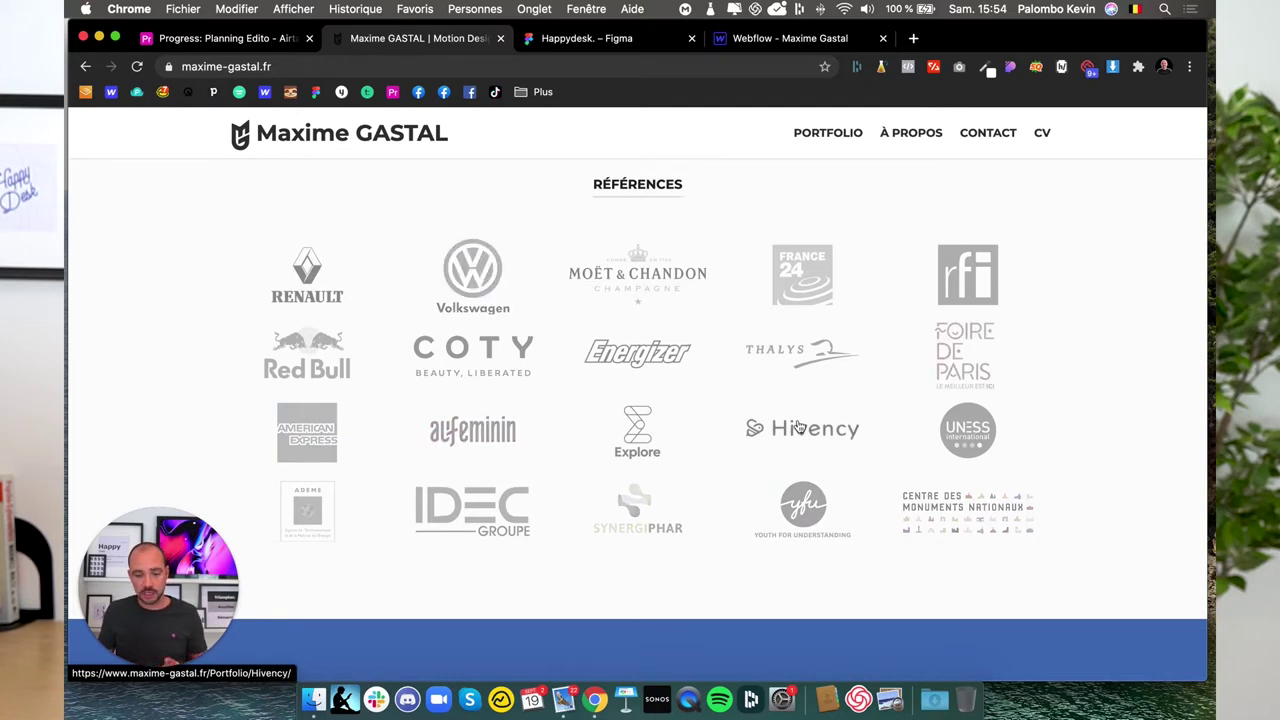
scroll(427, 494, down, 3)
scroll(421, 505, up, 3)
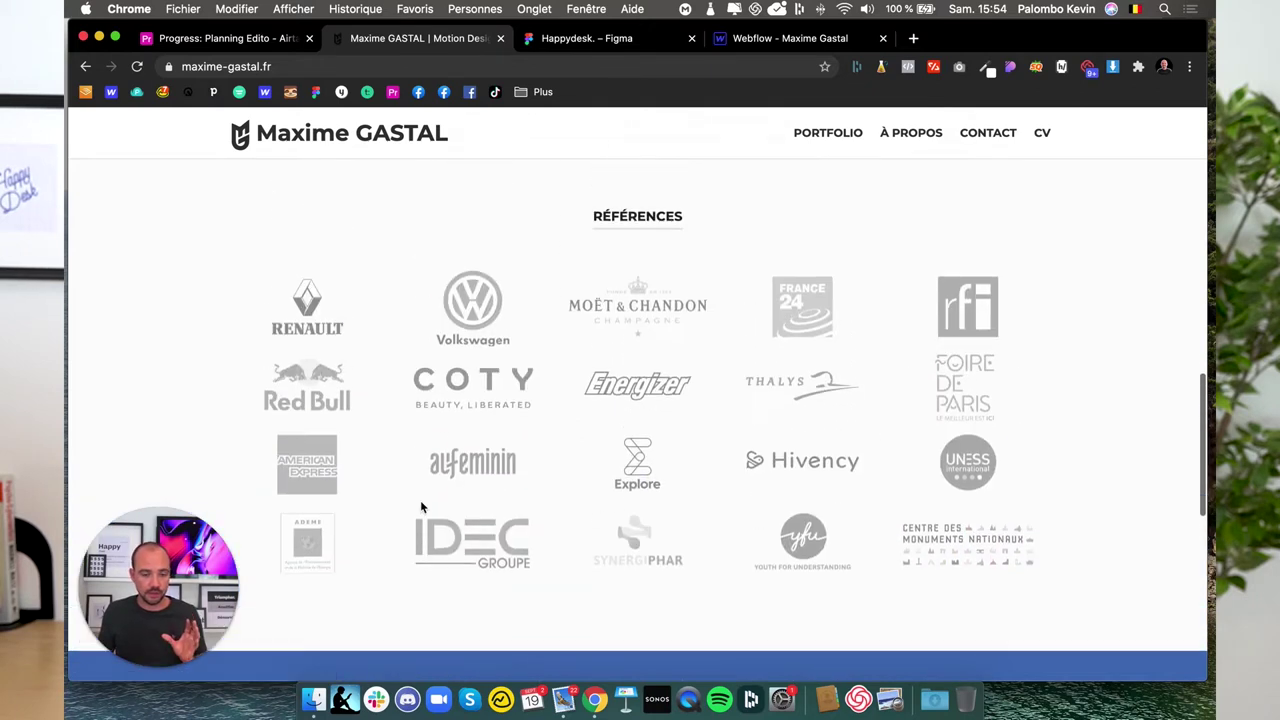
scroll(418, 509, down, 5)
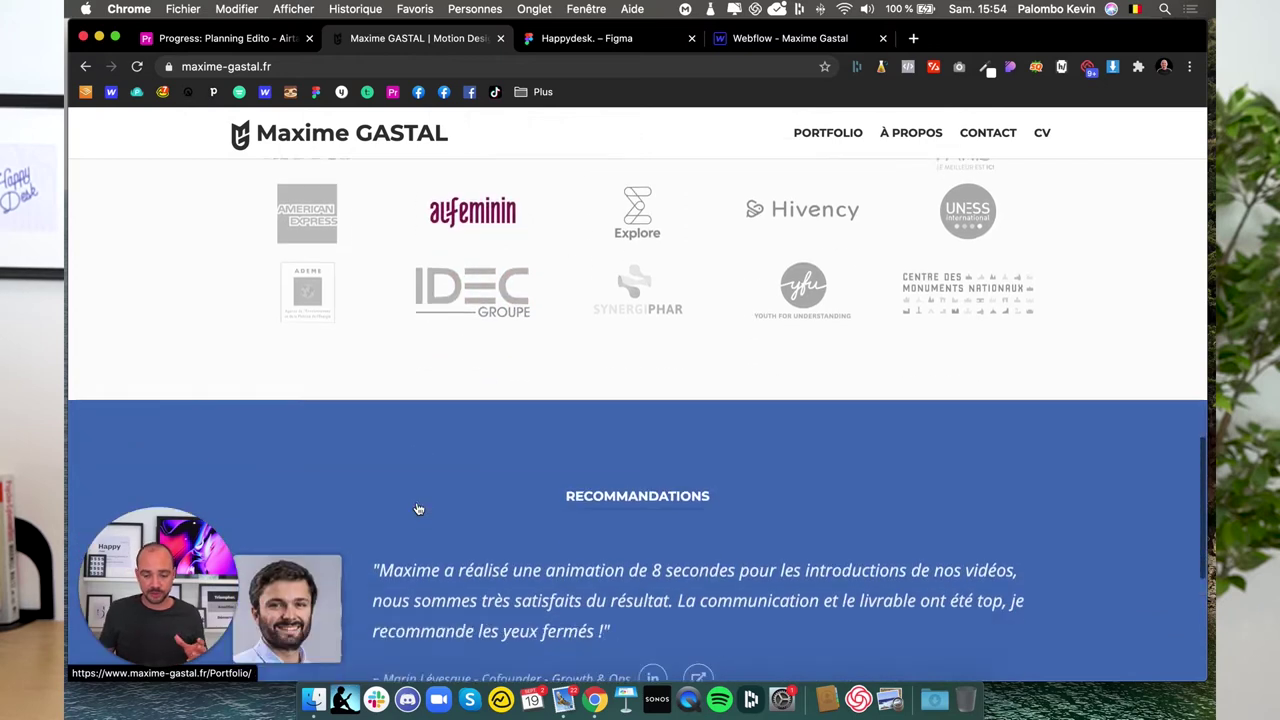
scroll(417, 502, down, 4)
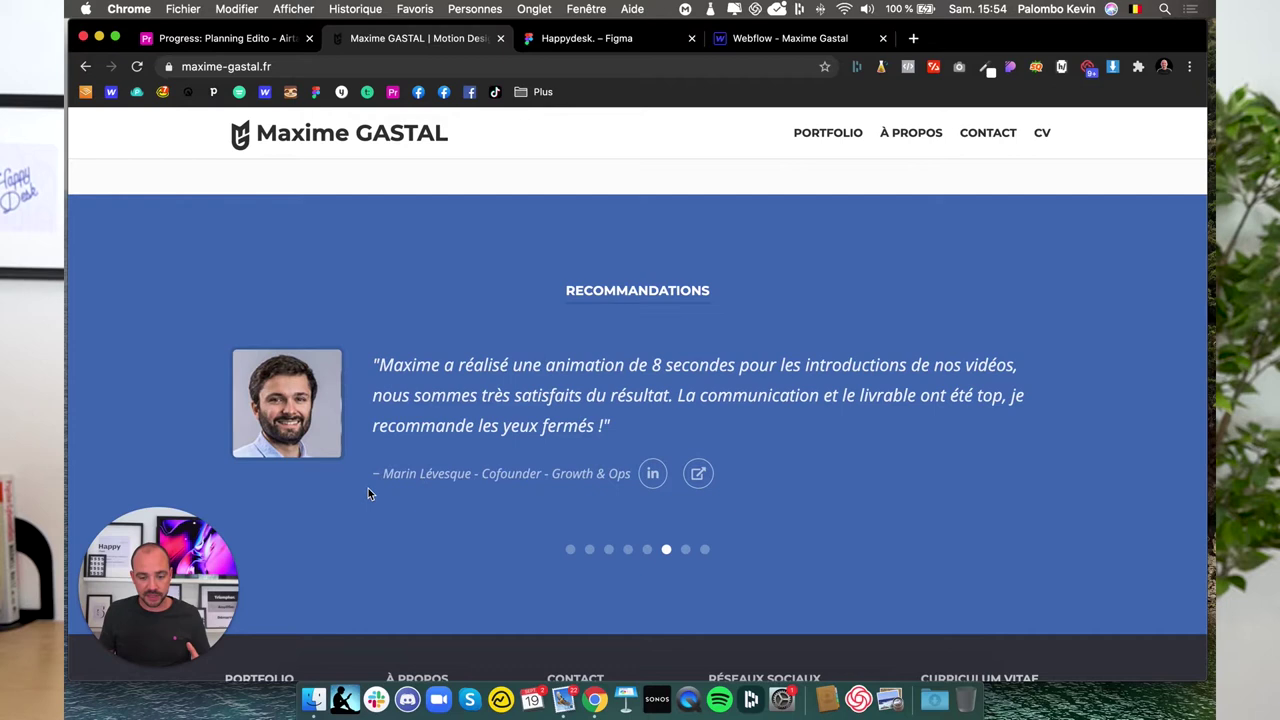
scroll(368, 488, down, 3)
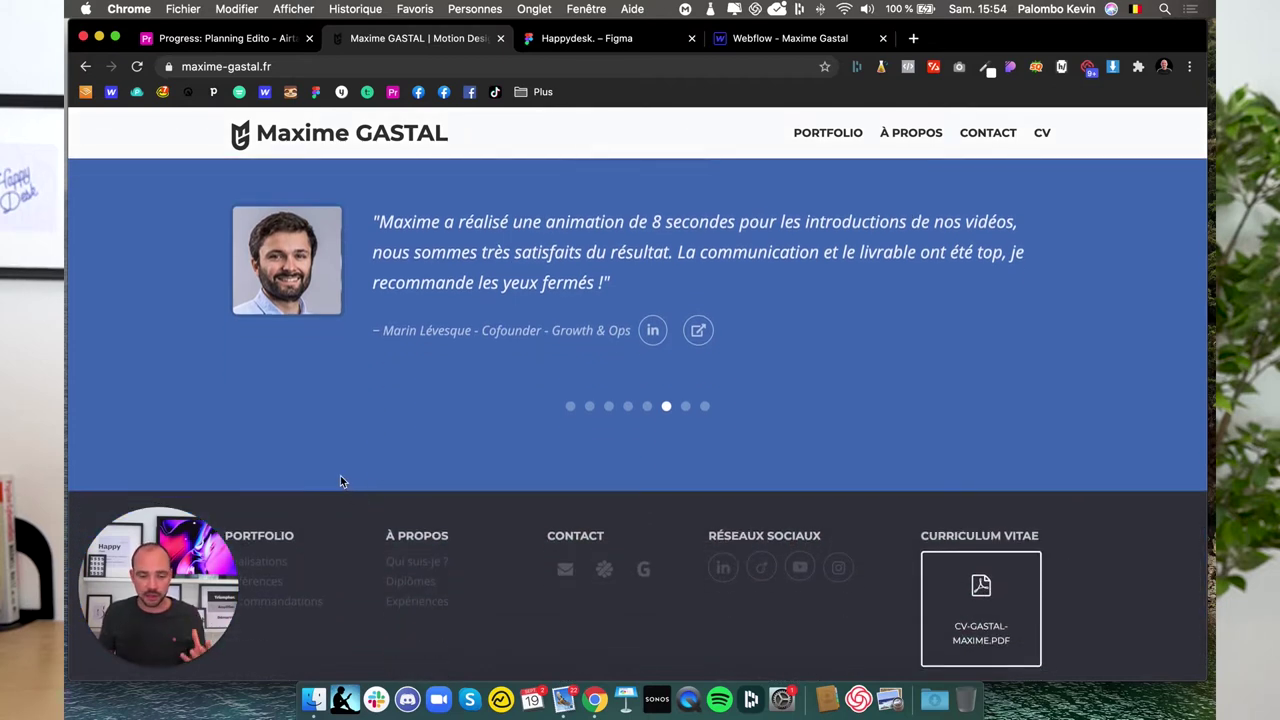
scroll(341, 483, down, 1)
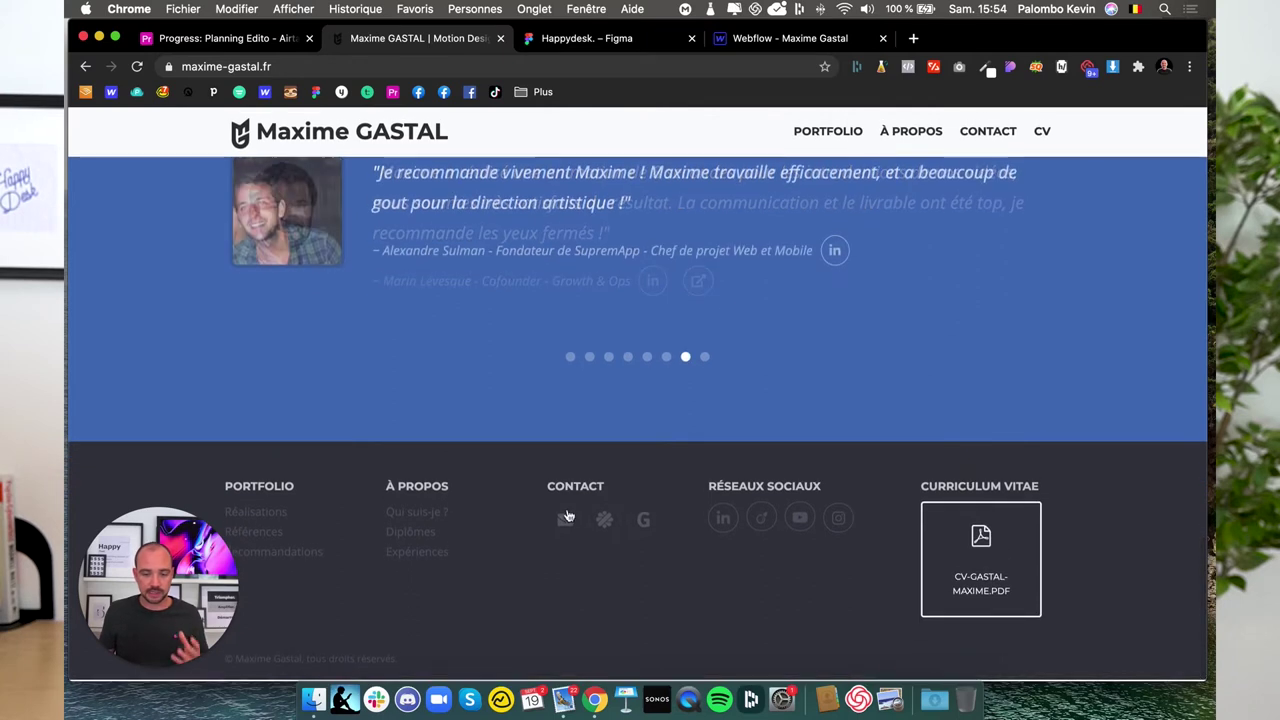
scroll(504, 524, up, 10)
scroll(504, 524, up, 10)
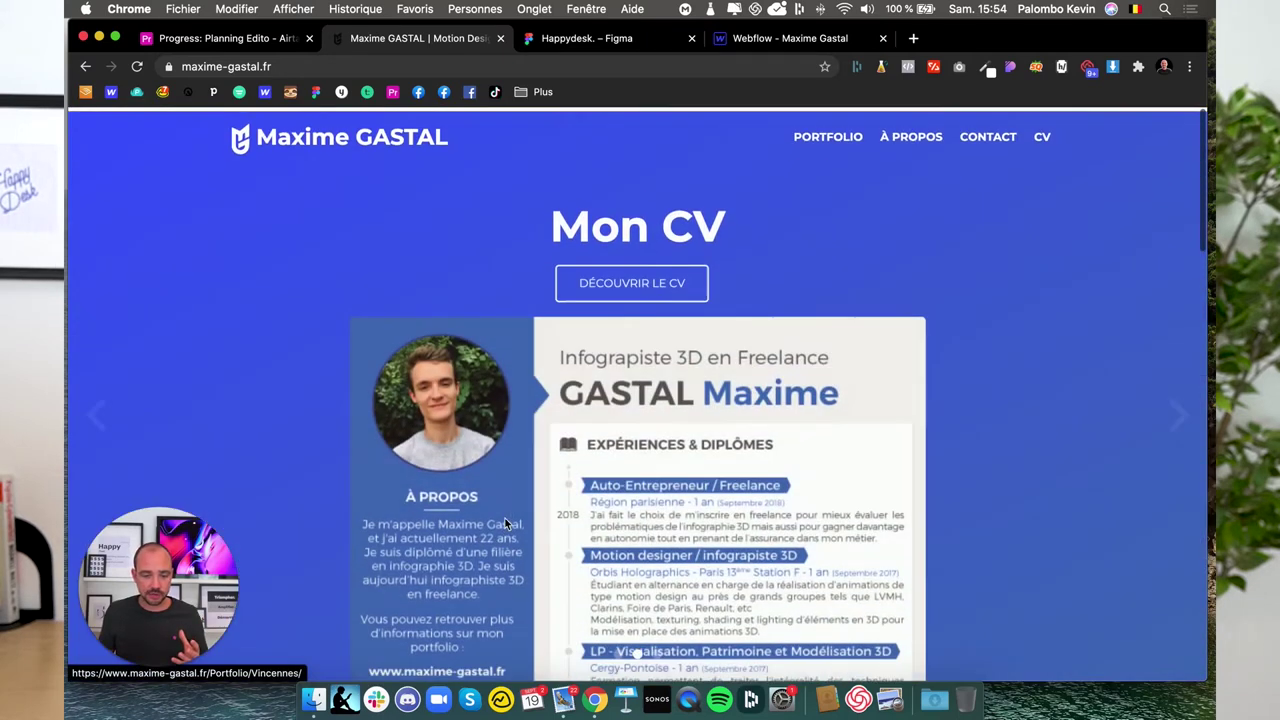
scroll(434, 475, up, 1)
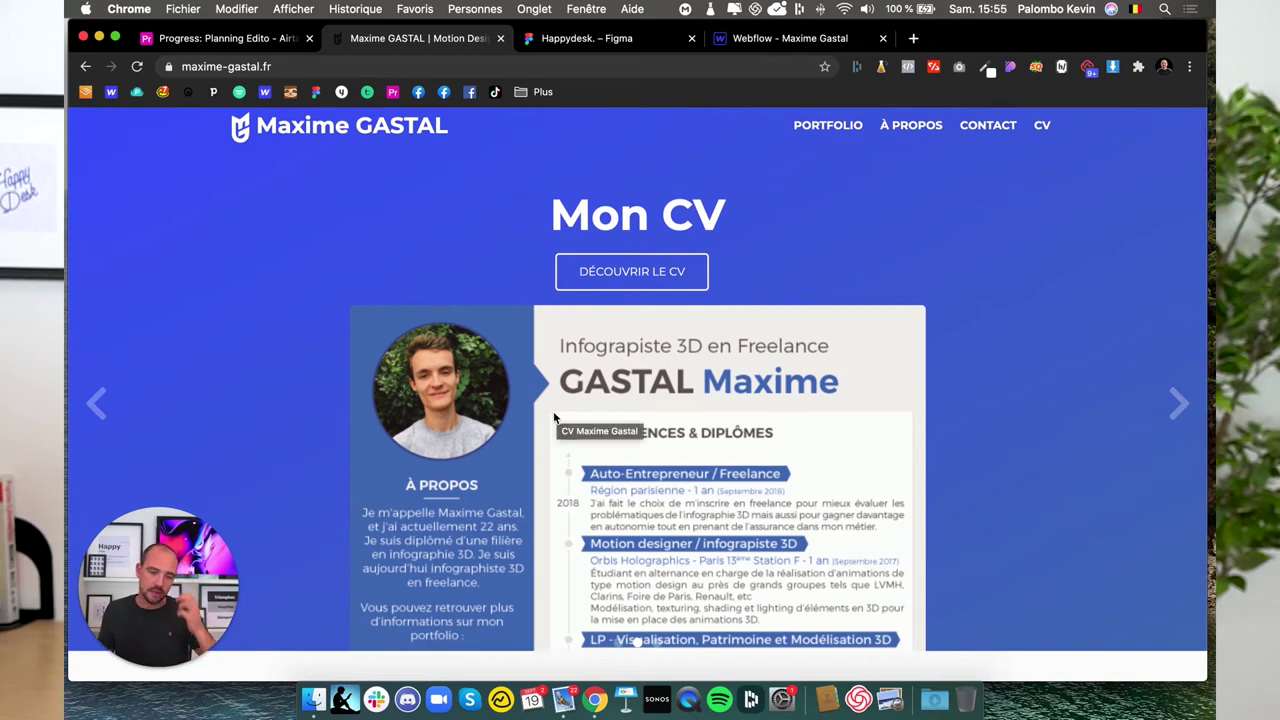
- Bring the carousel back to the Bienvenue slide and scroll down to the project details
click(92, 405)
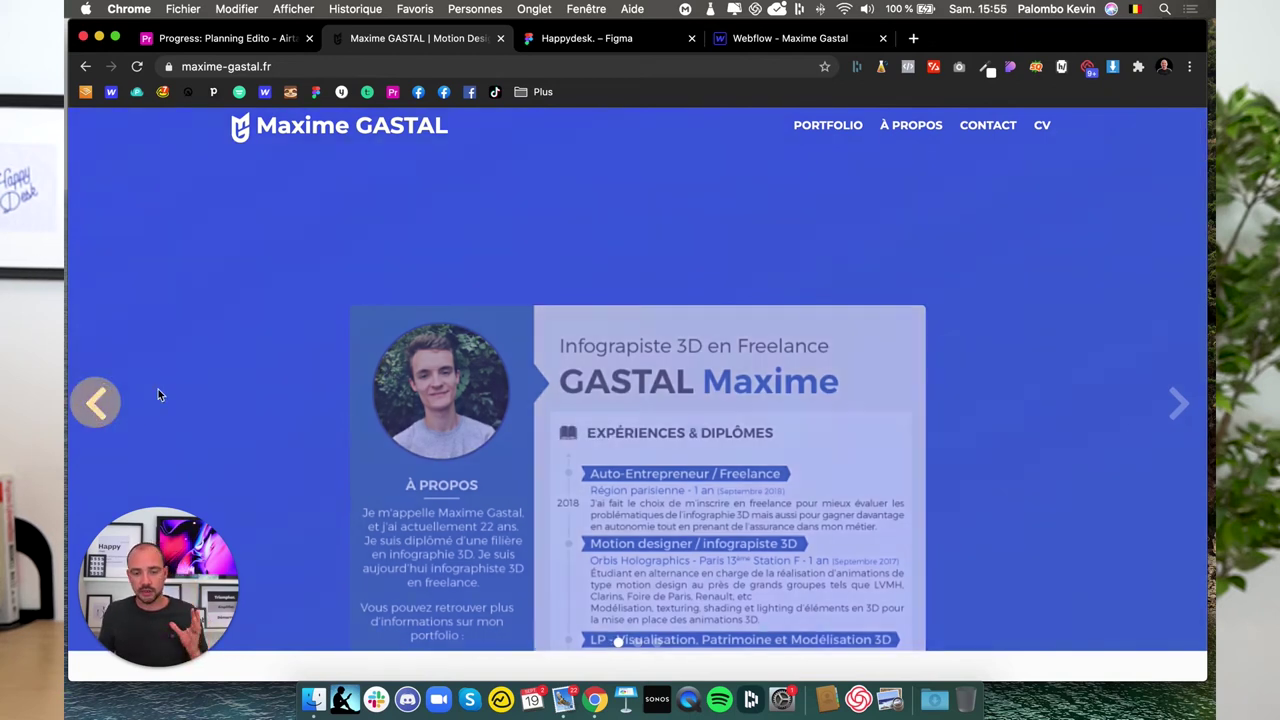
scroll(885, 389, down, 1)
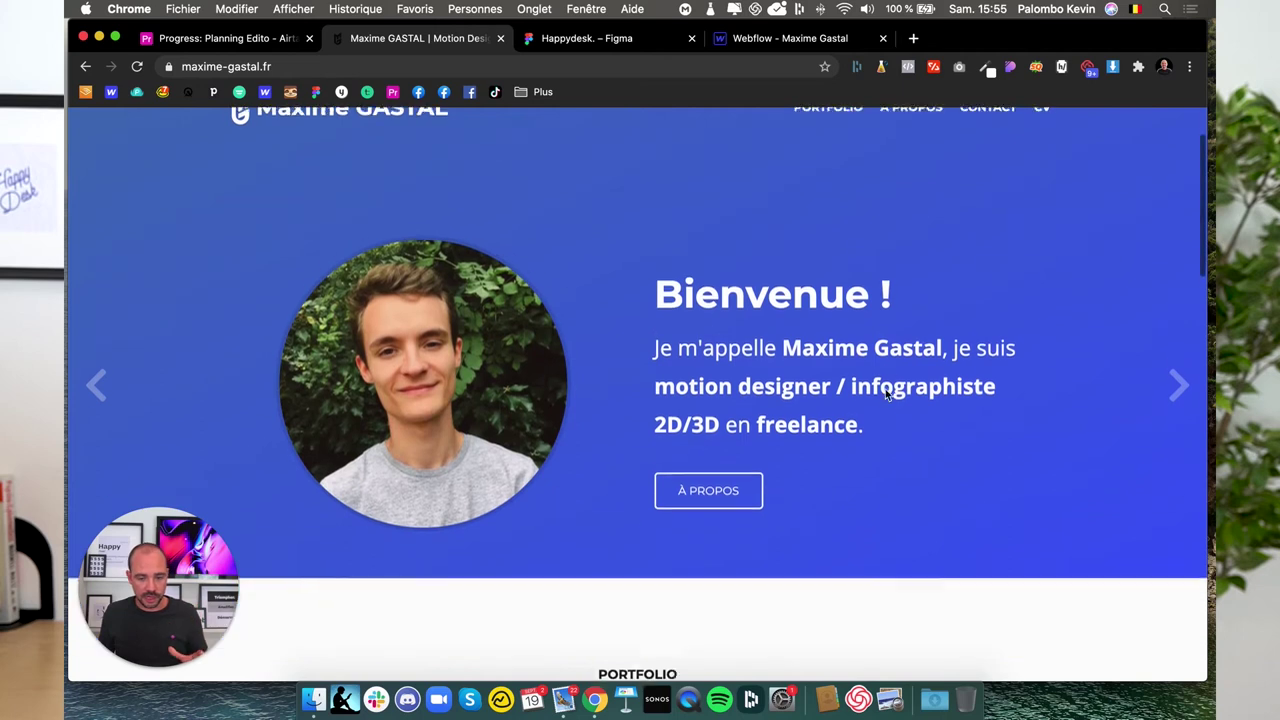
scroll(885, 389, down, 2)
scroll(871, 391, down, 2)
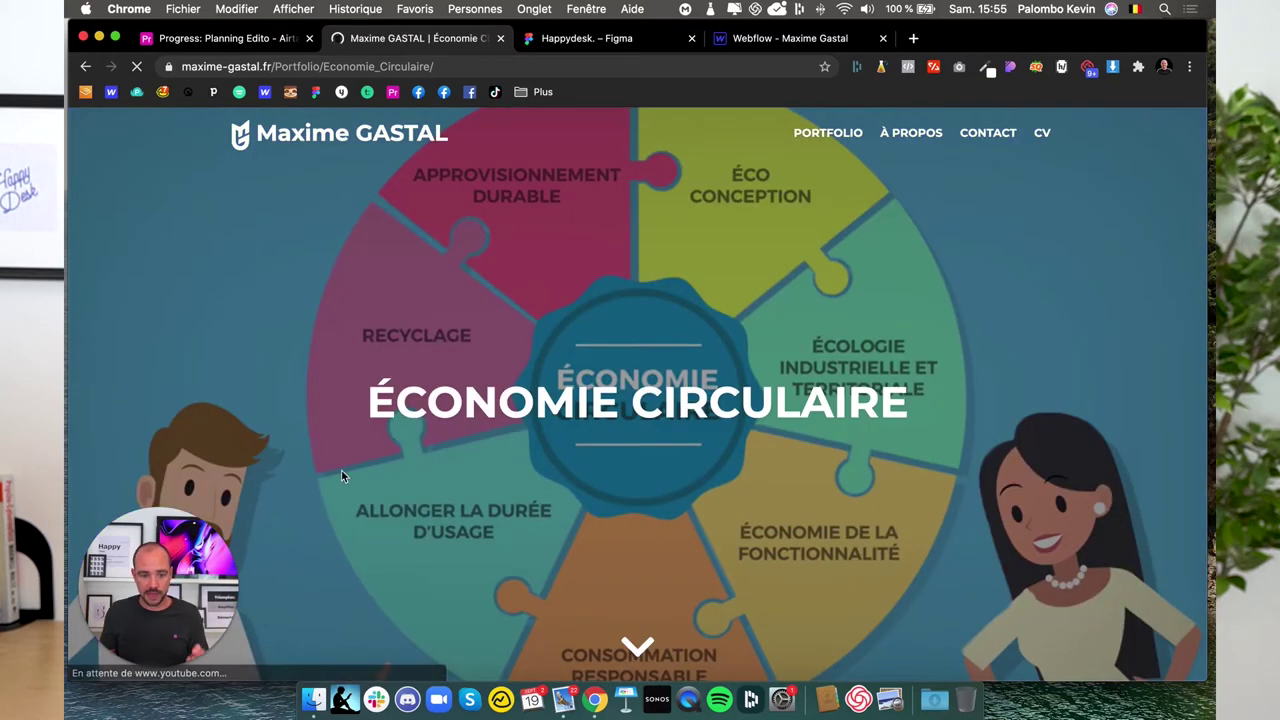
scroll(341, 470, down, 3)
scroll(341, 474, down, 3)
scroll(343, 474, down, 3)
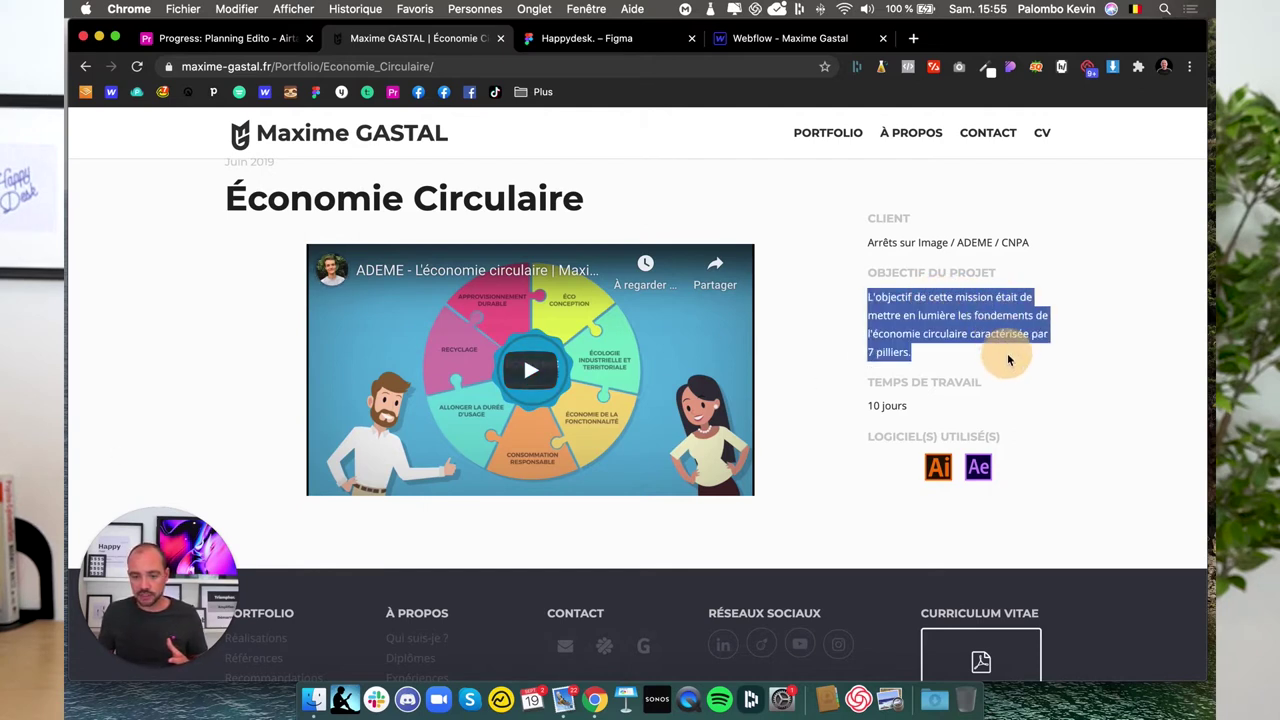
- Select the '10 jours' working-time text in the project details
drag(869, 405, 891, 410)
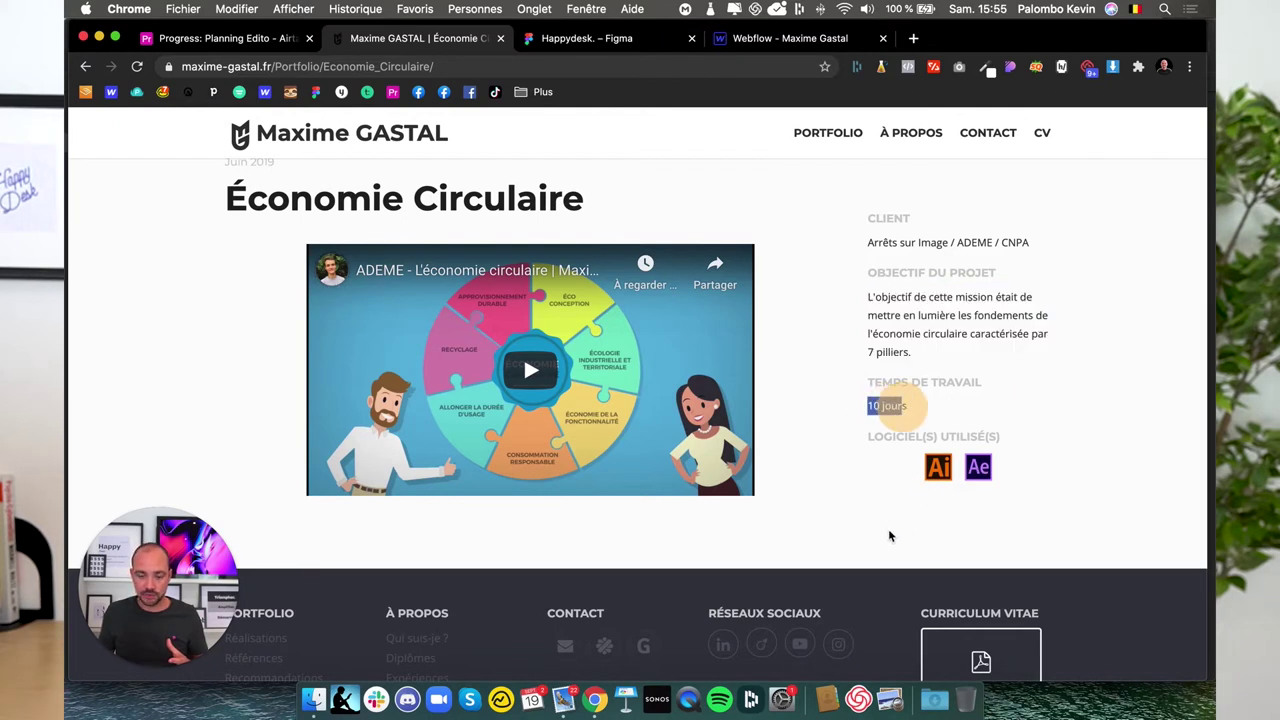
scroll(842, 519, down, 3)
scroll(825, 490, up, 10)
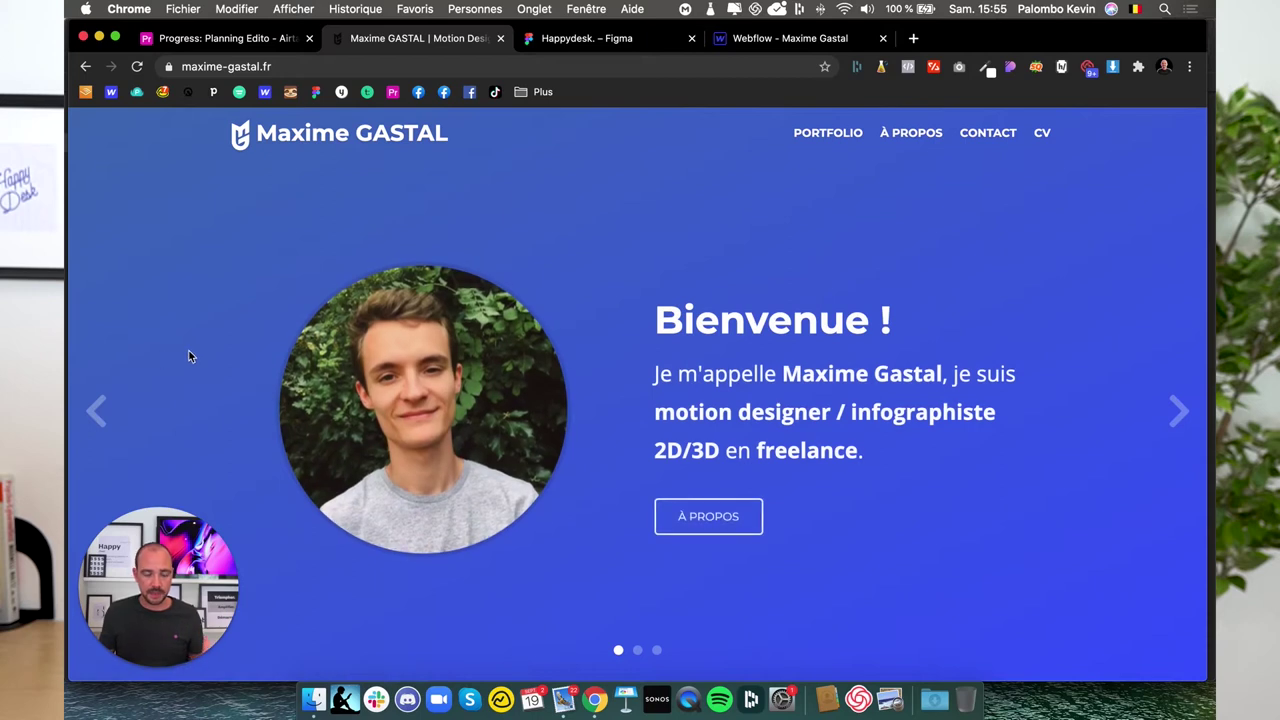
scroll(190, 356, down, 2)
scroll(188, 354, down, 2)
scroll(188, 354, down, 2)
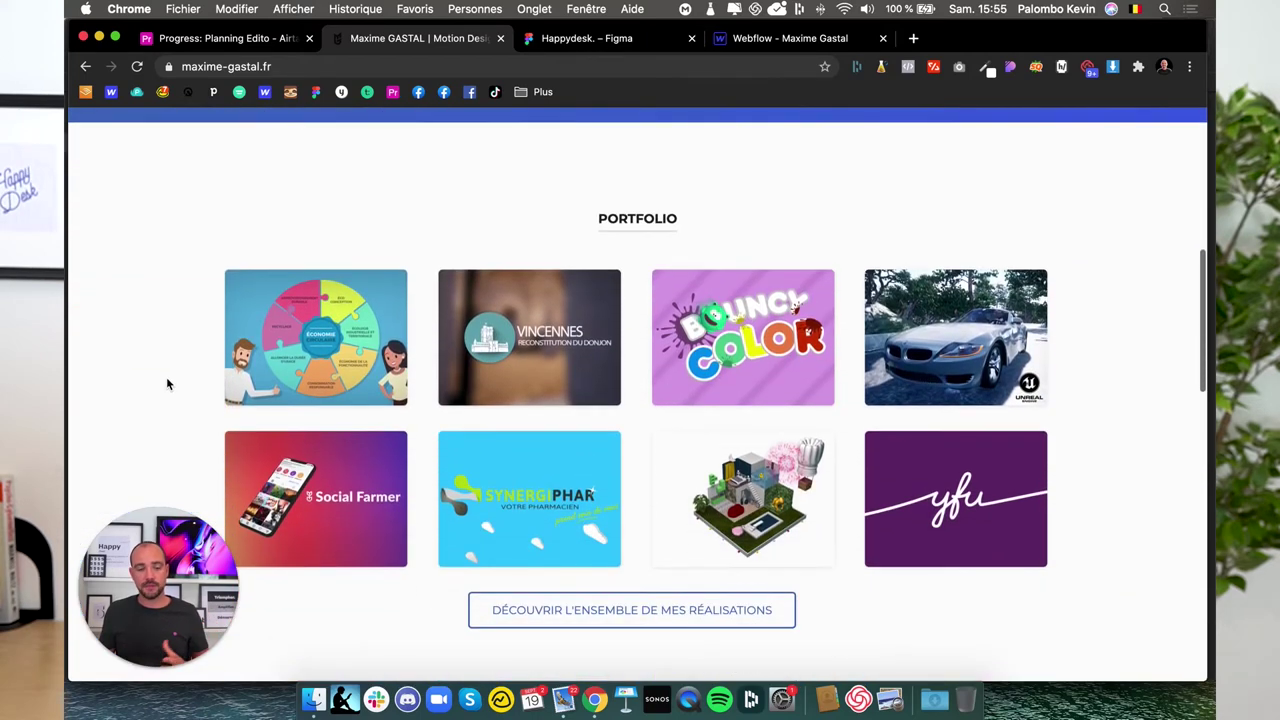
scroll(167, 381, up, 2)
scroll(167, 381, down, 2)
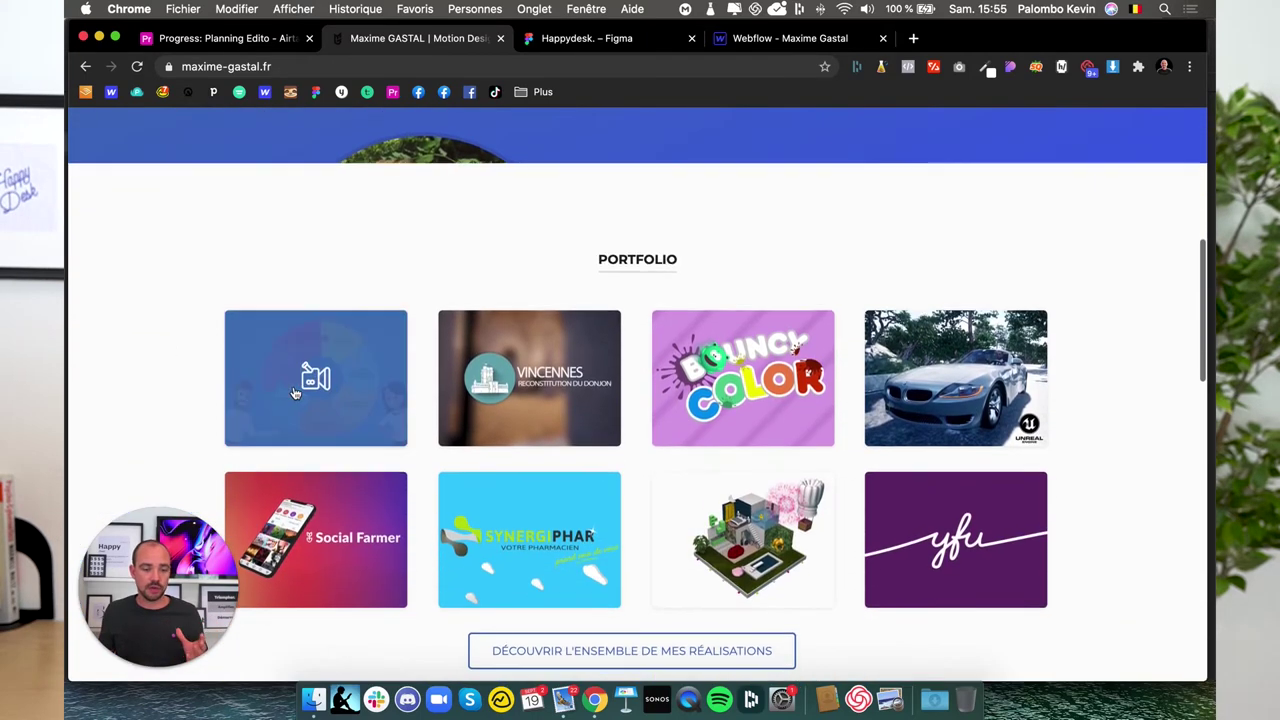
click(295, 393)
scroll(402, 425, down, 4)
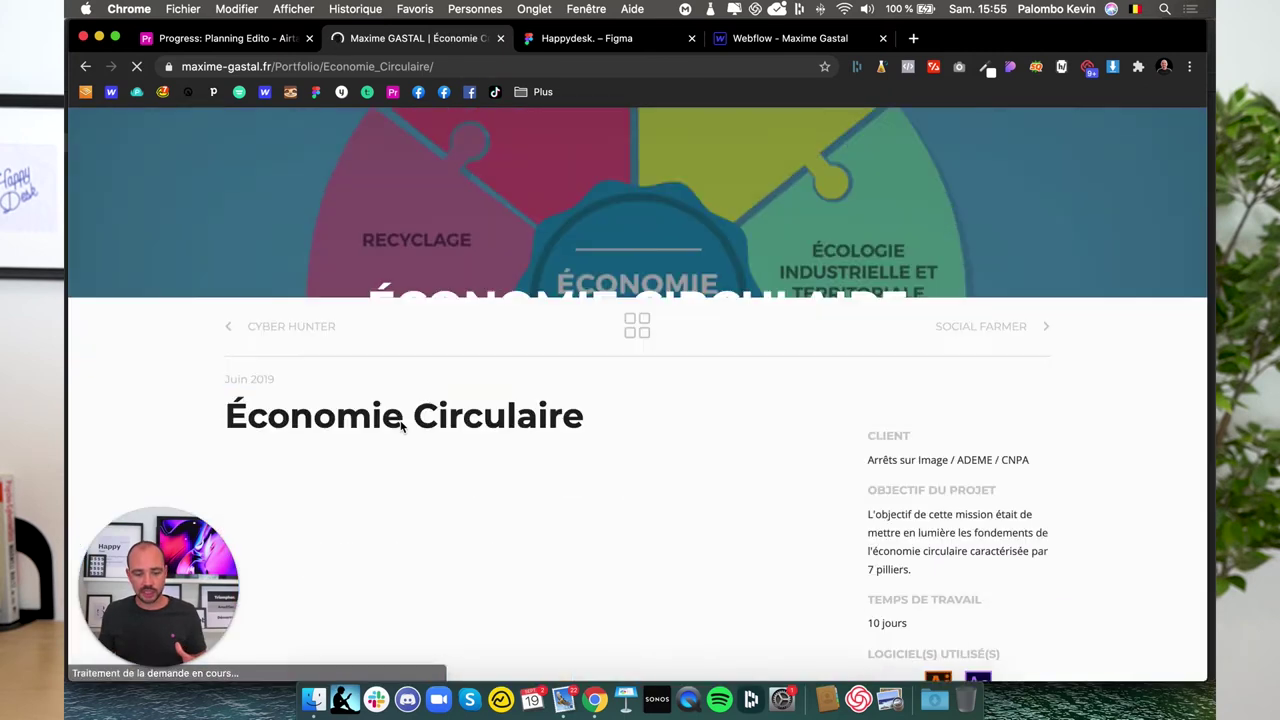
scroll(405, 445, down, 1)
scroll(470, 462, down, 5)
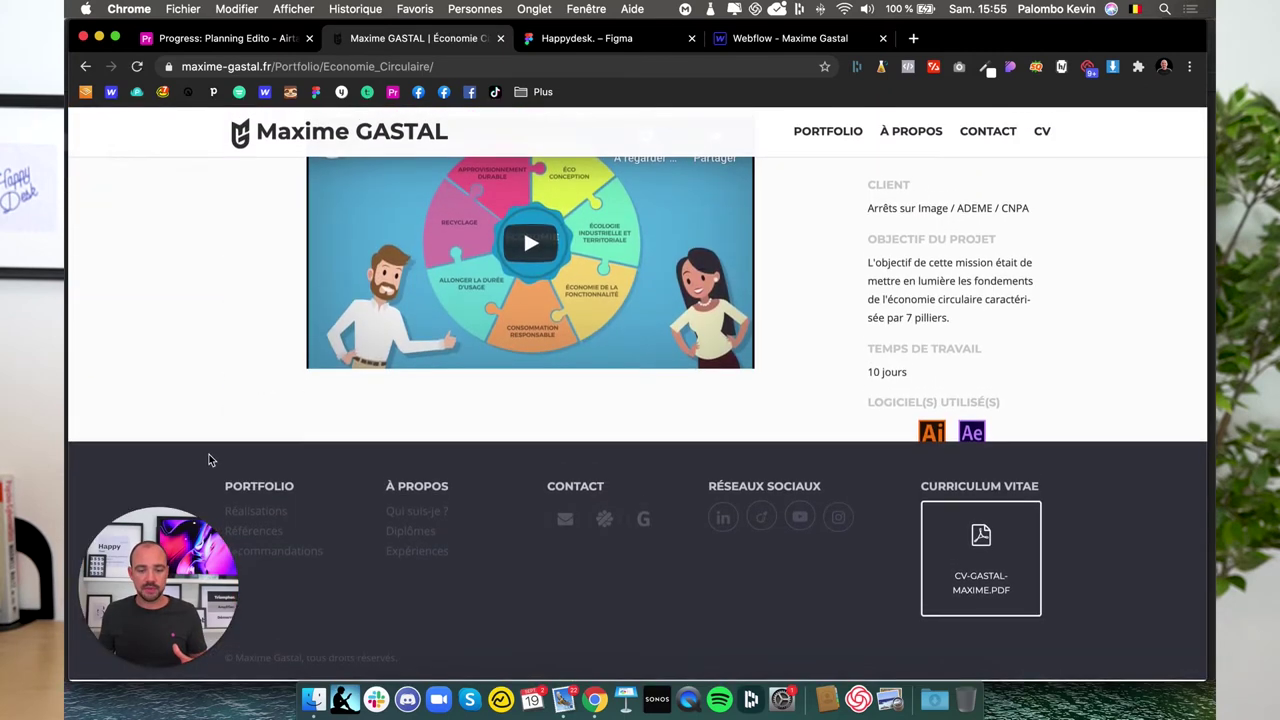
scroll(418, 439, up, 3)
scroll(358, 474, down, 4)
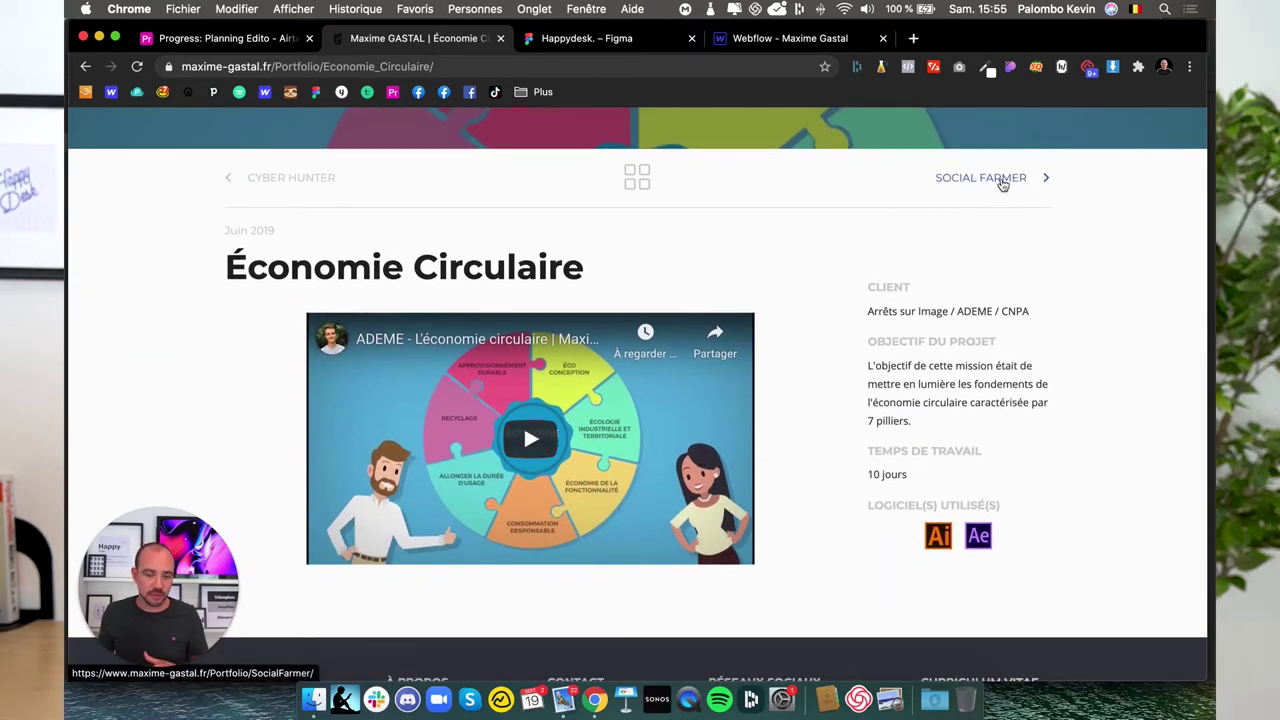
scroll(626, 355, down, 8)
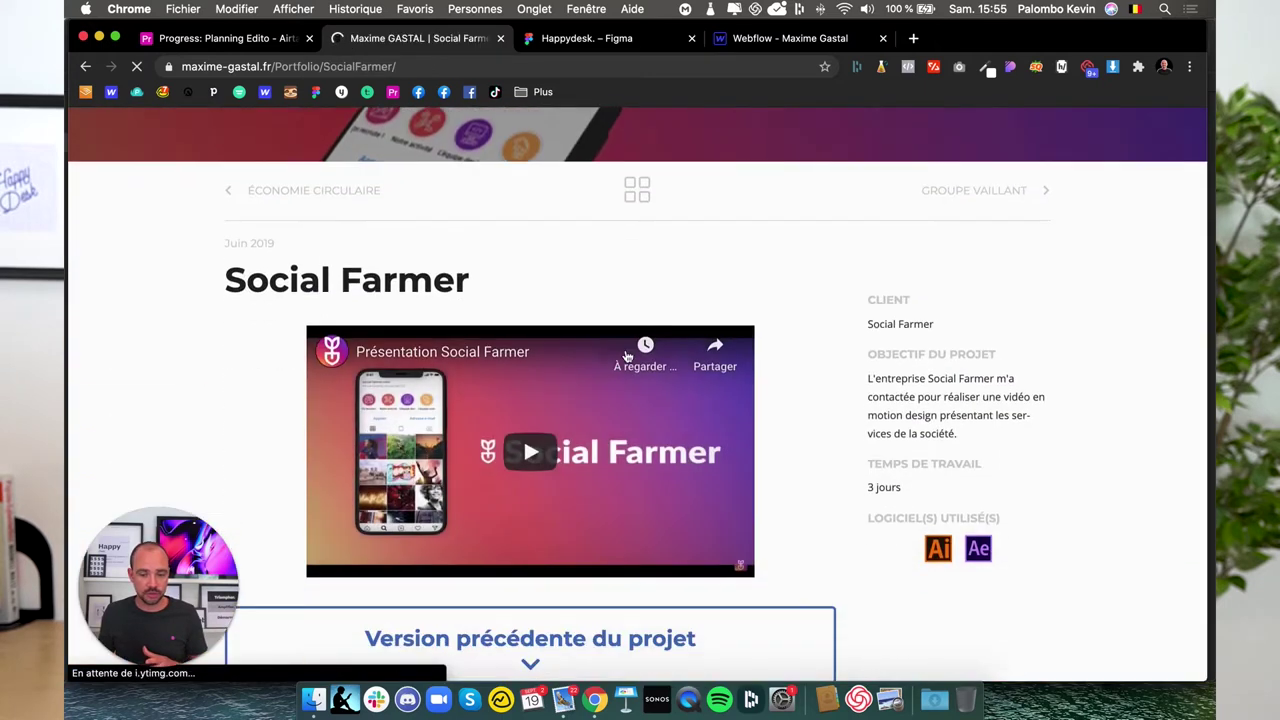
scroll(848, 315, up, 2)
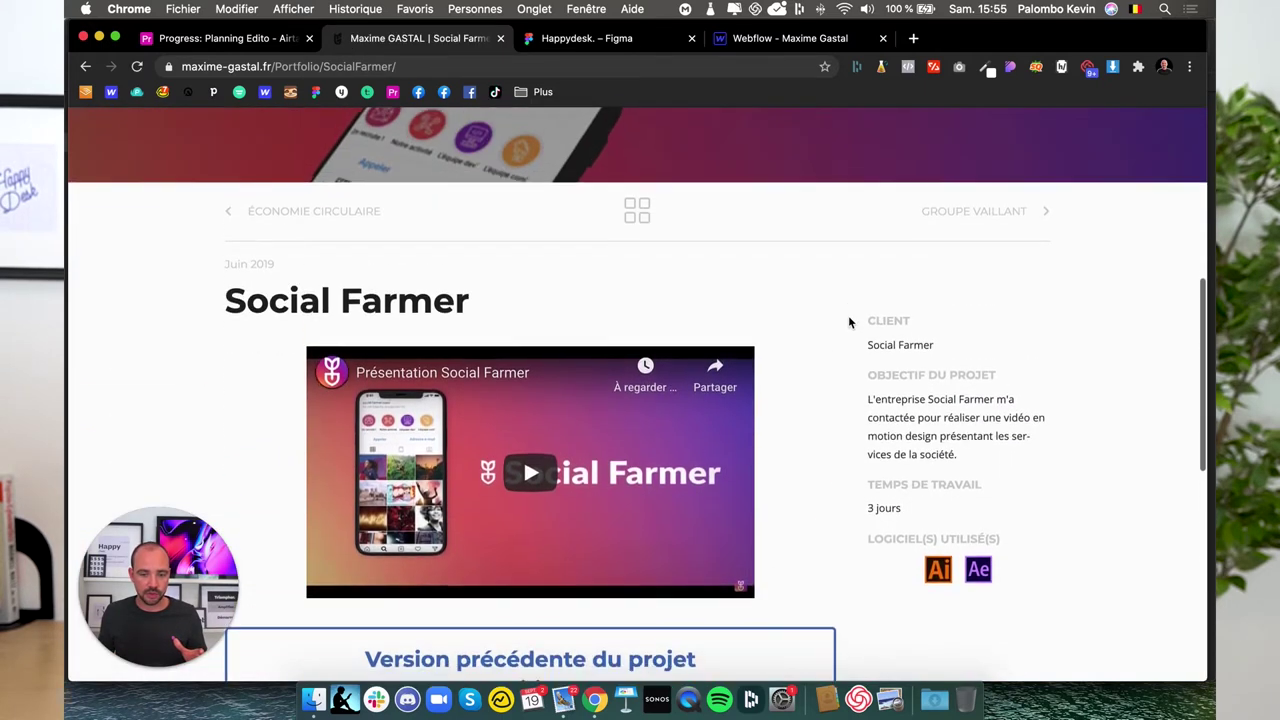
scroll(848, 315, down, 3)
scroll(848, 321, up, 1)
scroll(848, 321, down, 3)
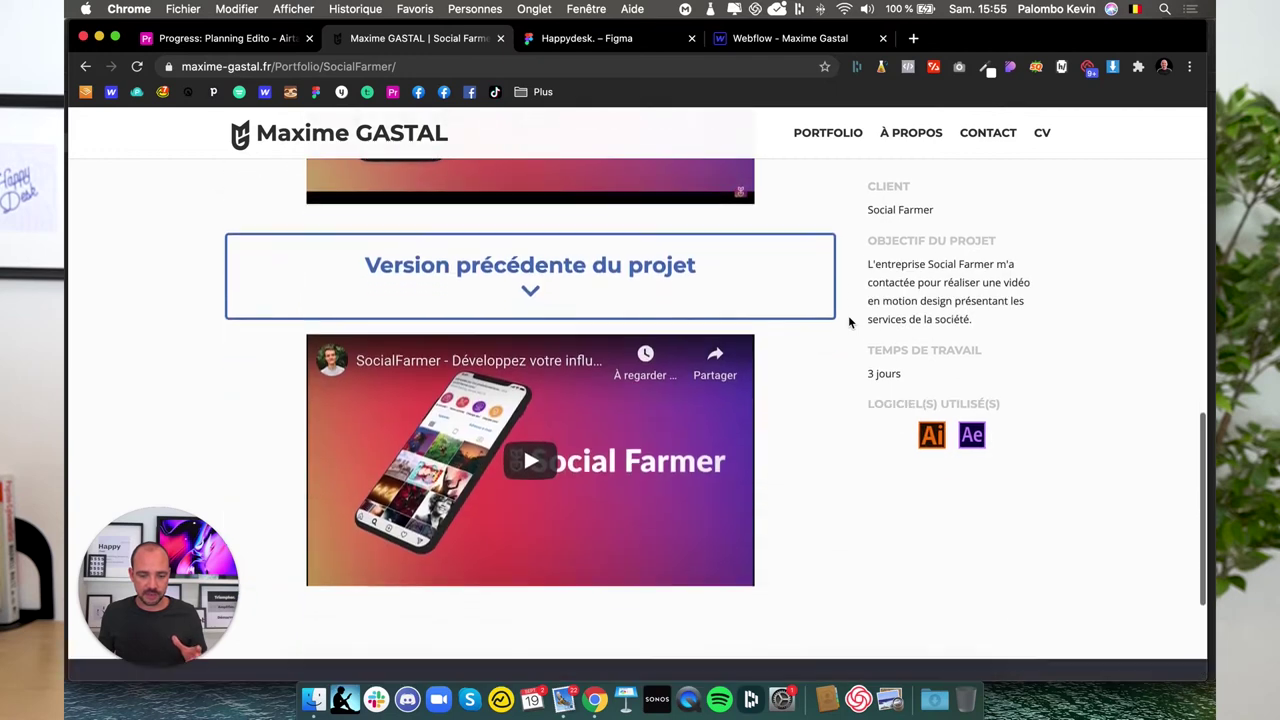
scroll(848, 321, down, 3)
scroll(848, 321, up, 15)
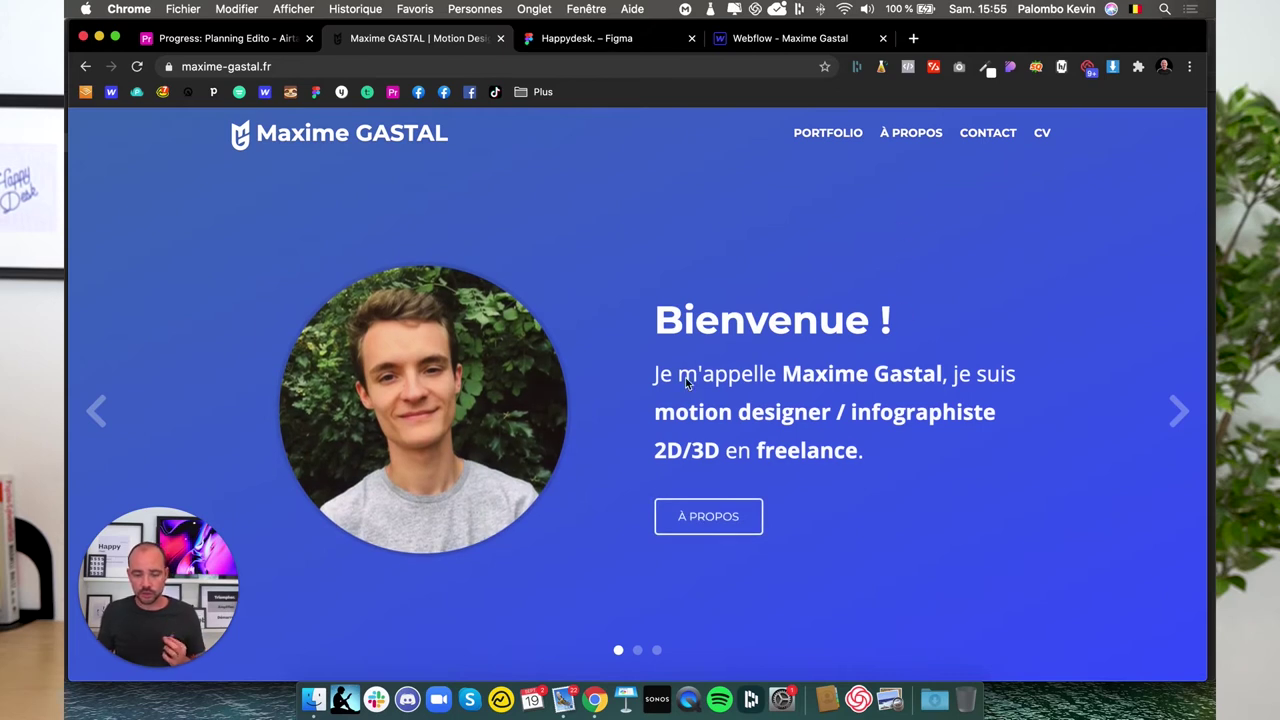
click(709, 517)
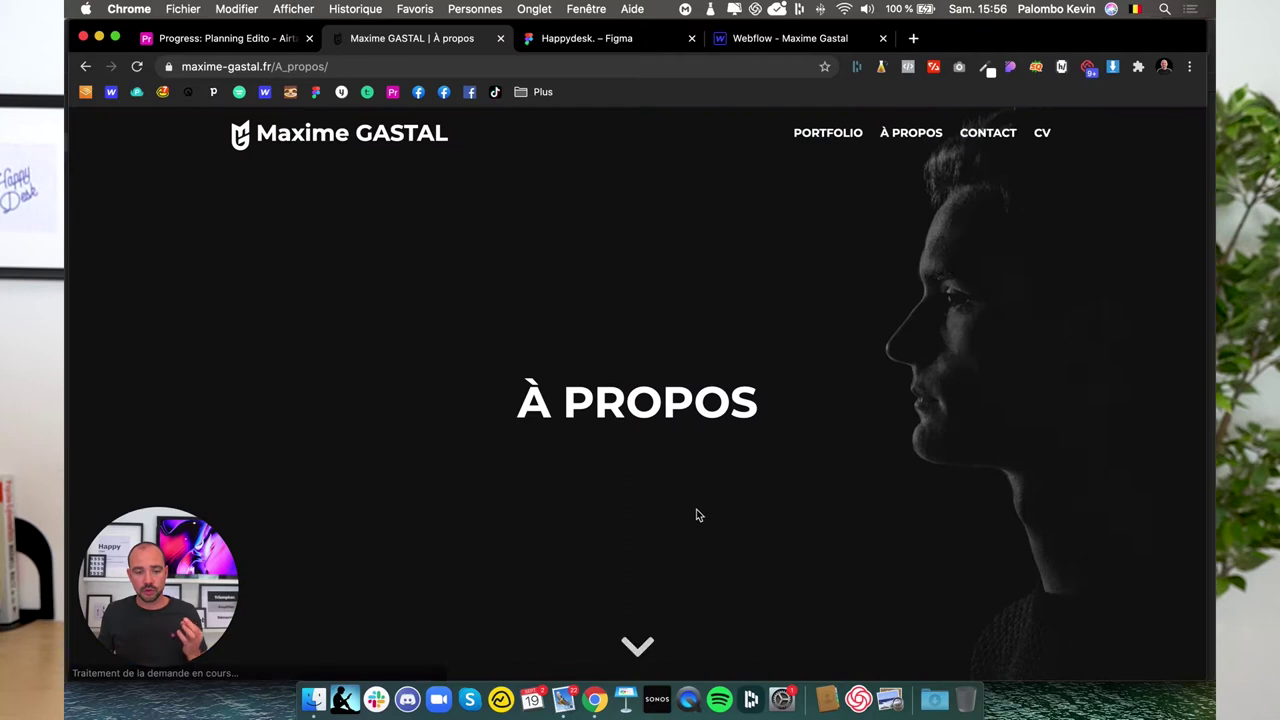
scroll(503, 452, down, 2)
scroll(503, 452, down, 3)
scroll(503, 452, down, 2)
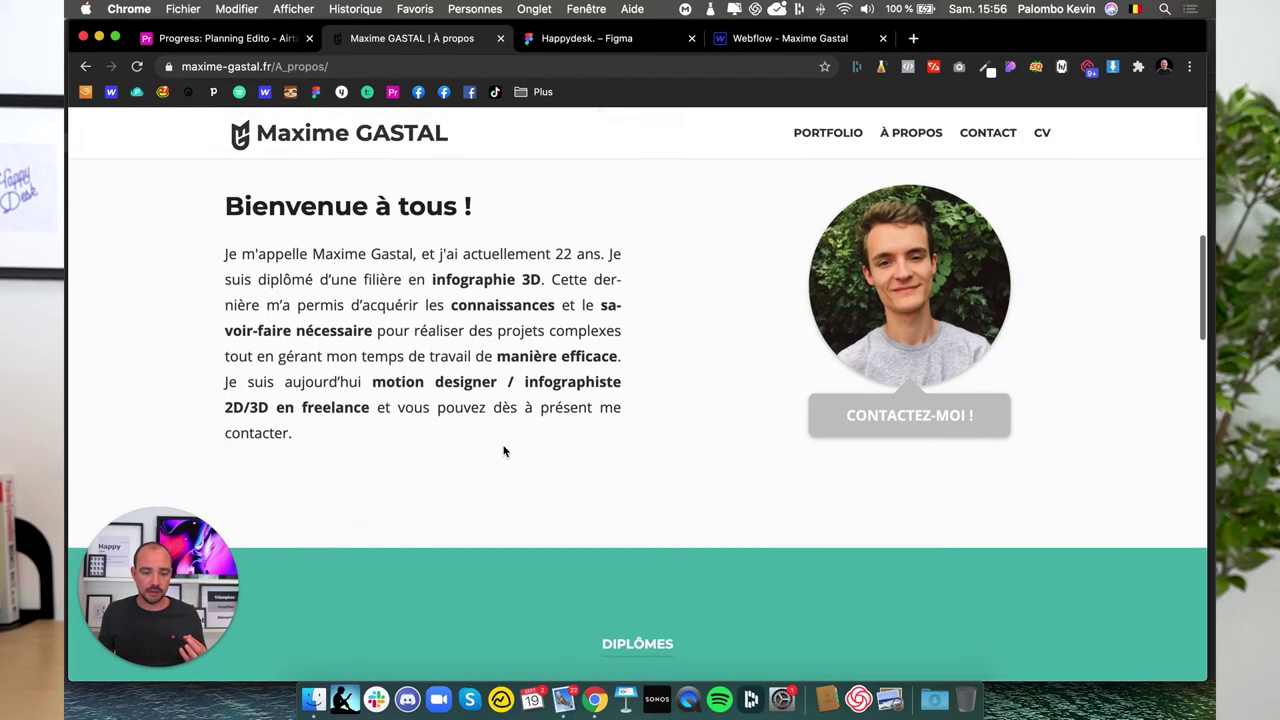
scroll(499, 478, down, 2)
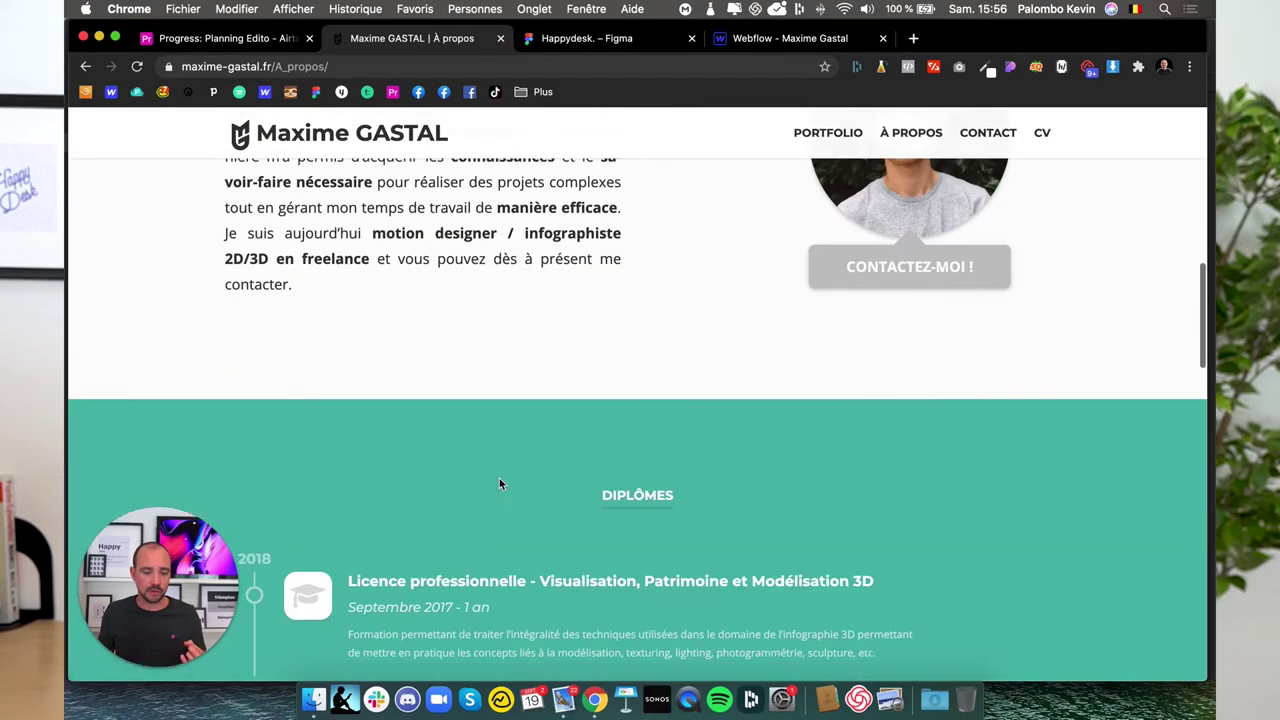
scroll(499, 478, down, 1)
scroll(499, 478, down, 3)
scroll(520, 410, up, 2)
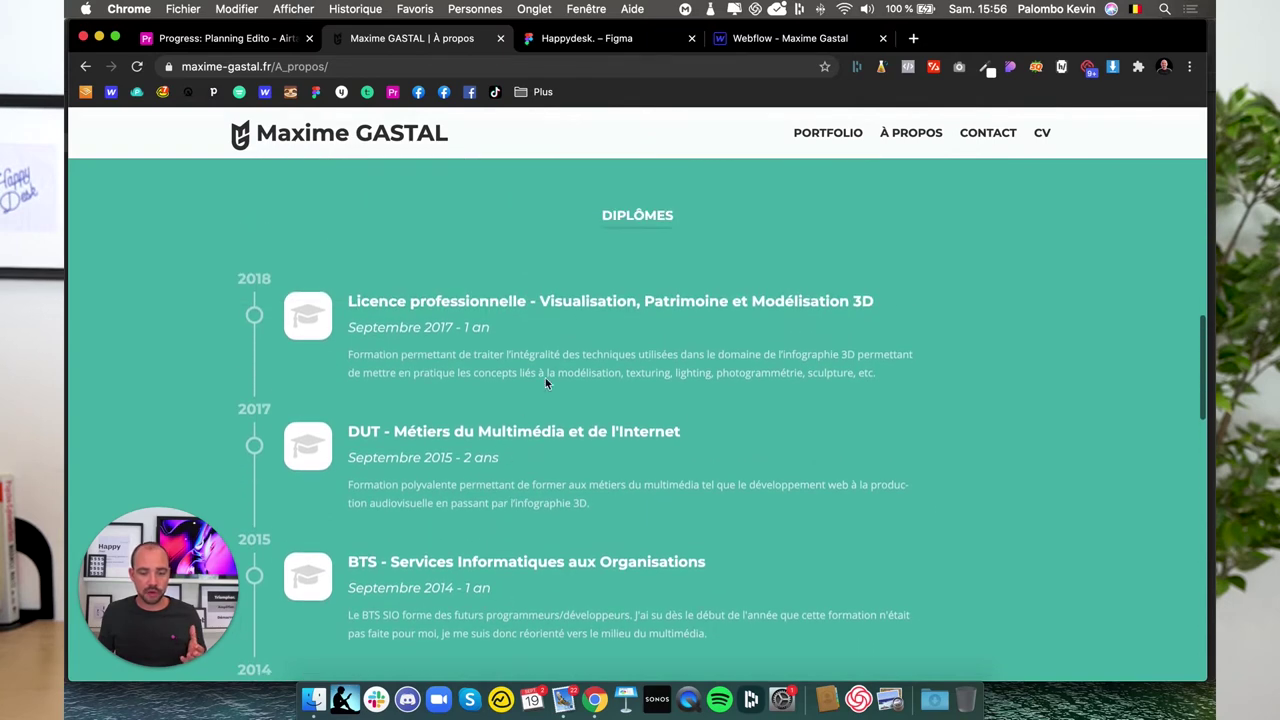
scroll(490, 385, down, 2)
scroll(470, 380, down, 4)
scroll(470, 385, down, 1)
scroll(470, 390, up, 1)
scroll(469, 386, up, 4)
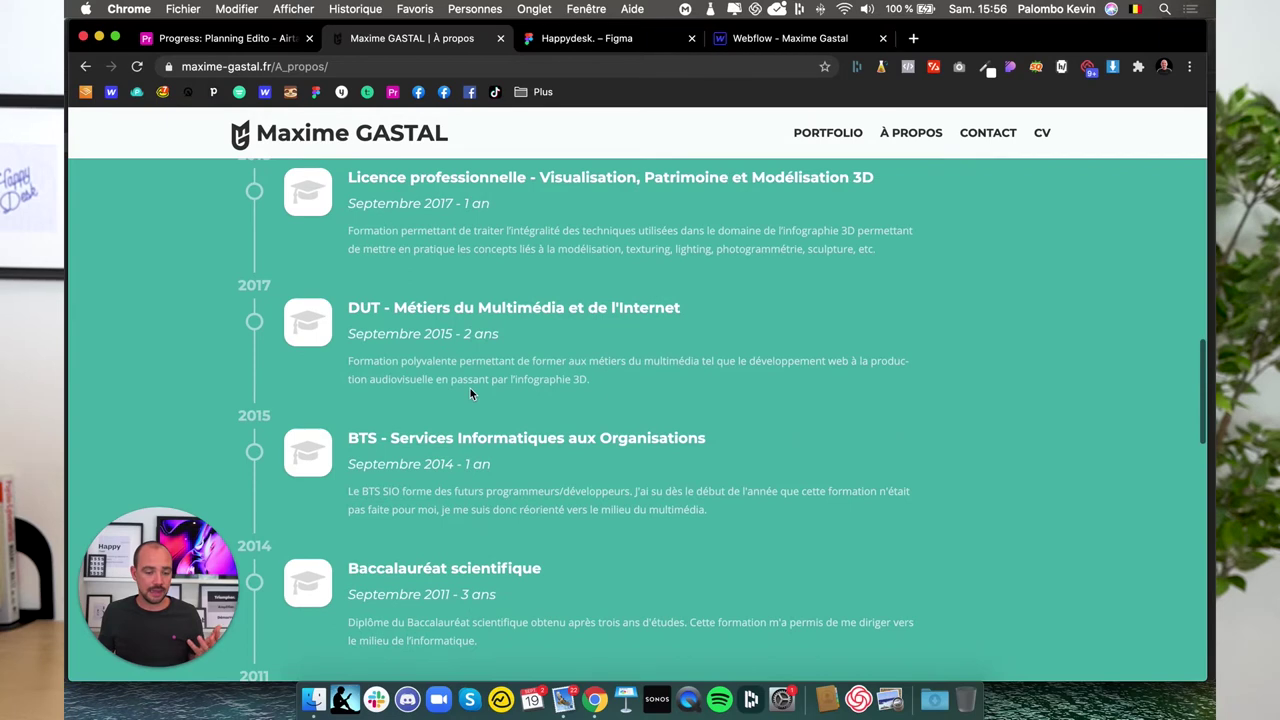
scroll(470, 395, up, 1)
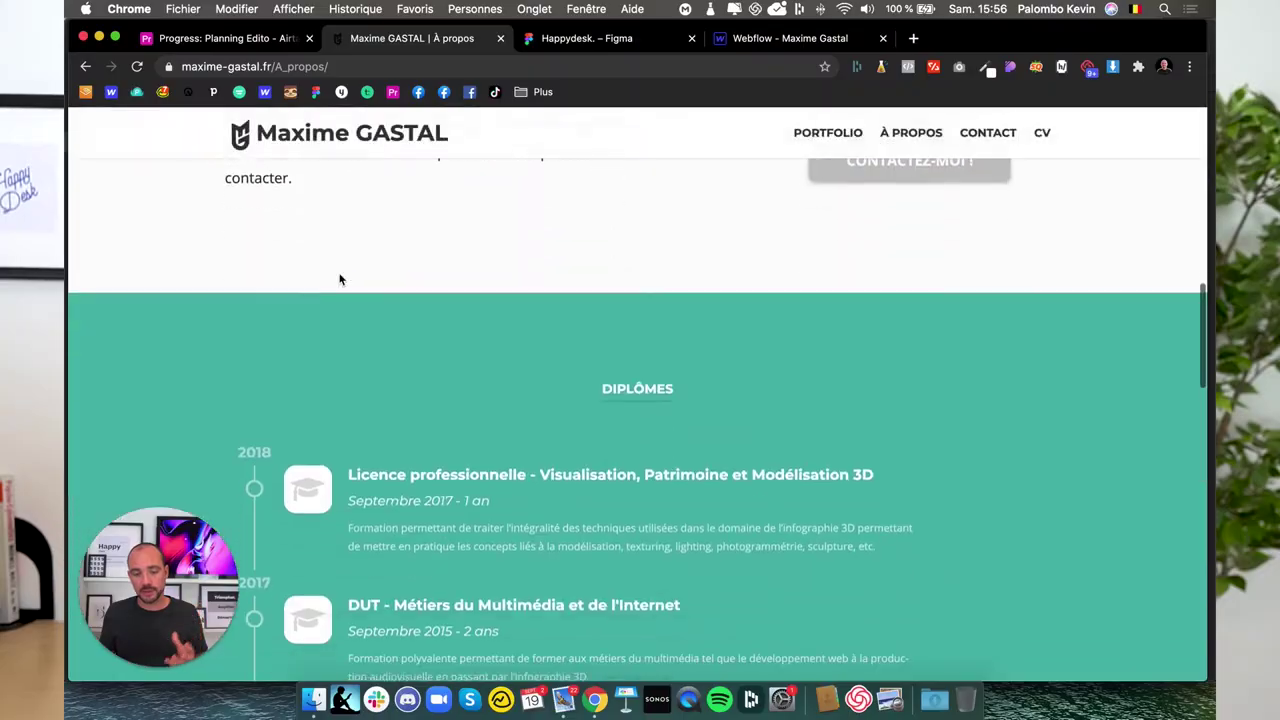
- Scroll down through the À propos Diplômes and Expériences sections and back up
scroll(339, 275, down, 2)
scroll(339, 275, down, 1)
scroll(339, 275, down, 5)
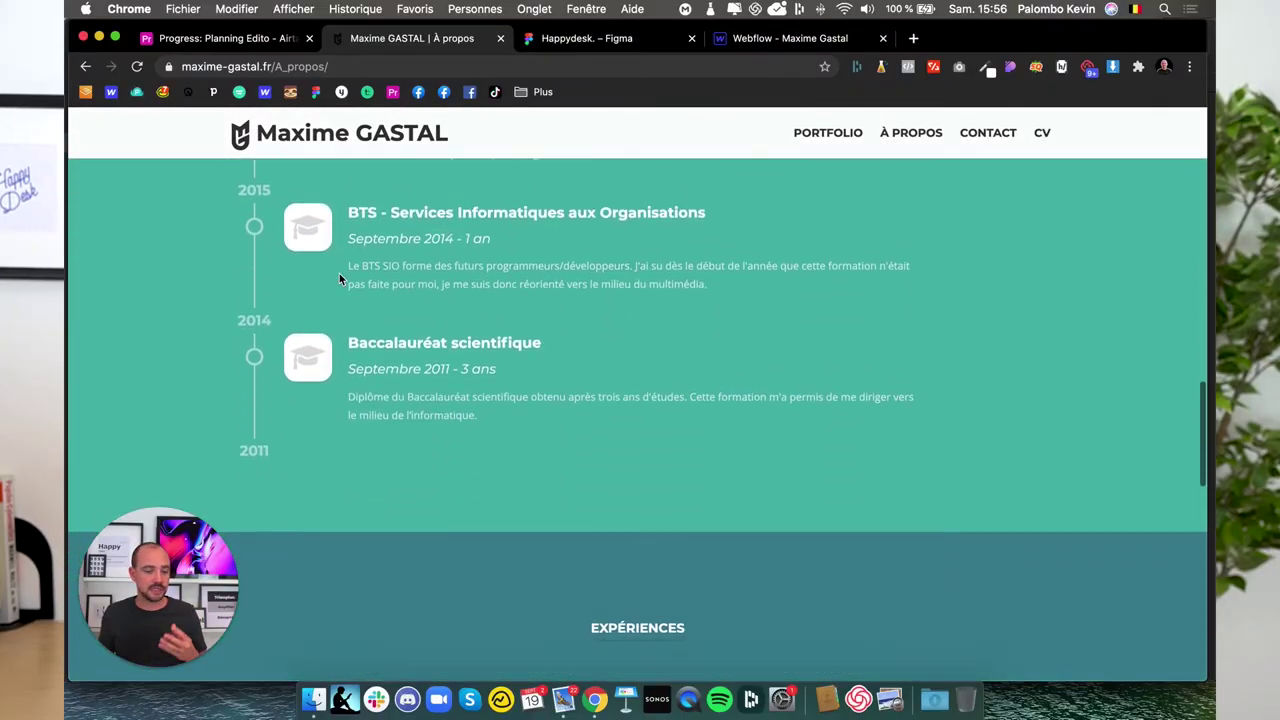
scroll(339, 278, down, 5)
scroll(339, 278, down, 2)
scroll(339, 278, down, 2)
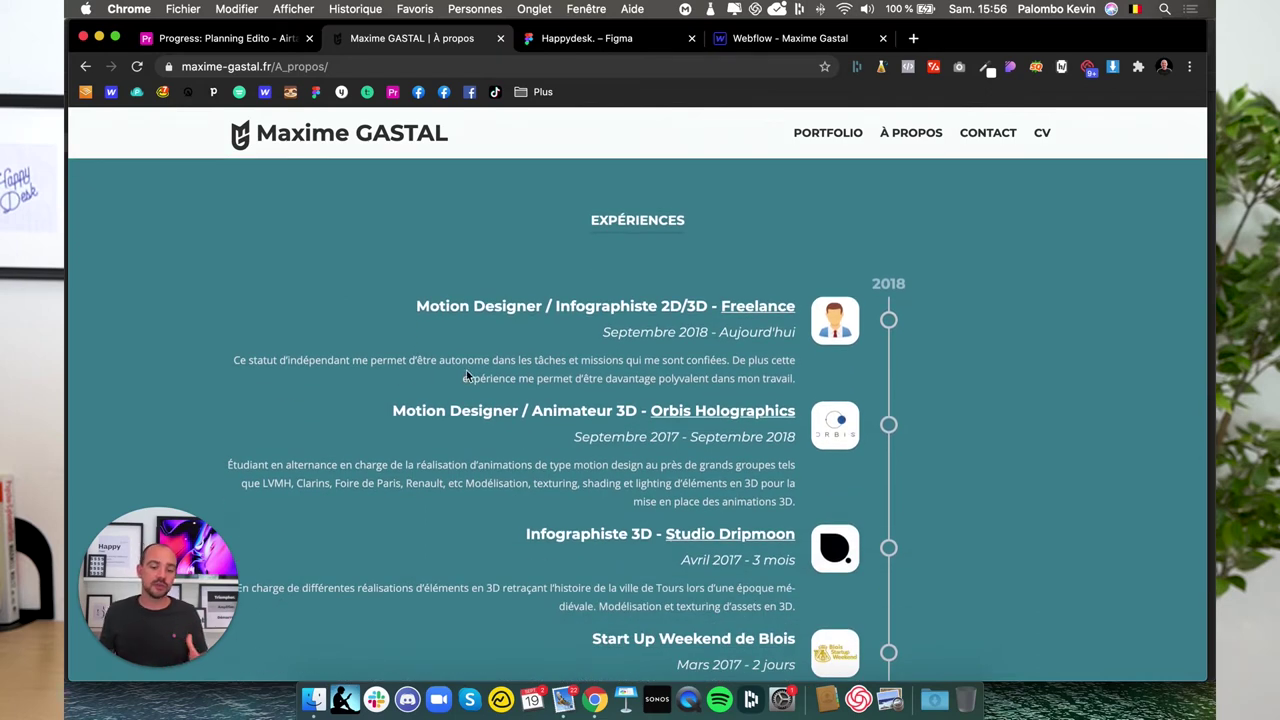
scroll(423, 388, down, 1)
scroll(423, 388, down, 1)
scroll(423, 388, down, 2)
scroll(423, 388, down, 1)
scroll(423, 386, down, 1)
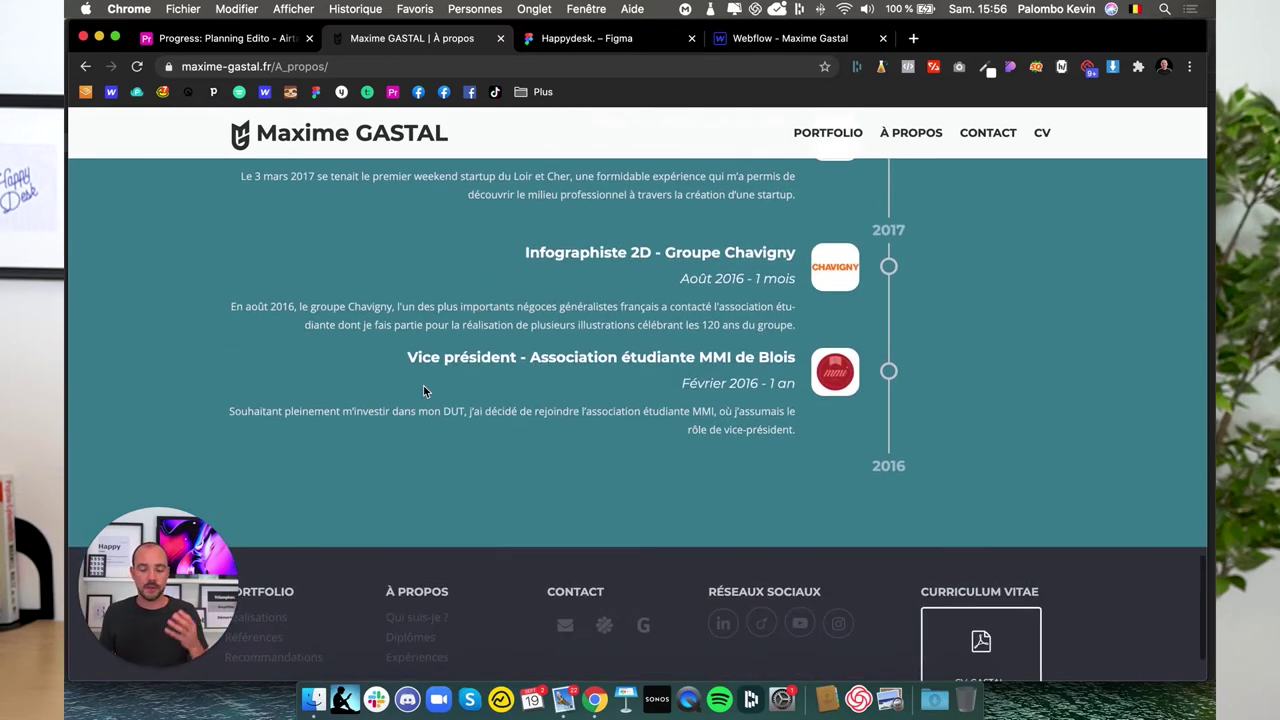
scroll(423, 386, up, 1)
scroll(430, 395, up, 4)
scroll(439, 405, up, 2)
scroll(439, 405, up, 4)
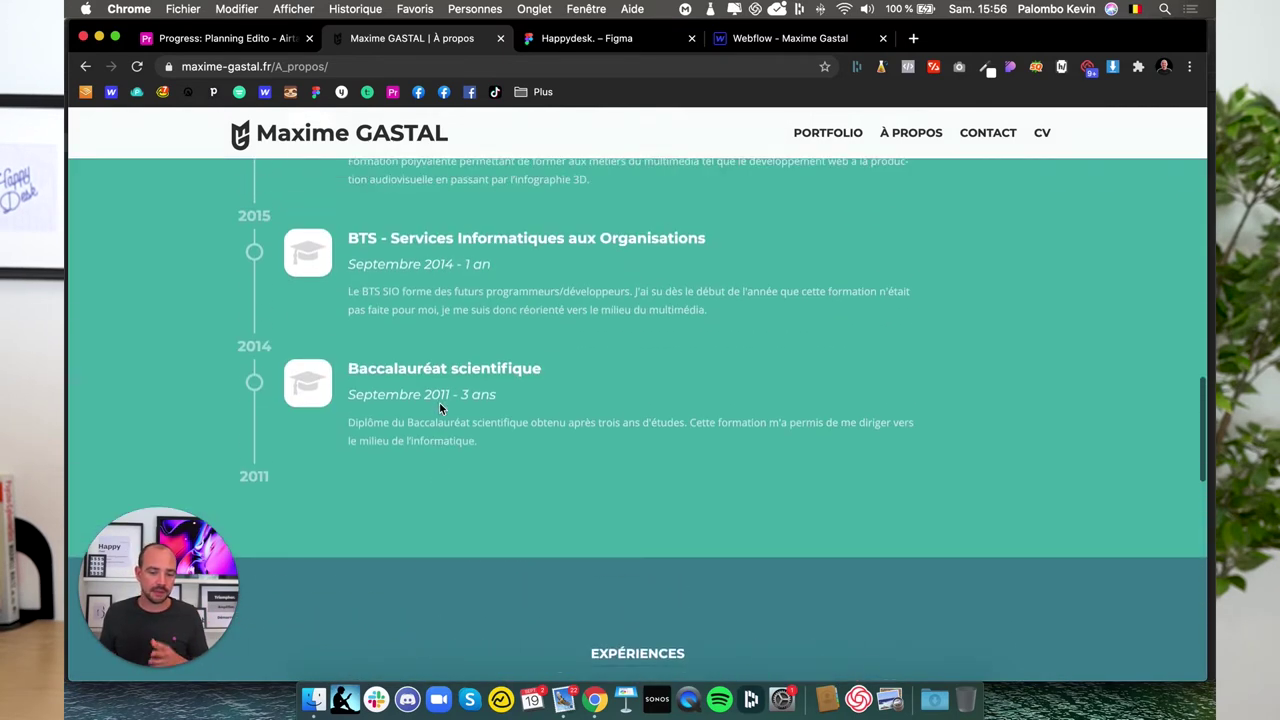
scroll(439, 405, up, 3)
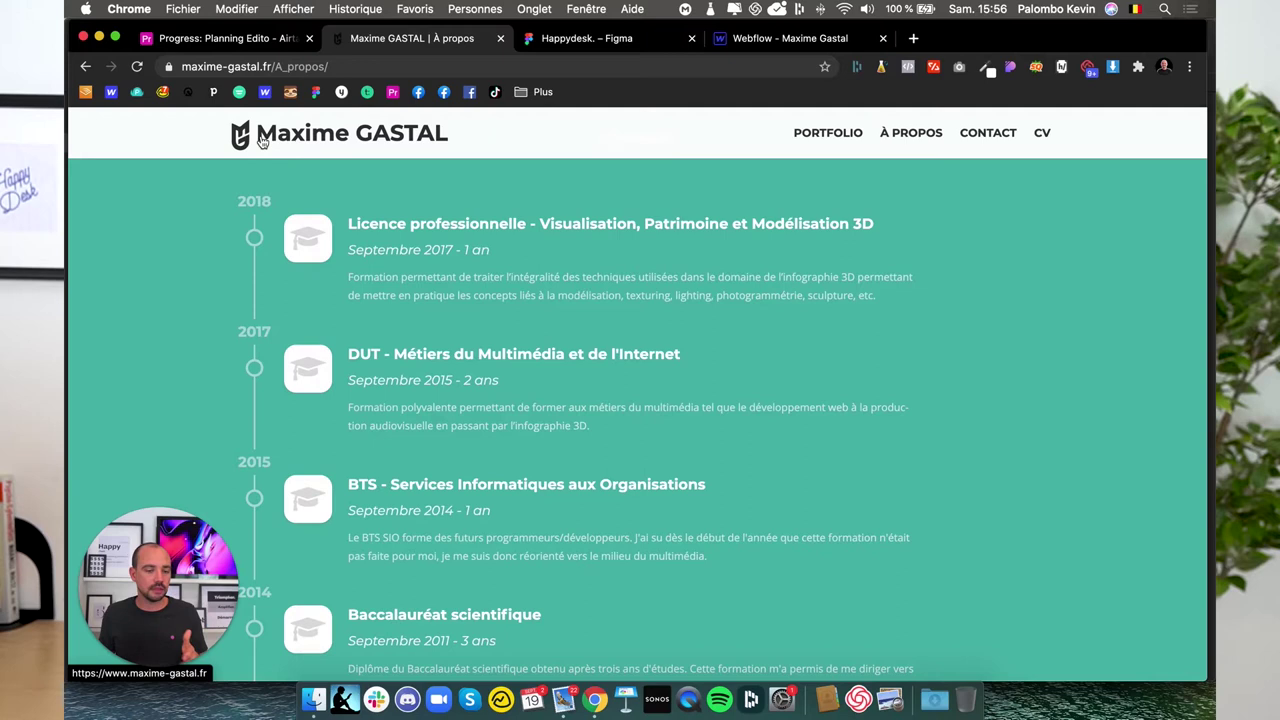
scroll(261, 141, up, 1)
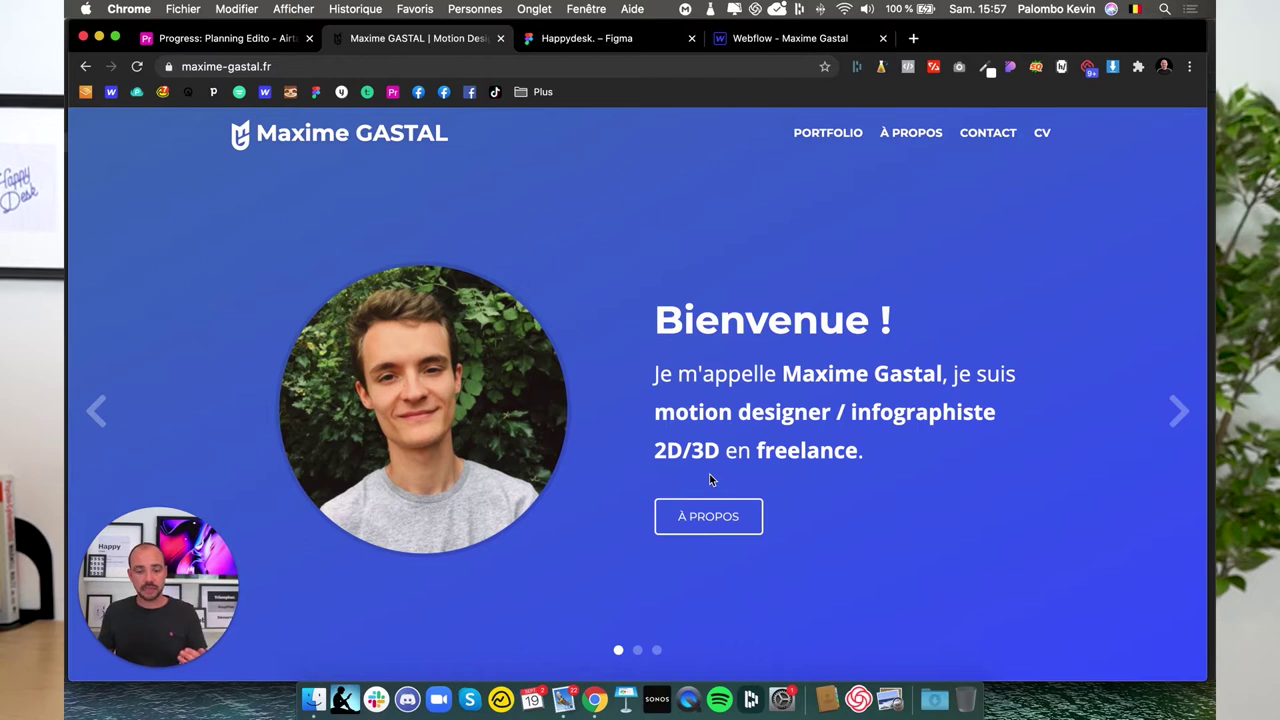
click(701, 525)
scroll(600, 420, down, 2)
scroll(594, 423, down, 2)
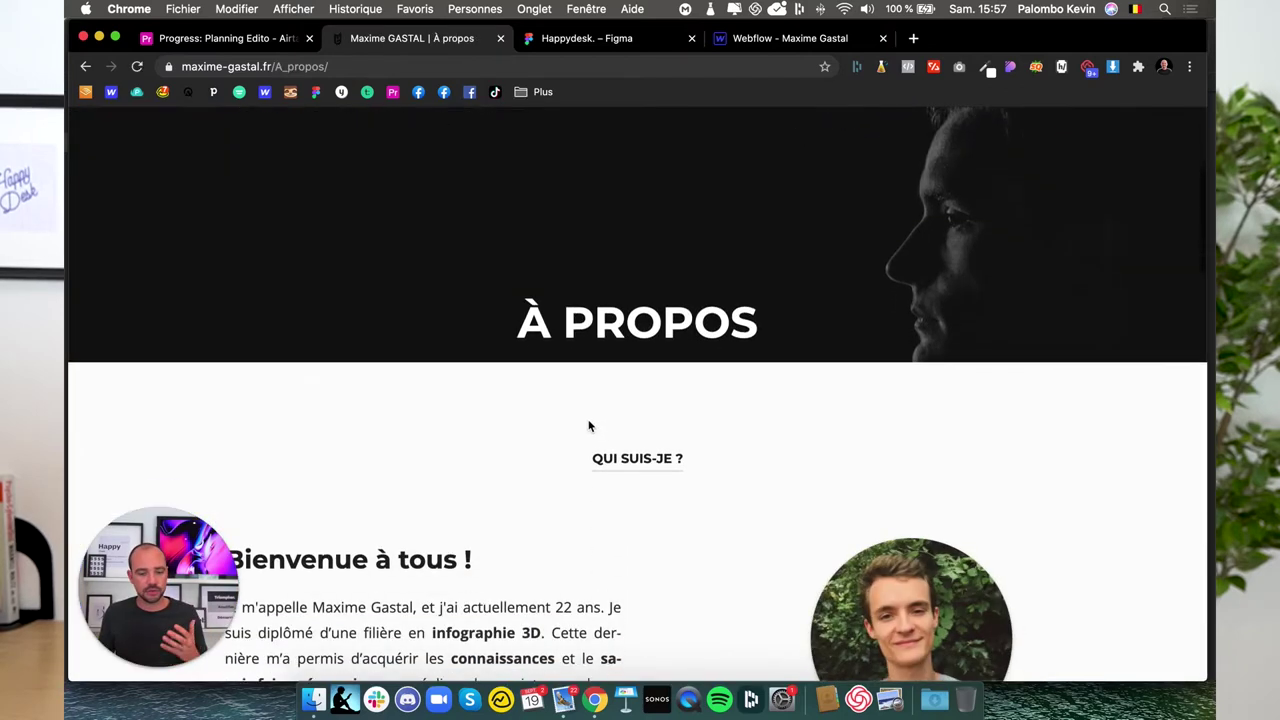
scroll(590, 425, down, 3)
scroll(590, 426, up, 1)
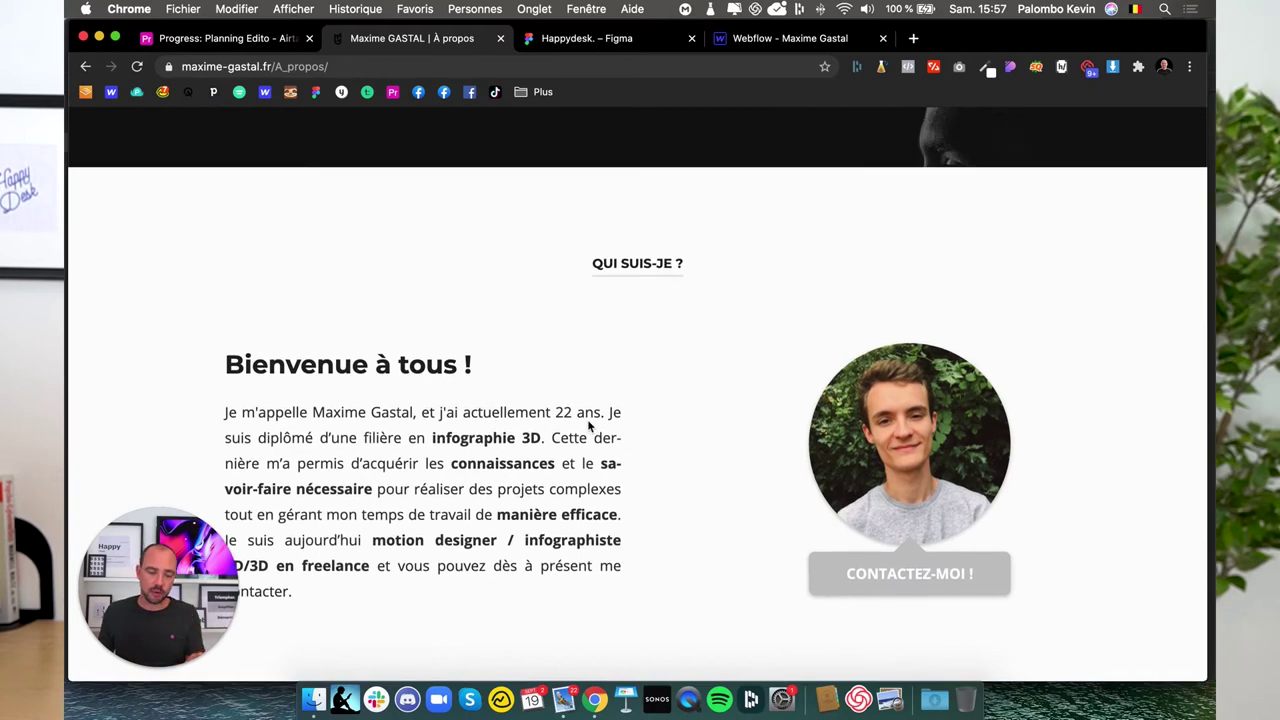
scroll(590, 424, up, 1)
scroll(586, 423, up, 5)
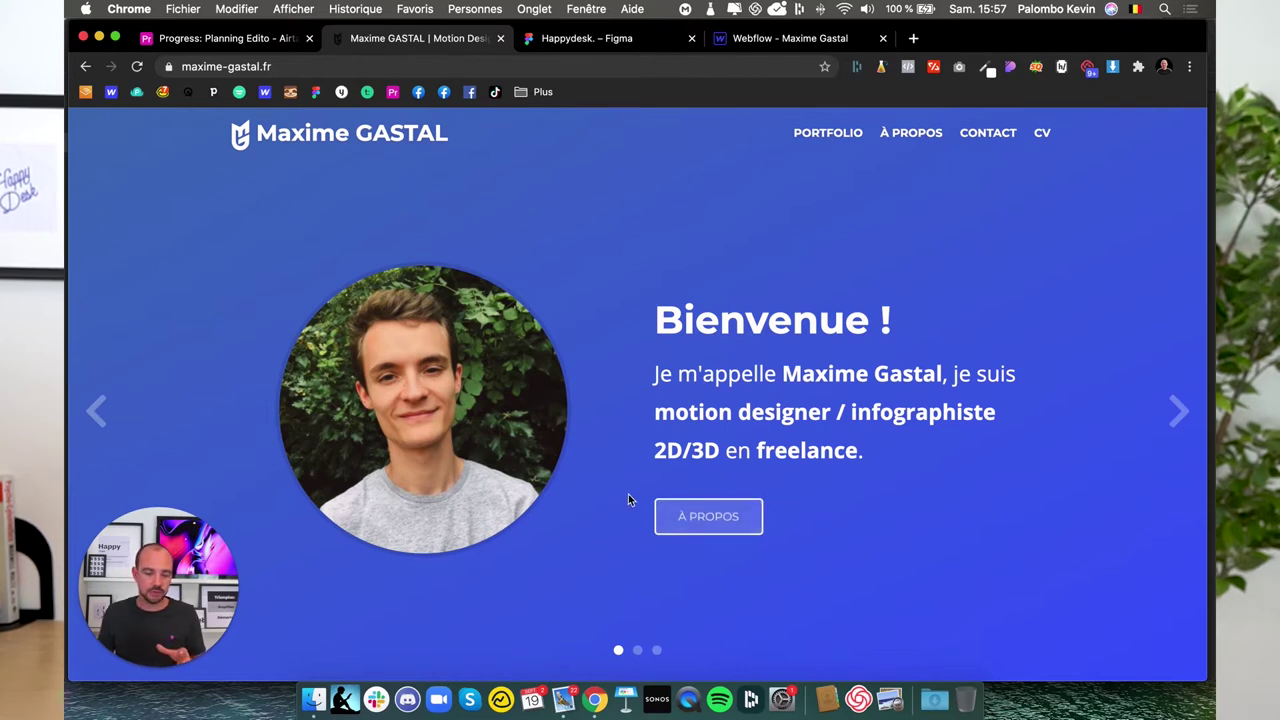
scroll(591, 543, down, 1)
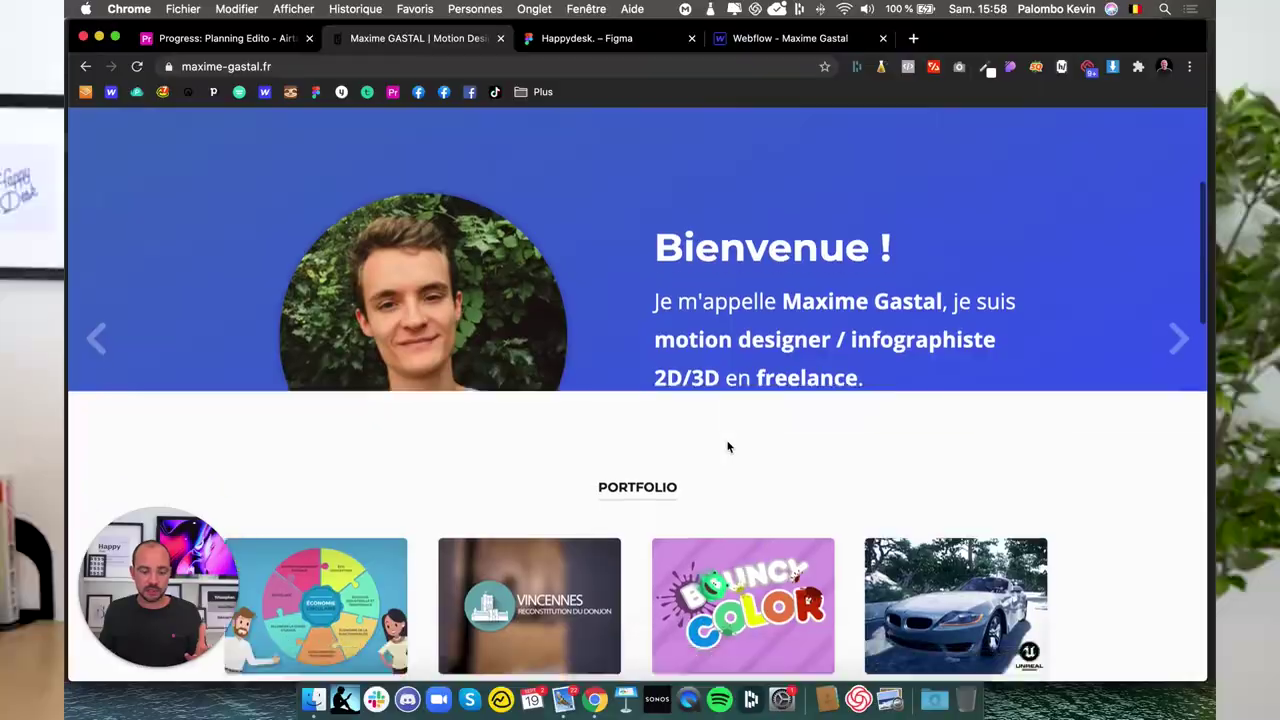
scroll(728, 447, down, 5)
scroll(728, 447, up, 2)
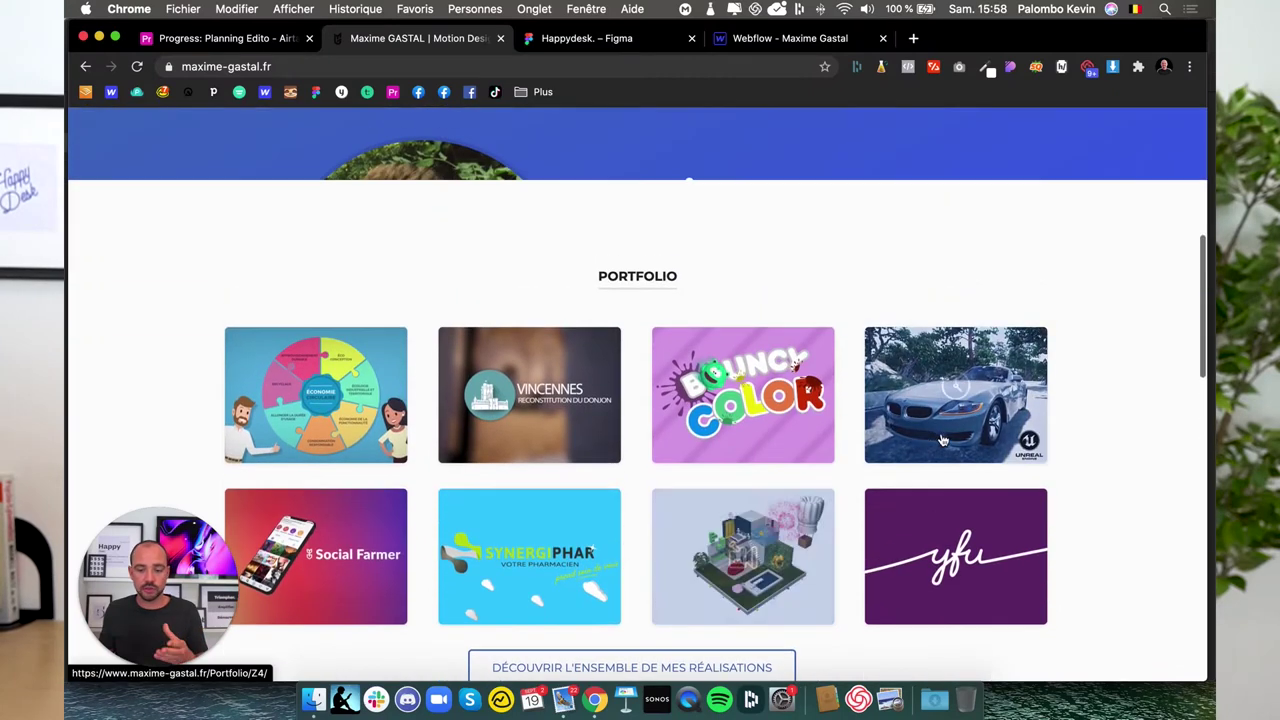
scroll(627, 485, down, 5)
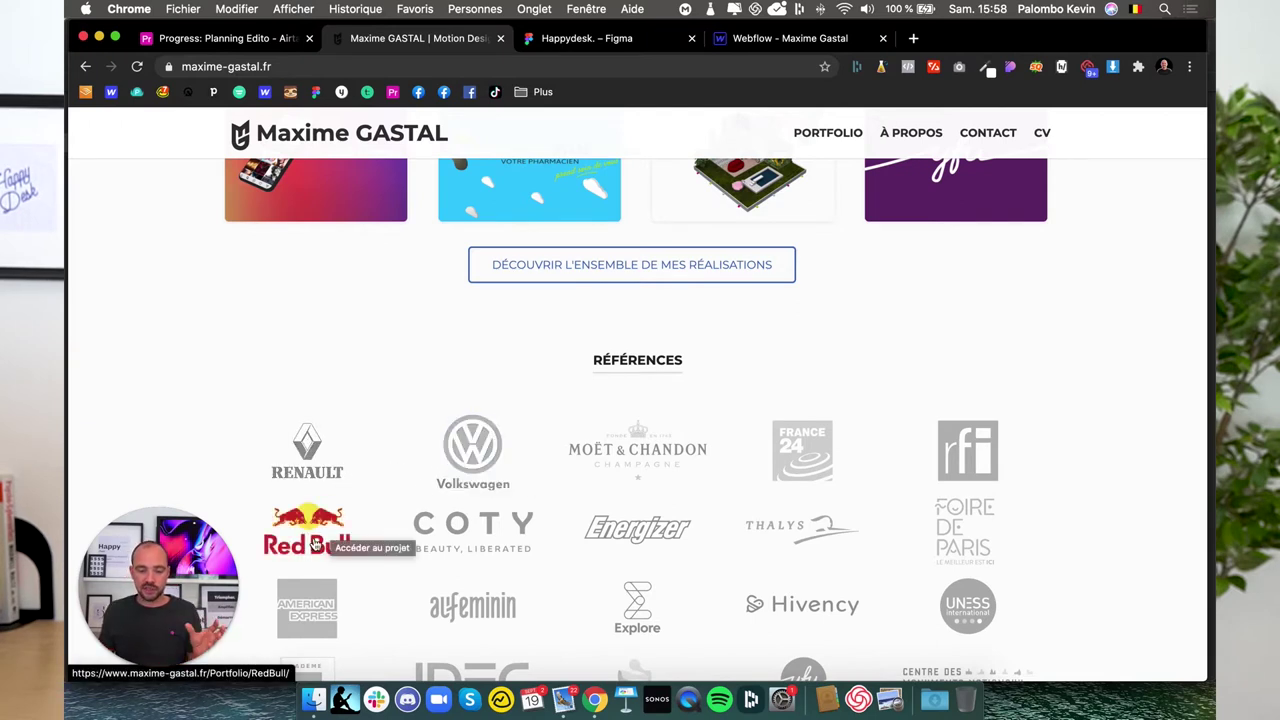
scroll(314, 545, down, 2)
scroll(450, 555, up, 1)
scroll(537, 551, up, 4)
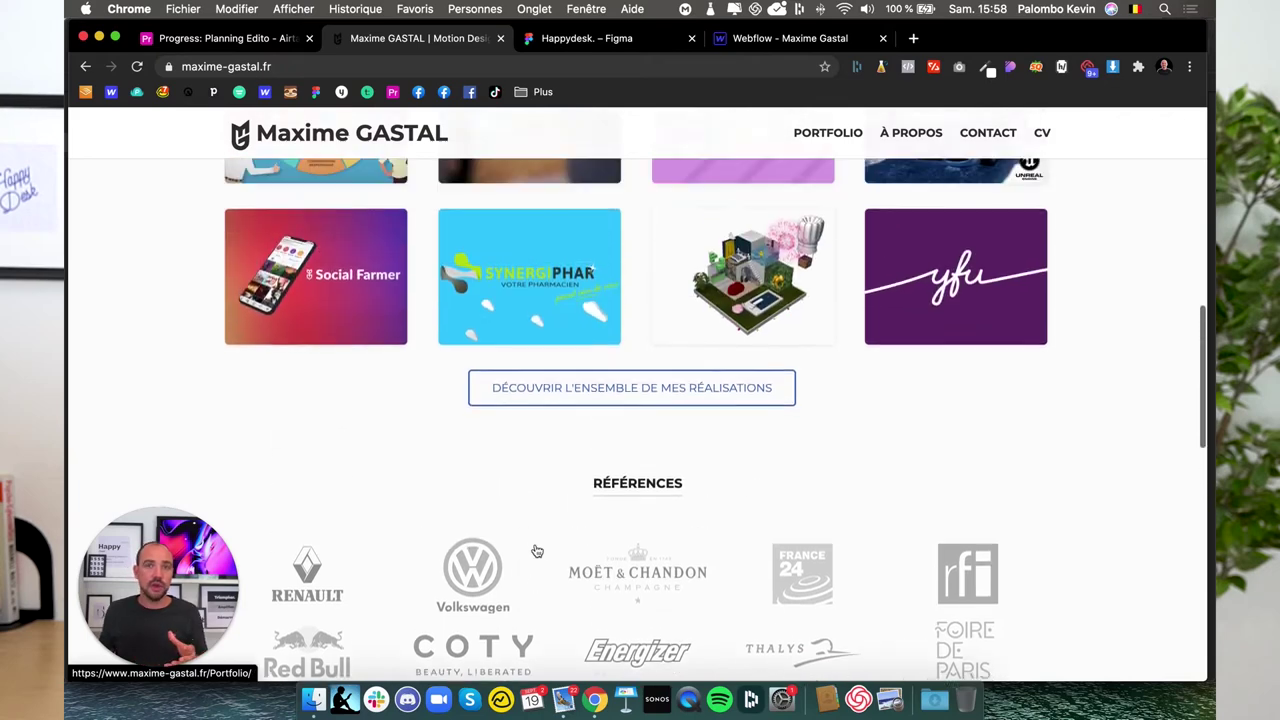
scroll(537, 551, up, 3)
scroll(569, 535, up, 5)
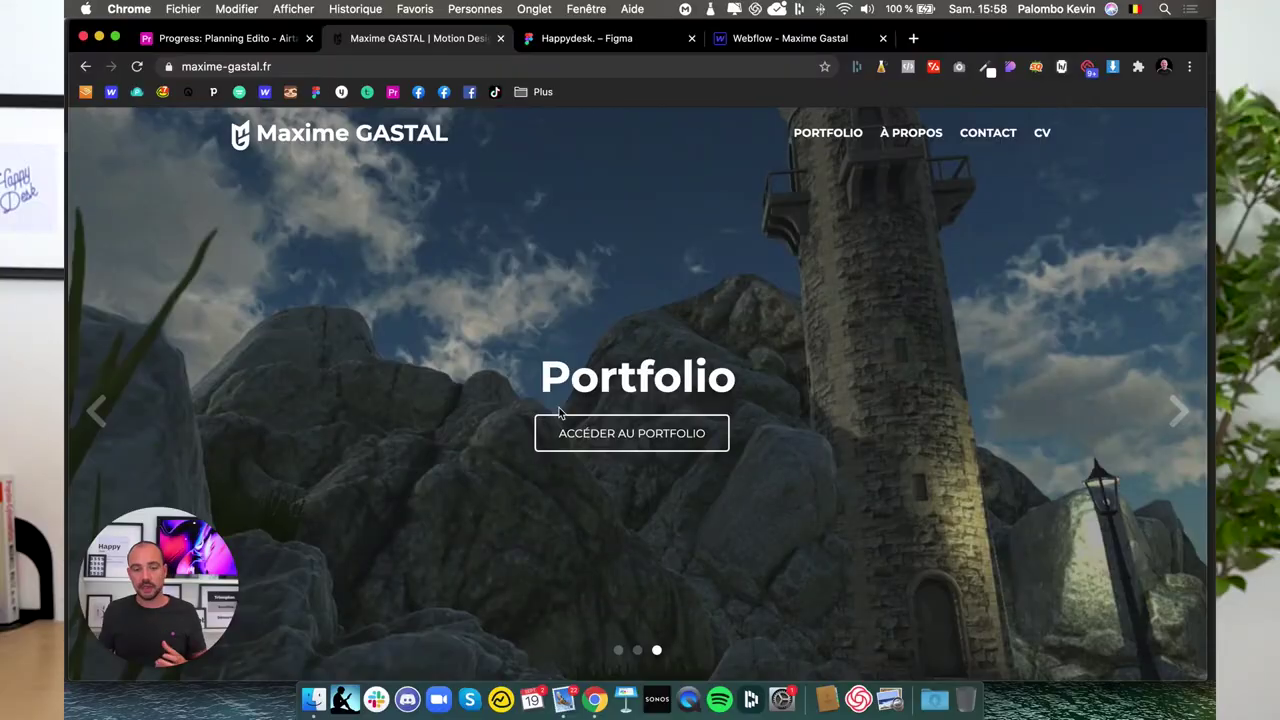
- Return to the portfolio homepage using the site logo
scroll(520, 416, down, 5)
scroll(485, 418, up, 5)
click(300, 140)
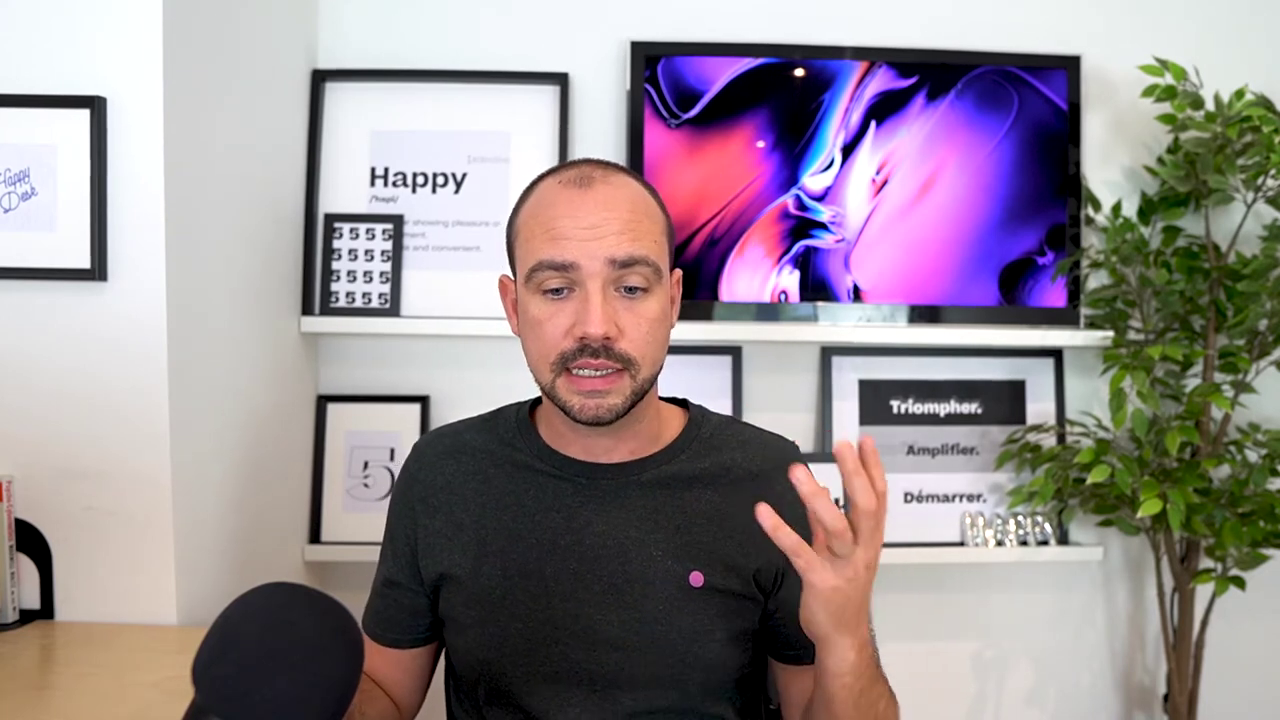
- Scroll to the footer and open the designer's Malt profile in a new tab
scroll(838, 366, down, 5)
scroll(838, 368, down, 5)
scroll(838, 367, down, 5)
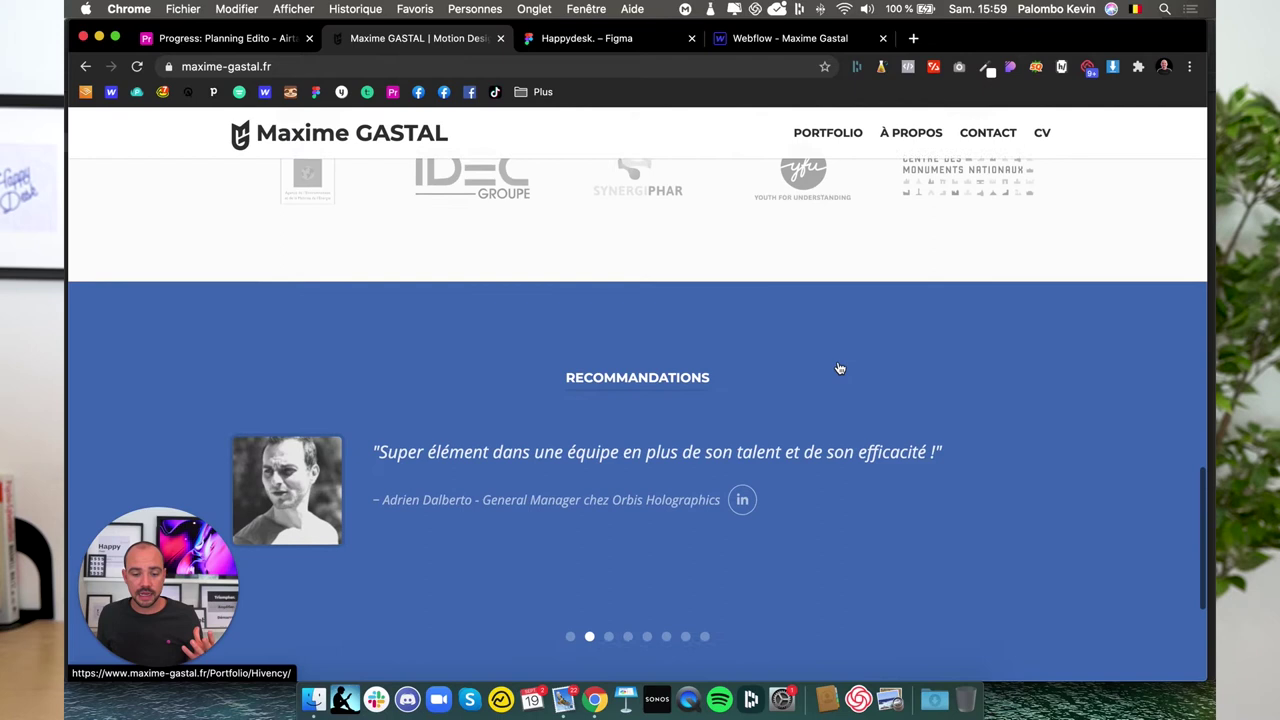
scroll(840, 366, down, 4)
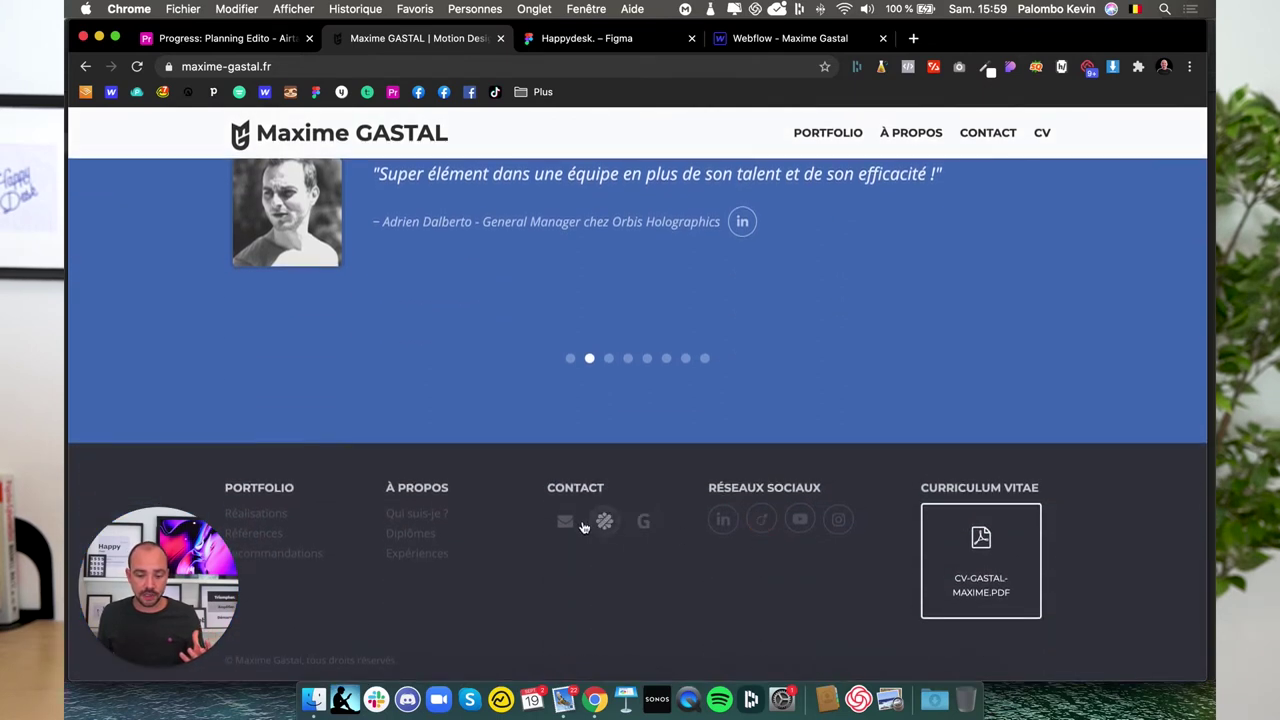
click(606, 524)
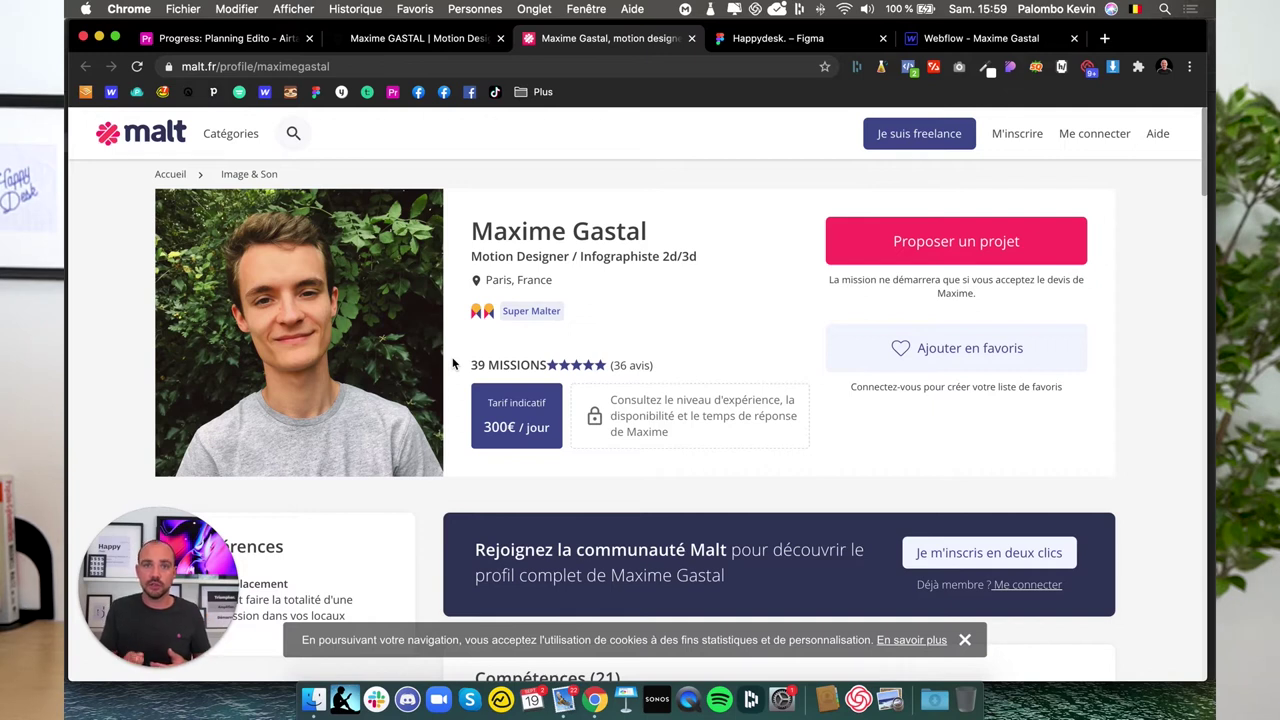
- Scroll through the Malt profile showing the Super Malter badge and 300€ daily rate
scroll(445, 370, down, 1)
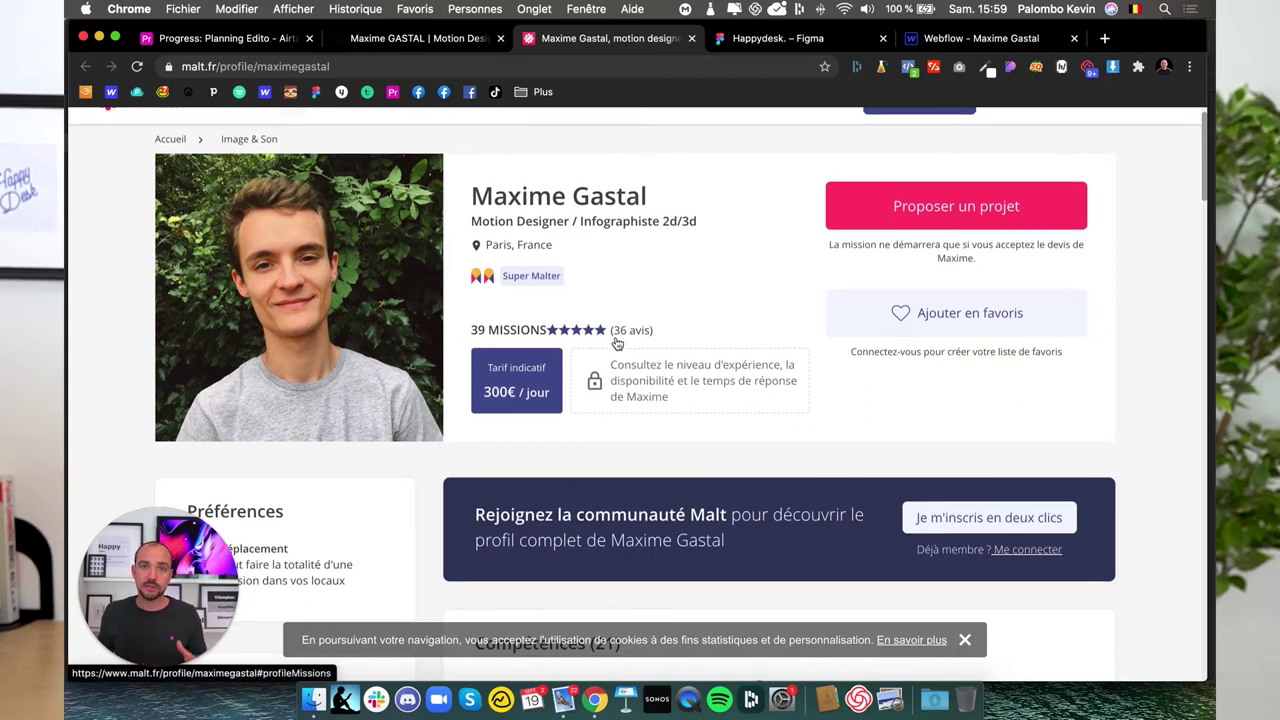
scroll(617, 343, down, 5)
scroll(613, 338, up, 4)
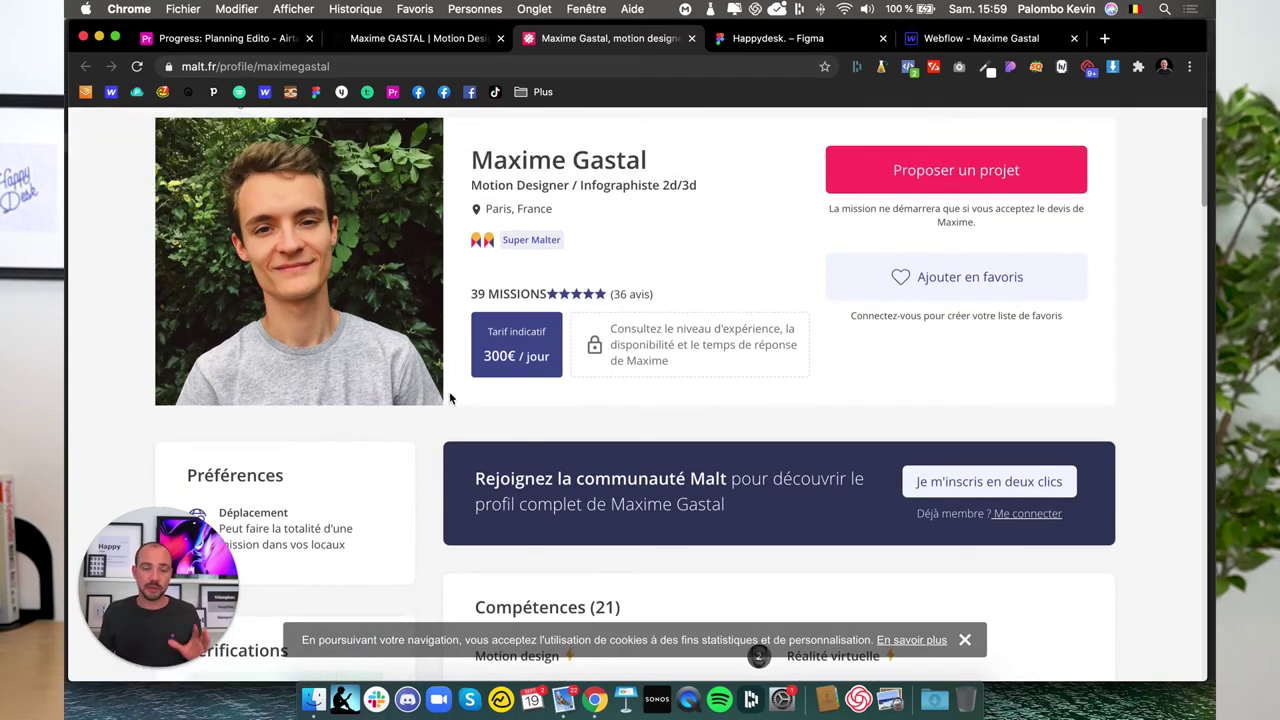
scroll(453, 400, down, 5)
scroll(453, 400, down, 2)
scroll(453, 400, down, 3)
scroll(453, 400, down, 1)
scroll(451, 400, up, 2)
scroll(451, 400, up, 10)
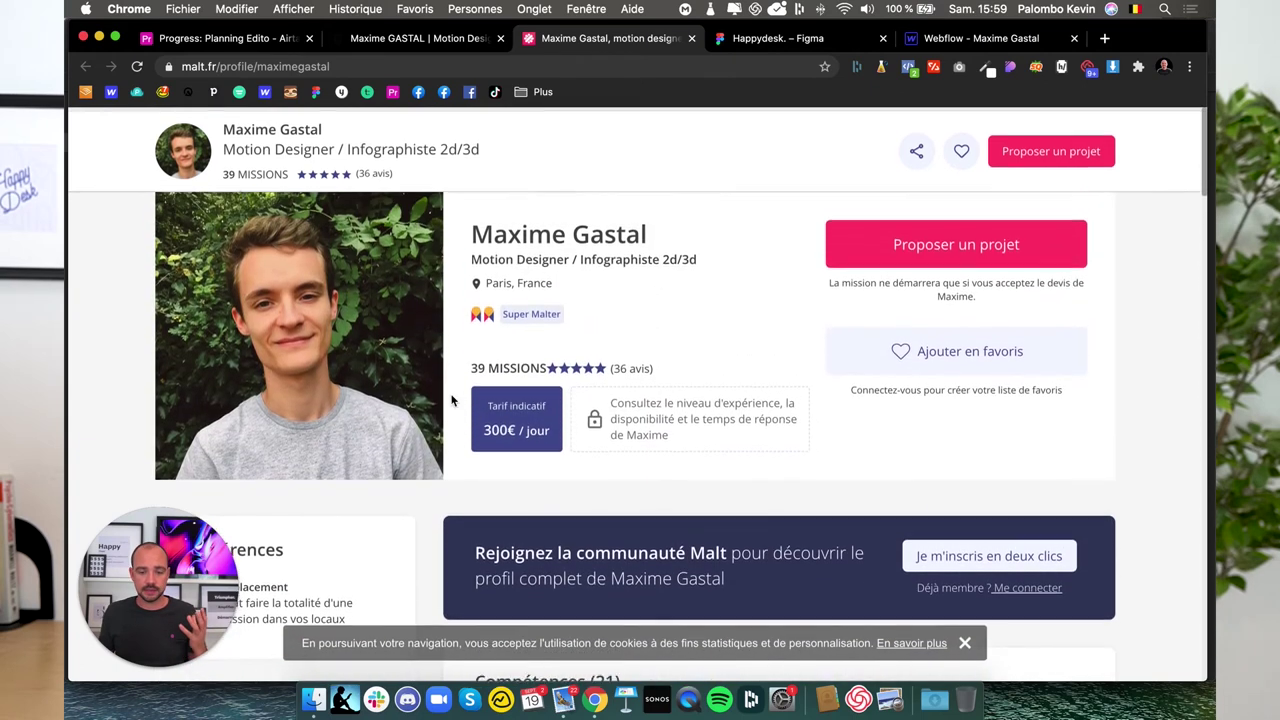
- Return to the portfolio site tab, then switch to the 'Happydesk. – Figma' tab
click(407, 40)
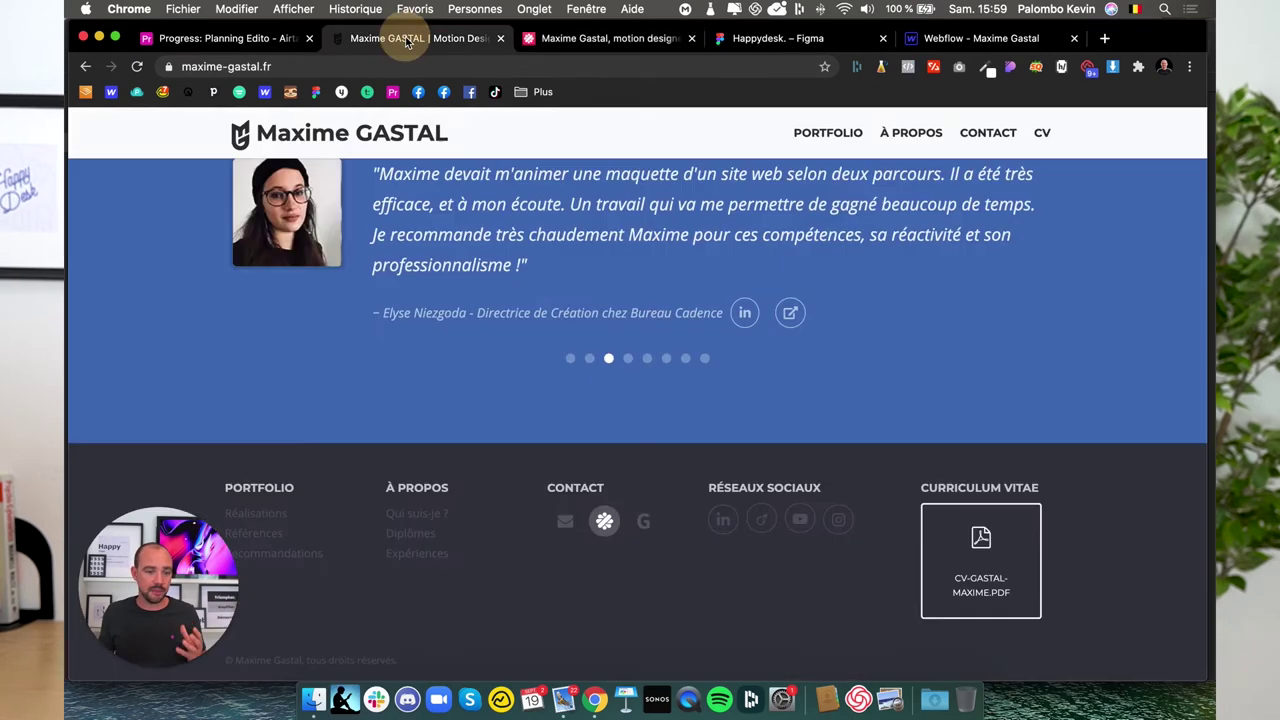
scroll(337, 405, up, 20)
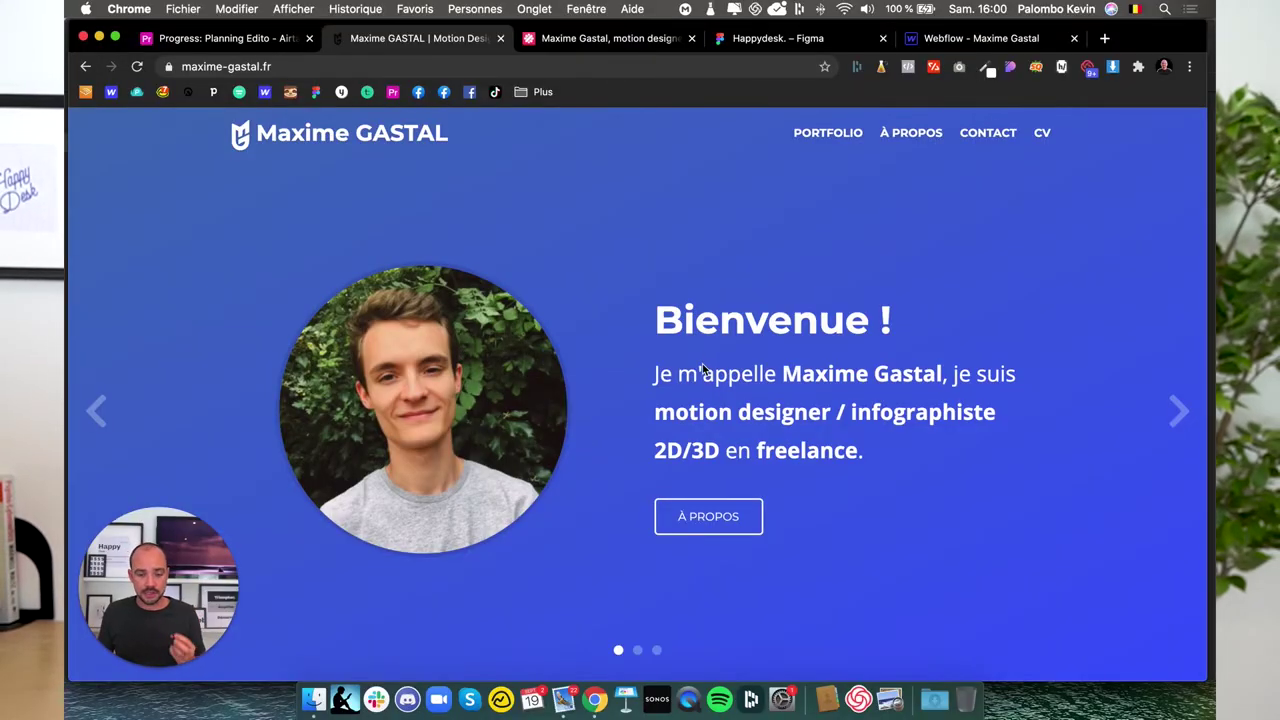
click(767, 45)
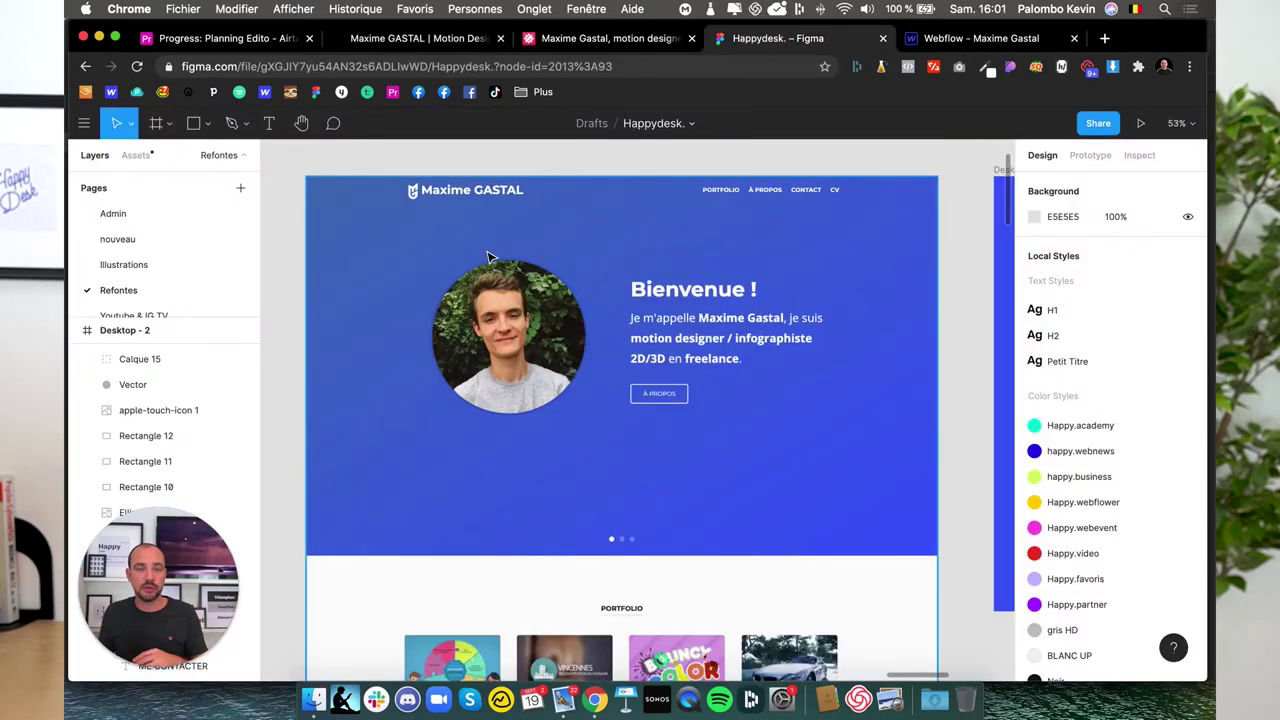
- Pan the Figma canvas across the Desktop - 2 hero mockup and the old homepage frame beside it
scroll(428, 322, down, 5)
scroll(428, 322, down, 5)
scroll(428, 322, down, 5)
scroll(430, 323, up, 7)
scroll(428, 322, up, 10)
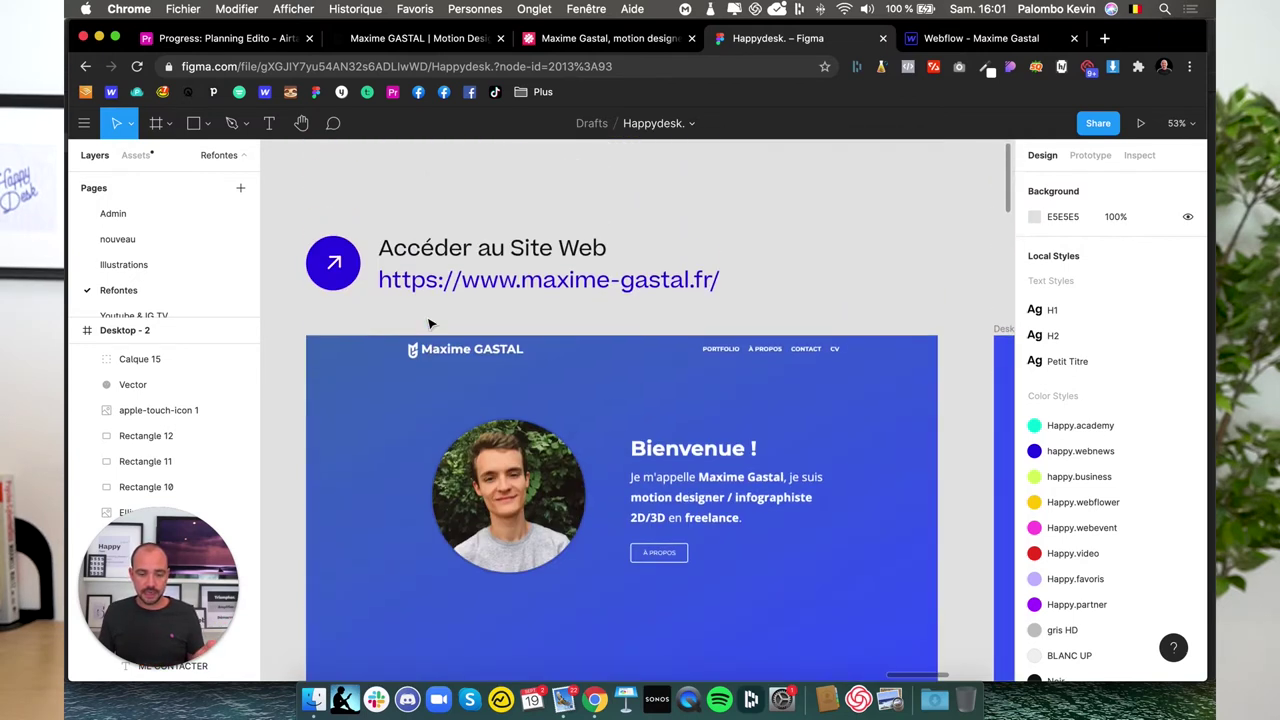
scroll(428, 366, down, 3)
scroll(428, 366, right, 3)
scroll(428, 368, right, 10)
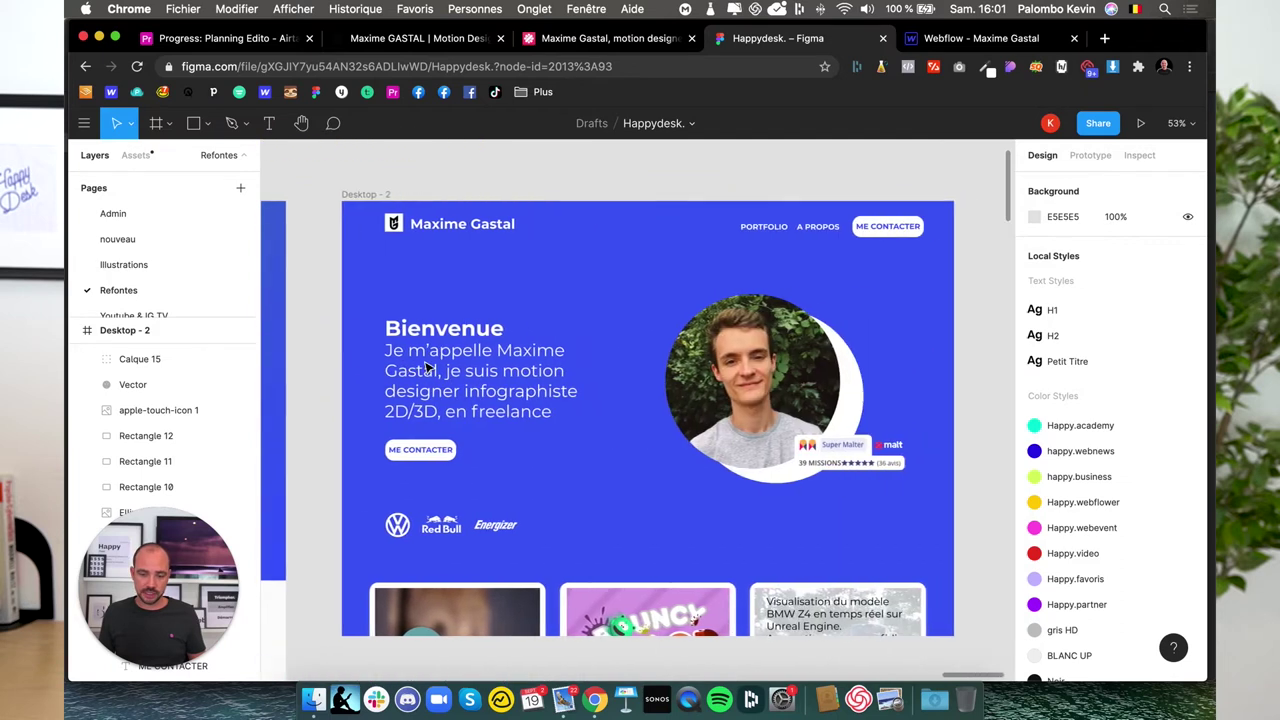
scroll(428, 368, down, 2)
scroll(428, 368, right, 2)
scroll(428, 366, up, 2)
scroll(428, 366, left, 2)
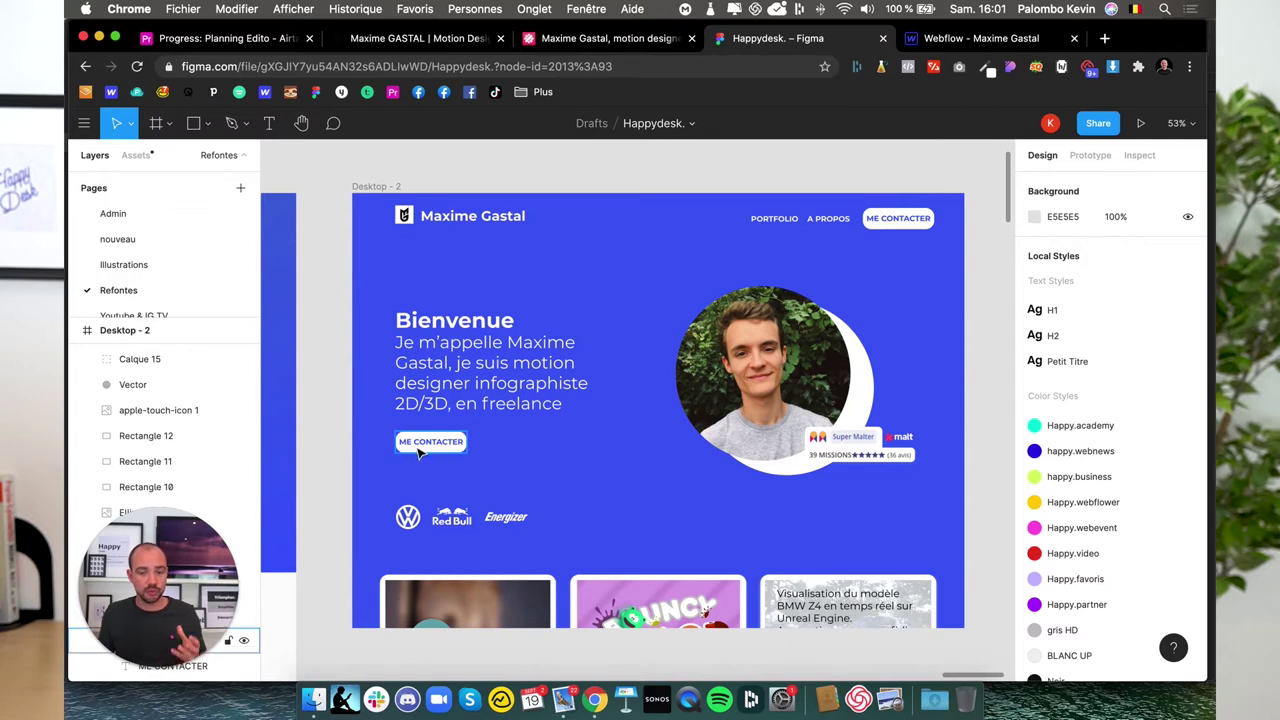
scroll(640, 350, right, 3)
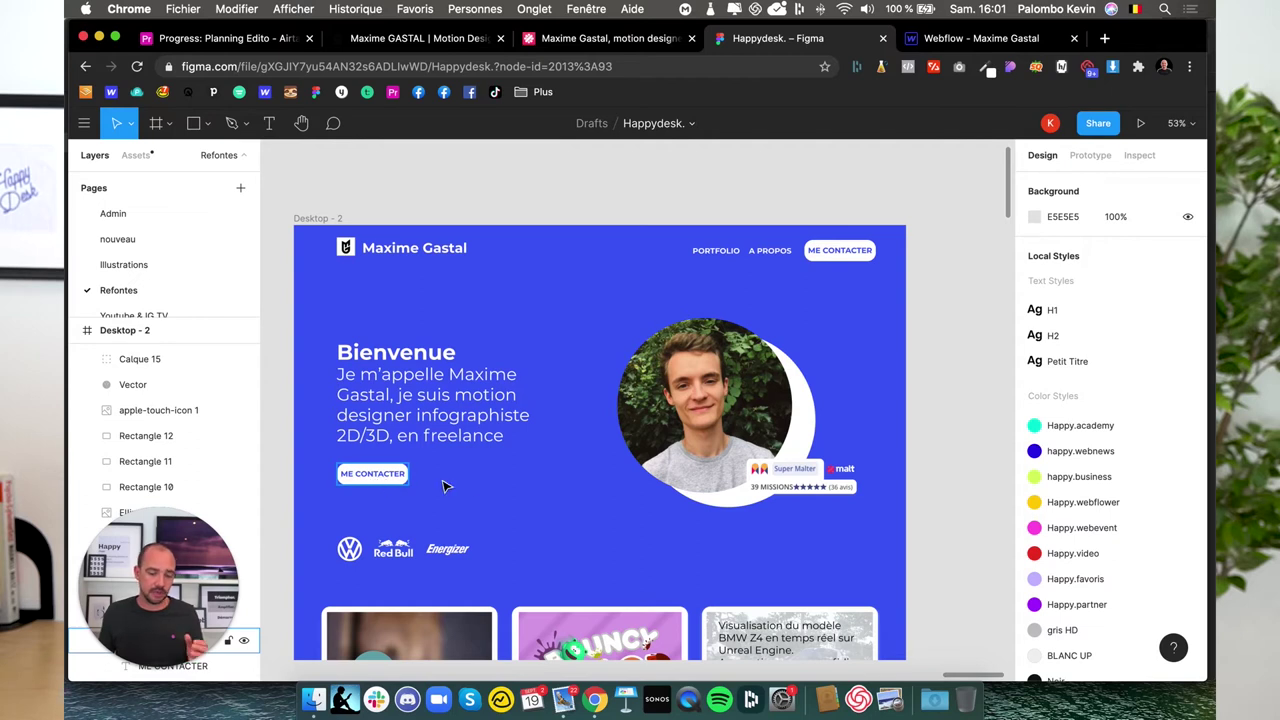
scroll(420, 485, down, 5)
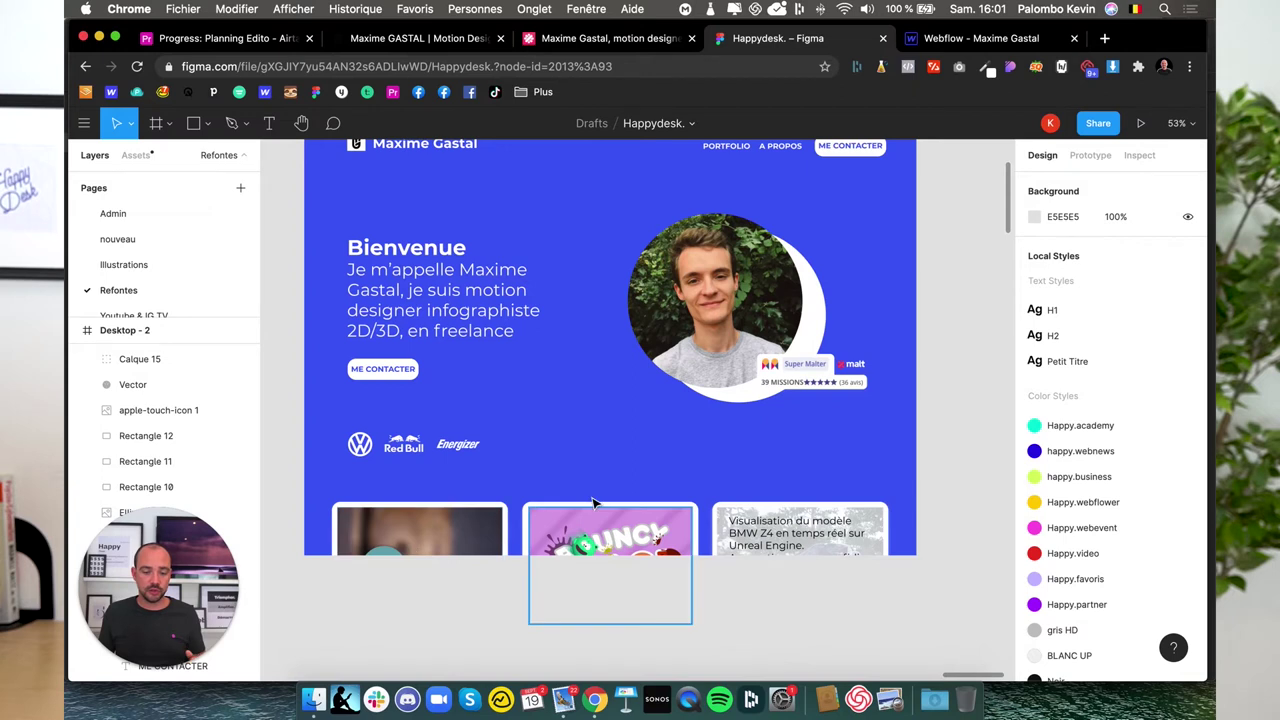
scroll(608, 500, left, 10)
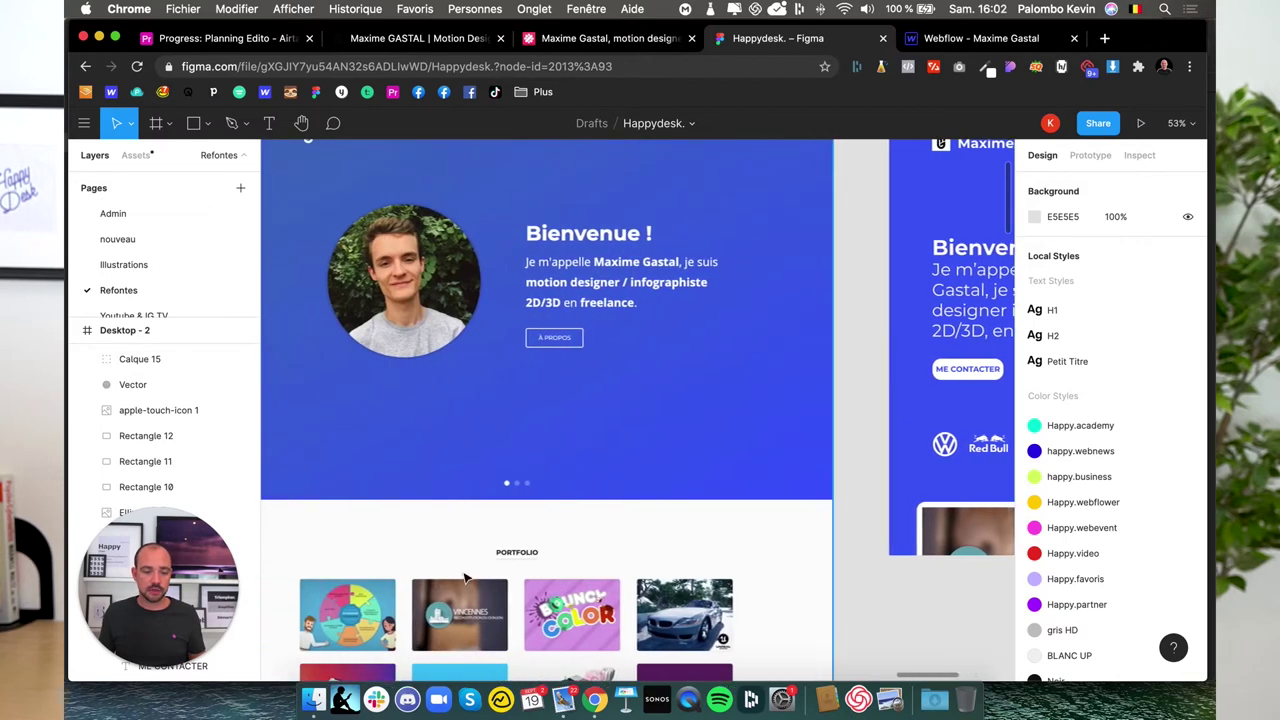
- Pan back to Desktop - 2 and select the frame to confirm its 1440 × 1024 size
scroll(455, 595, down, 5)
scroll(515, 531, up, 3)
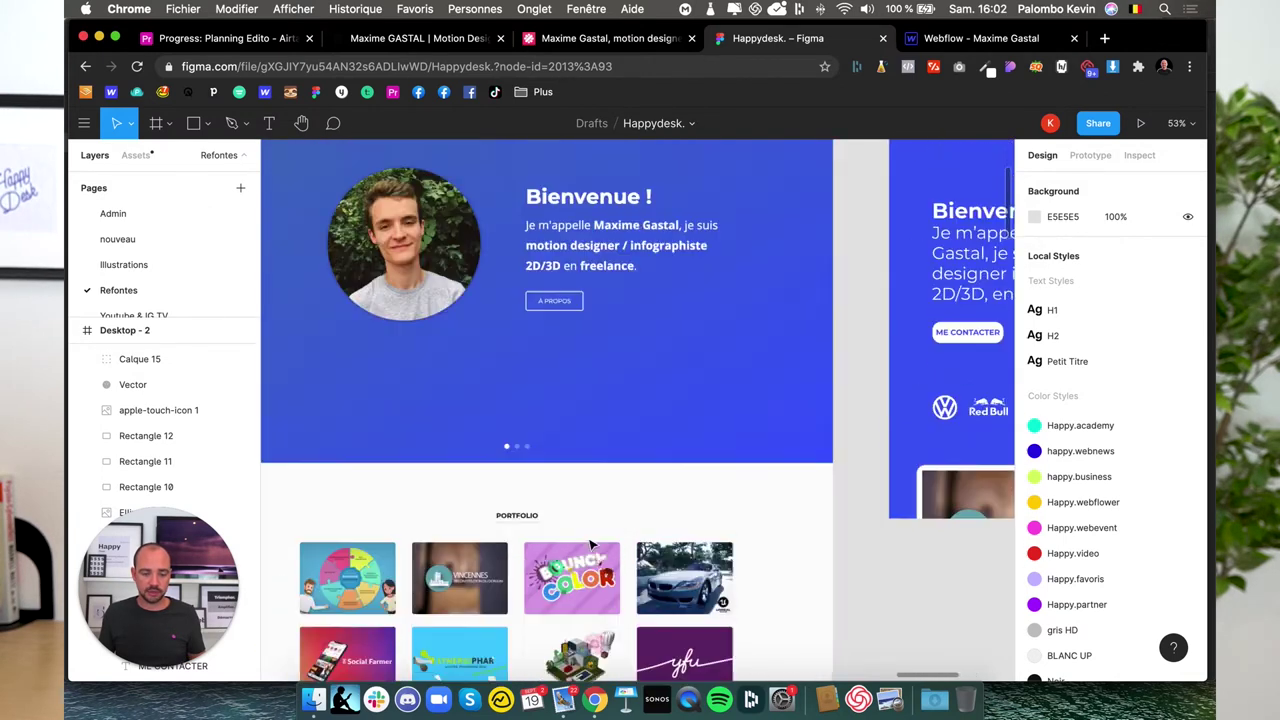
scroll(530, 535, up, 5)
scroll(540, 537, right, 5)
scroll(565, 540, right, 10)
scroll(590, 545, right, 3)
scroll(590, 545, down, 3)
scroll(588, 547, up, 1)
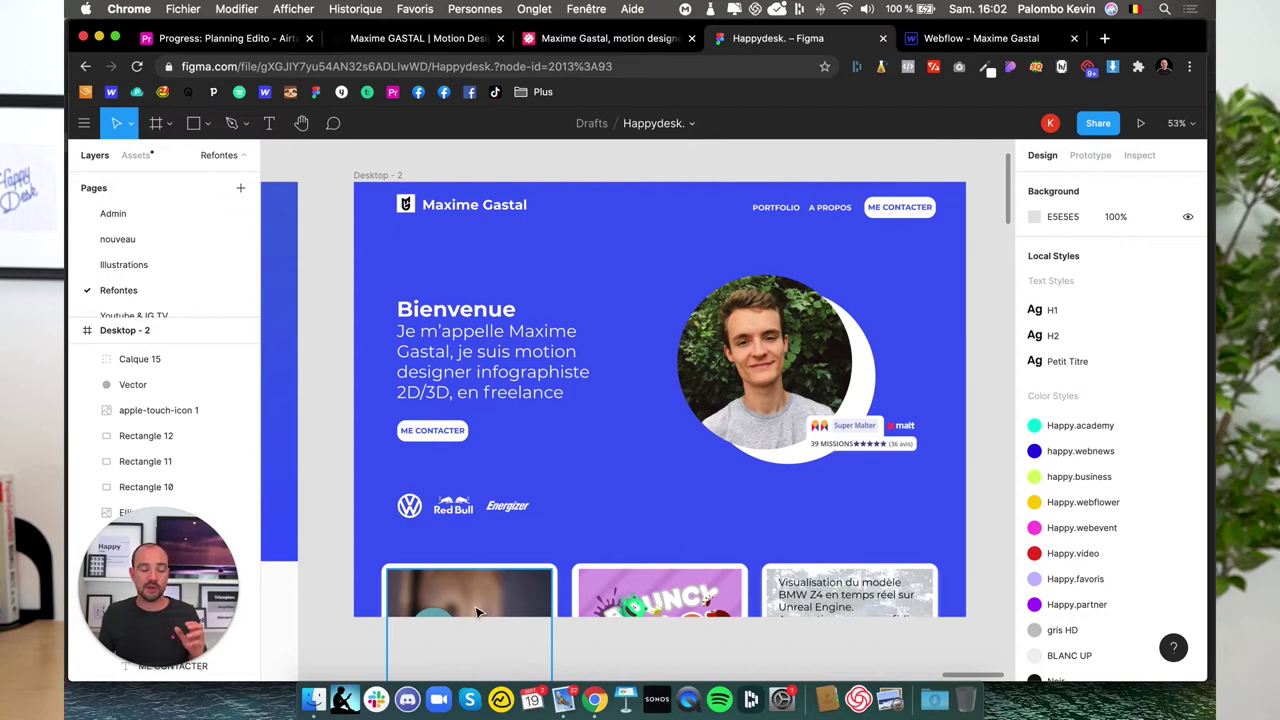
scroll(477, 612, right, 1)
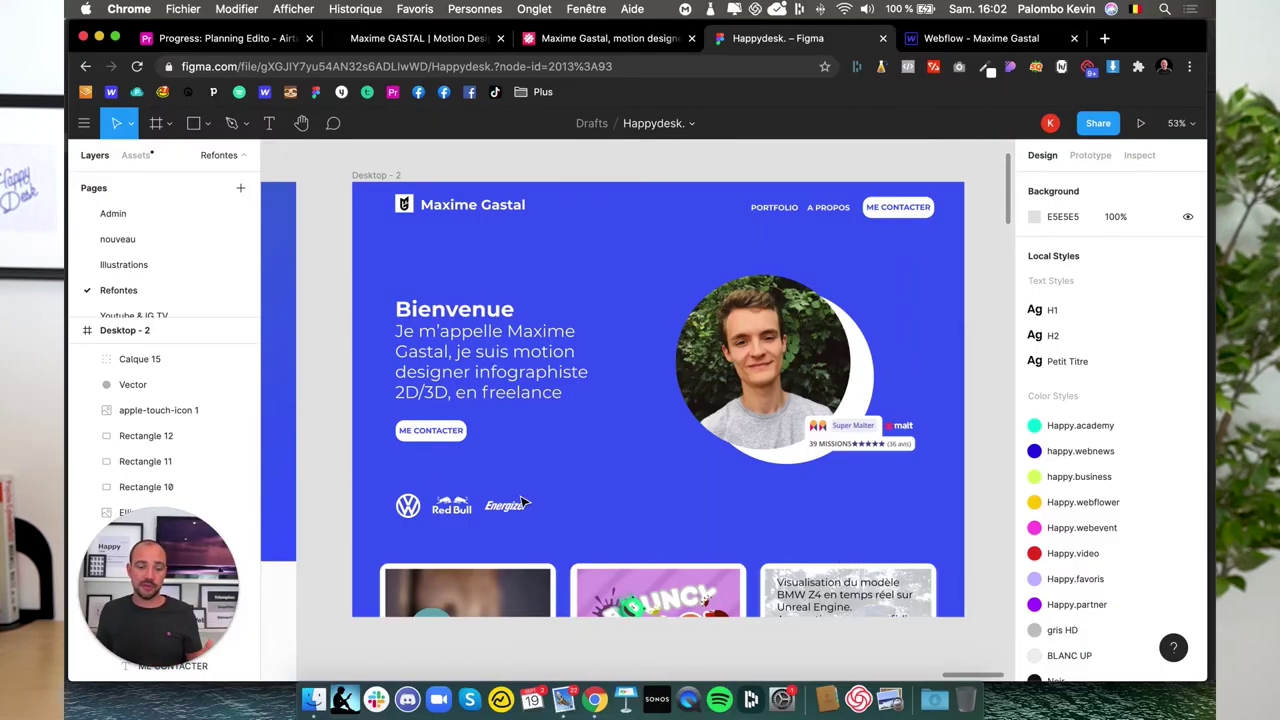
click(370, 178)
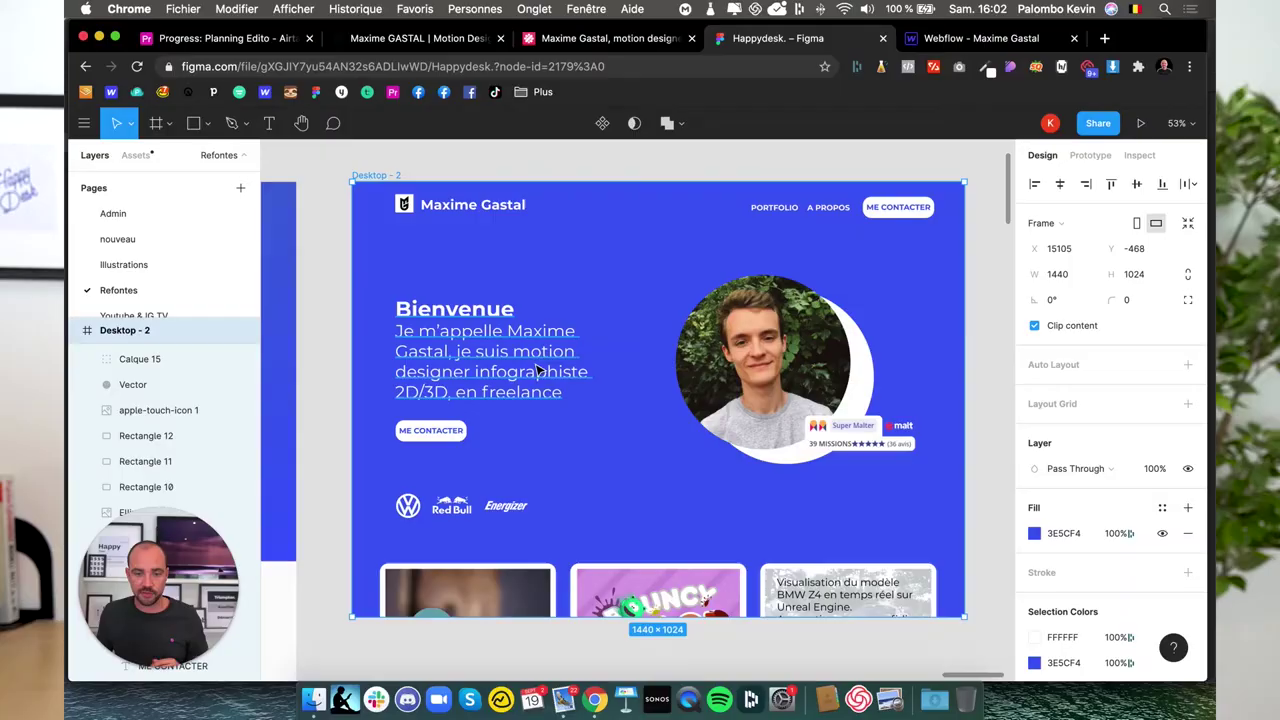
- Glance at the Webflow tab, return to Figma, and open the main menu for View options
click(990, 38)
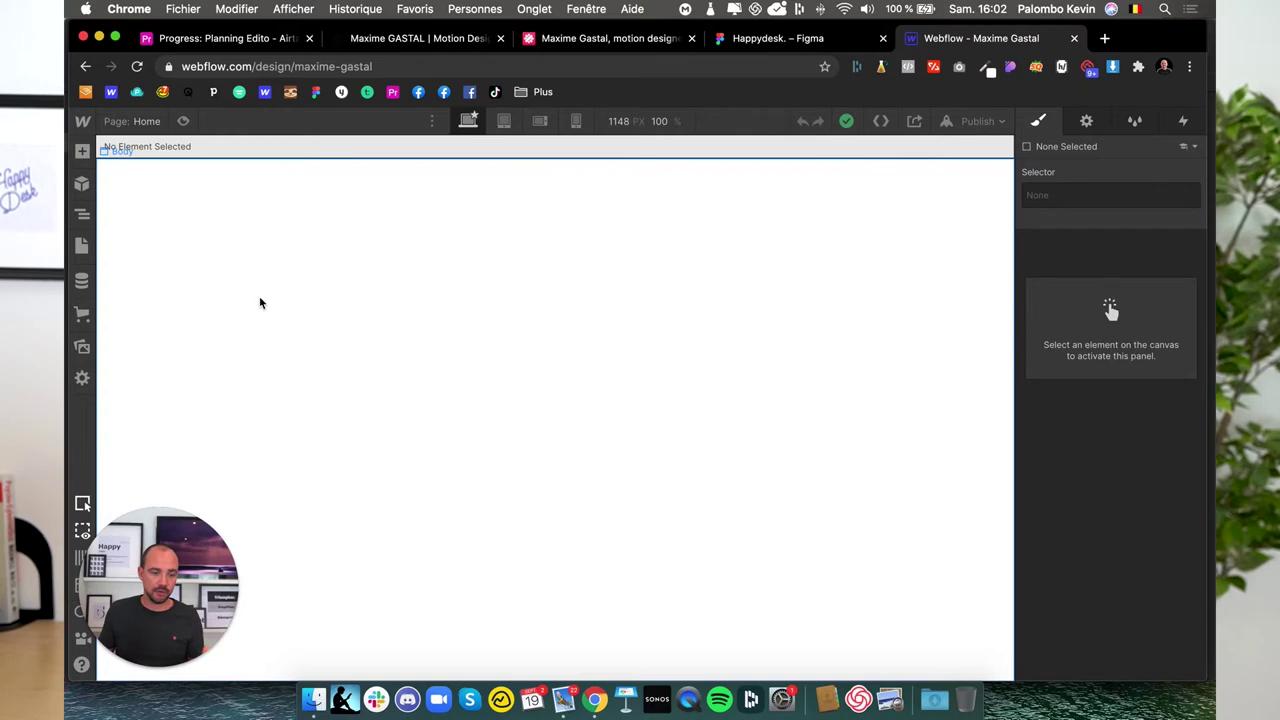
click(775, 38)
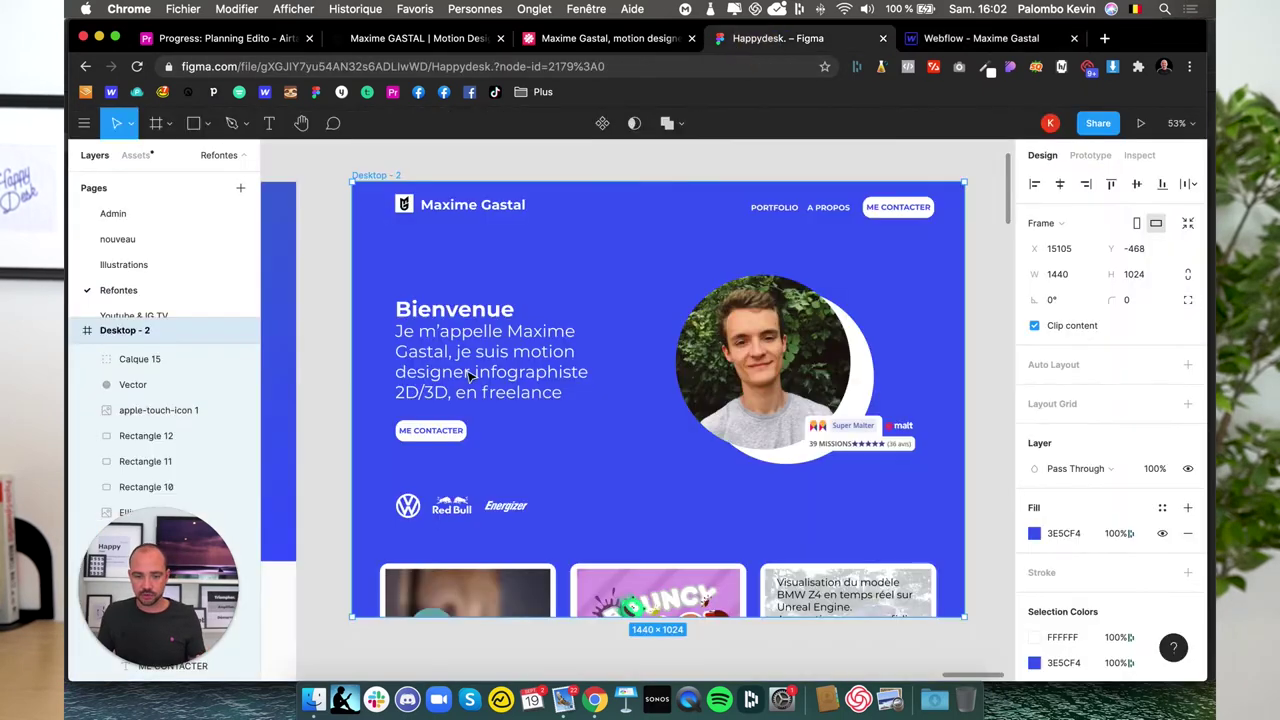
click(85, 123)
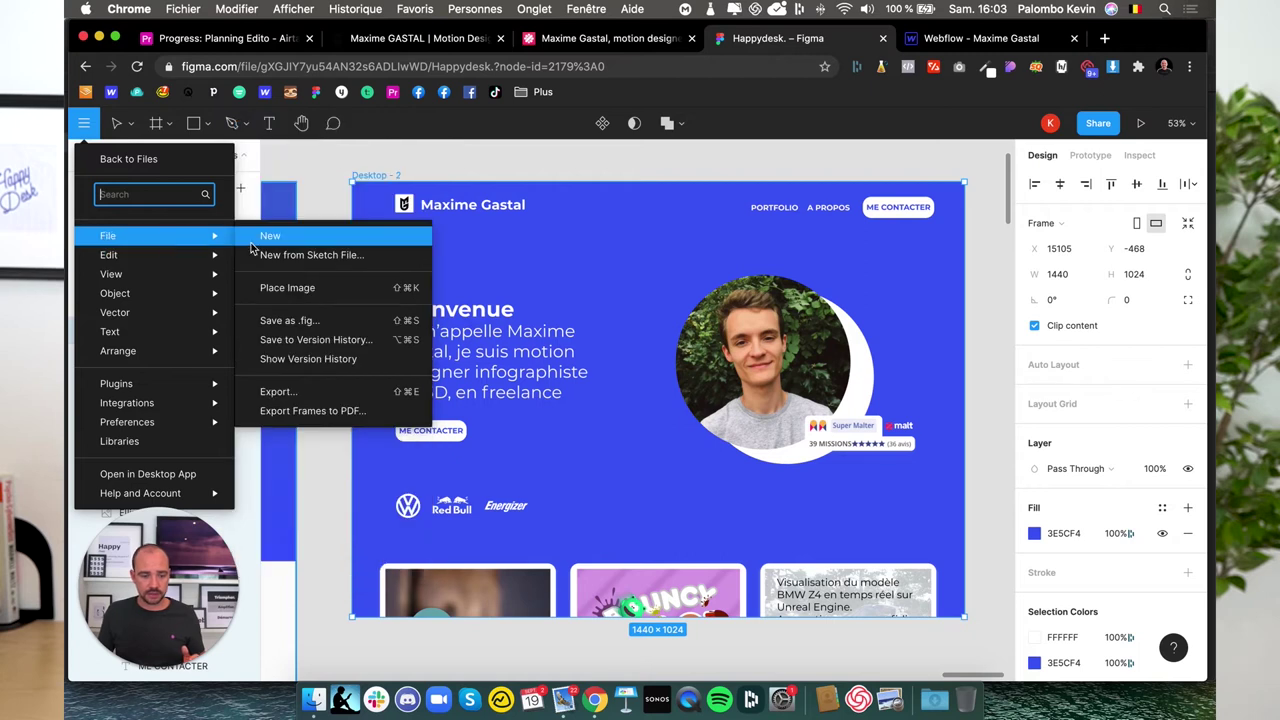
mouse_move(111, 274)
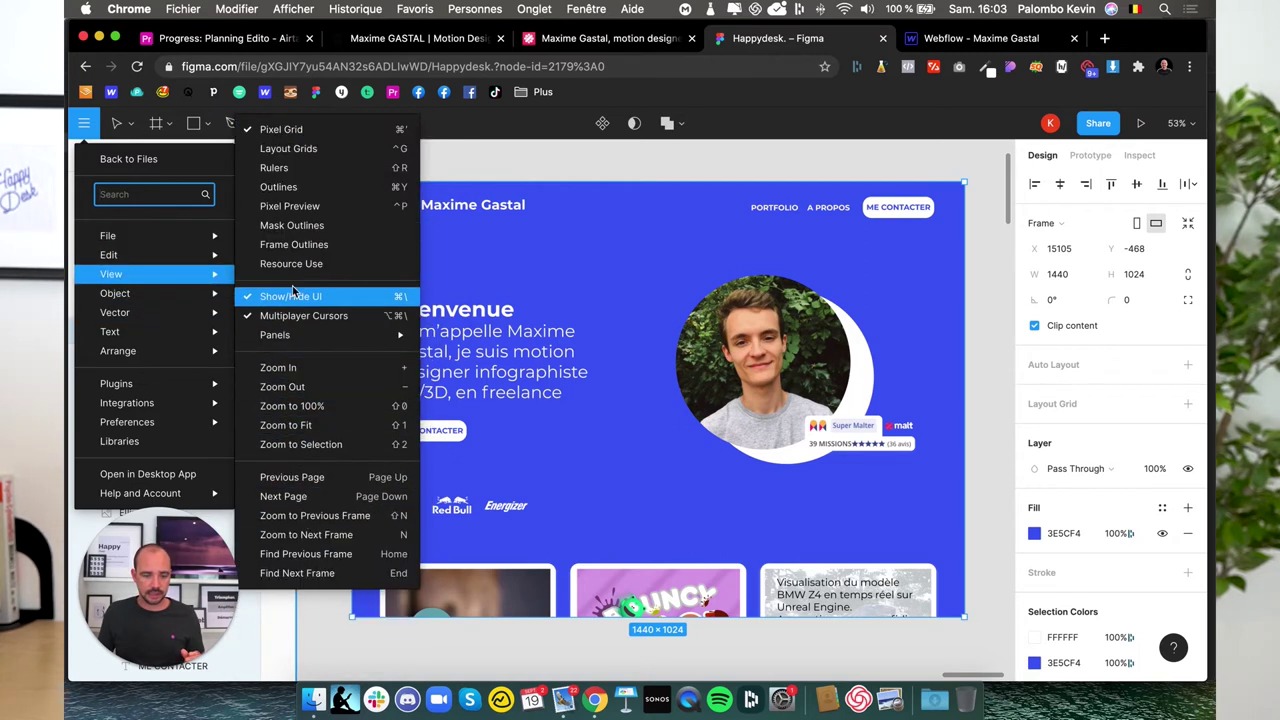
- Turn on rulers and add vertical guides at x 101 and x 1369
click(293, 167)
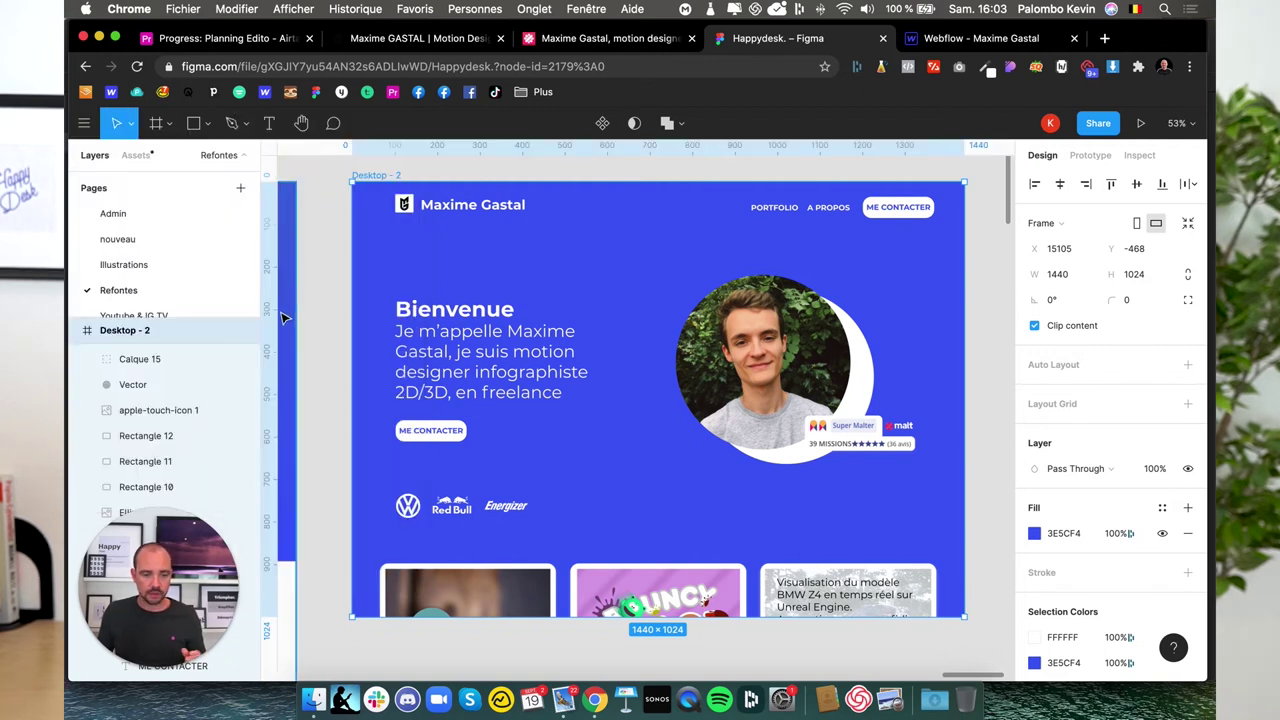
drag(283, 318, 396, 318)
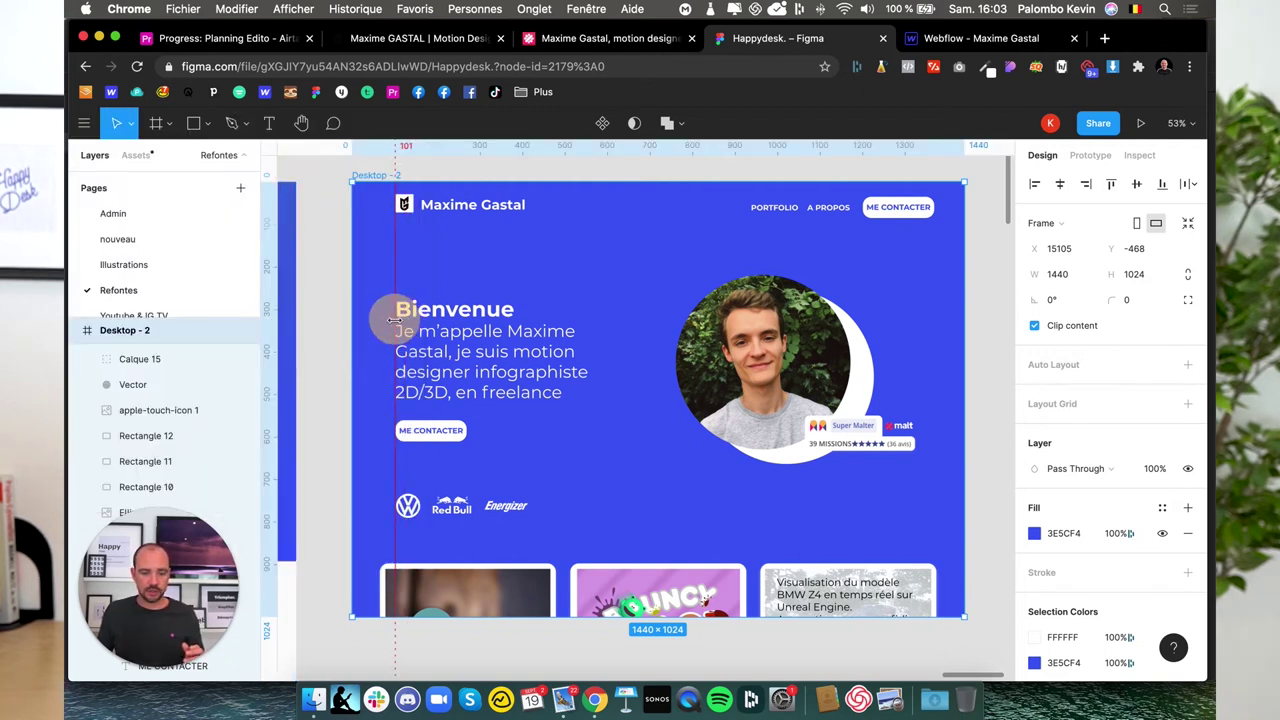
drag(267, 340, 934, 325)
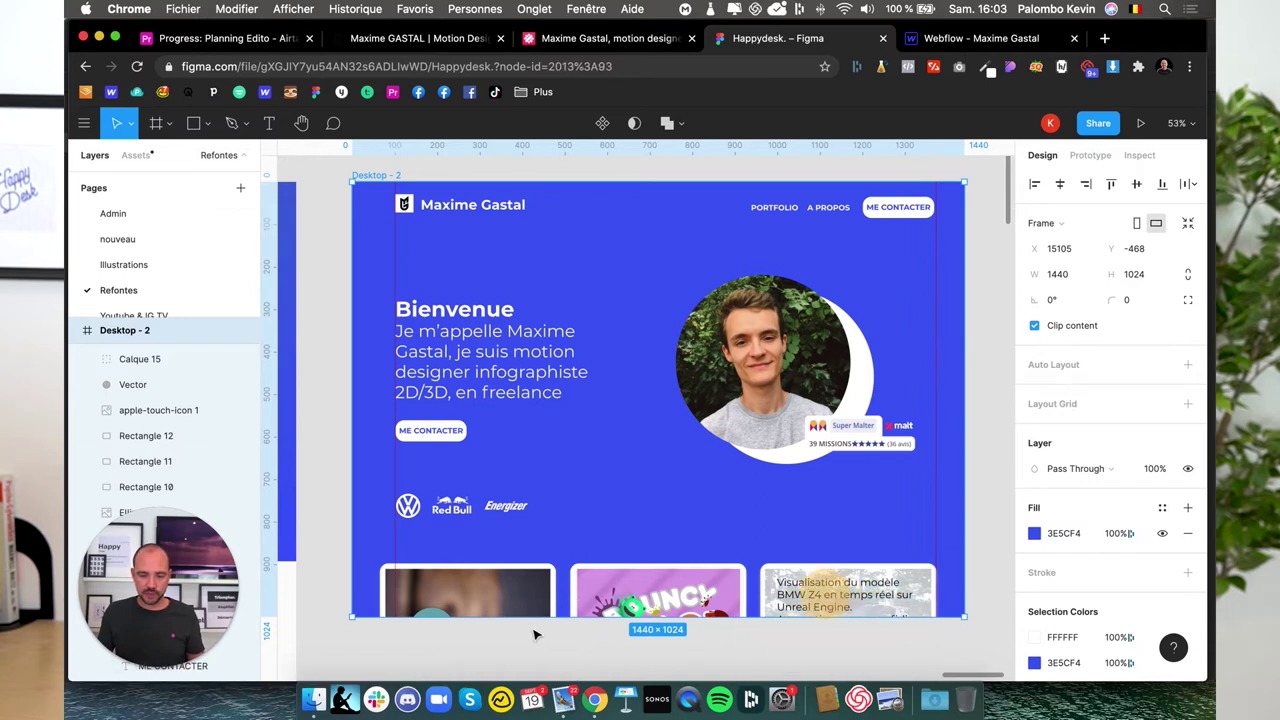
- Resize the three bottom portfolio cards to align with the guides, then deselect
drag(972, 573, 505, 625)
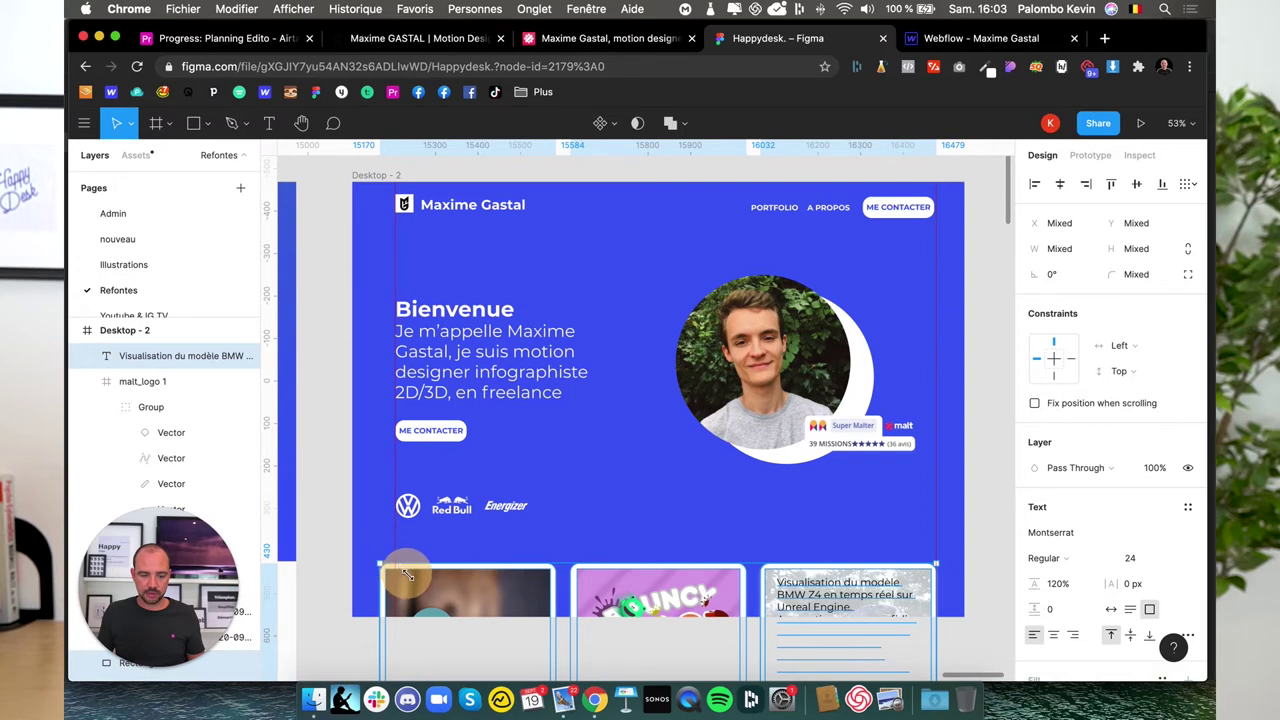
drag(409, 582, 394, 591)
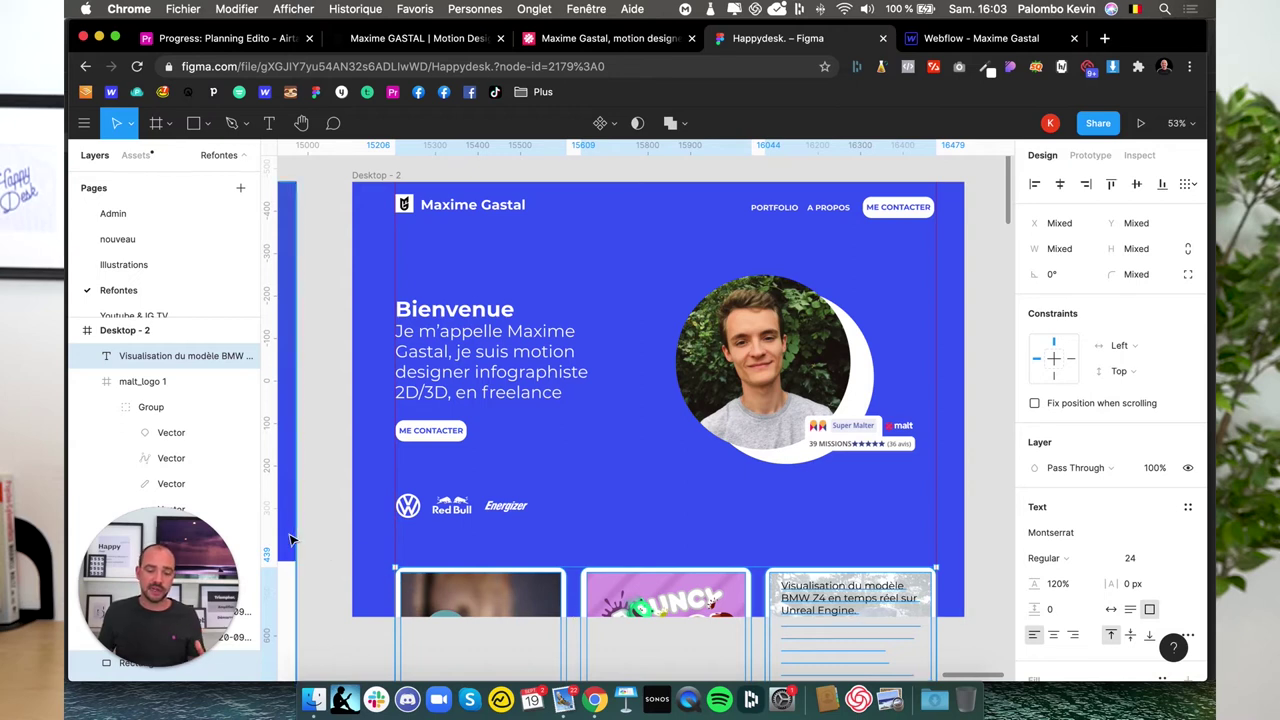
click(318, 480)
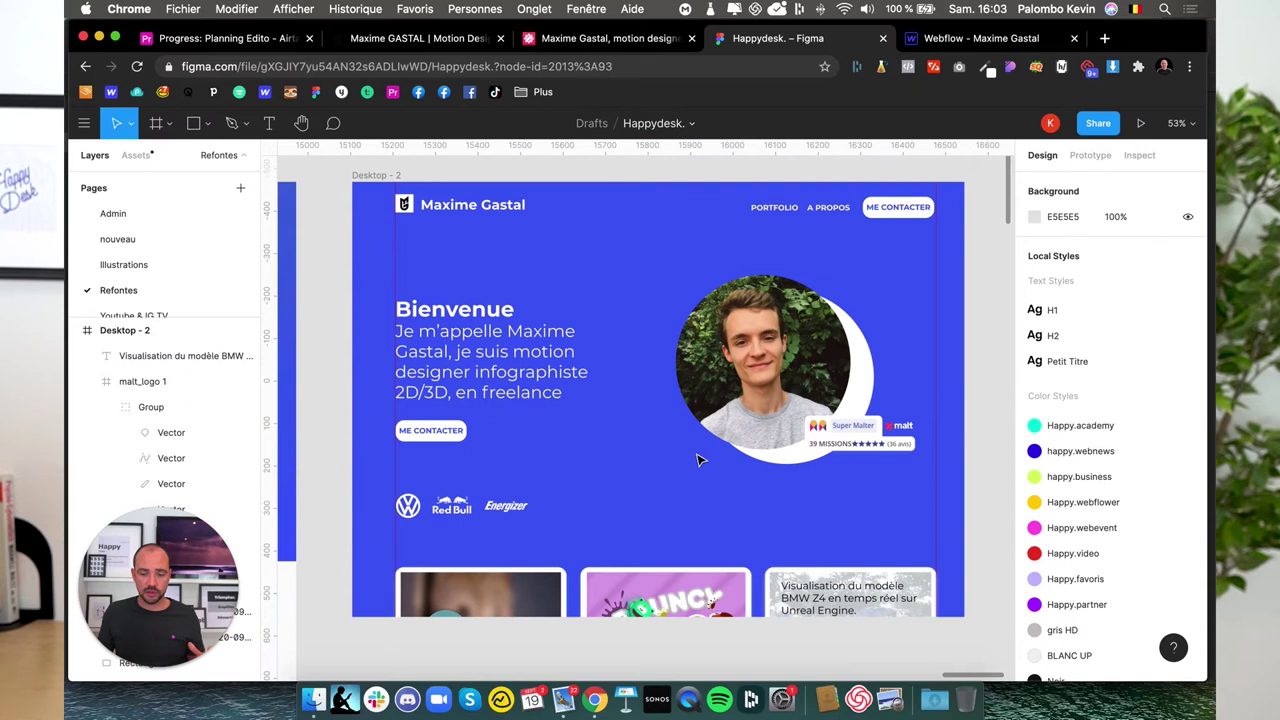
- Pan the canvas up to the Desktop - 2 header
scroll(421, 560, up, 2)
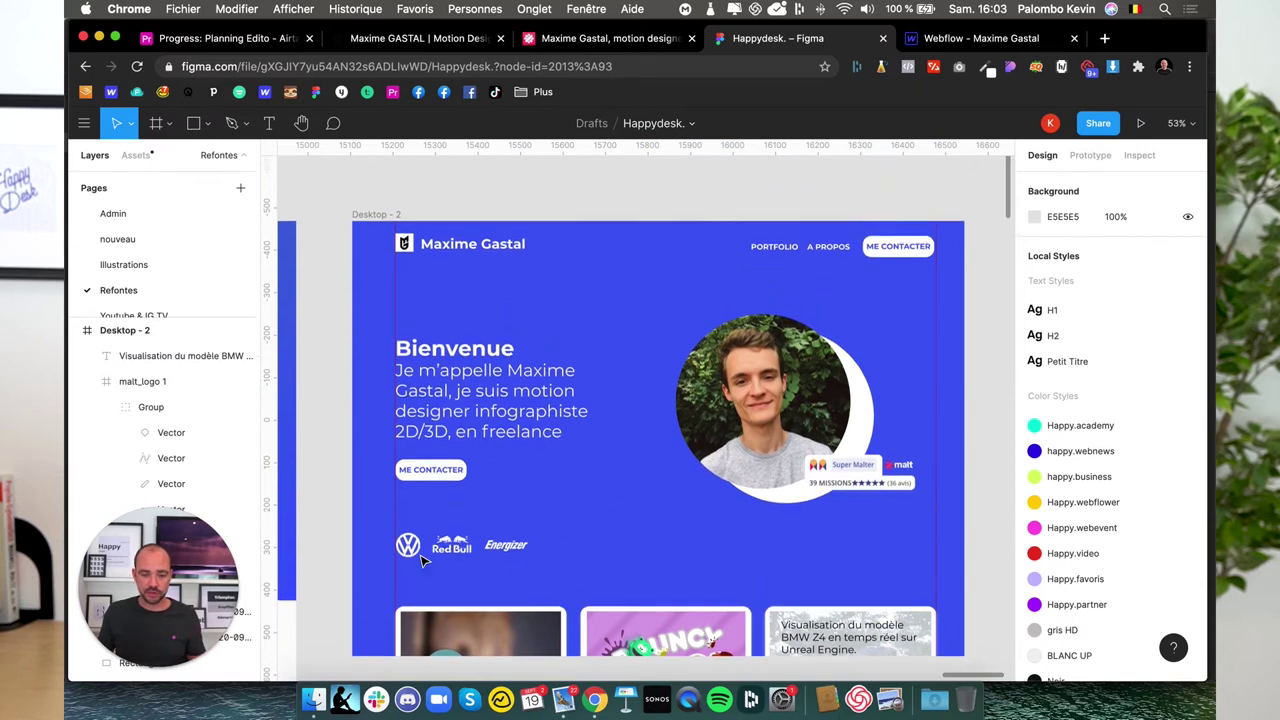
scroll(415, 490, up, 3)
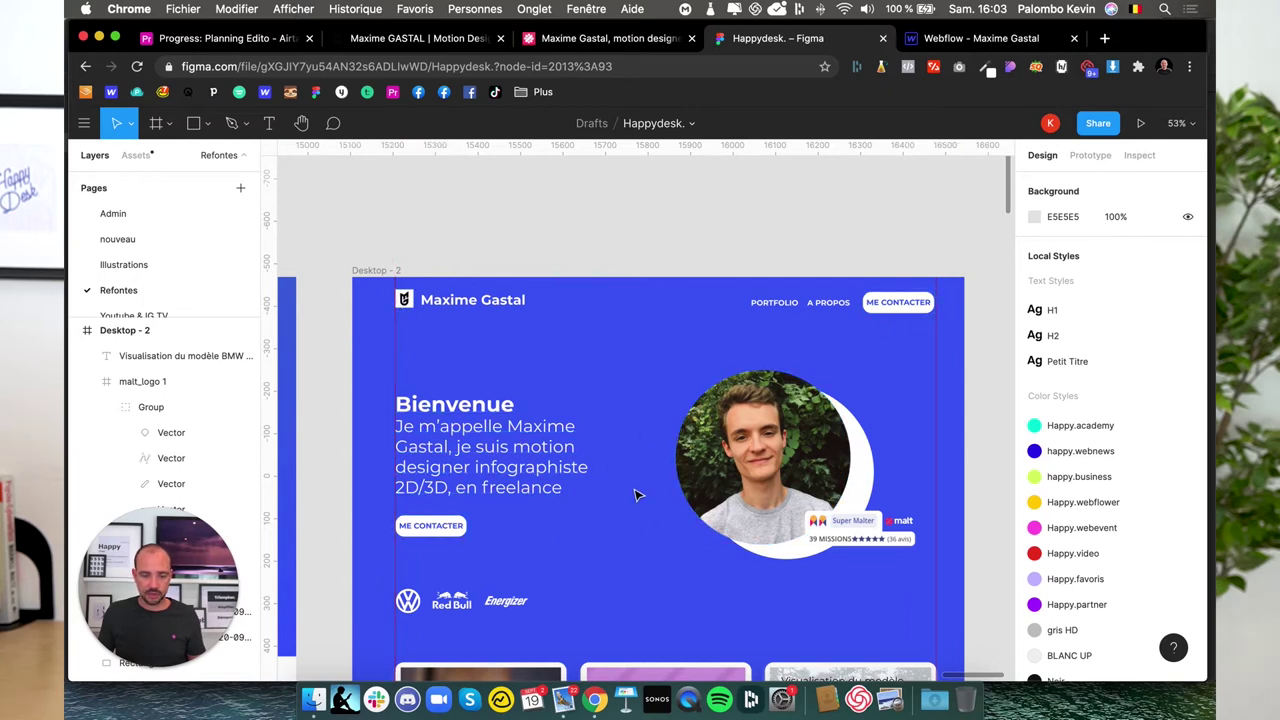
scroll(638, 494, down, 5)
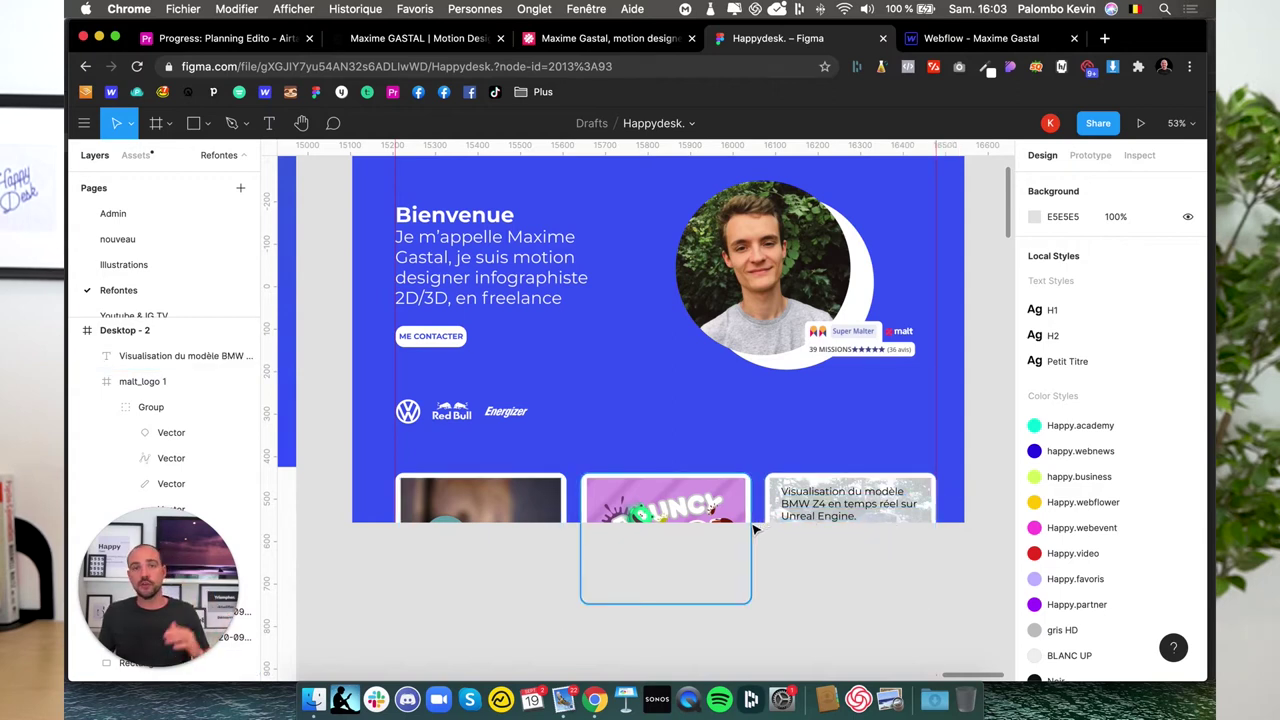
scroll(755, 528, up, 3)
scroll(755, 528, up, 3)
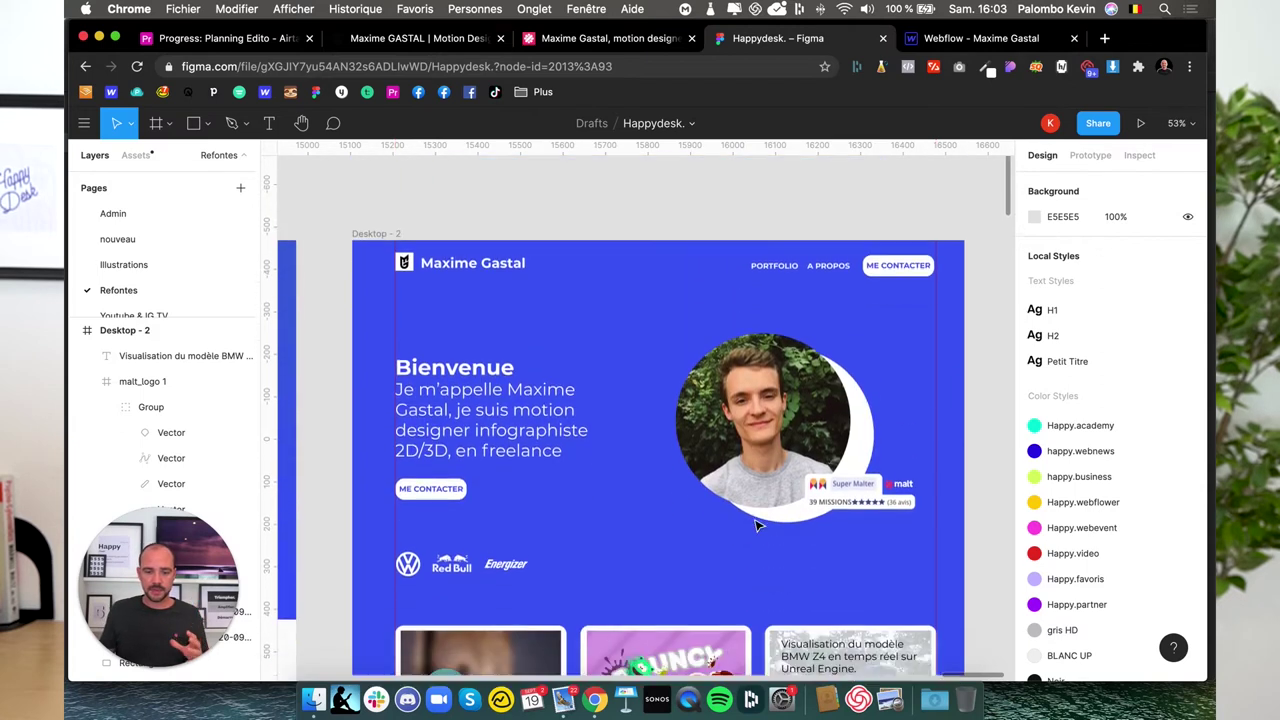
scroll(757, 525, down, 1)
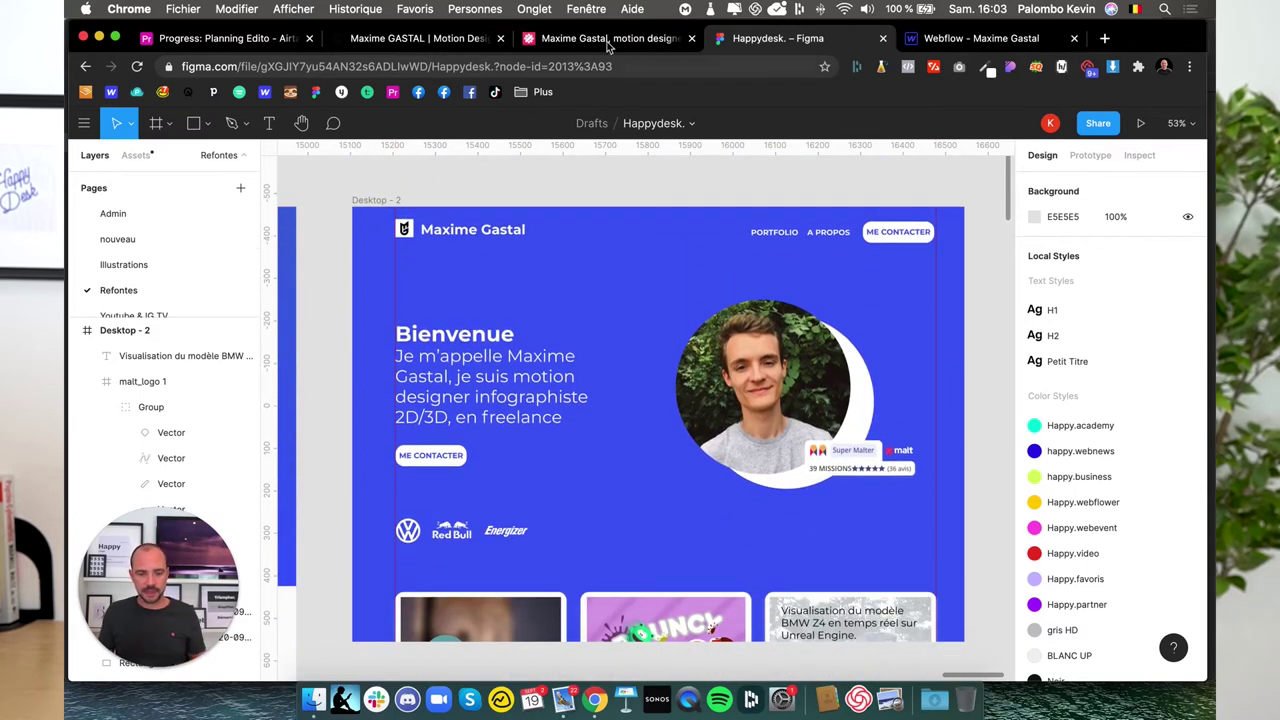
- After checking the Webflow tab, select the header logo icon together with the name text
click(935, 40)
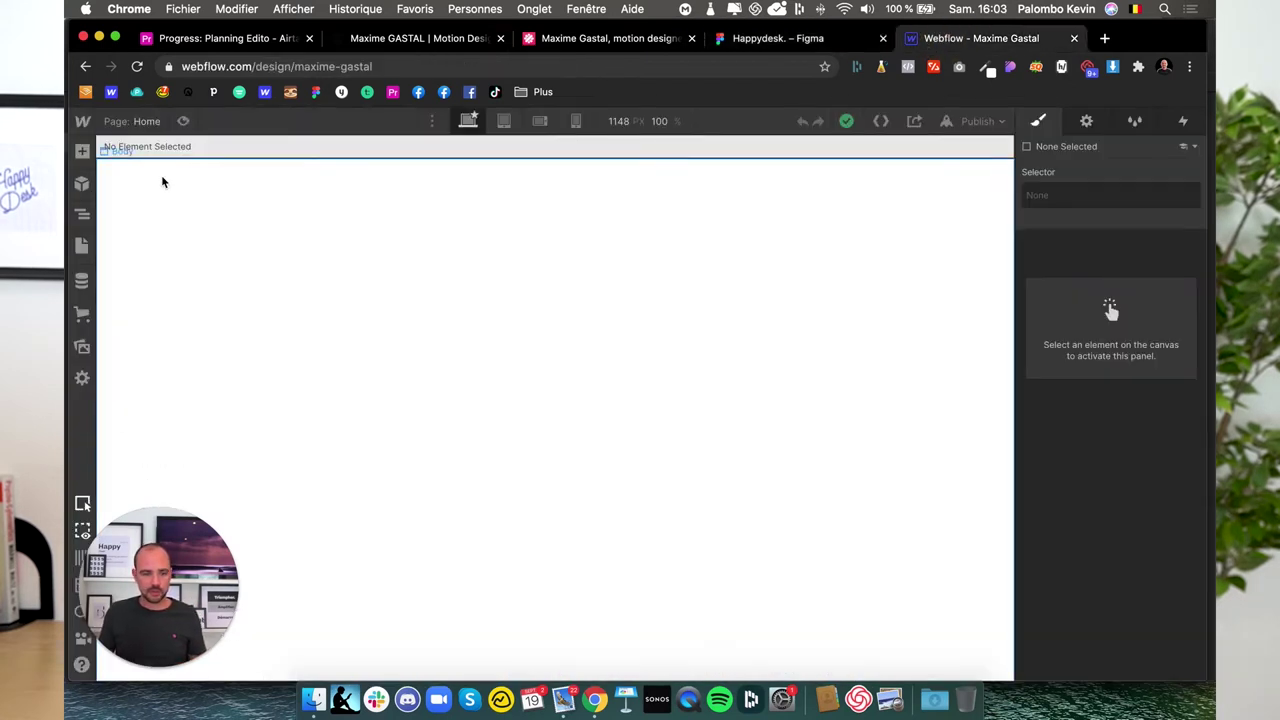
click(730, 42)
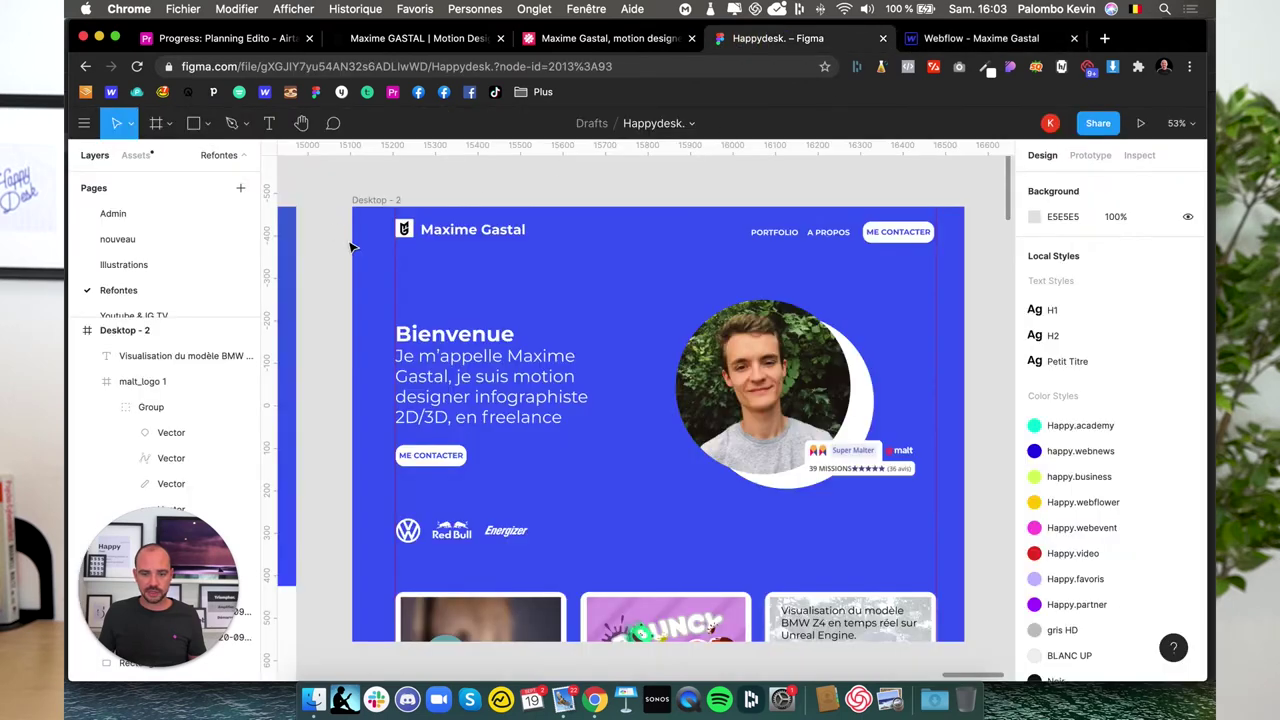
click(463, 231)
shift+click(405, 229)
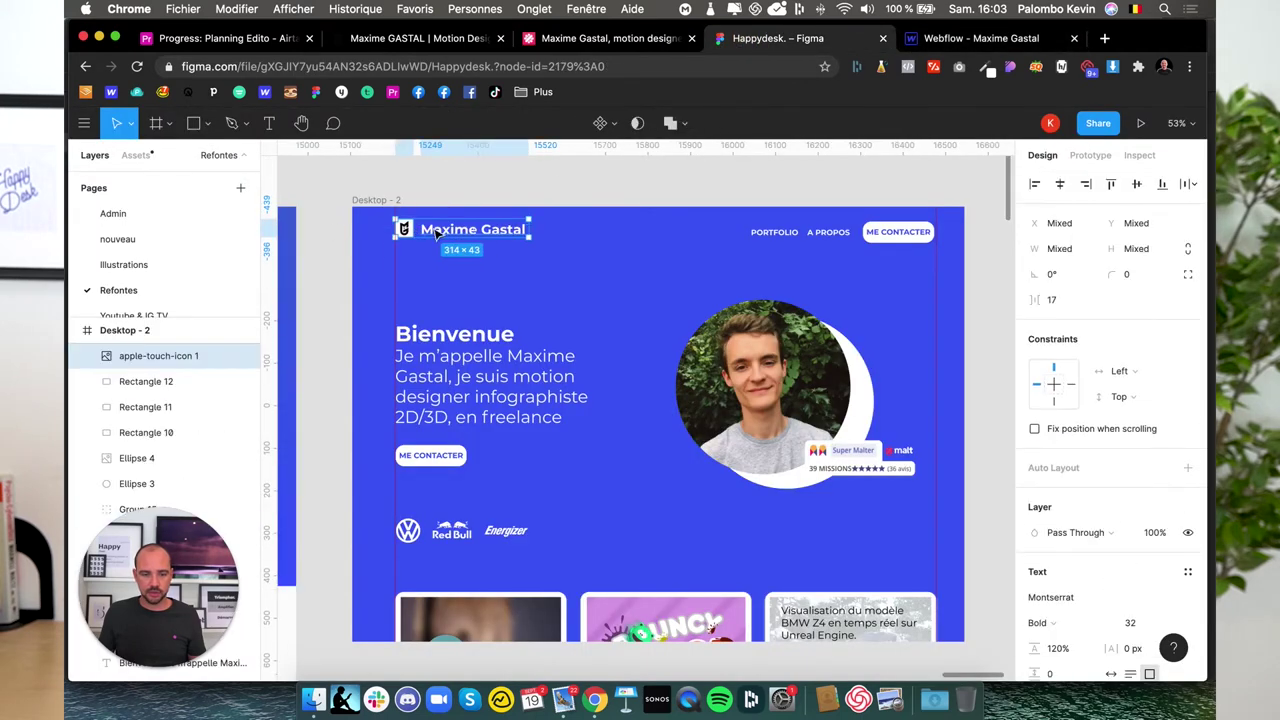
- Group the selected header logo and designer's name into one layer, Group 17
right_click(437, 228)
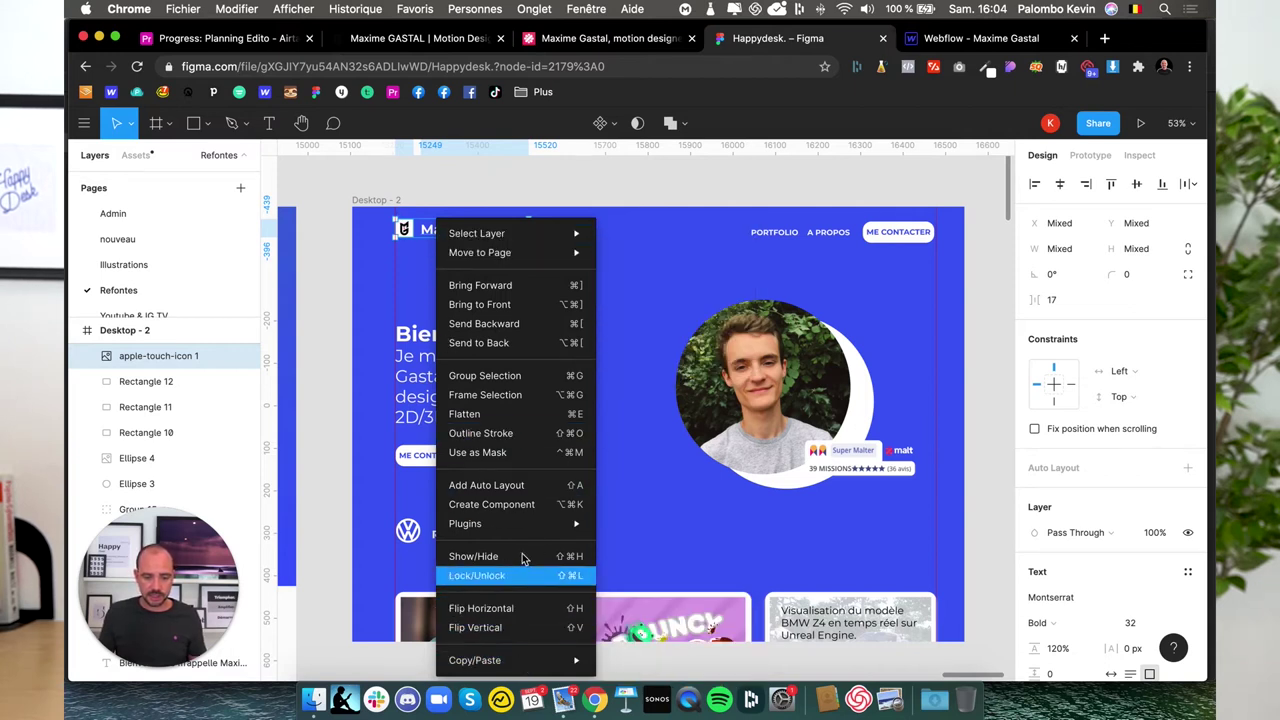
click(497, 376)
- Export the header group, Group 17, as a PNG
scroll(1160, 595, down, 3)
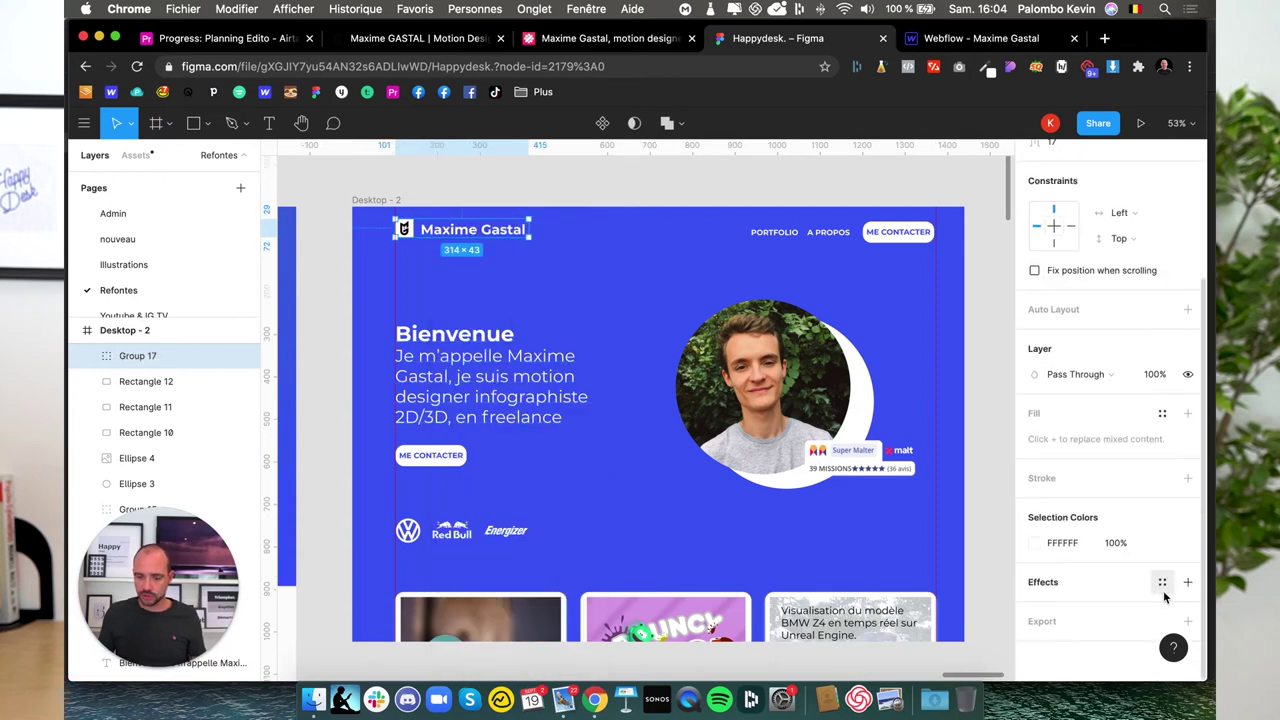
click(1188, 622)
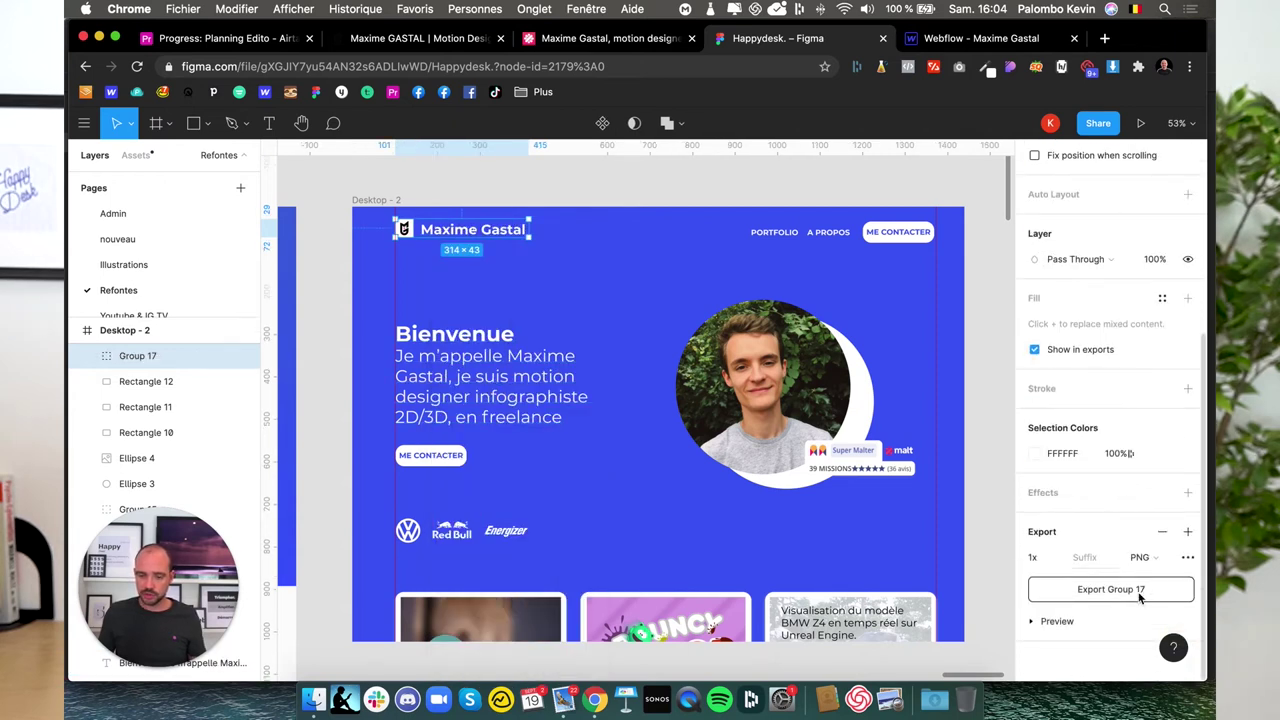
click(1138, 593)
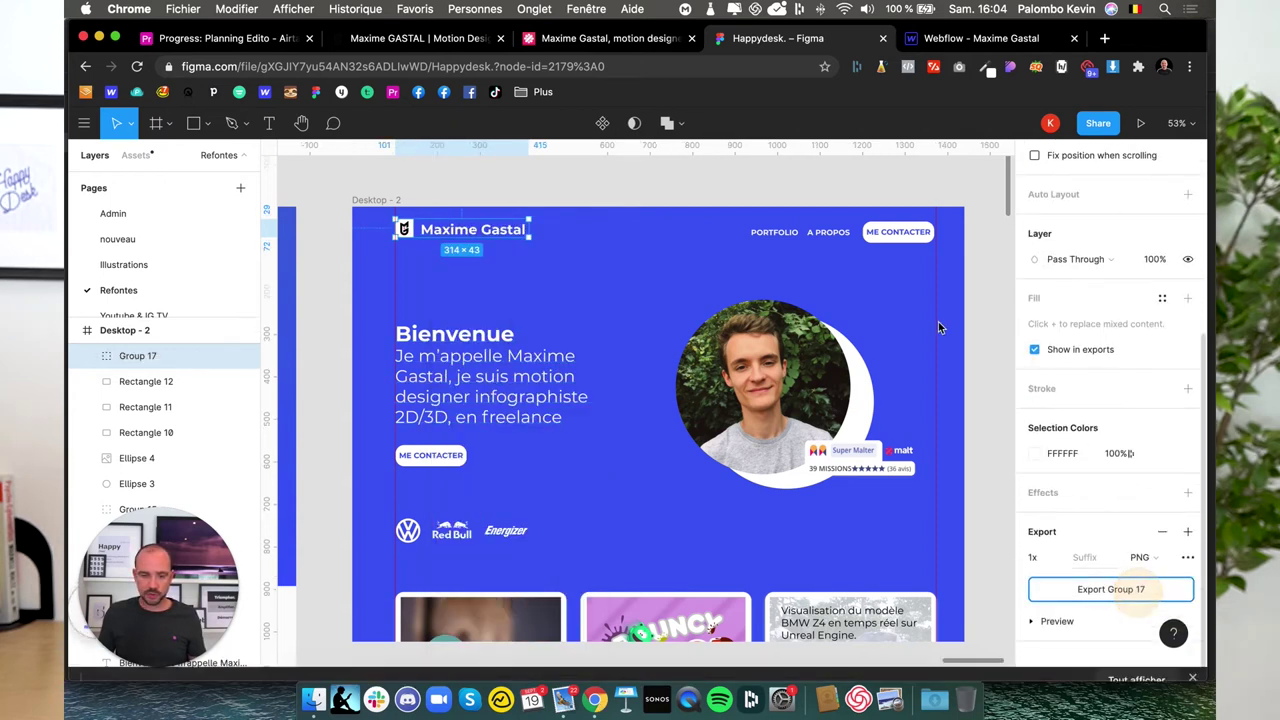
- Frame the round portrait with its Malt badge and export it as Group 18 PNG
click(760, 397)
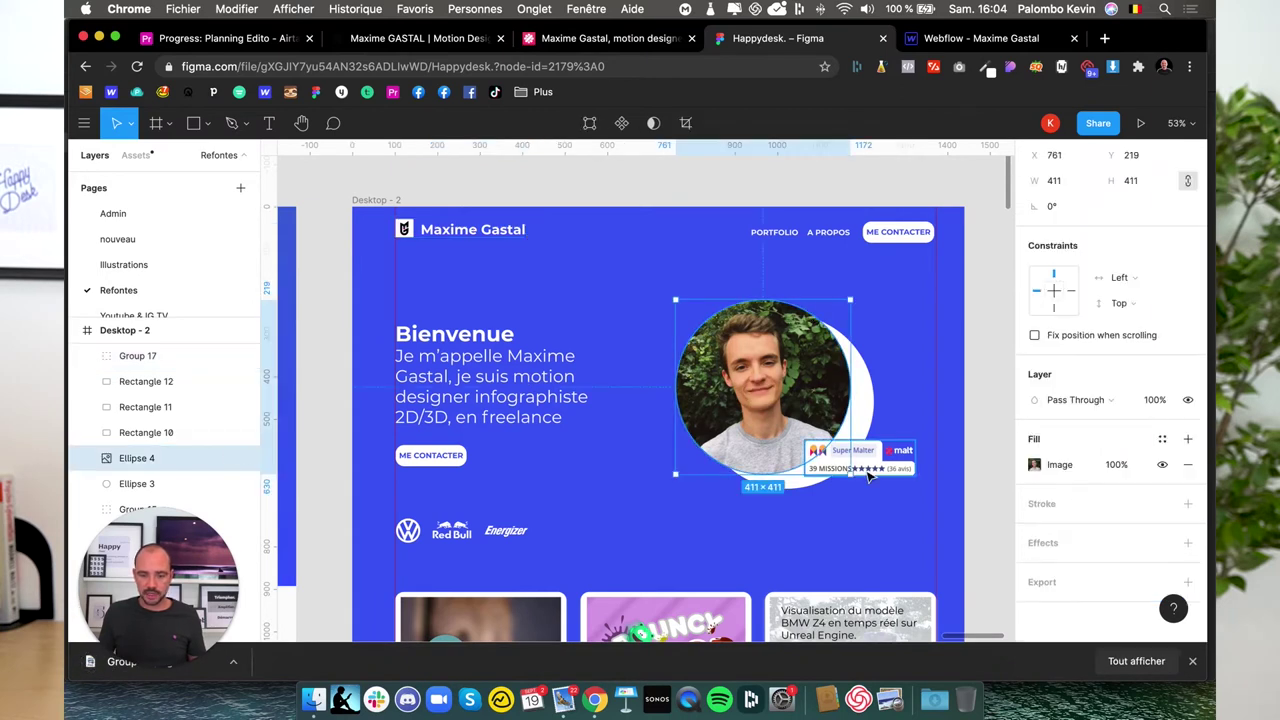
click(868, 410)
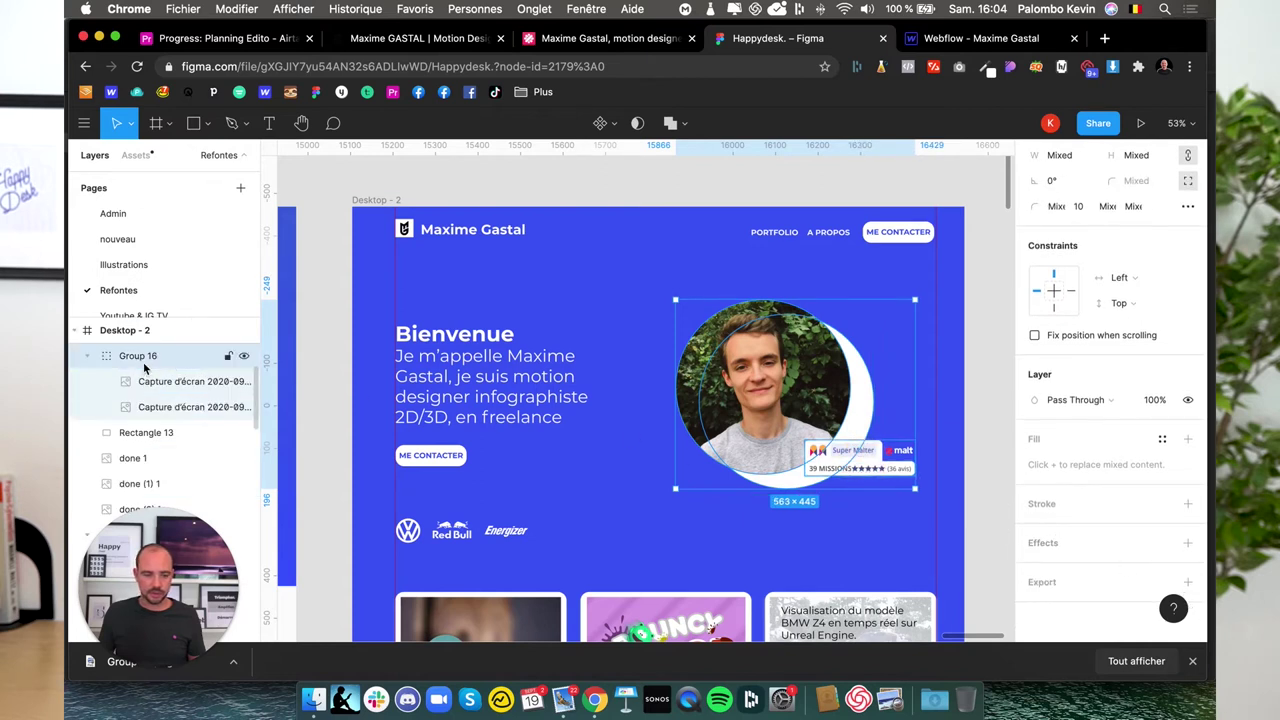
scroll(150, 380, up, 3)
scroll(150, 380, up, 2)
right_click(754, 374)
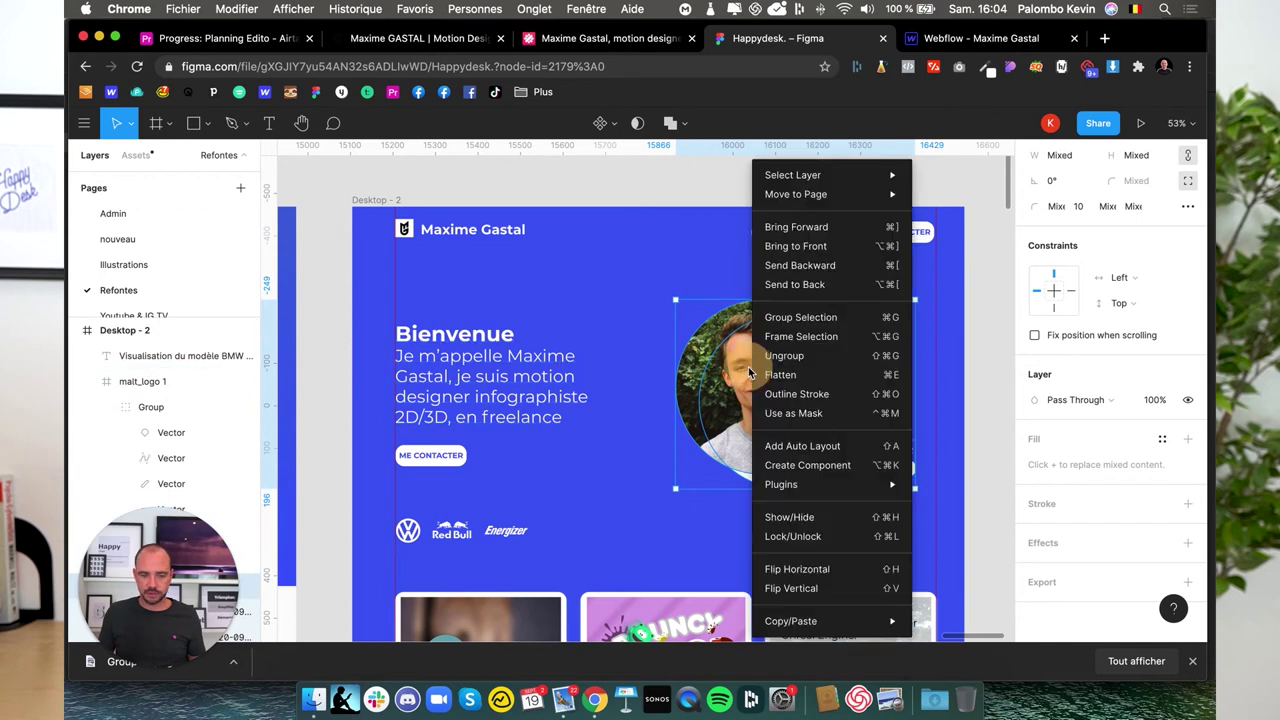
click(800, 331)
scroll(1122, 546, down, 2)
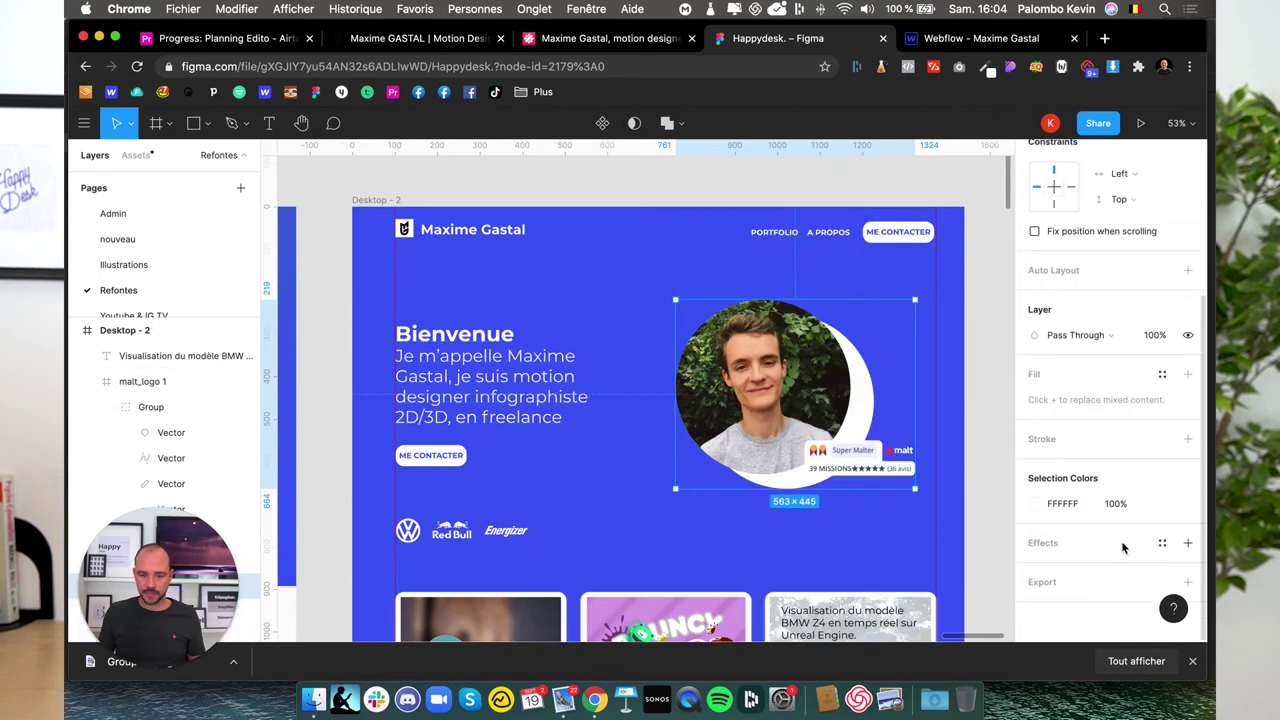
click(1188, 583)
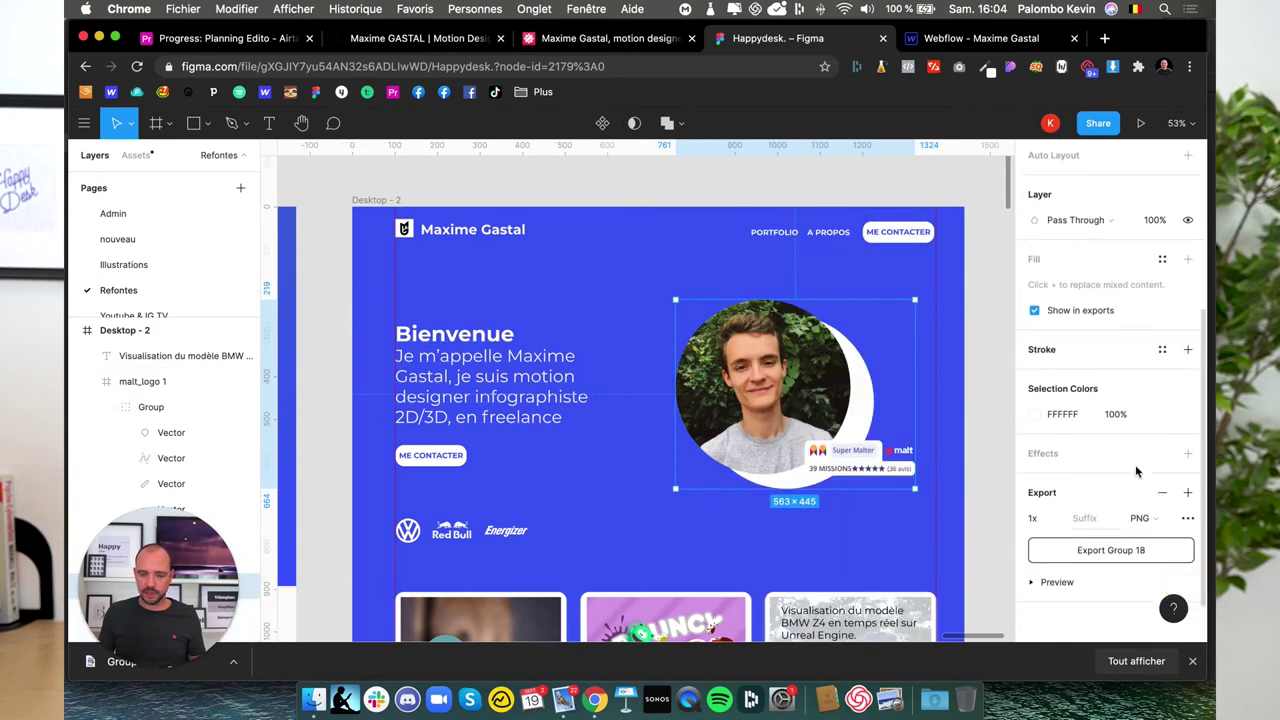
click(1135, 553)
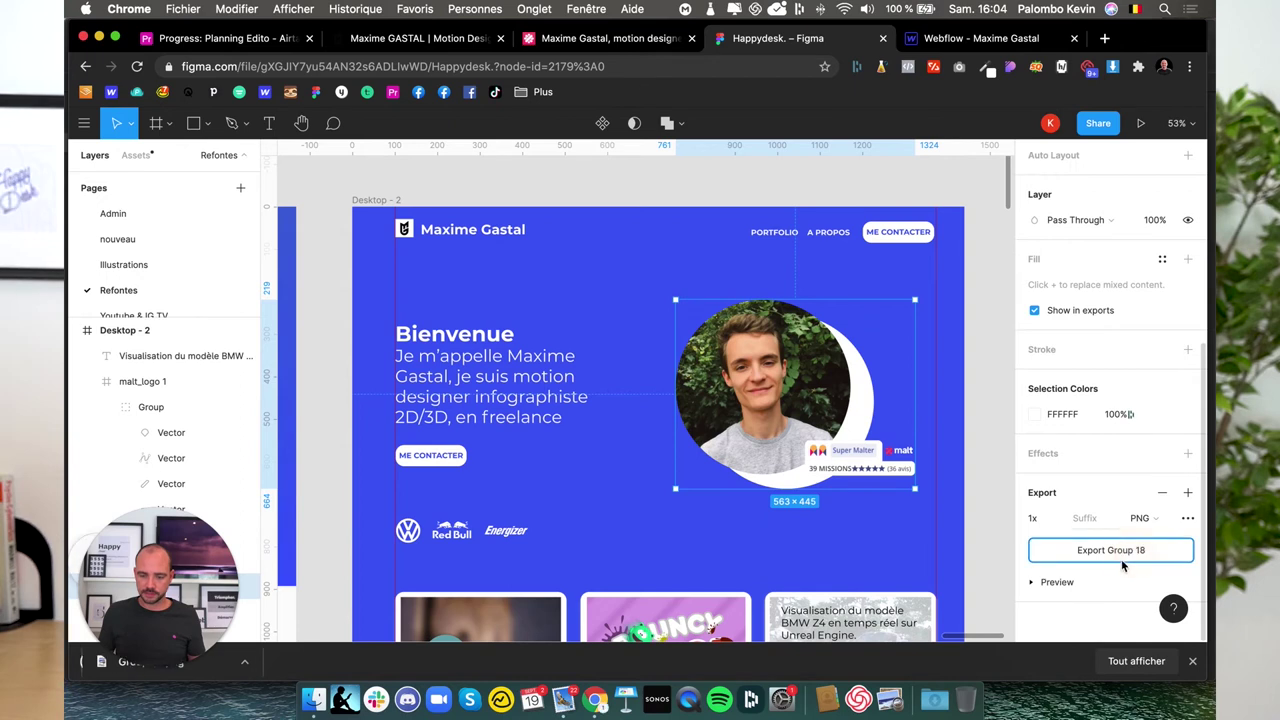
- Export the VW, Red Bull and Energizer logos together as PNG files
click(410, 531)
shift+click(451, 530)
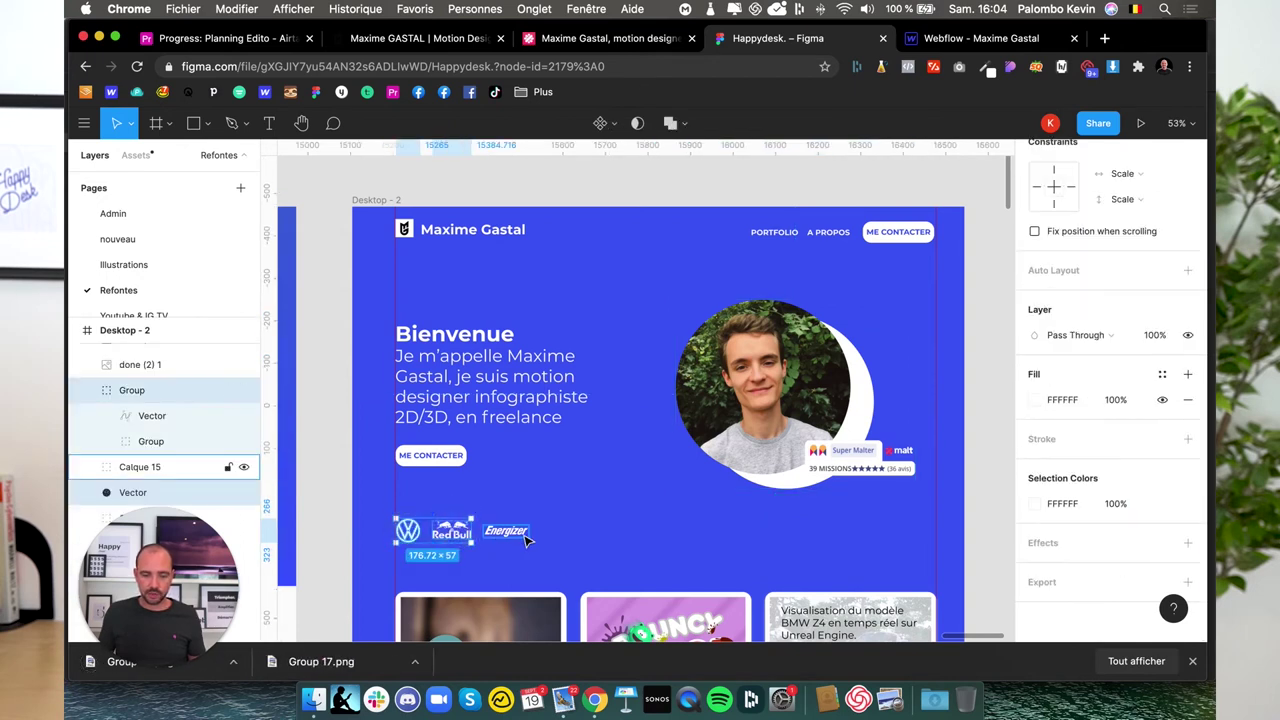
shift+click(506, 530)
mouse_move(1100, 543)
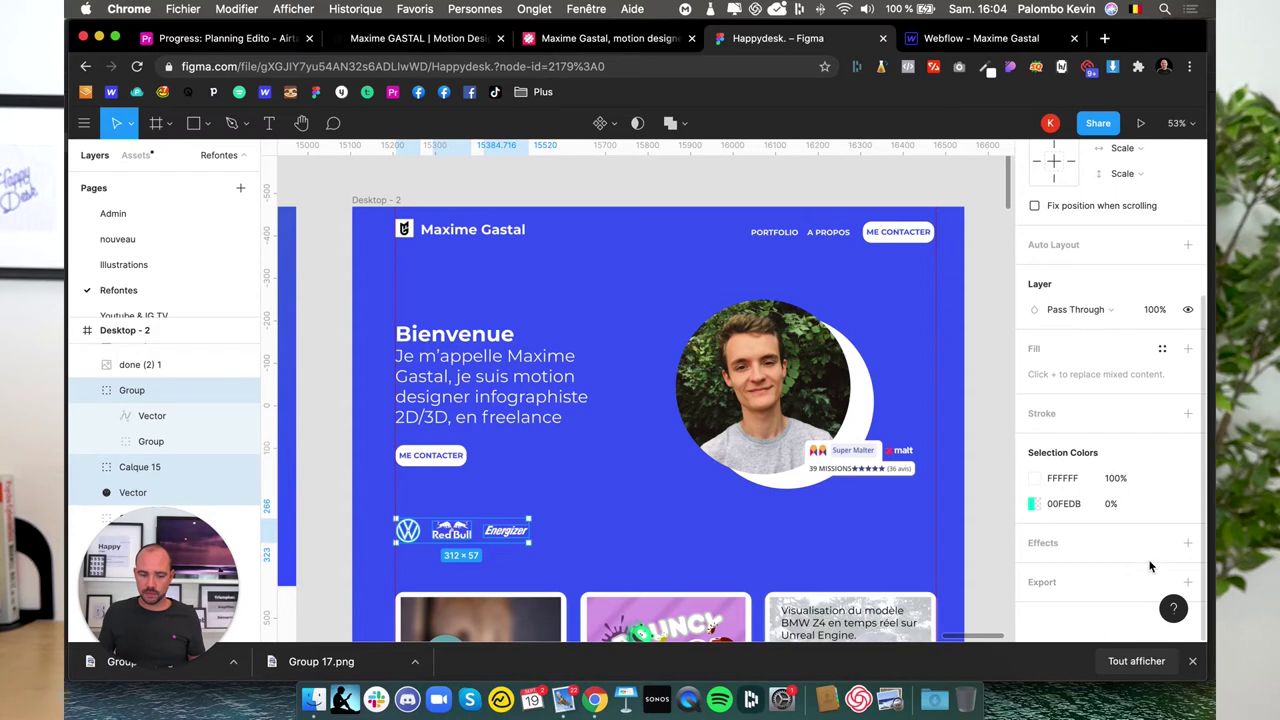
click(1187, 581)
click(1120, 576)
- Move the Visualisation text and white overlay off the BMW card to isolate its photo
scroll(648, 505, down, 3)
click(845, 525)
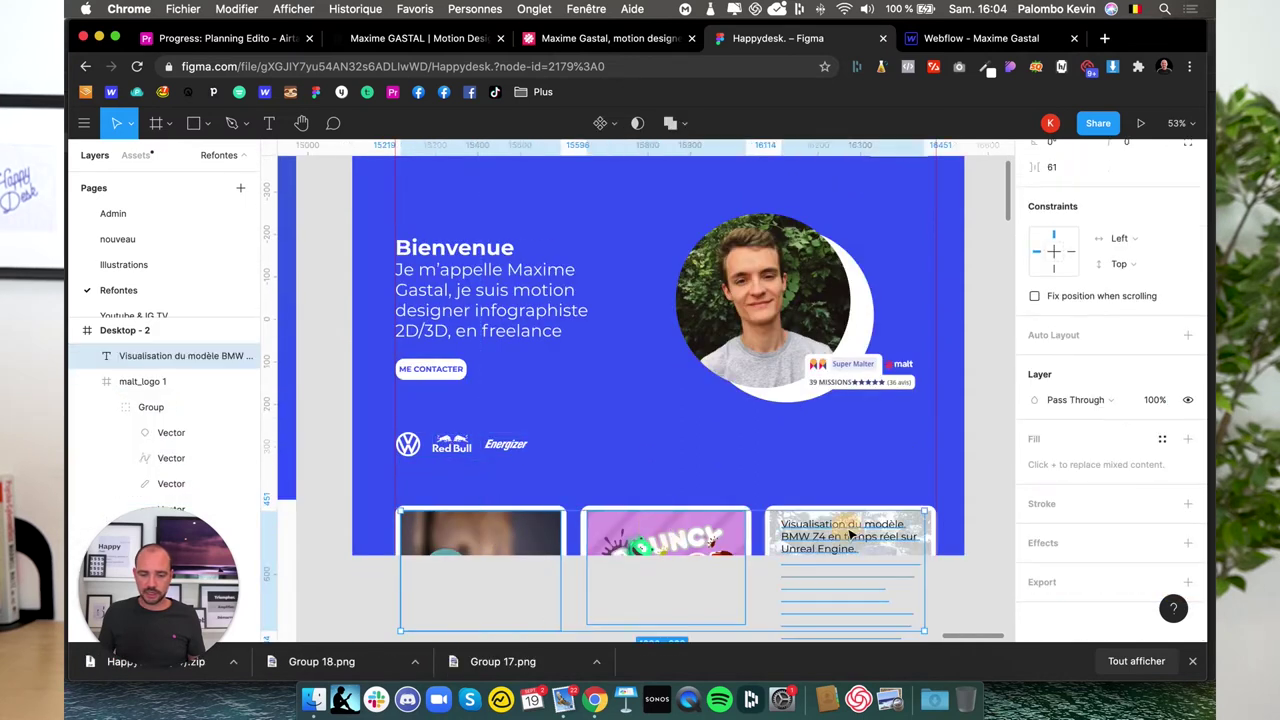
click(933, 538)
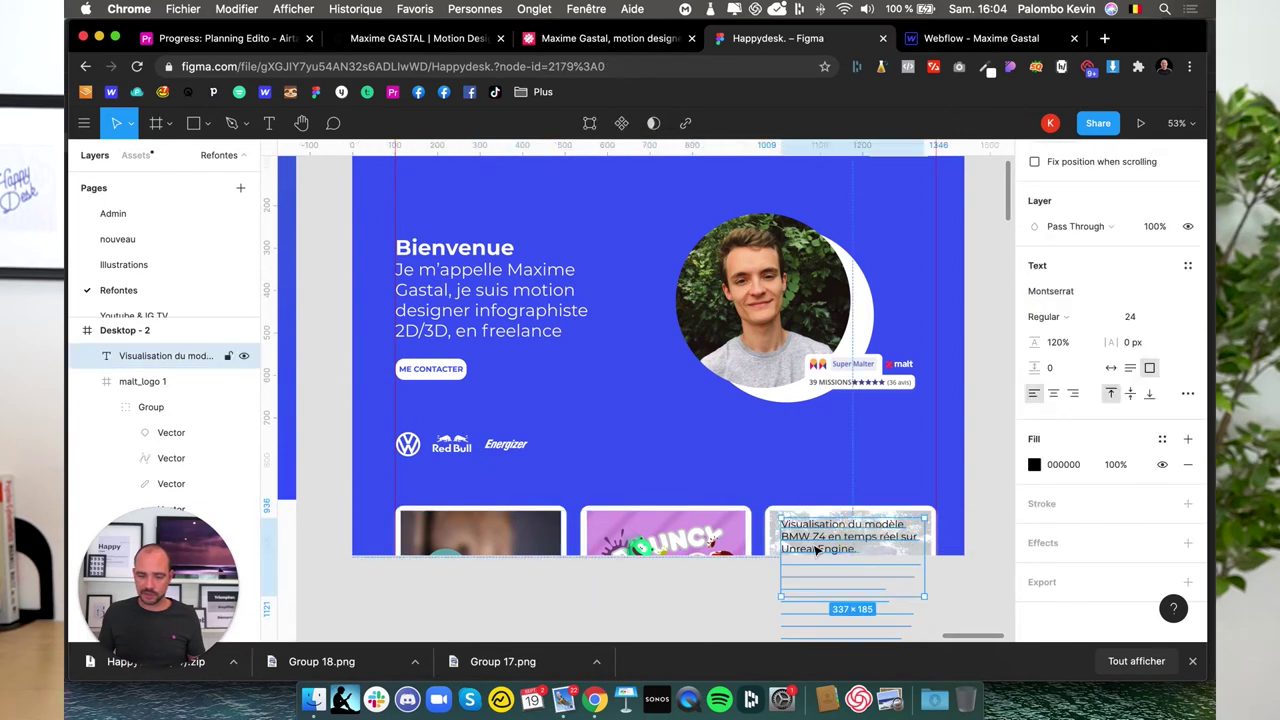
drag(833, 540, 1012, 525)
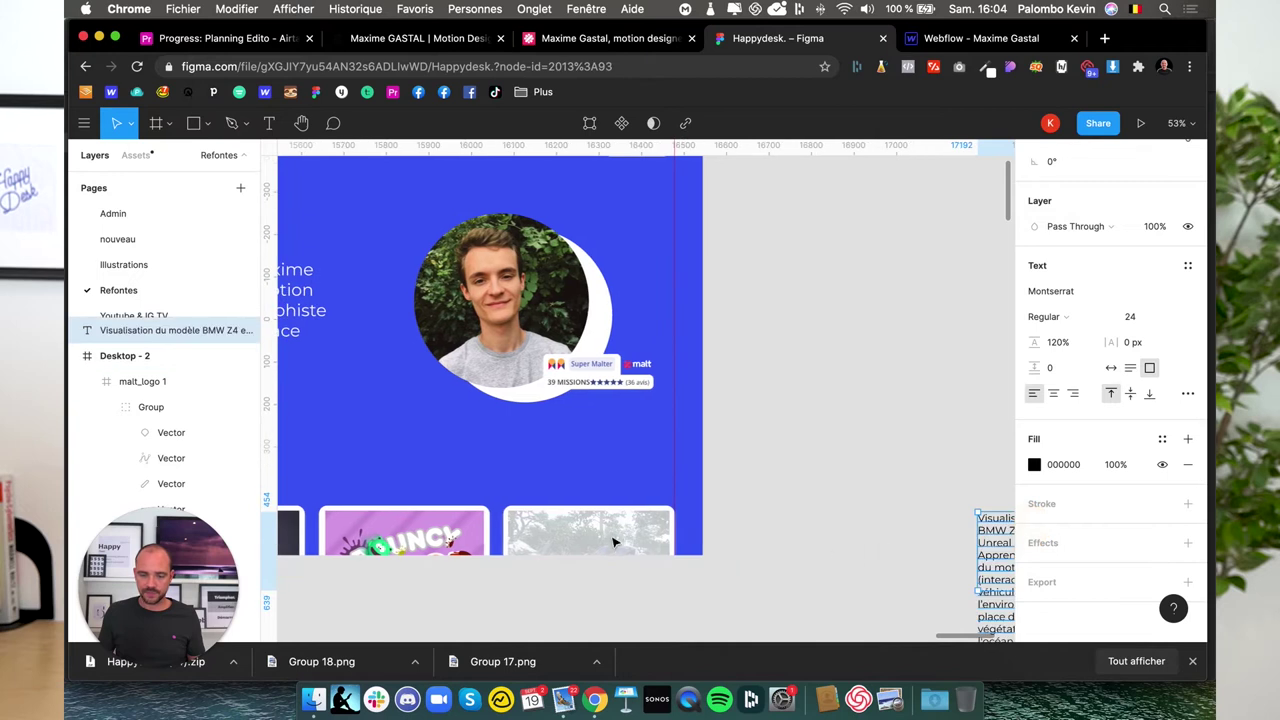
click(572, 543)
drag(572, 543, 826, 537)
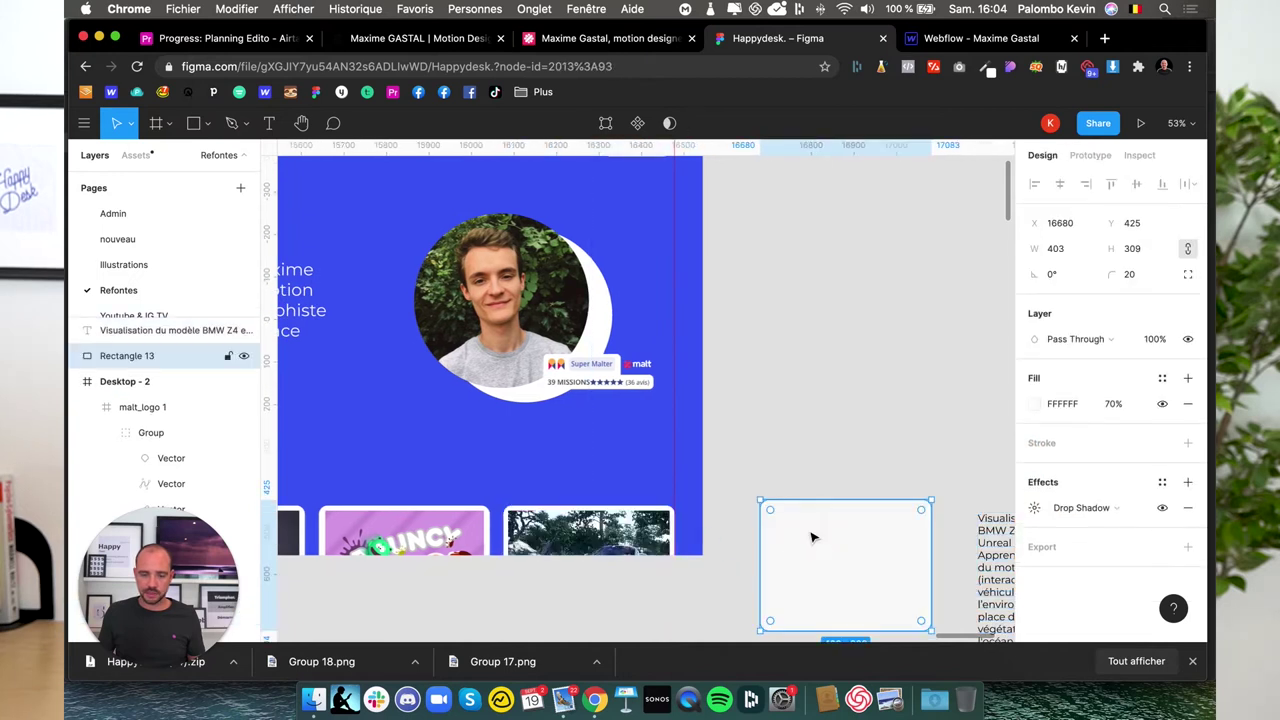
click(582, 543)
- Export the left project card image as a JPG
scroll(832, 551, left, 3)
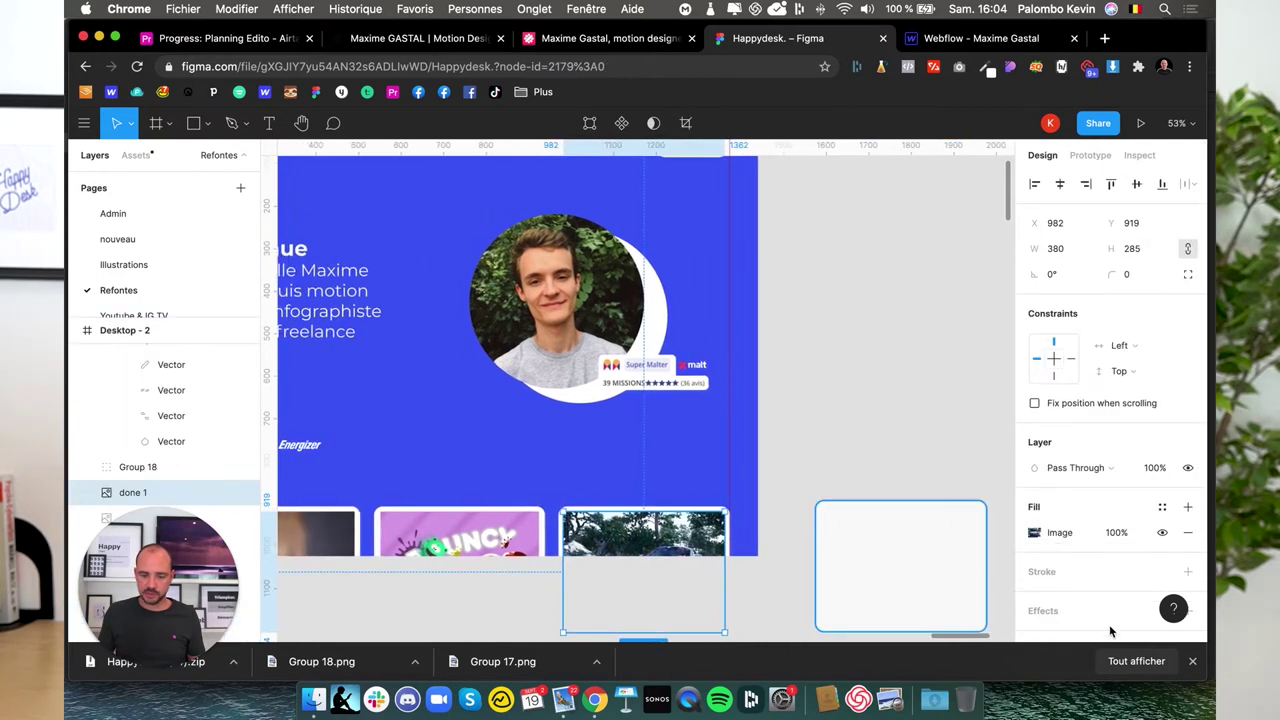
scroll(1163, 578, down, 2)
click(1187, 582)
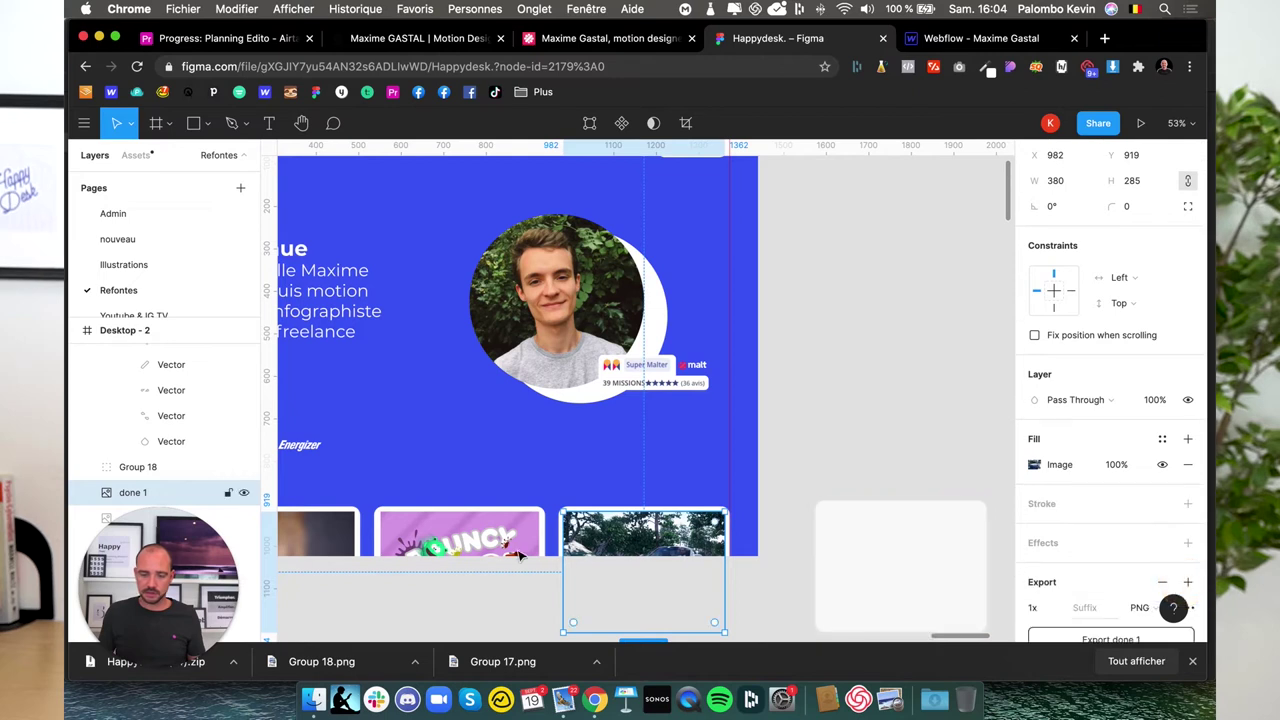
key(Tab)
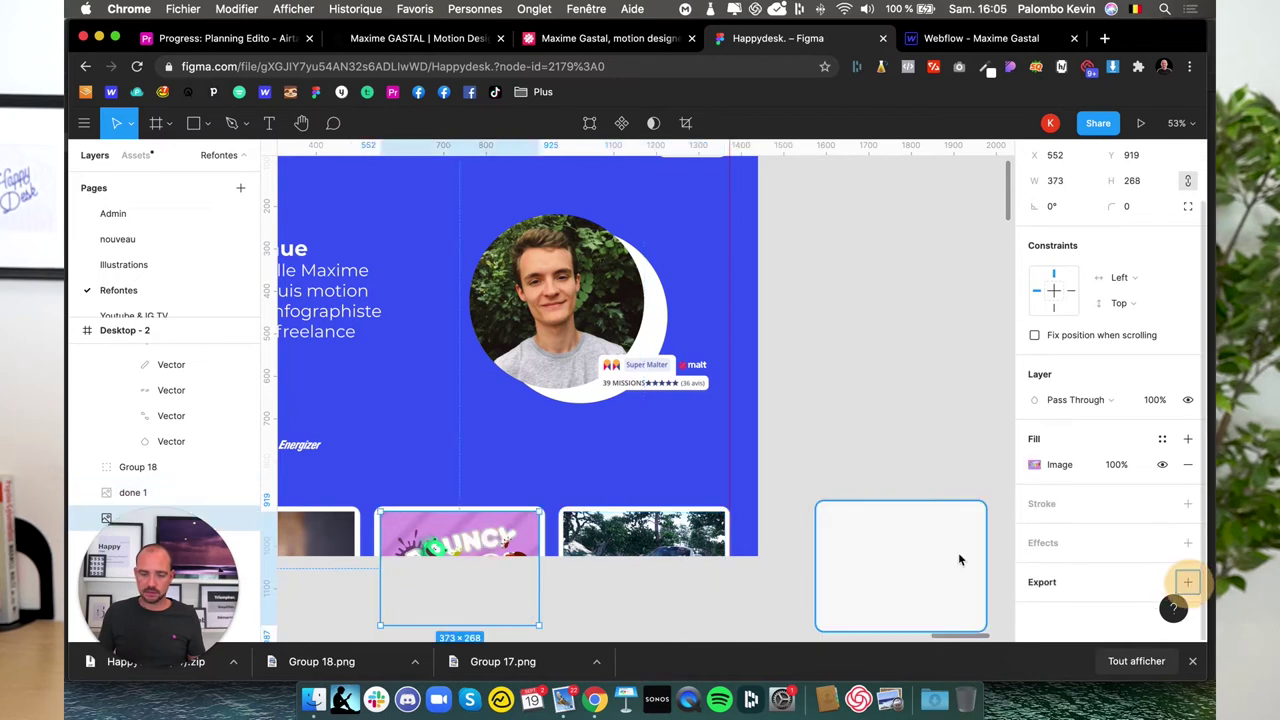
click(335, 547)
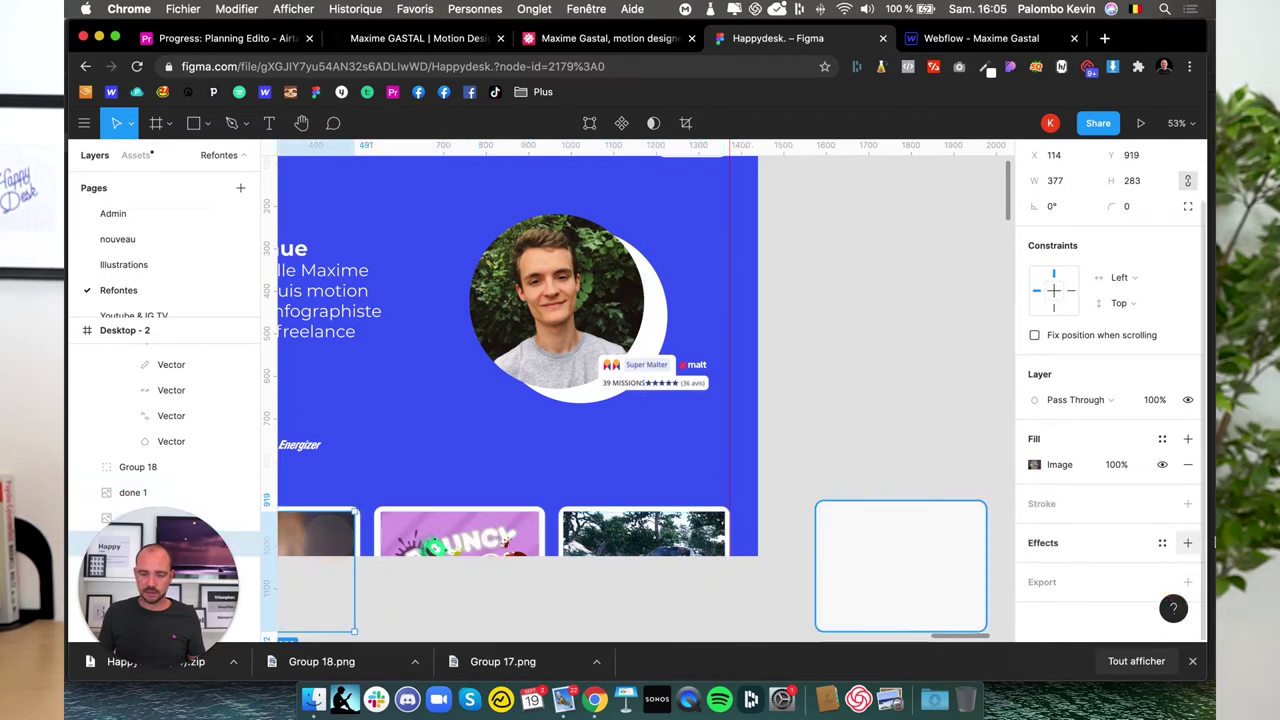
click(1187, 585)
scroll(1150, 560, down, 2)
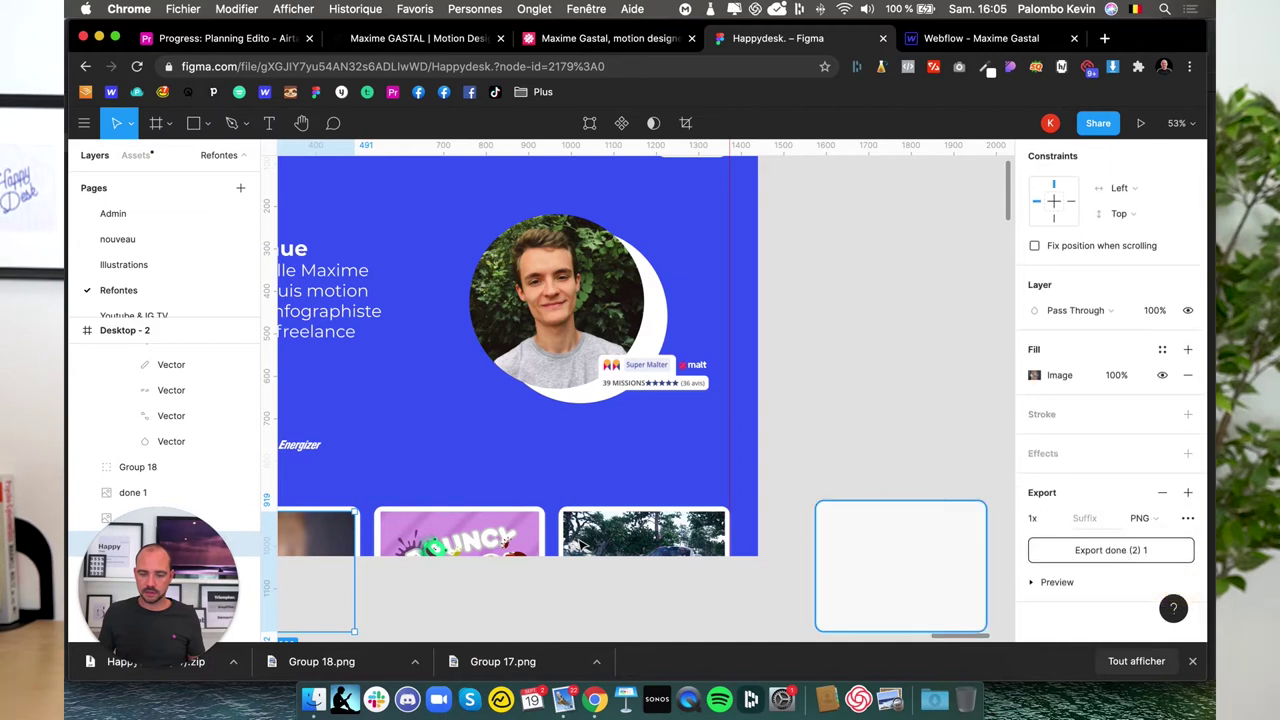
click(1140, 517)
click(1145, 541)
click(1110, 550)
- Export the Bounce and BMW card photos as JPGs and return to the Webflow designer
click(480, 585)
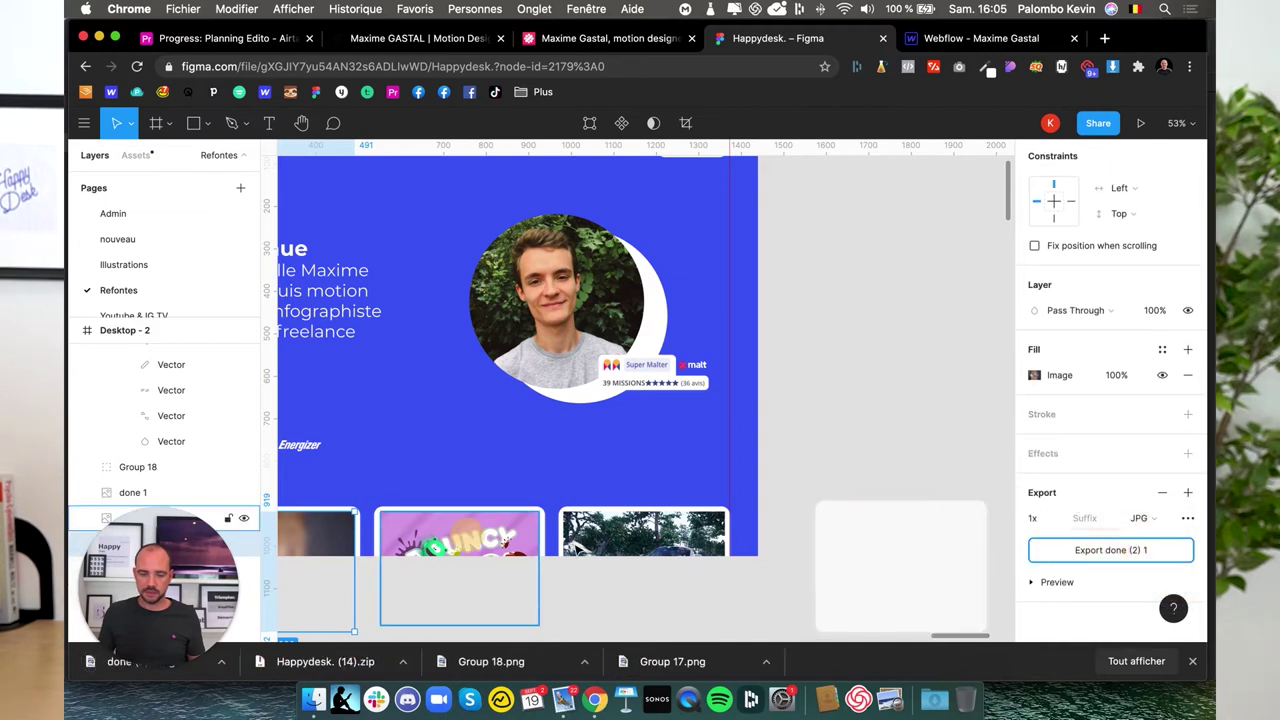
click(1140, 517)
click(1145, 541)
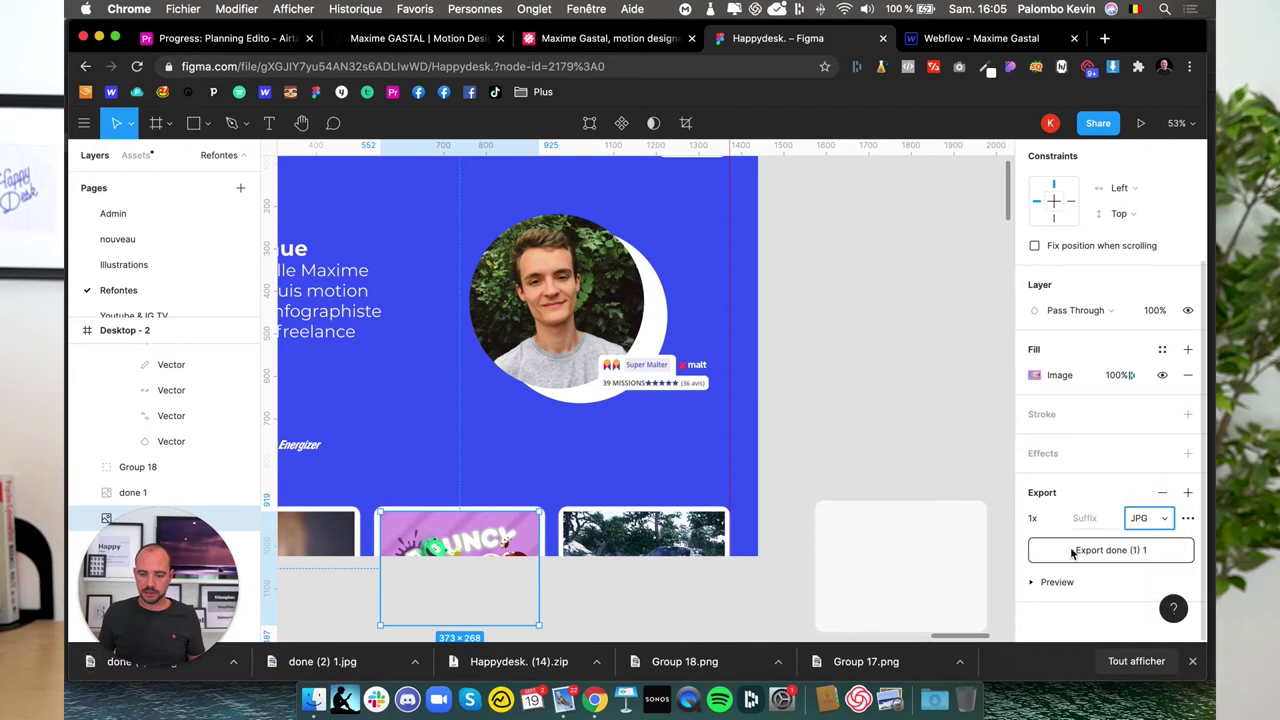
click(1110, 550)
click(660, 553)
click(660, 553)
click(1140, 517)
click(1145, 541)
click(1110, 550)
click(943, 38)
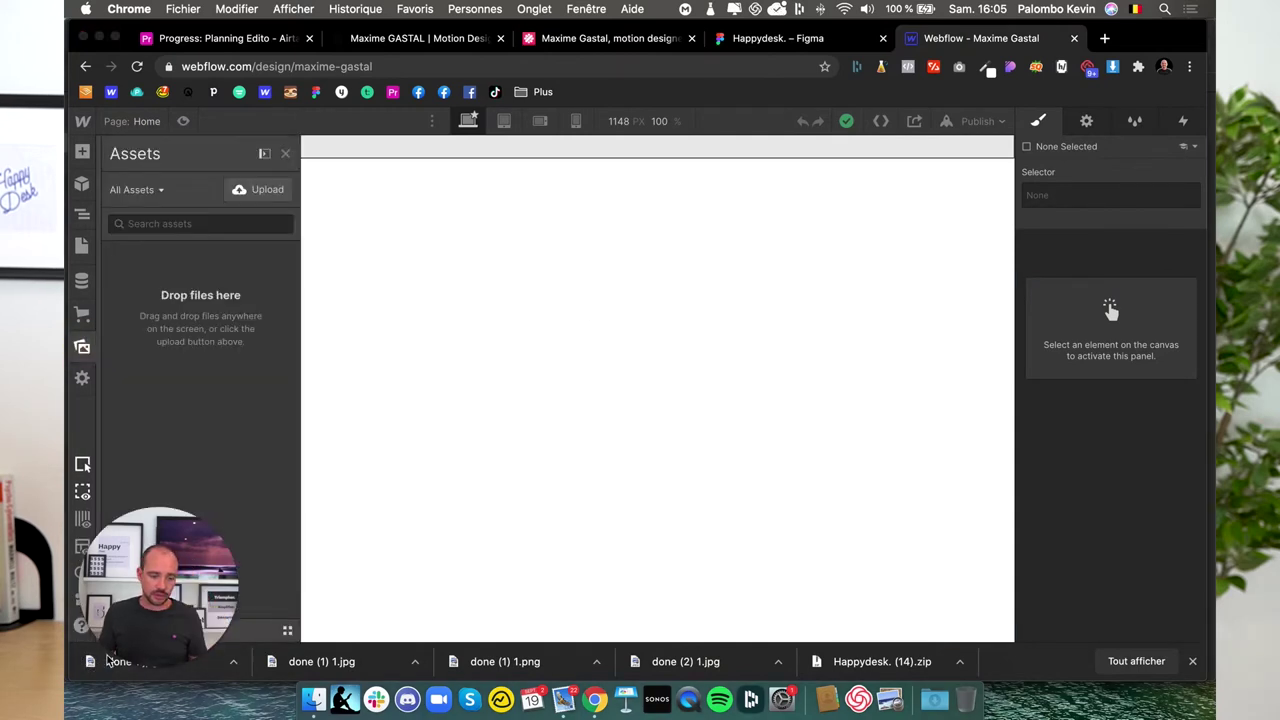
- Upload done 1.jpg, done (1) 1.jpg and done (2) 1.jpg into the Webflow Assets library
drag(190, 630, 189, 374)
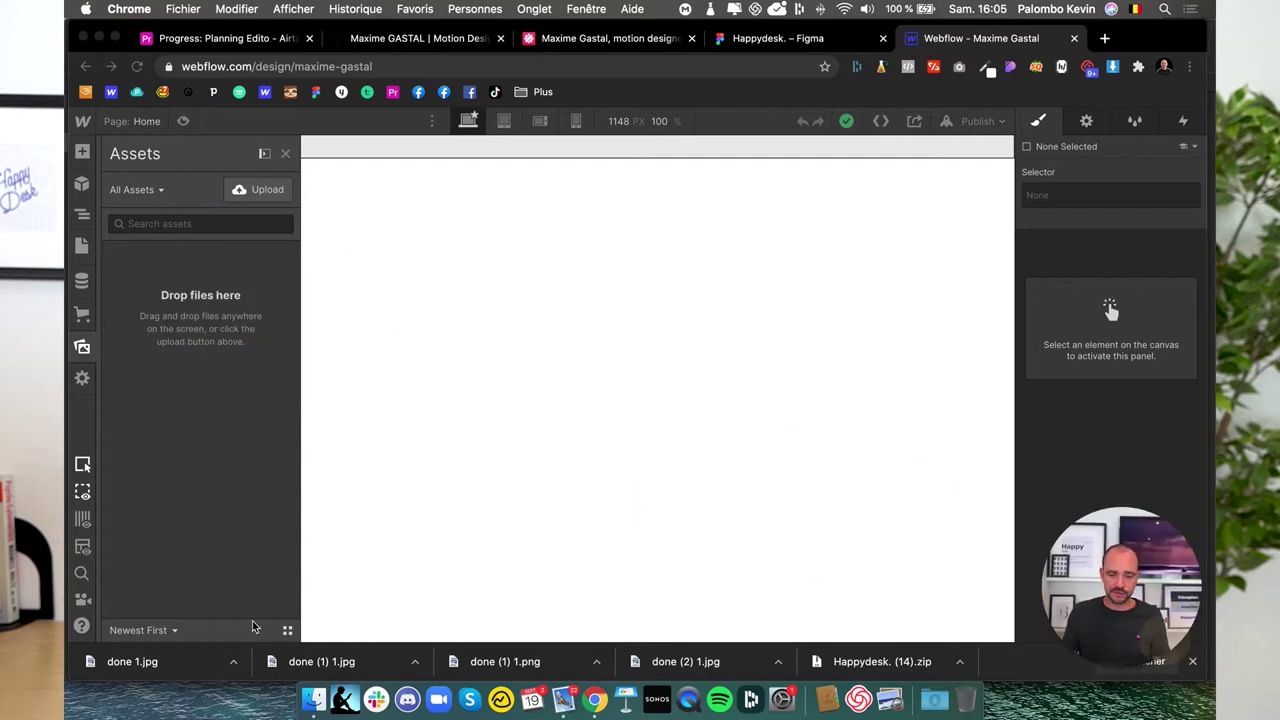
drag(125, 667, 167, 424)
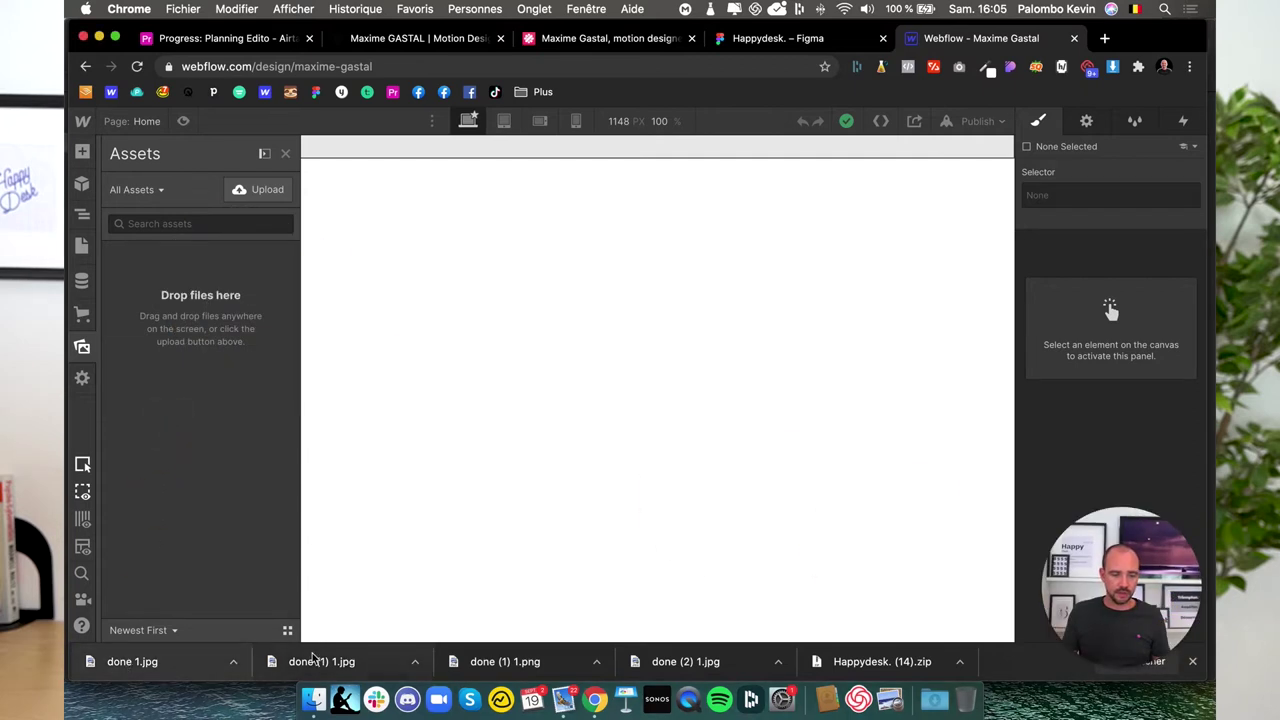
drag(320, 672, 188, 478)
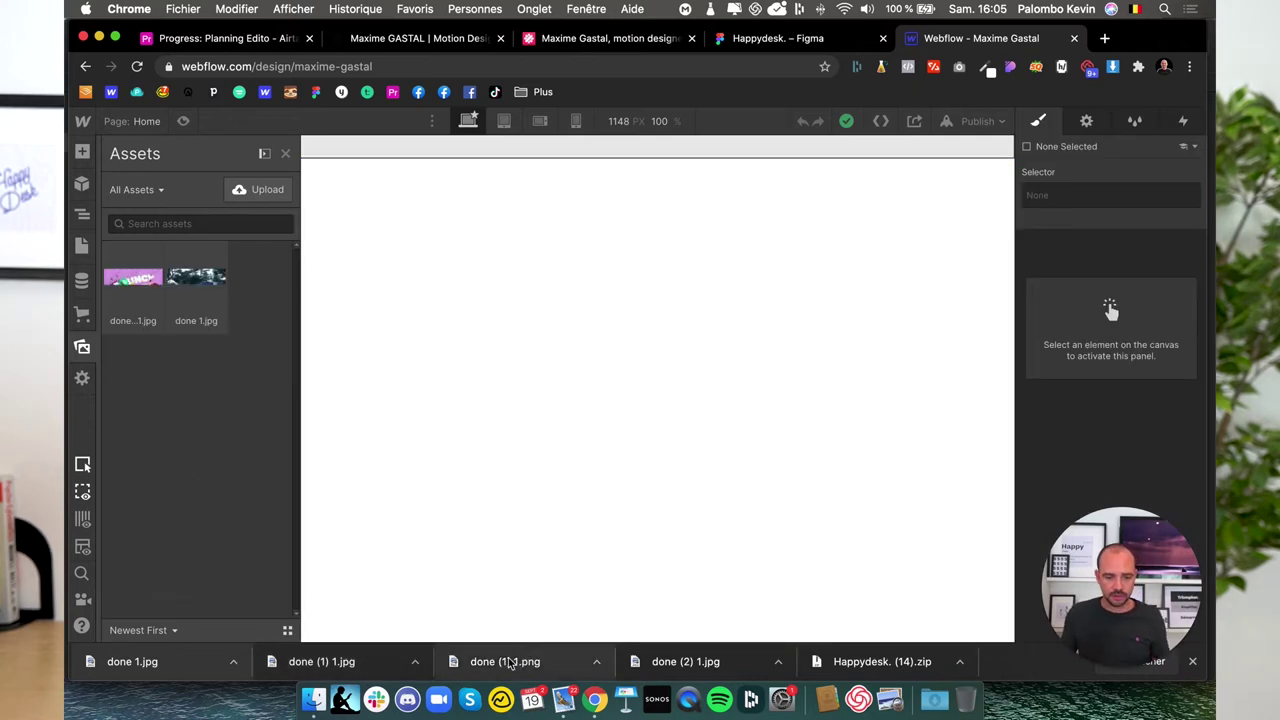
mouse_move(508, 664)
mouse_down()
mouse_move(549, 651)
mouse_move(238, 430)
mouse_up()
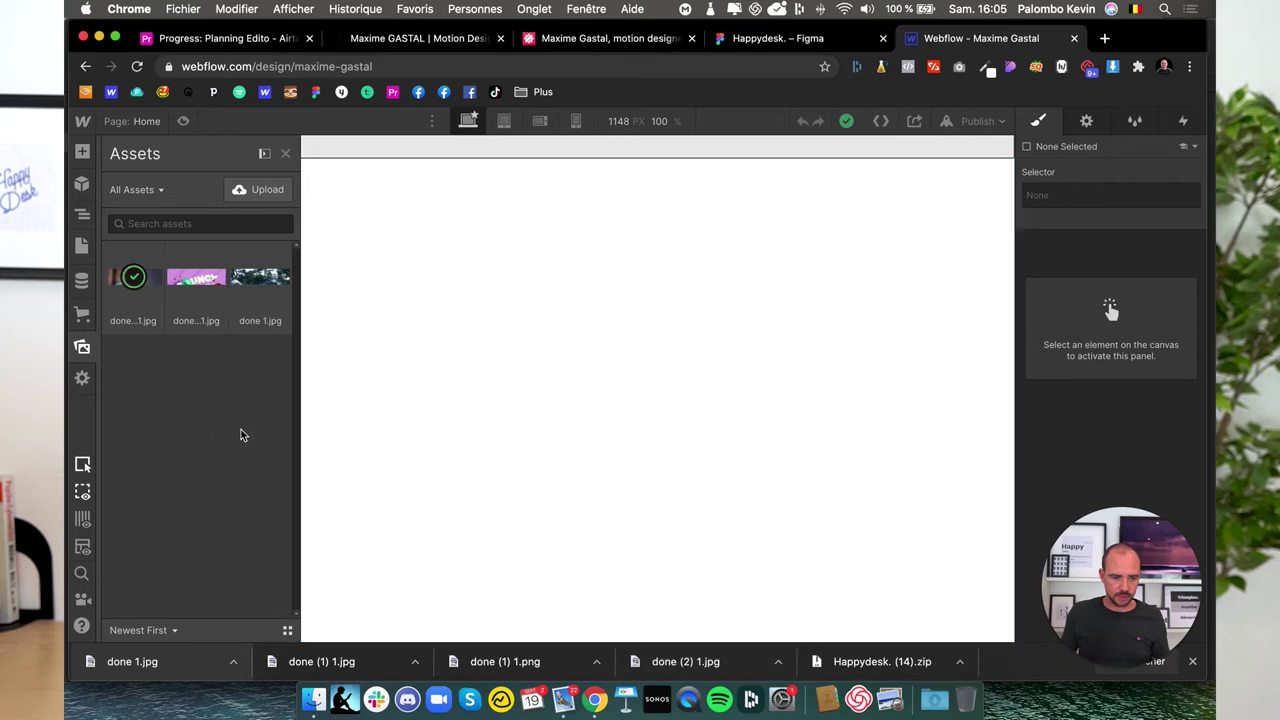
click(960, 661)
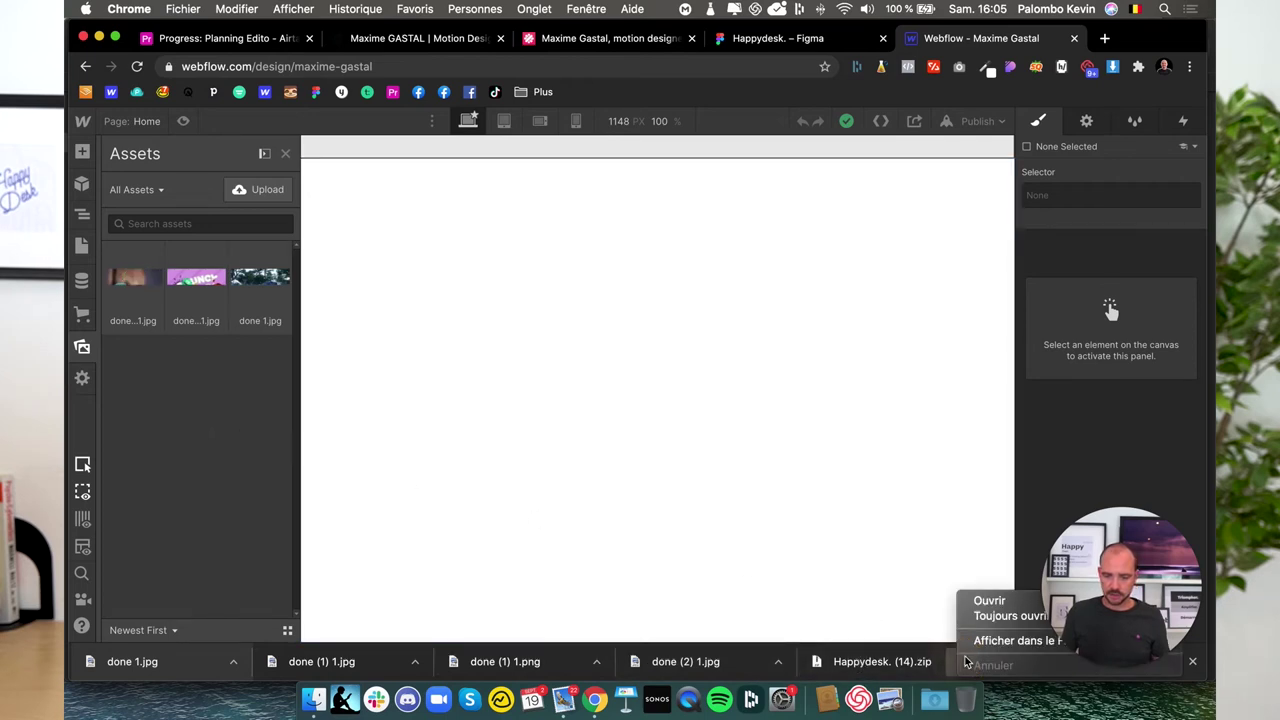
- Unzip the logos archive in Finder and add Vector.png, Group.png and Calque 15.png to Webflow Assets
click(985, 644)
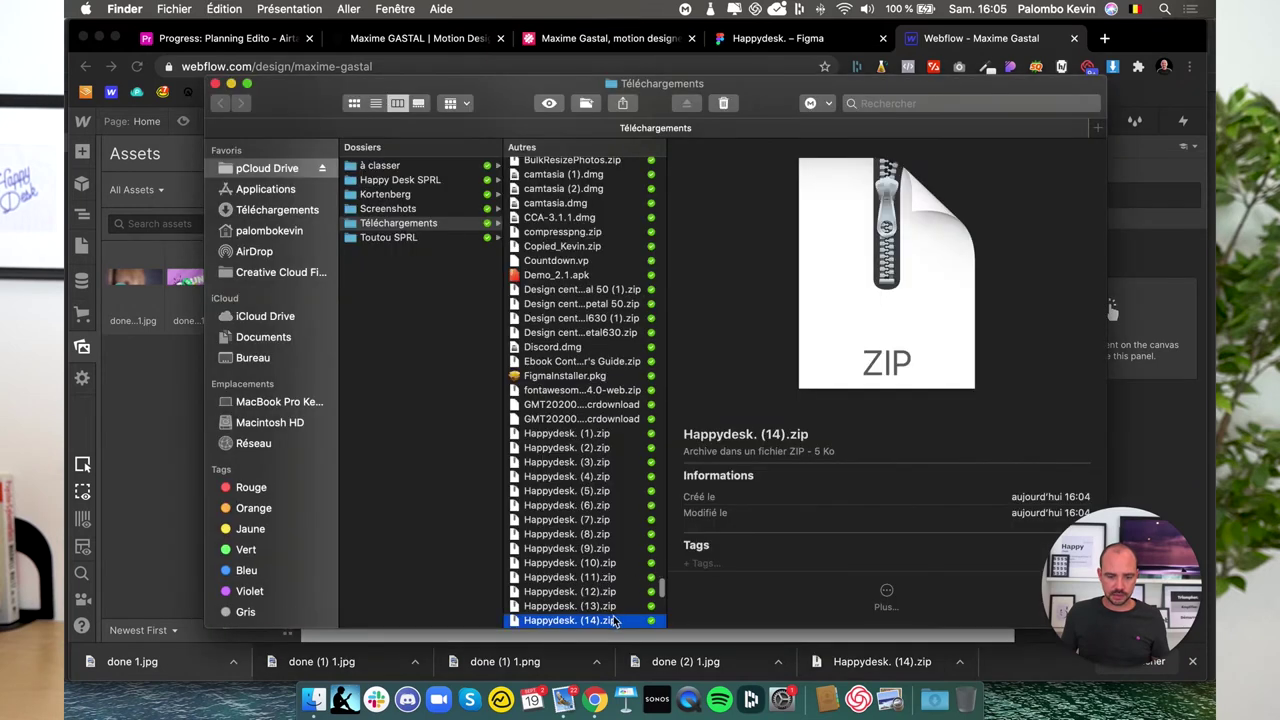
double_click(587, 621)
click(586, 437)
mouse_move(740, 205)
mouse_down()
mouse_move(705, 165)
mouse_move(141, 429)
mouse_up()
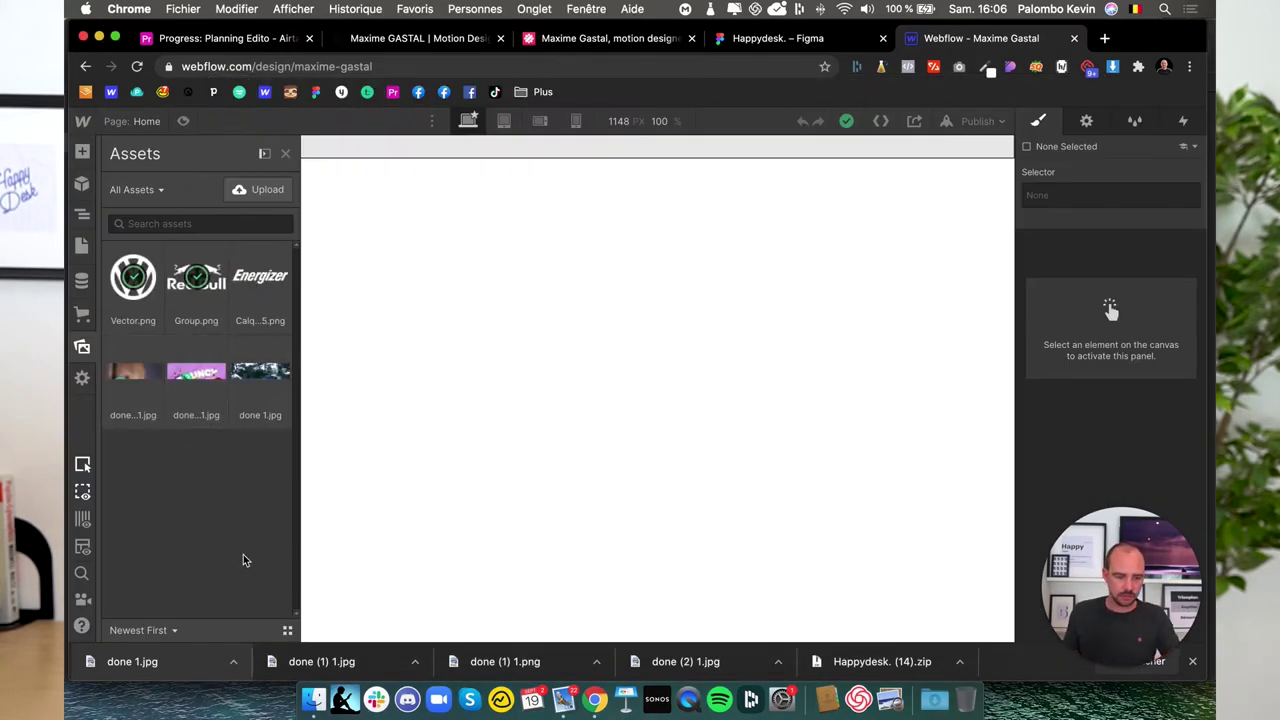
- Re-export the round portrait group from Figma as PNG and upload it to Webflow Assets
click(745, 40)
click(600, 320)
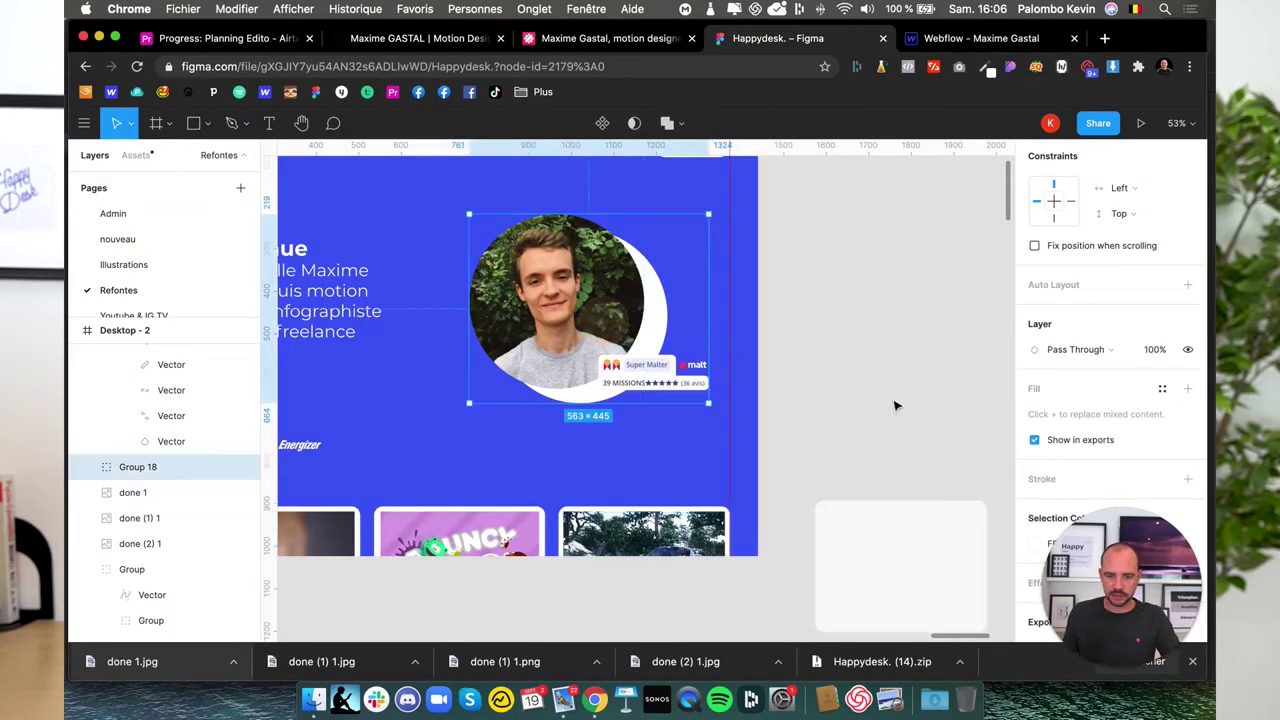
scroll(1146, 570, down, 3)
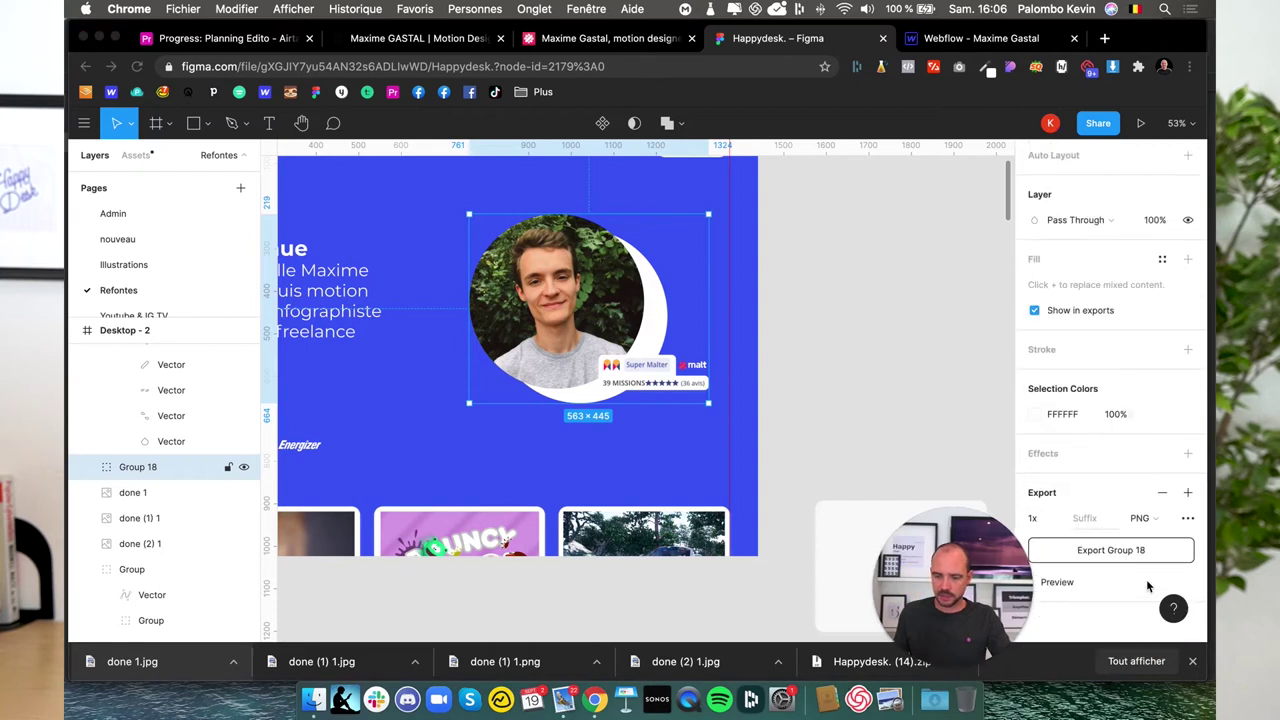
click(1112, 551)
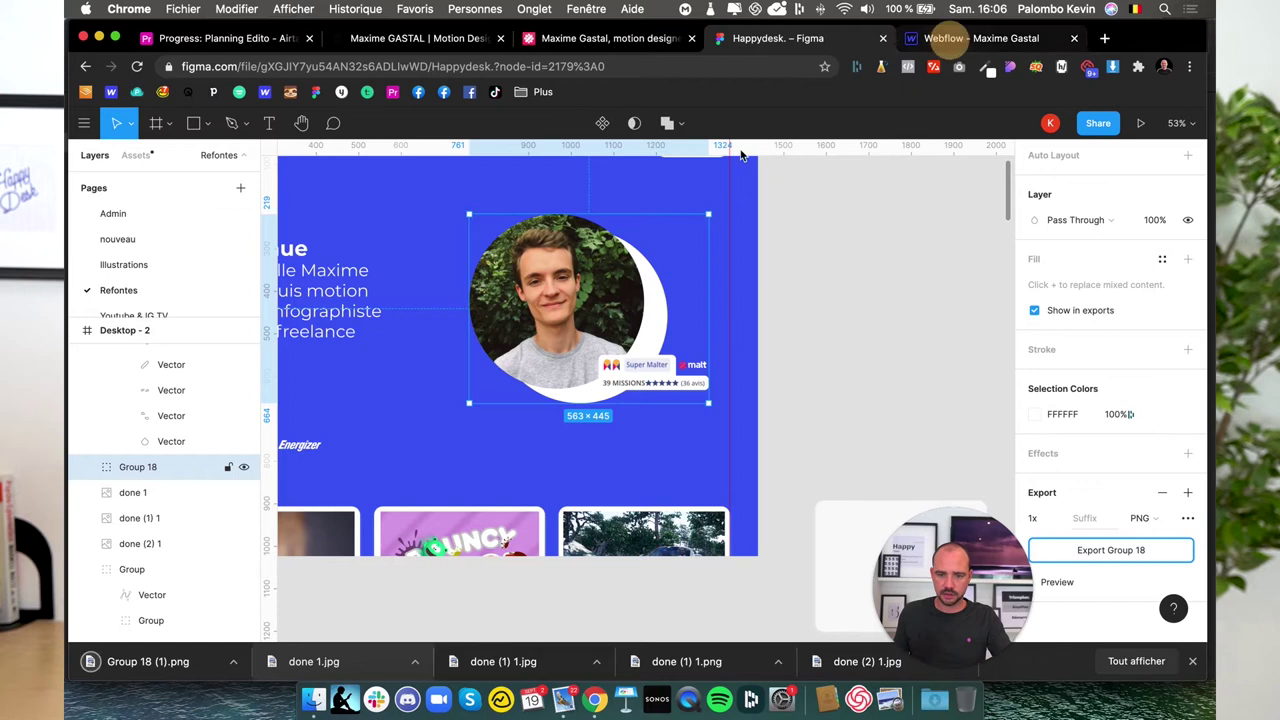
click(960, 38)
drag(130, 675, 161, 487)
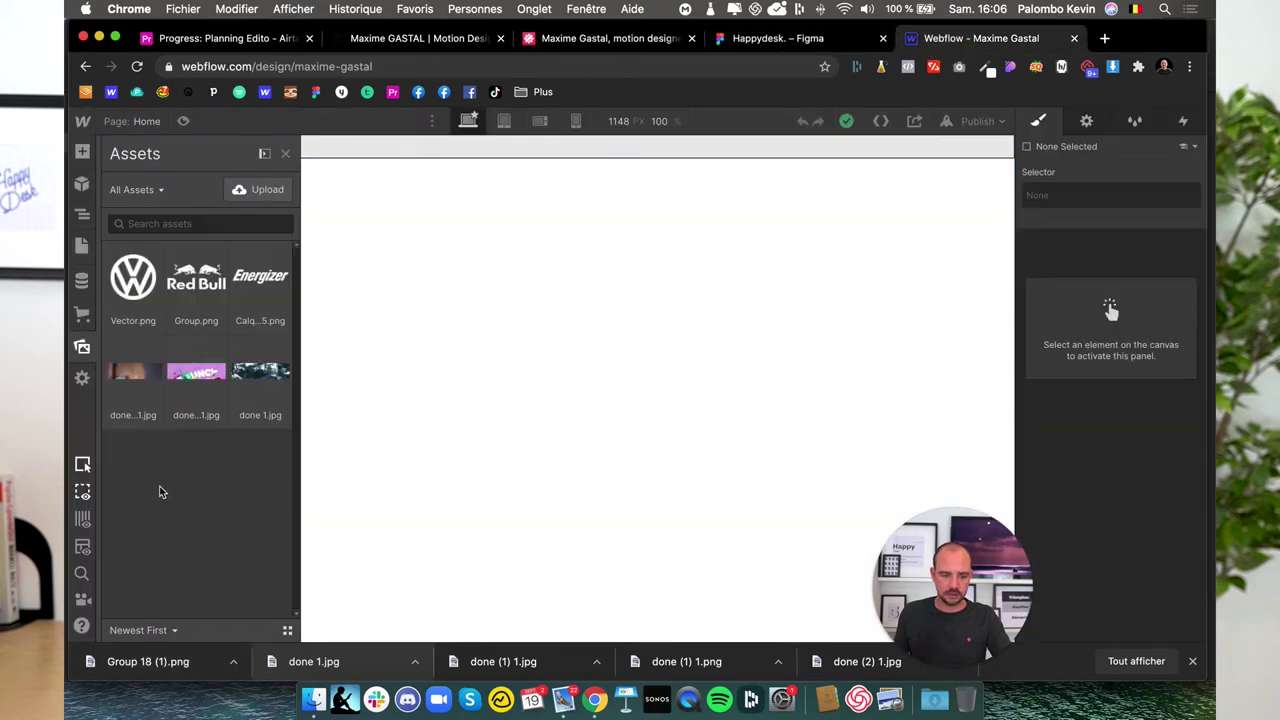
- Export the header logo group, Group 17, as PNG and upload it to Webflow Assets
click(740, 38)
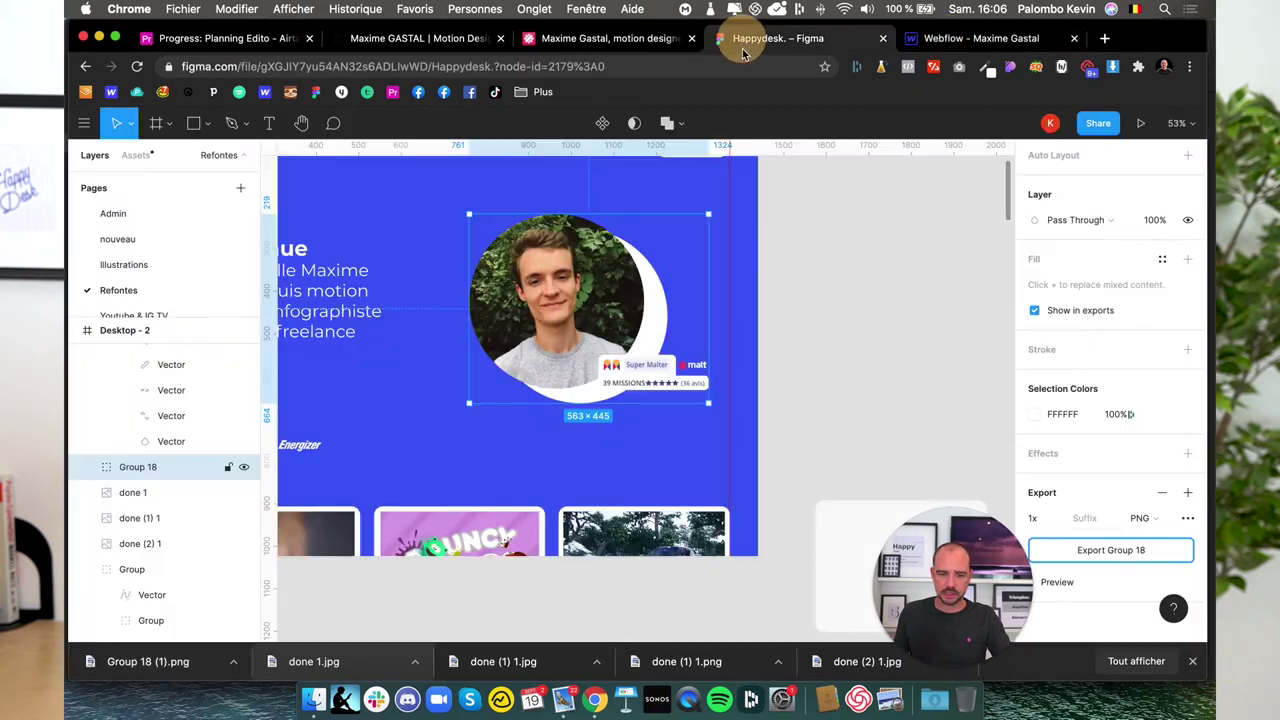
scroll(420, 470, left, 3)
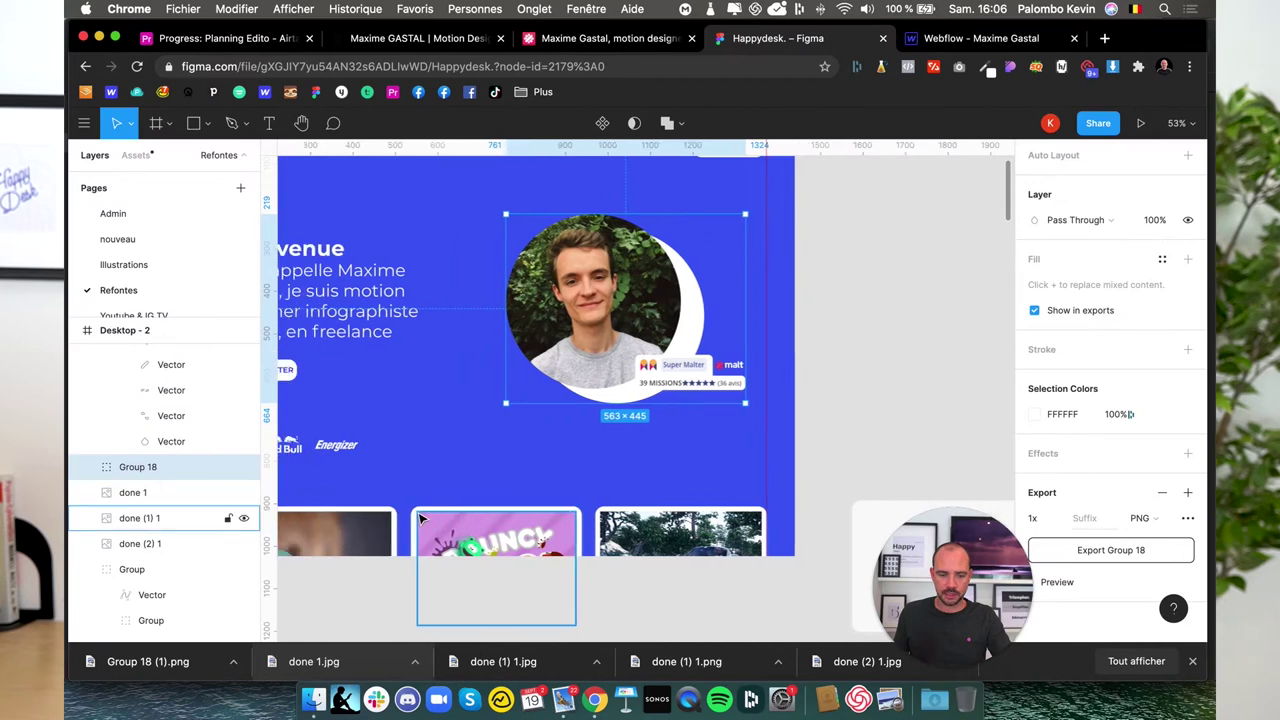
scroll(437, 314, up, 5)
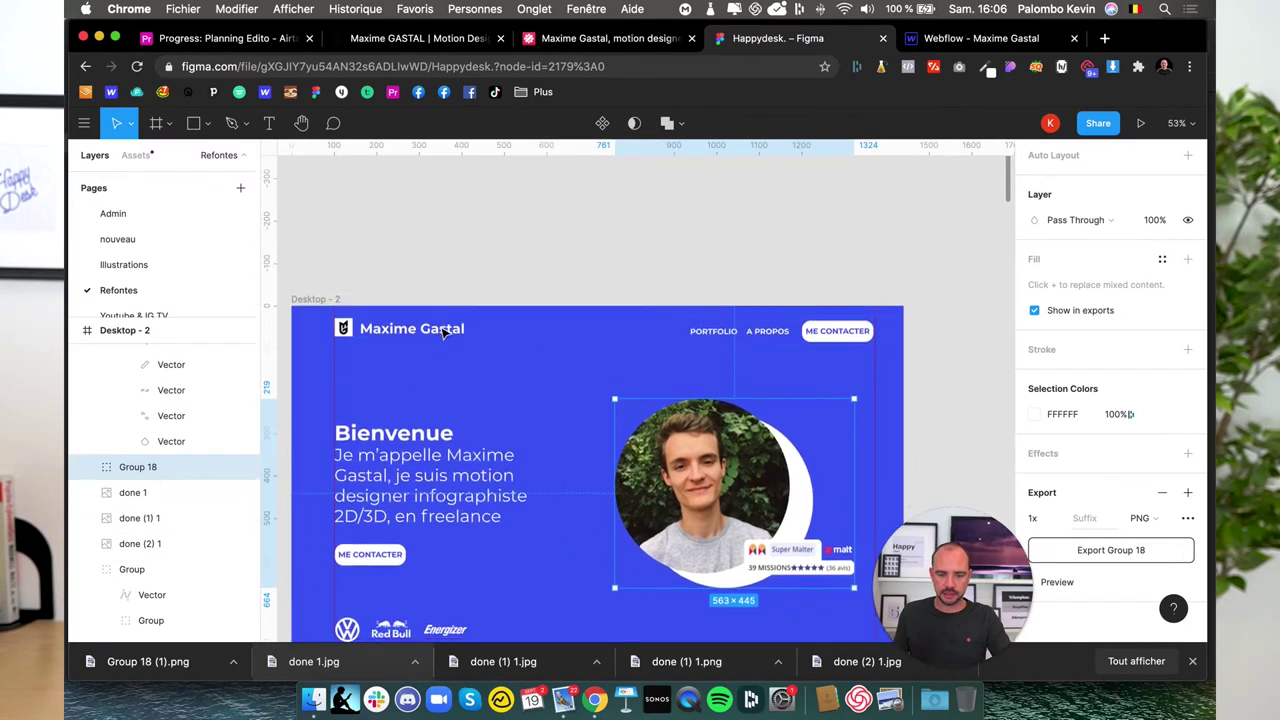
click(385, 290)
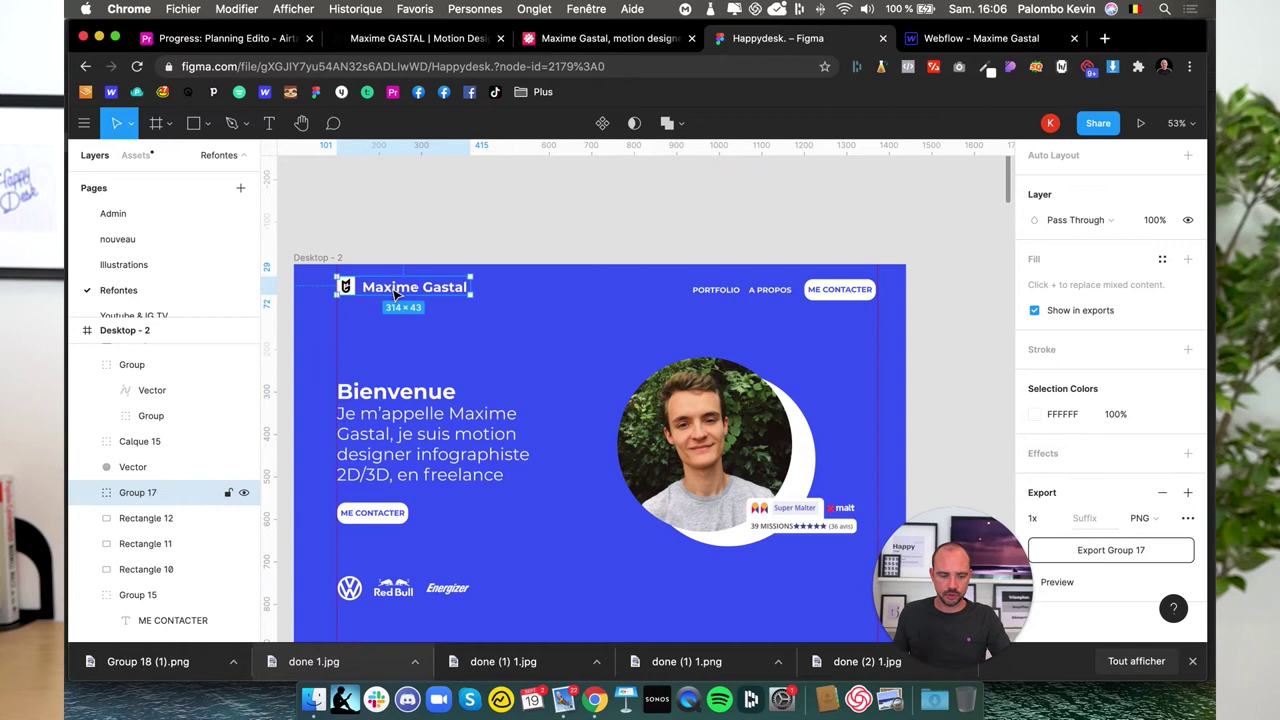
click(1139, 559)
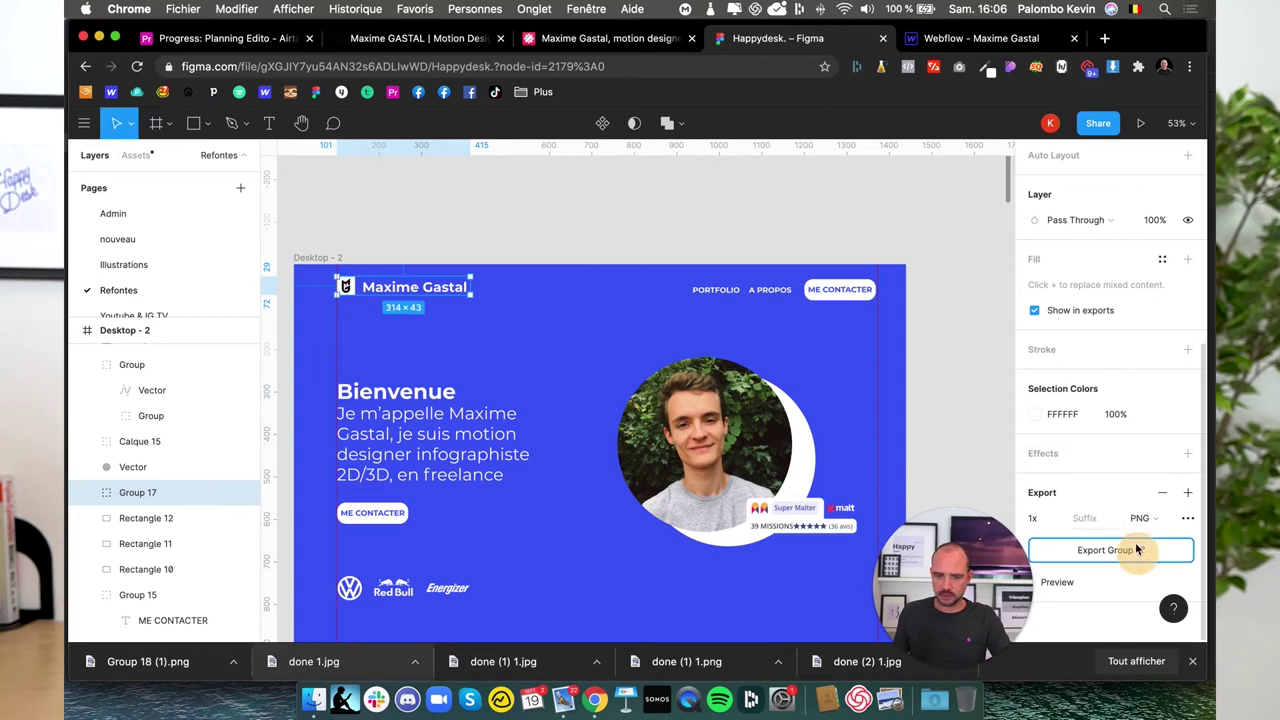
click(975, 38)
drag(141, 659, 177, 443)
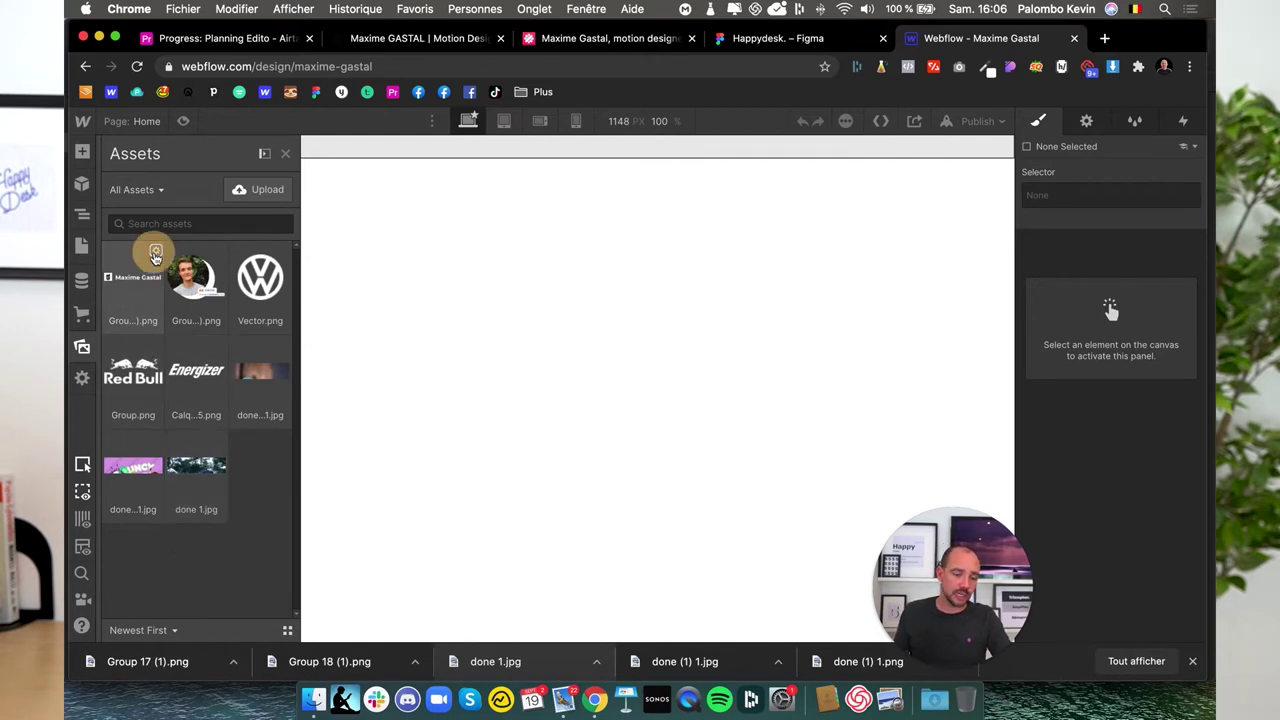
- Give Group 17 (1).png alt text identifying it as the designer's logo, then close Assets
click(155, 253)
click(166, 484)
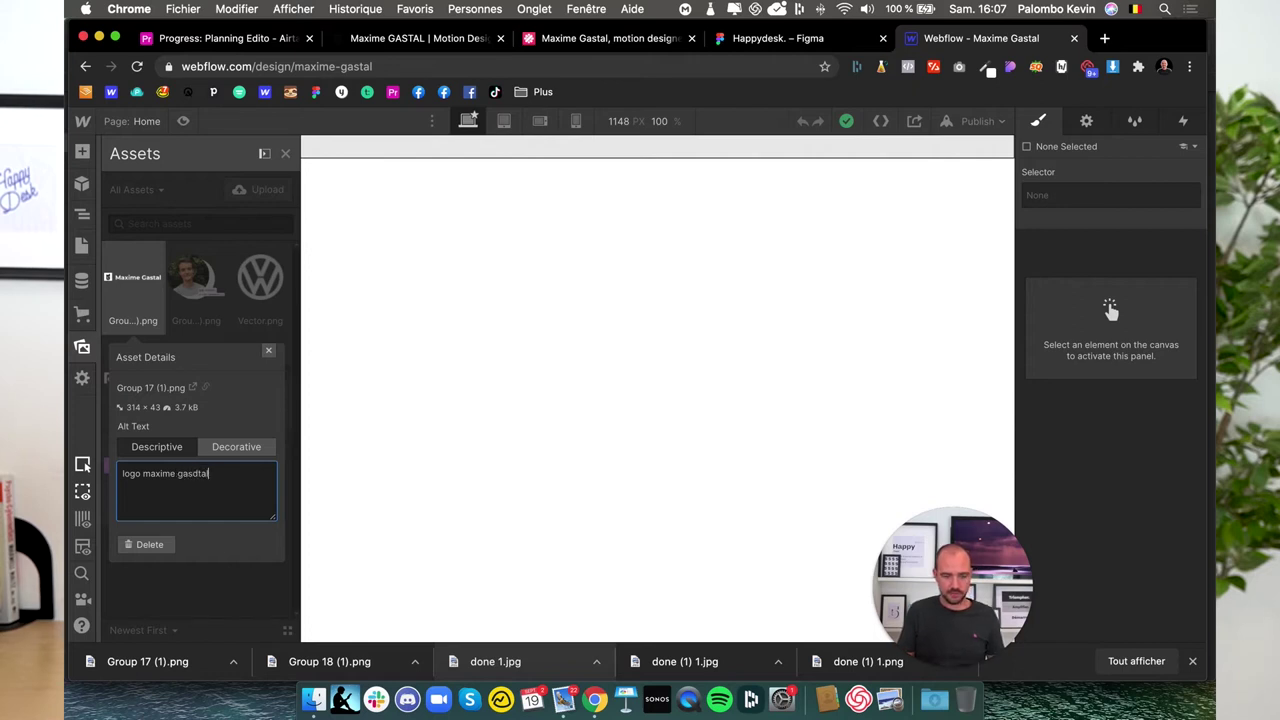
click(178, 473)
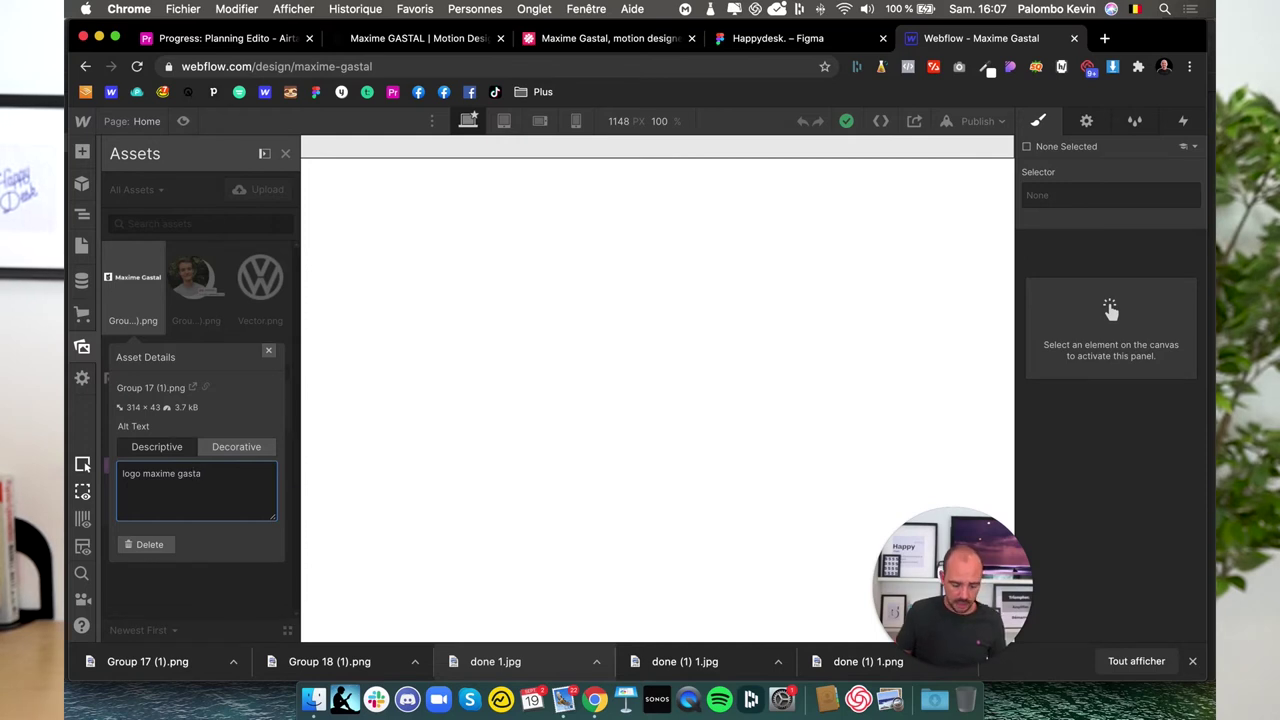
key(super+l)
click(187, 591)
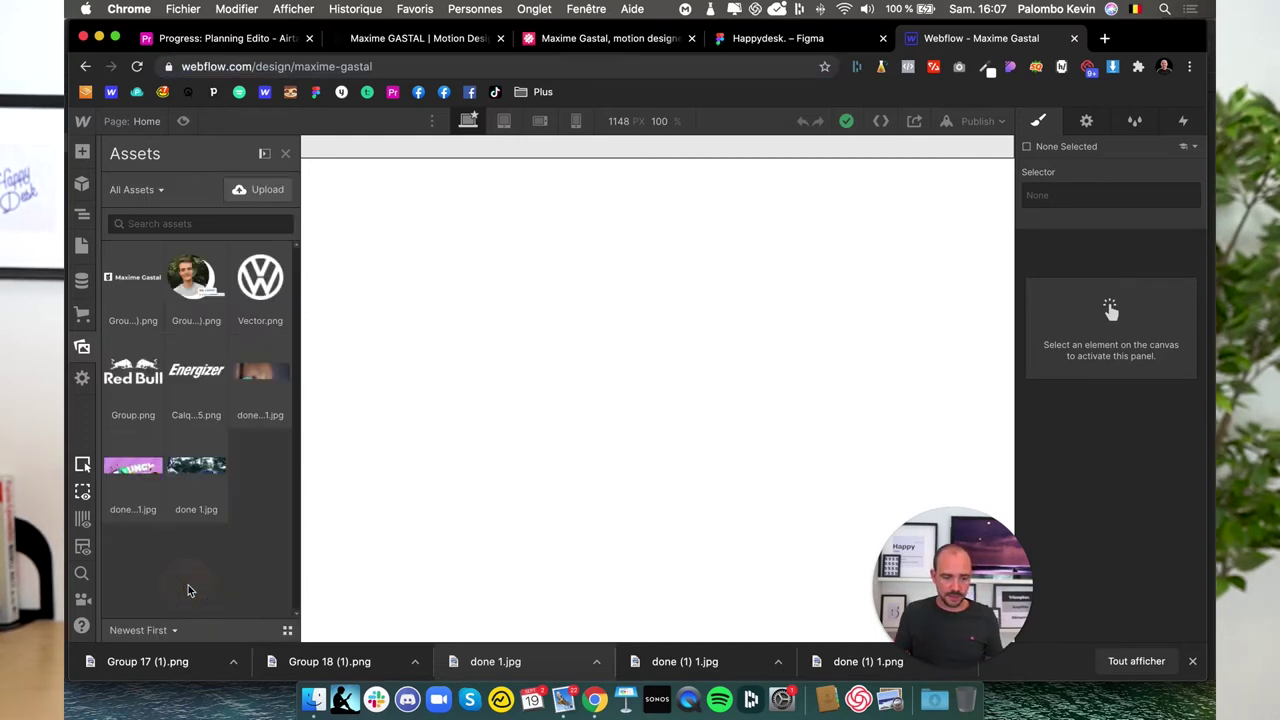
mouse_move(196, 380)
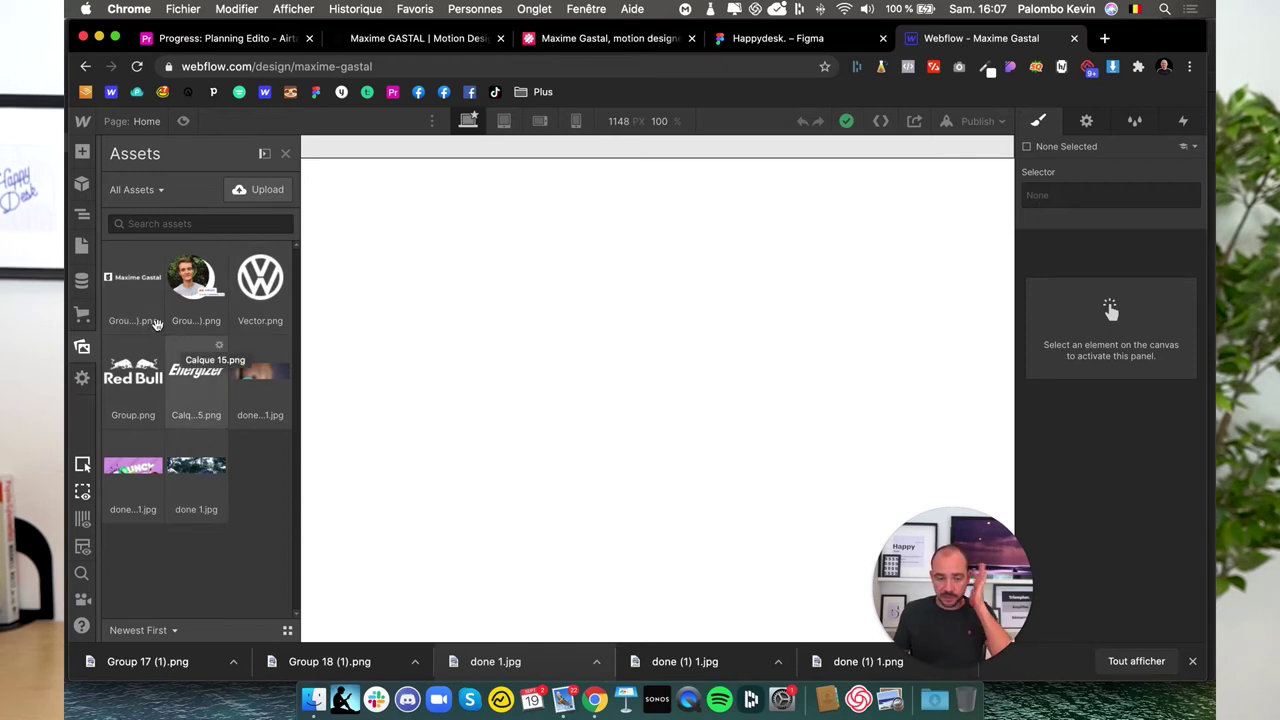
click(82, 347)
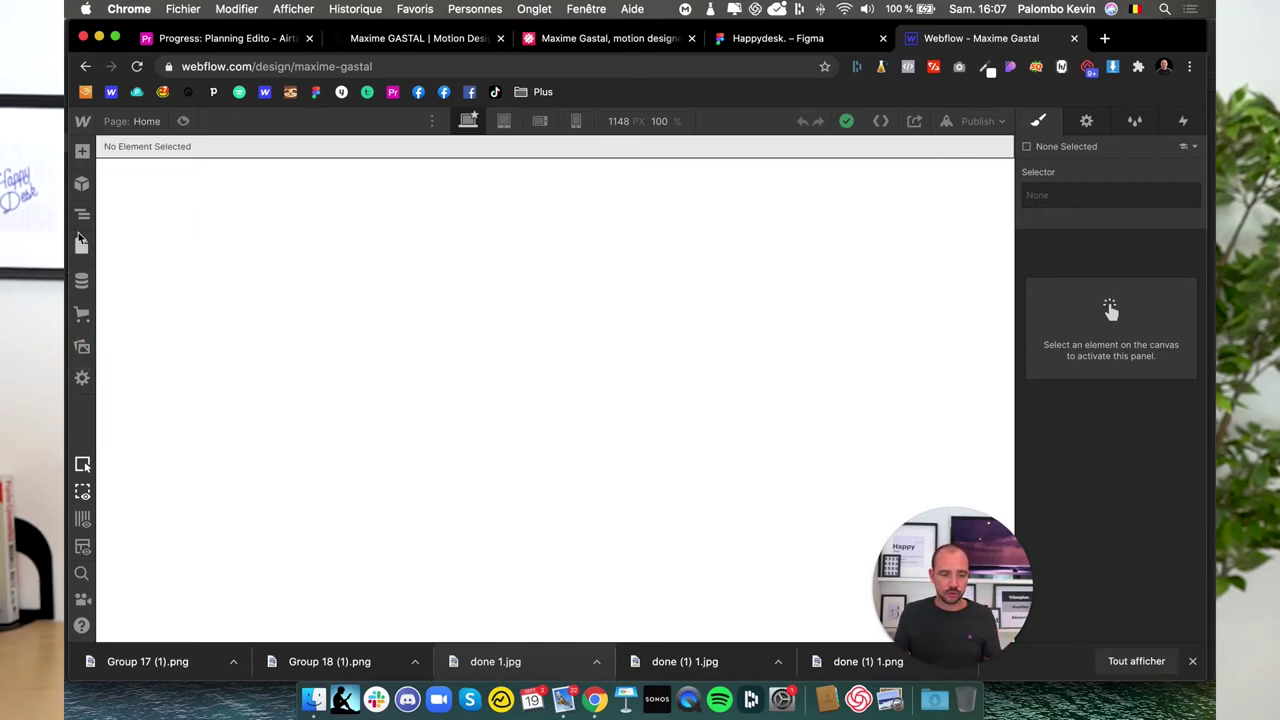
- Add a Navbar component to the Home page
click(82, 216)
click(82, 153)
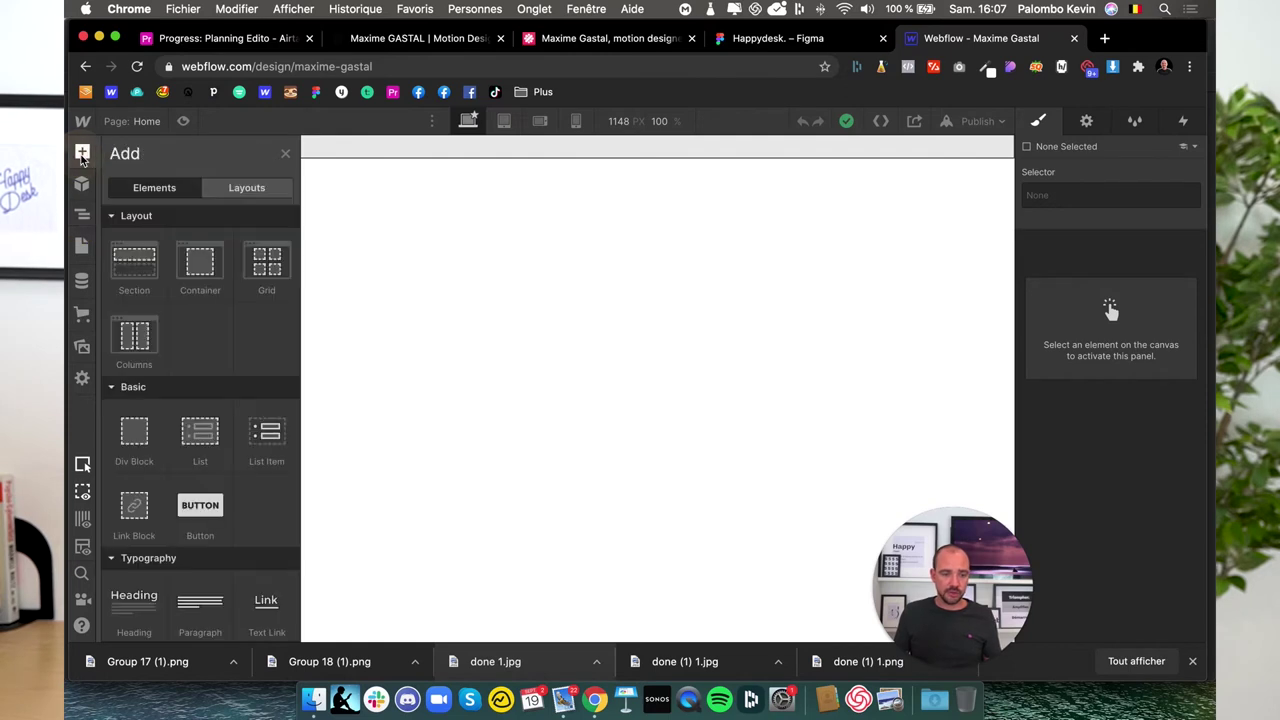
click(236, 192)
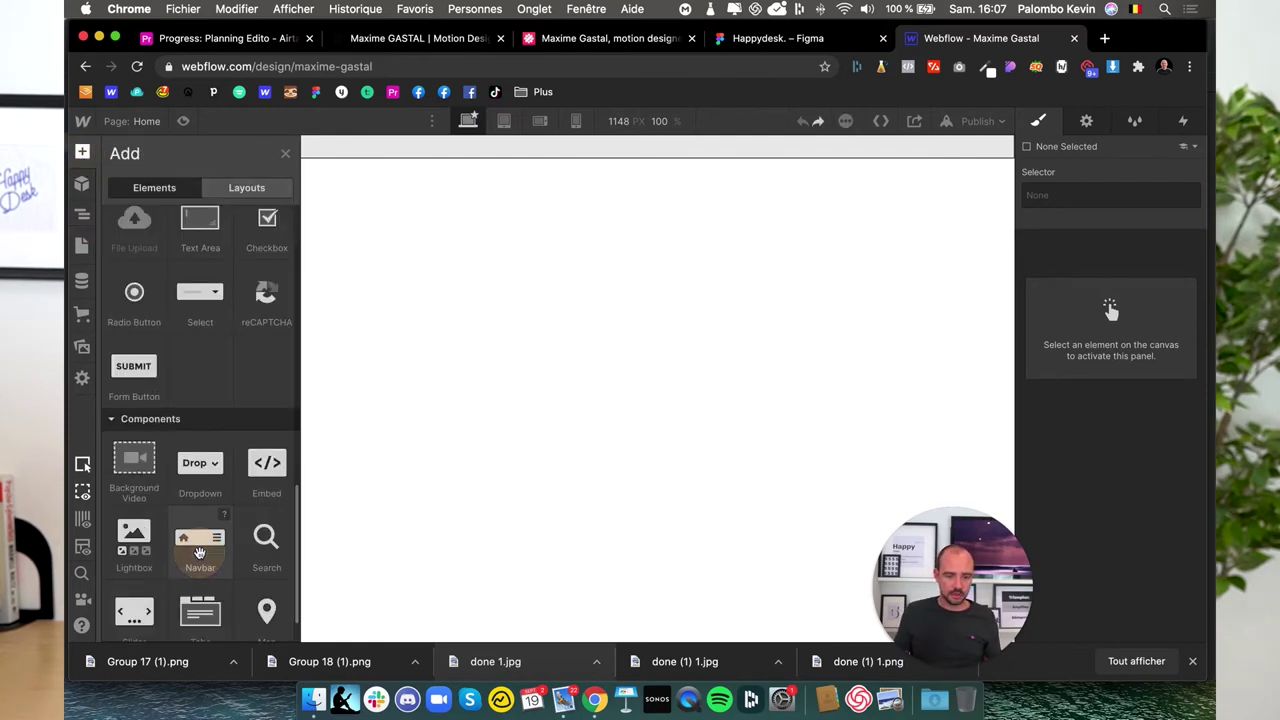
click(200, 560)
- Add a Section to the Body with 100 VH height and relative positioning
click(82, 217)
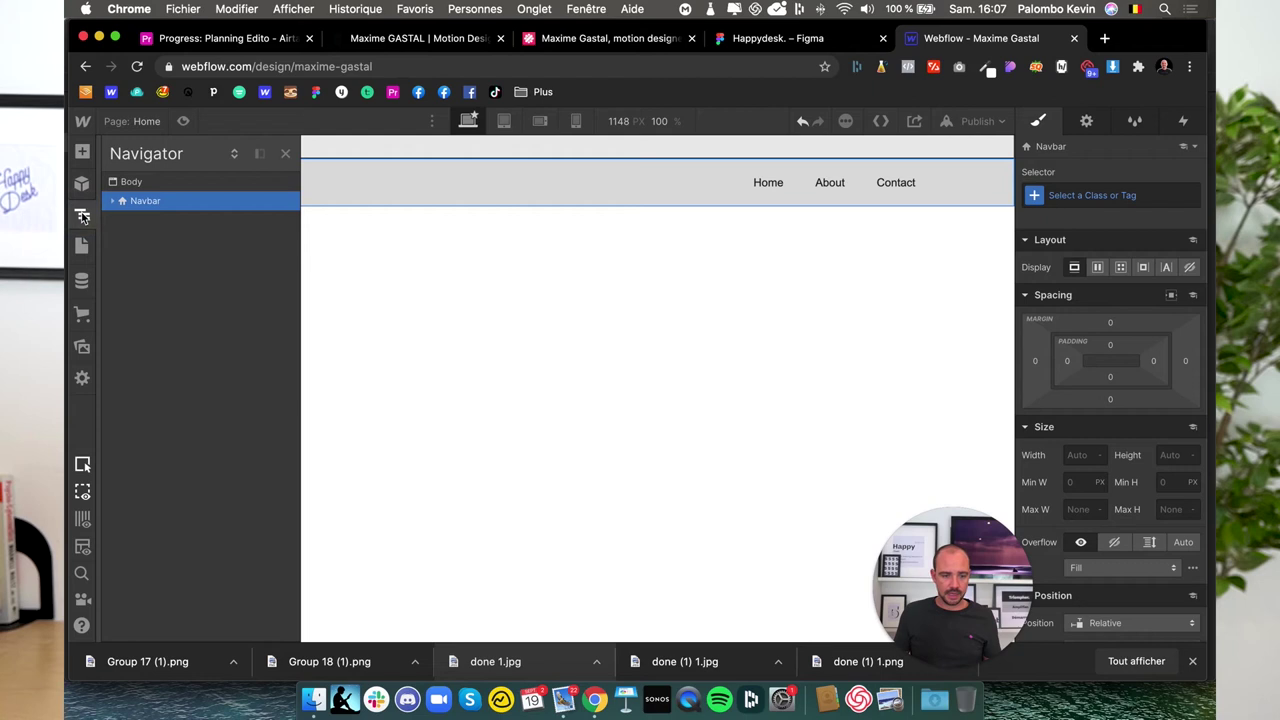
click(110, 181)
click(82, 151)
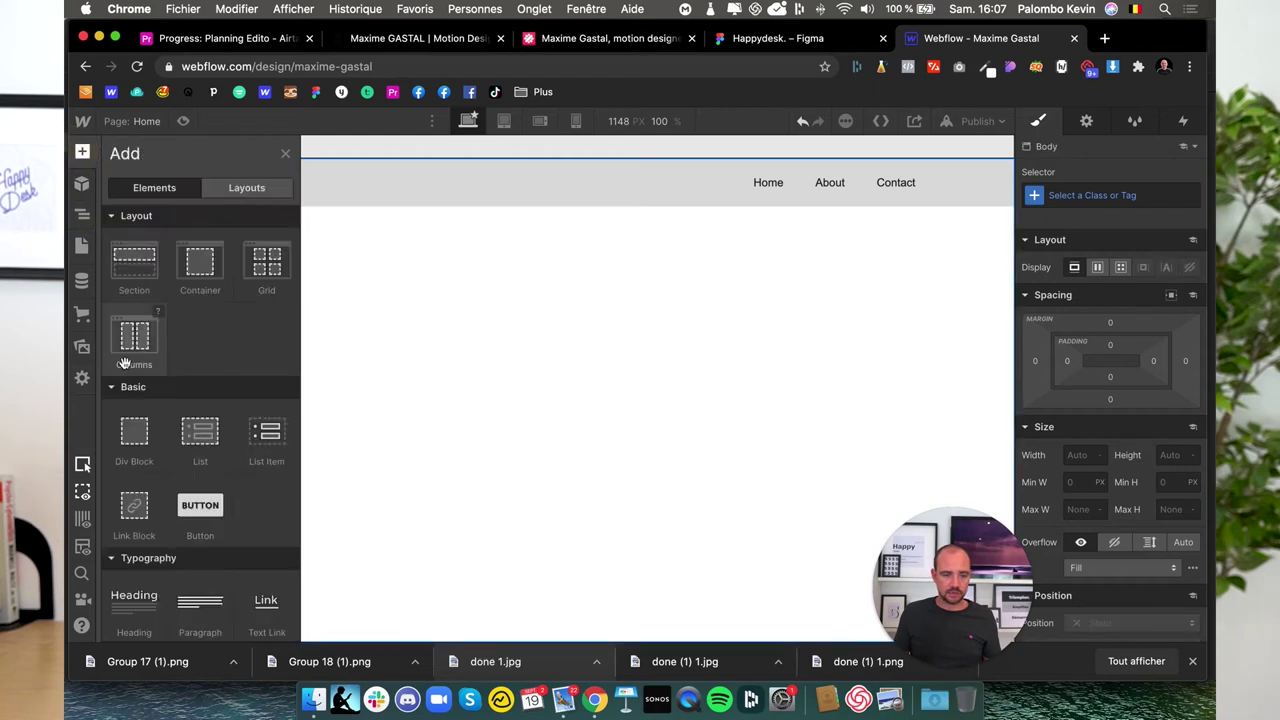
click(141, 275)
click(1177, 455)
text(100vh)
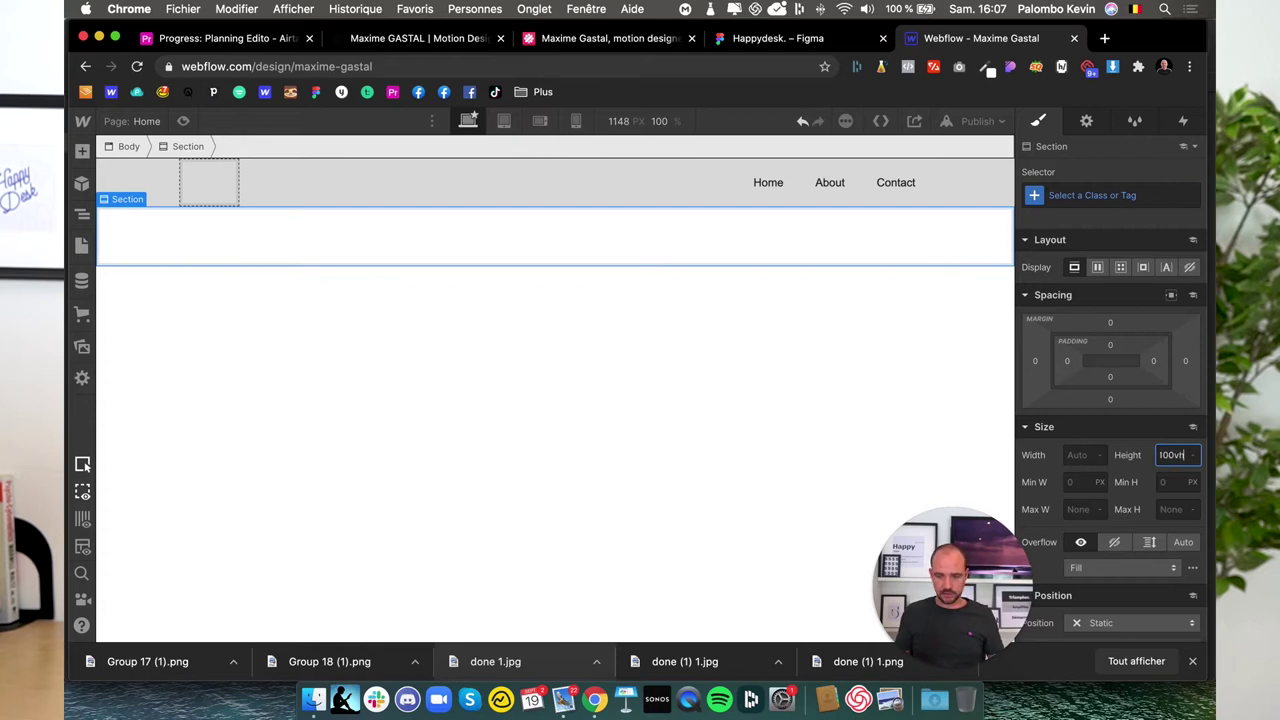
key(Return)
click(83, 220)
click(83, 220)
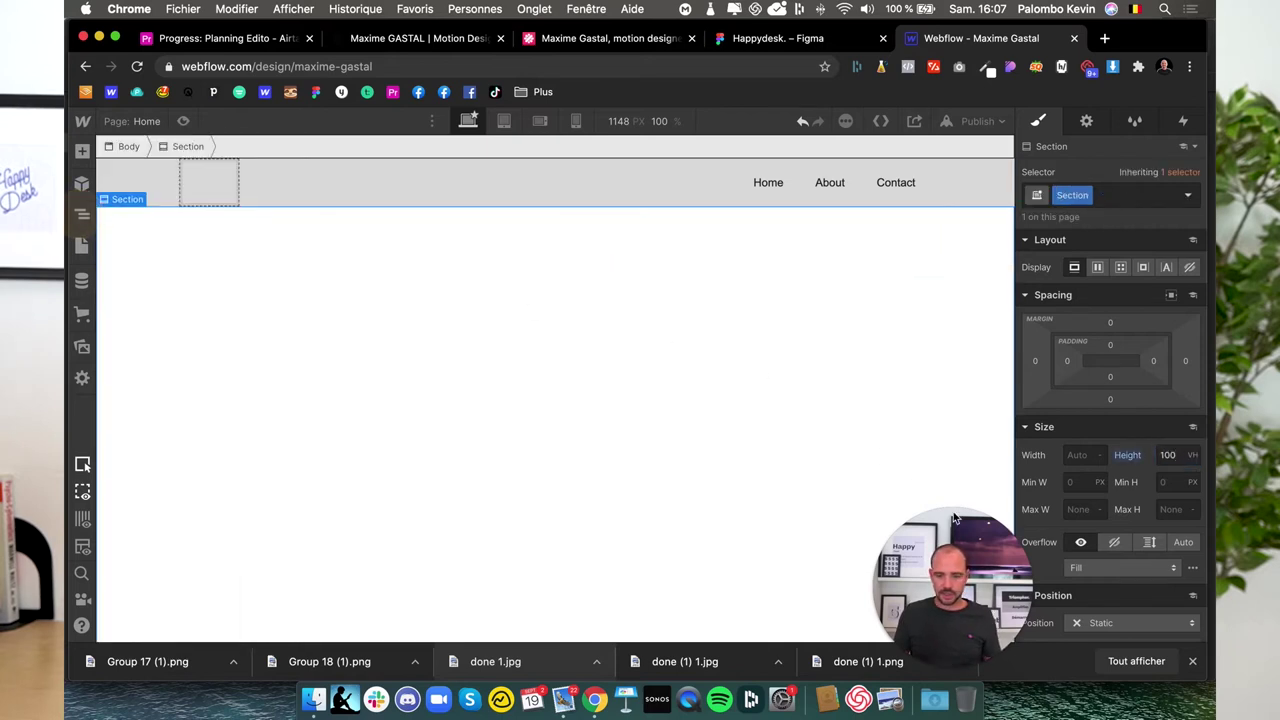
click(1117, 624)
click(1111, 508)
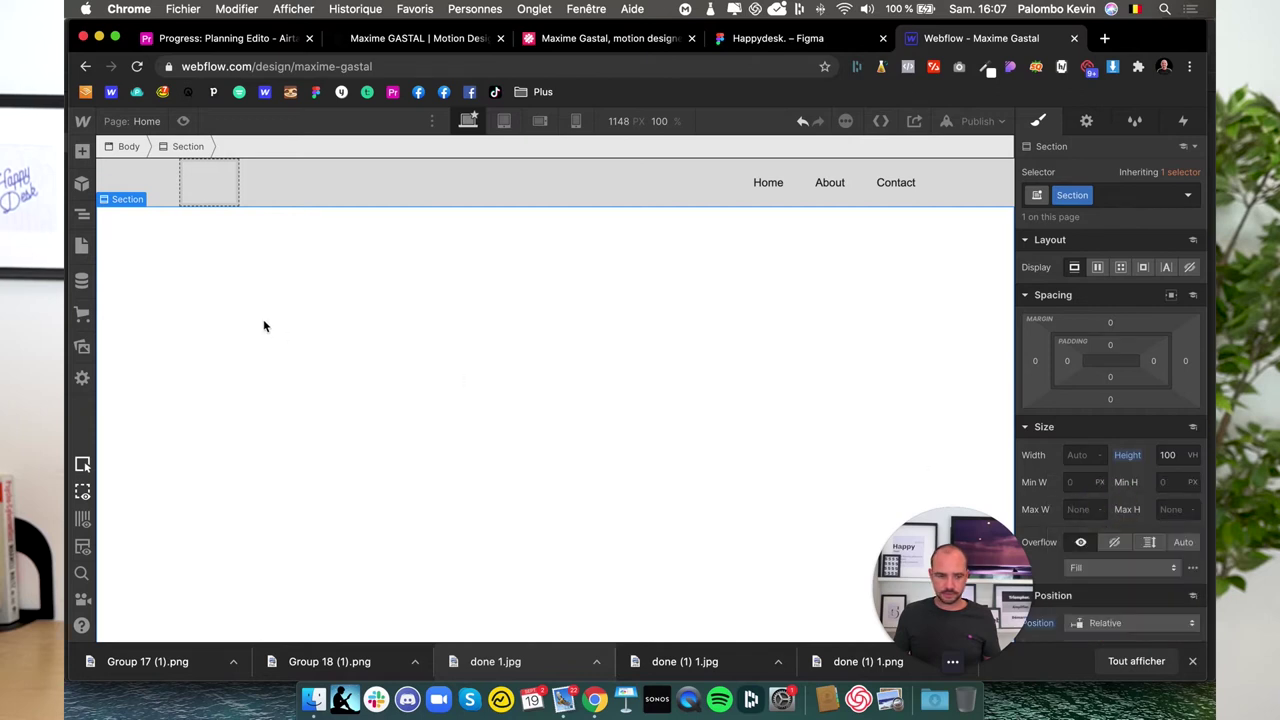
click(83, 224)
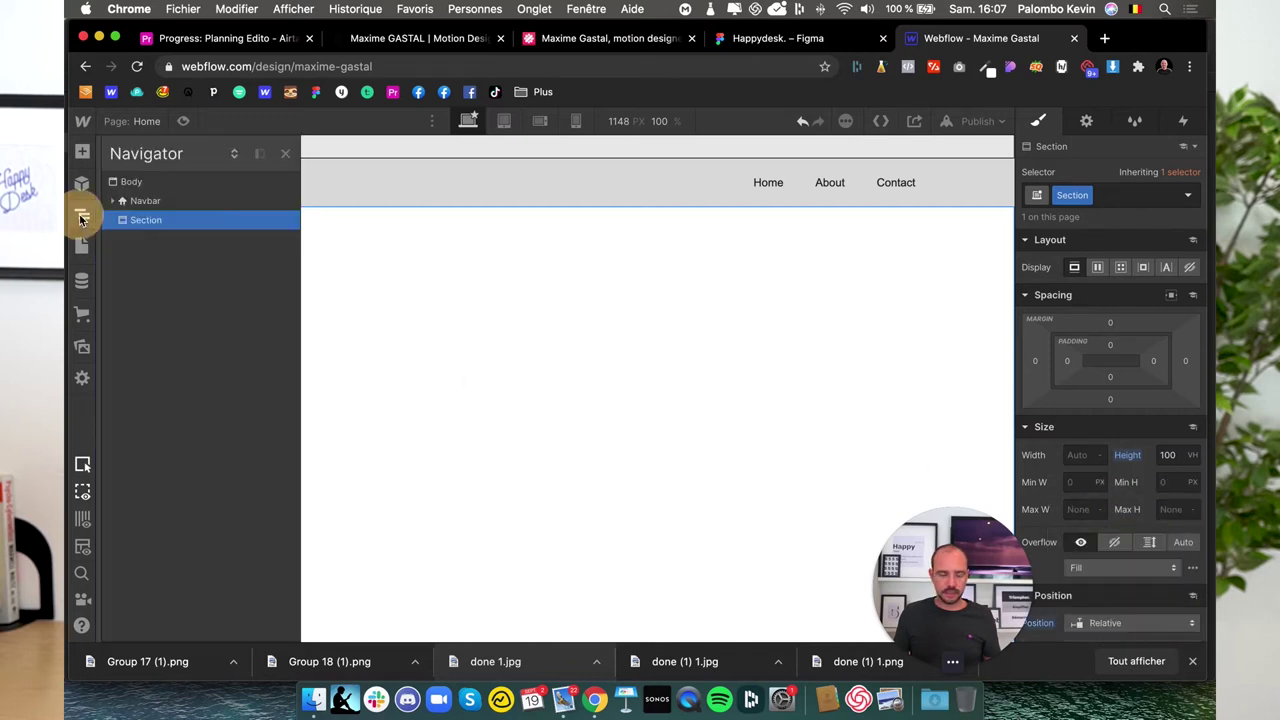
- Make the Navbar position absolute, display flex and 100% wide
click(140, 201)
click(1145, 624)
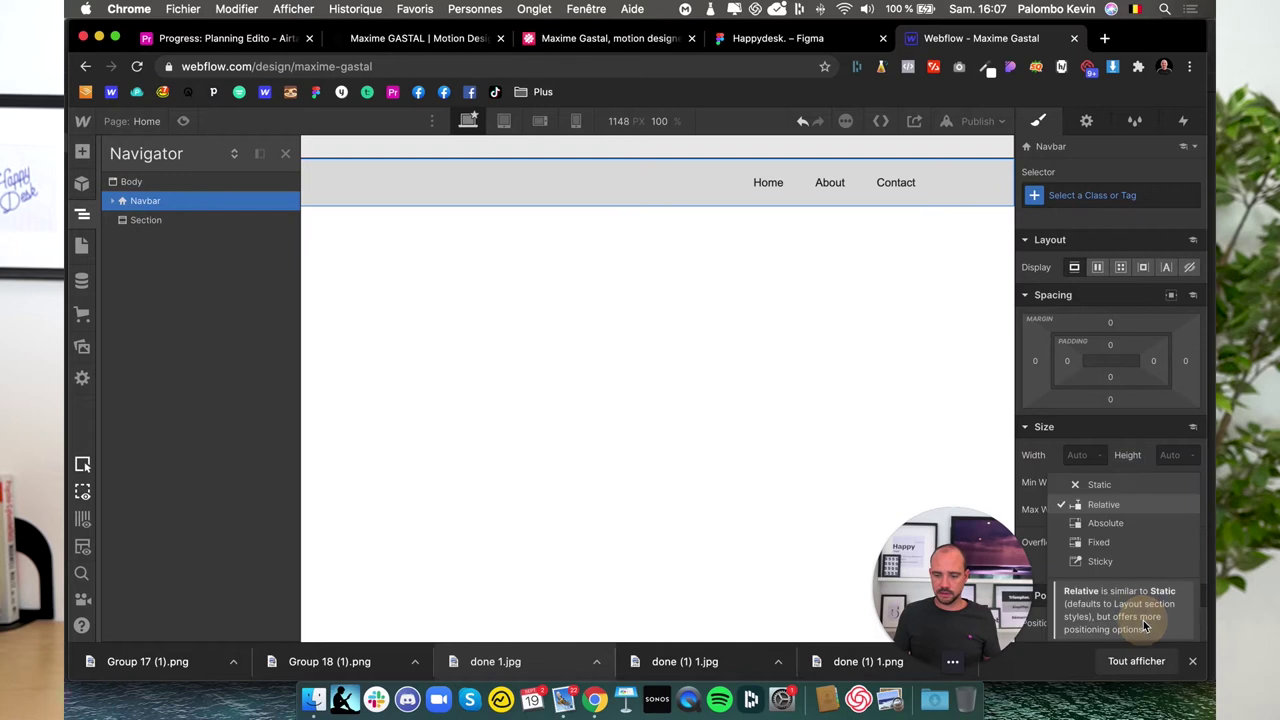
click(1131, 521)
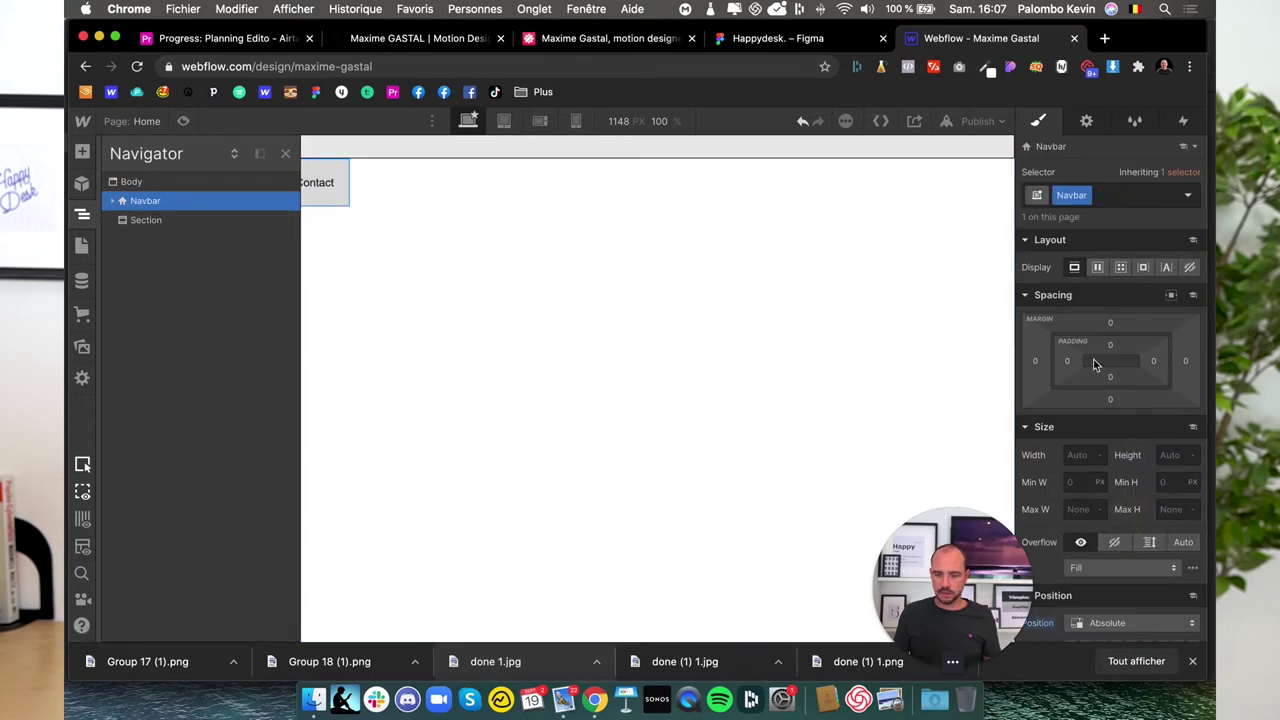
click(1096, 267)
click(1085, 593)
text(100)
key(Return)
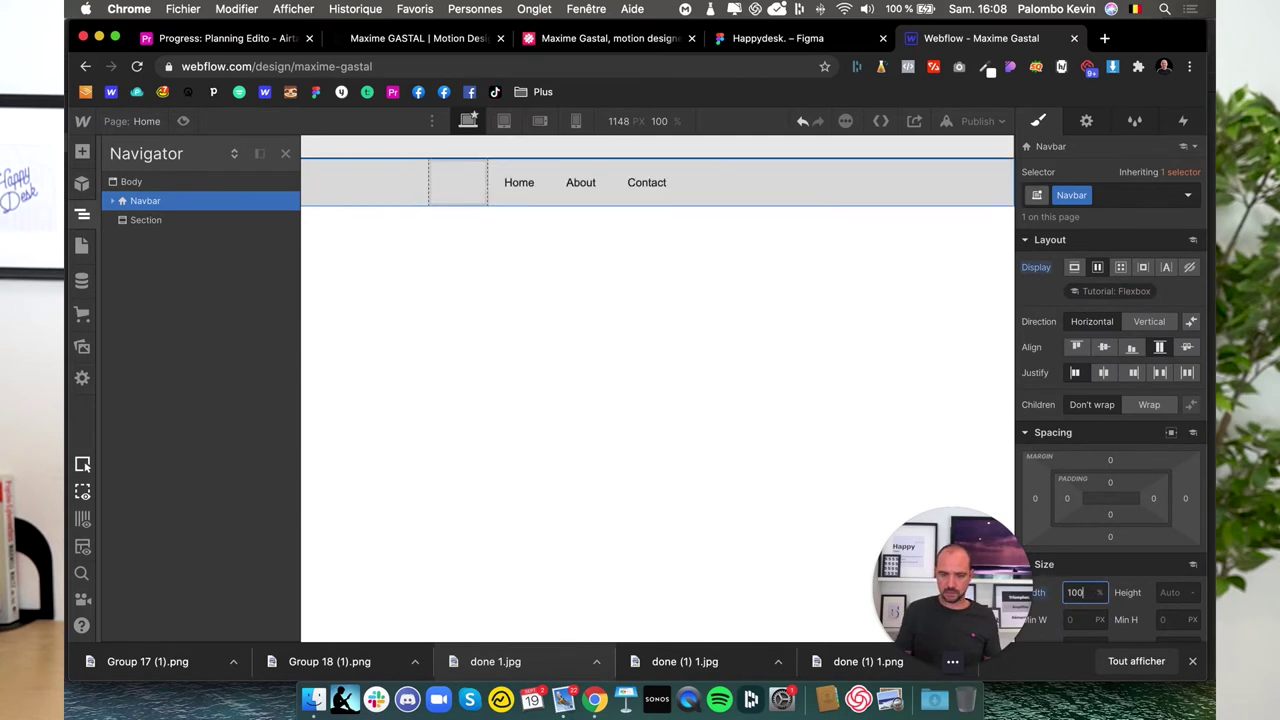
- Wrap the Brand, Nav Menu and Menu Button in a new Div Block and delete the Container
click(116, 202)
click(124, 221)
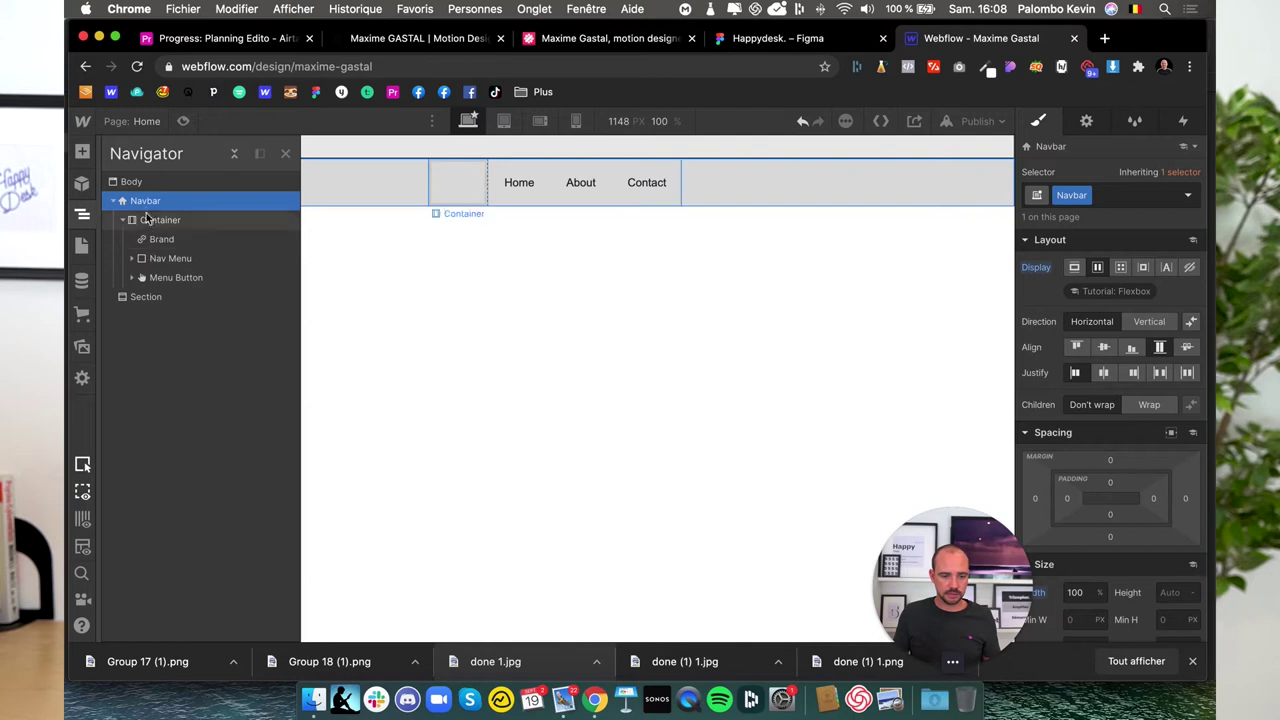
click(83, 152)
click(134, 429)
click(83, 214)
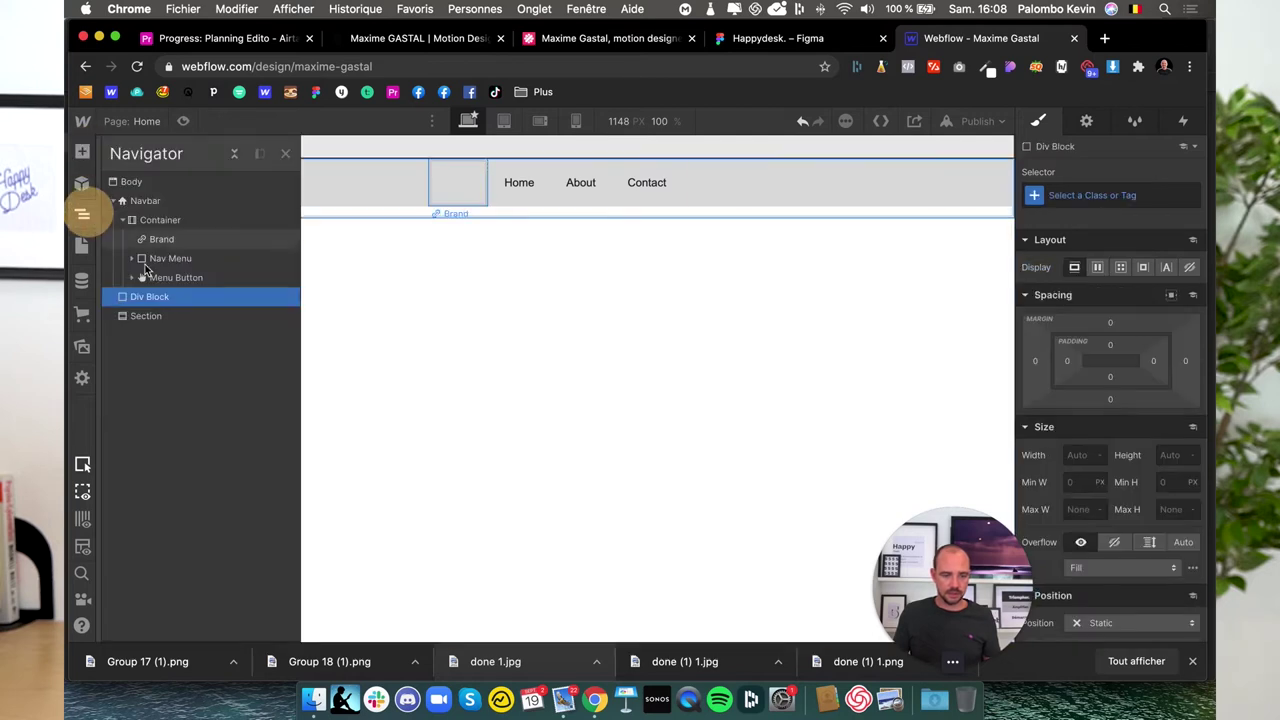
mouse_move(150, 297)
mouse_down()
mouse_move(158, 231)
mouse_move(157, 243)
mouse_up()
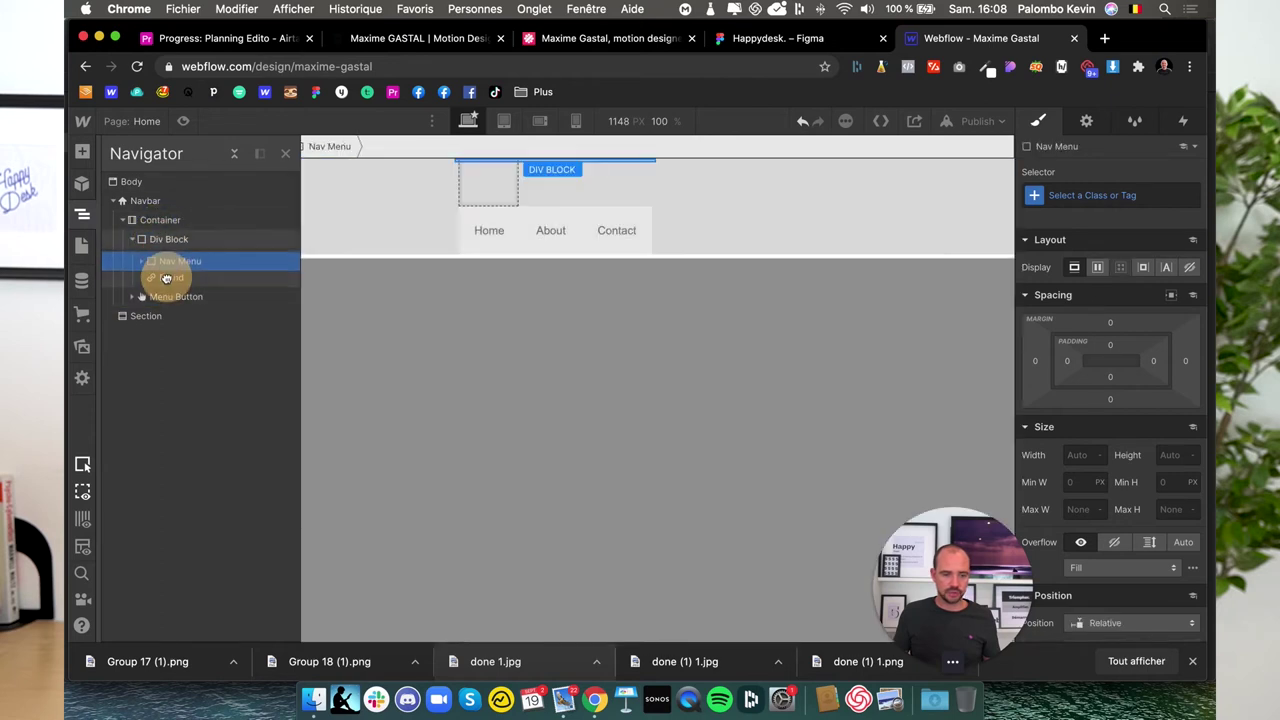
click(166, 277)
mouse_move(160, 296)
mouse_down()
mouse_move(167, 274)
mouse_move(166, 296)
mouse_up()
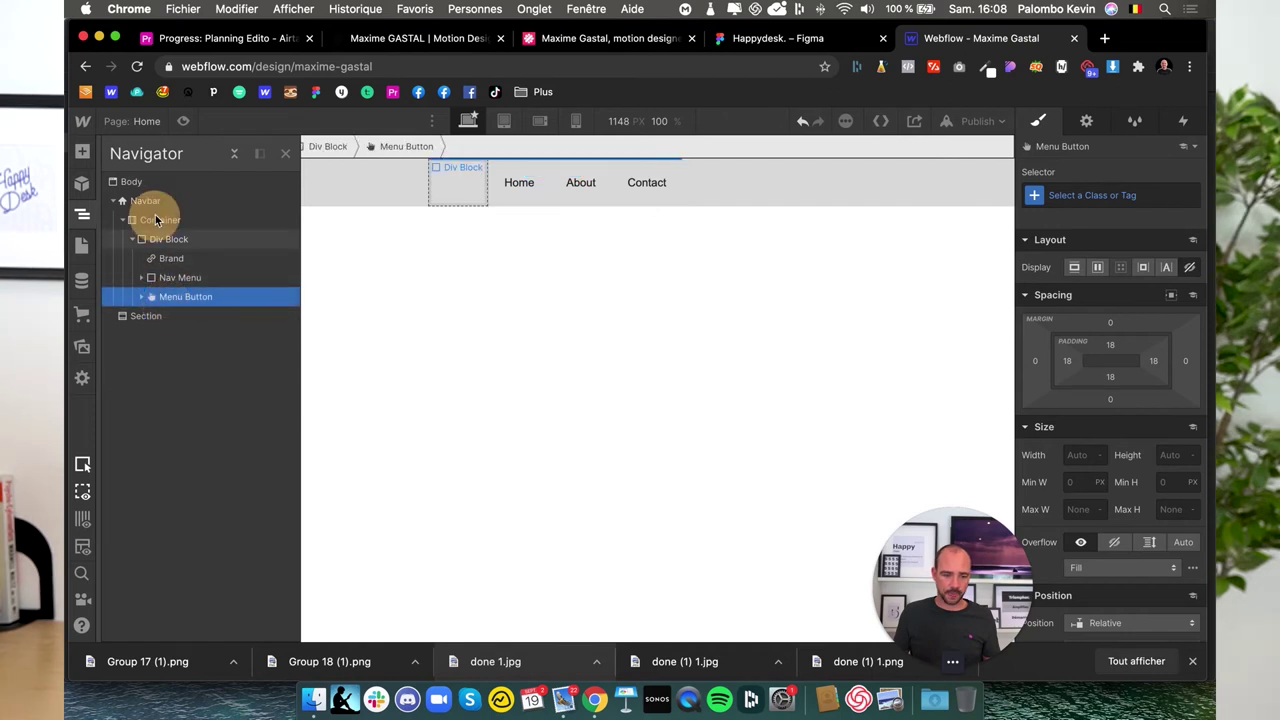
drag(155, 220, 152, 214)
click(147, 237)
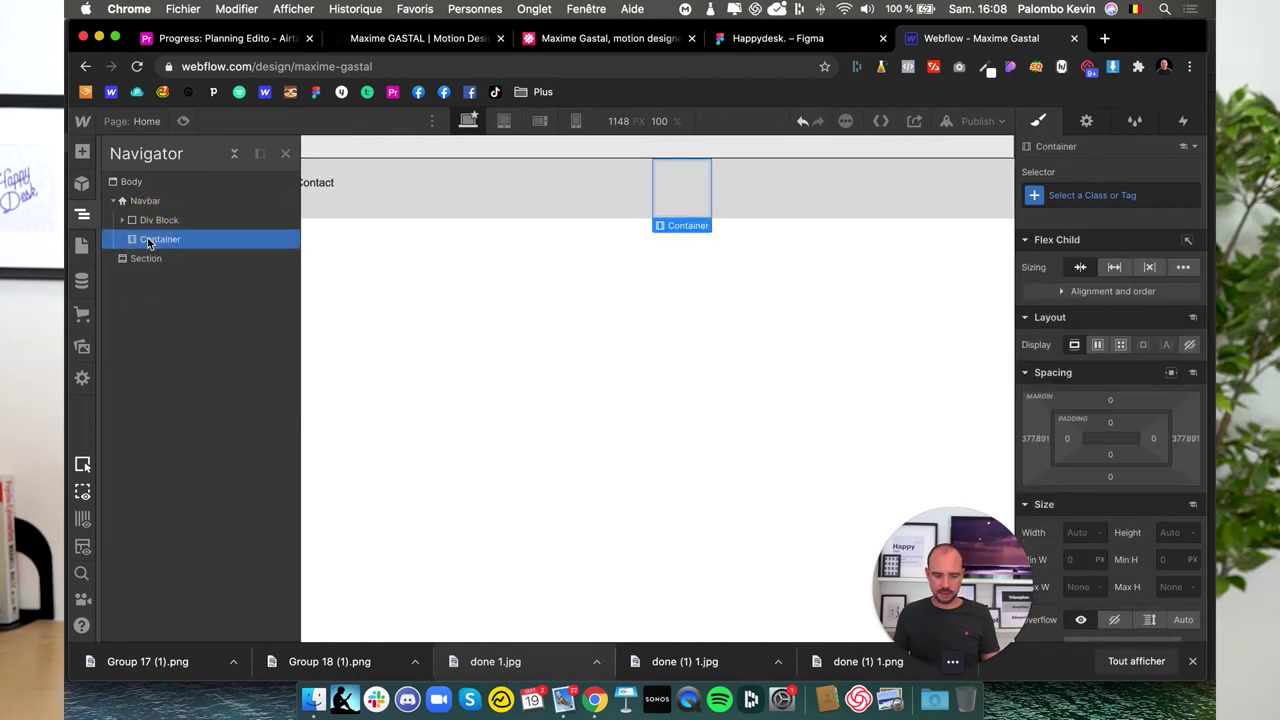
key(Delete)
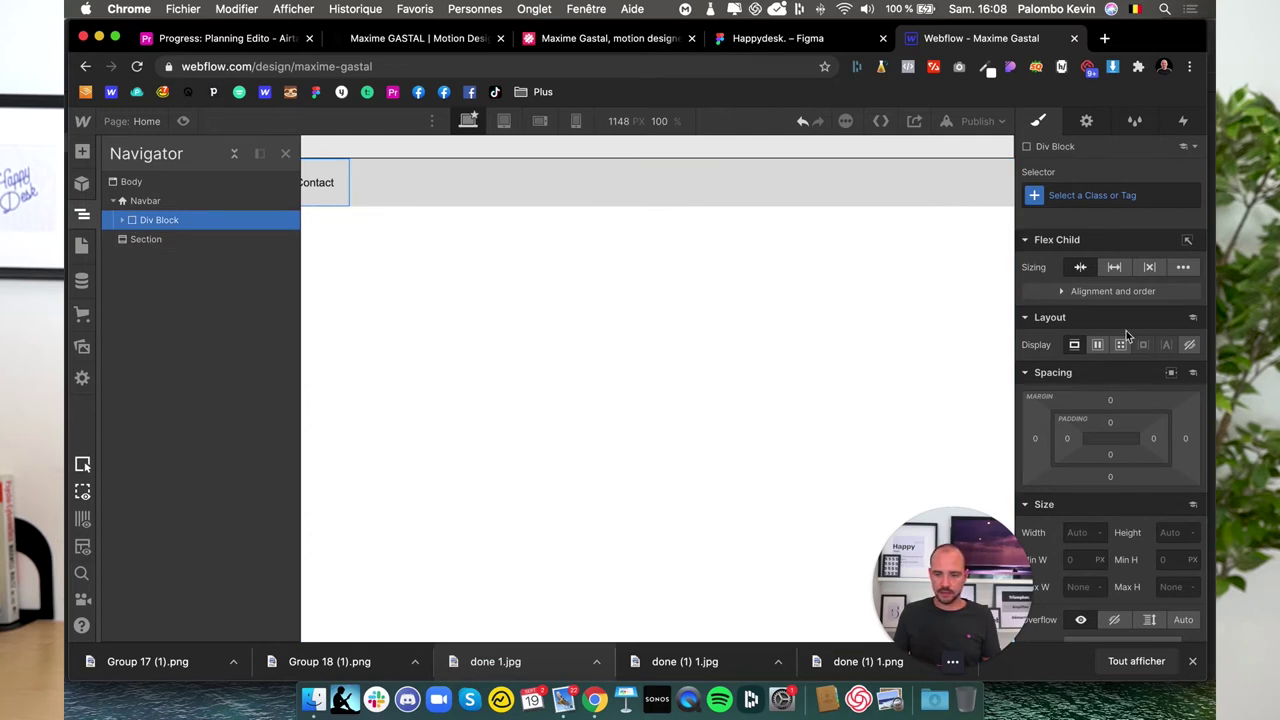
- Make the Div Block grow to fill the navbar with 5% left and right padding
click(1114, 267)
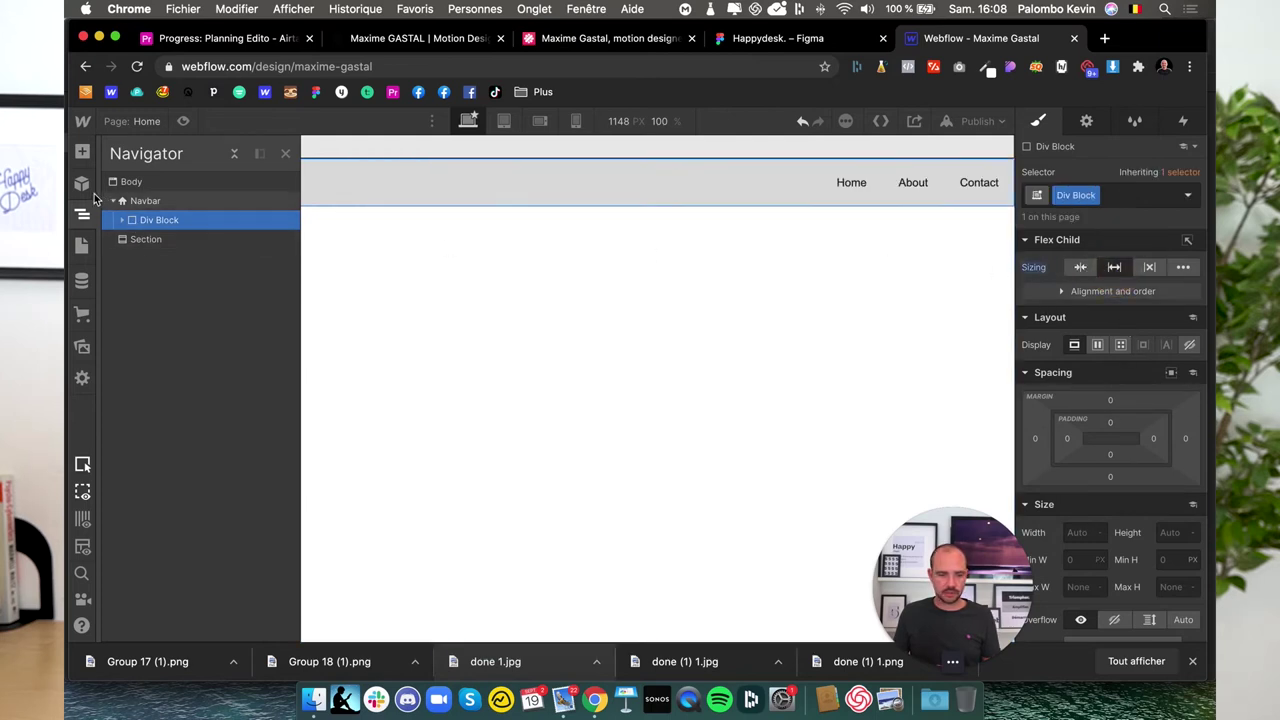
click(82, 215)
click(83, 218)
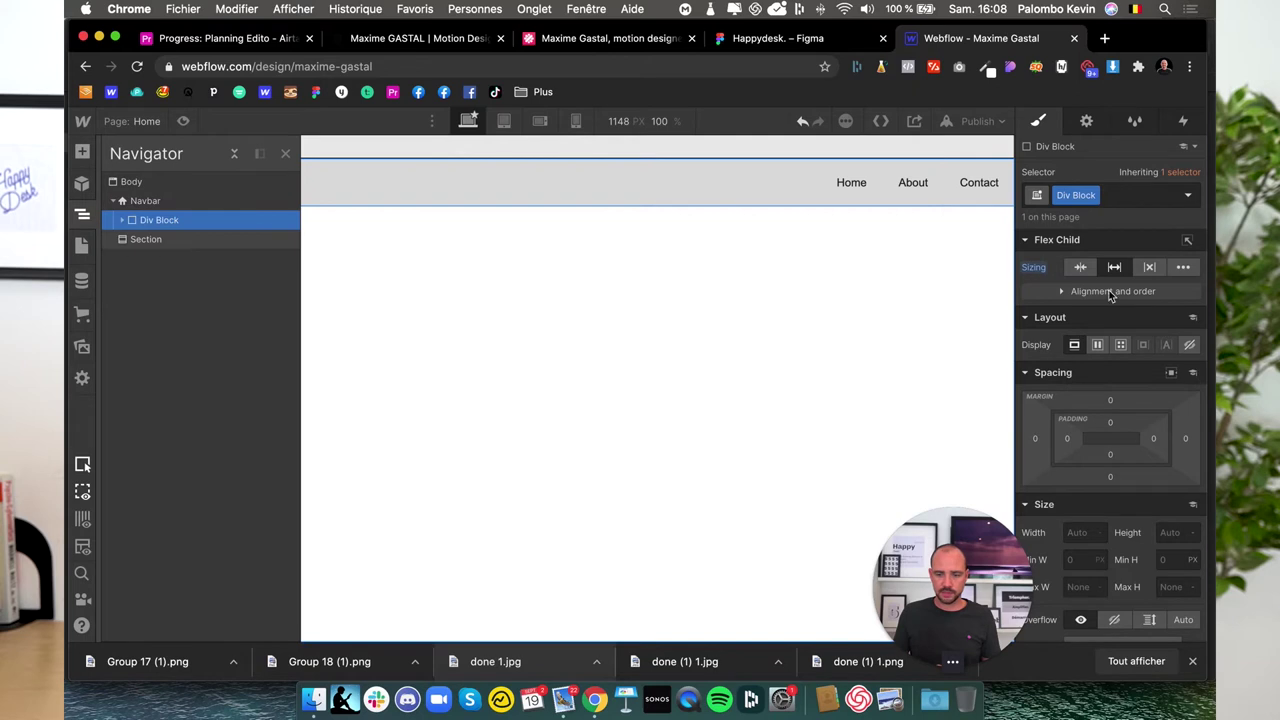
click(1153, 438)
text(5)
key(Return)
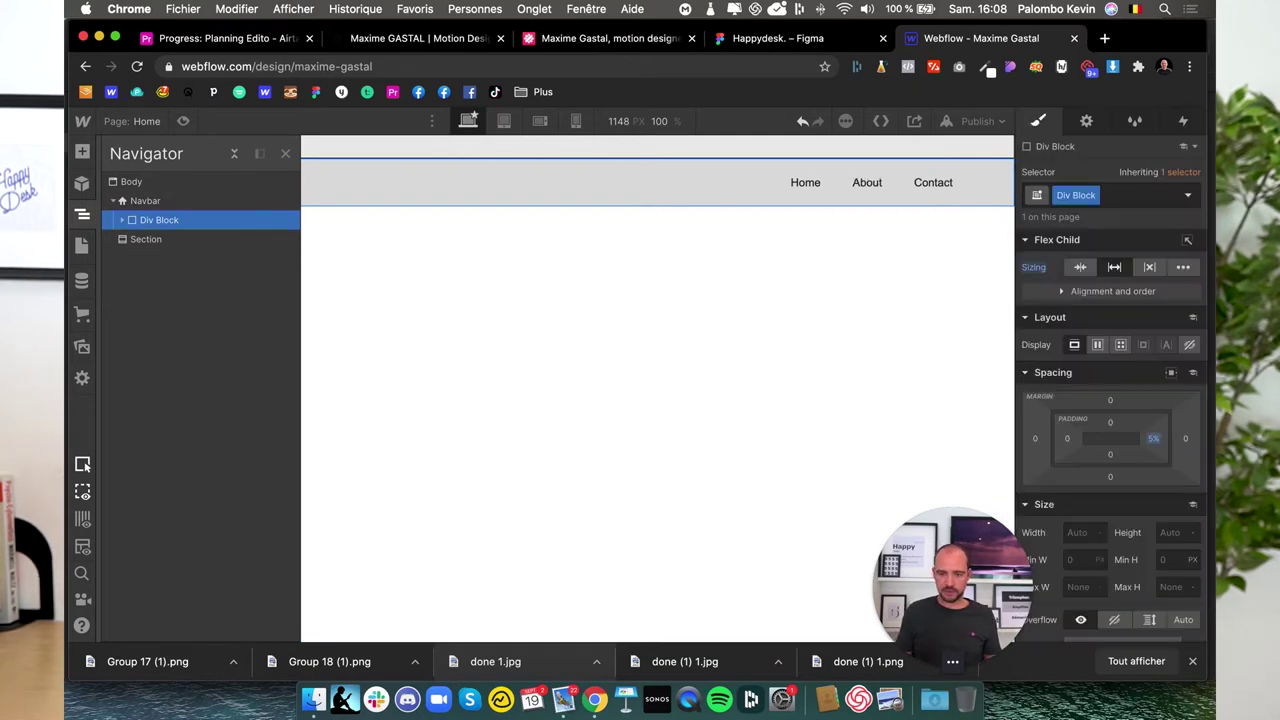
click(1068, 438)
text(5)
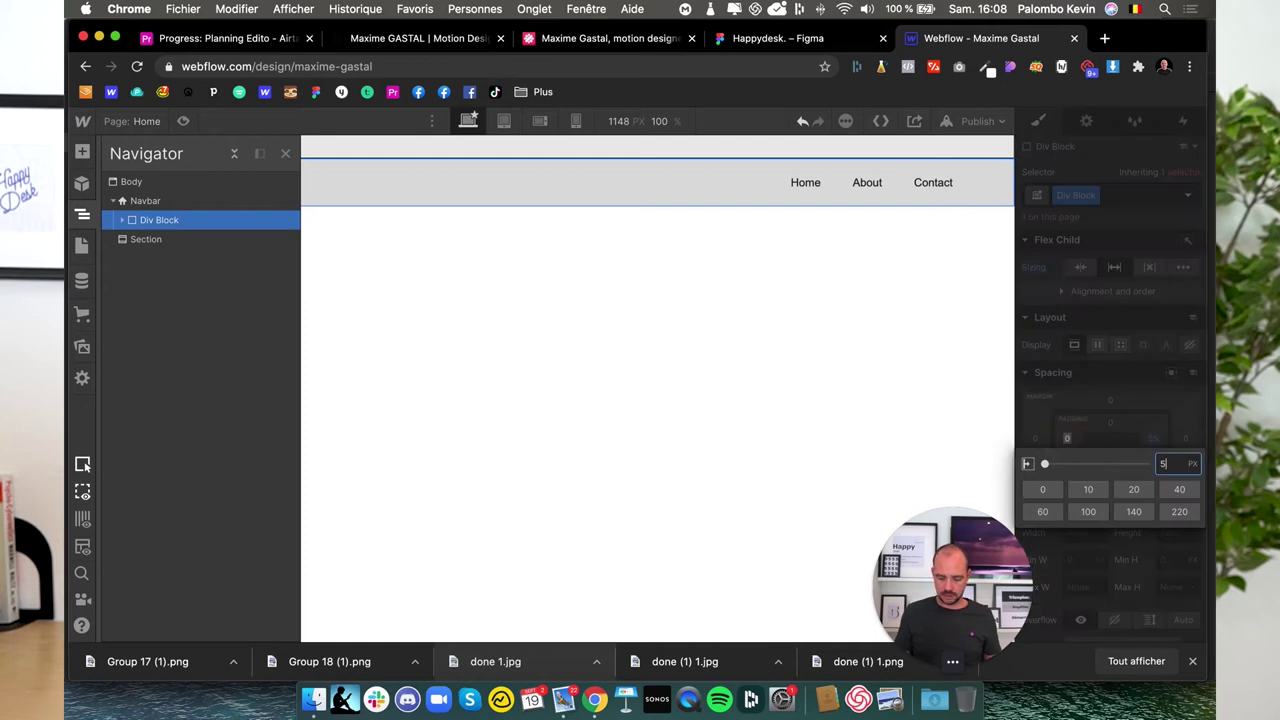
key(Return)
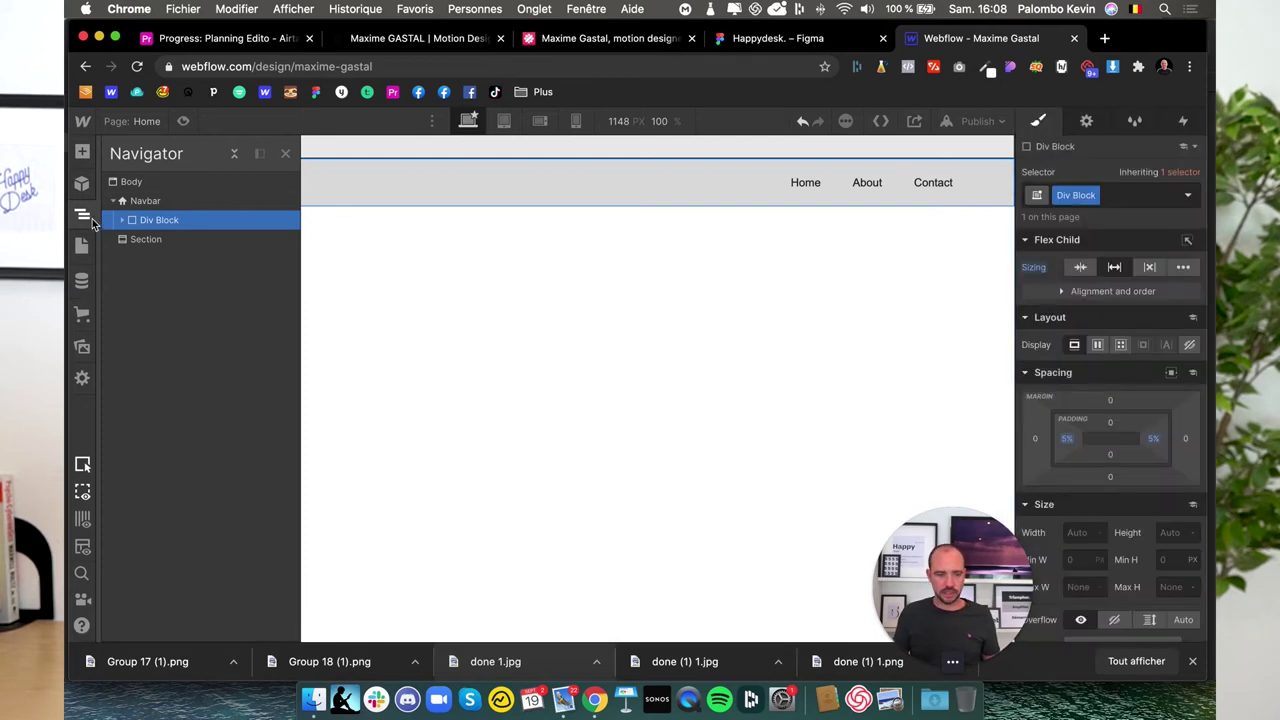
- Rename the Div Block's class to mon-containter and select the Section below
click(85, 218)
click(84, 216)
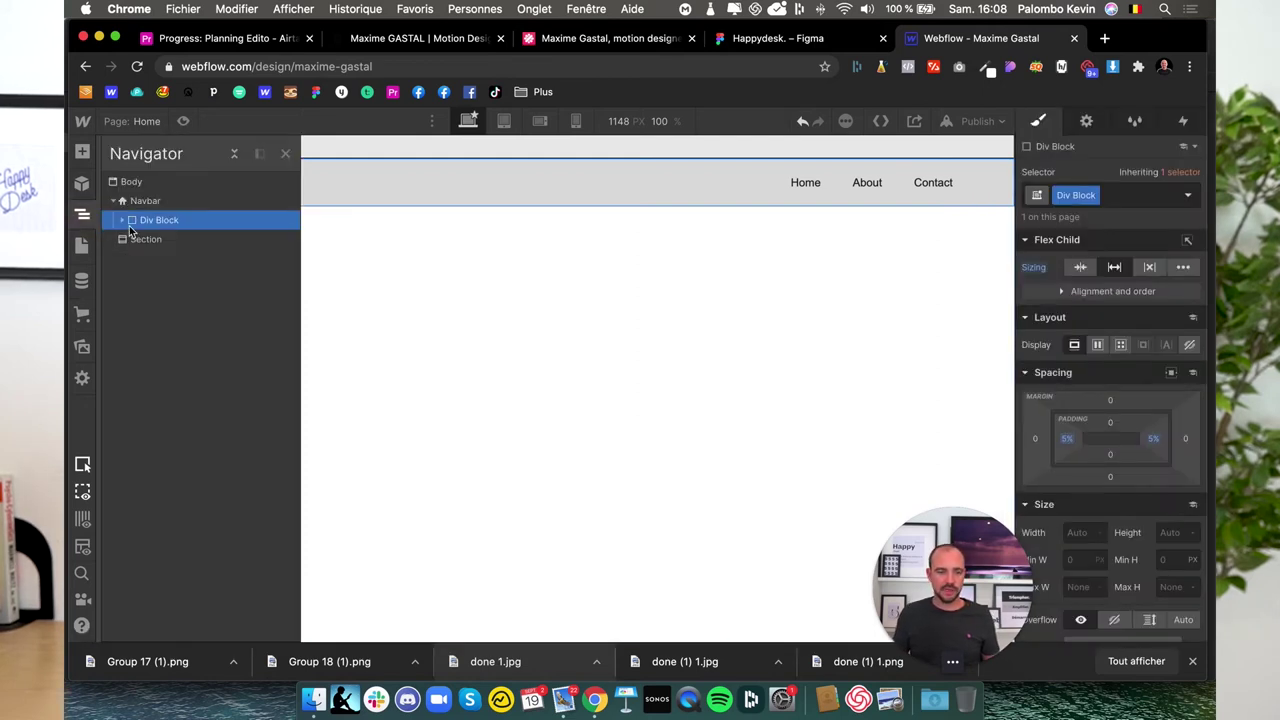
click(121, 220)
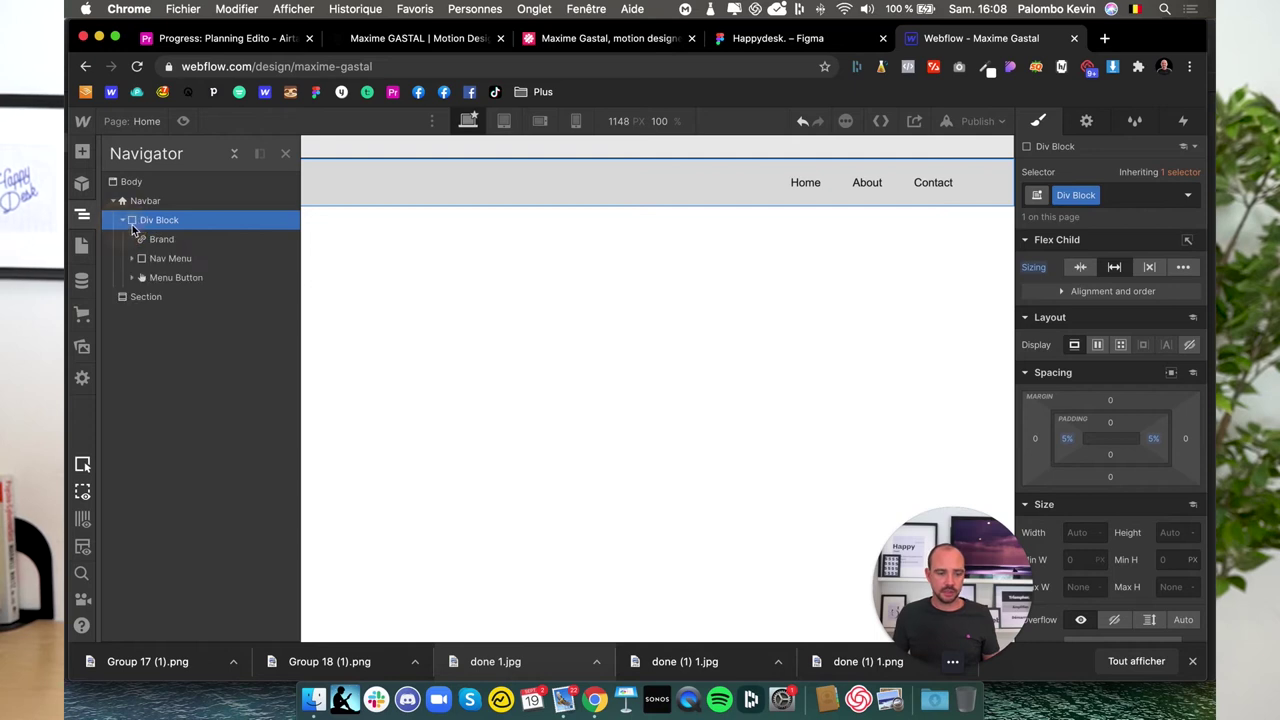
click(1095, 196)
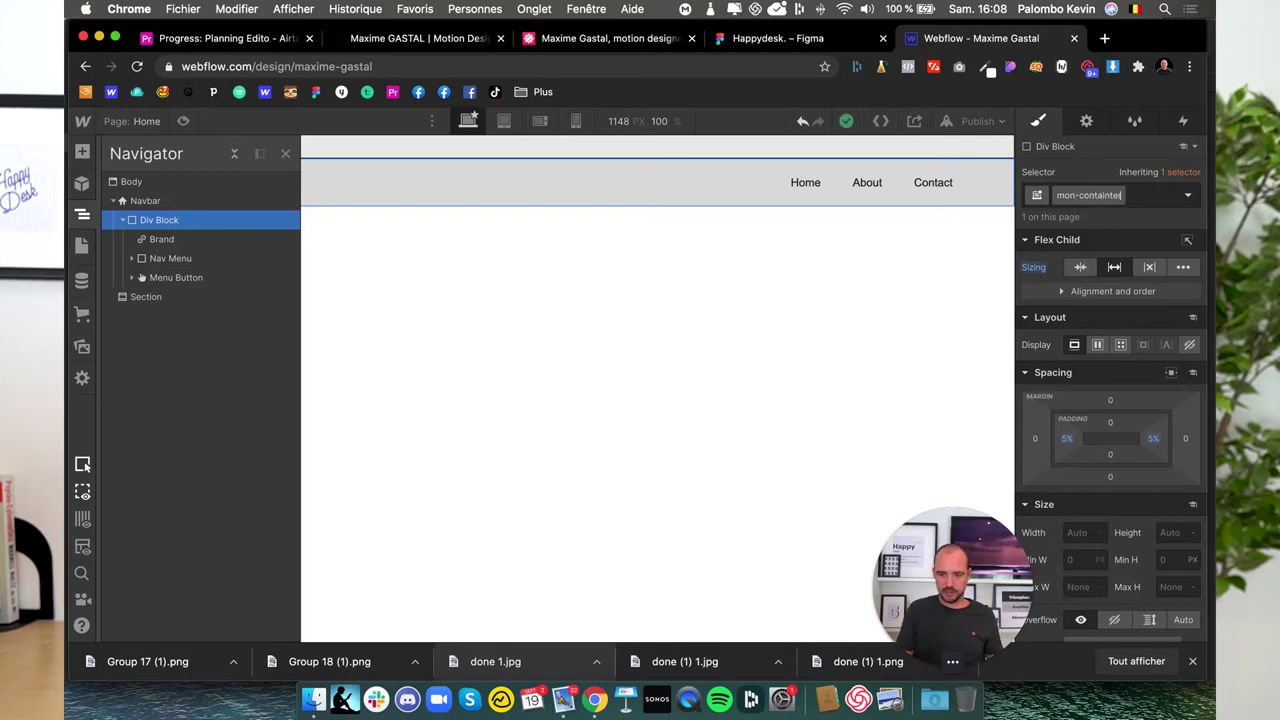
key(Return)
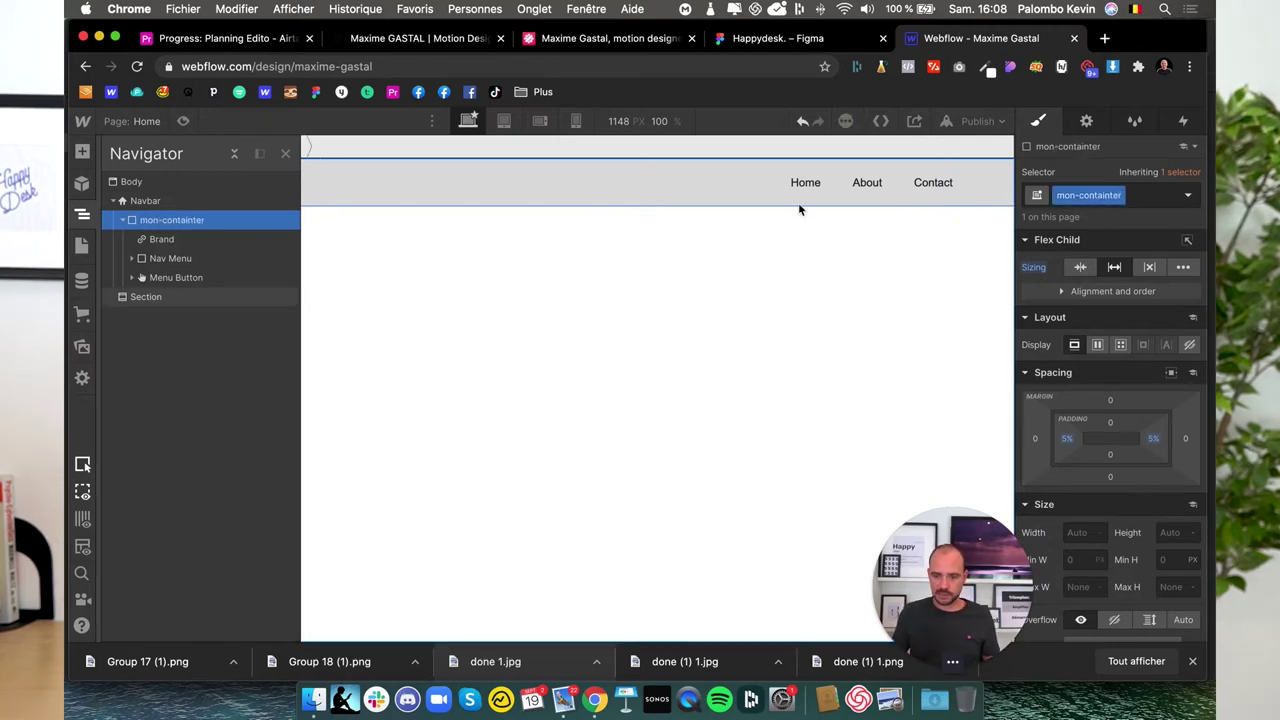
click(84, 215)
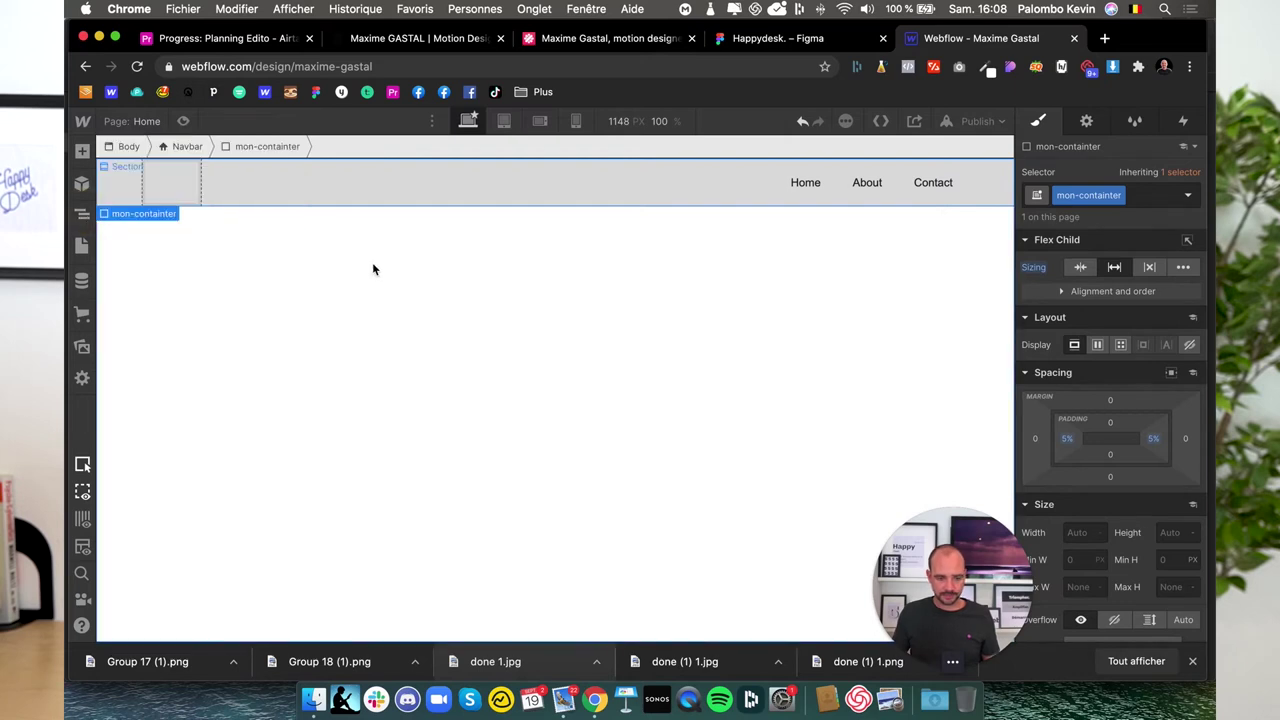
click(165, 266)
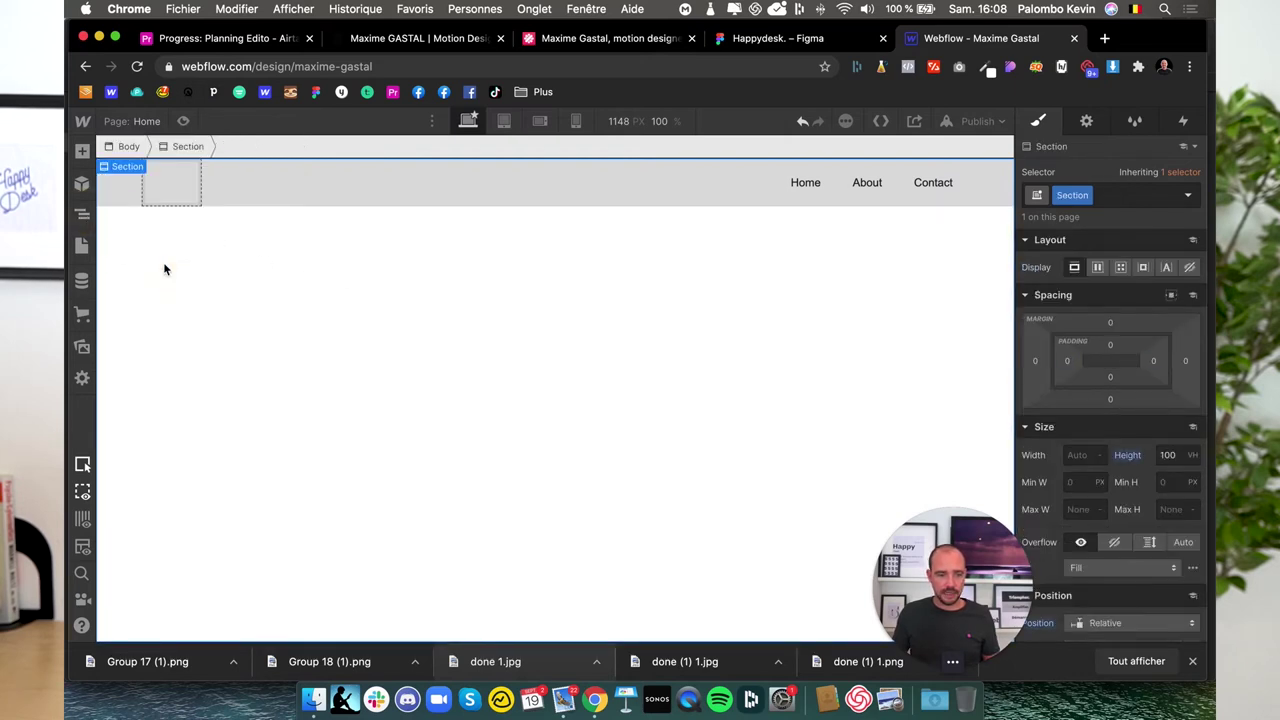
- Open the Webflow Section's background colour settings
scroll(1161, 545, down, 5)
scroll(1158, 542, down, 5)
scroll(1158, 542, down, 3)
click(1072, 414)
- Copy the 3E5CF4 fill hex from Figma's Desktop - 2 frame
click(770, 38)
click(555, 330)
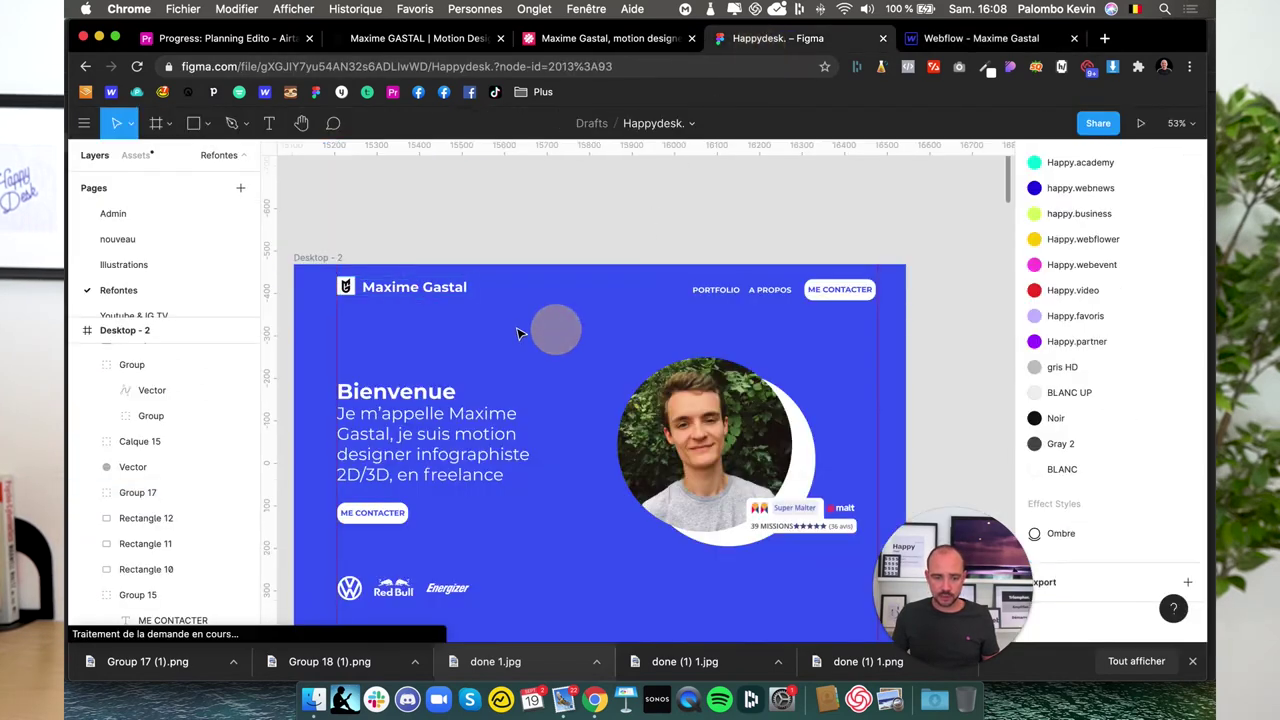
click(310, 257)
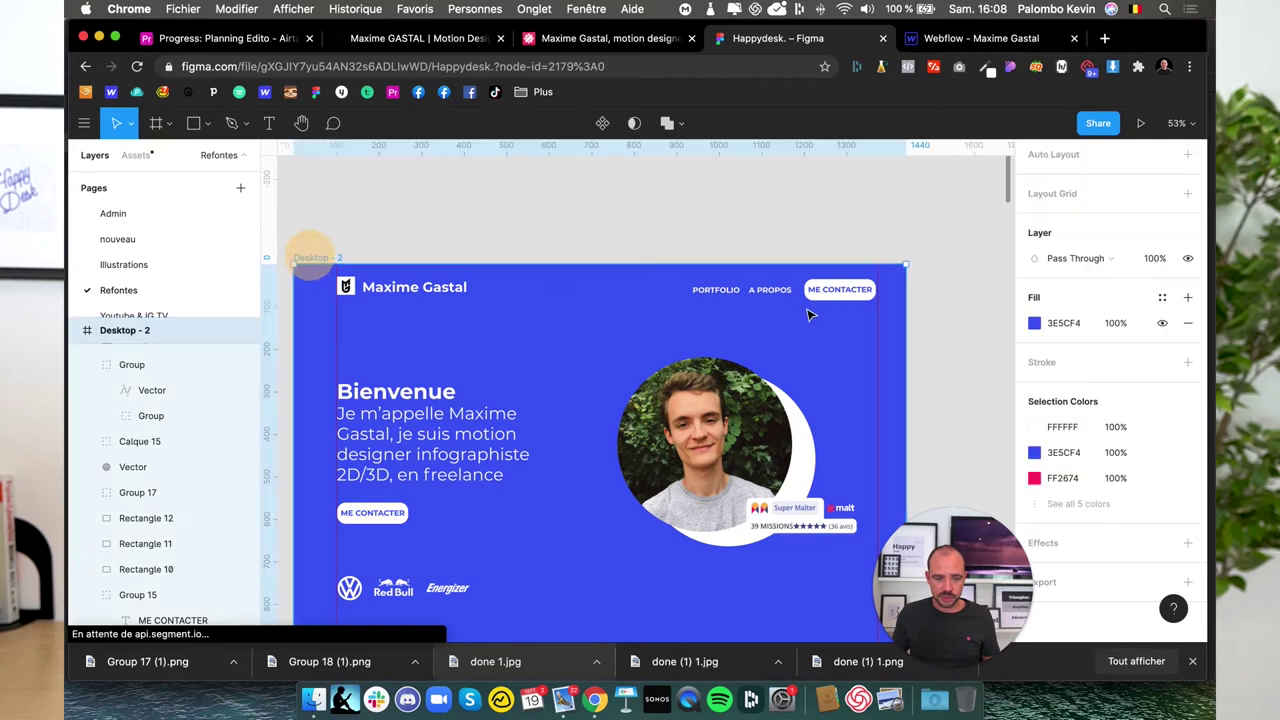
click(1070, 324)
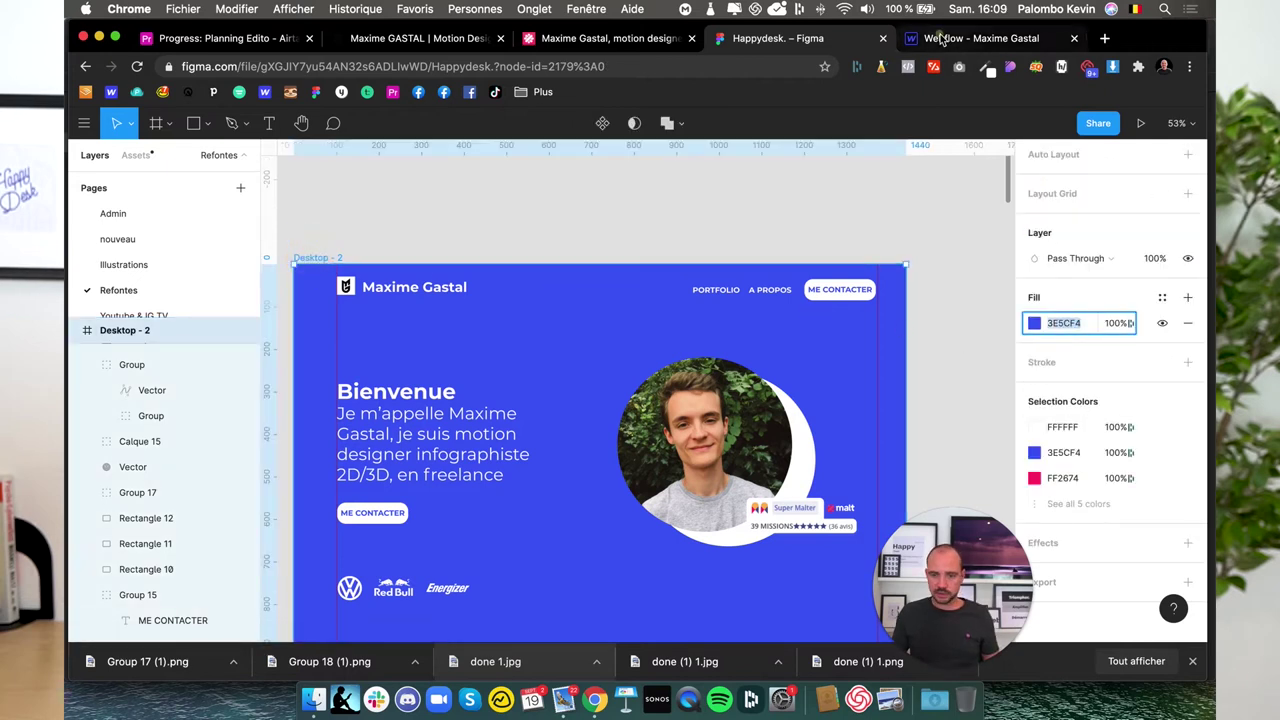
click(941, 38)
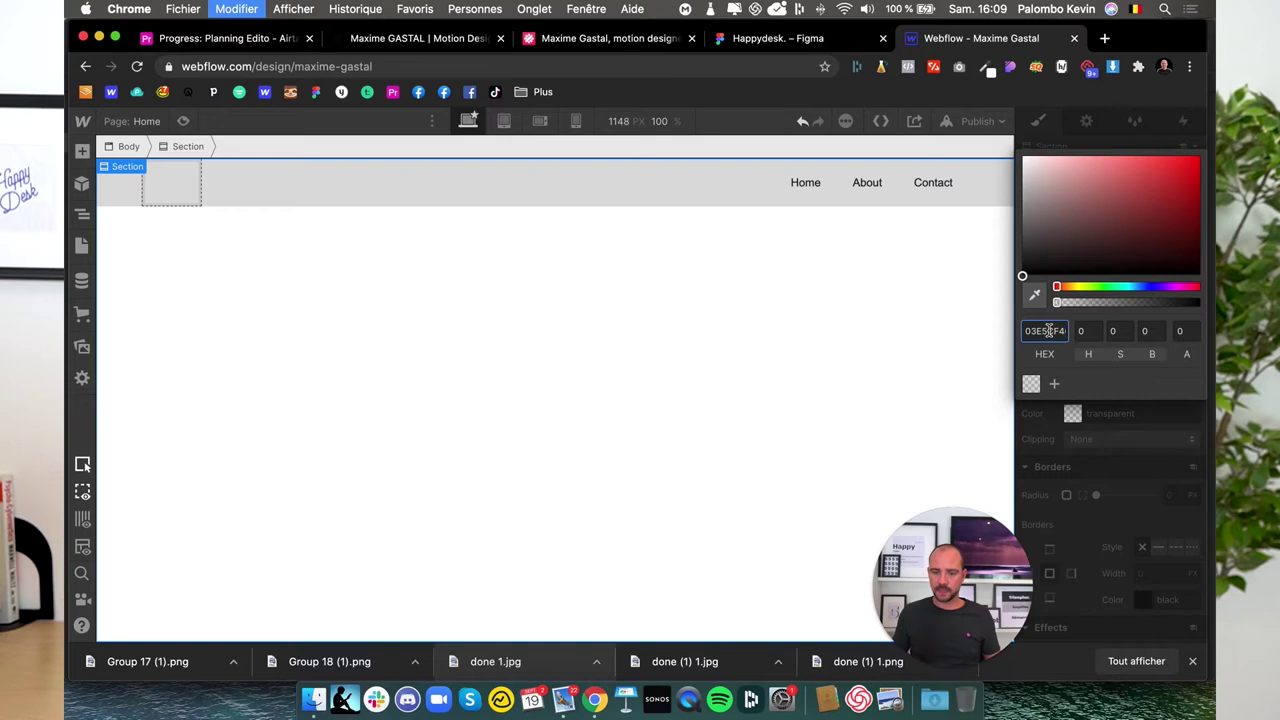
- Apply #3e5cf4 as the Section background and set the Navbar background alpha to 0
text(3E5CF4)
key(Return)
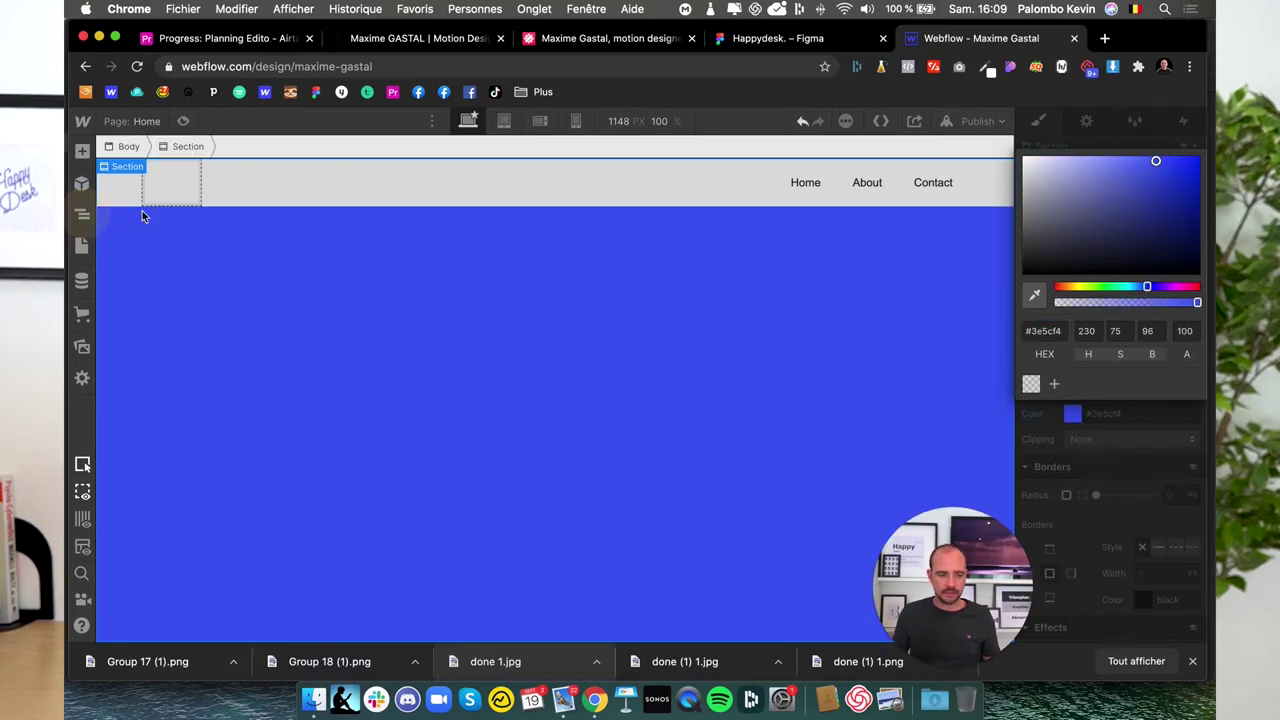
click(82, 214)
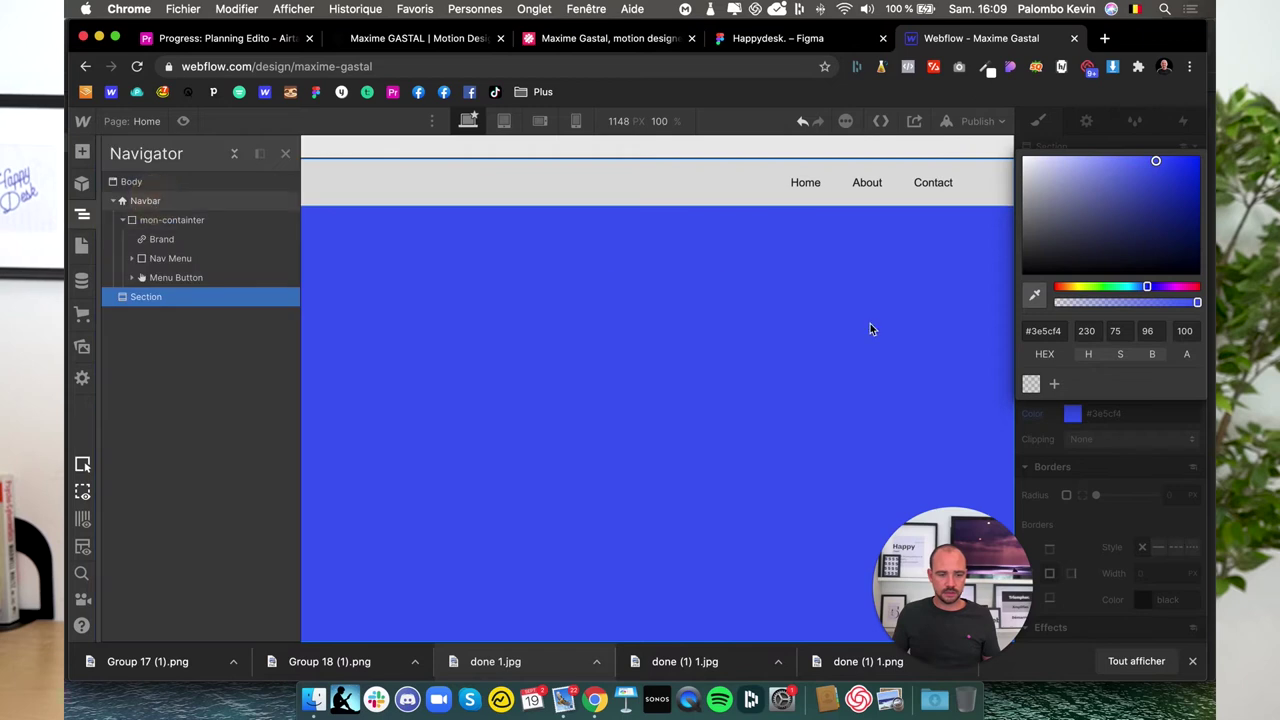
click(700, 178)
scroll(1095, 500, down, 1)
click(1074, 449)
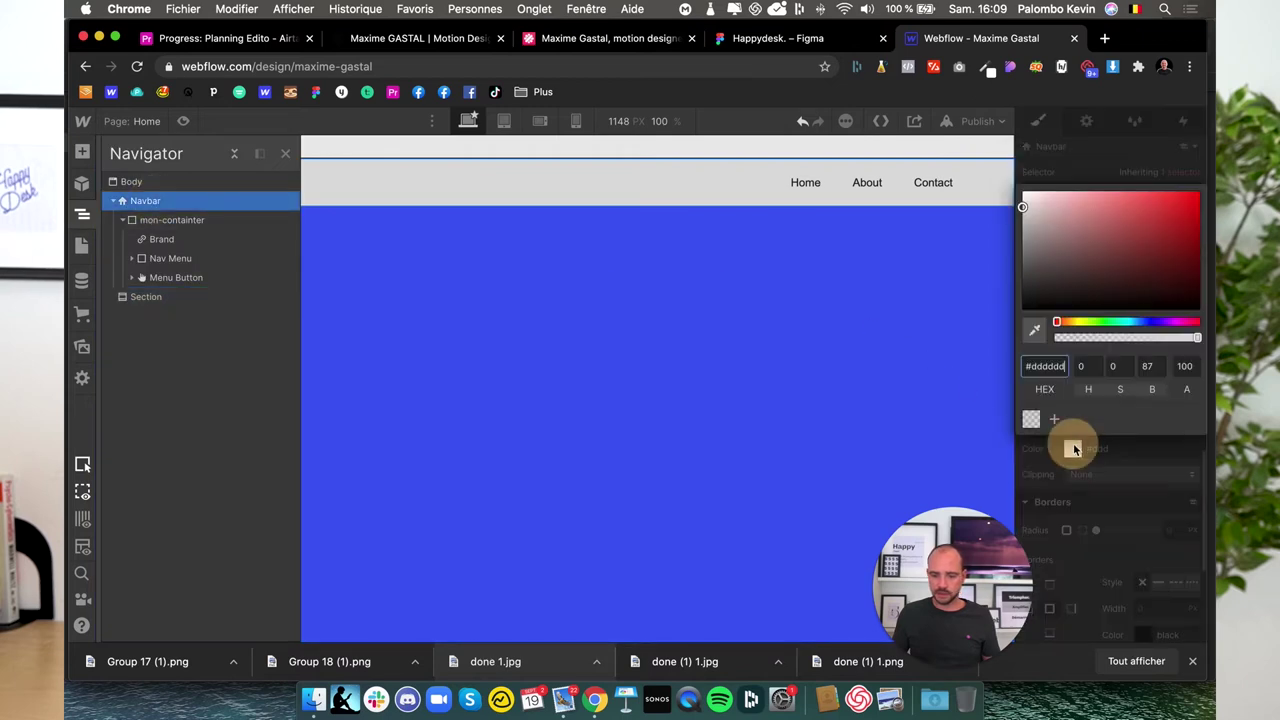
drag(1125, 336, 1049, 336)
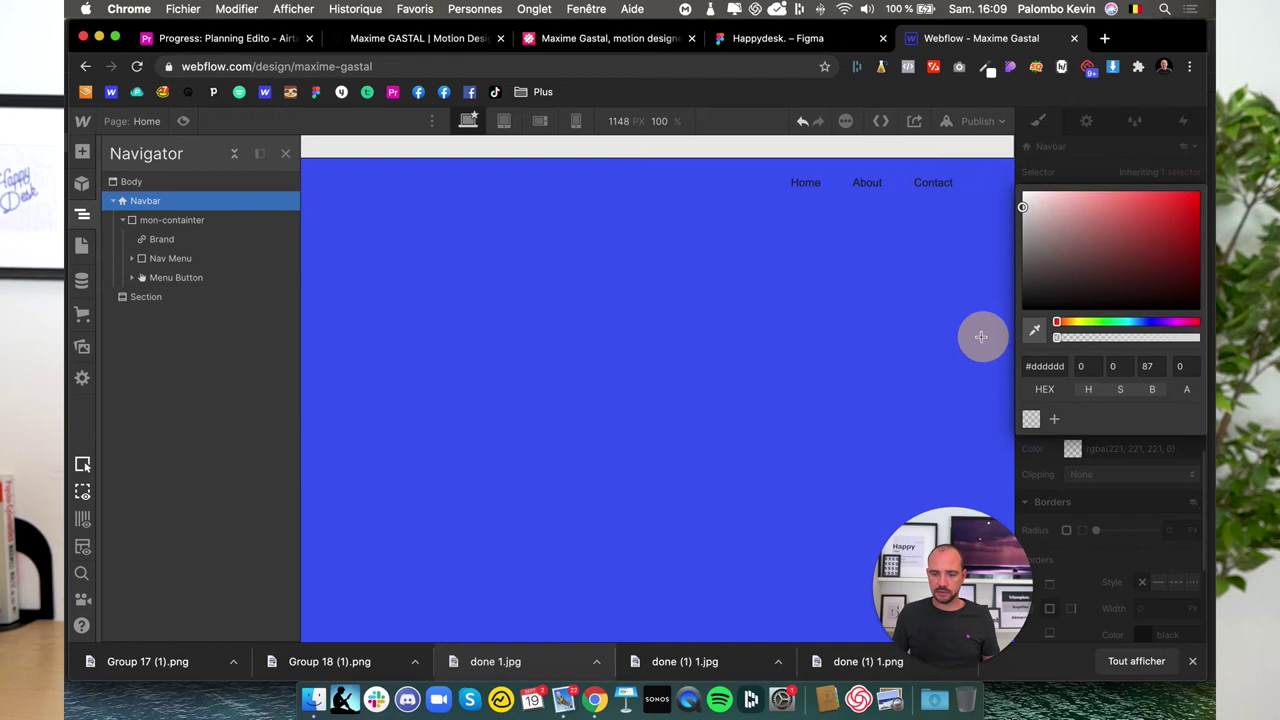
click(80, 217)
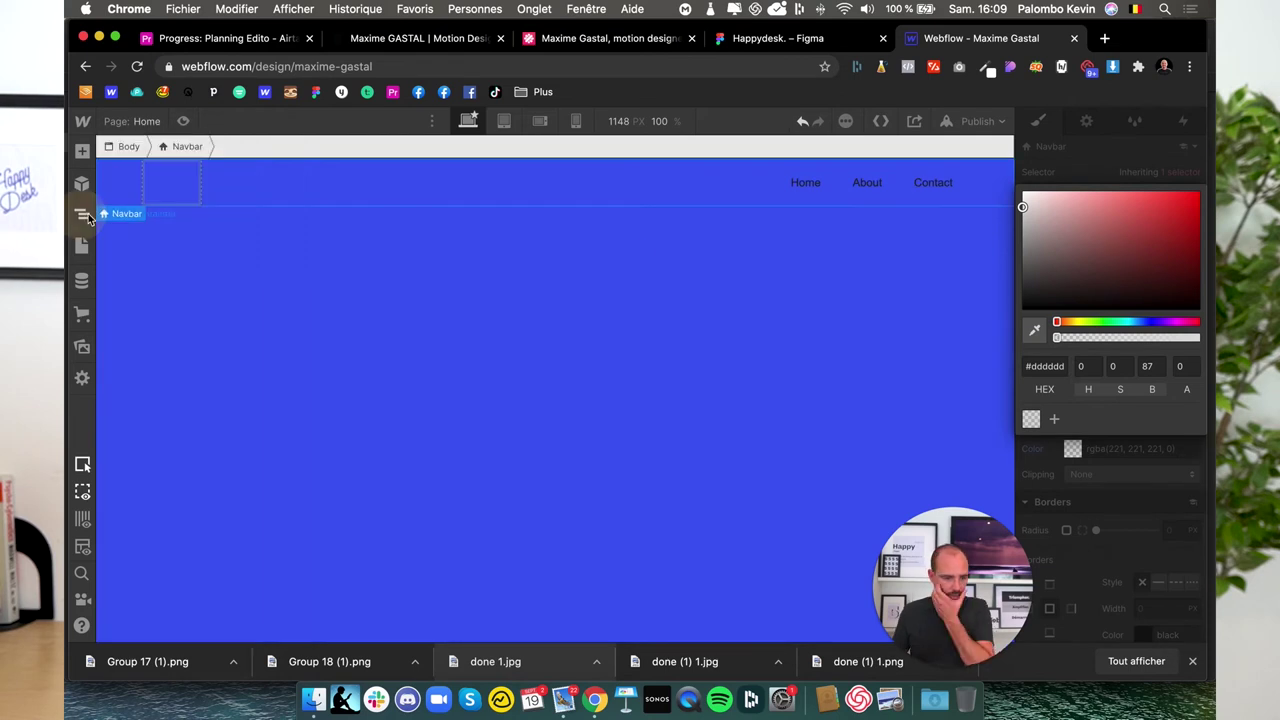
click(166, 193)
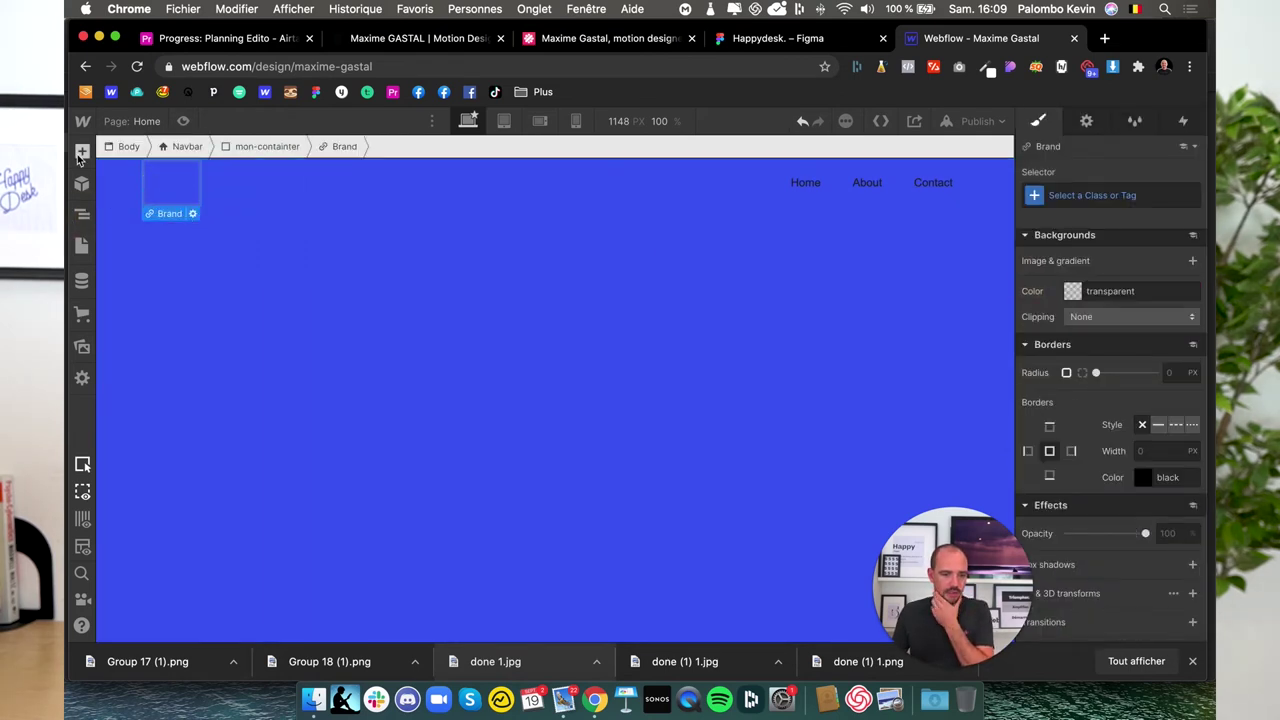
- Insert Group 17 (1).png into the Brand link, shrunk to 157 px and marked HiDPI
click(82, 151)
scroll(186, 498, down, 5)
scroll(186, 498, down, 2)
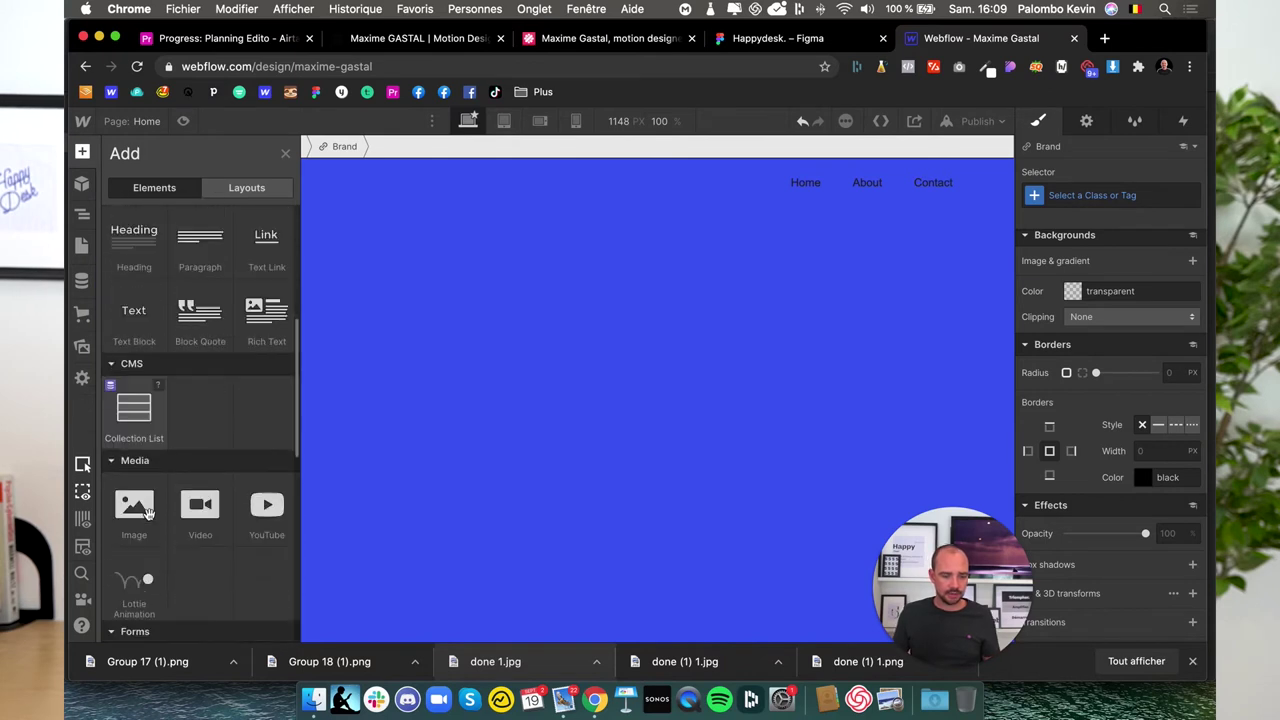
scroll(186, 498, down, 1)
click(134, 482)
click(280, 219)
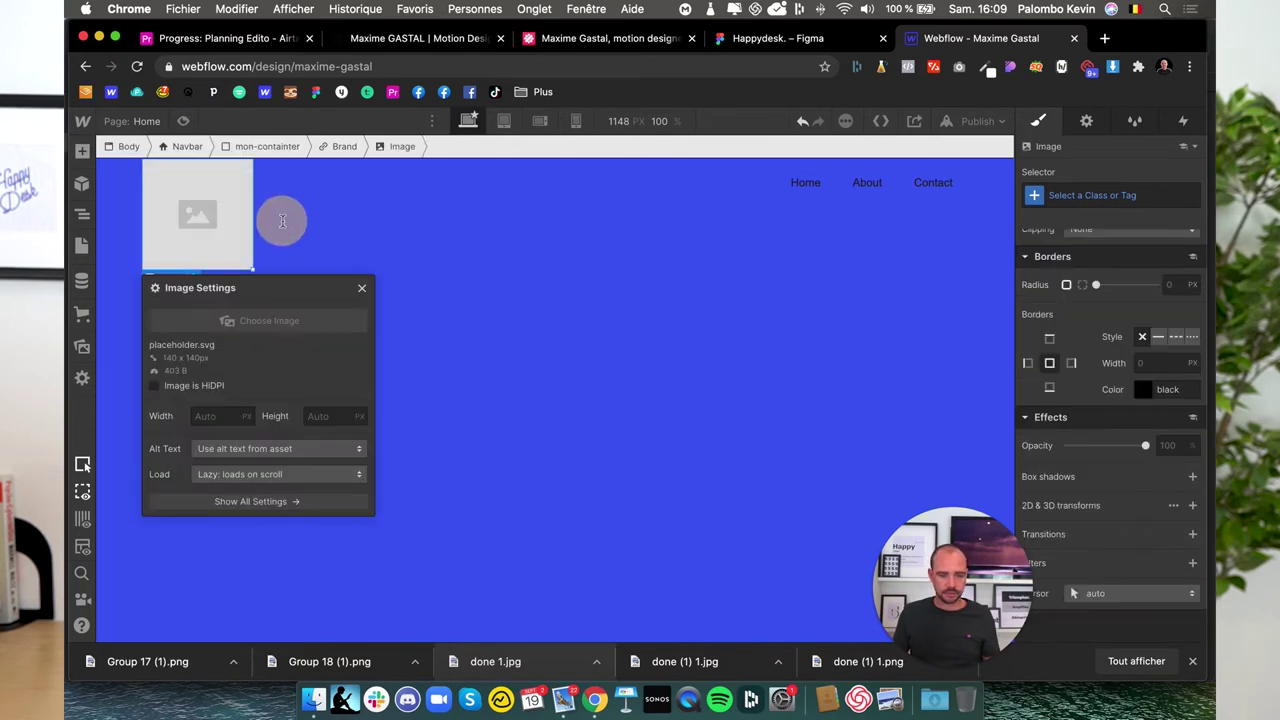
click(131, 281)
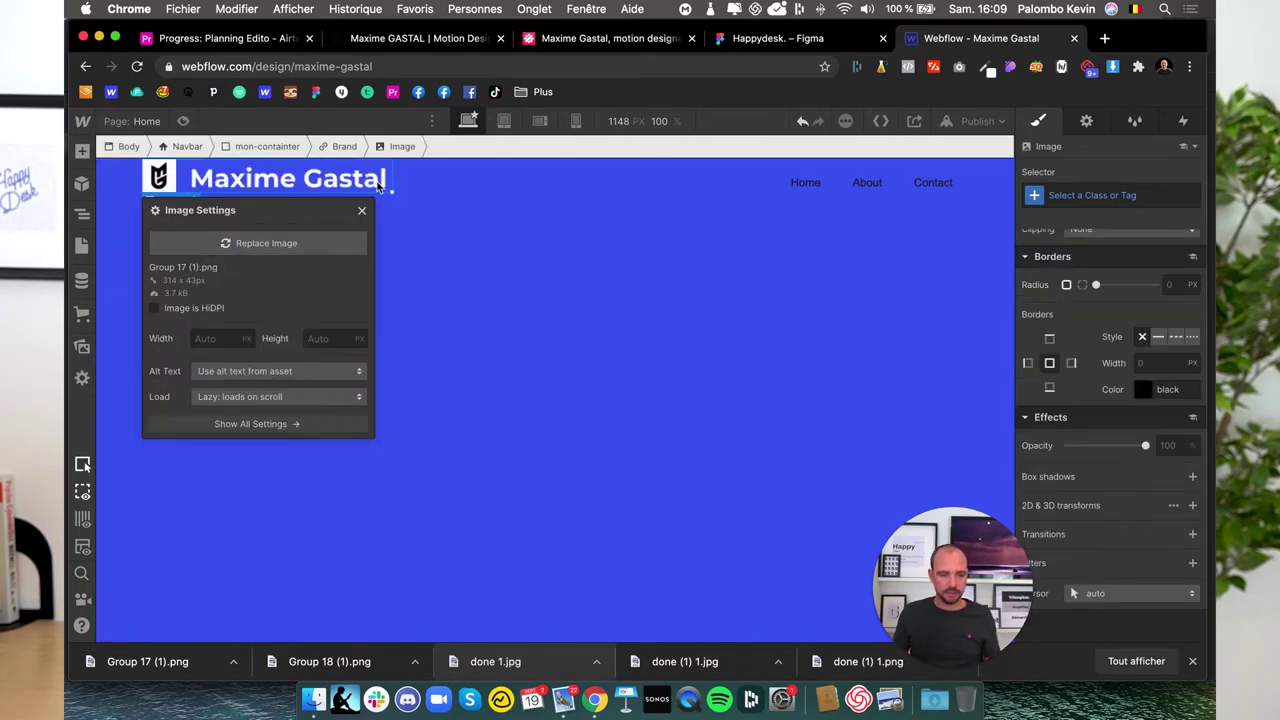
drag(392, 191, 298, 178)
click(157, 297)
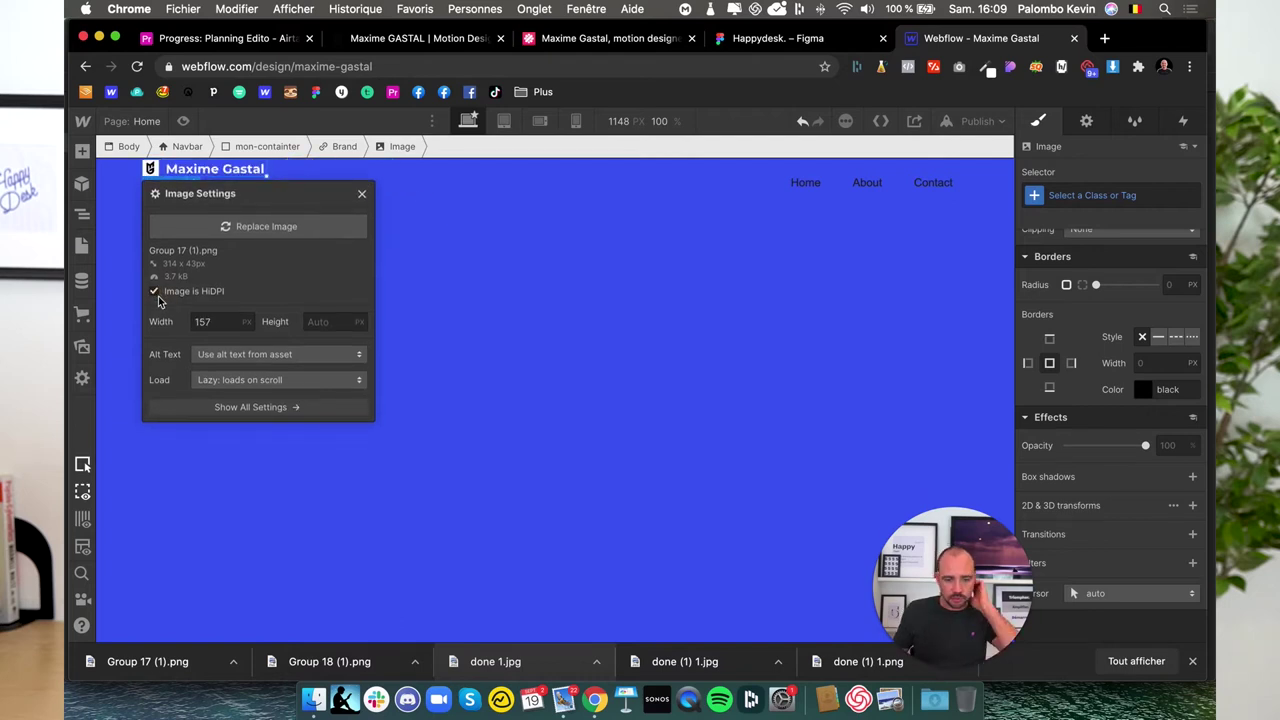
click(443, 266)
- Select the mon-containter block and the Brand link from the Navigator
click(285, 171)
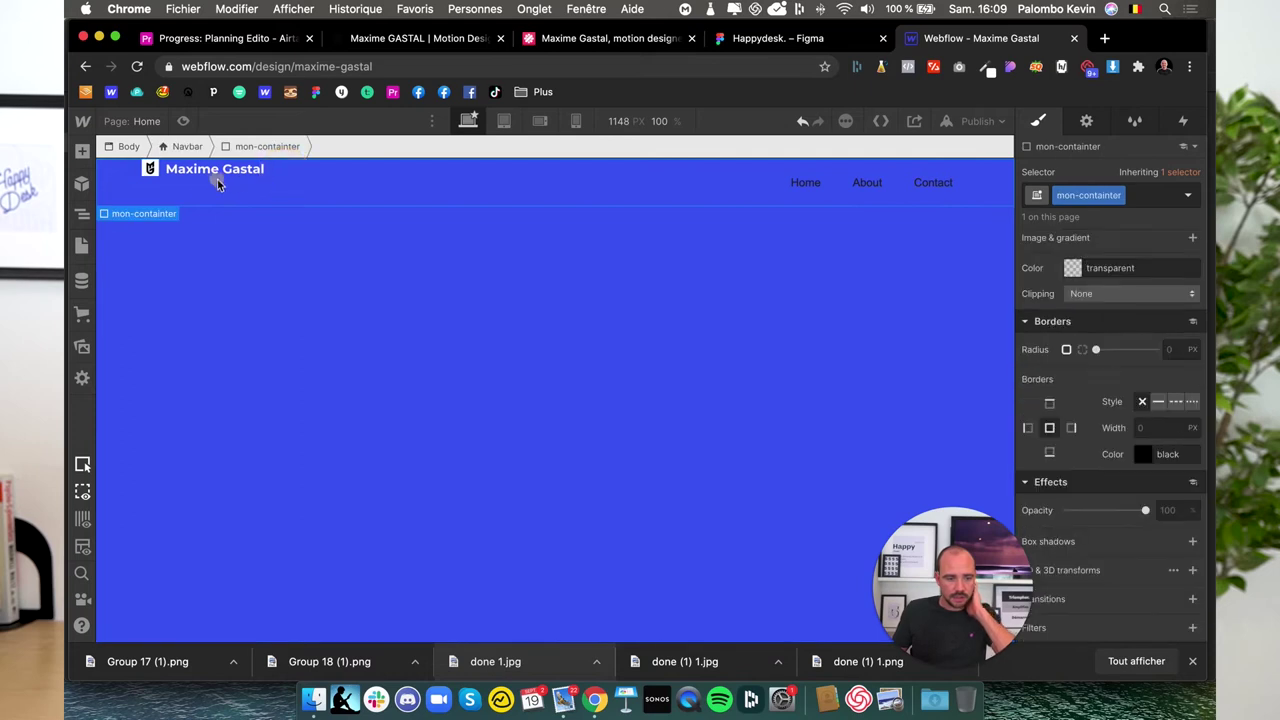
click(82, 216)
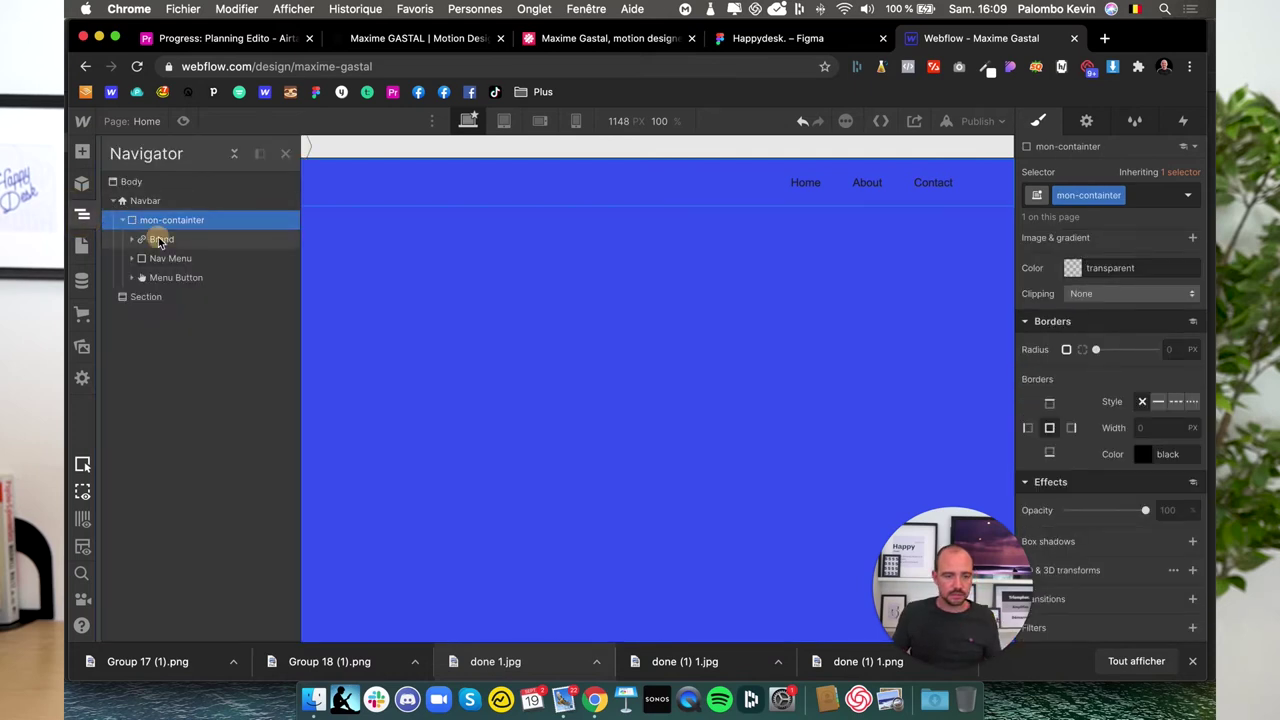
click(160, 243)
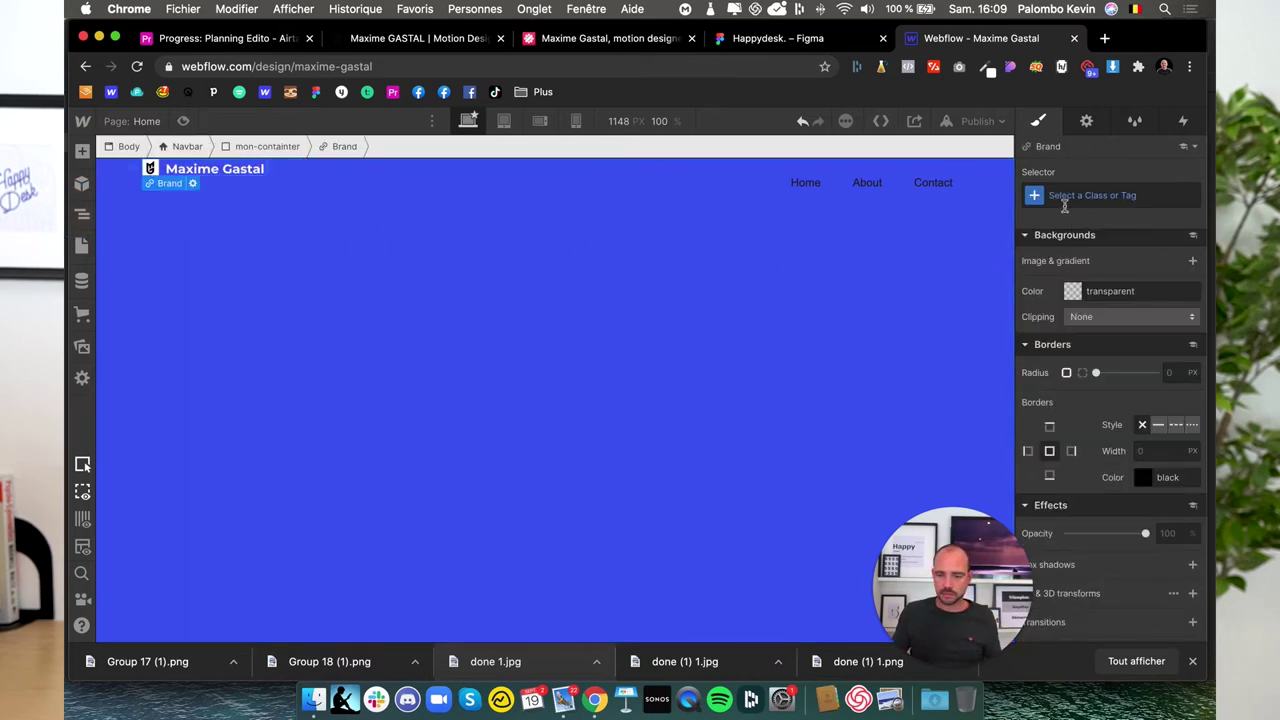
click(110, 190)
- Delete the Contact and About nav links and rename Home to PORTFOLIO
click(812, 187)
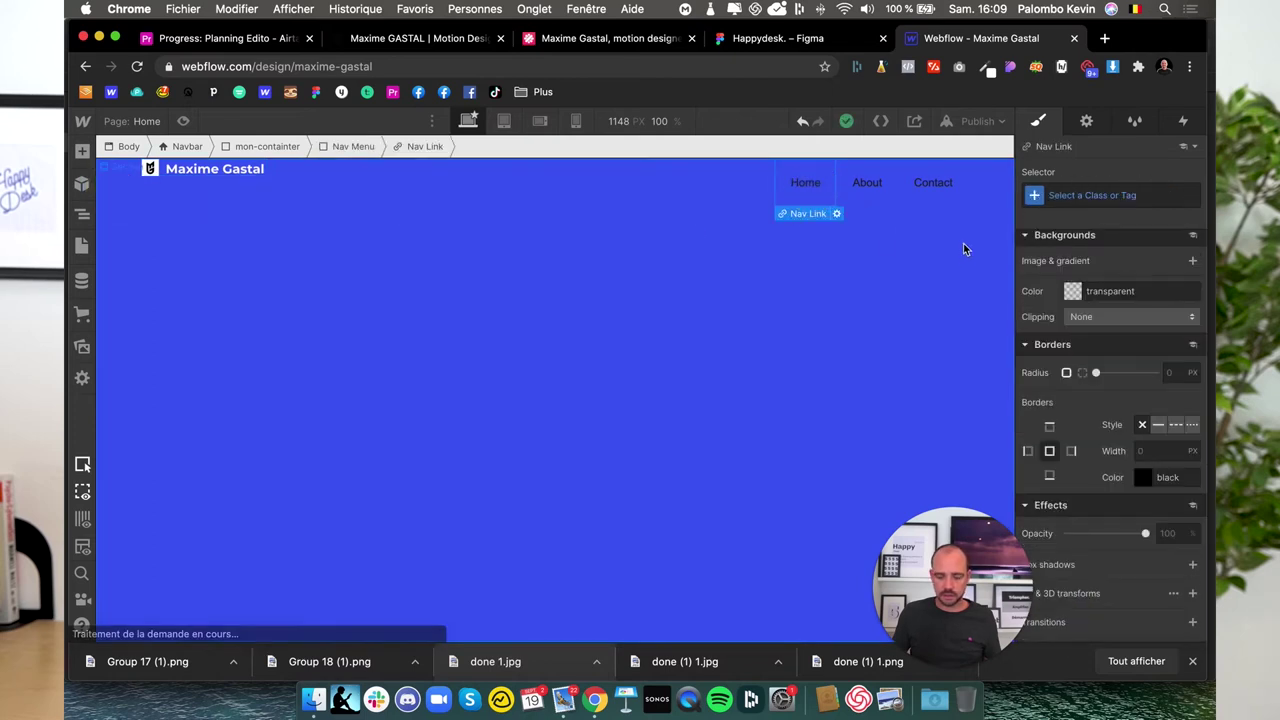
click(933, 184)
key(Delete)
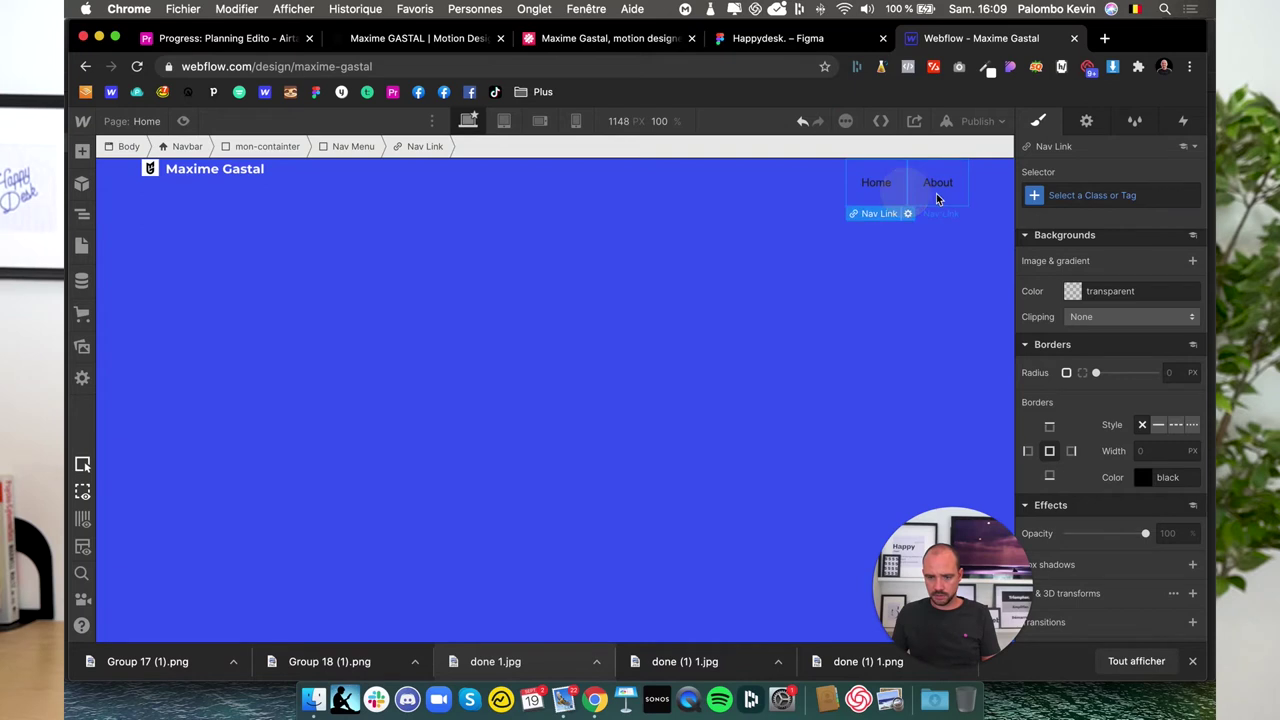
key(Delete)
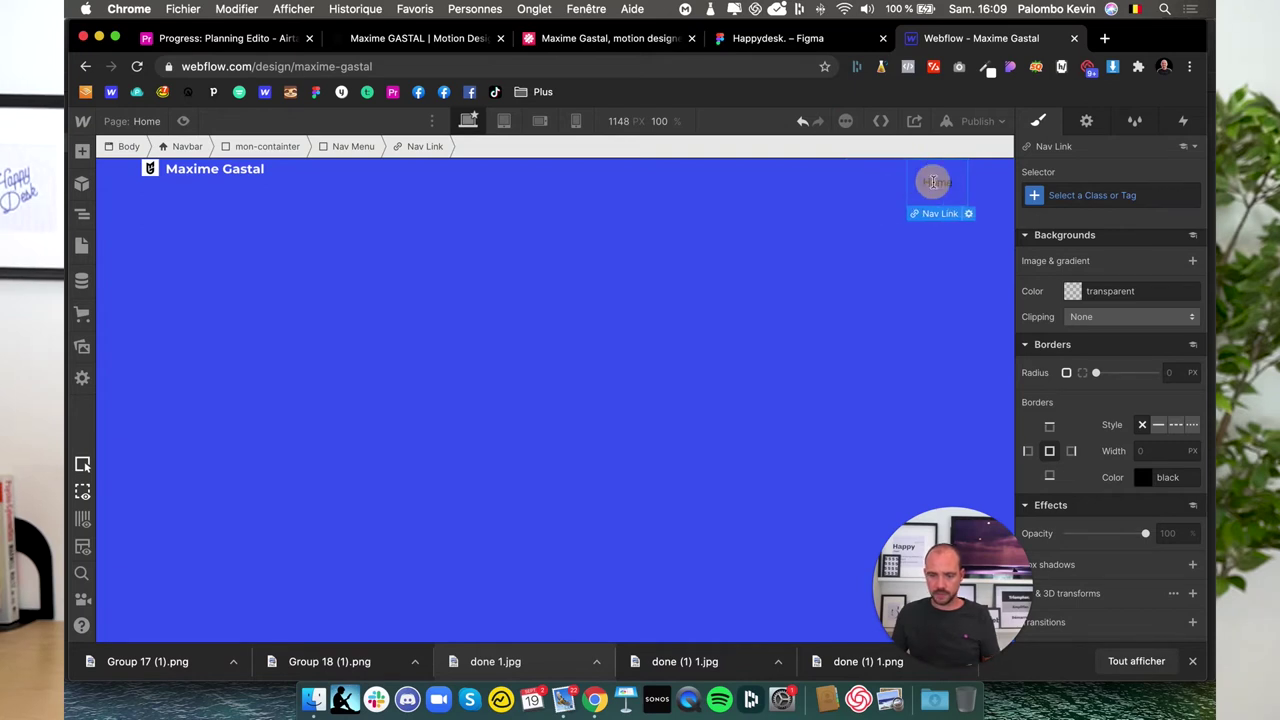
double_click(935, 184)
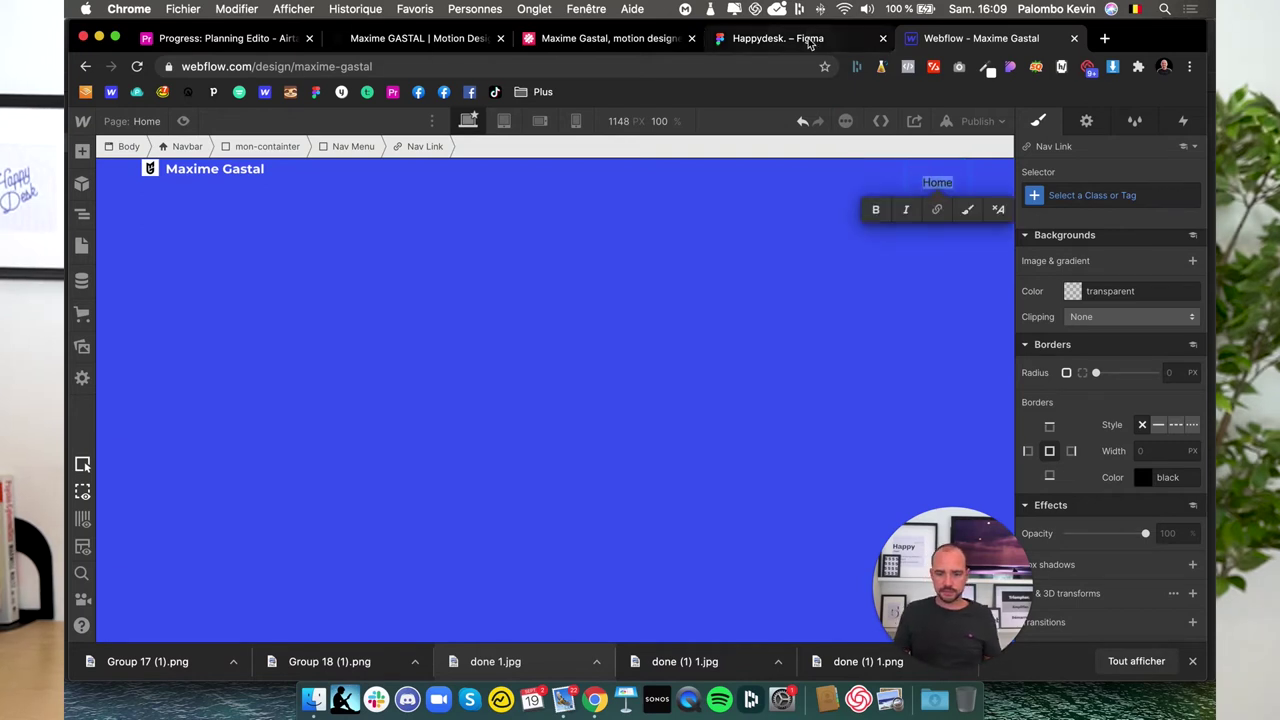
click(800, 38)
click(945, 40)
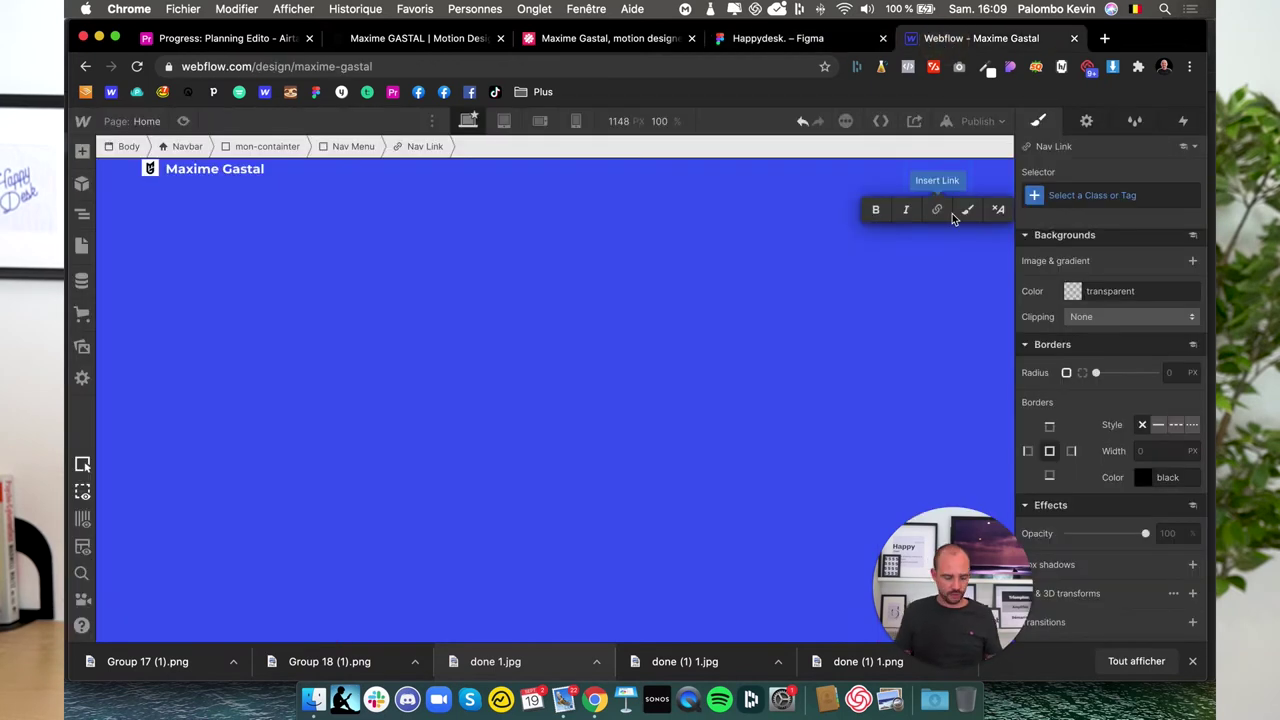
text(PORTFOLIO)
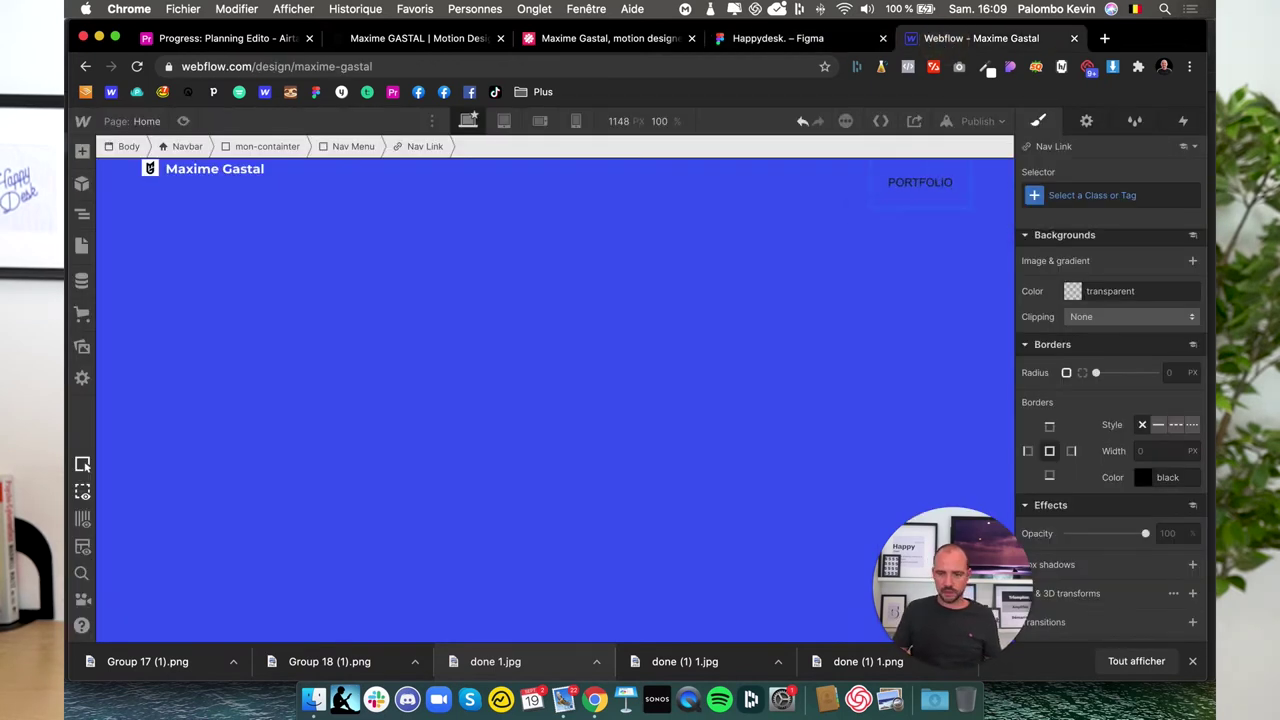
- Start a new style class on the PORTFOLIO link, typing the lien-menu name
click(916, 258)
click(927, 180)
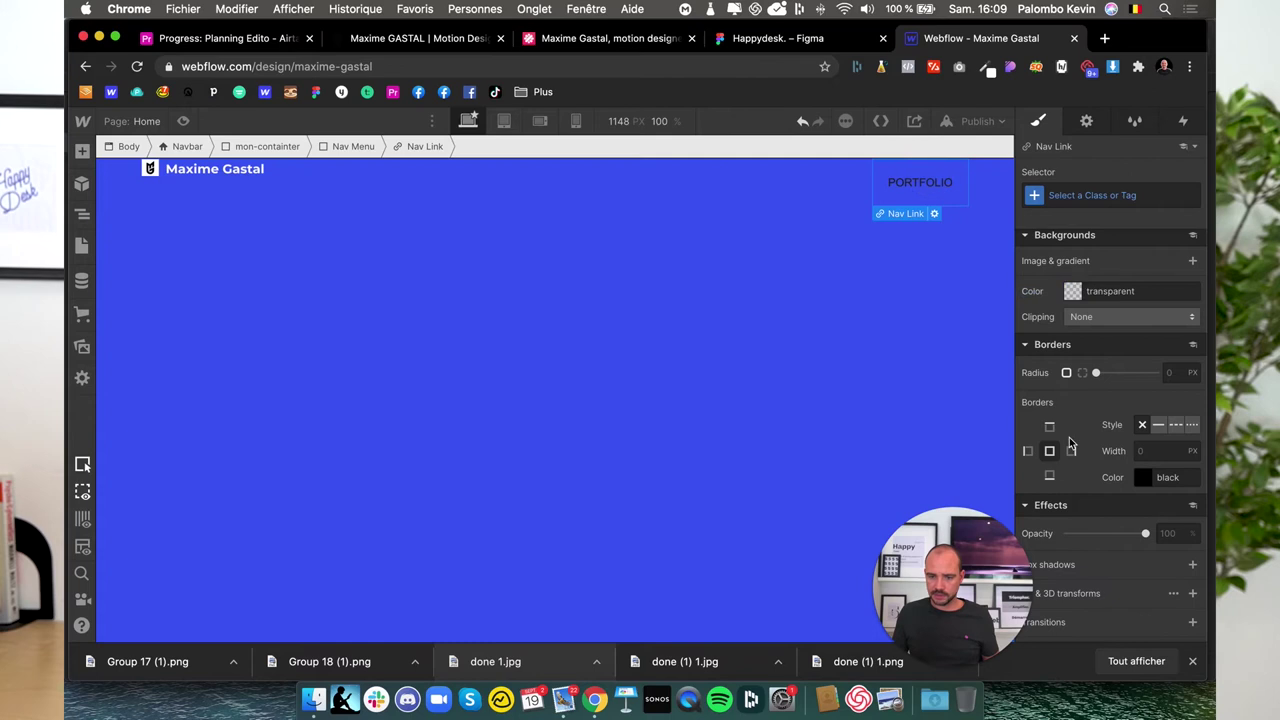
scroll(1099, 260, up, 5)
click(1080, 195)
text(MENU)
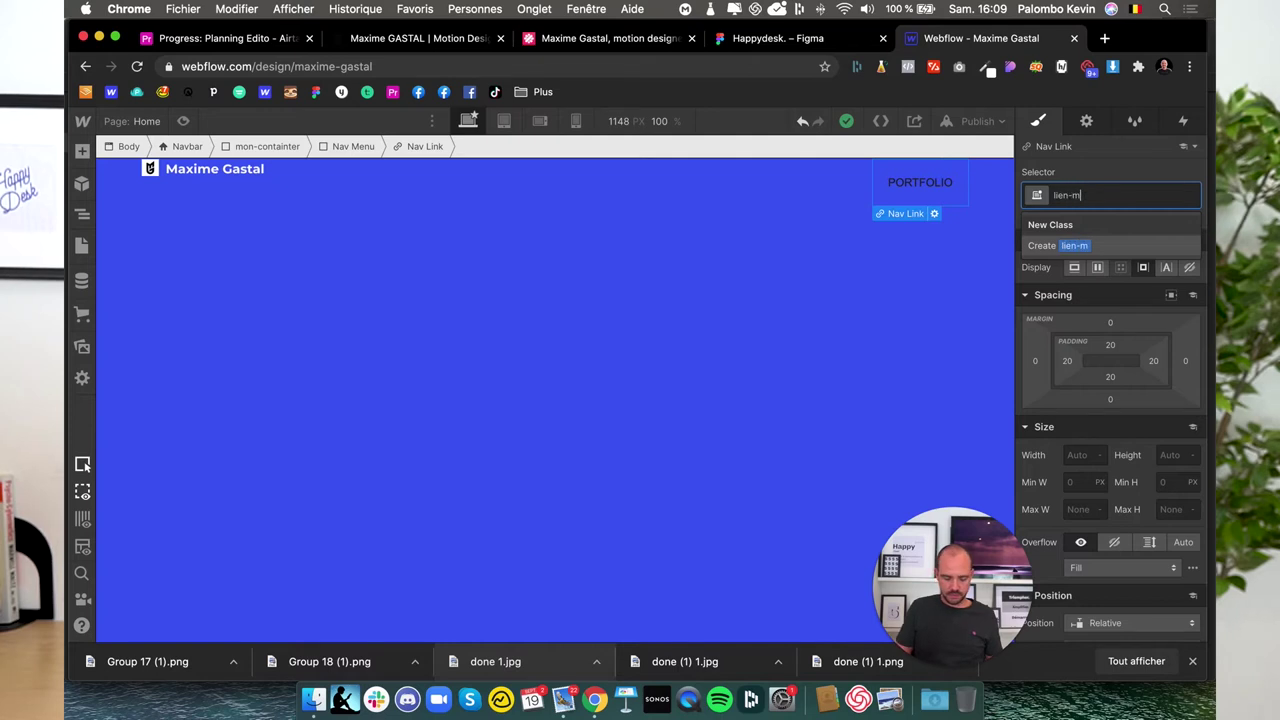
- Create the lien-menu class with white text, Montserrat font and 600 Semi Bold weight
key(Return)
scroll(1129, 429, down, 5)
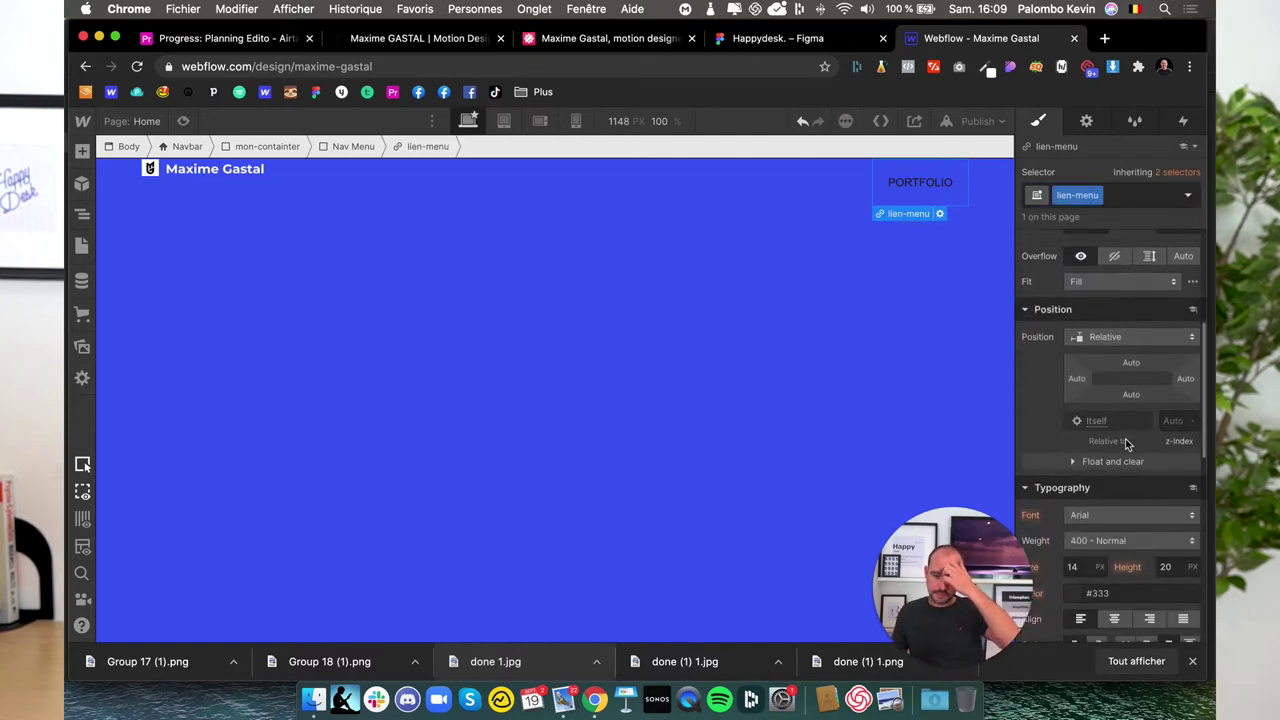
scroll(1125, 438, down, 2)
scroll(1100, 455, down, 2)
click(1071, 454)
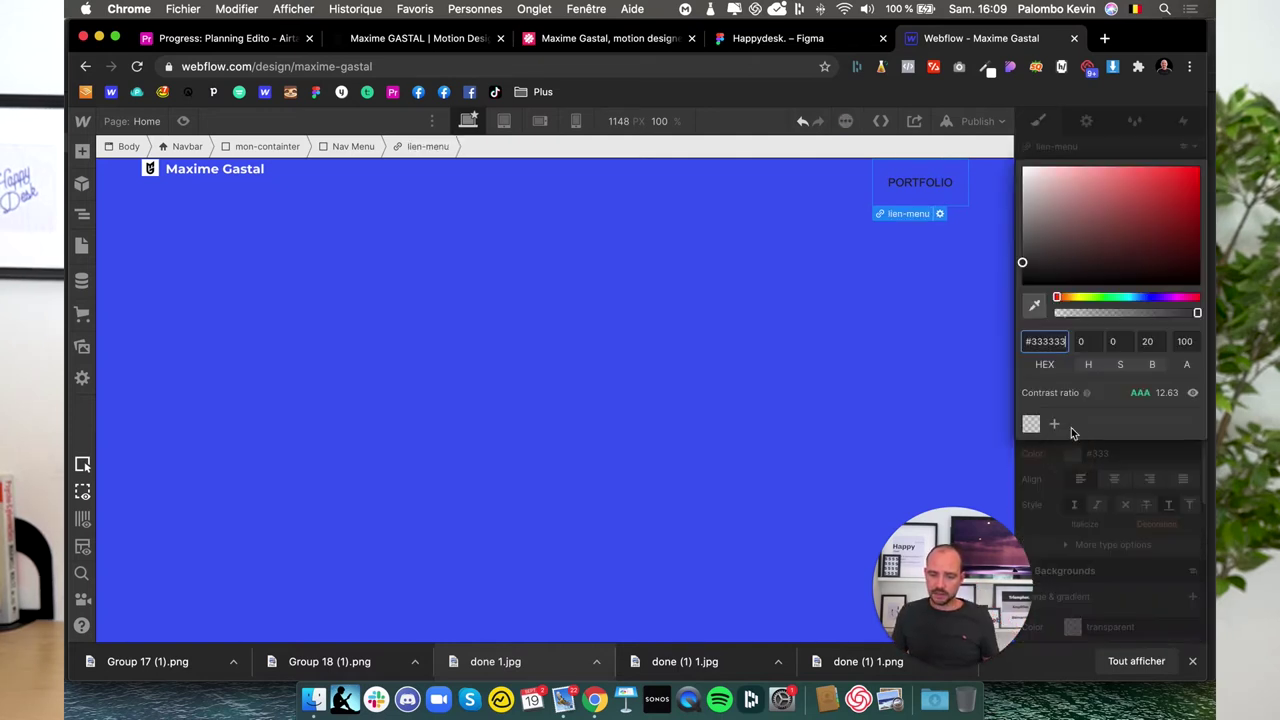
drag(1030, 225, 975, 125)
click(1114, 573)
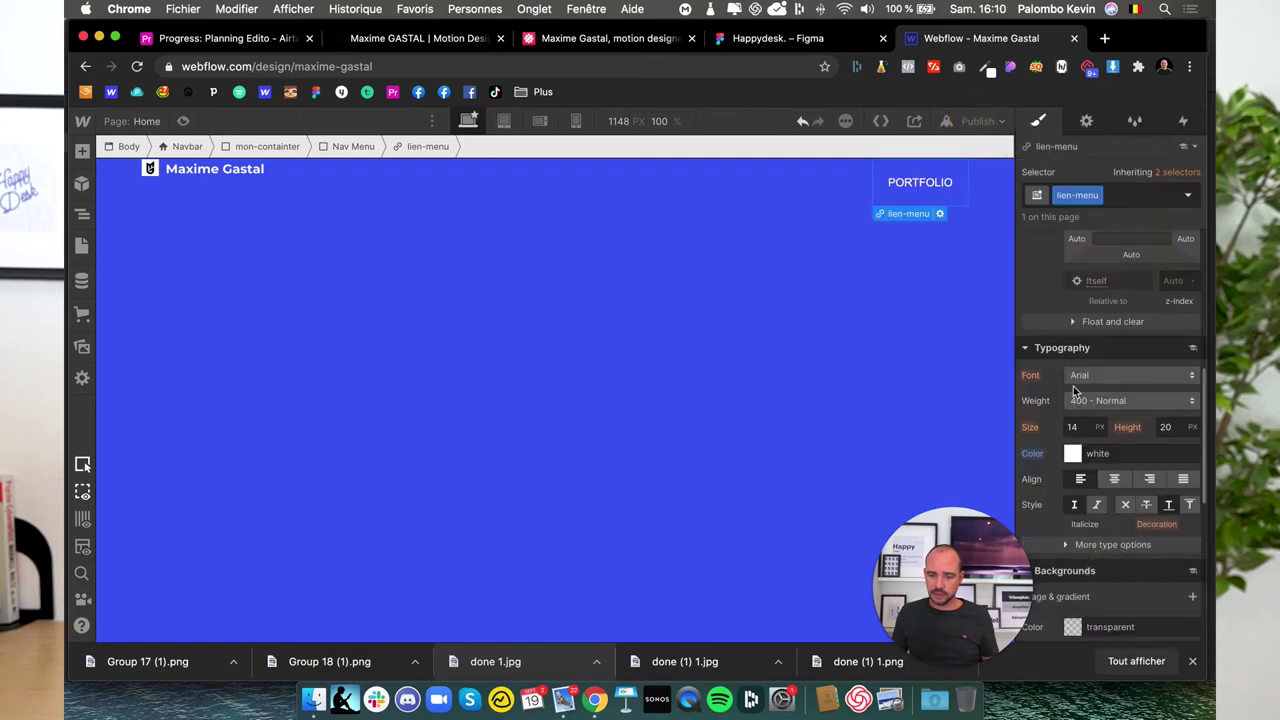
click(1104, 377)
click(1088, 374)
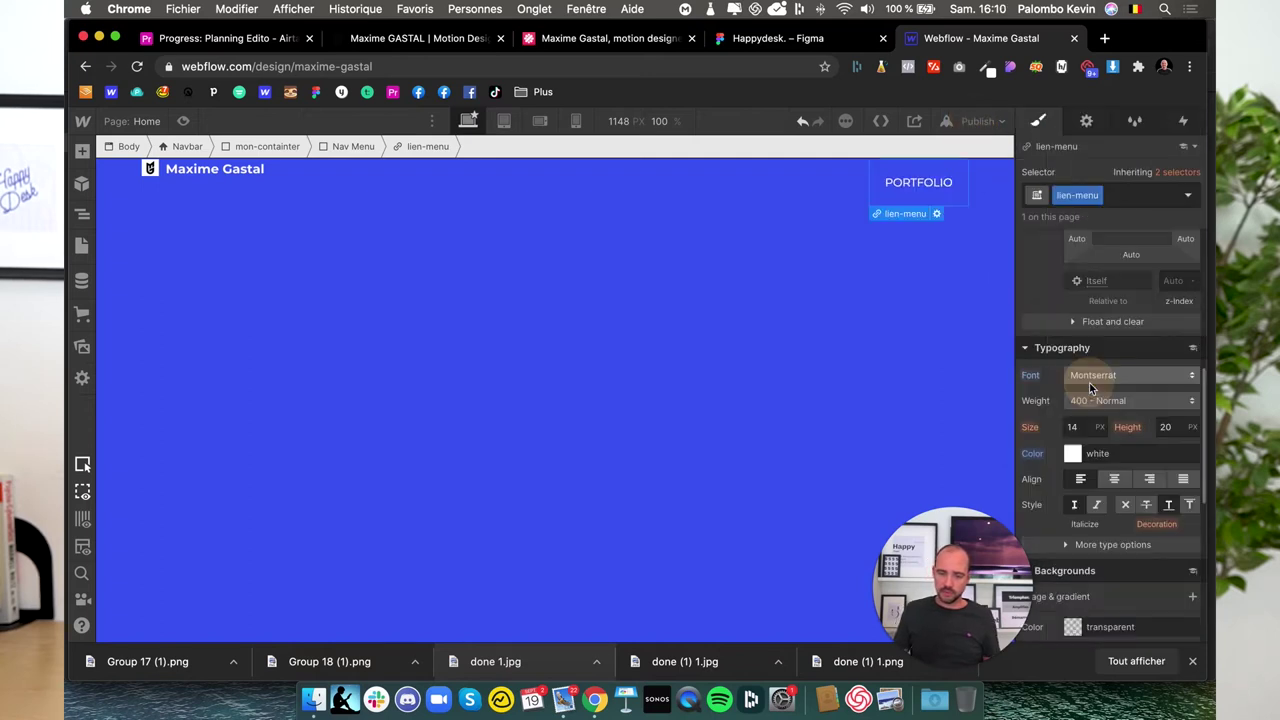
click(1095, 400)
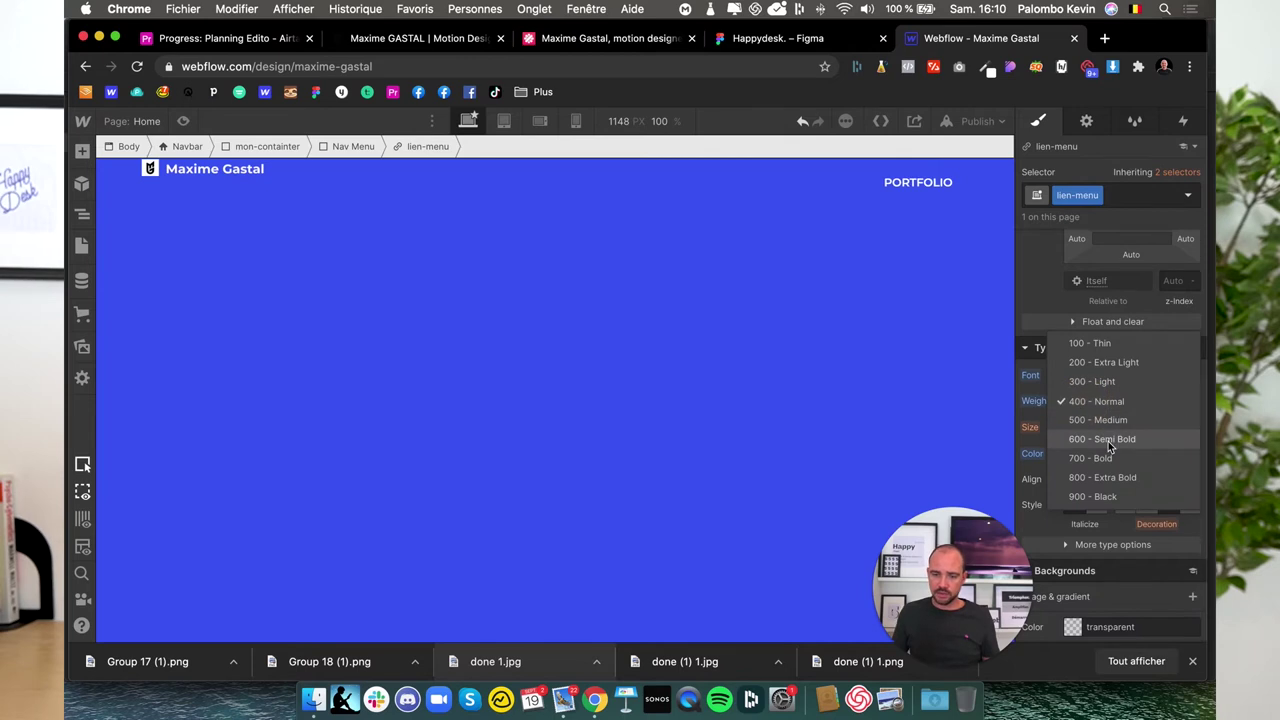
click(1106, 440)
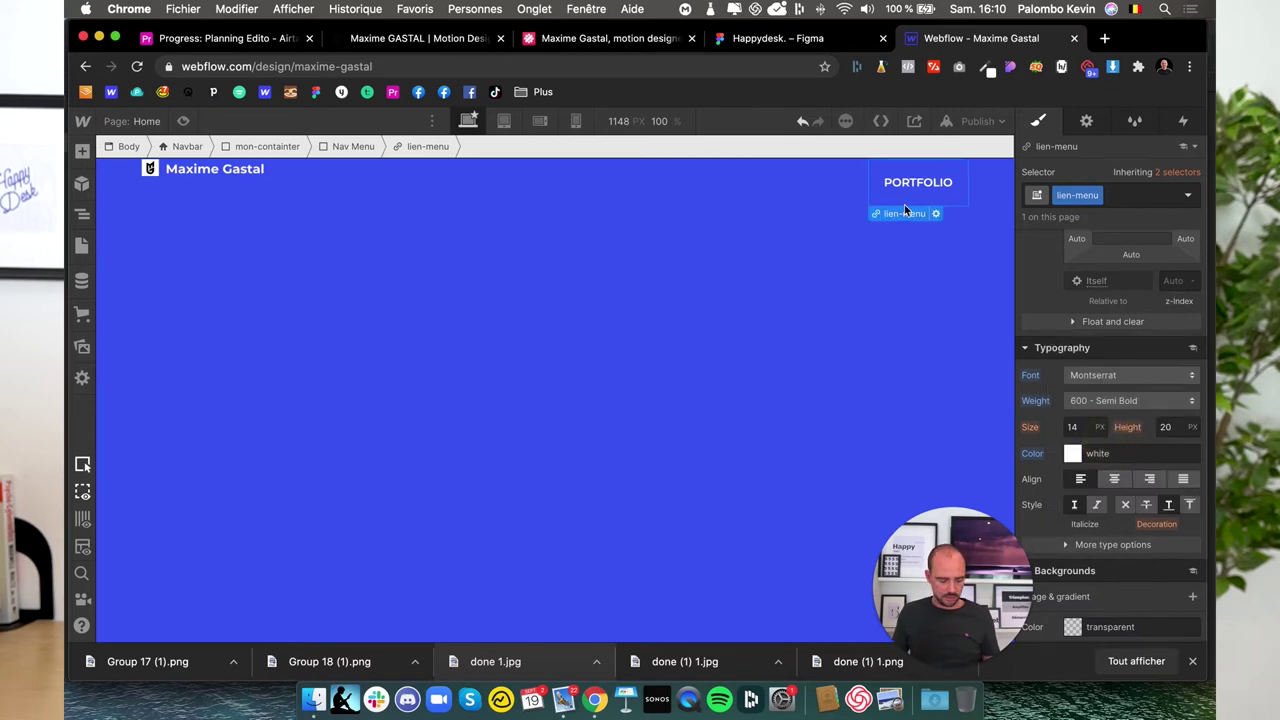
- Duplicate the PORTFOLIO link and rename the copy to à propos
key(super+d)
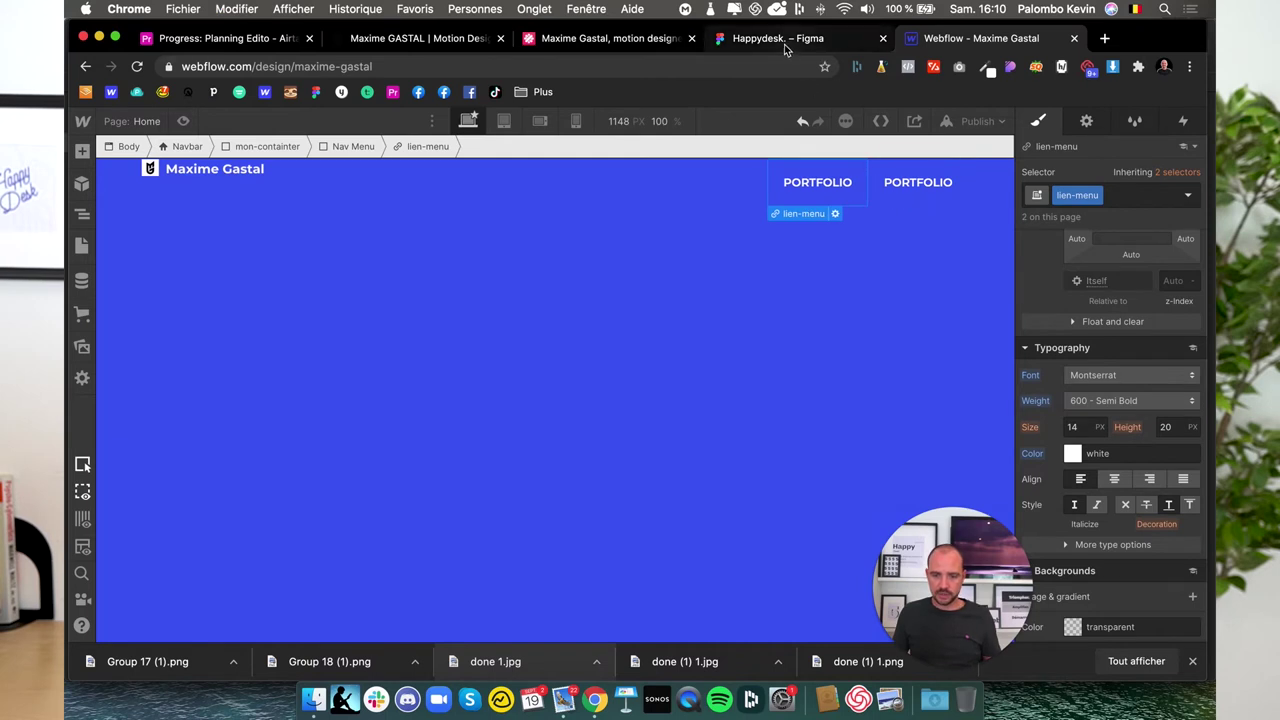
click(783, 40)
click(985, 42)
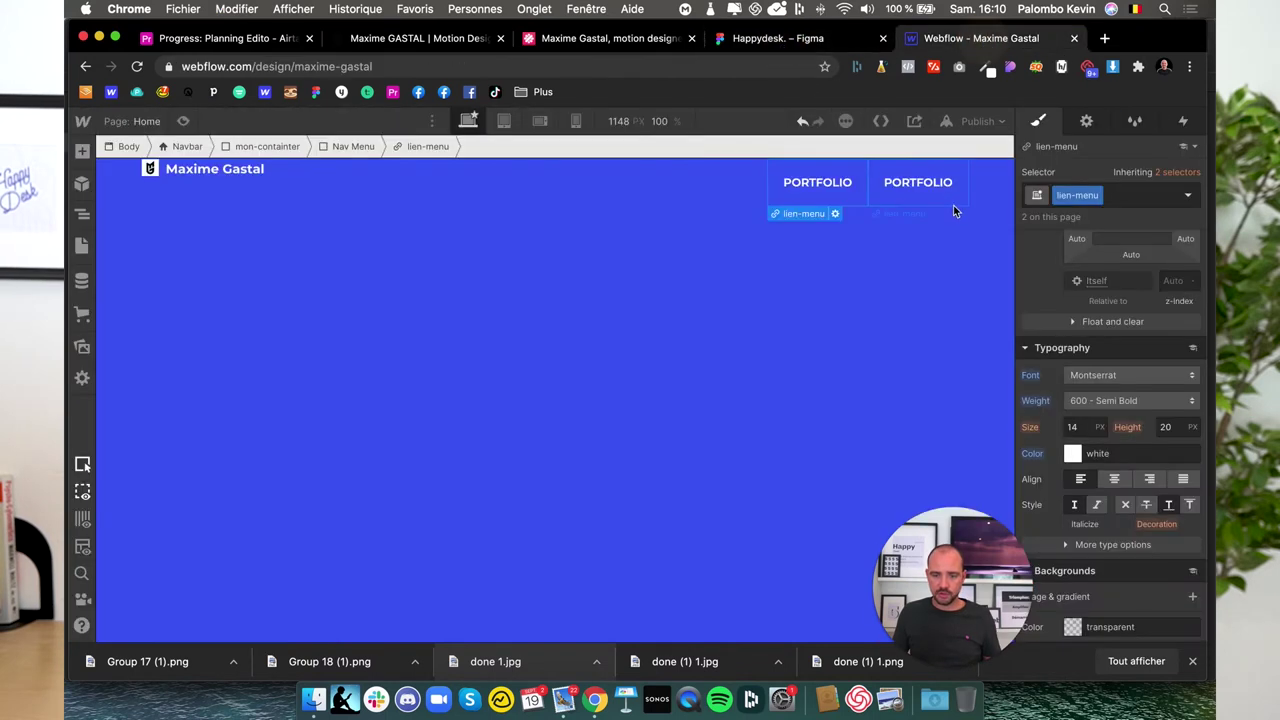
double_click(910, 187)
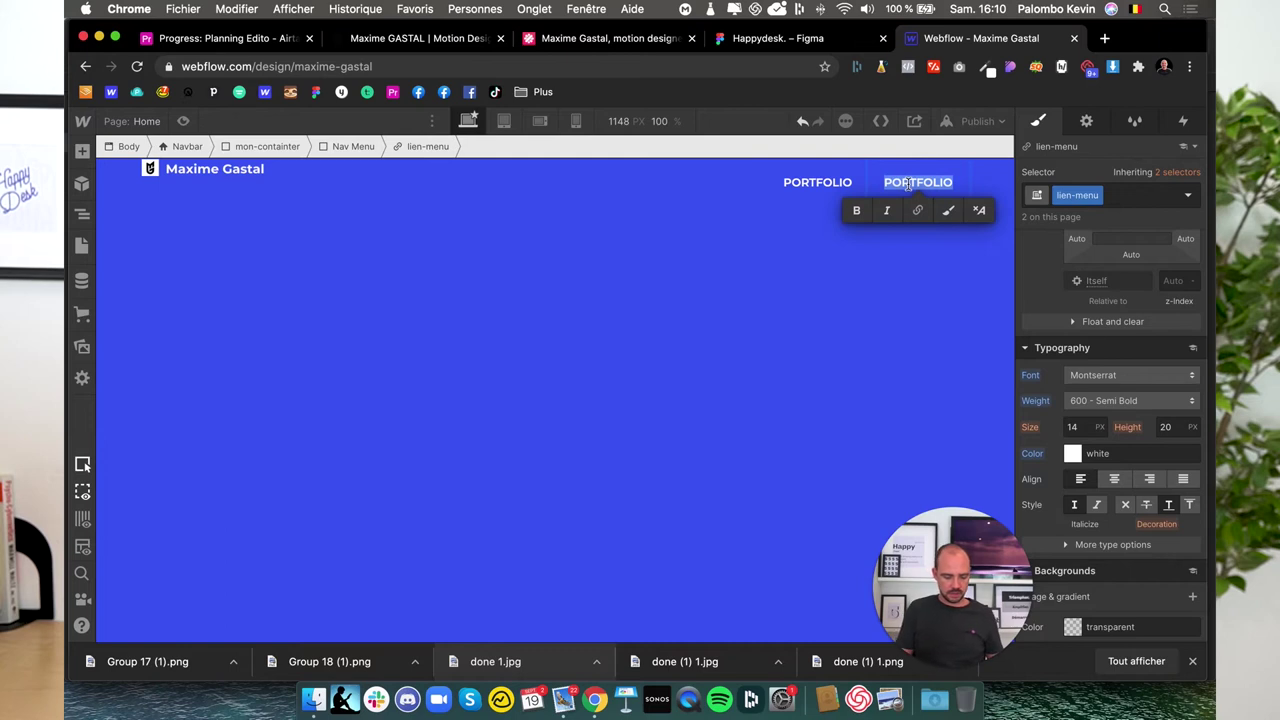
text(a)
text(ropos)
click(889, 269)
- Make the menu link text uppercase
click(920, 183)
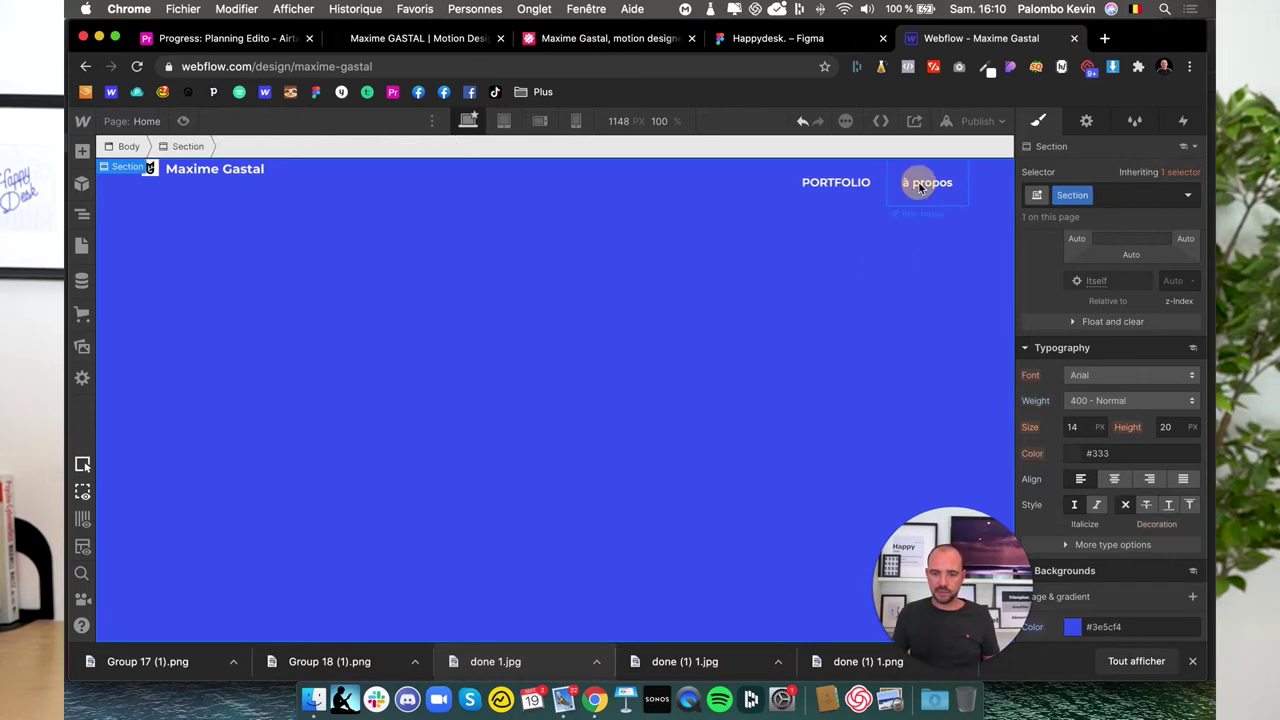
scroll(1089, 551, down, 5)
scroll(1089, 551, up, 5)
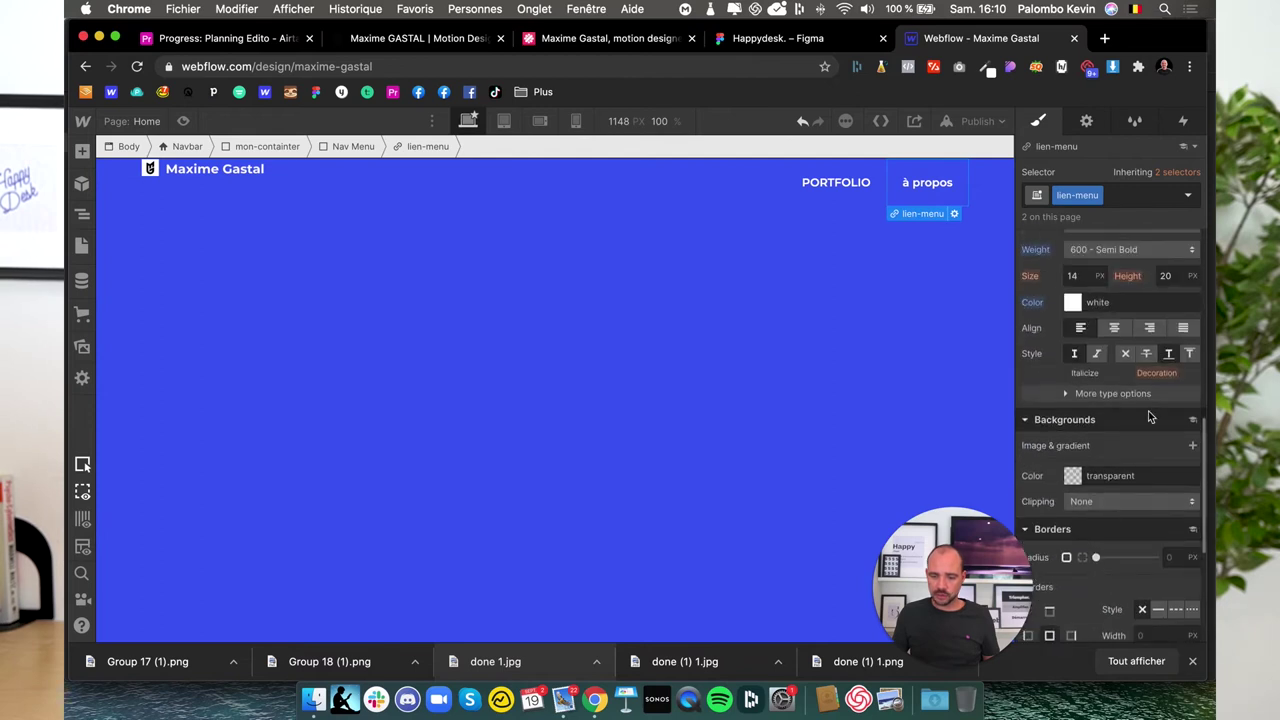
click(1118, 393)
click(1065, 460)
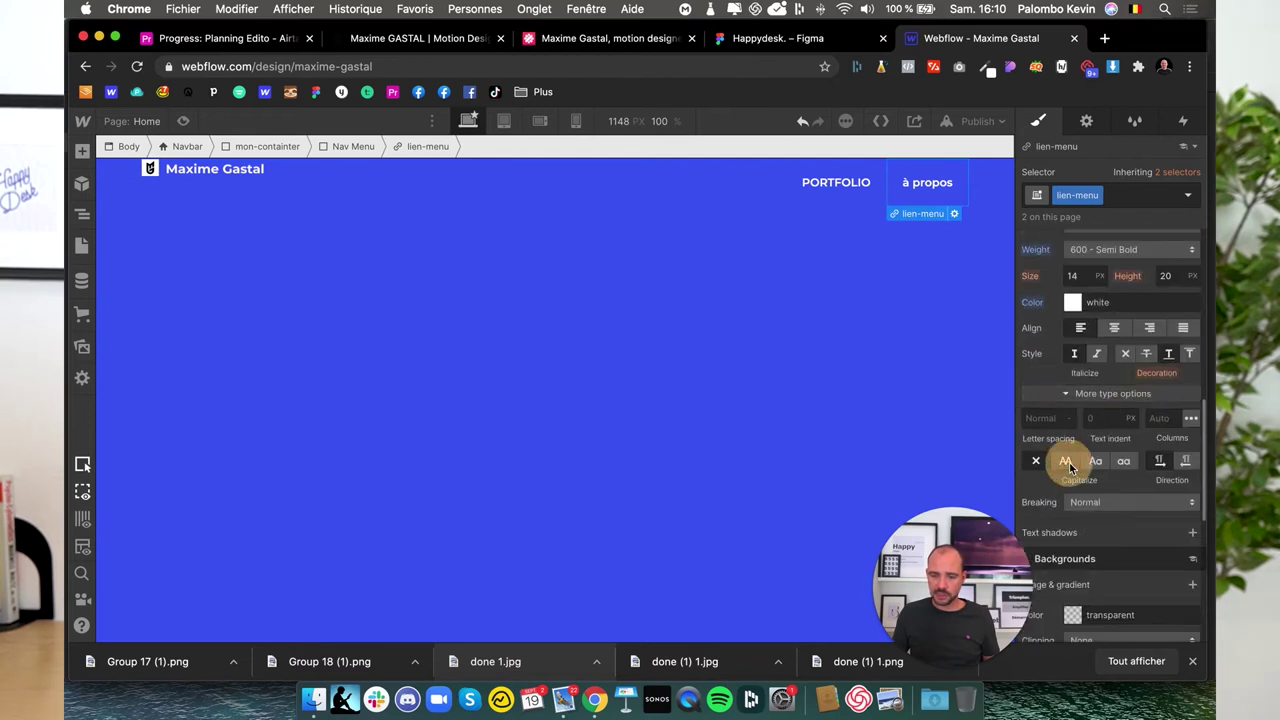
- Retype the PORTFOLIO link text as Portfolio
click(839, 193)
click(920, 194)
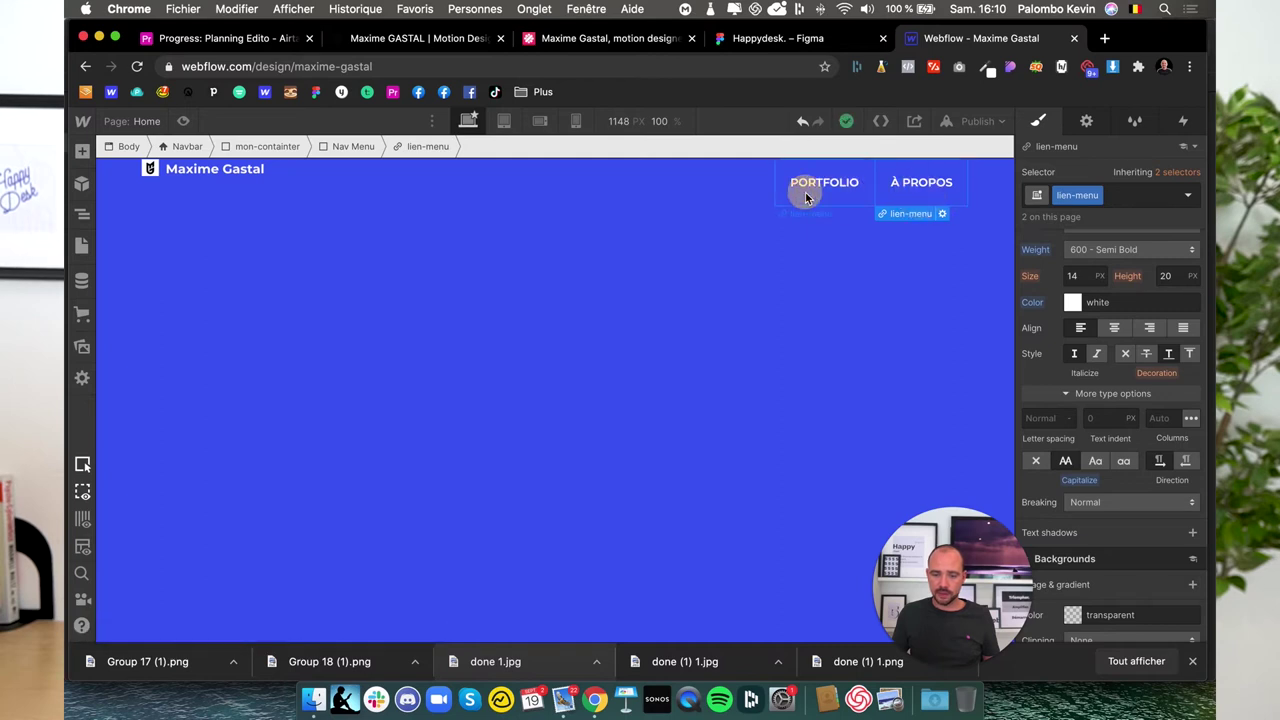
click(805, 192)
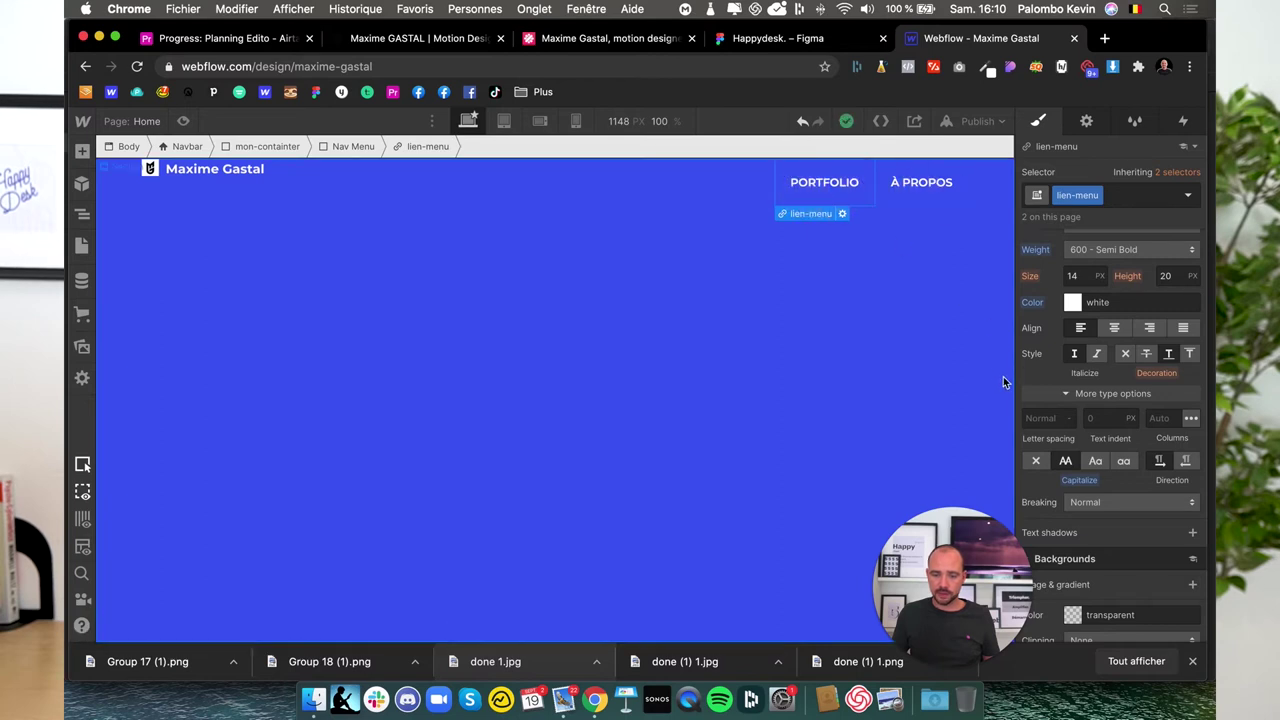
double_click(827, 190)
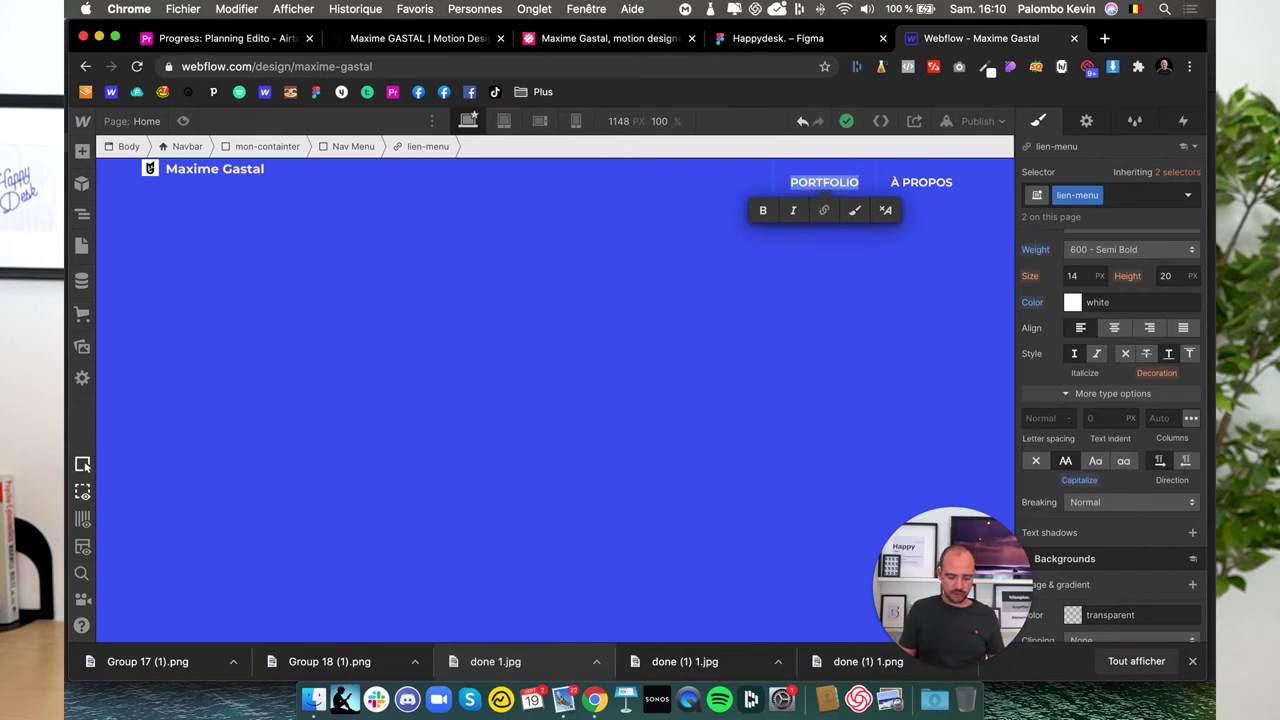
text(Portfolio)
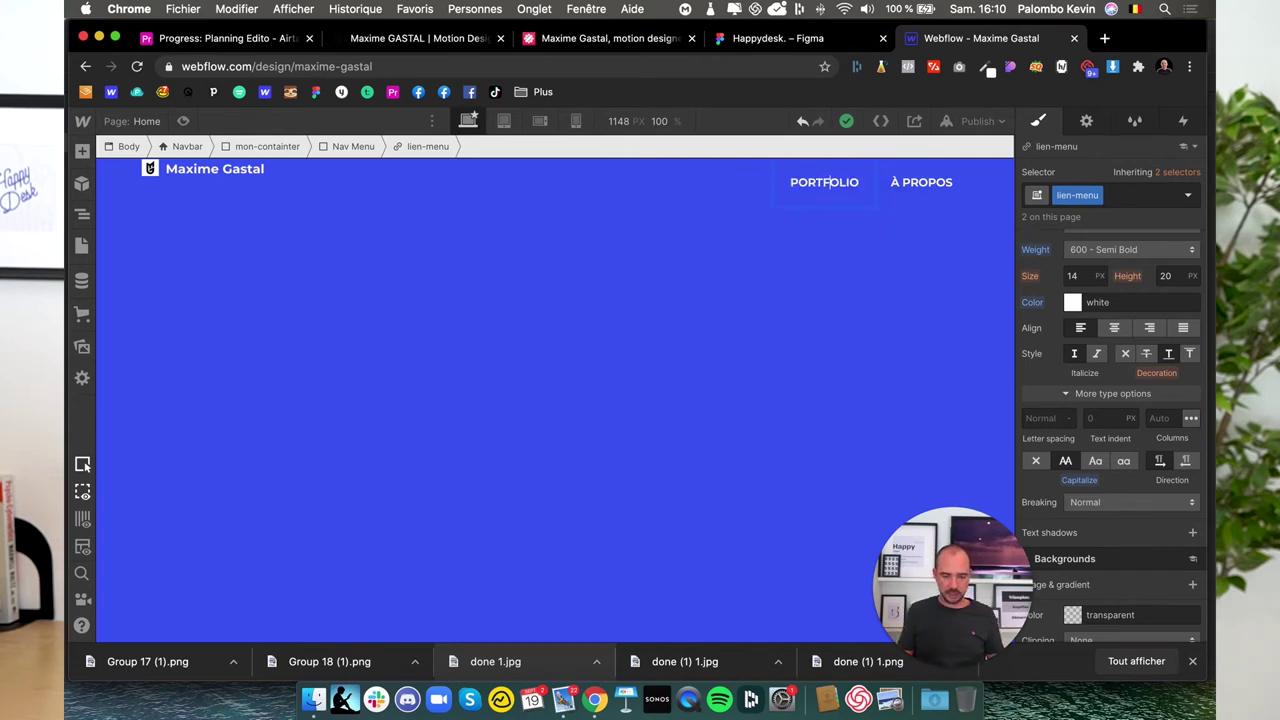
click(698, 279)
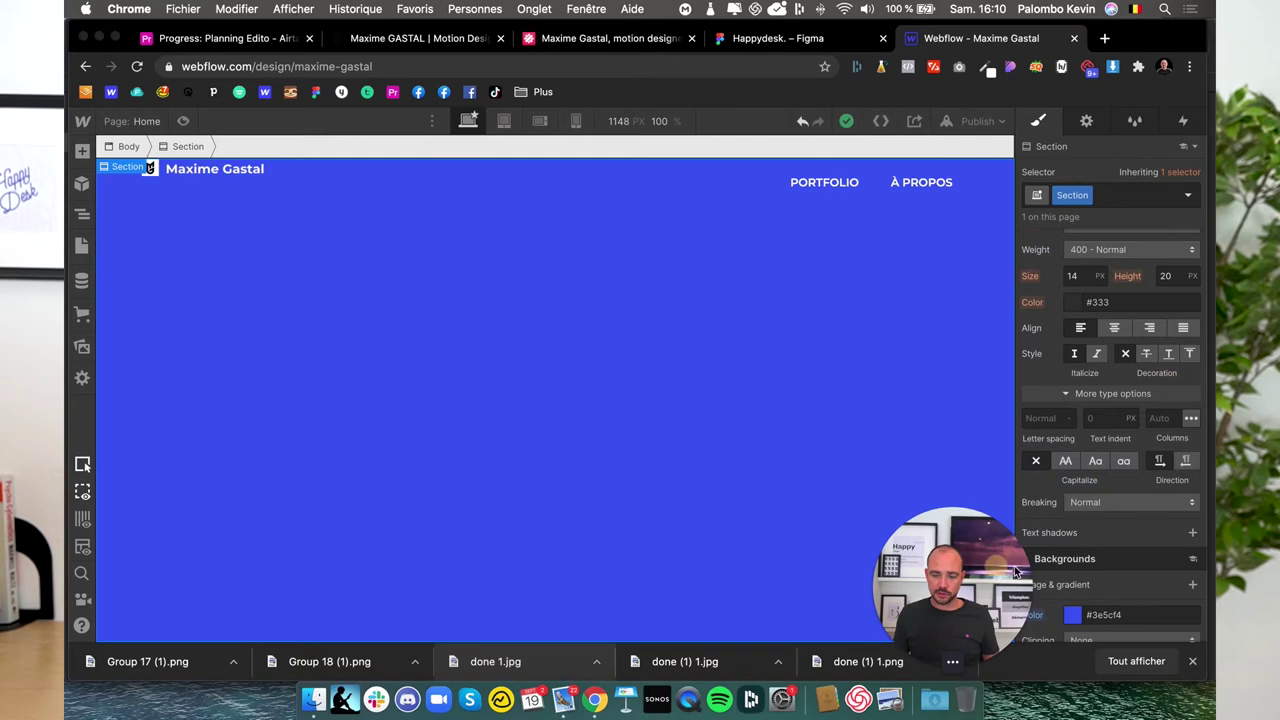
- Set mon-containter to Flex display, align center, justify space-between
click(1192, 661)
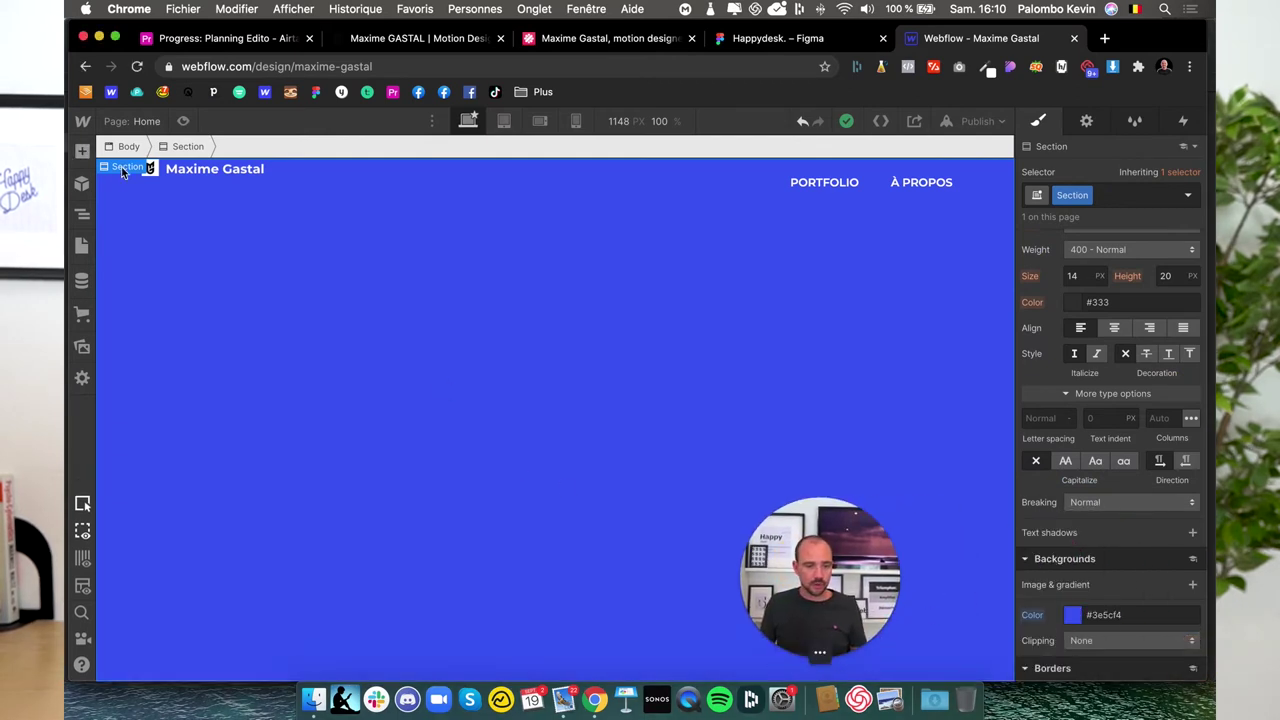
click(132, 186)
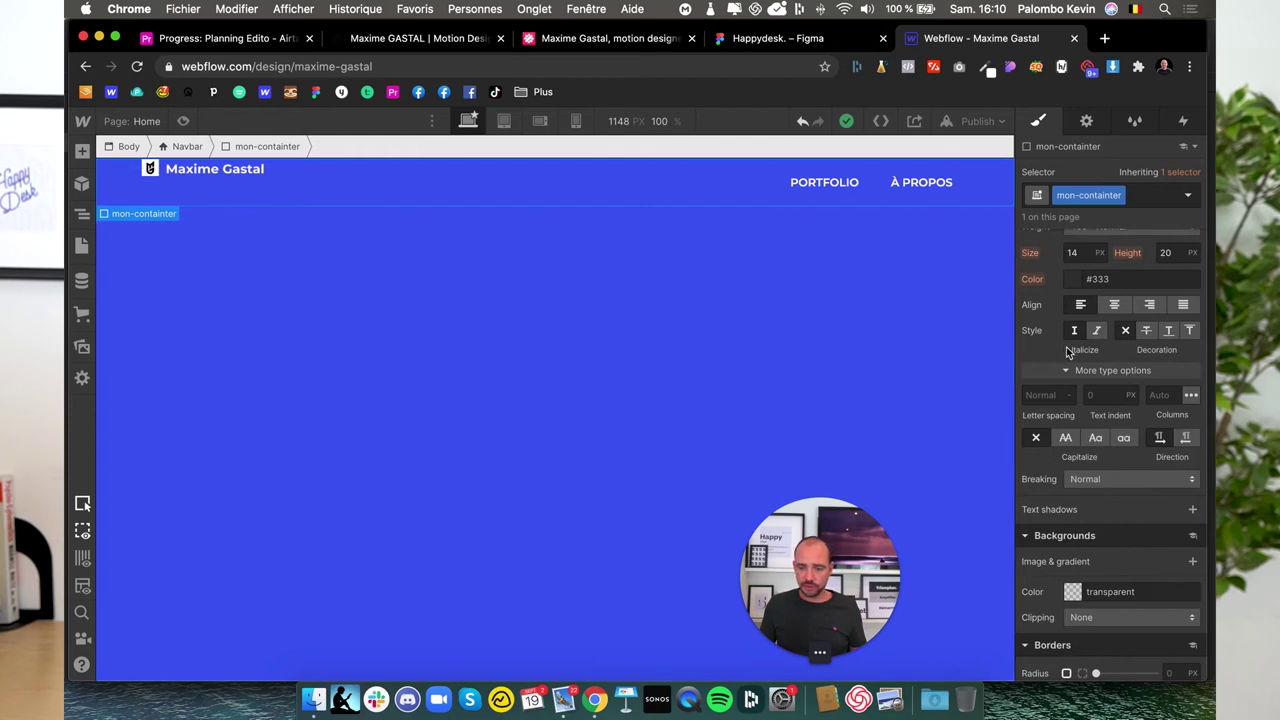
click(1099, 345)
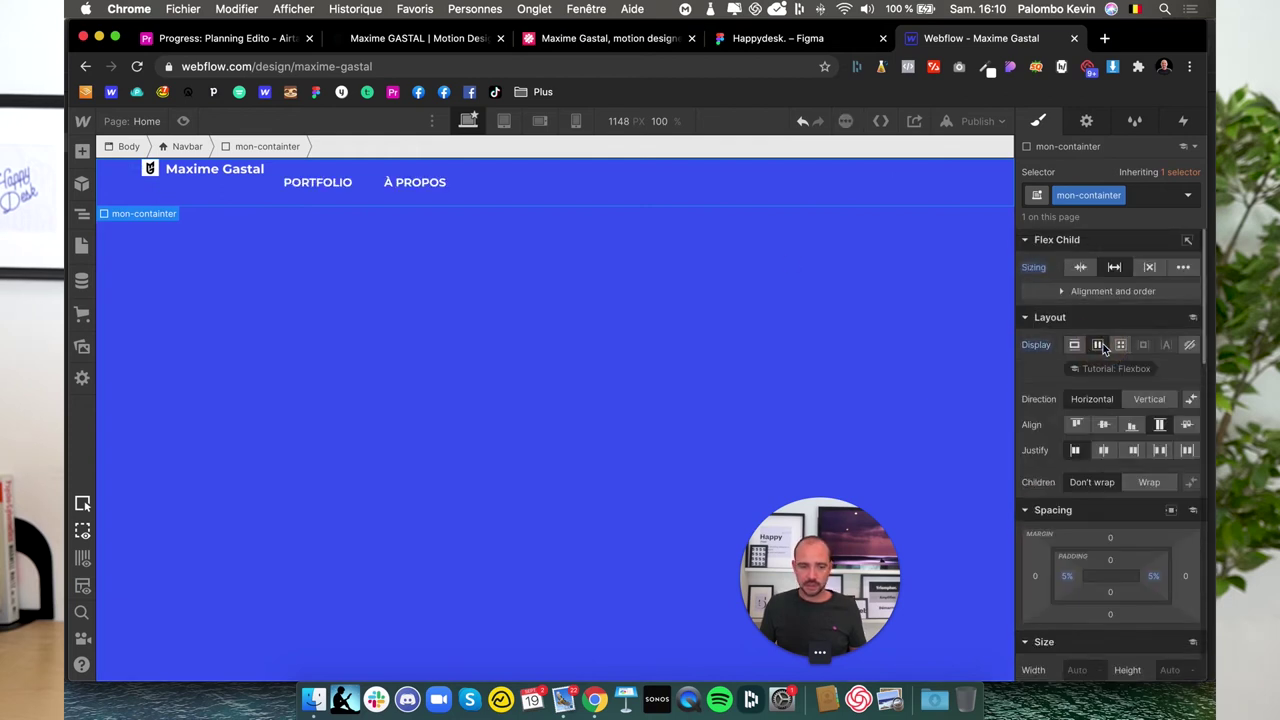
click(1103, 425)
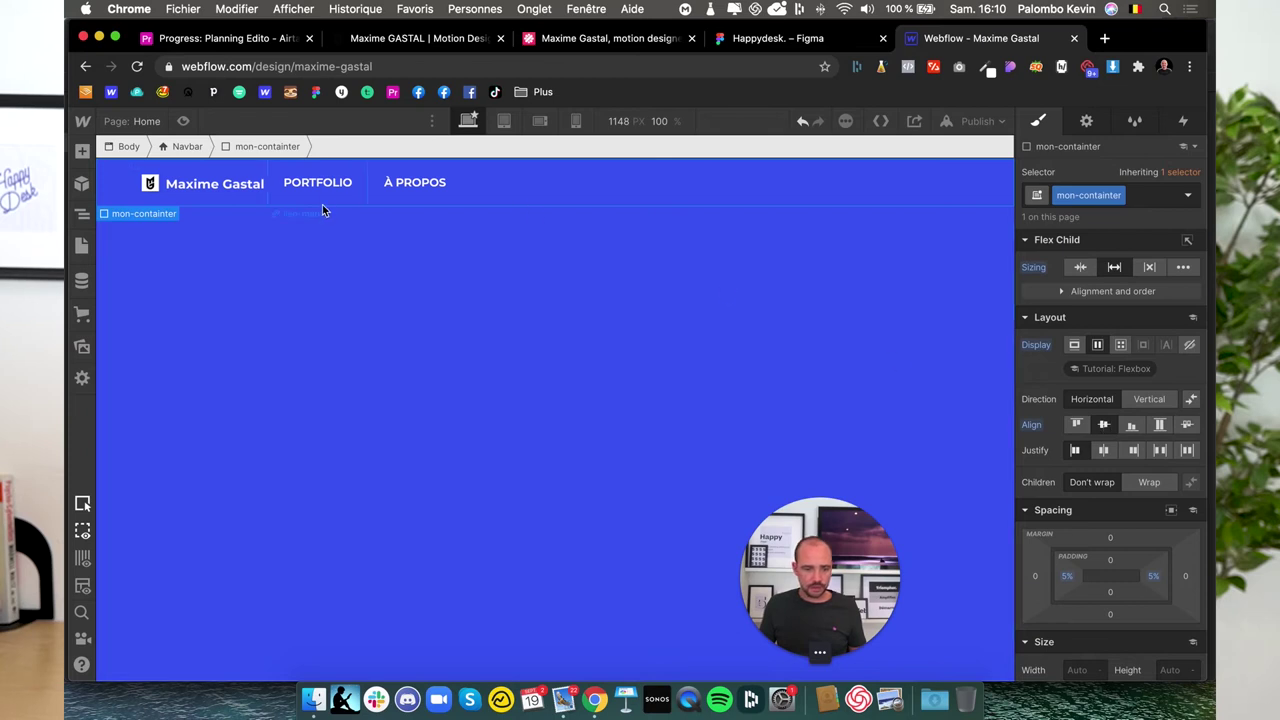
click(1186, 452)
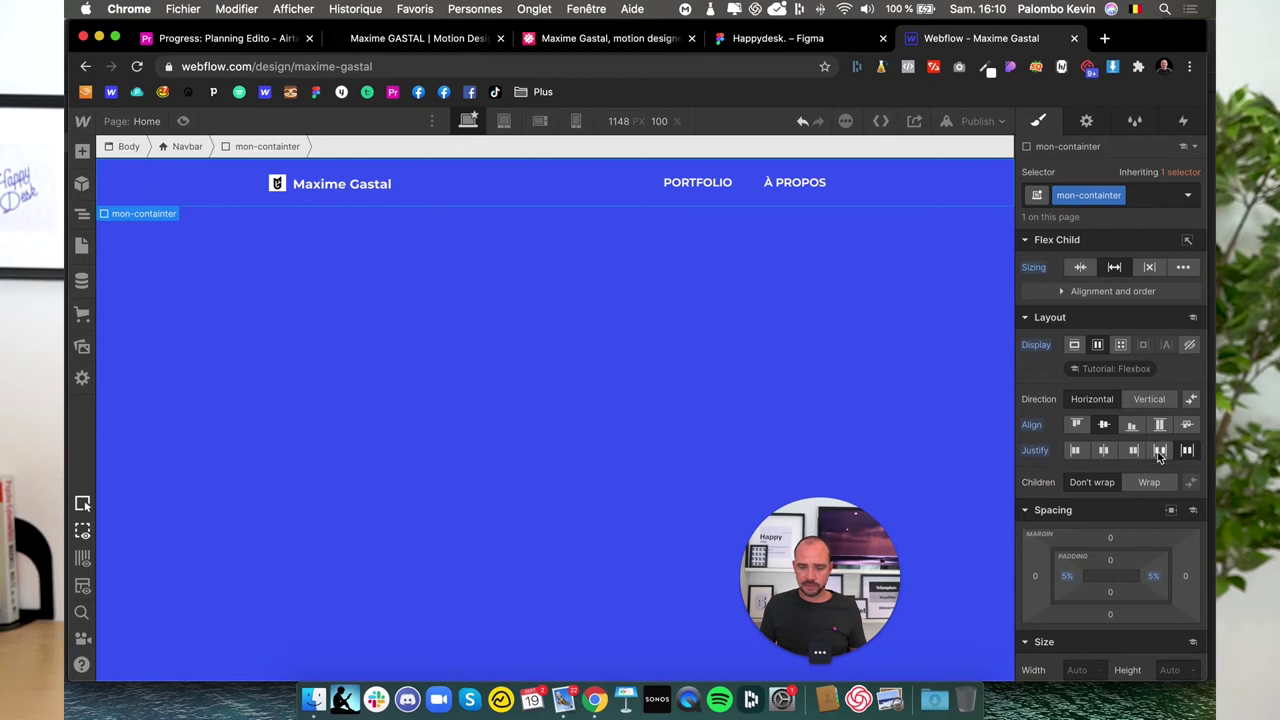
click(1160, 452)
- Reopen the Navigator and collapse the mon-containter branch
click(84, 215)
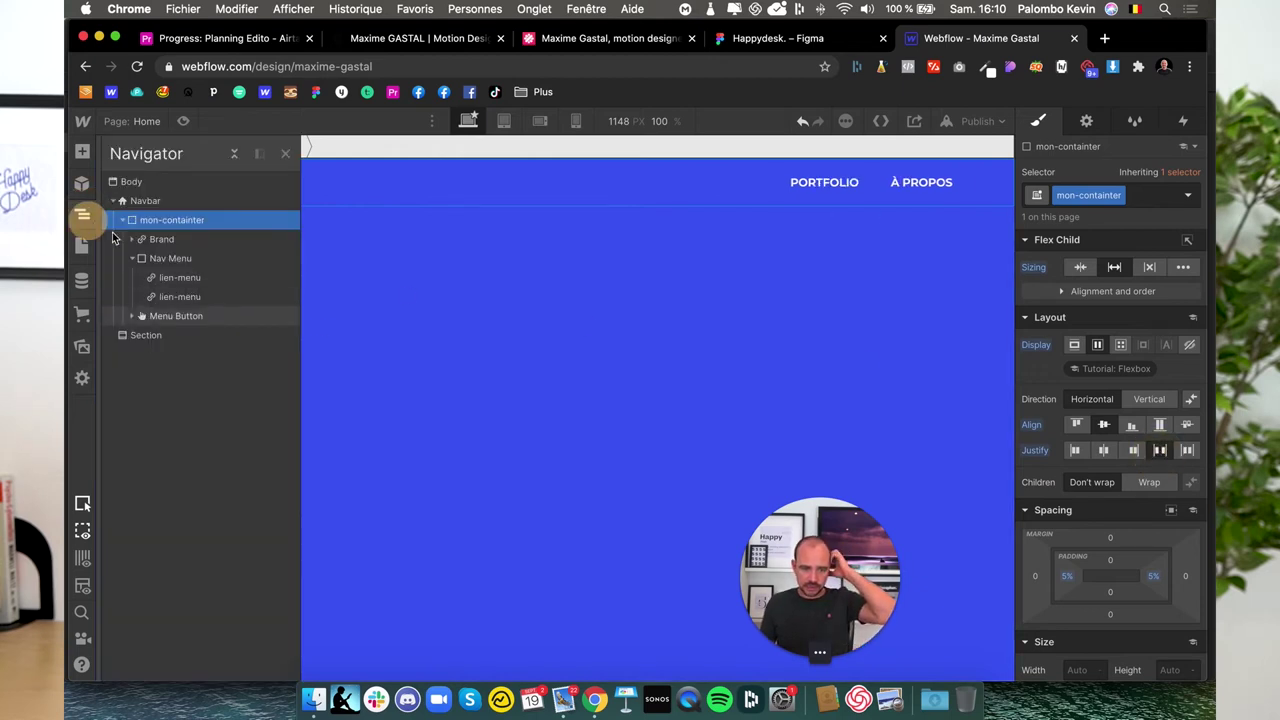
click(322, 277)
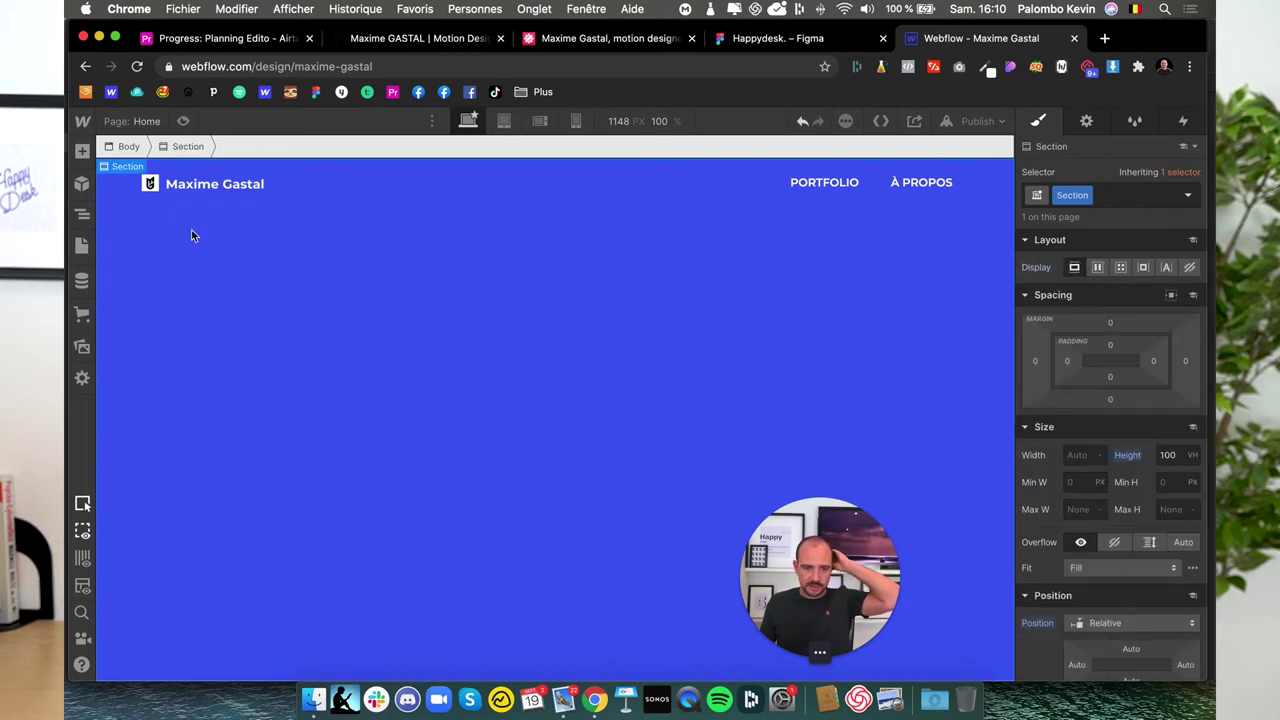
click(90, 214)
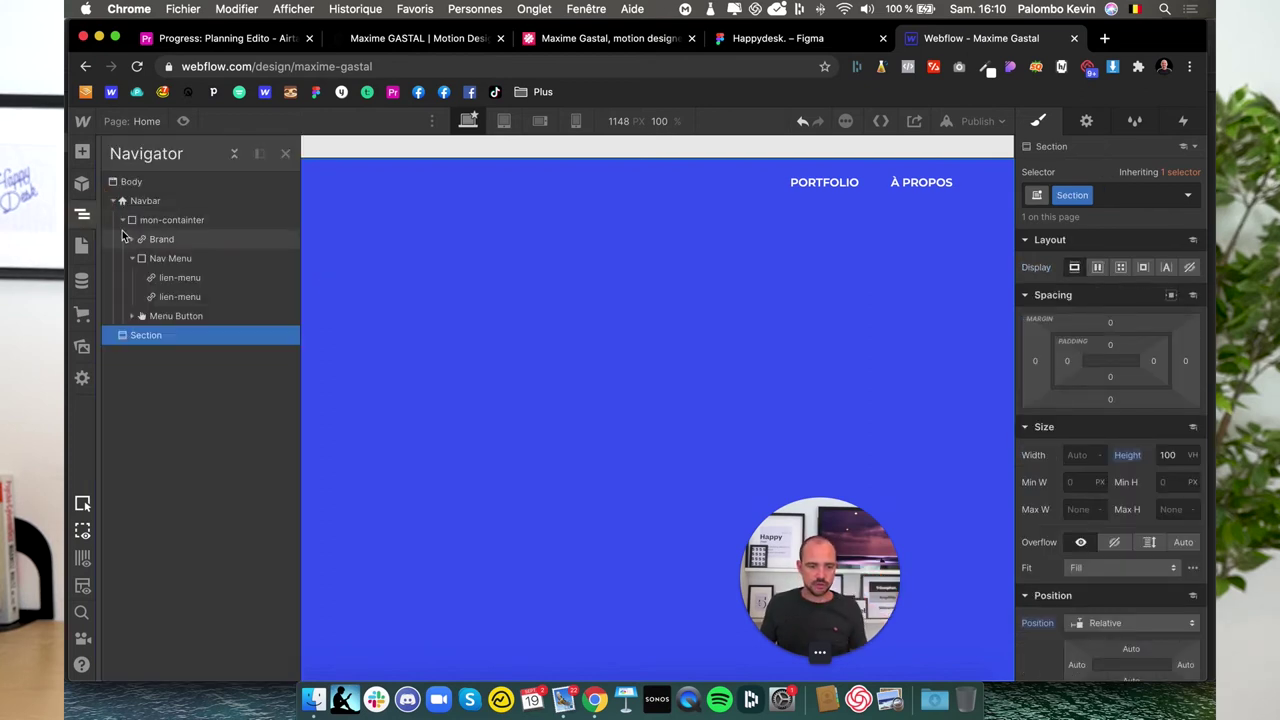
click(122, 220)
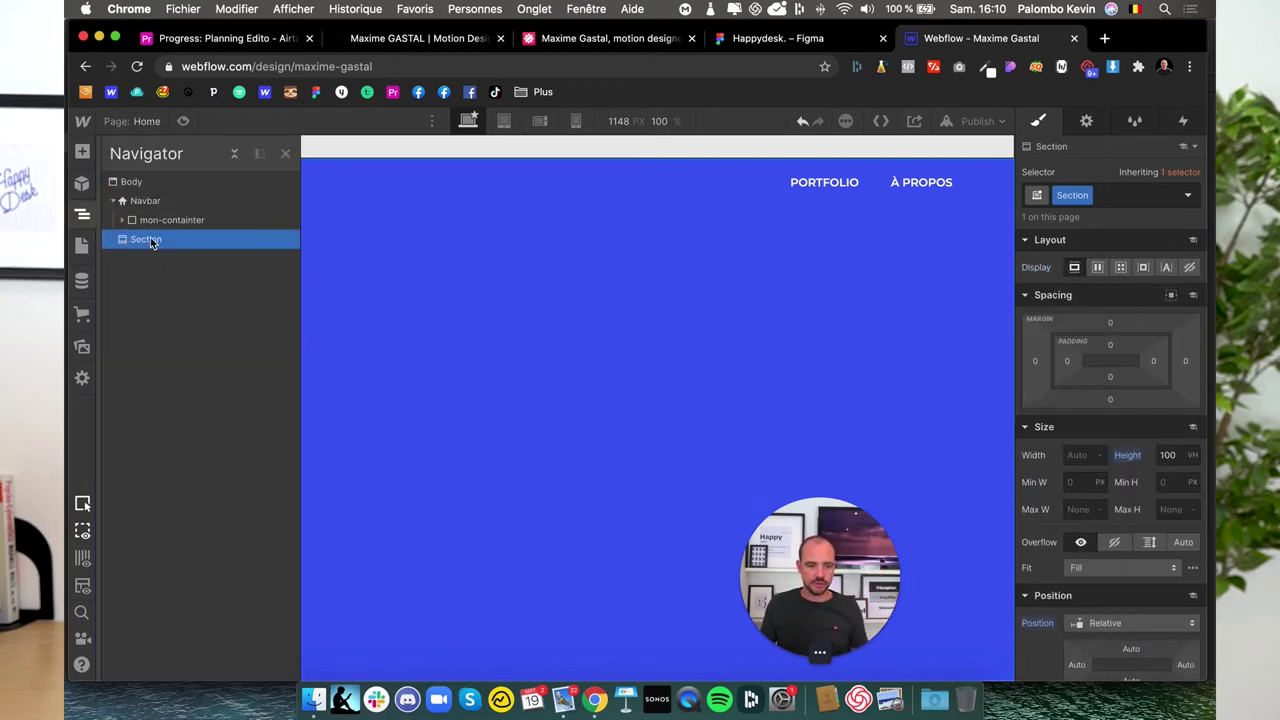
- Add a Div Block to the Section with 50% width
click(82, 153)
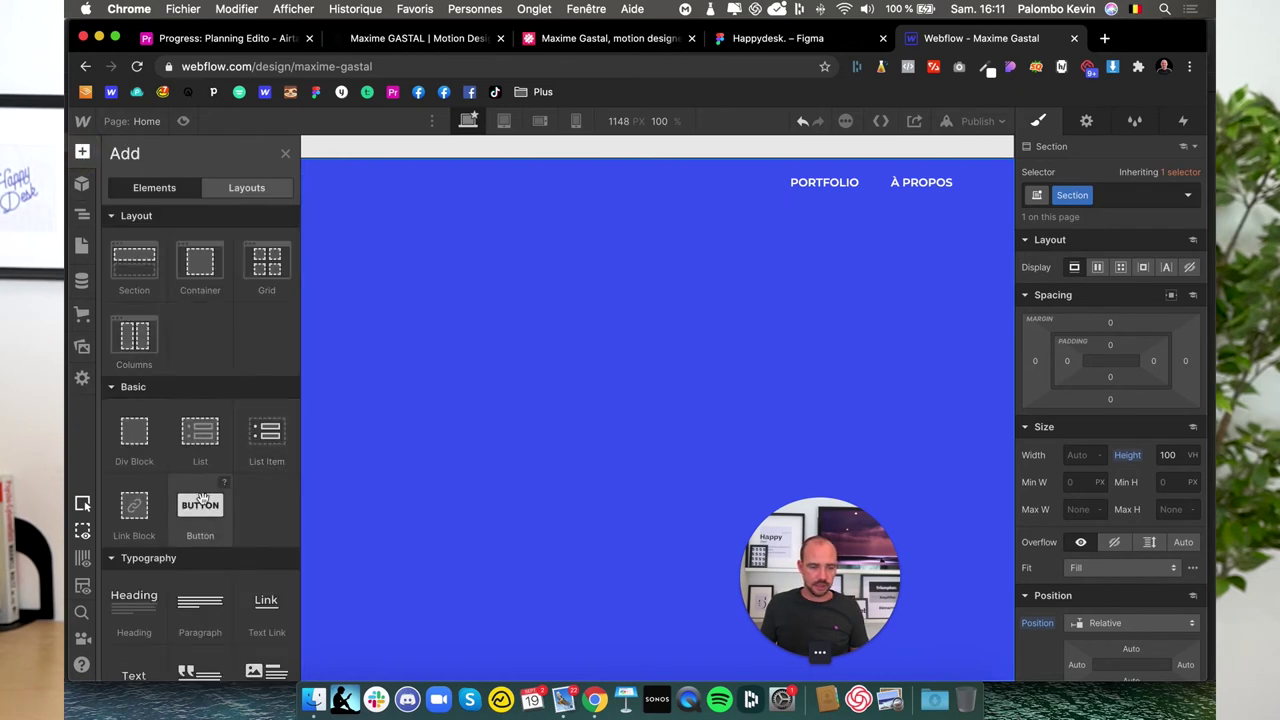
click(134, 440)
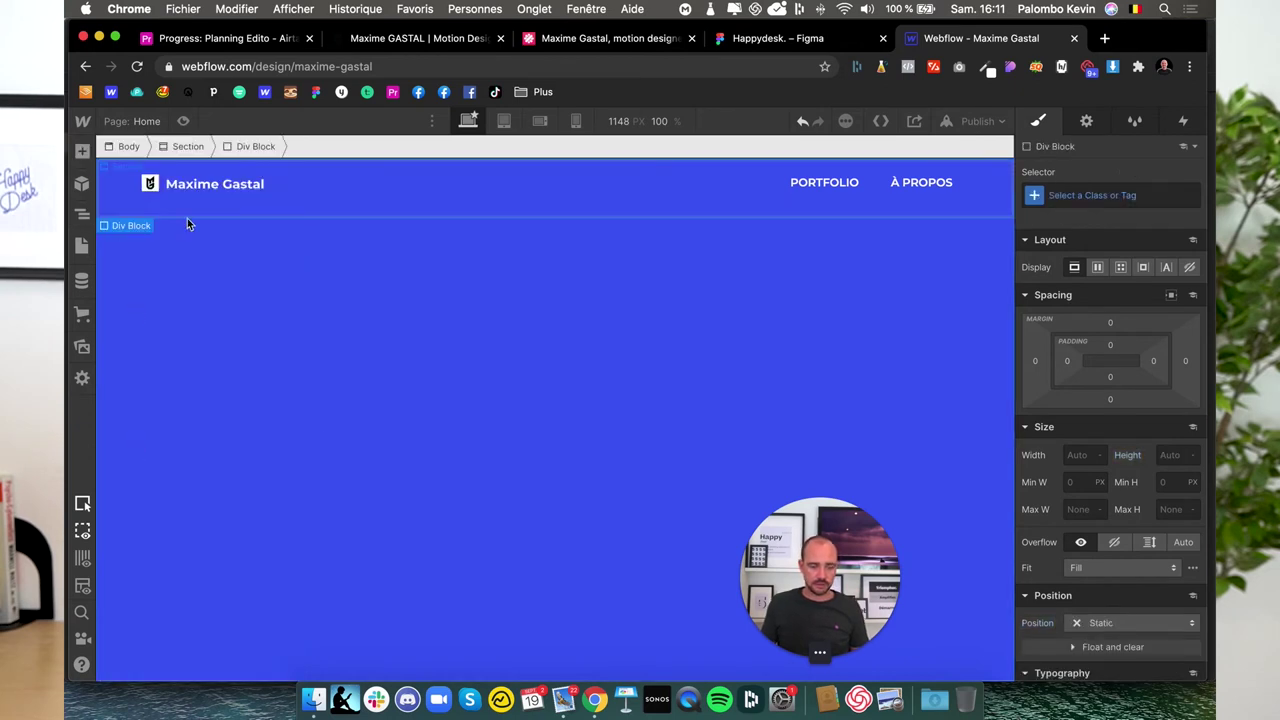
click(1074, 455)
text(50)
key(Return)
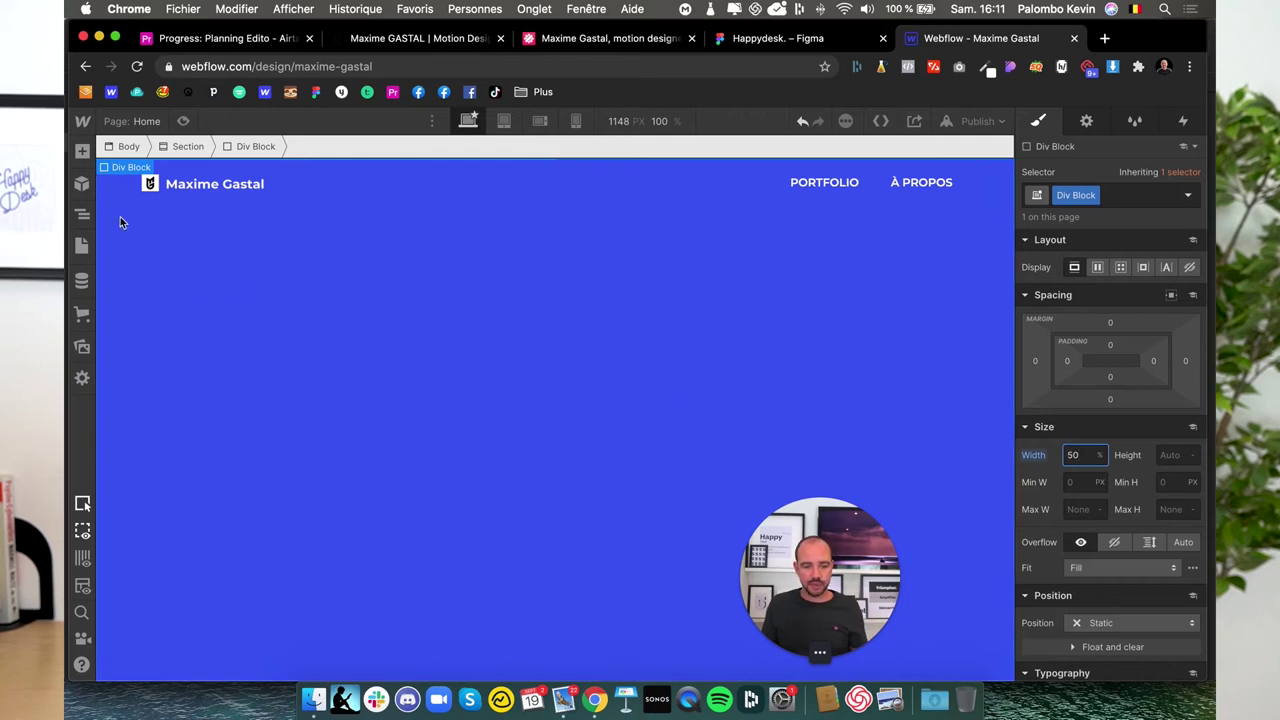
- Add a second Div Block classed mon-containter and move it to the Section's top
click(83, 217)
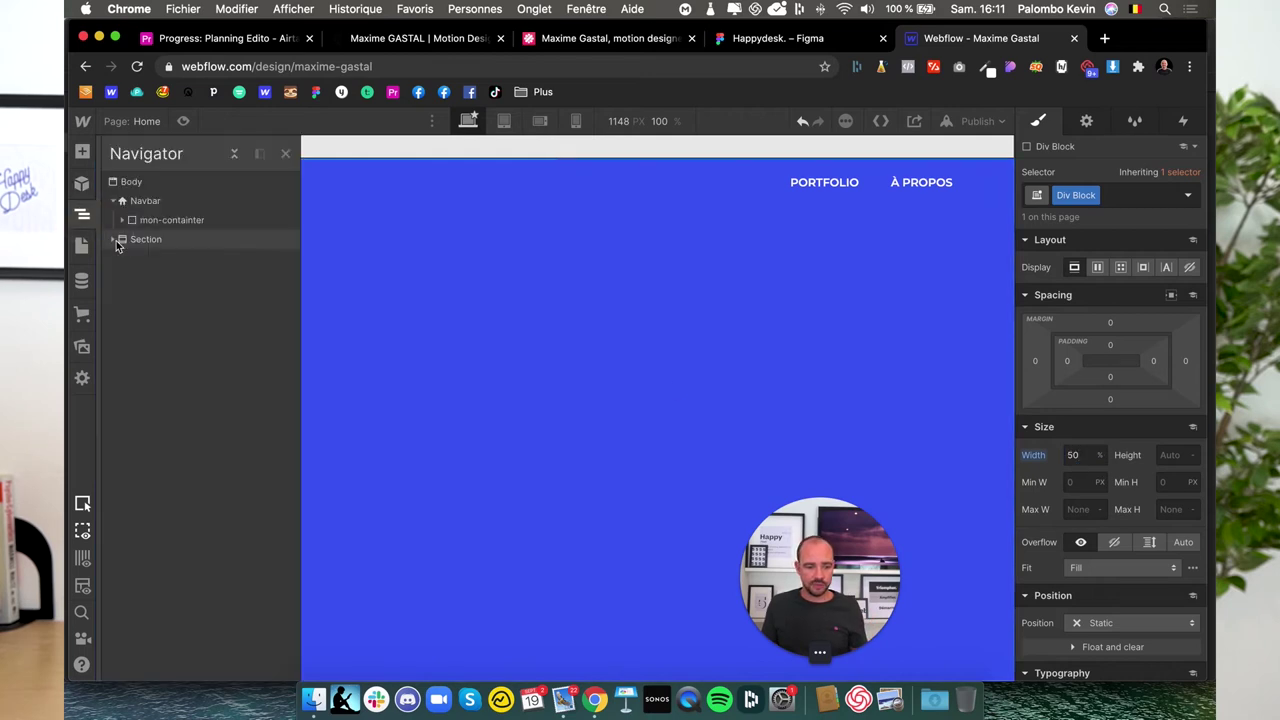
click(114, 240)
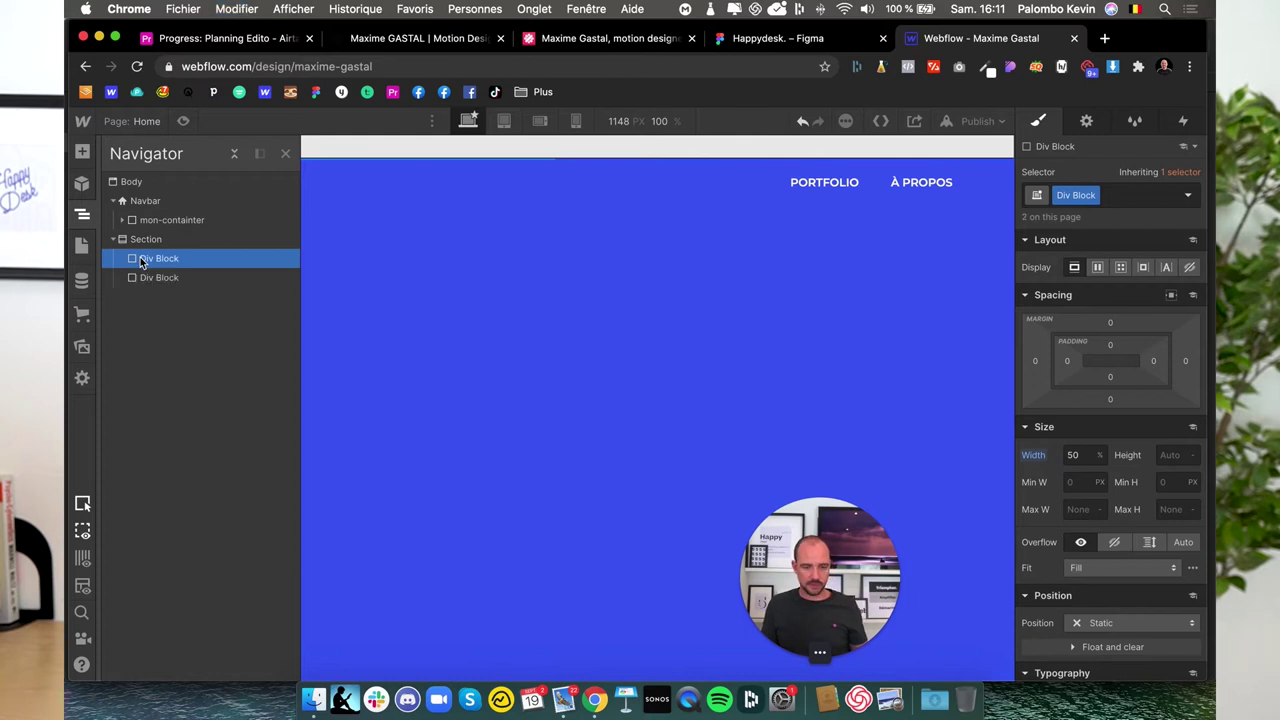
click(133, 242)
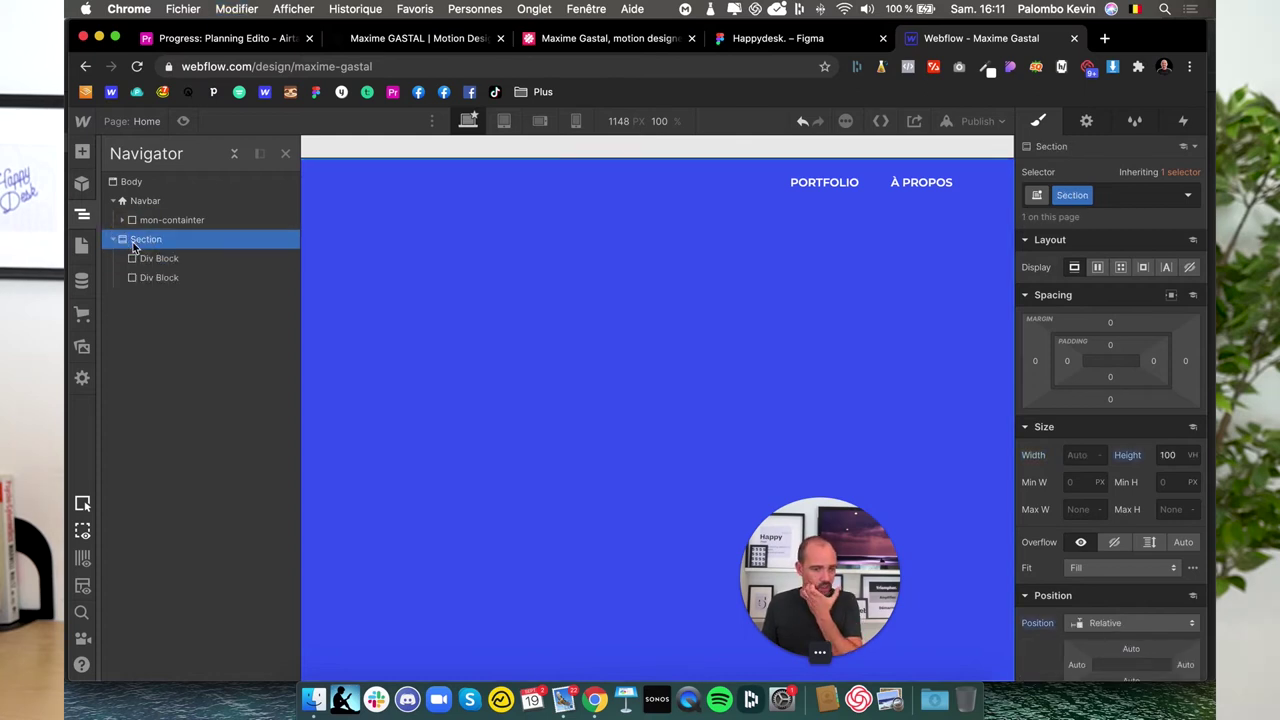
click(82, 151)
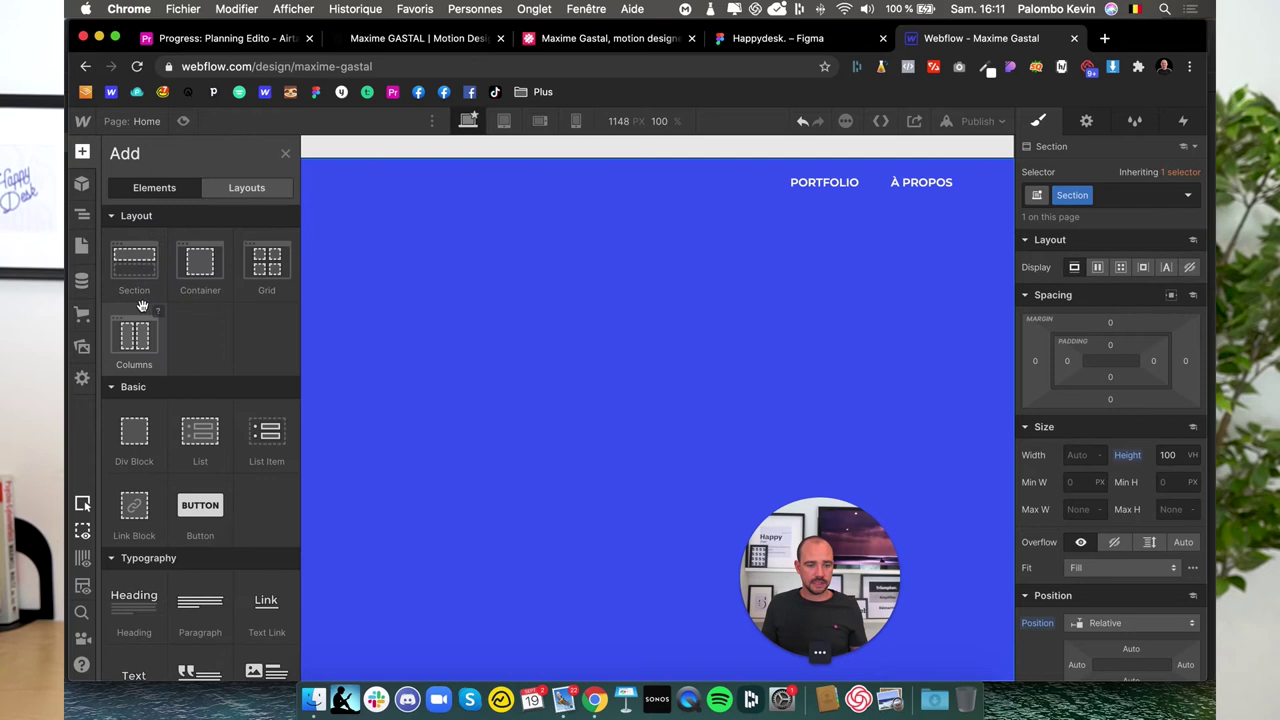
click(134, 432)
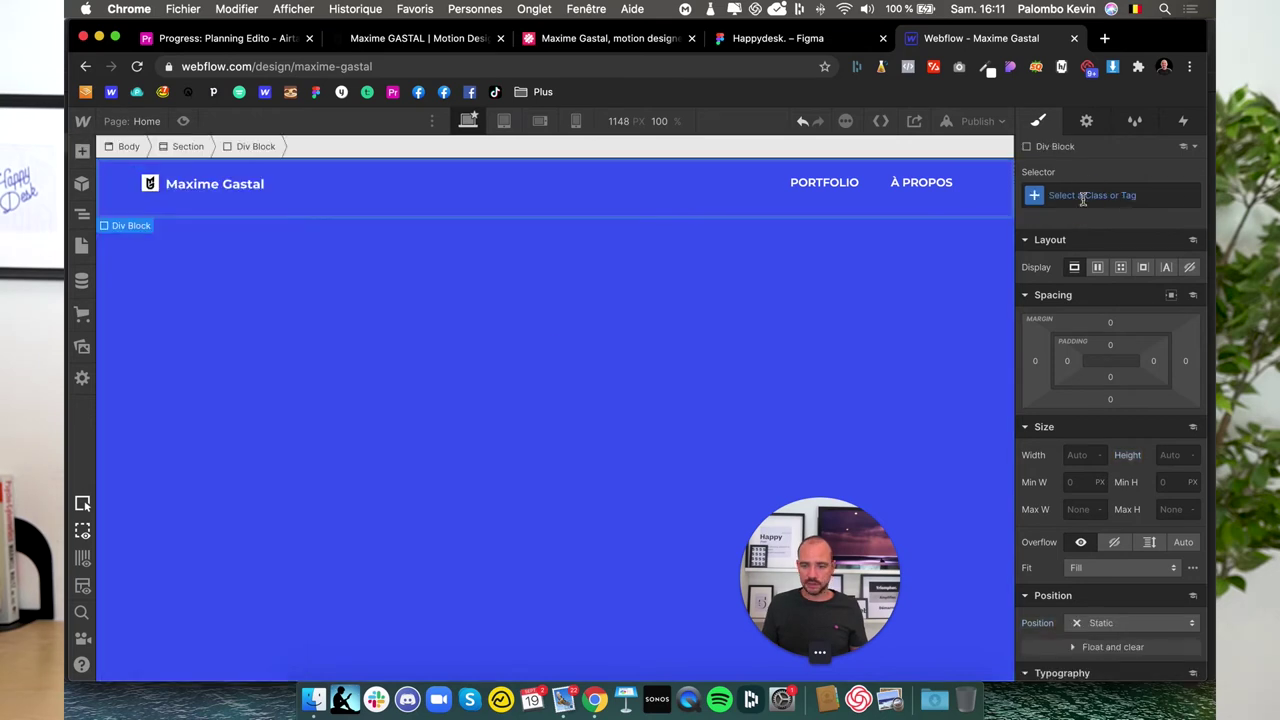
click(1082, 196)
text(mon)
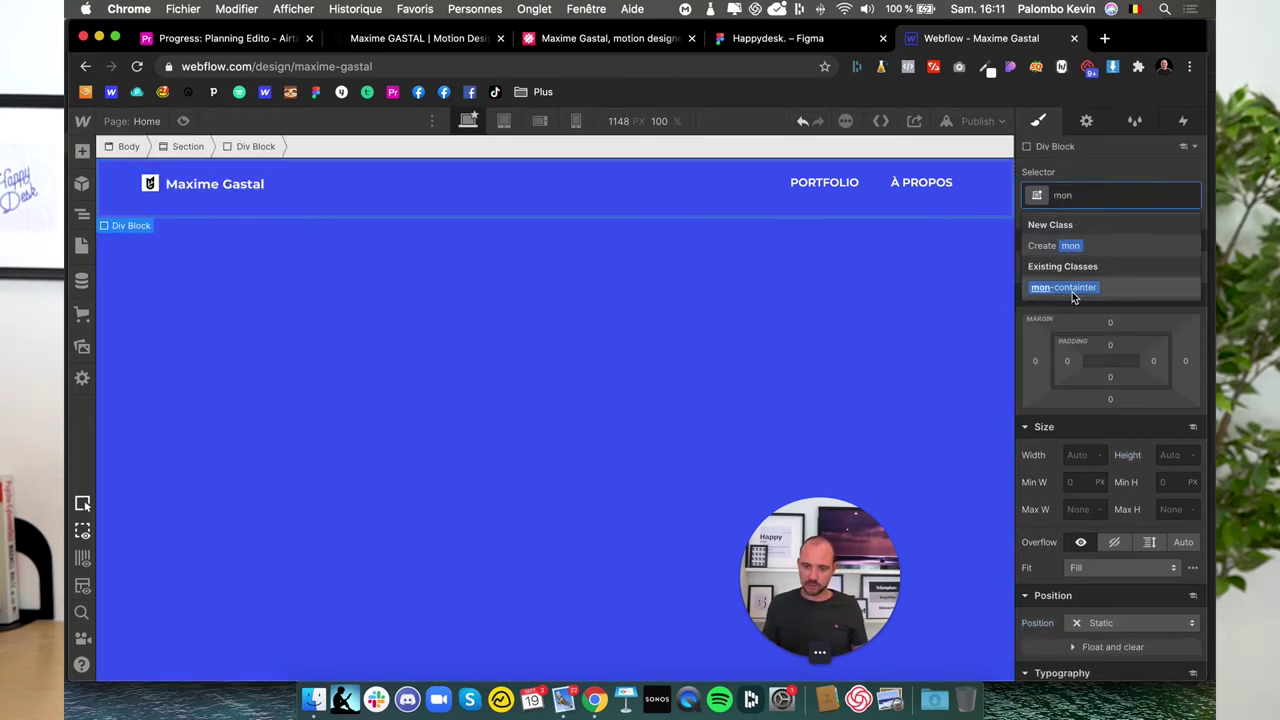
click(1070, 288)
click(83, 217)
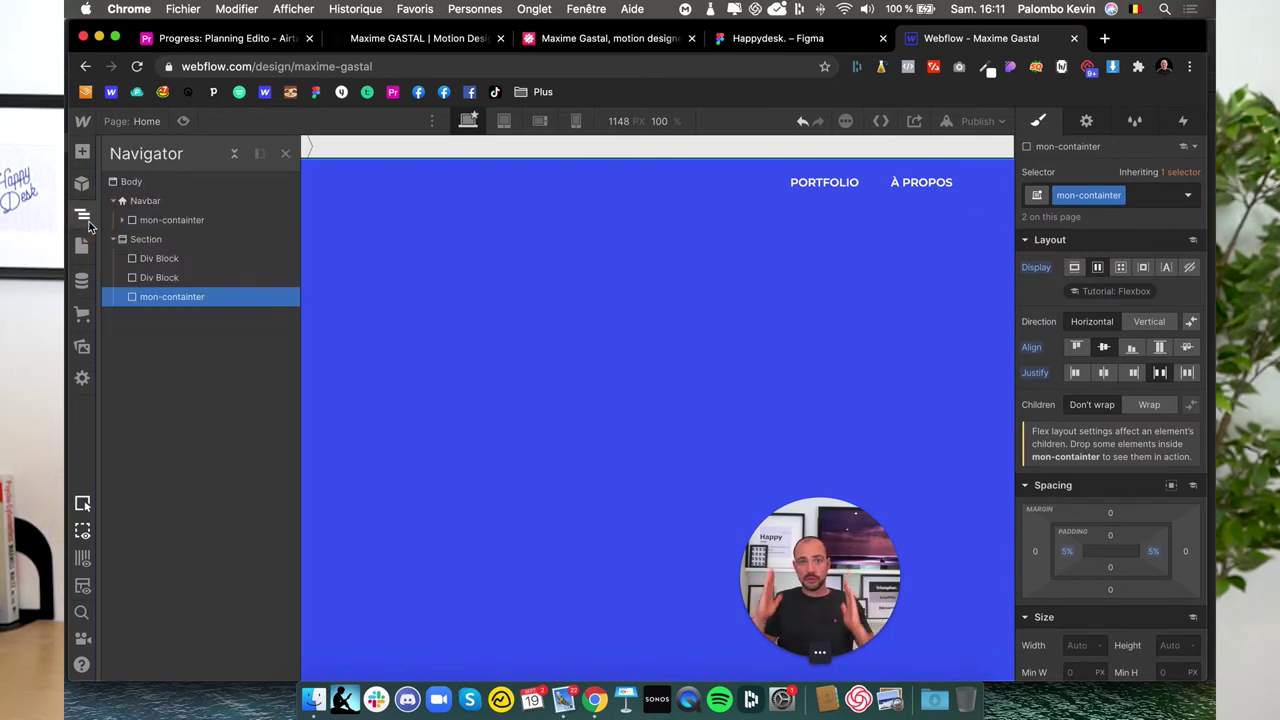
mouse_move(147, 304)
mouse_down()
mouse_move(145, 258)
mouse_move(151, 296)
mouse_up()
- Add a Heading and a Paragraph to the first Div Block
click(82, 151)
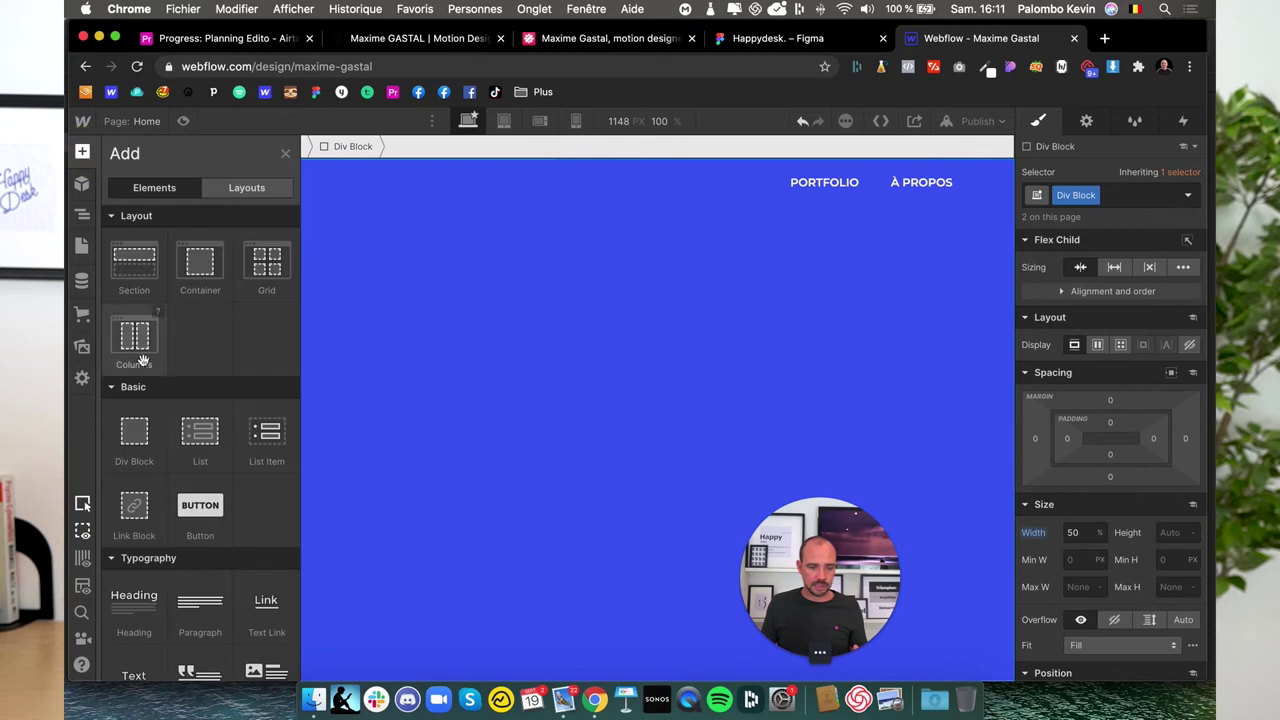
scroll(134, 500, down, 1)
click(127, 560)
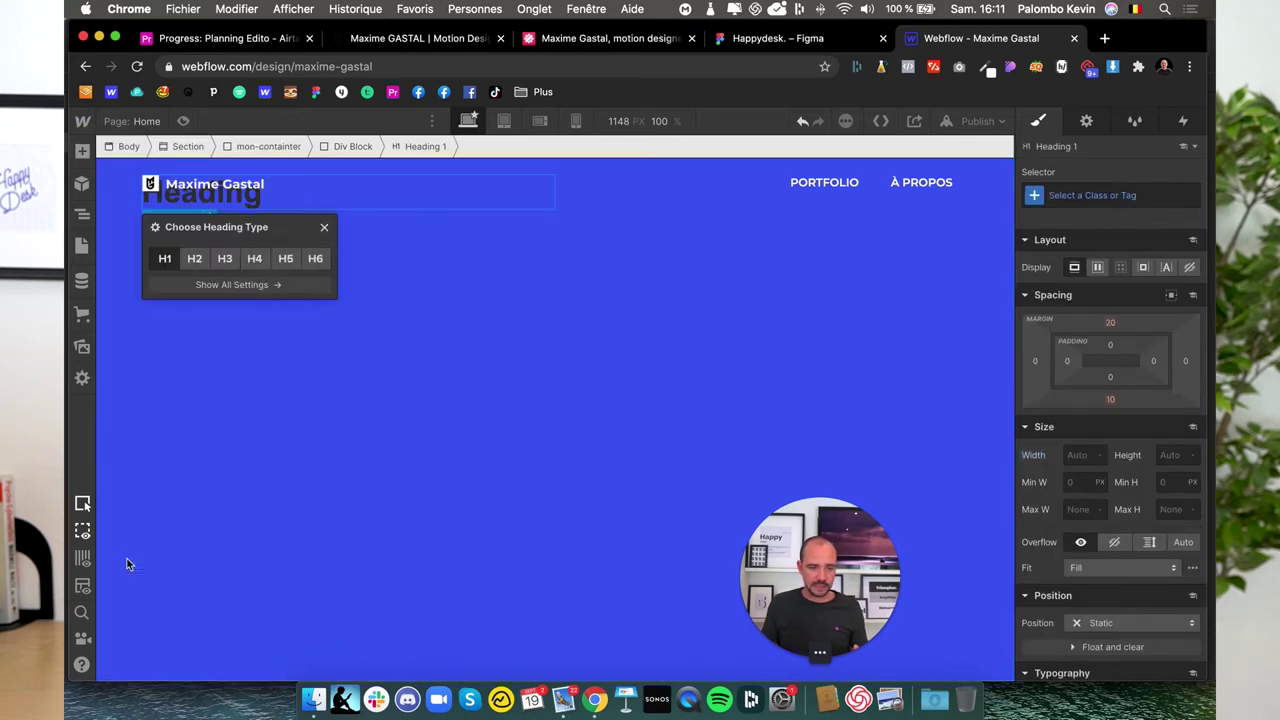
click(82, 152)
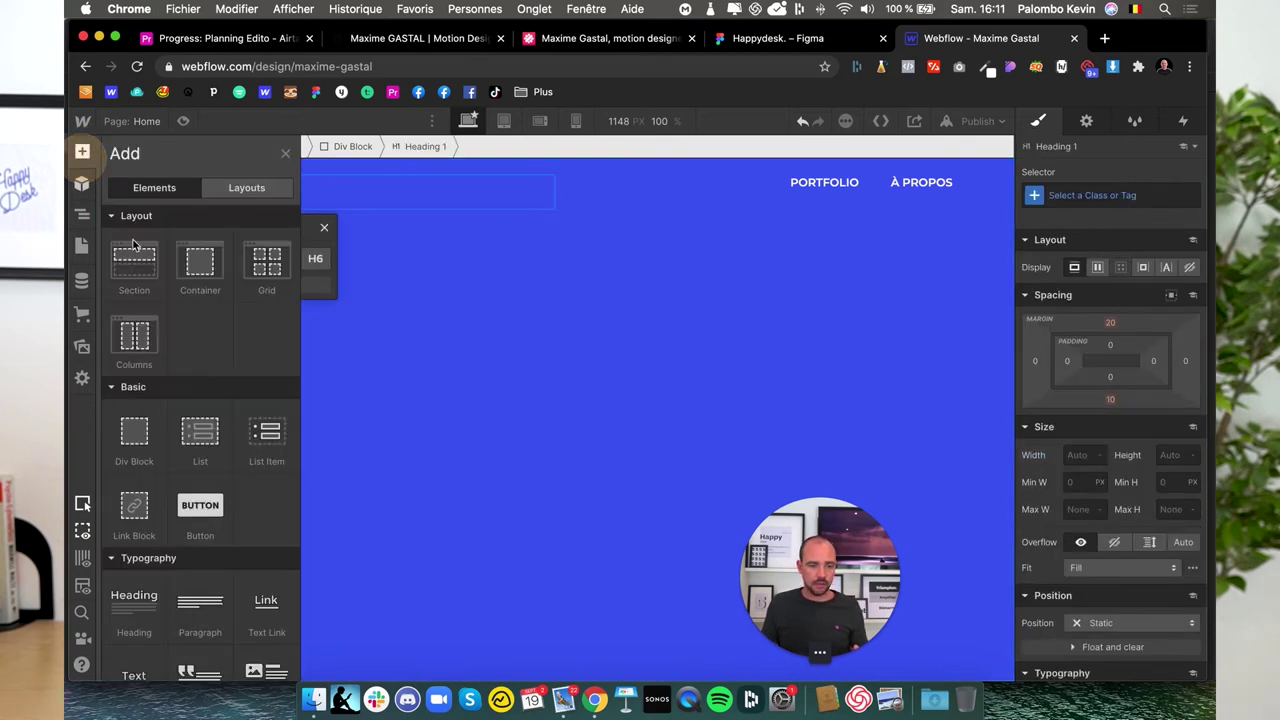
scroll(186, 607, down, 2)
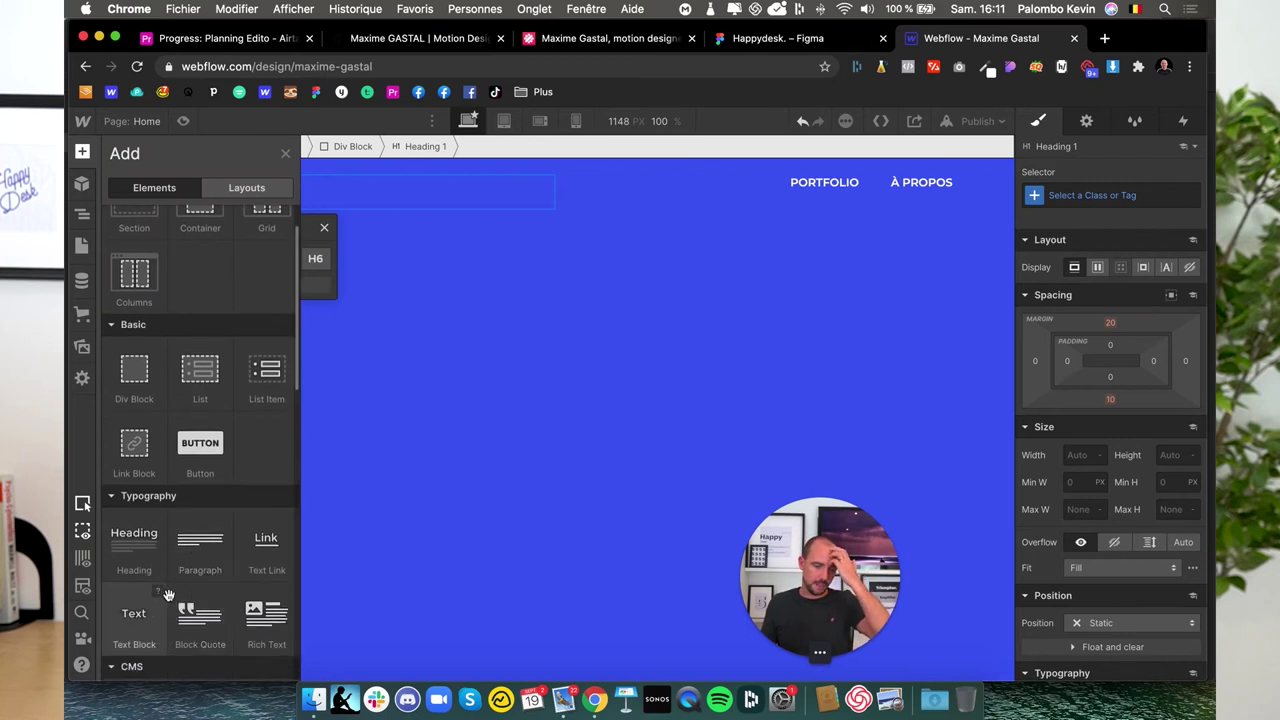
click(188, 553)
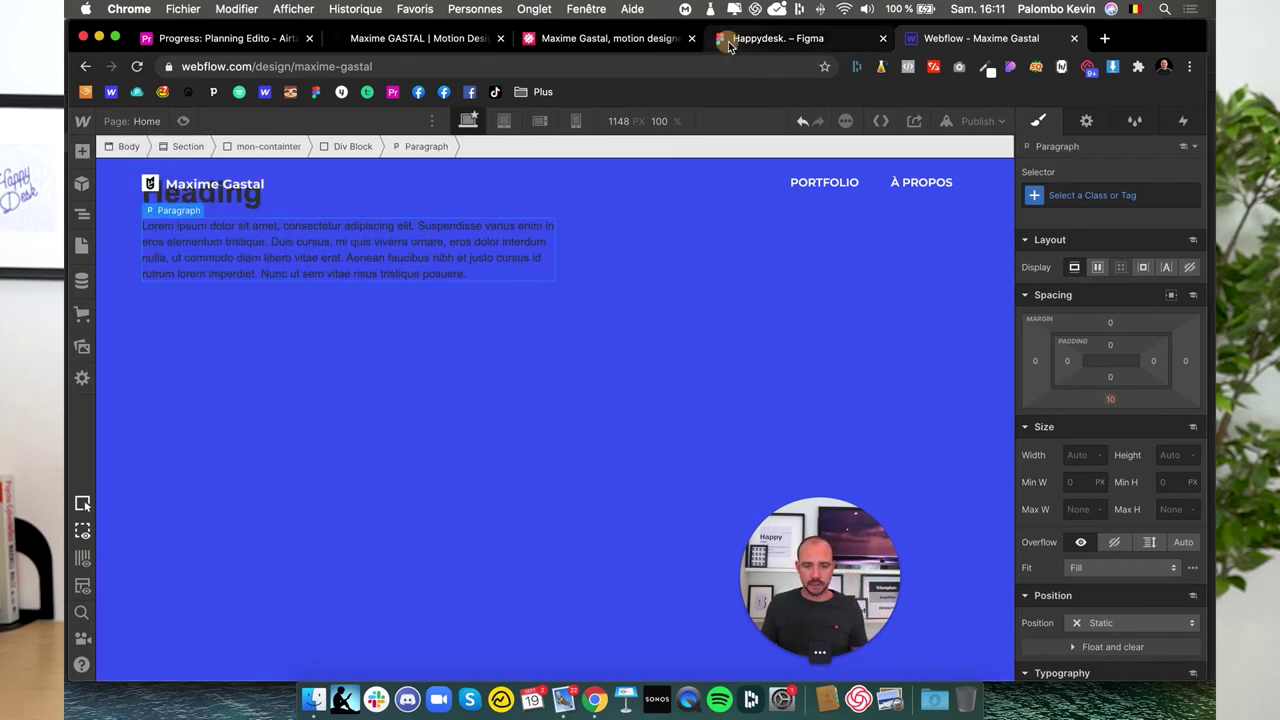
- Compare with the Figma hero design, then reopen the Navigator and Add panel
click(770, 38)
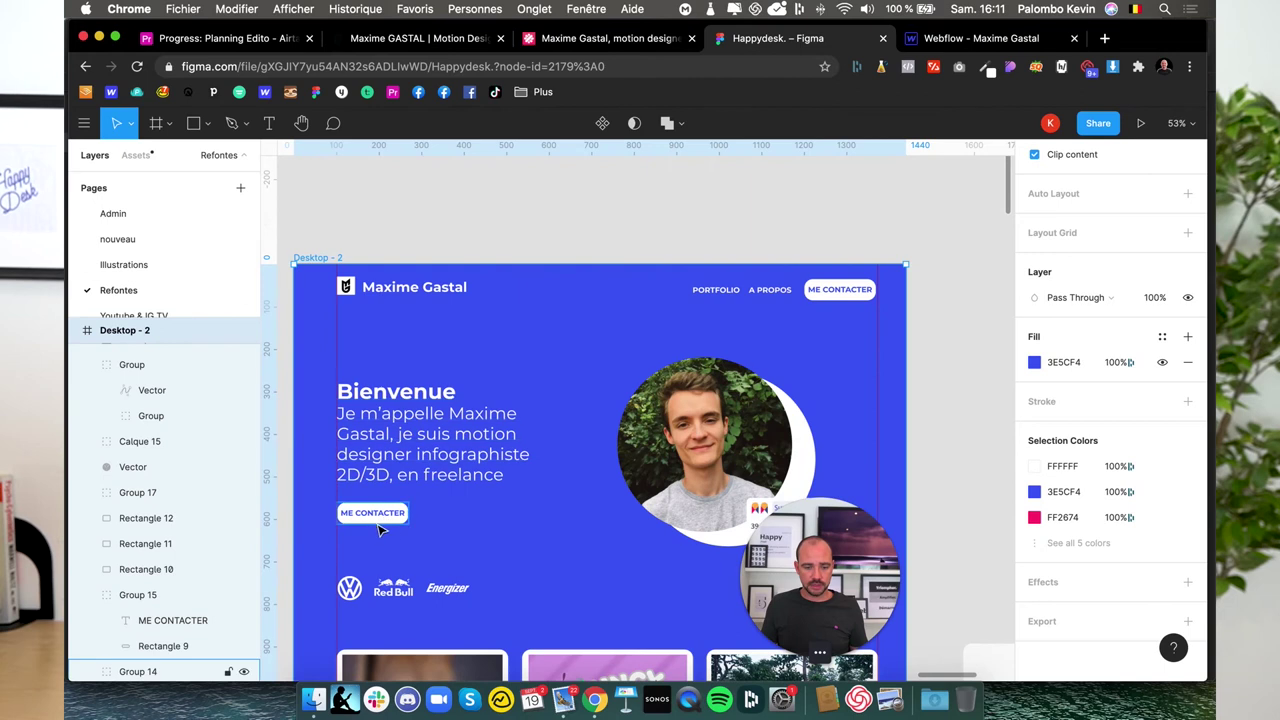
click(970, 38)
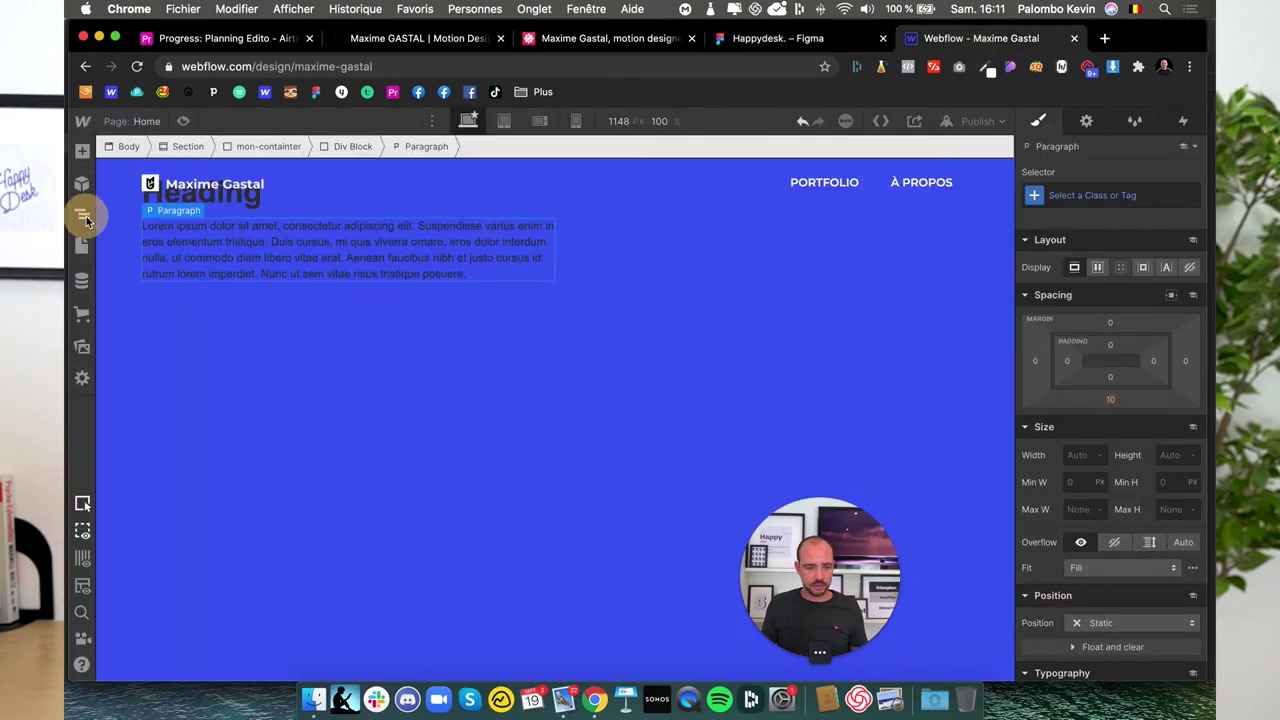
click(83, 214)
click(83, 152)
scroll(200, 380, down, 3)
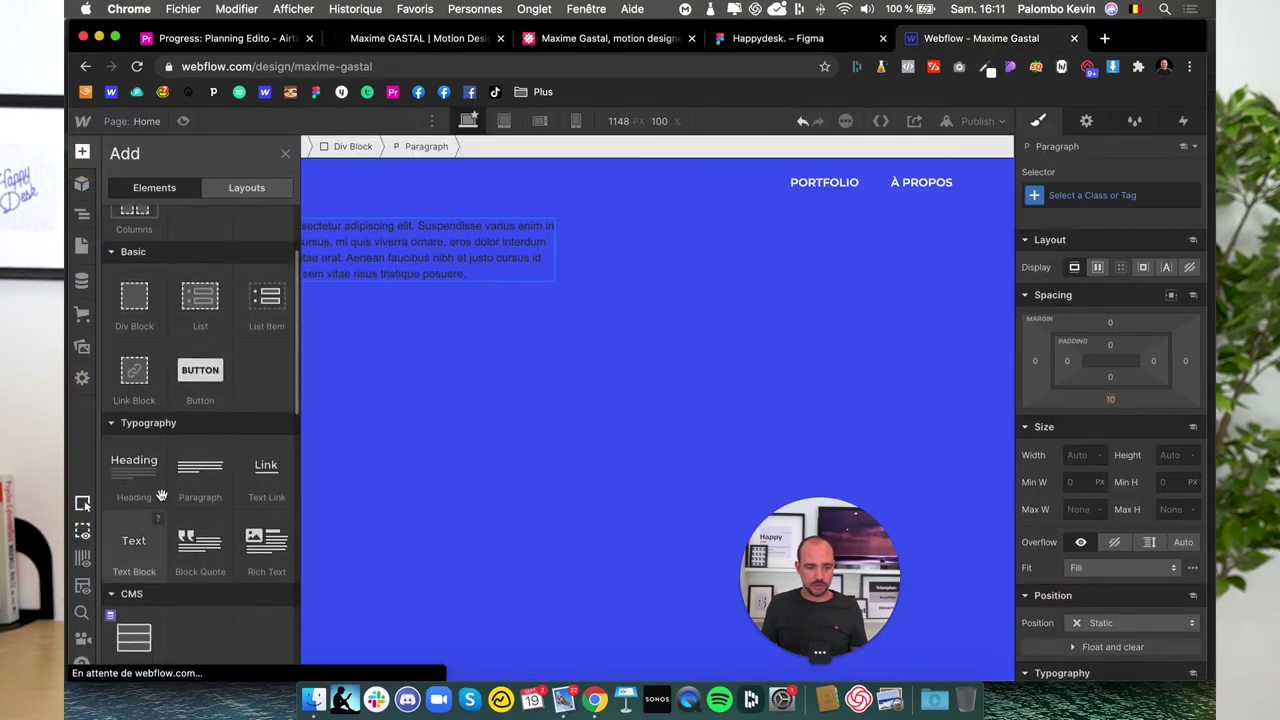
- Add a Button below the paragraph with Montserrat 600 Semi Bold, 16 px text
click(195, 373)
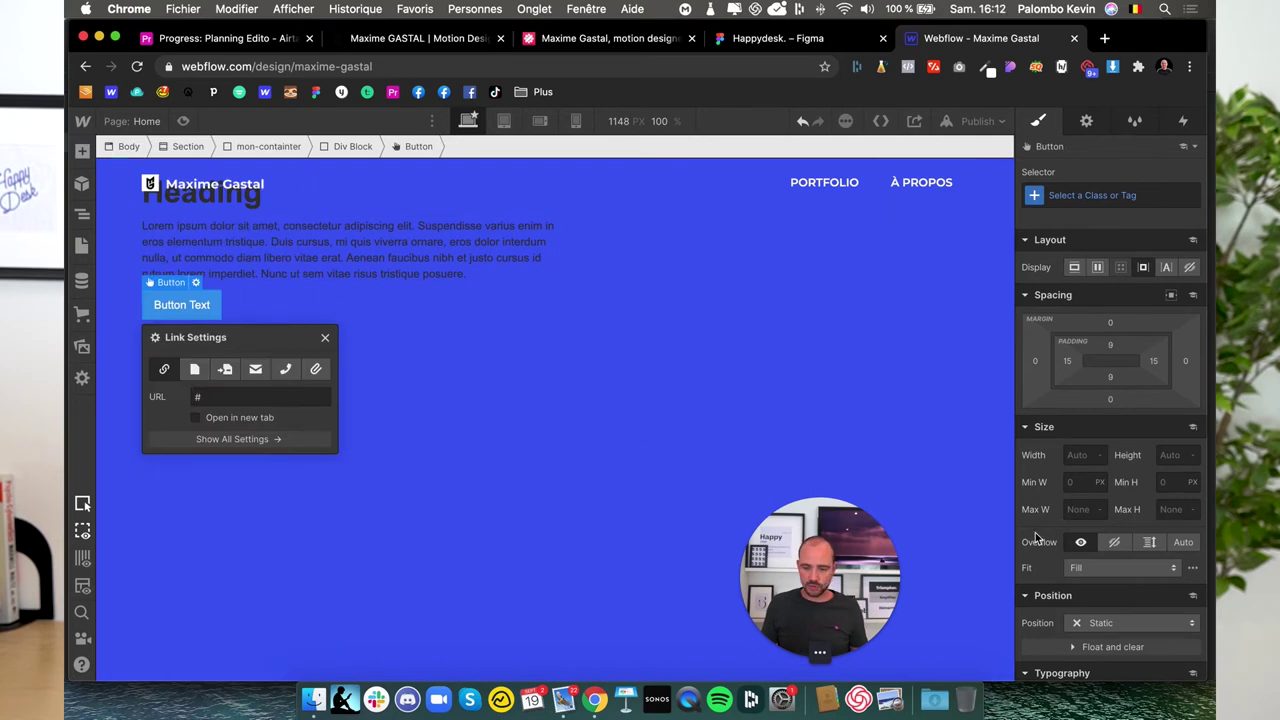
scroll(1036, 537, down, 5)
scroll(1088, 525, down, 1)
click(1076, 389)
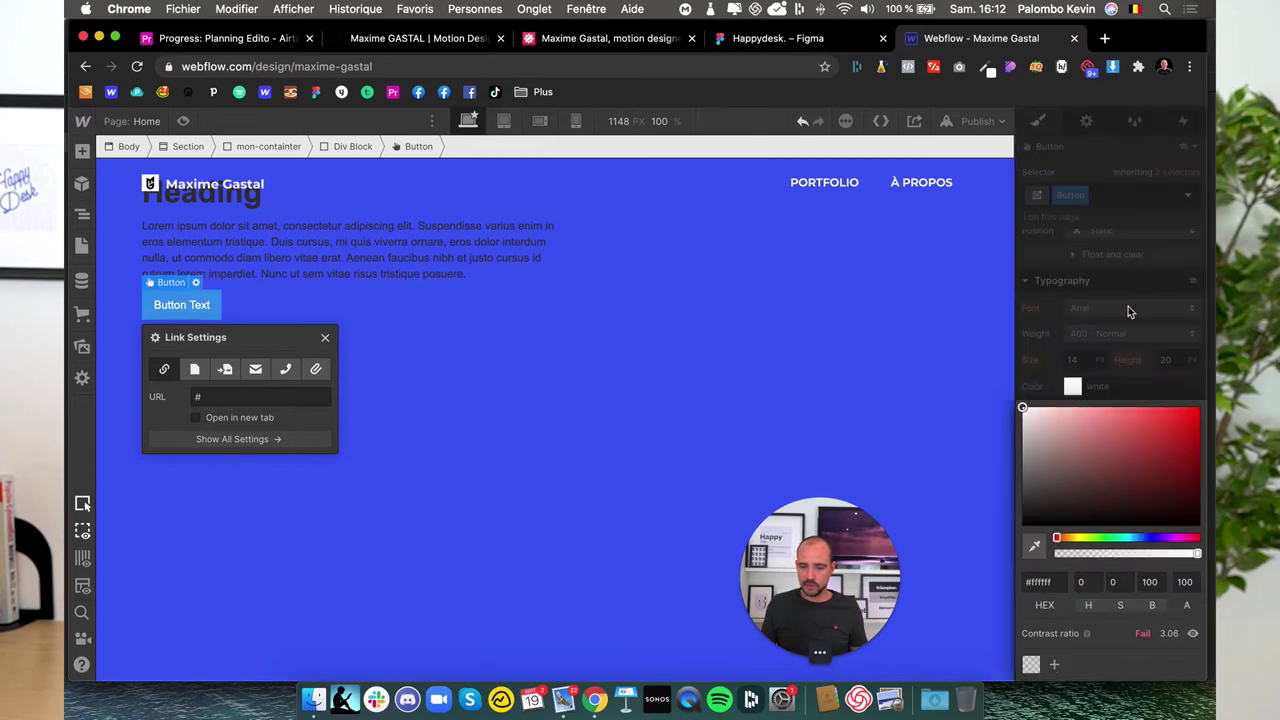
click(1128, 306)
click(1106, 310)
click(1104, 395)
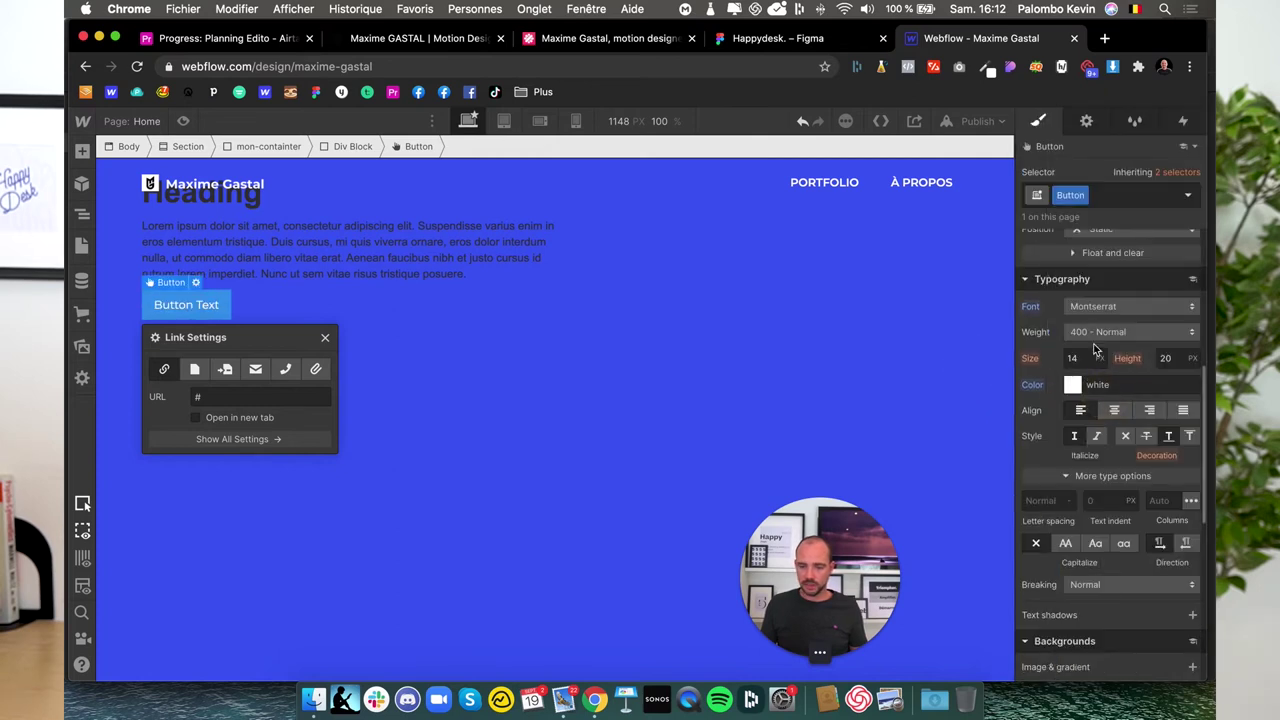
click(1095, 338)
click(1095, 376)
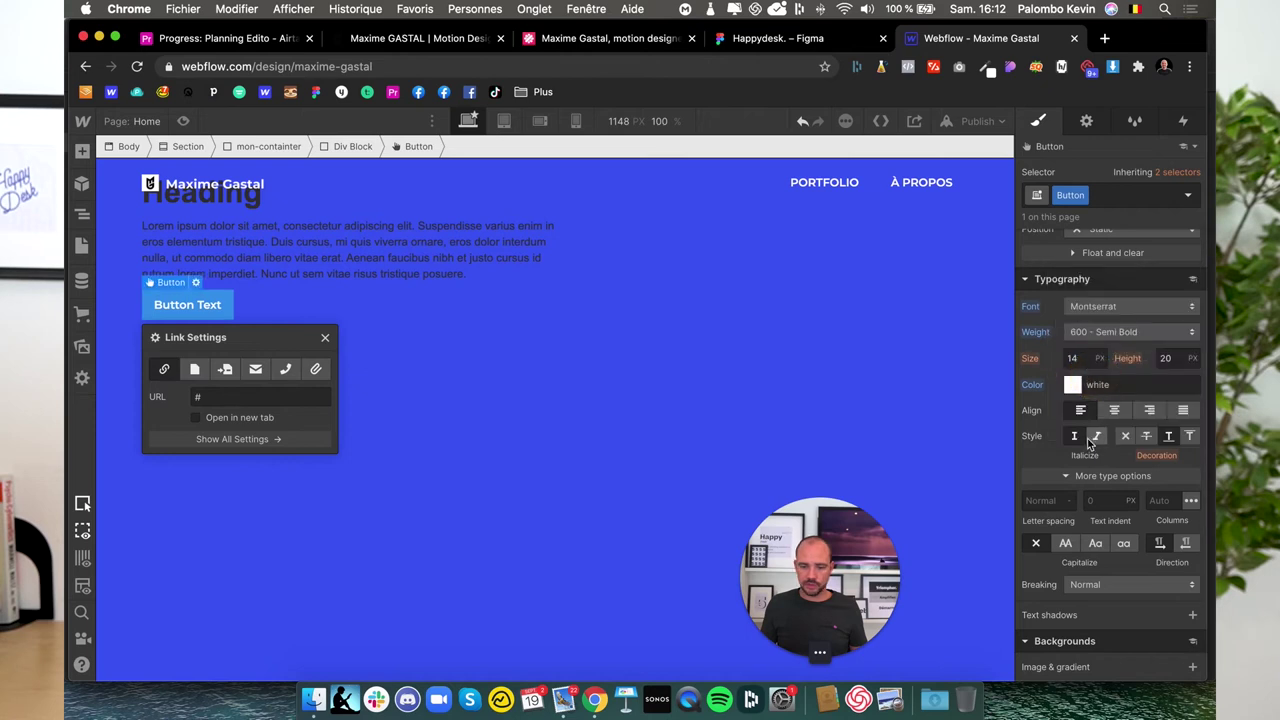
text(16)
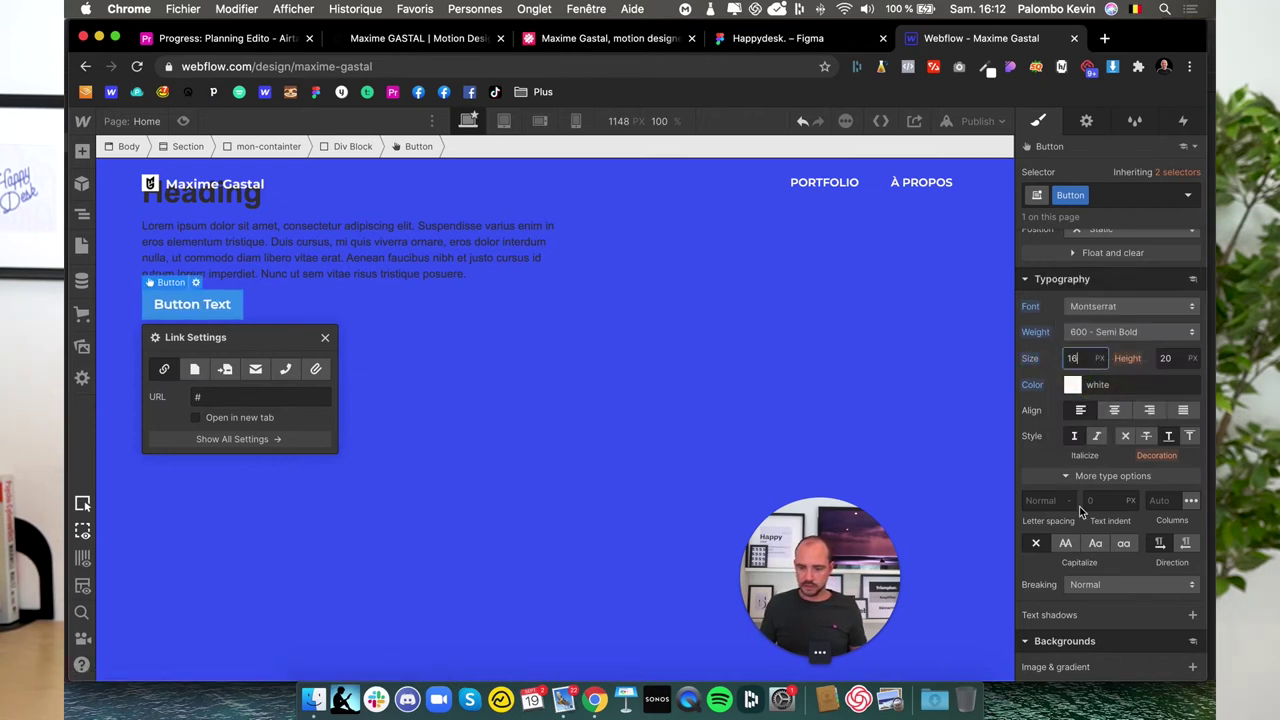
- Give the button a white background, checking it against the Figma design
scroll(1079, 506, down, 5)
click(1073, 450)
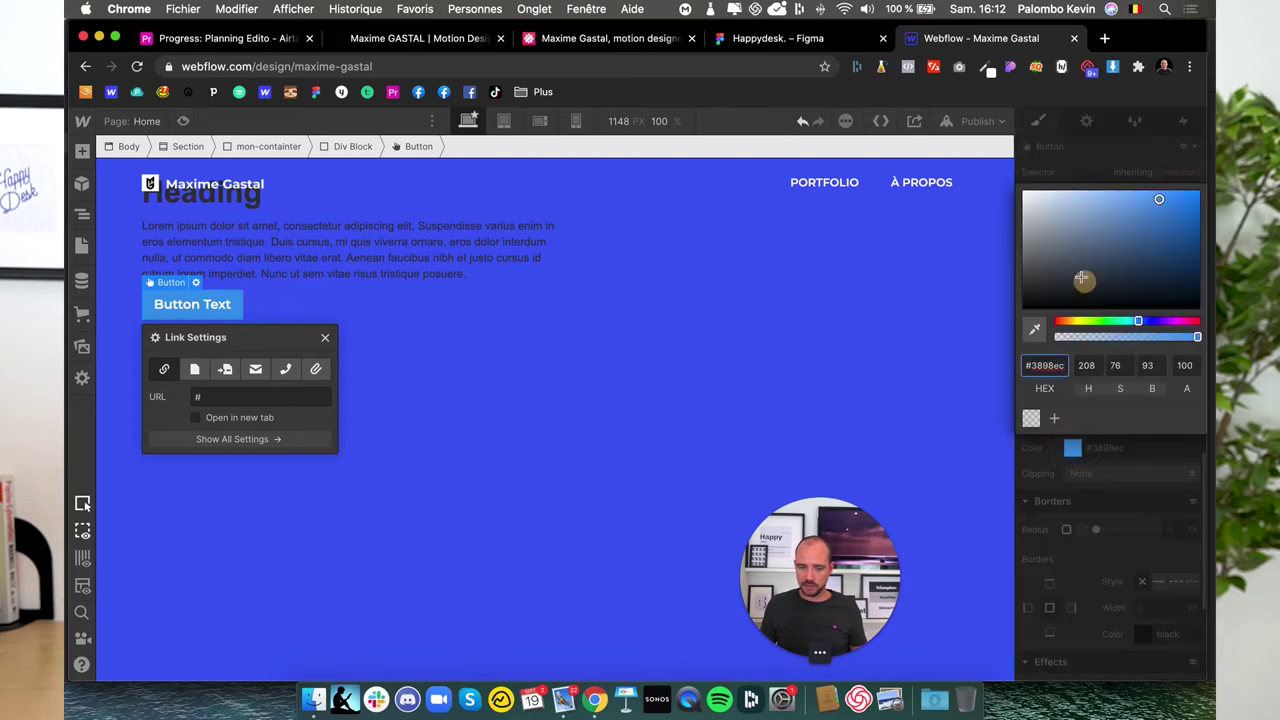
drag(1081, 279, 1022, 190)
click(779, 42)
click(942, 38)
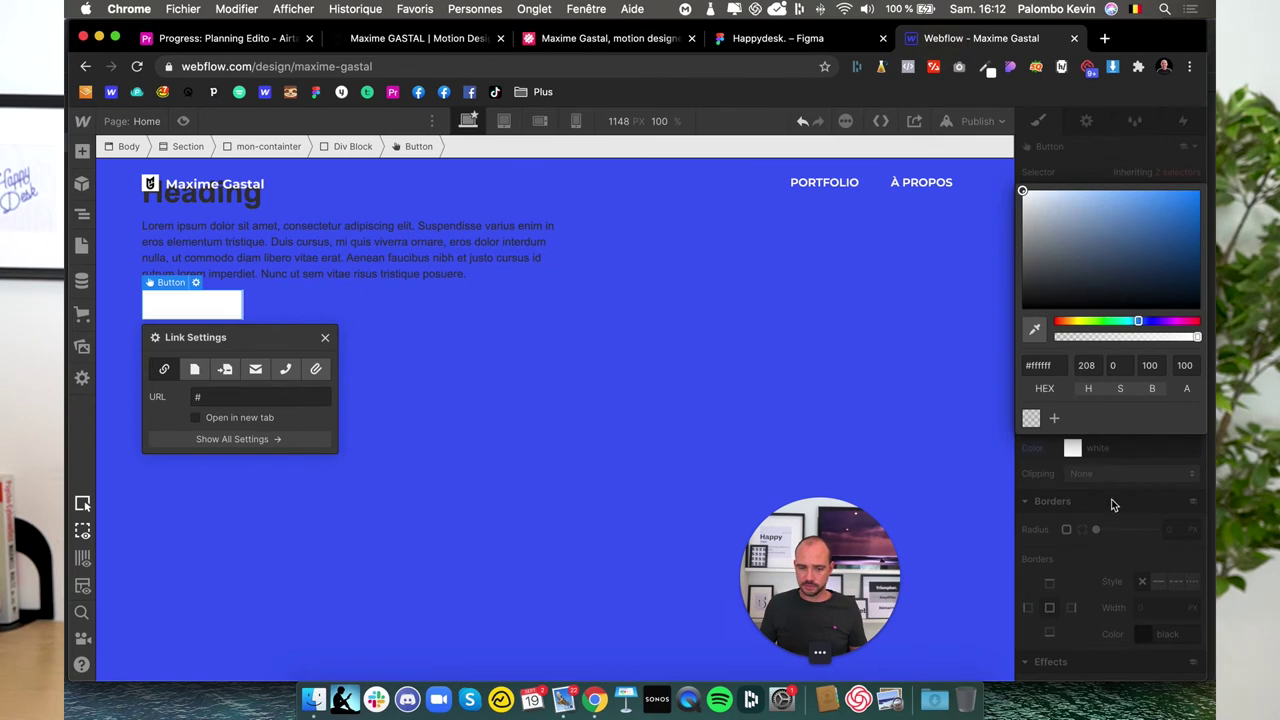
click(1113, 505)
- Try sampling the section blue for the button text, then undo the white background
scroll(1081, 395, up, 3)
click(1070, 369)
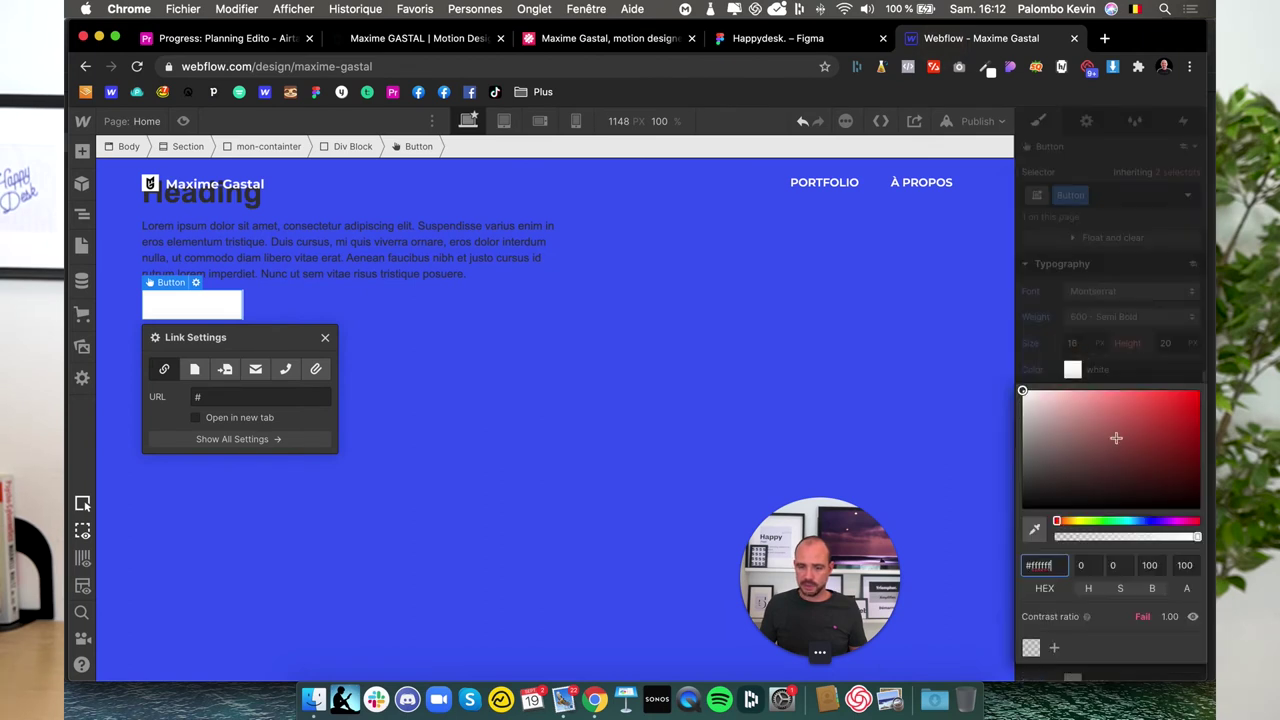
click(1035, 529)
click(952, 480)
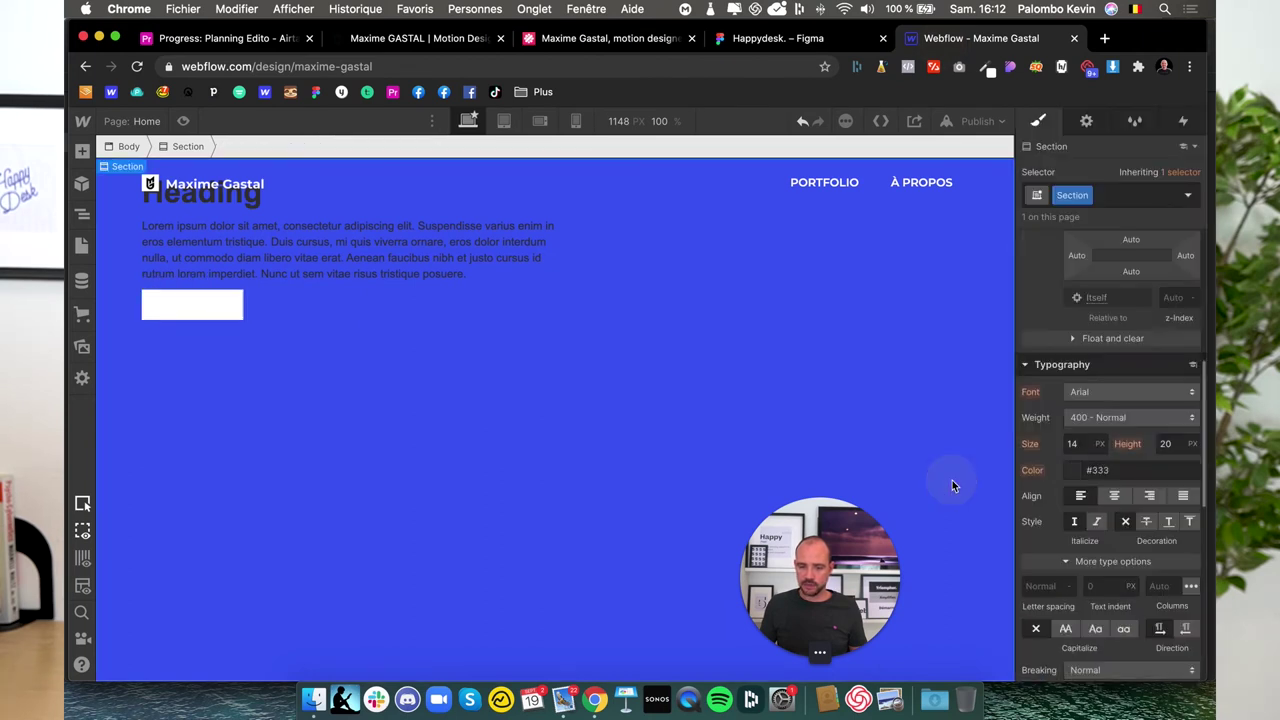
key(Escape)
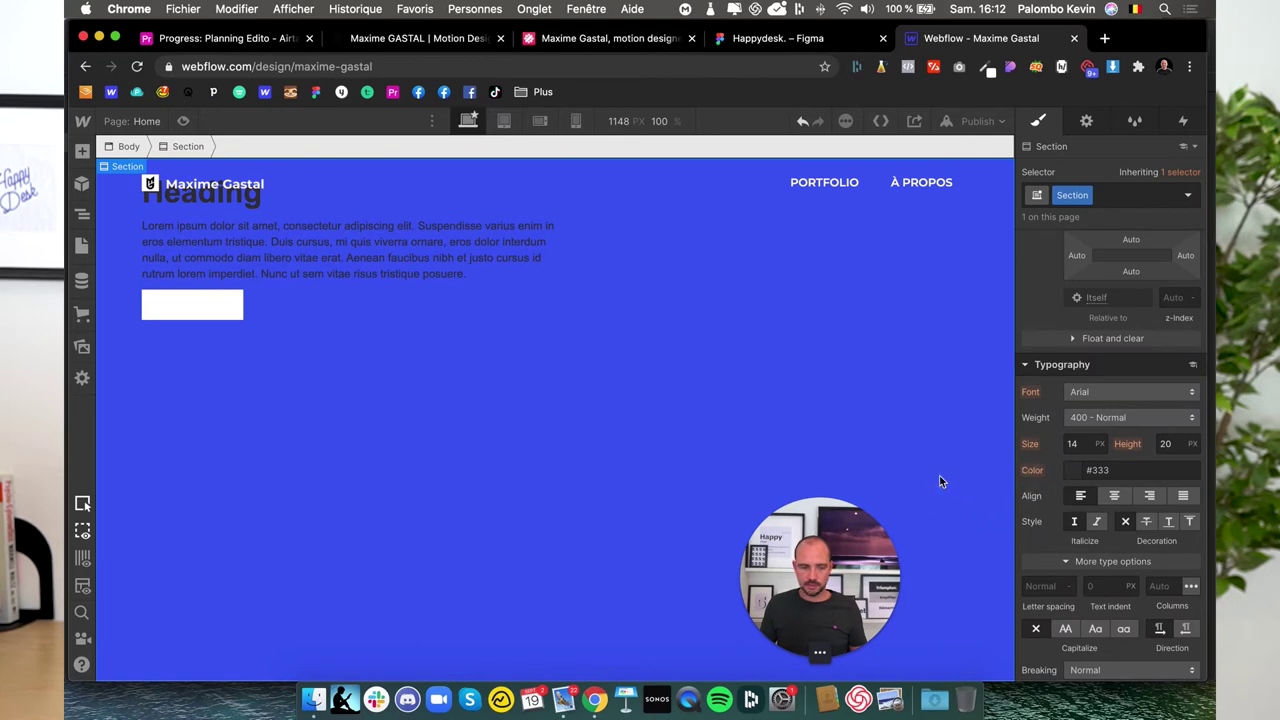
scroll(1118, 390, up, 1)
key(ctrl+z)
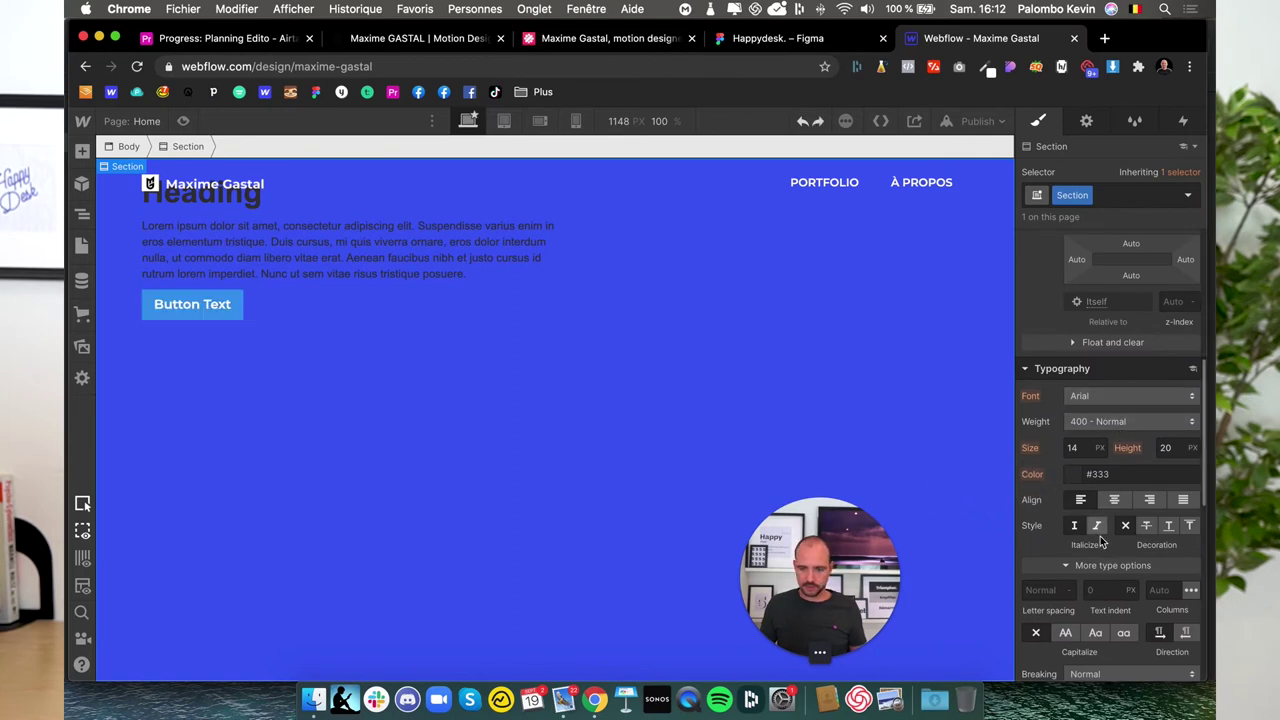
- Select the 3E5CF4 fill value in the Figma design
scroll(1100, 536, up, 3)
click(752, 38)
click(1063, 362)
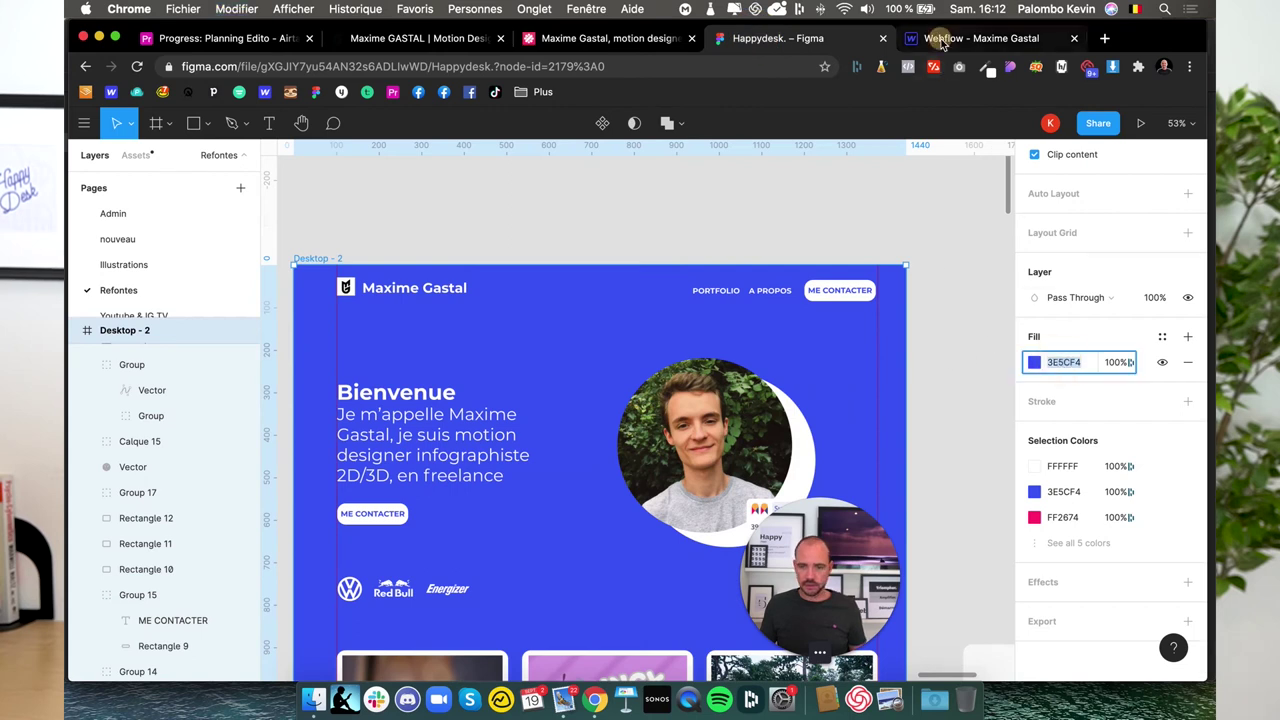
- Set the button text colour to blue #3e5cf4 and save it as the 'bleu' swatch
click(940, 40)
click(221, 308)
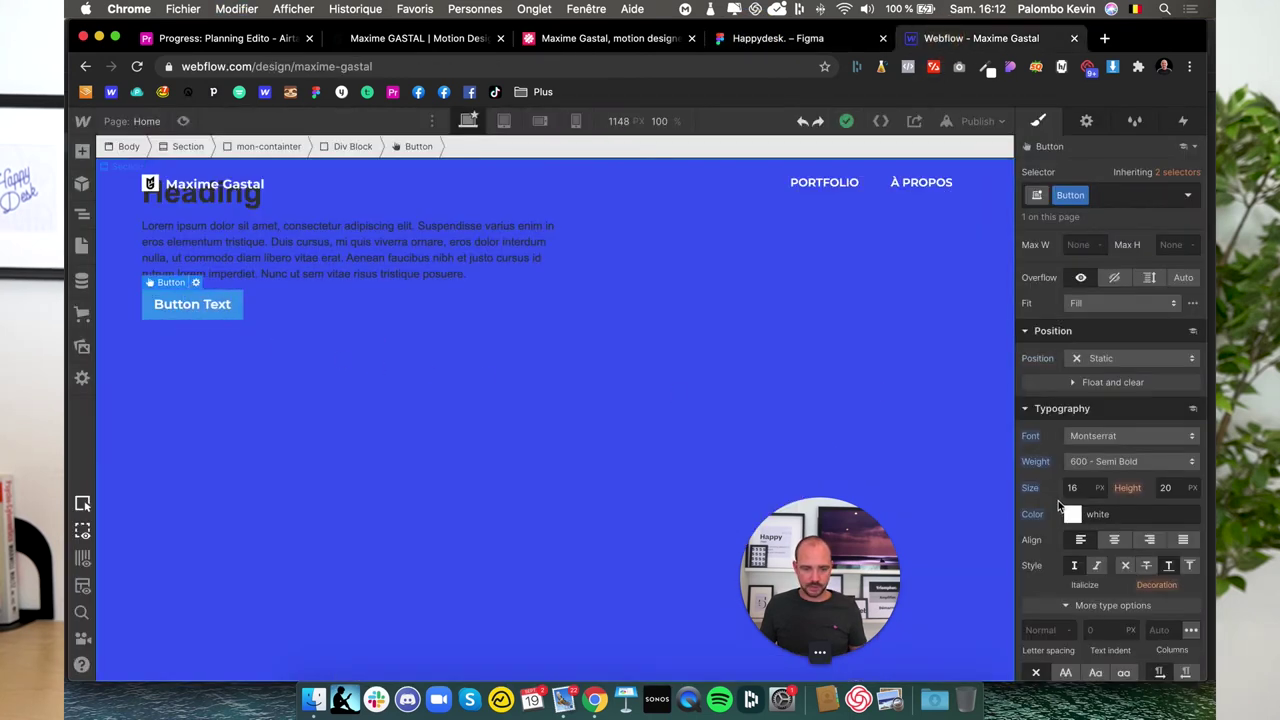
scroll(1082, 522, down, 1)
click(1076, 465)
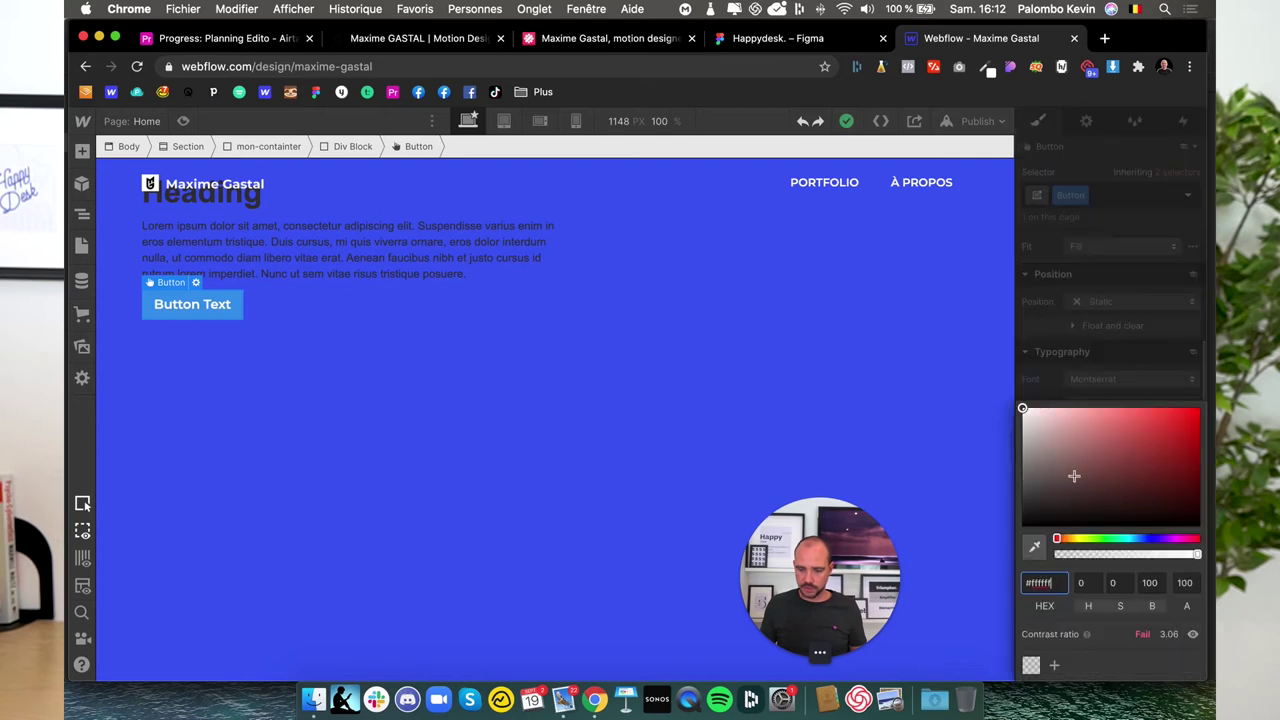
click(1054, 665)
click(1040, 500)
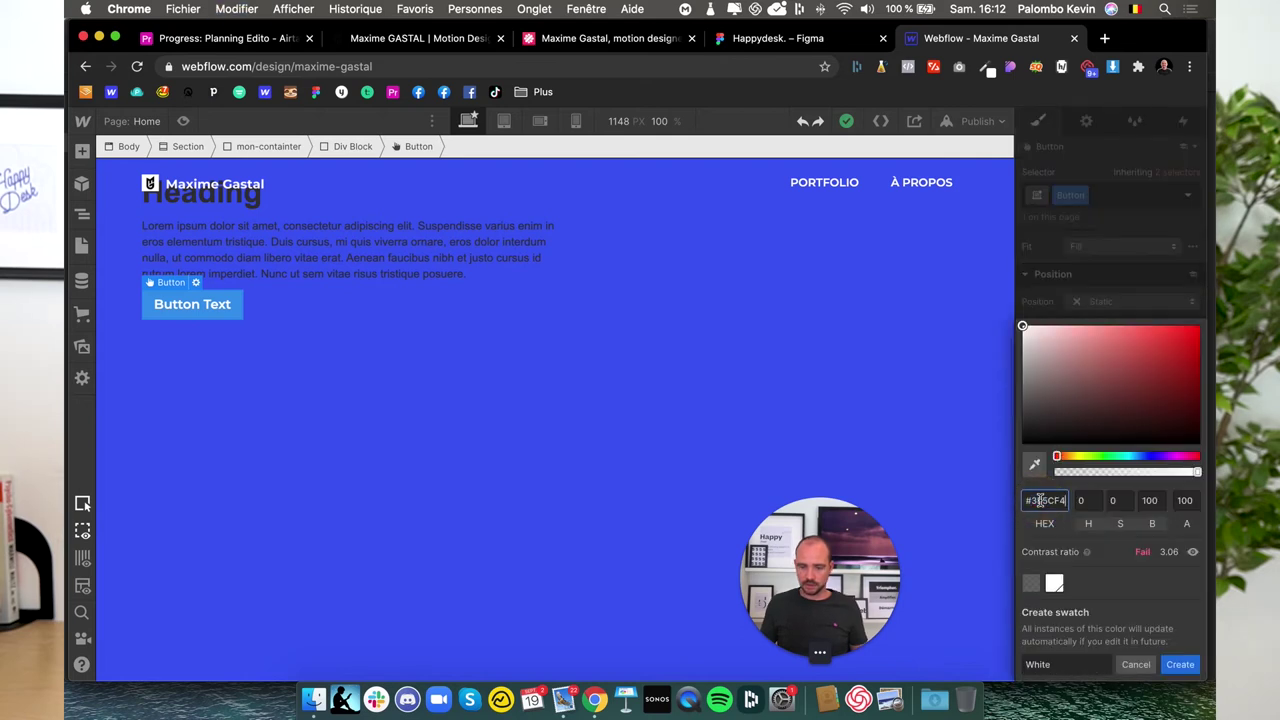
key(super+v)
key(Tab)
click(1093, 664)
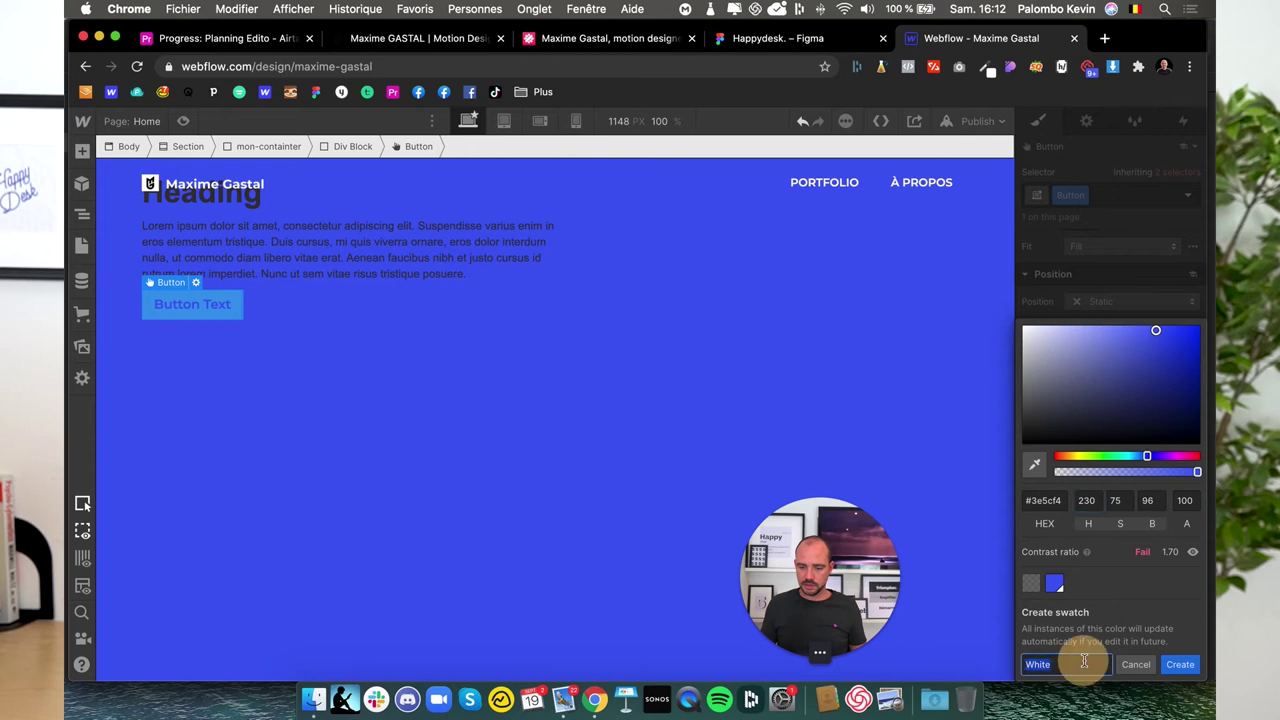
text(bleu)
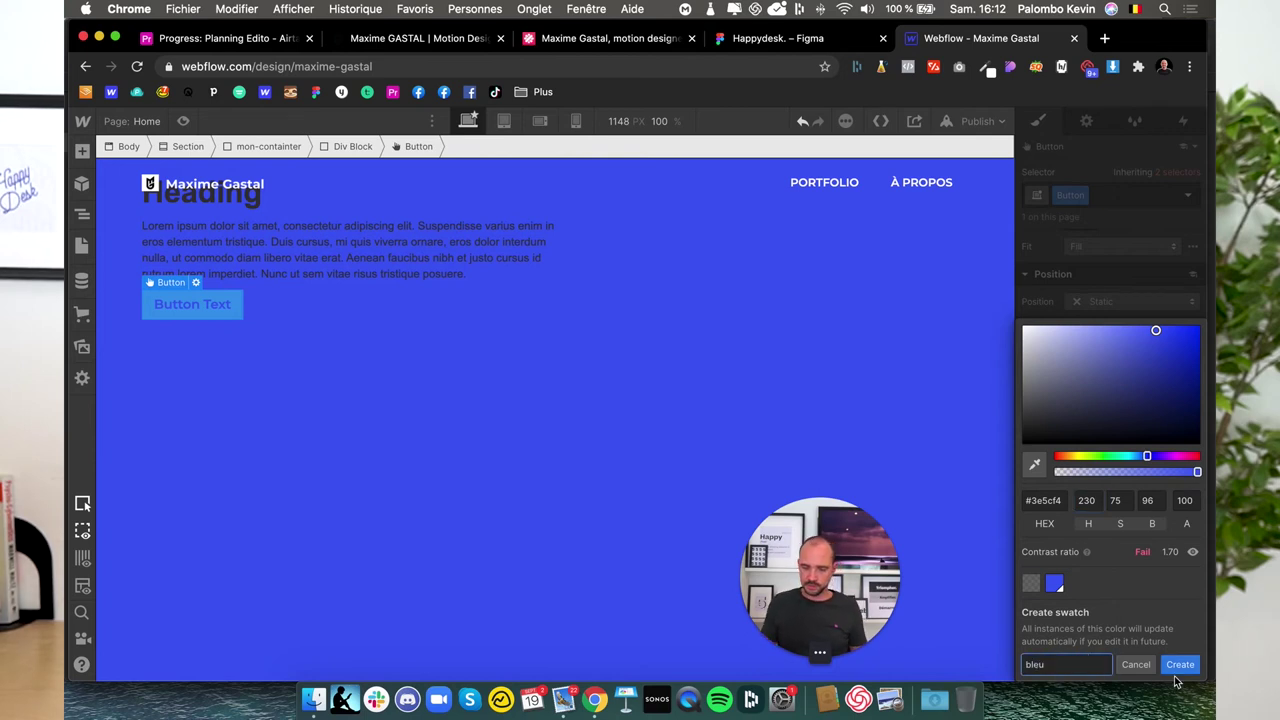
click(1180, 664)
click(1095, 336)
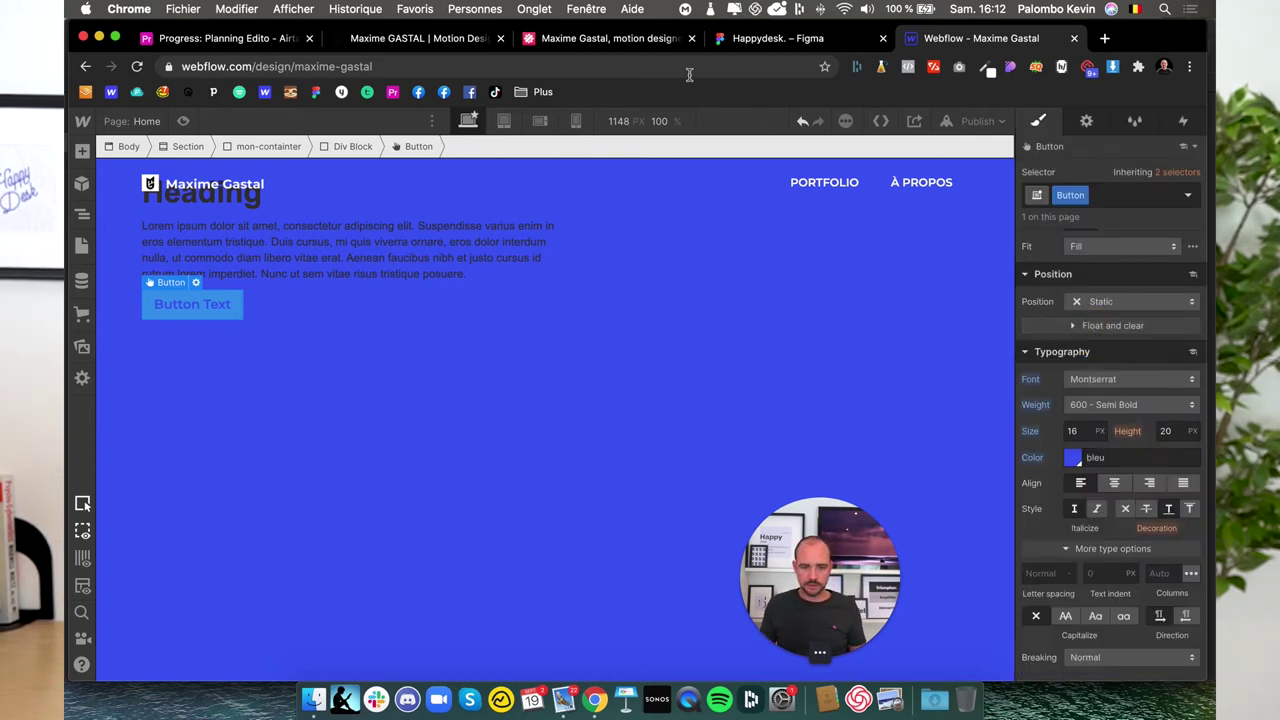
- Make the button's background colour white
scroll(1057, 539, down, 5)
click(1072, 512)
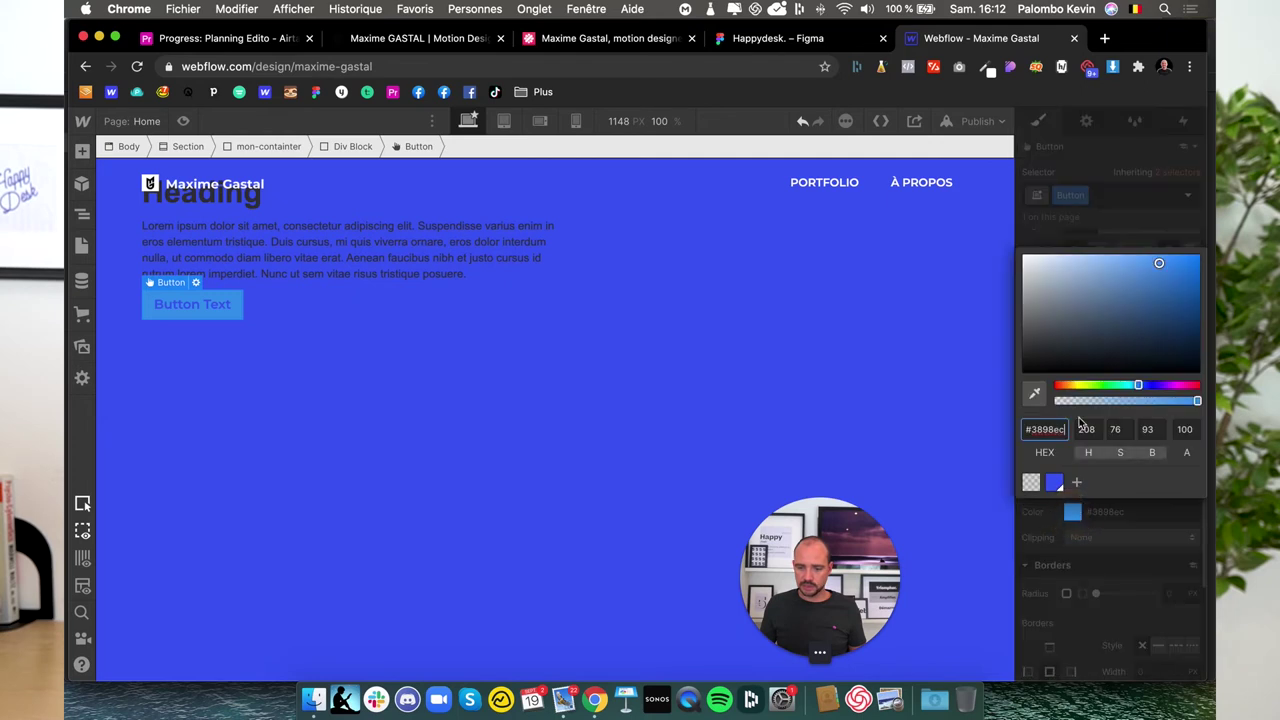
drag(1157, 263, 880, 143)
click(1151, 222)
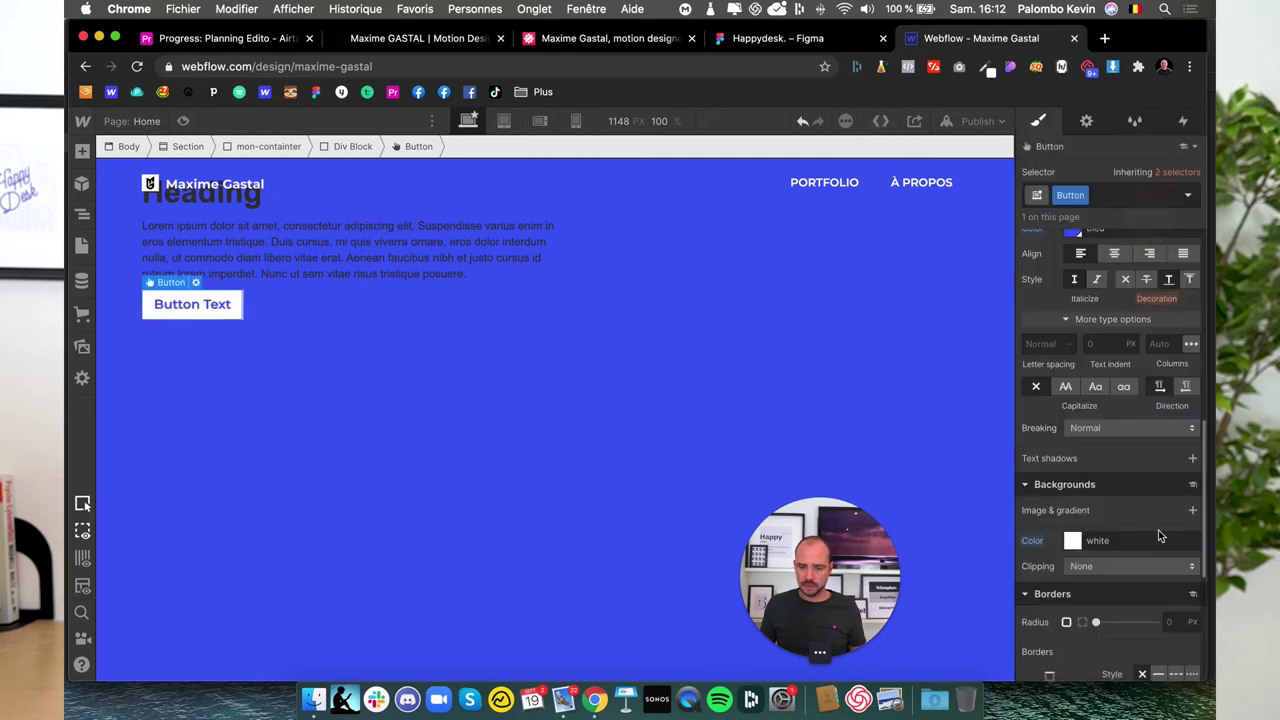
- Round the button's corners with a 20 px border radius
scroll(1163, 430, up, 3)
scroll(1163, 420, down, 4)
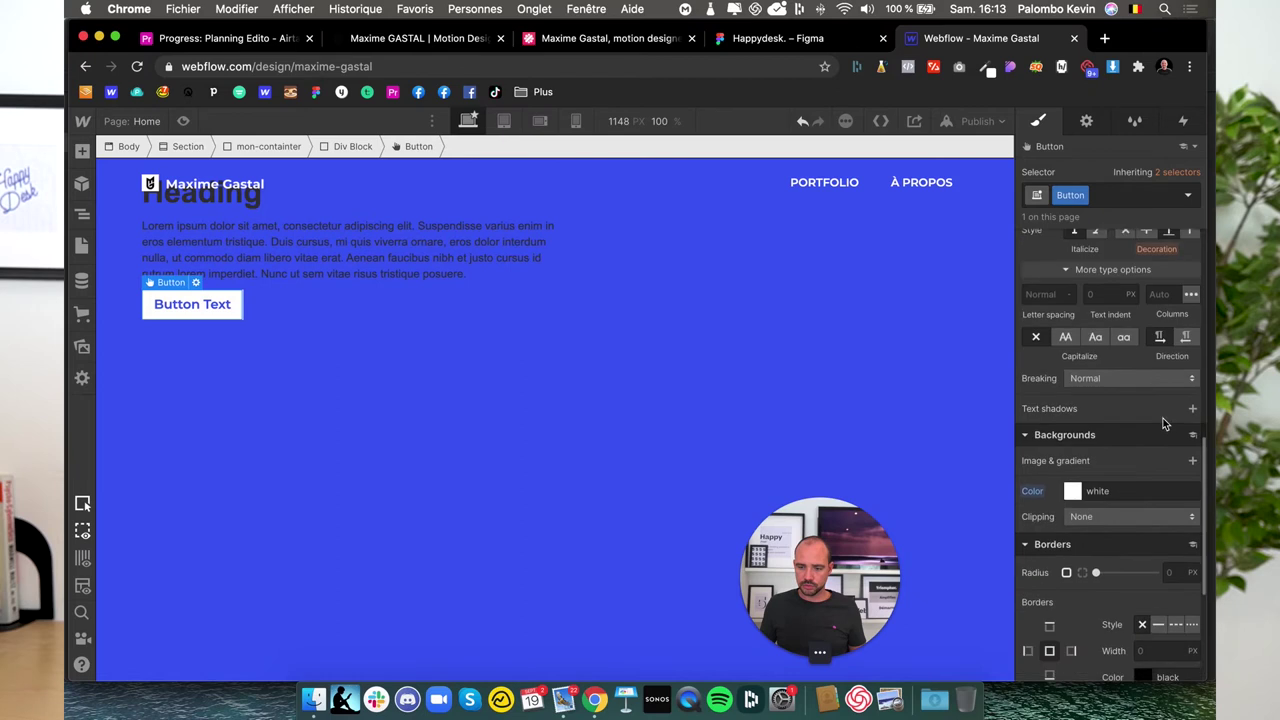
scroll(1166, 460, down, 2)
click(1170, 502)
text(20)
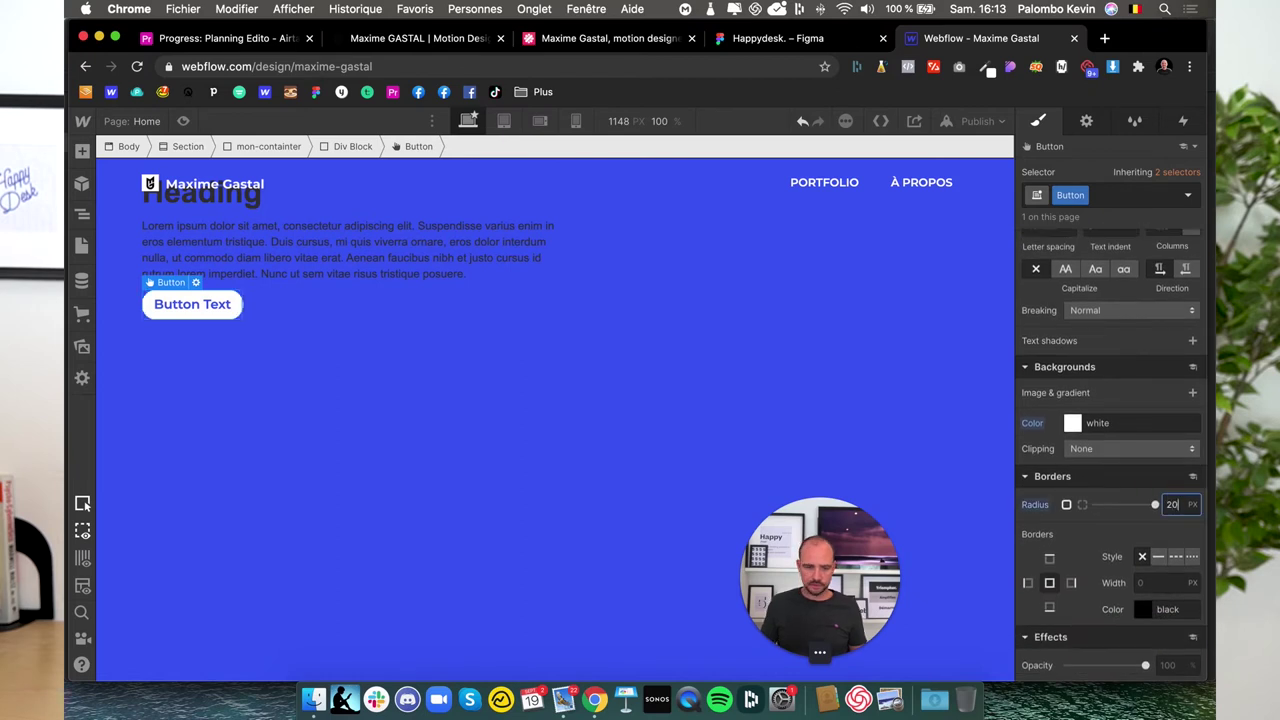
double_click(1172, 503)
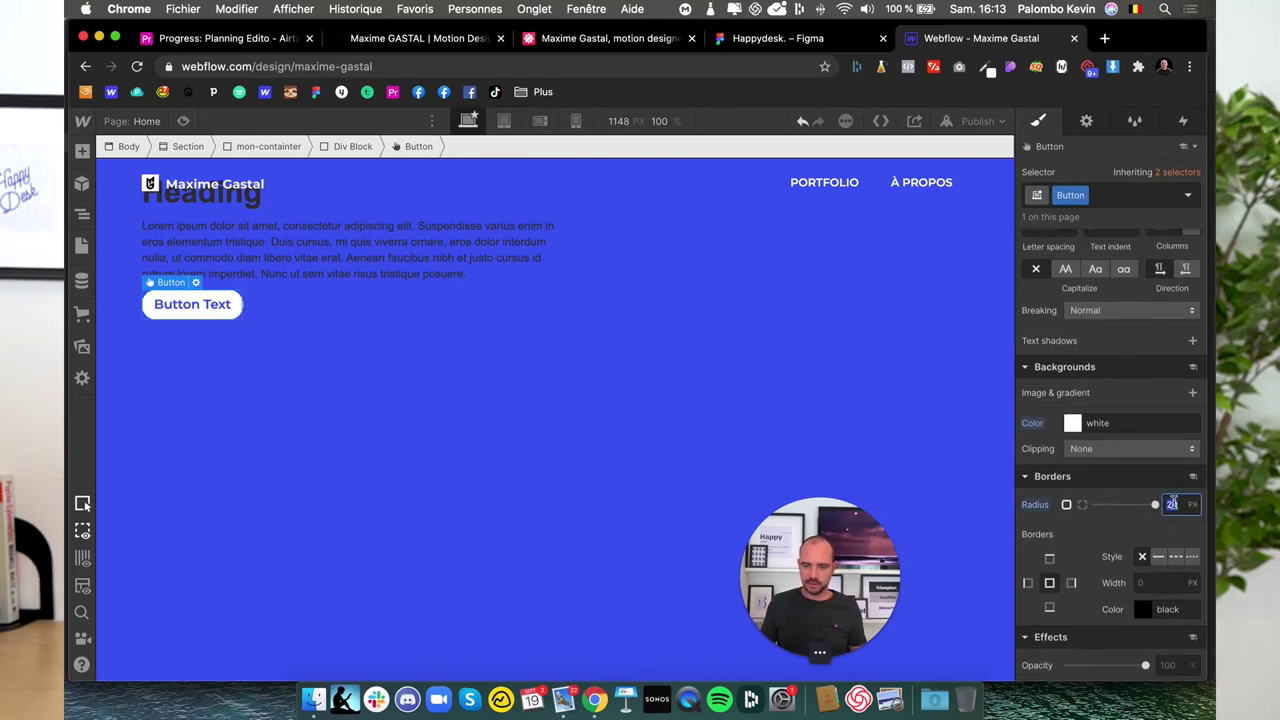
text(10)
click(770, 38)
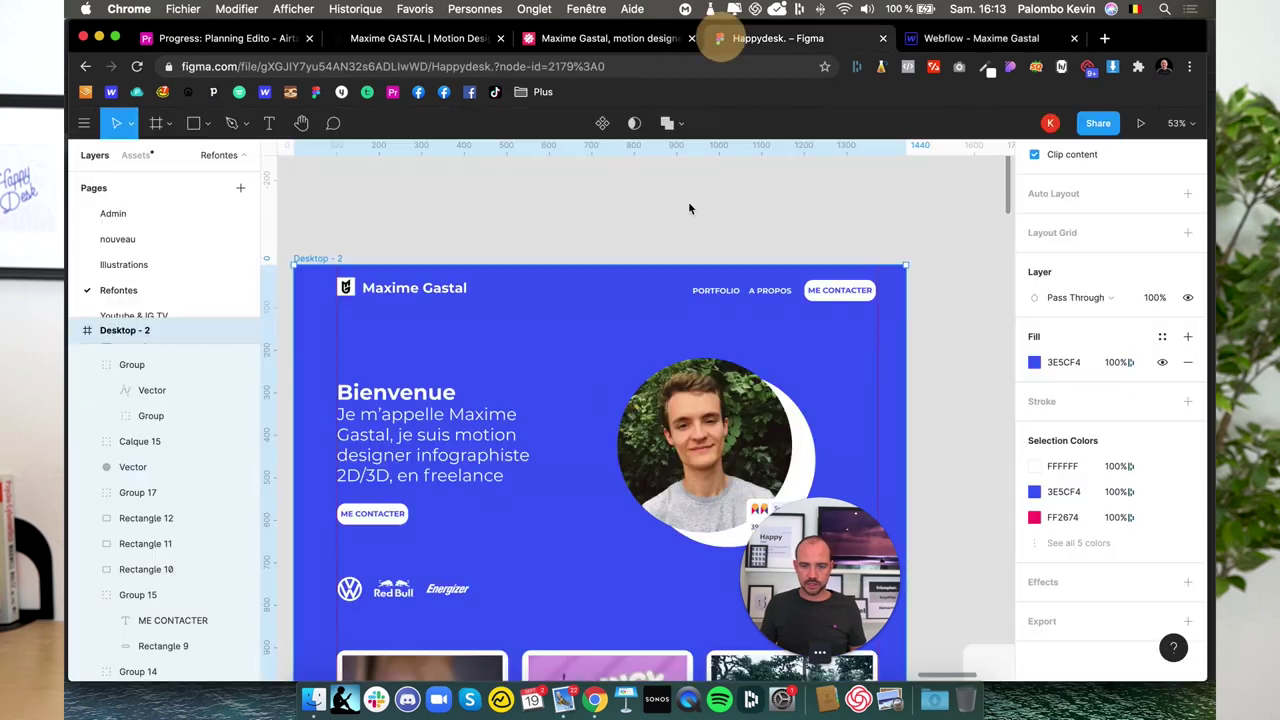
click(403, 513)
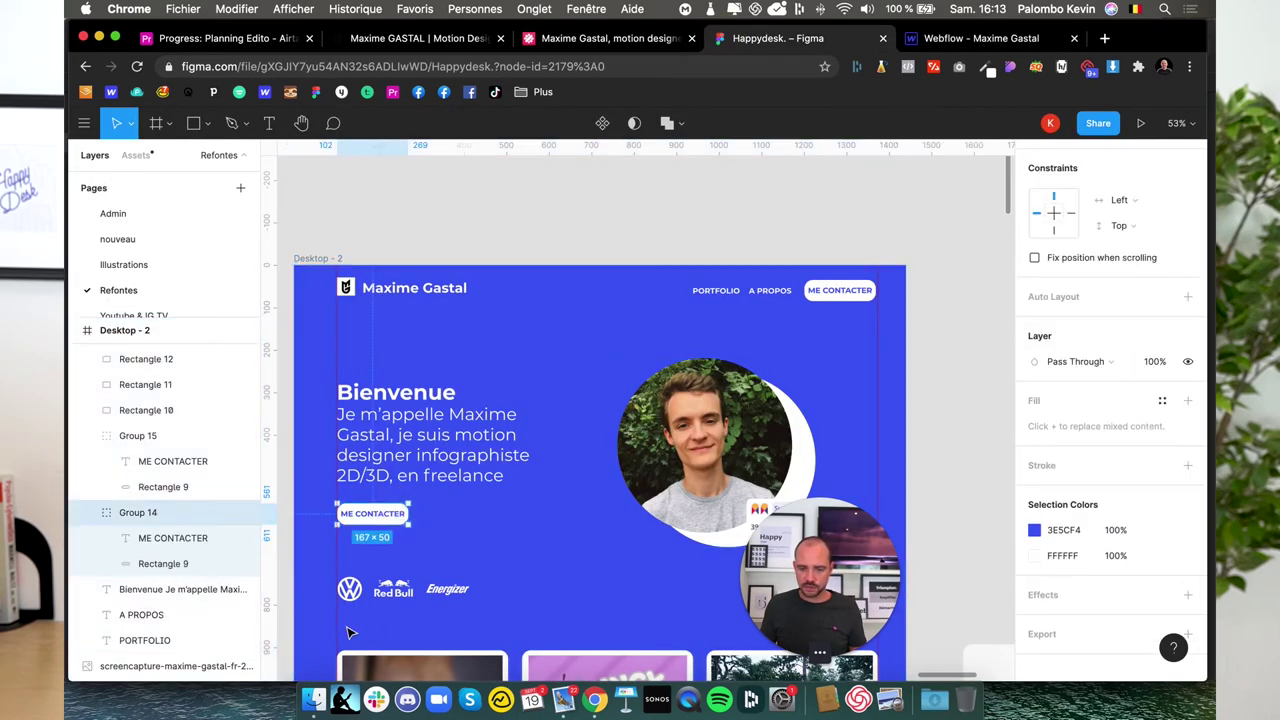
scroll(406, 521, up, 5)
click(163, 563)
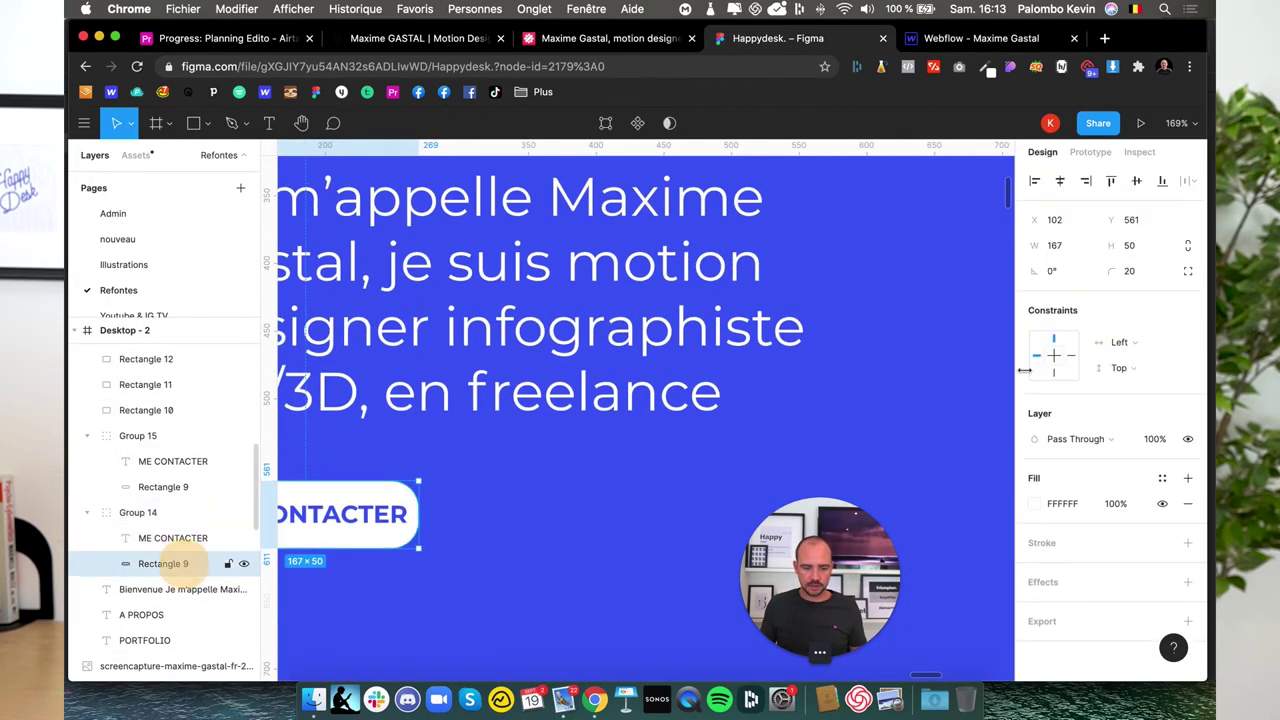
click(980, 38)
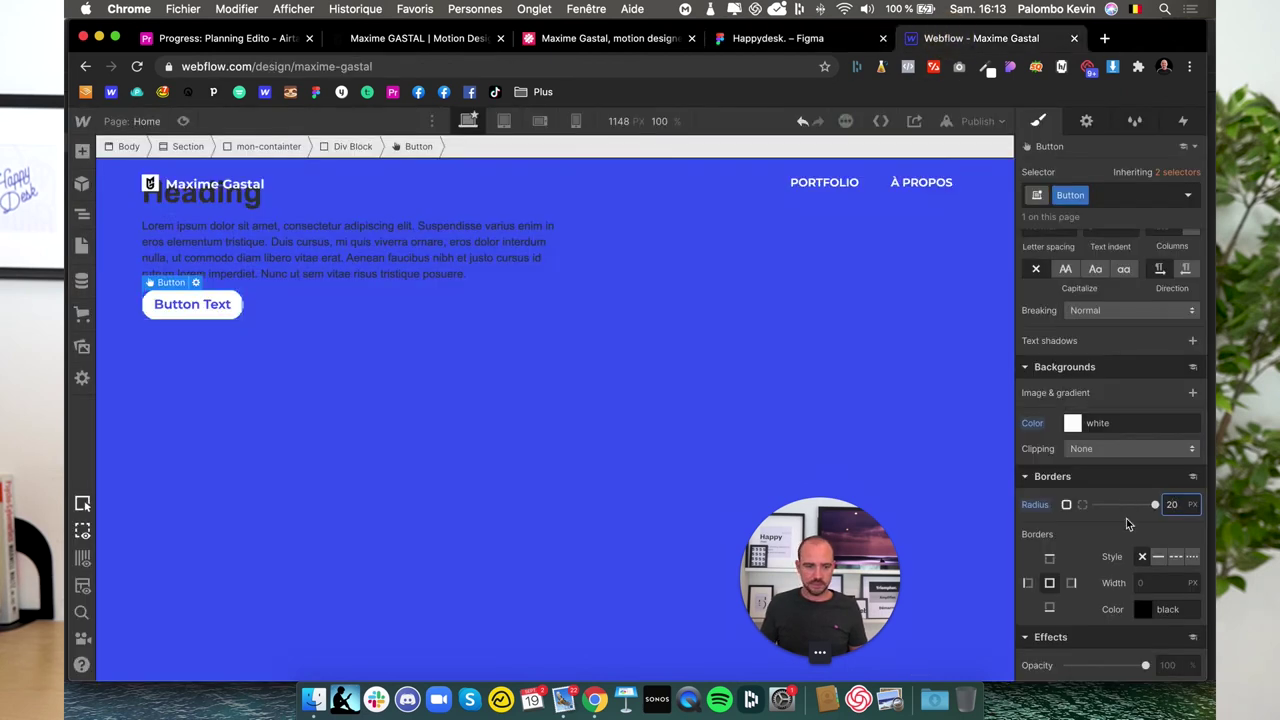
- Replace the button label 'Button Text' with 'me contacter'
click(340, 317)
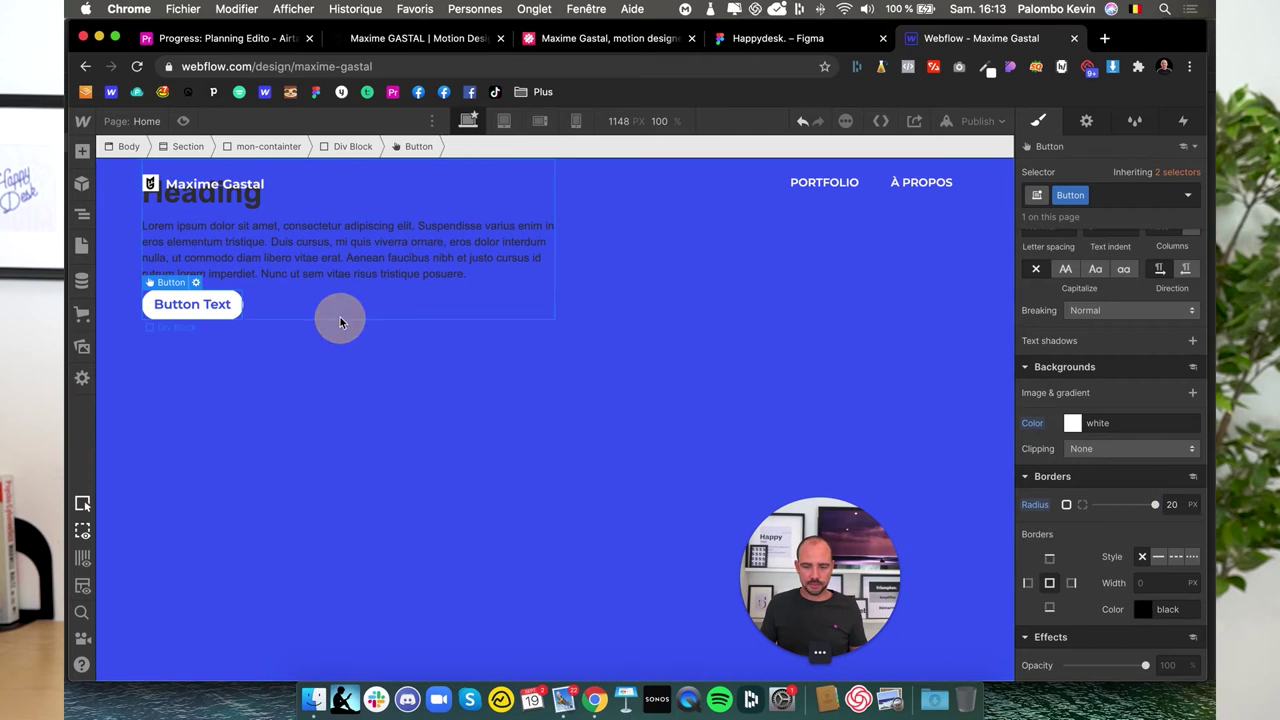
double_click(212, 303)
text(me contacter)
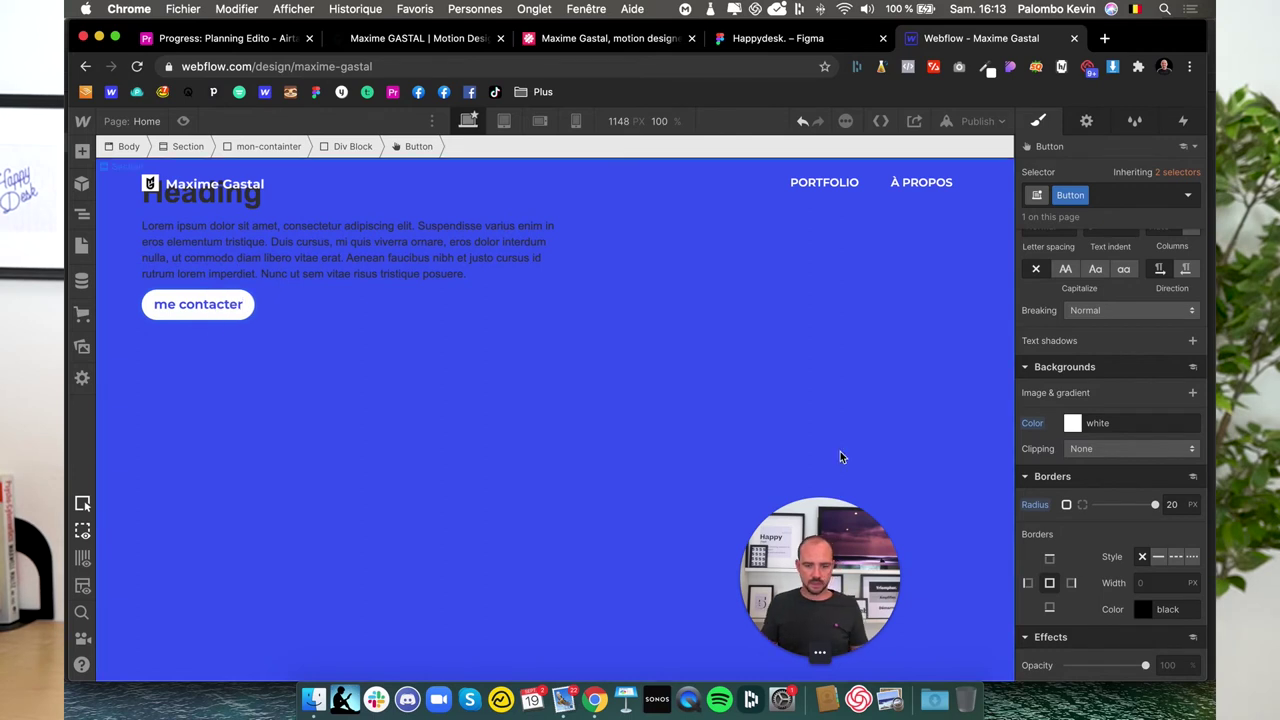
key(super+a)
click(282, 402)
- Display the button label in all capitals (uppercase AA)
click(210, 314)
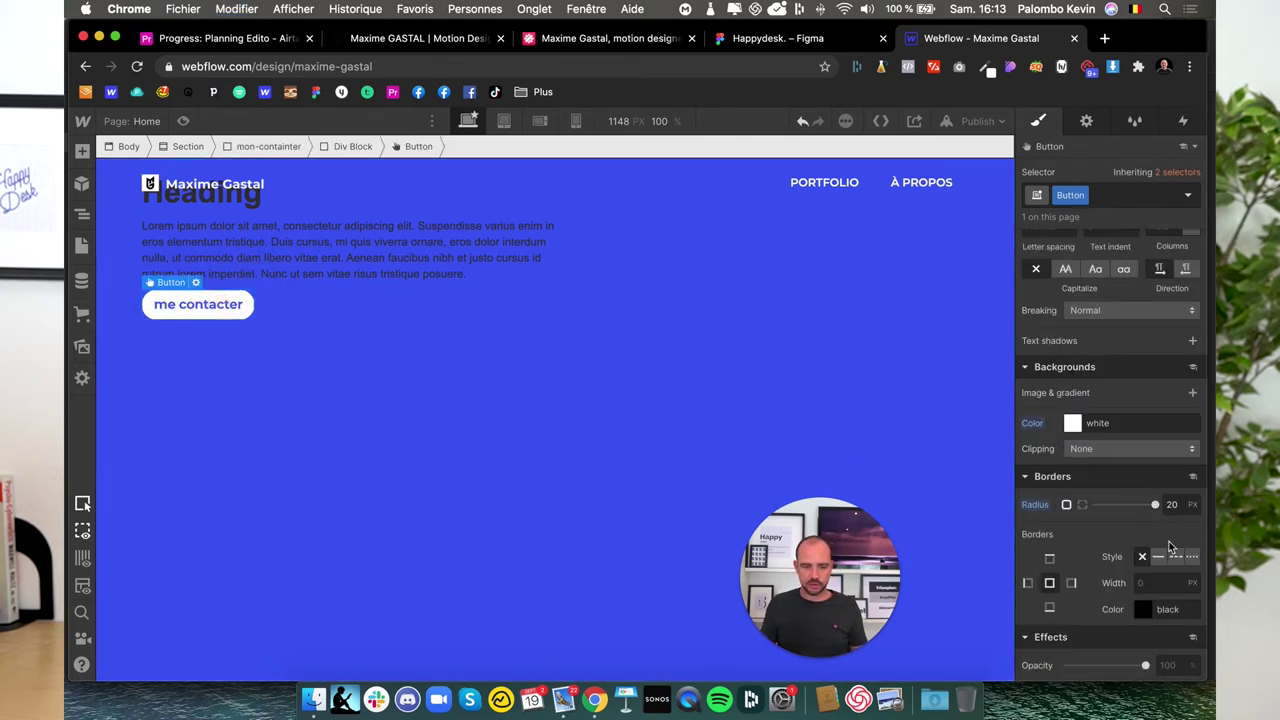
scroll(1126, 550, up, 4)
scroll(1126, 550, up, 1)
click(1126, 554)
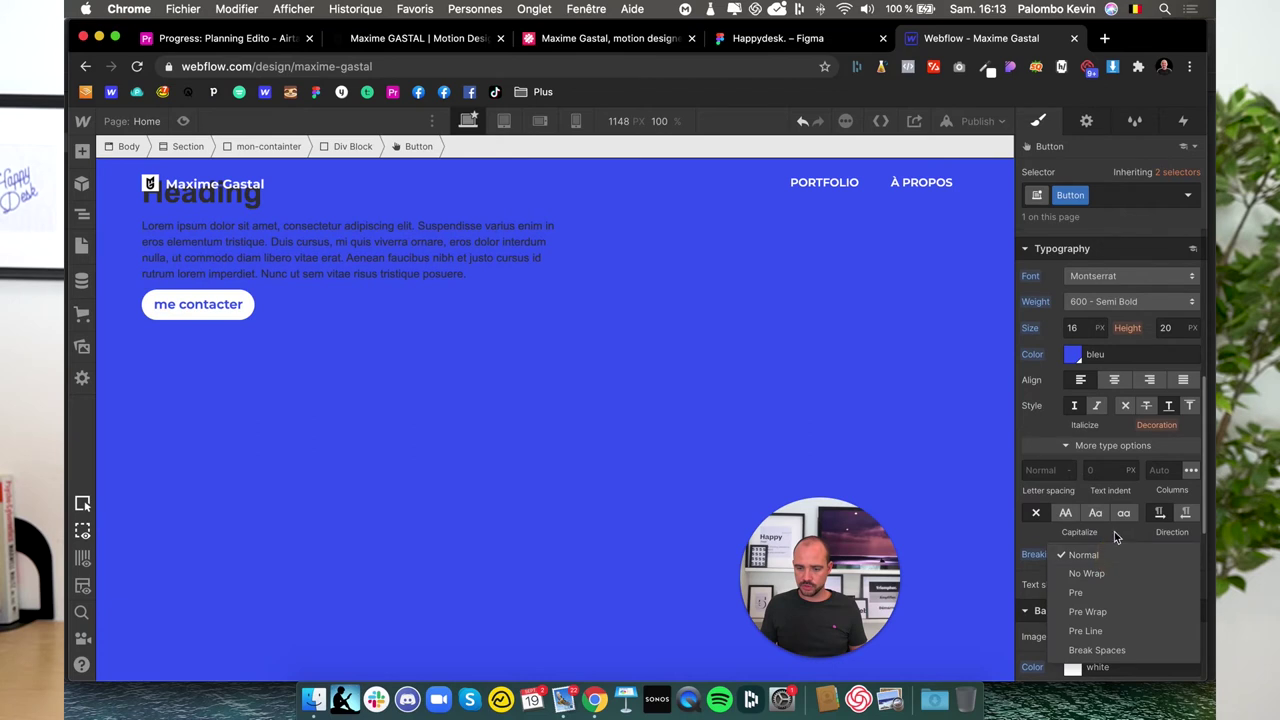
click(1114, 531)
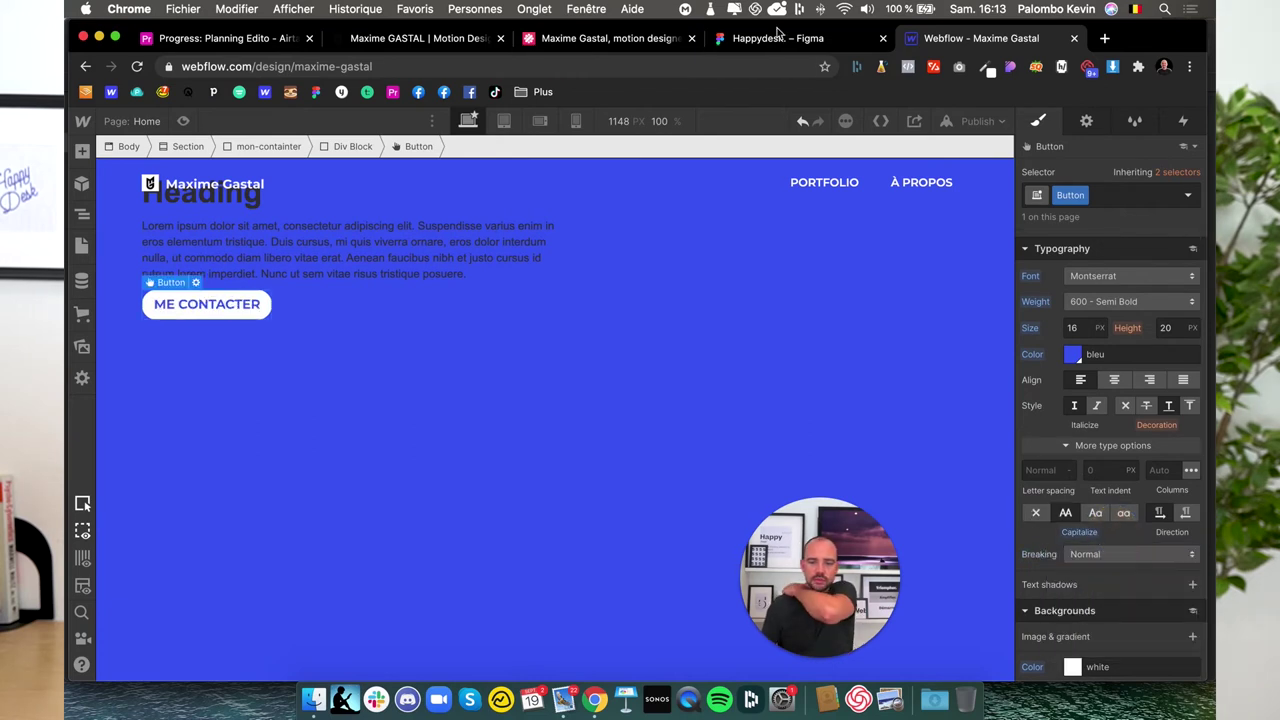
- Replace the Lorem ipsum paragraph with the Bienvenue intro text copied from the Figma mockup
click(770, 38)
double_click(497, 296)
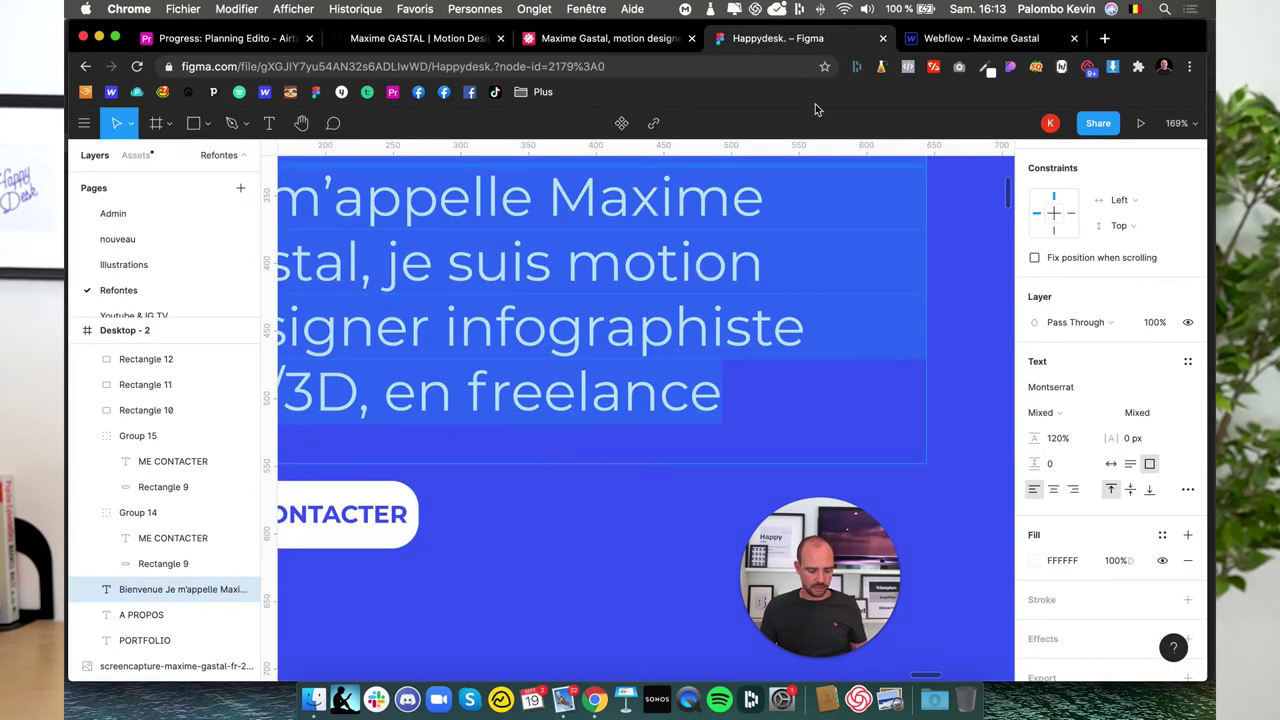
click(973, 38)
click(237, 272)
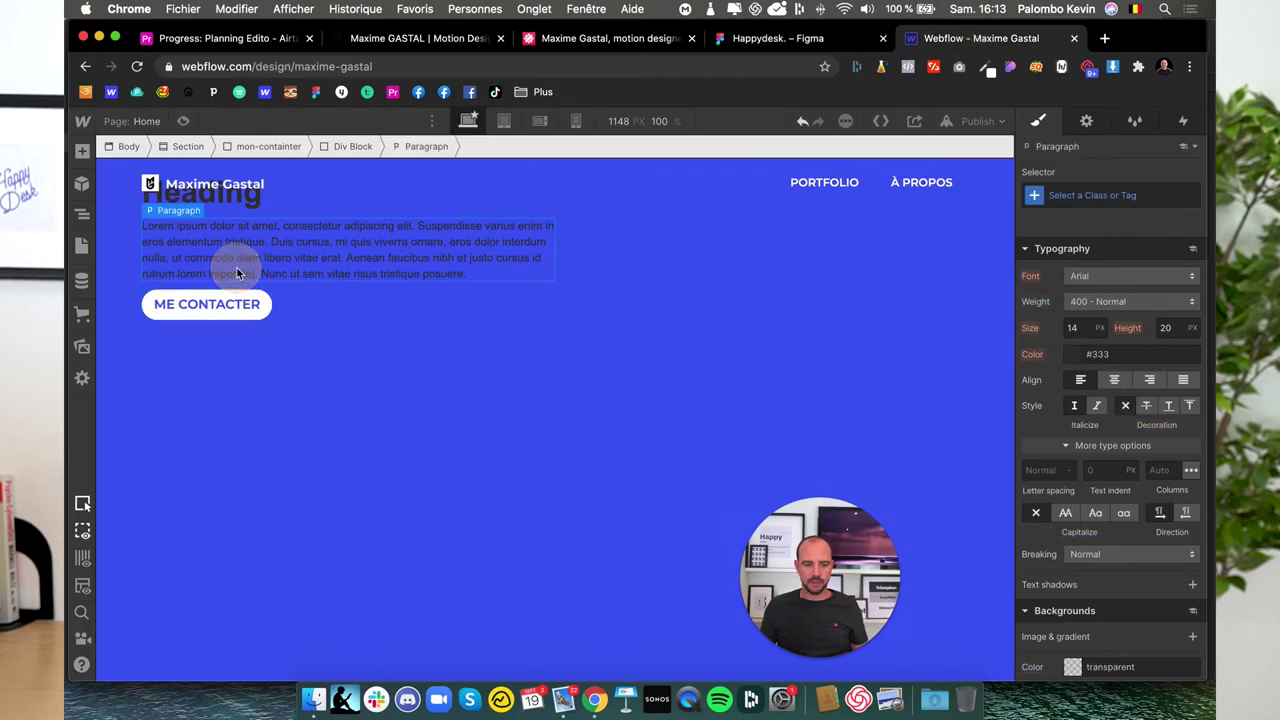
double_click(237, 272)
text(Bienvenue Je m'appelle Maxime Gastal, je suis motion designer infographiste 2D/3D, en freelance)
key(super+a)
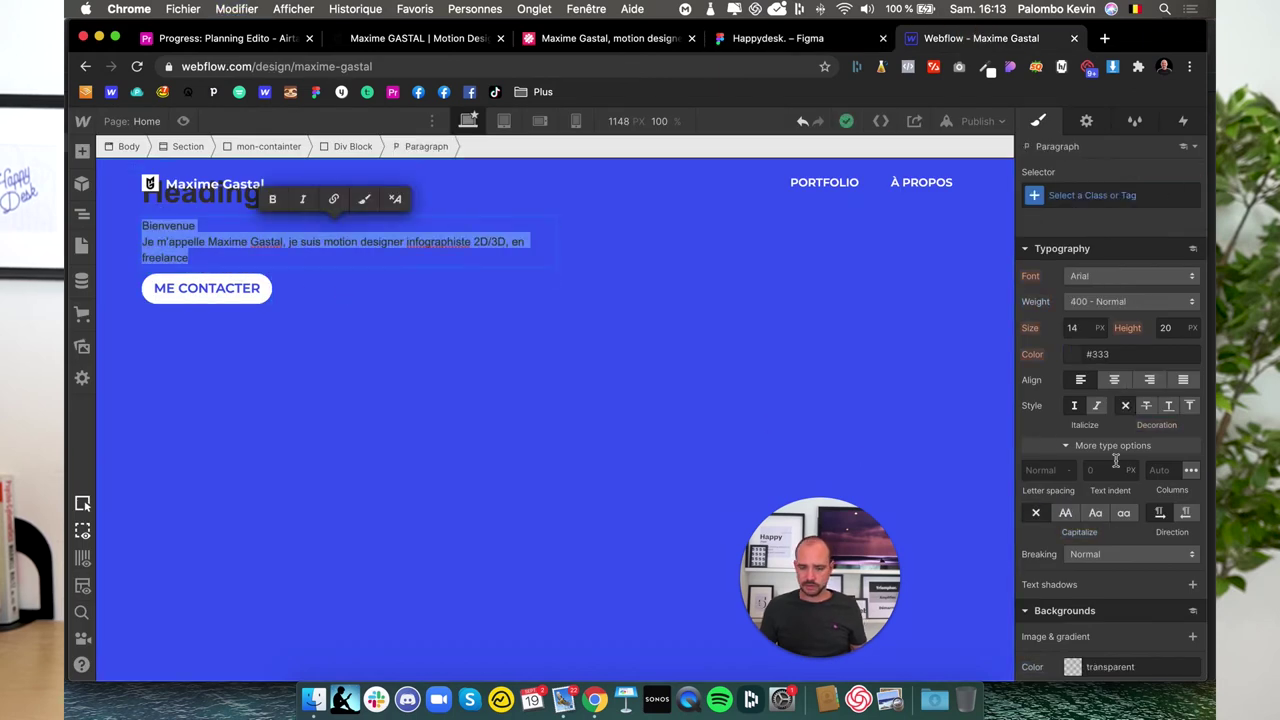
click(1098, 305)
- Set the paragraph to Montserrat 500 Medium, 32 px with 36 px line height
click(1064, 260)
click(1119, 280)
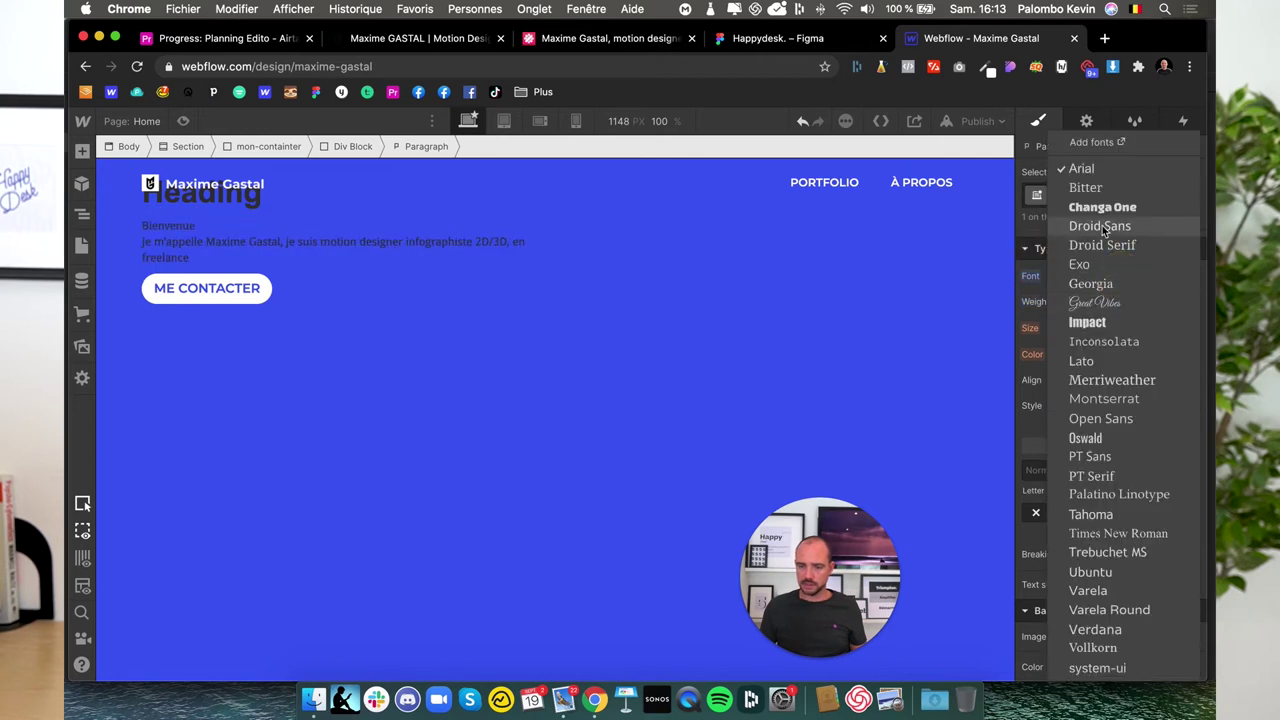
click(1090, 400)
click(1090, 302)
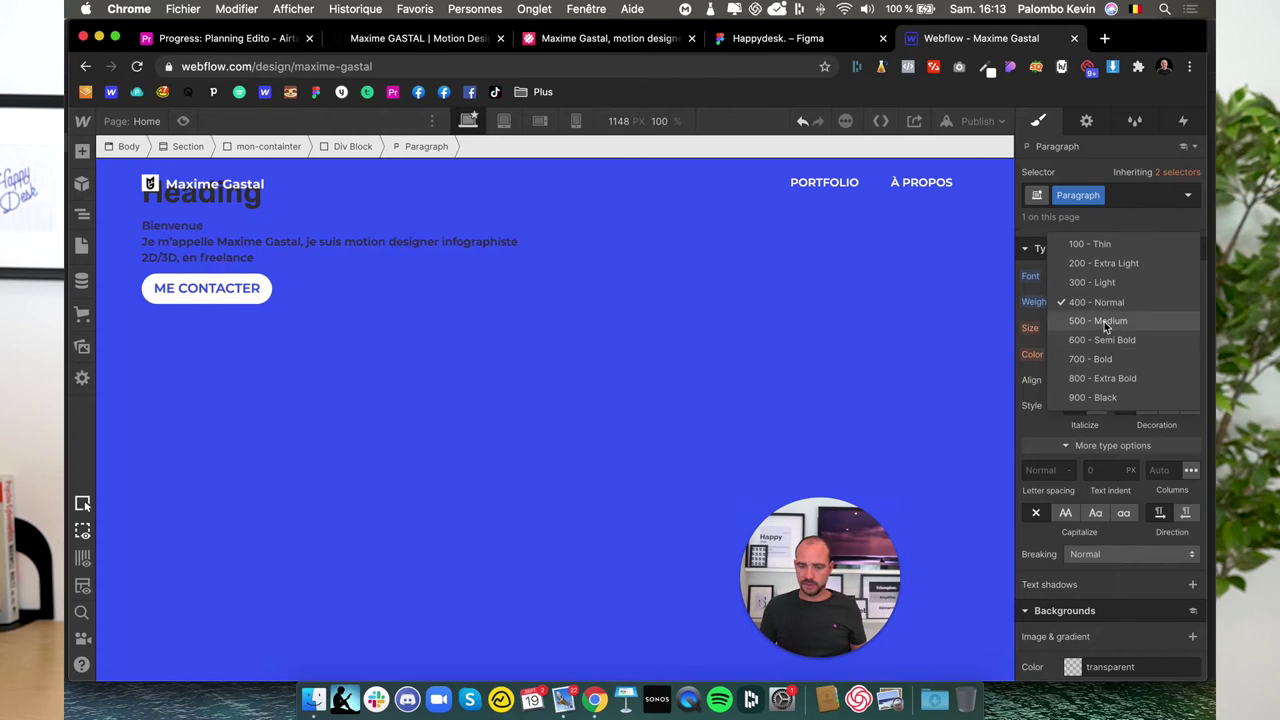
click(1098, 321)
click(1087, 328)
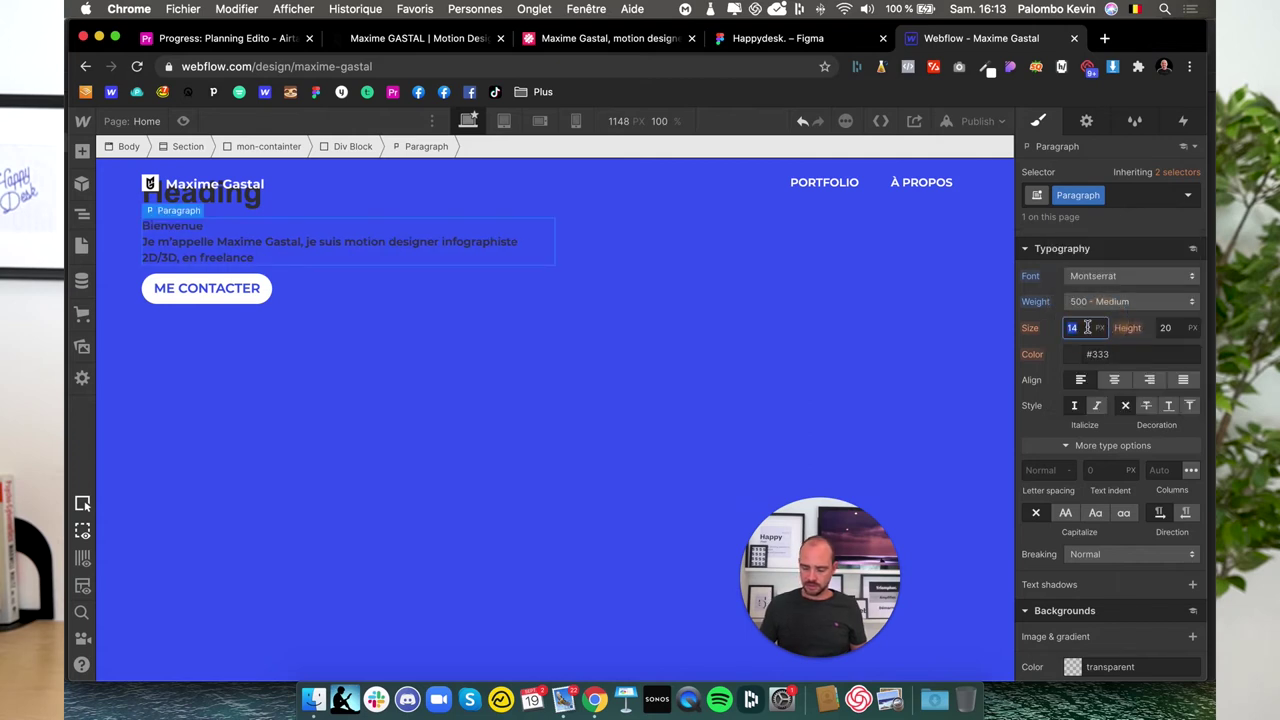
text(323)
key(BackSpace)
click(1164, 328)
text(36)
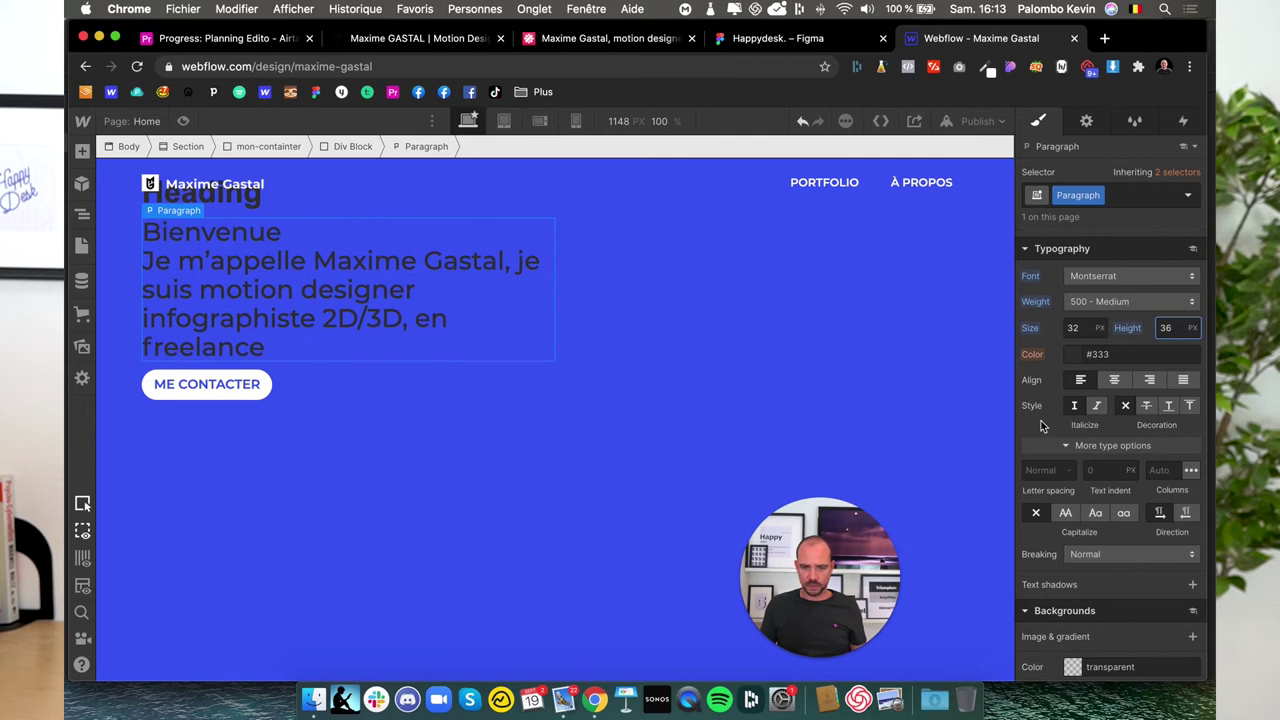
- Make the paragraph text white and compare with the live portfolio site
click(1073, 354)
drag(1022, 373, 971, 309)
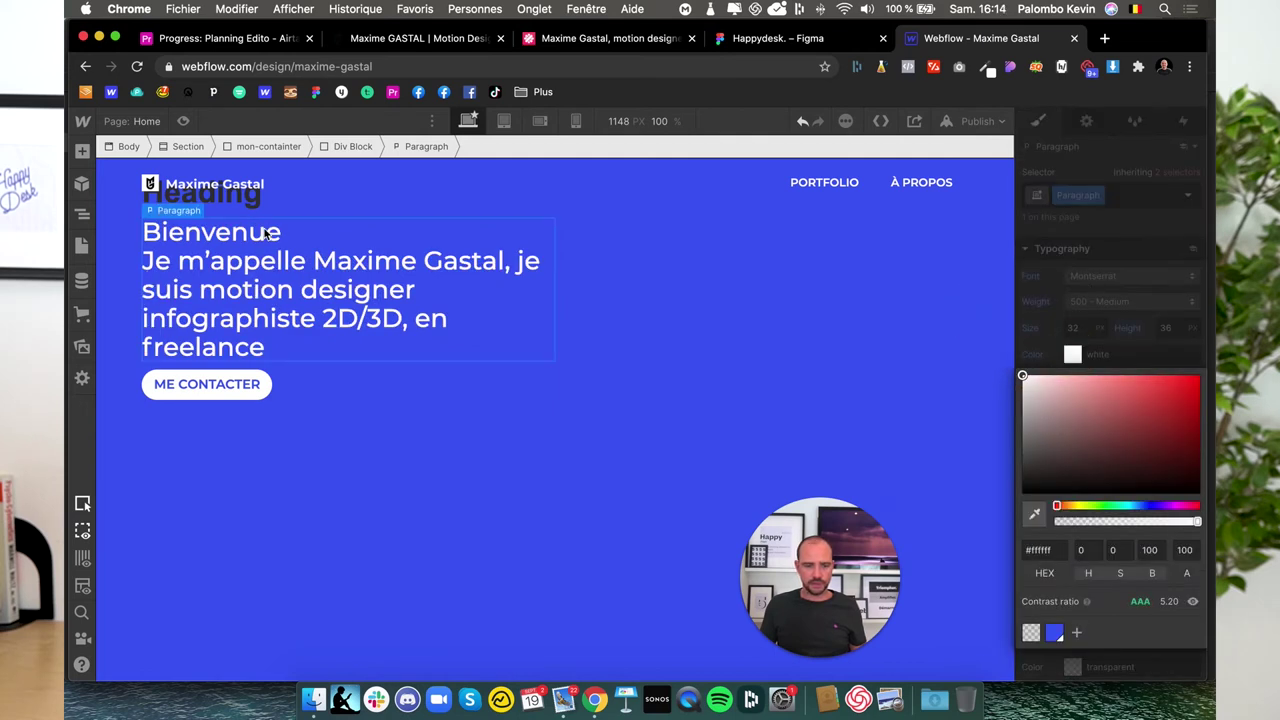
click(600, 38)
click(355, 43)
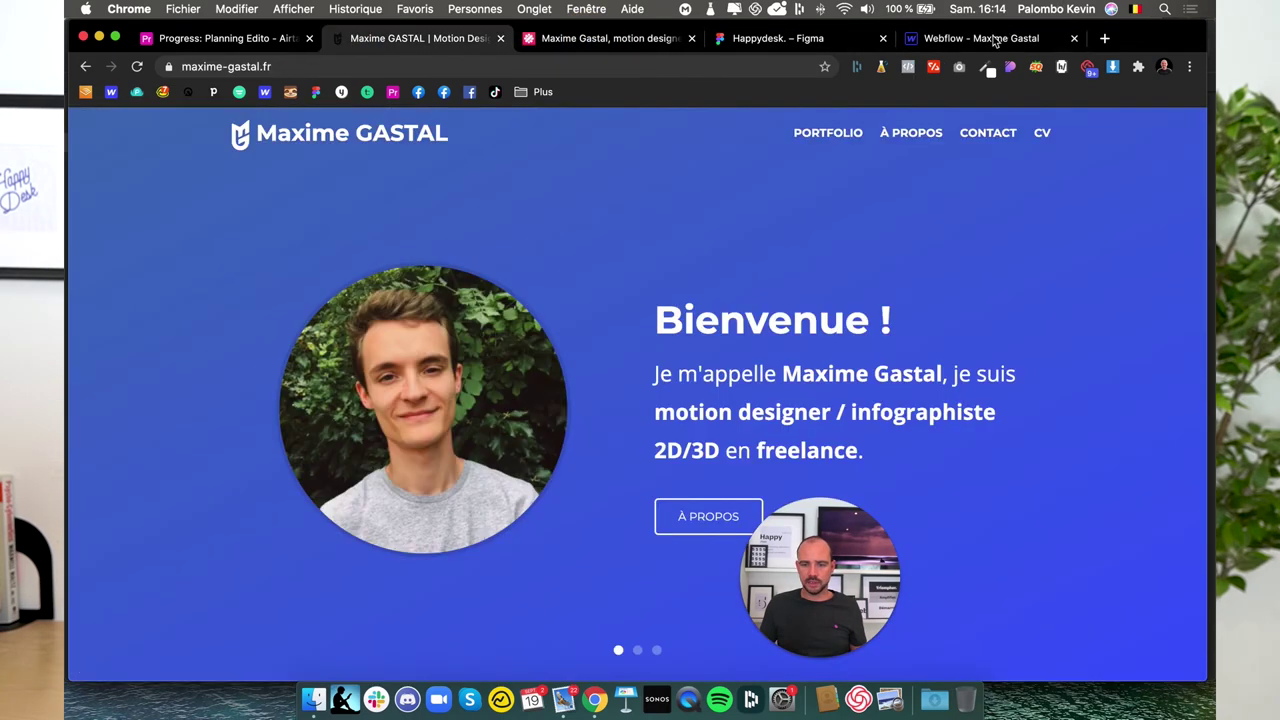
click(994, 40)
- Delete the word Bienvenue from the paragraph and select the hero's mon-containter
double_click(226, 242)
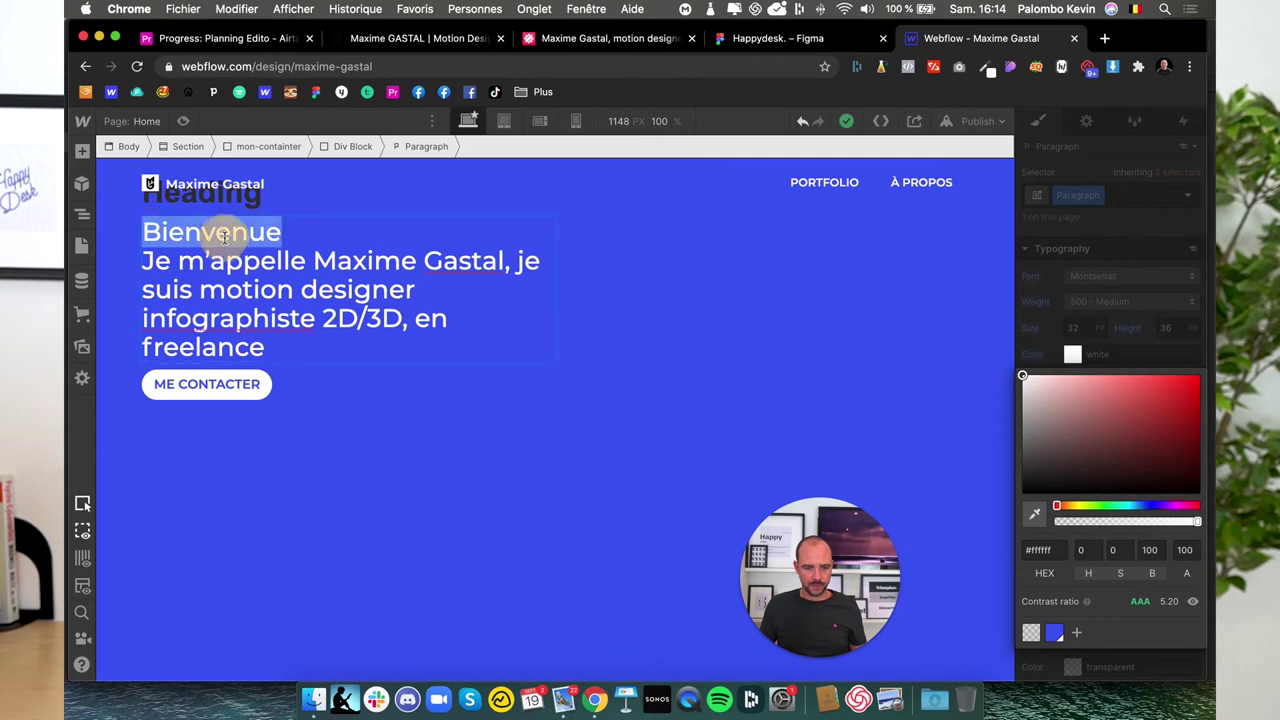
key(Delete)
key(Delete)
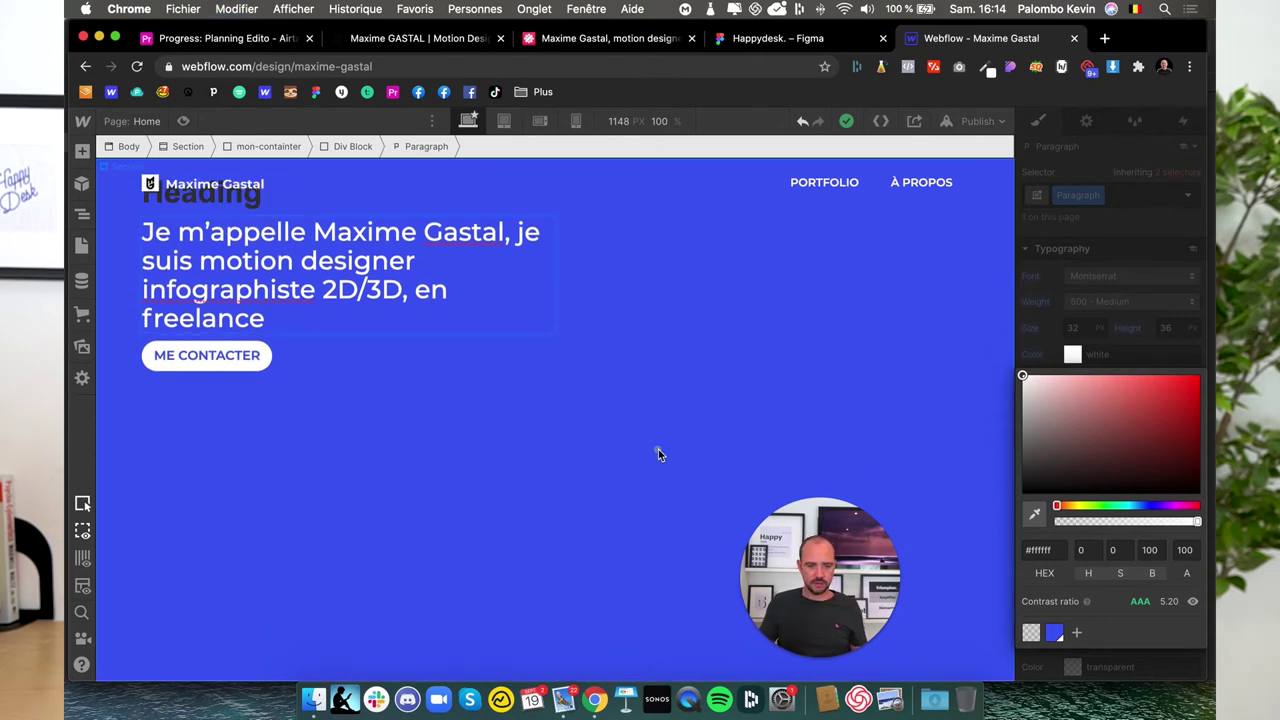
click(657, 451)
click(188, 200)
click(130, 348)
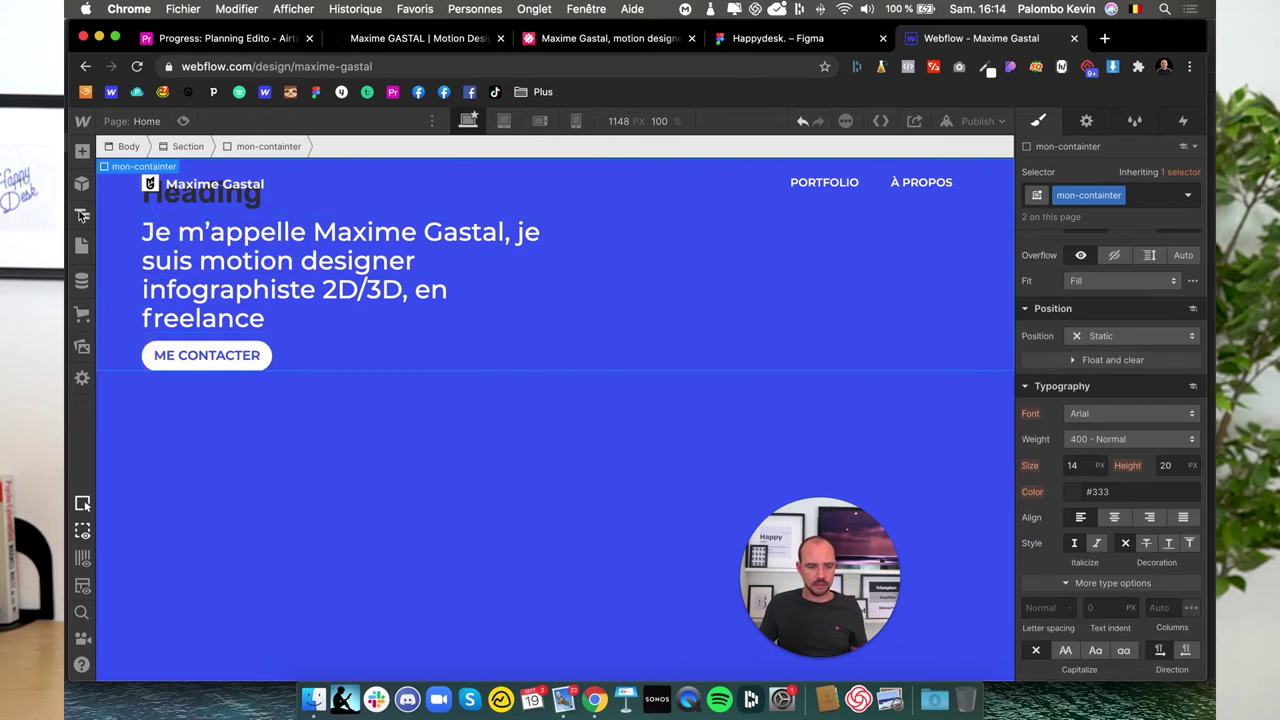
- Give mon-containter a 100% height via the Navigator
click(82, 216)
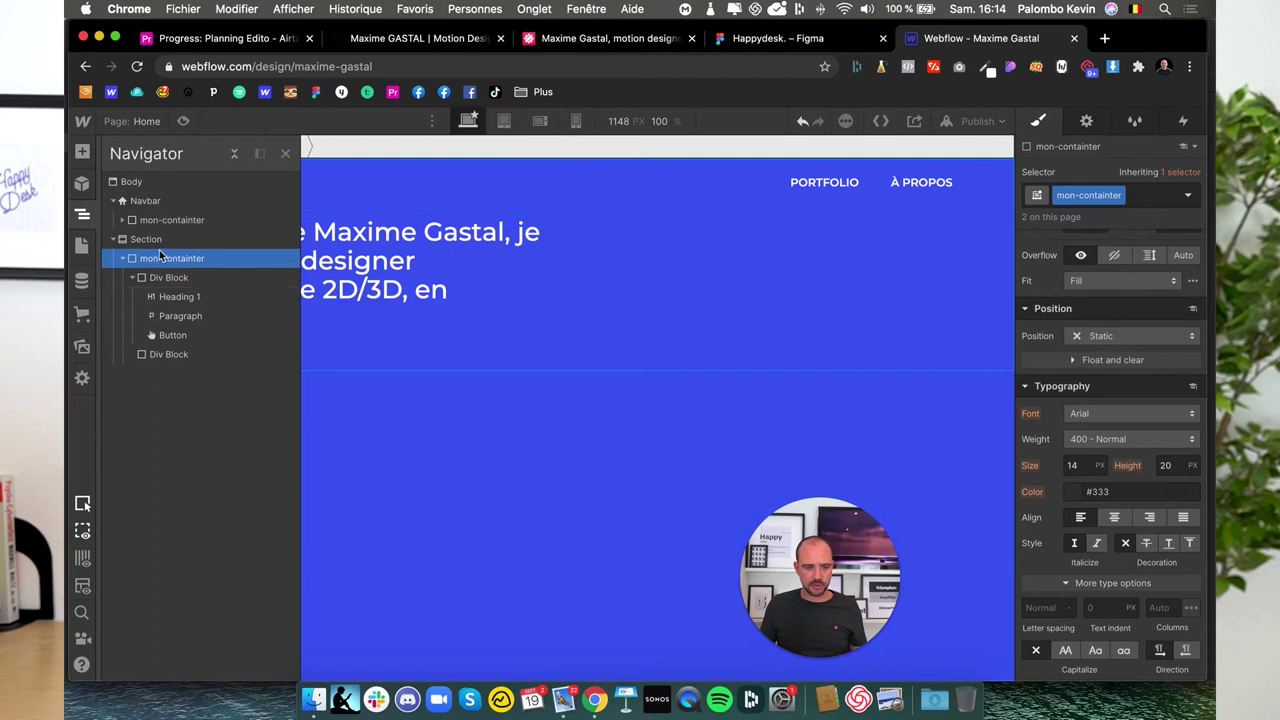
scroll(1155, 429, up, 5)
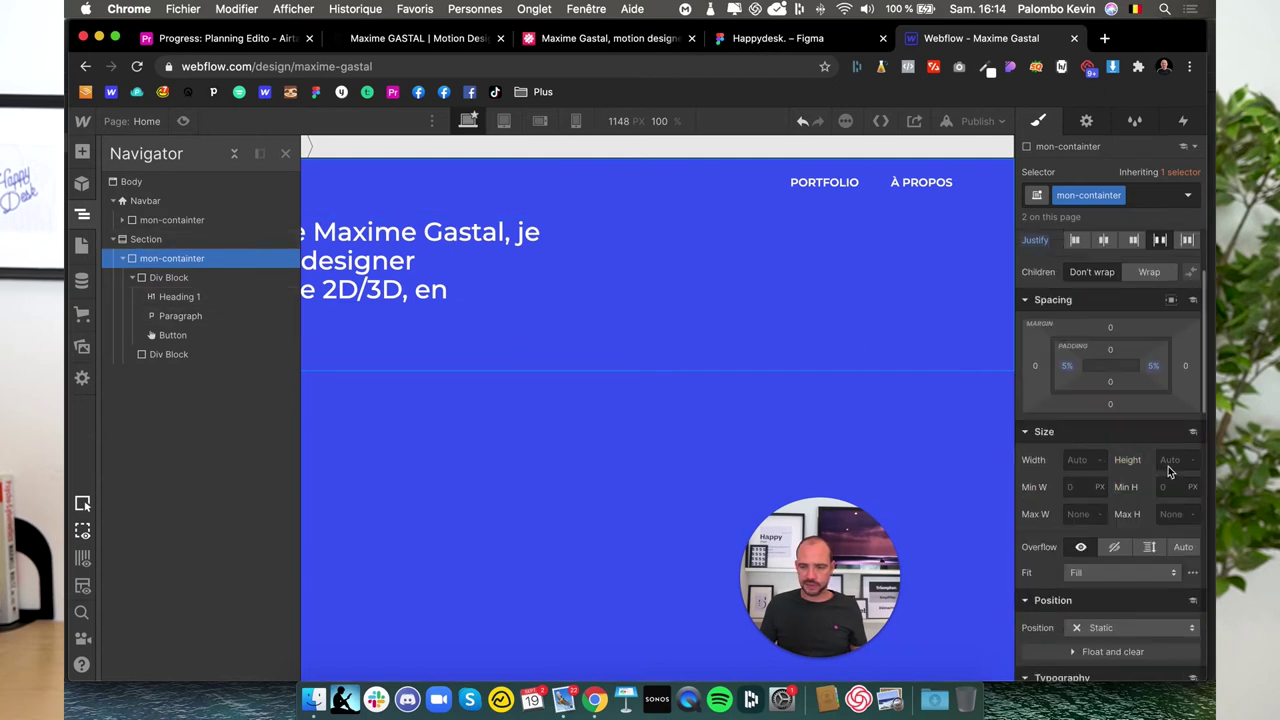
scroll(1160, 448, up, 3)
click(168, 277)
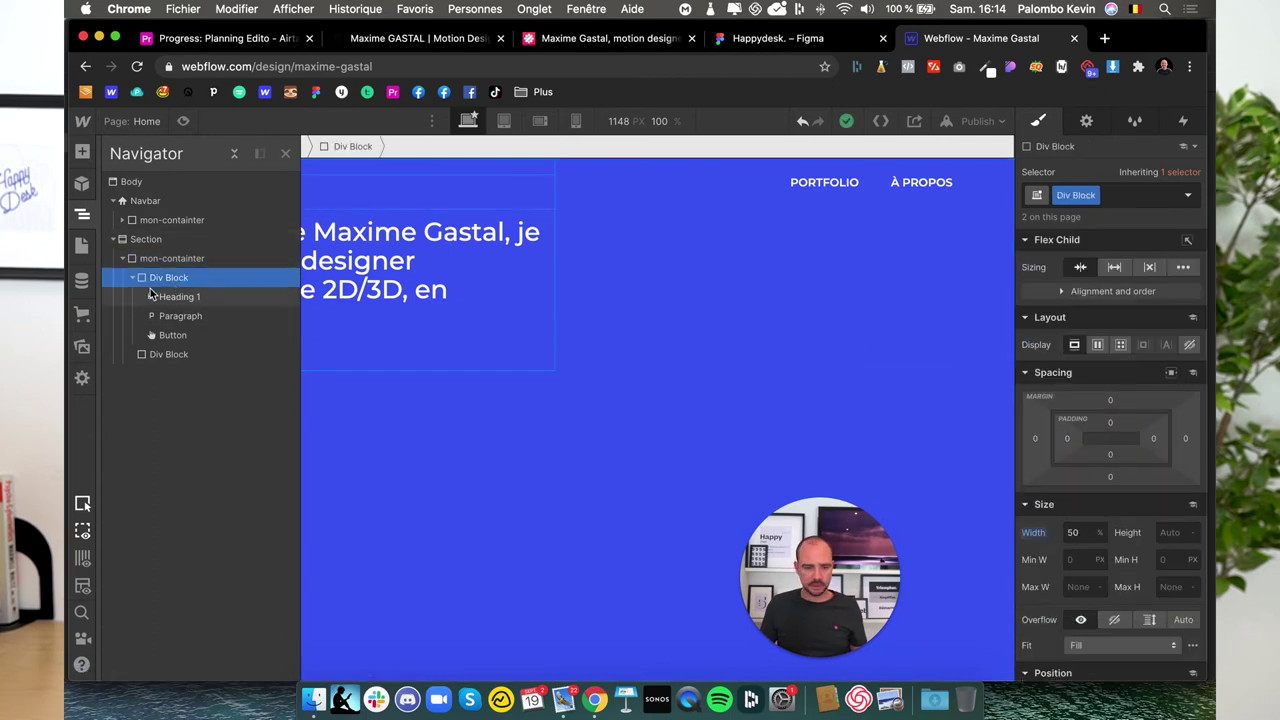
click(172, 258)
text(100)
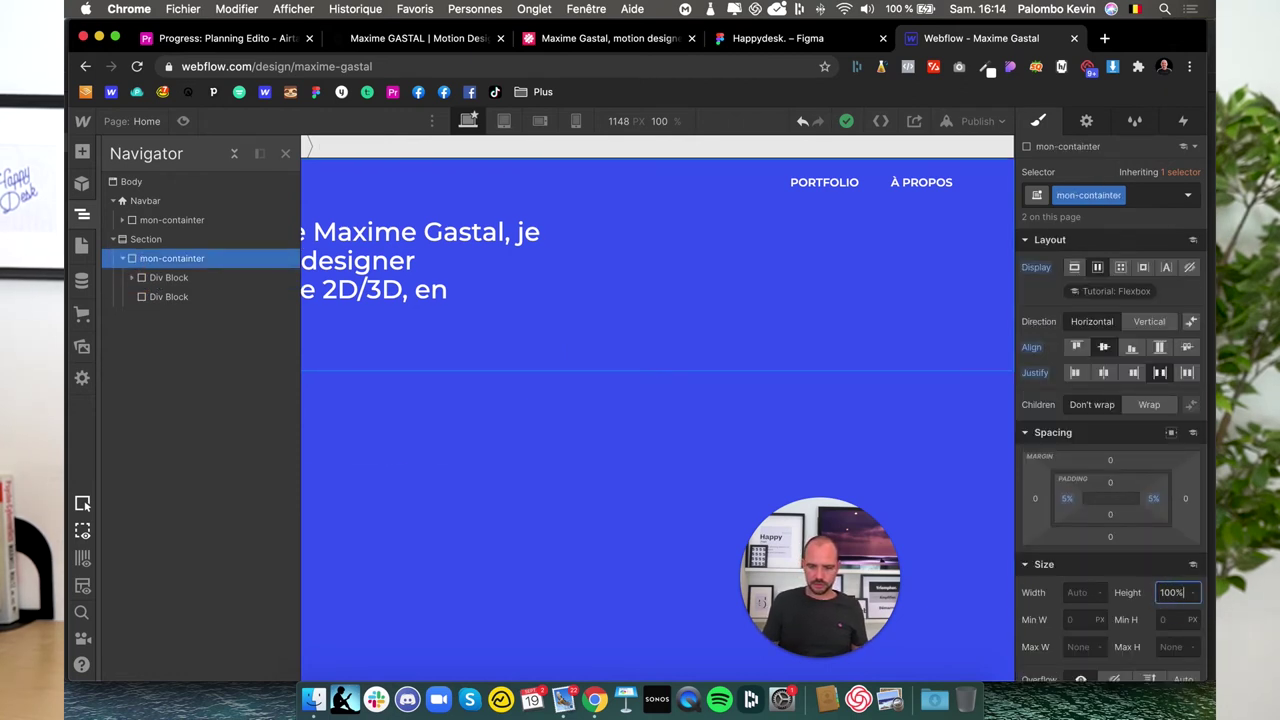
text(100)
key(Return)
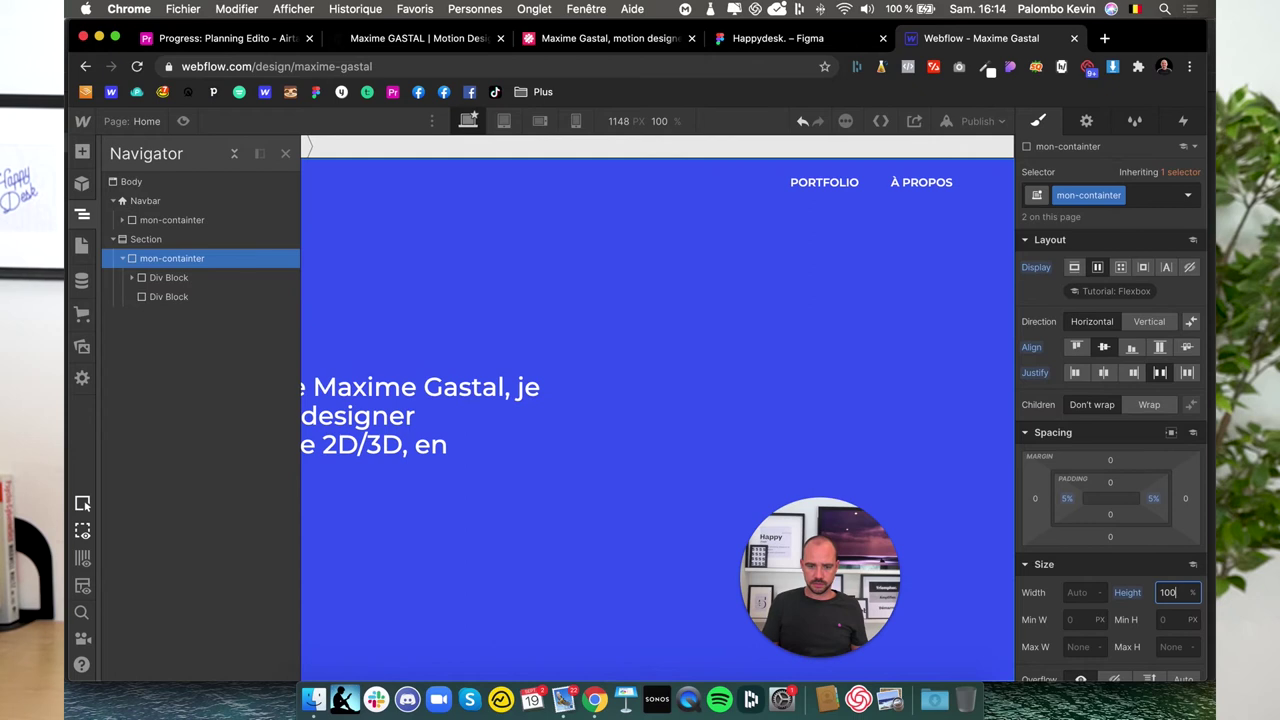
click(82, 214)
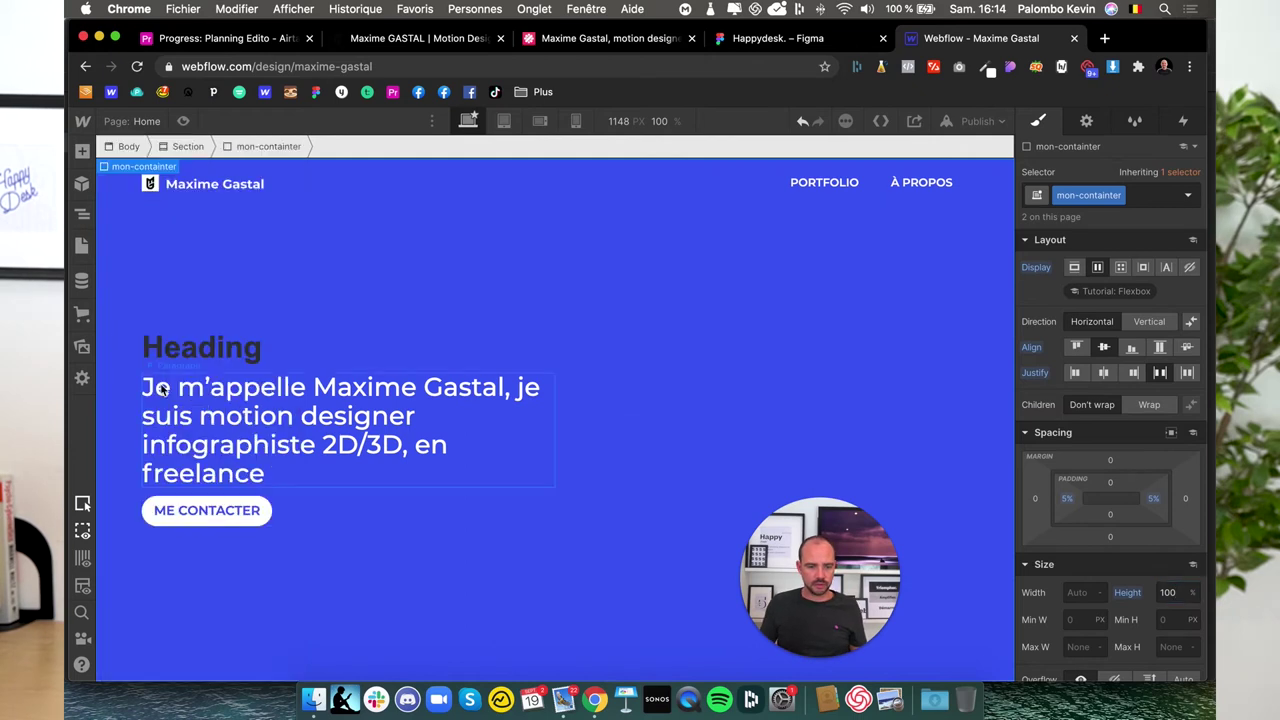
- Change the heading text to just 'Bienvenue'
double_click(207, 347)
text(Bienvenue Je m’appelle Maxime Gastal, je suis motion designer infographiste 2D/3D, en freelance)
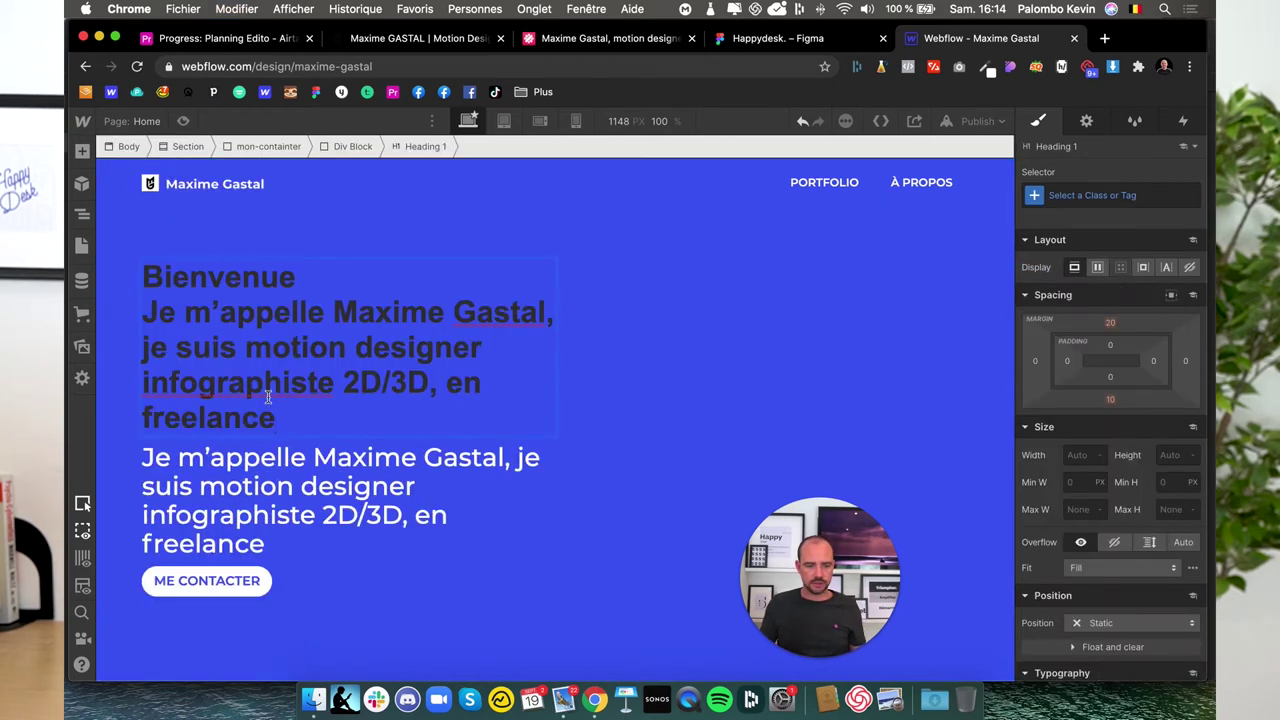
drag(276, 418, 143, 310)
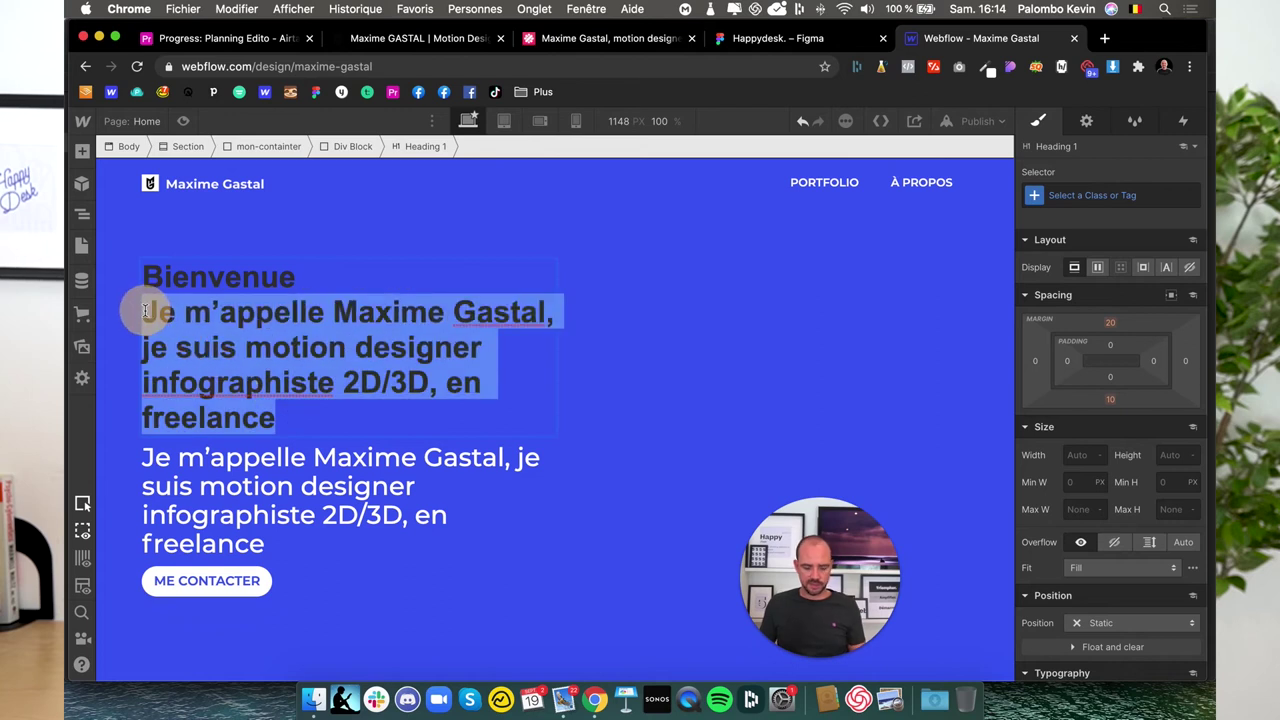
key(BackSpace)
click(240, 358)
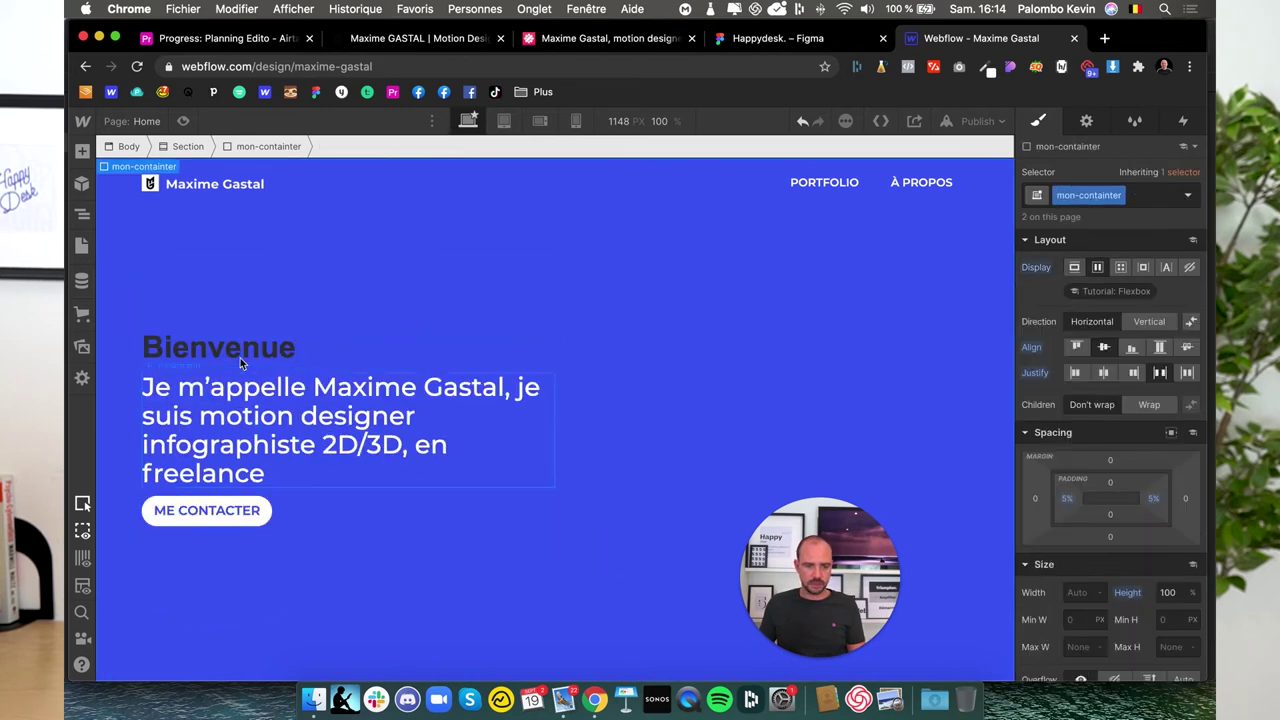
- Style the Bienvenue heading white, 700 Bold, at 40 px
scroll(1080, 437, down, 5)
click(1080, 436)
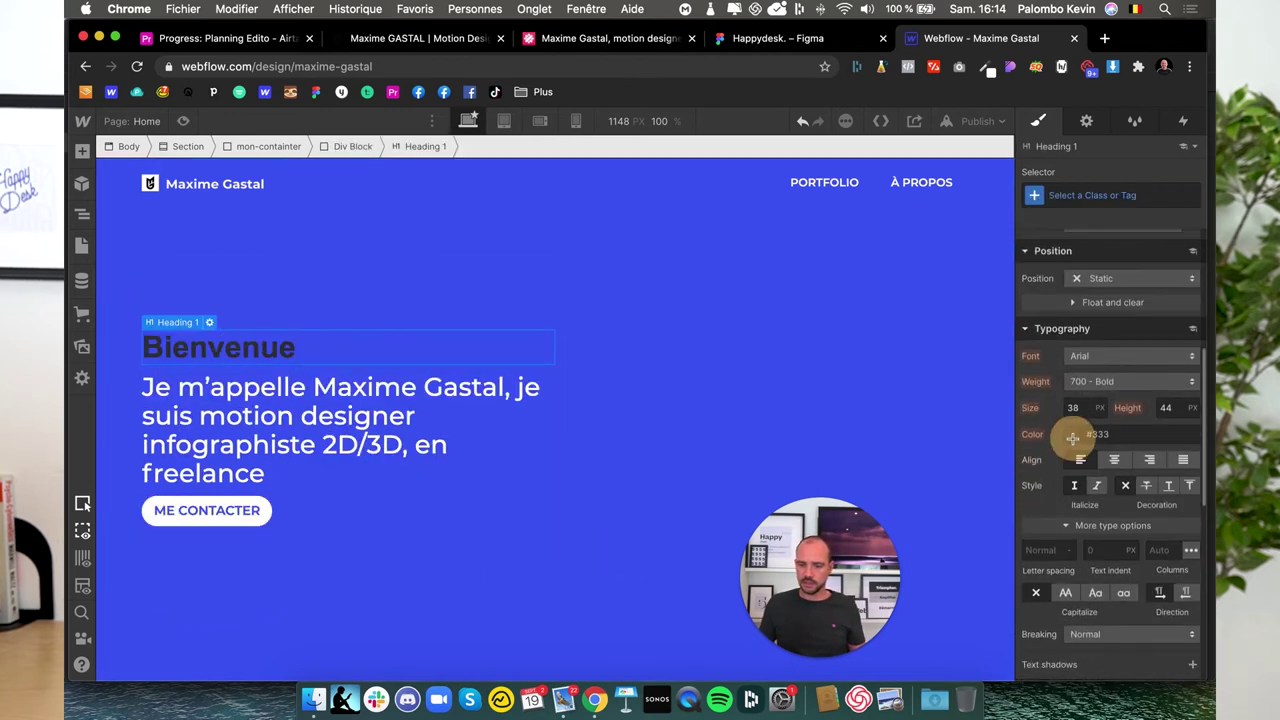
drag(1073, 469, 934, 292)
click(1142, 298)
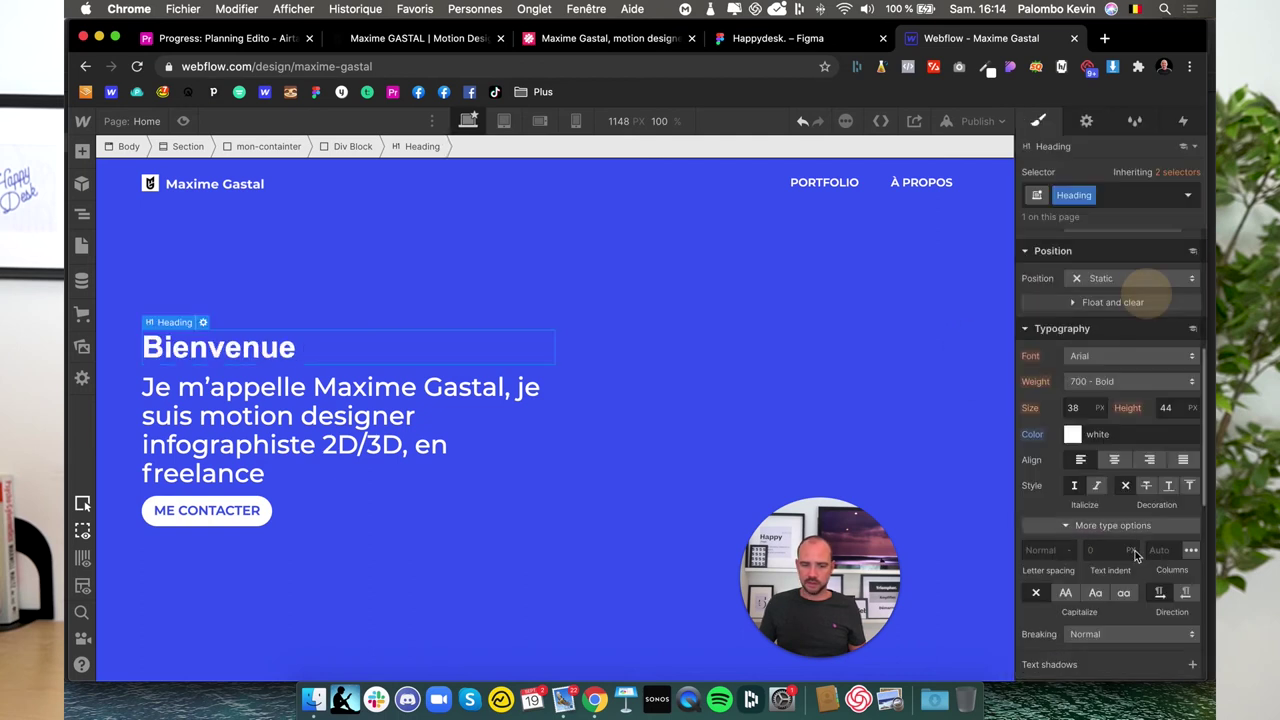
click(1100, 381)
click(1100, 381)
click(1078, 407)
text(40)
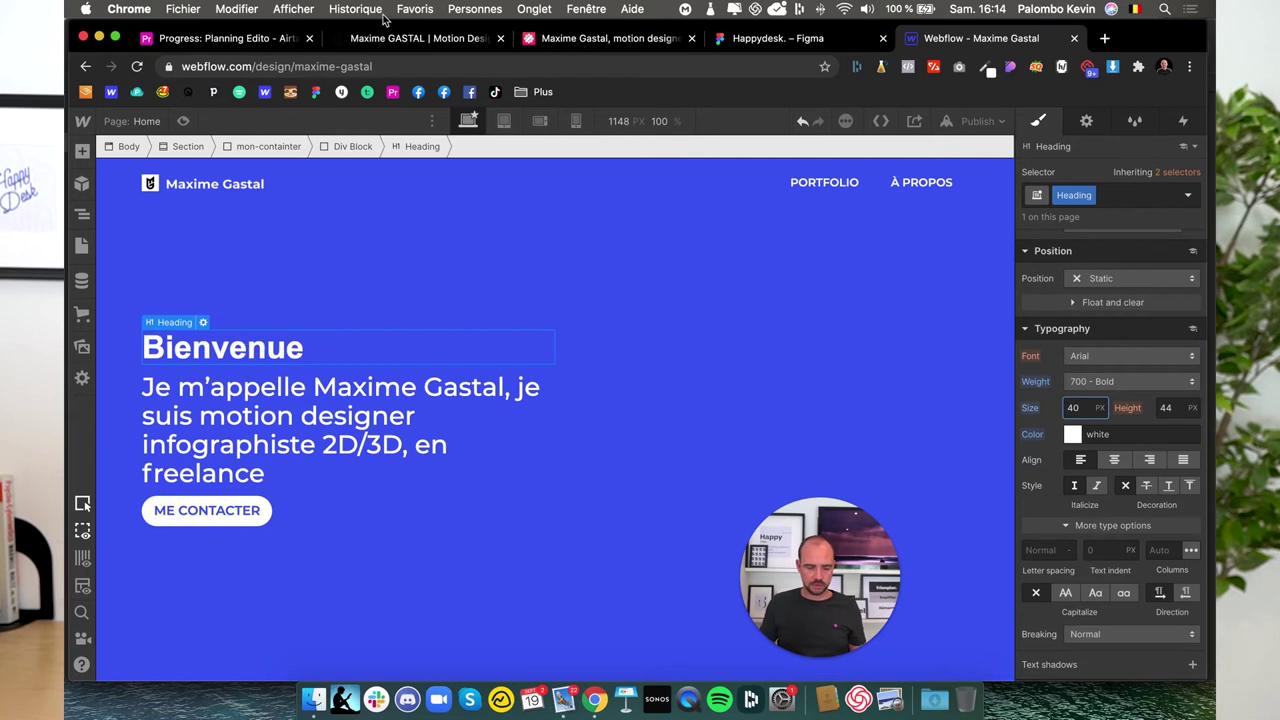
- After checking the Figma design, set the intro paragraph weight to 400 Normal
click(768, 38)
key(shift+1)
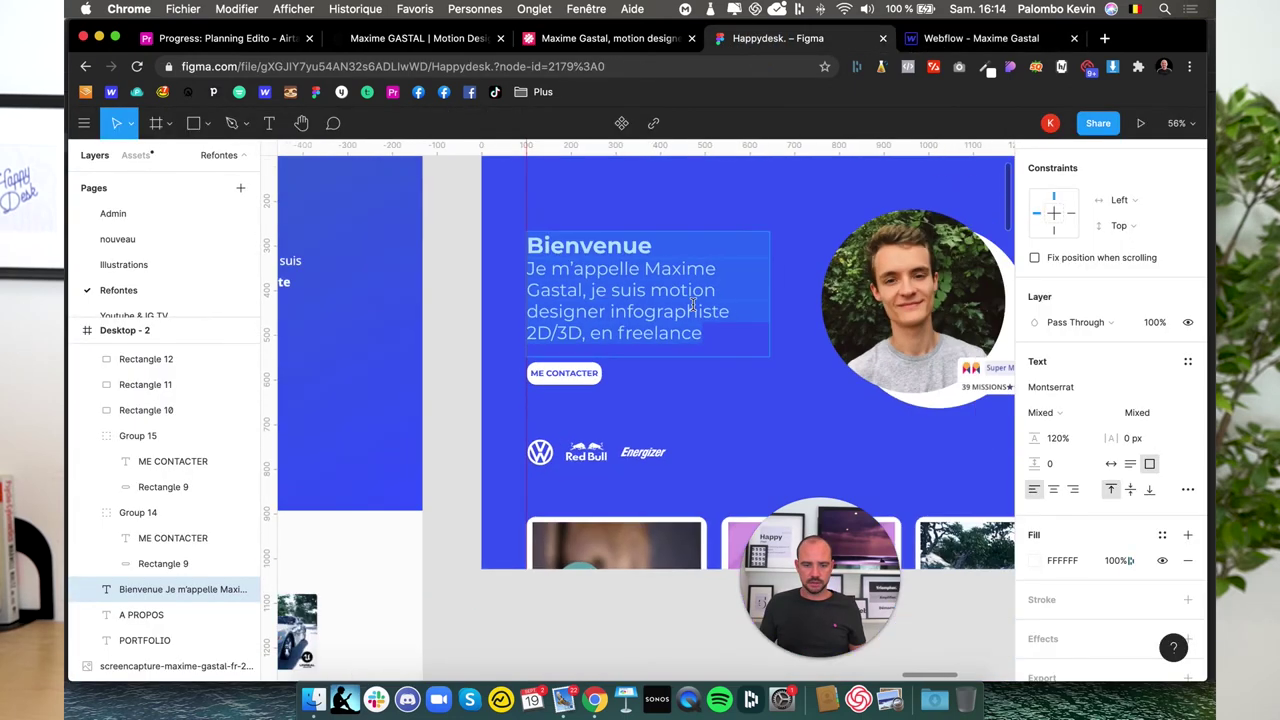
click(930, 38)
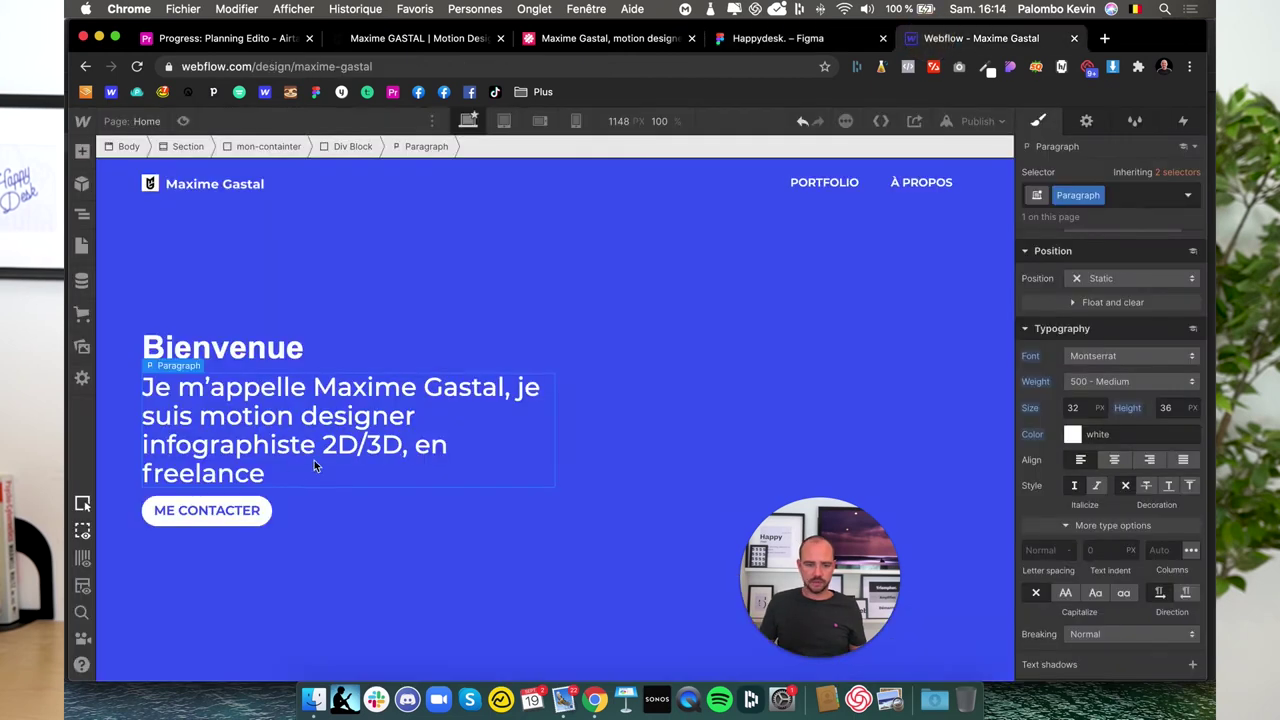
click(1105, 381)
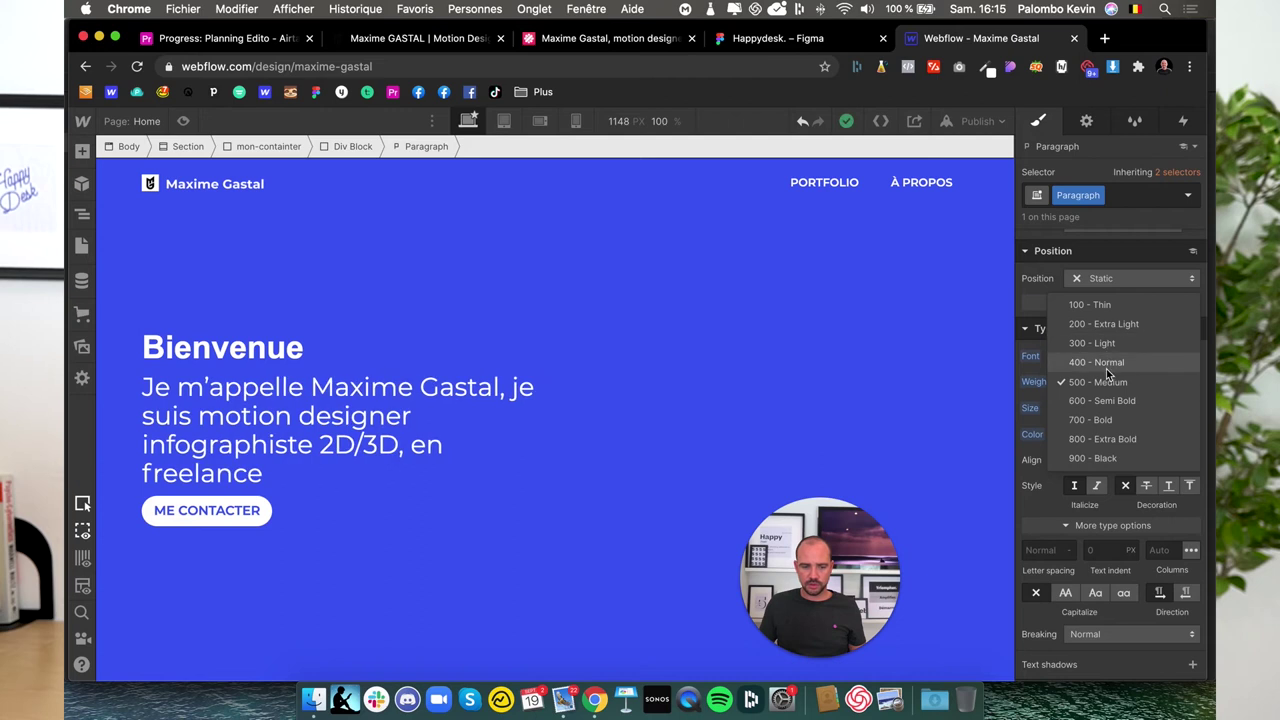
click(1107, 363)
click(369, 663)
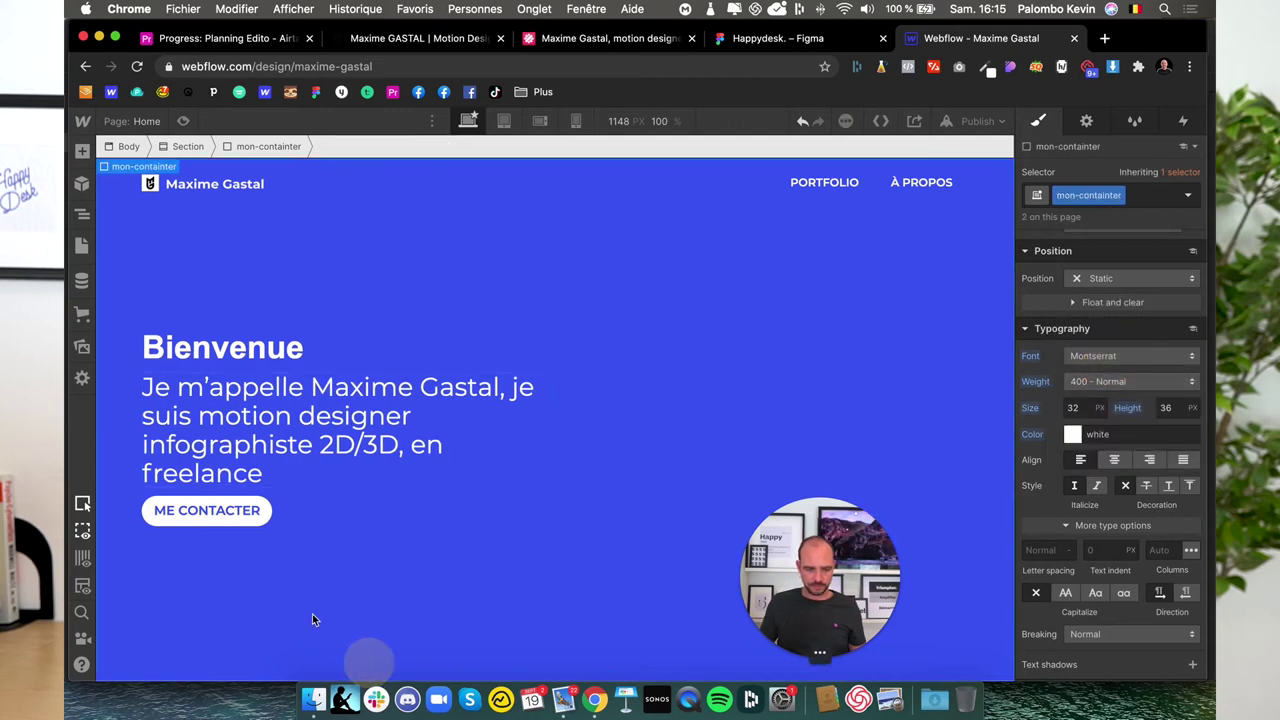
- Select the second, empty Div Block beside the hero text in the Navigator
click(236, 366)
click(82, 214)
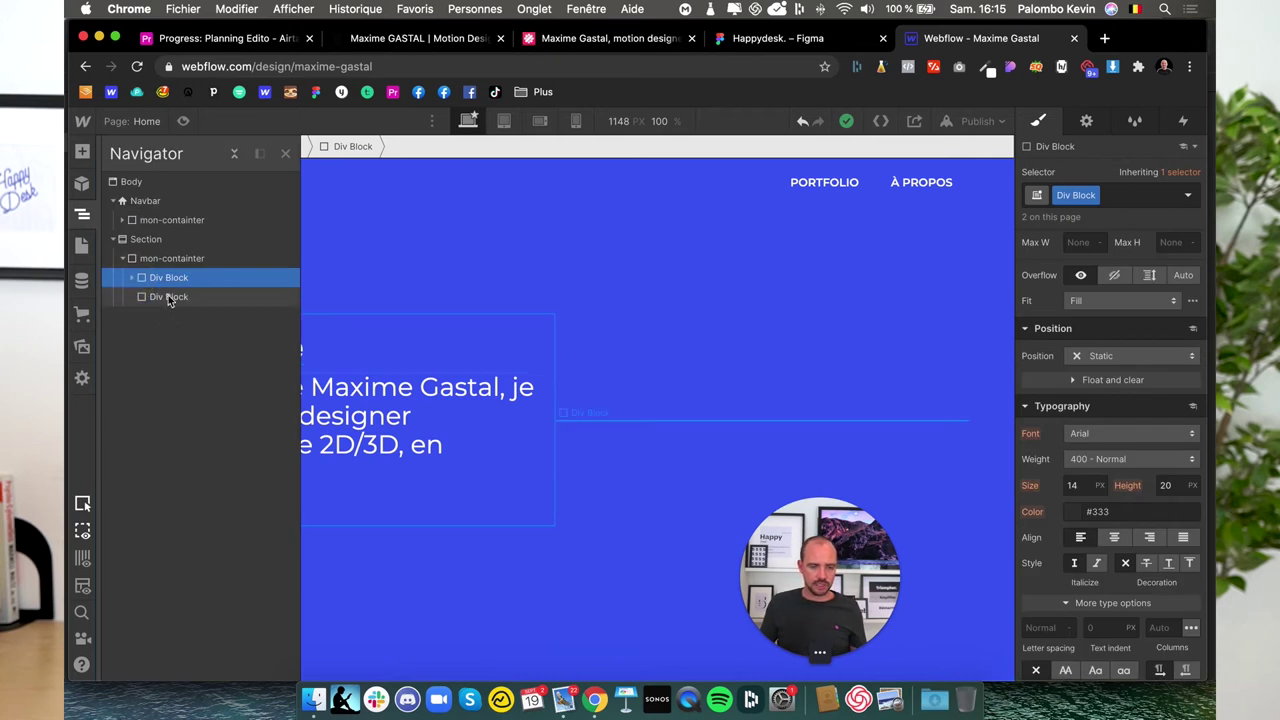
click(168, 297)
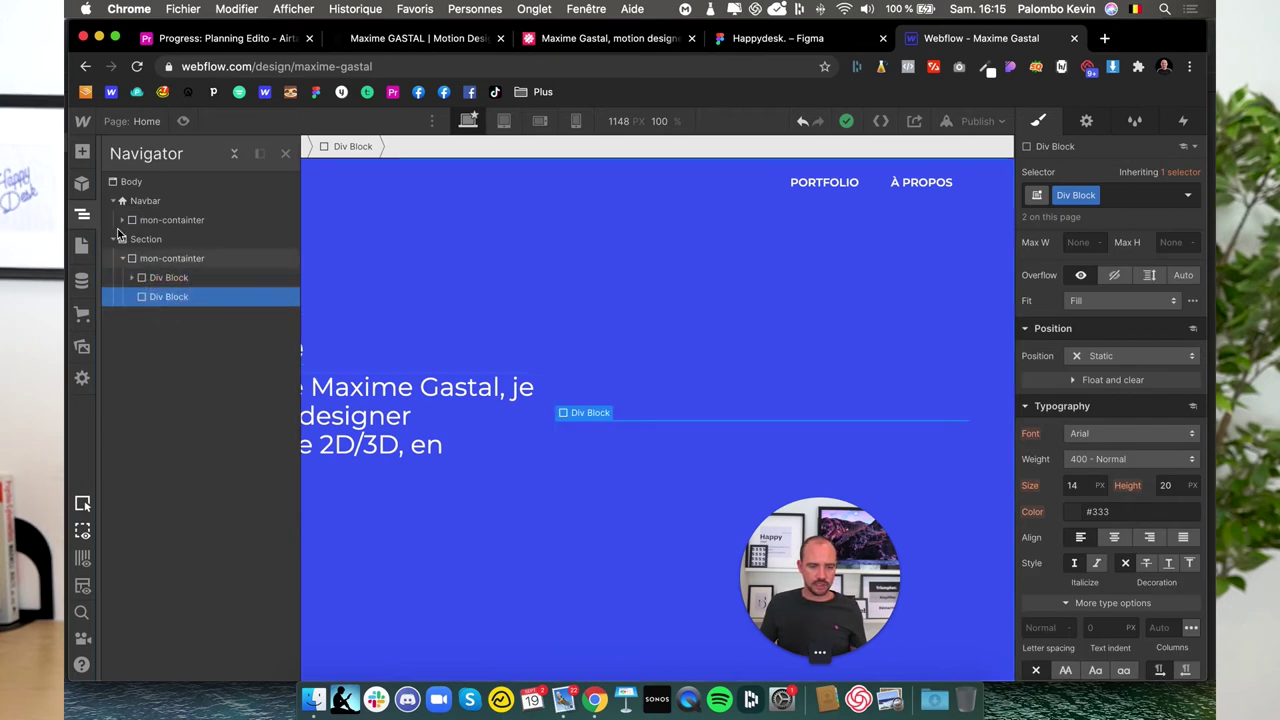
click(83, 347)
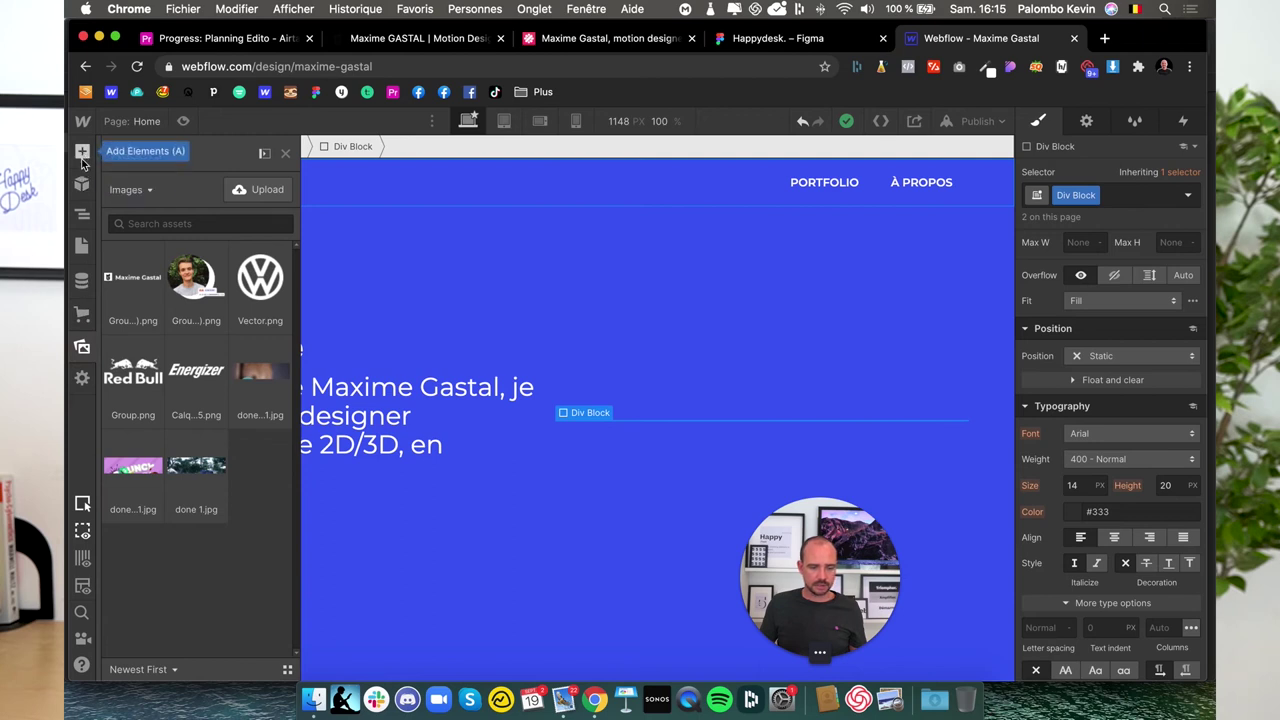
click(83, 217)
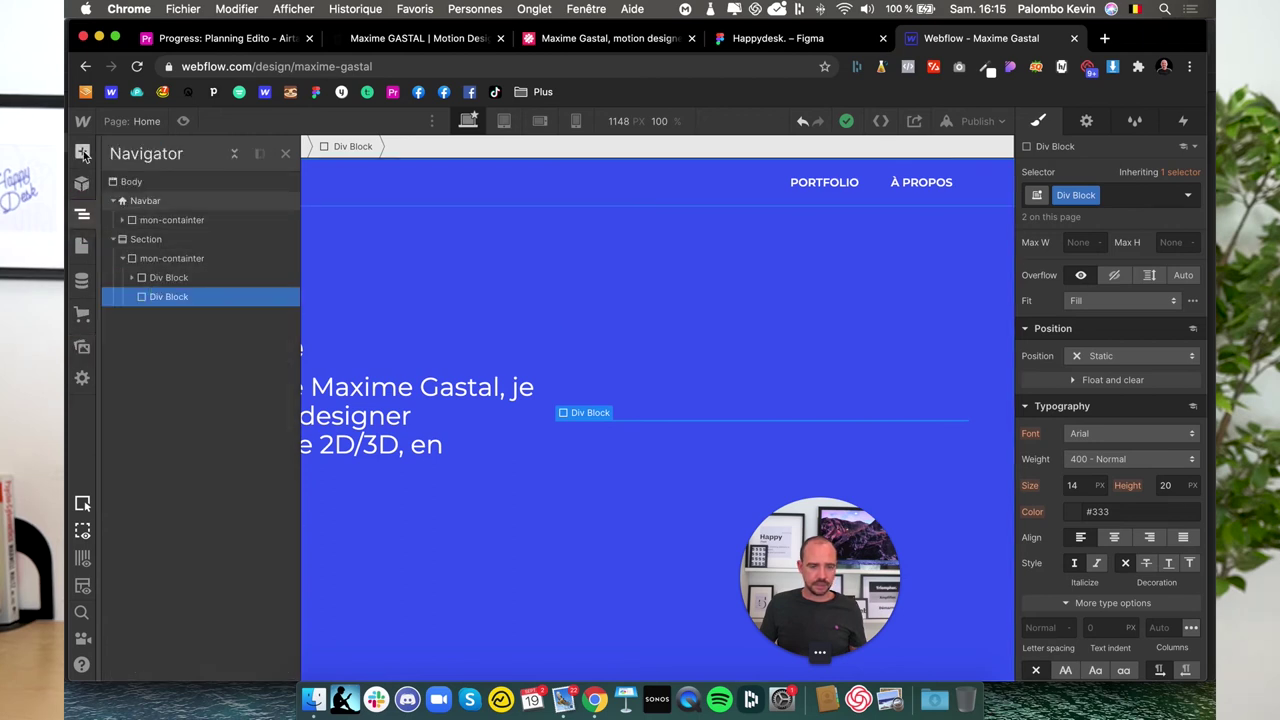
- Add an Image element to it showing the portrait Group 18 (1).png
key(a)
scroll(134, 450, down, 5)
scroll(134, 500, down, 1)
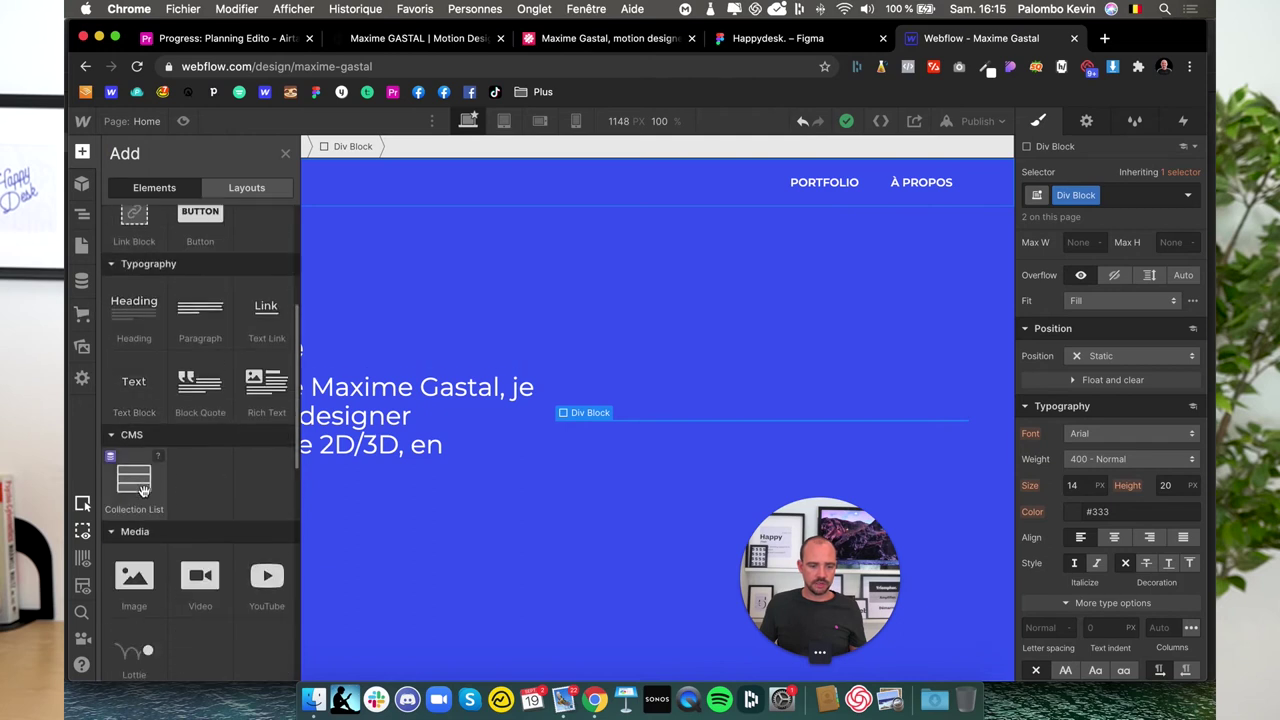
click(129, 573)
click(708, 443)
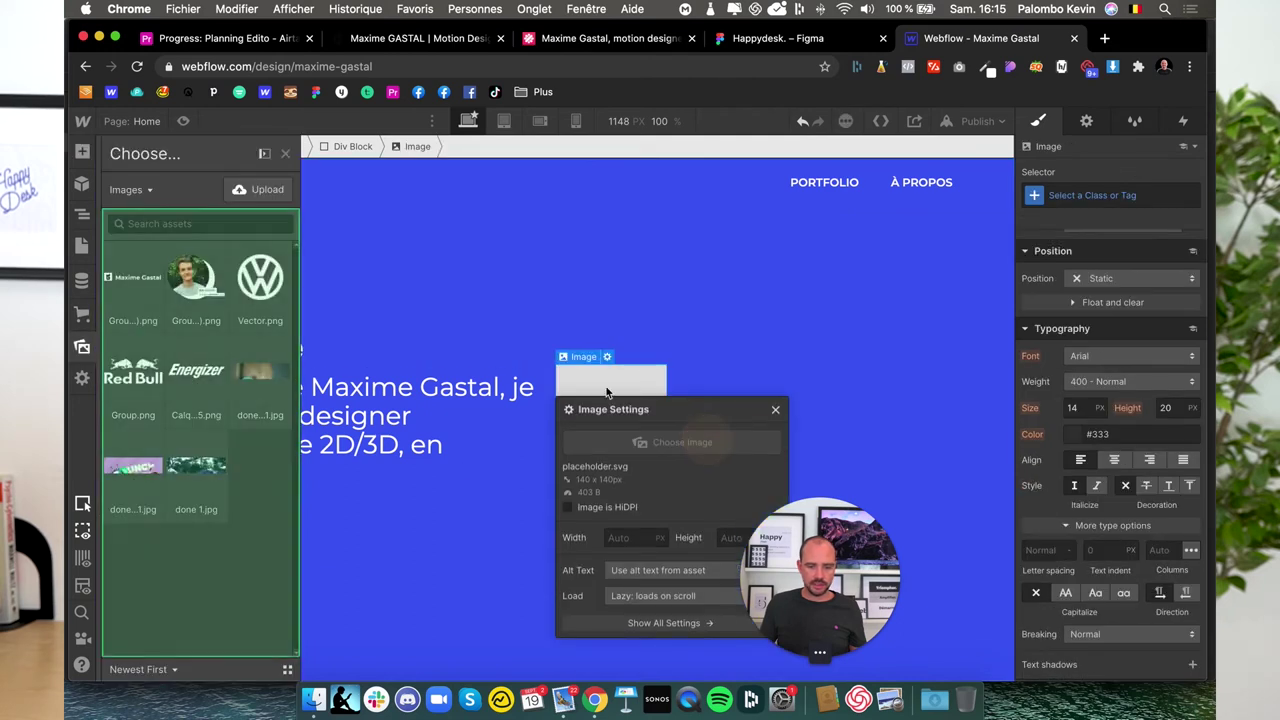
click(196, 271)
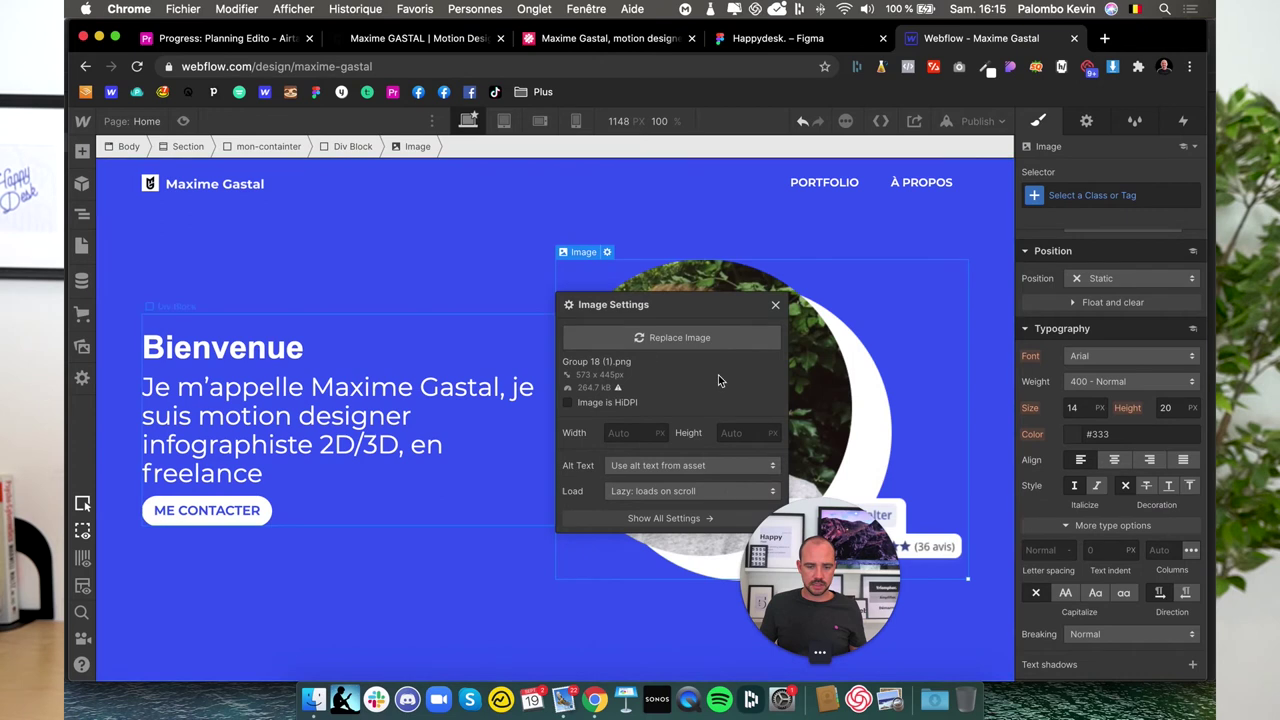
click(399, 574)
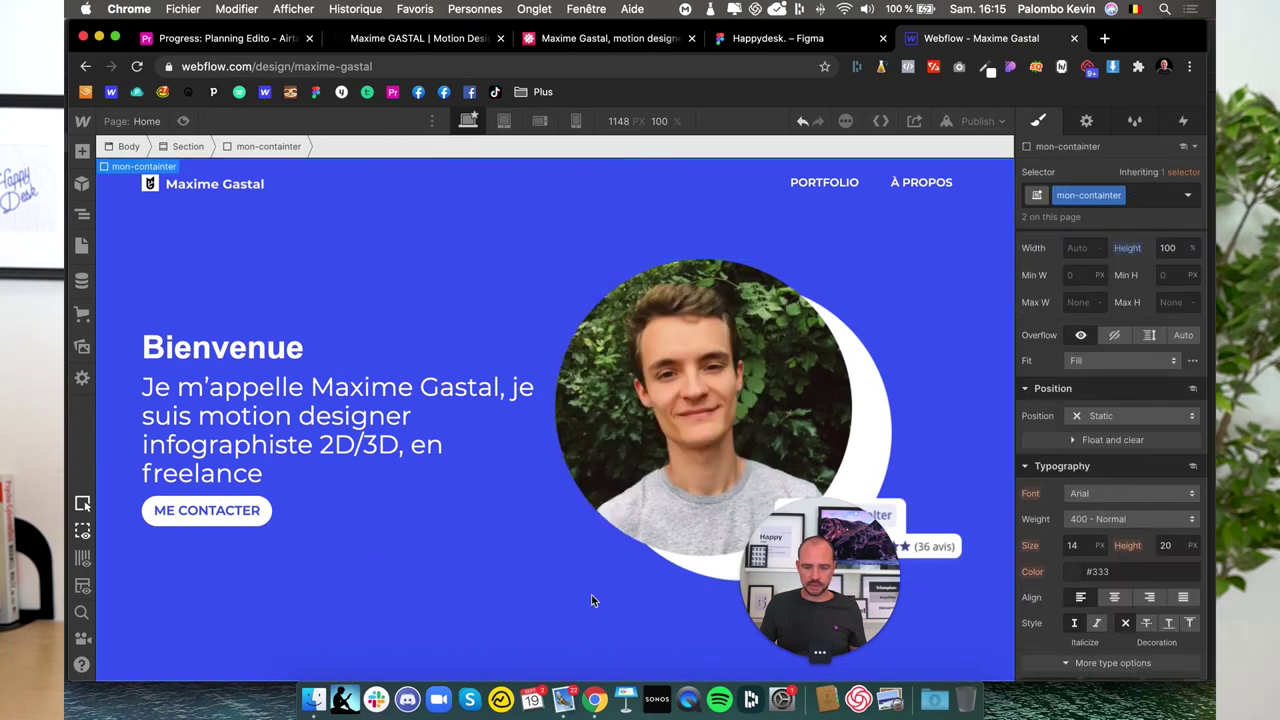
click(817, 553)
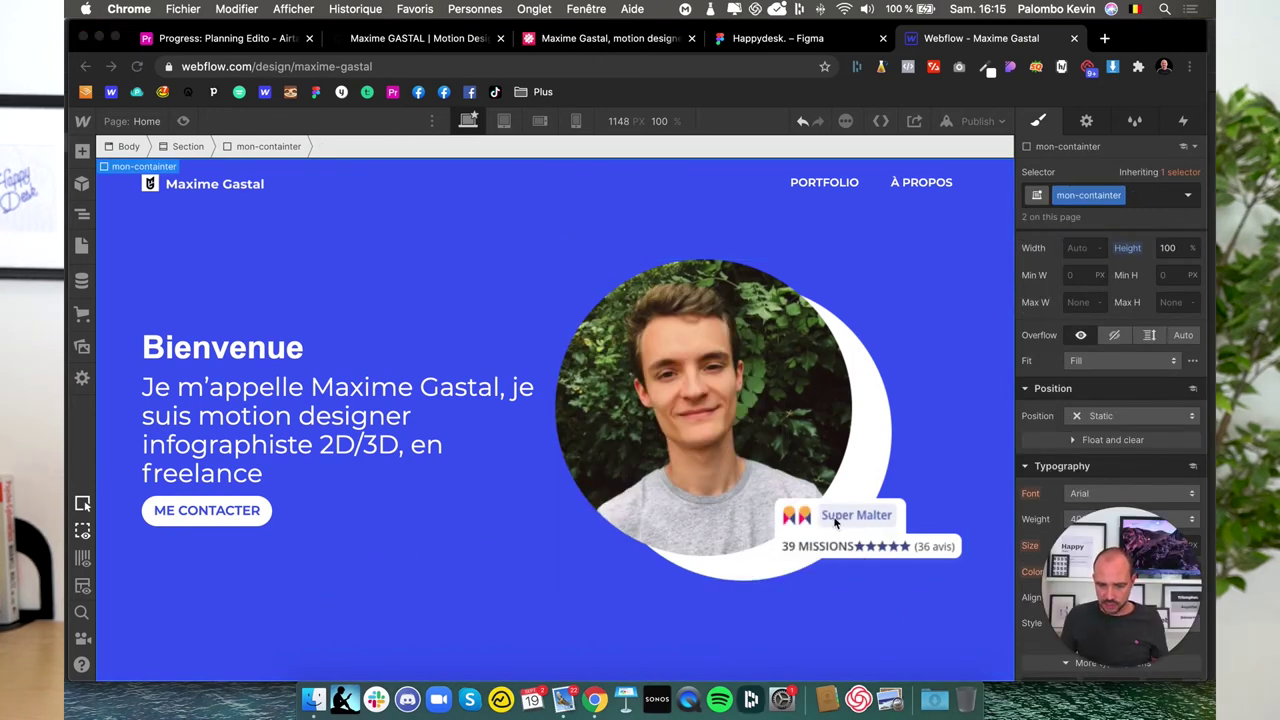
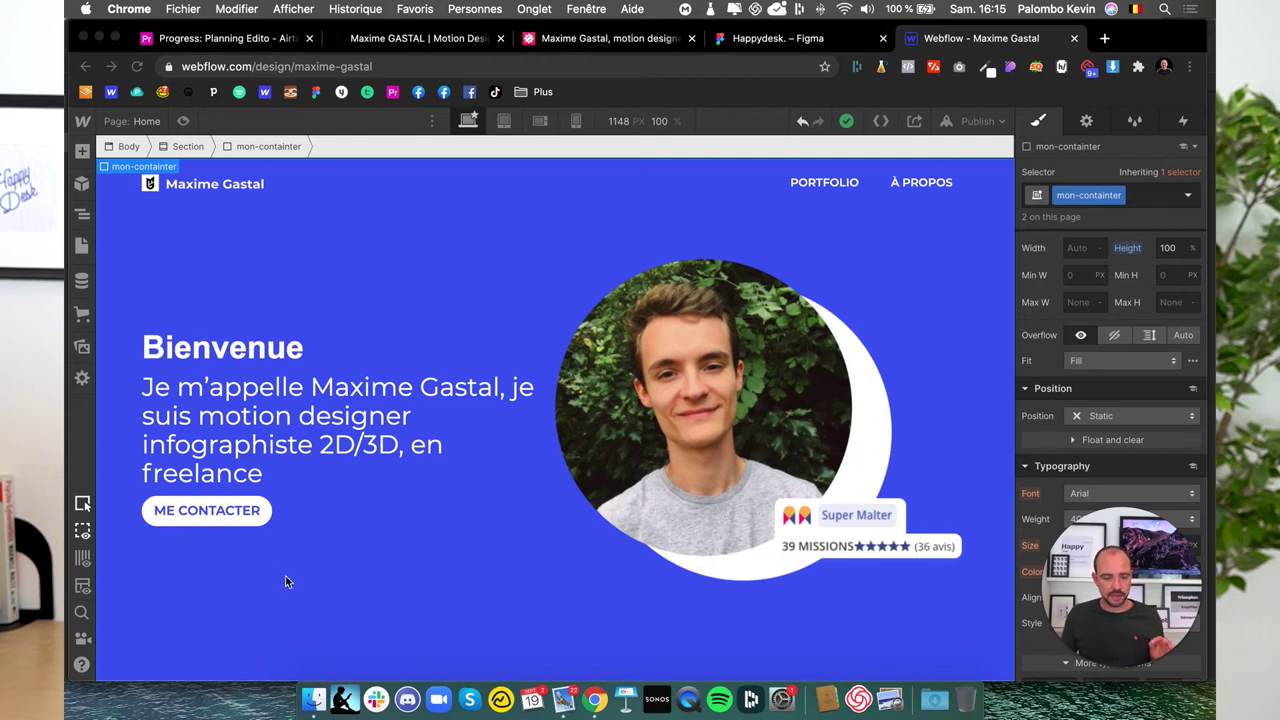
- Insert a Div Block below the ME CONTACTER button in the hero text block and set its Display to Flex
click(286, 471)
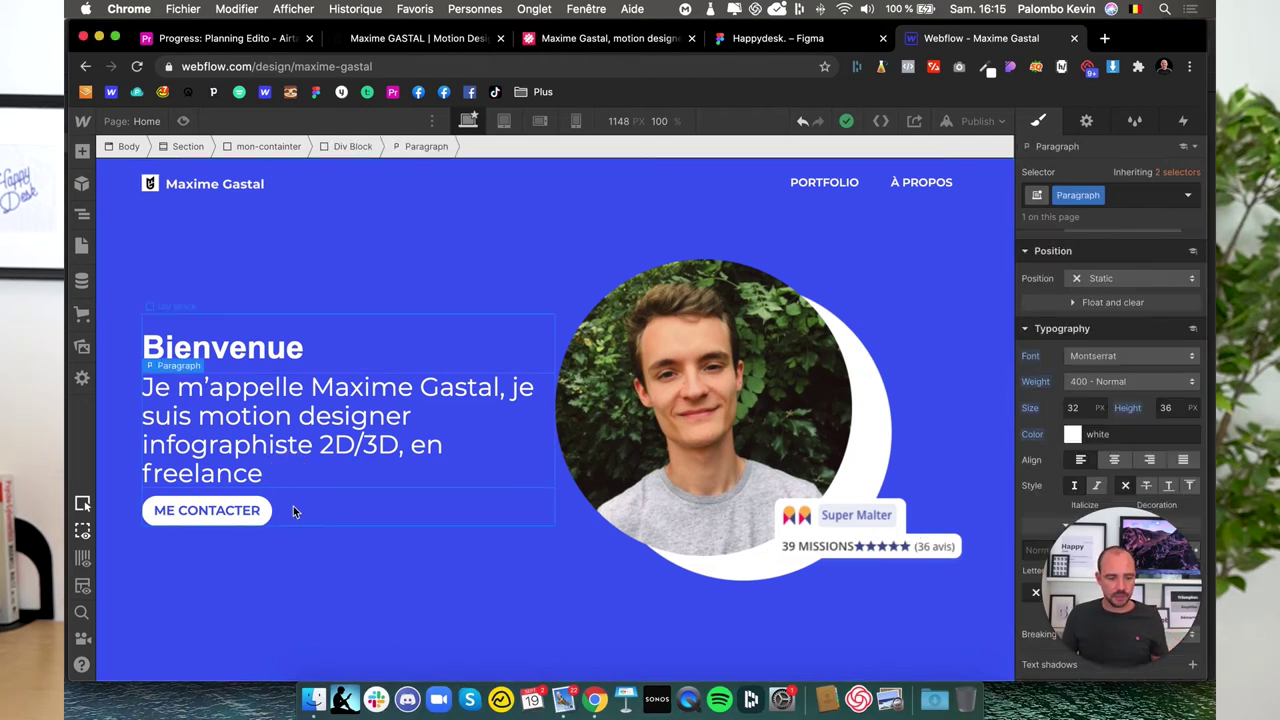
click(293, 506)
click(83, 216)
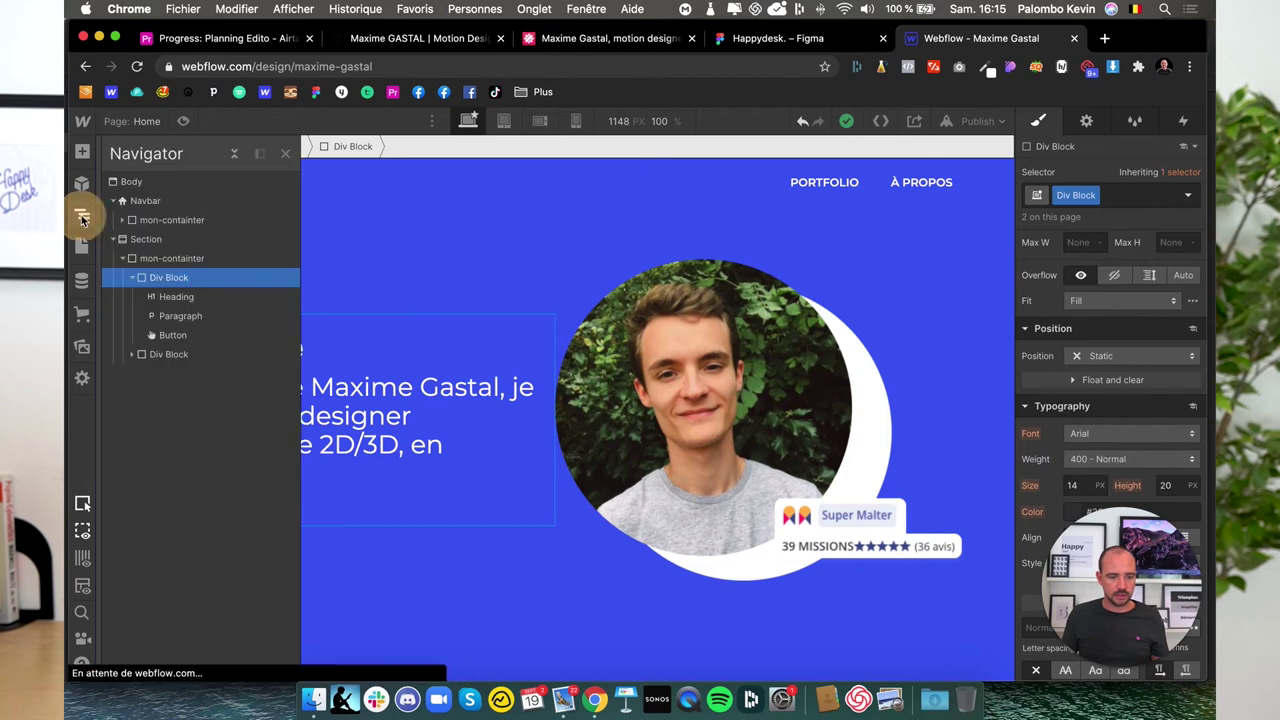
click(83, 155)
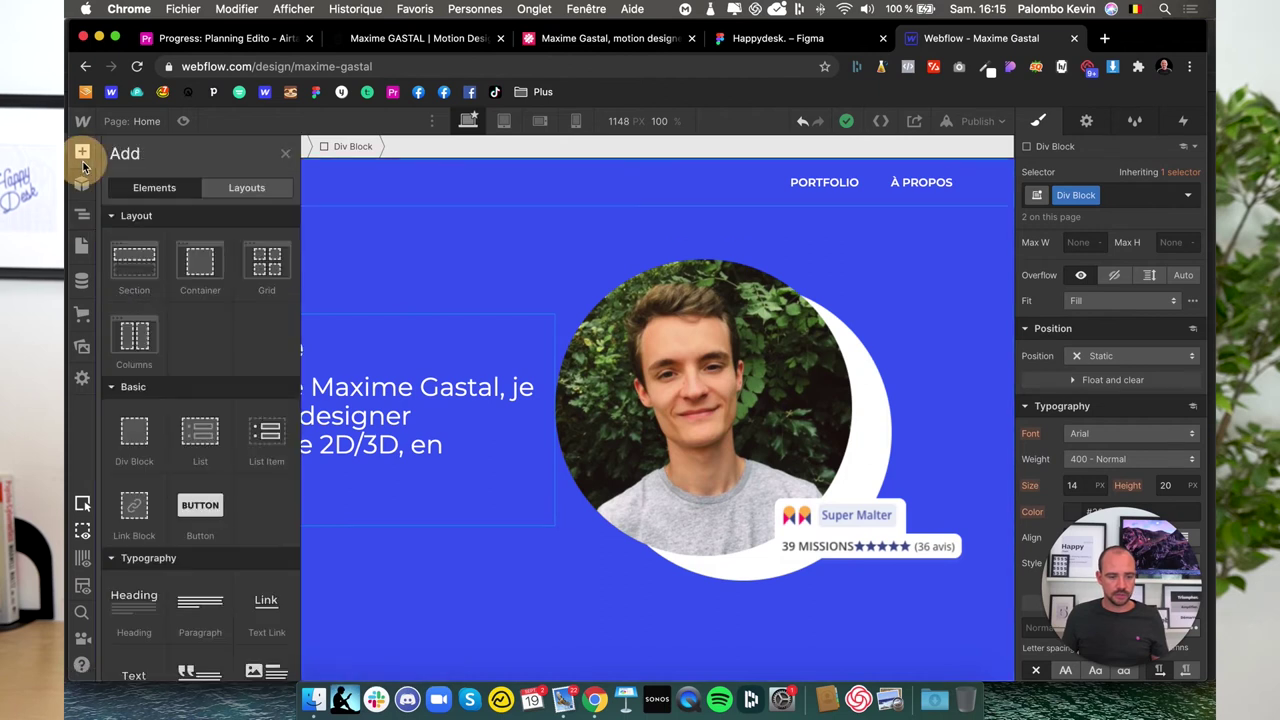
scroll(155, 525, down, 3)
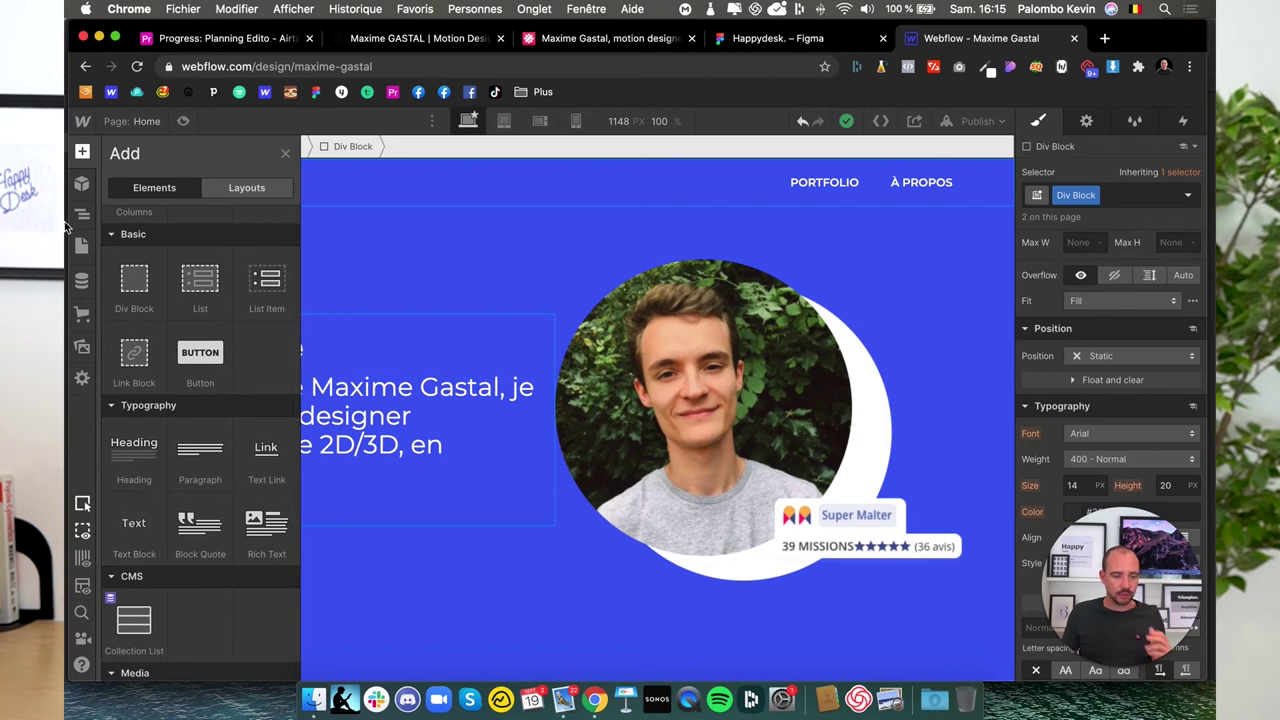
click(134, 280)
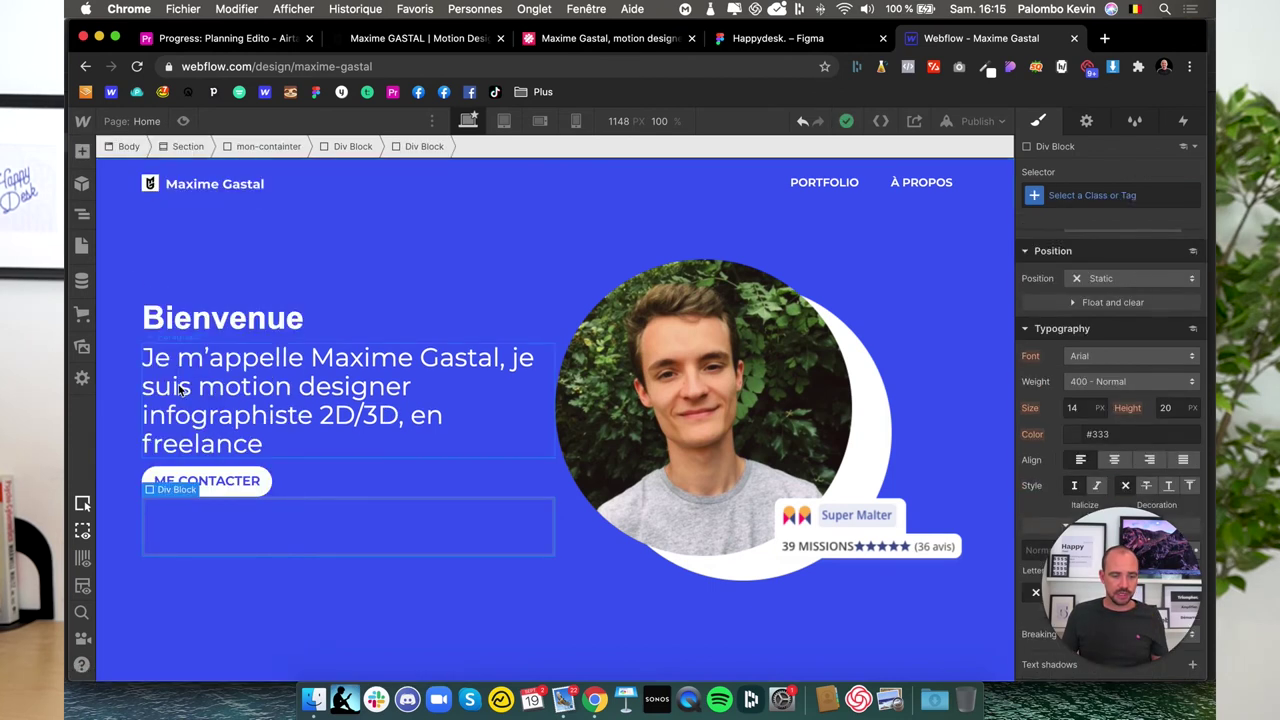
click(1098, 269)
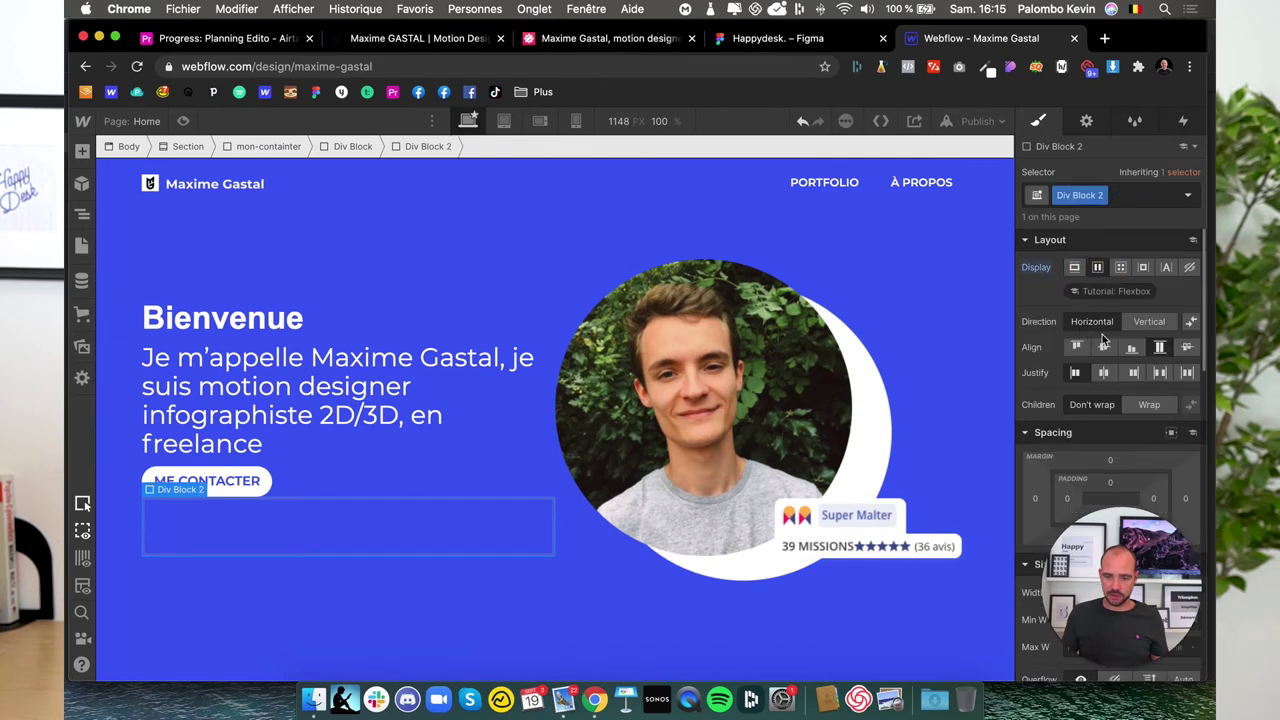
- Add an image into the new row showing the Vector.png Volkswagen logo
click(80, 157)
scroll(194, 516, down, 3)
scroll(194, 516, down, 2)
scroll(137, 485, down, 2)
click(137, 487)
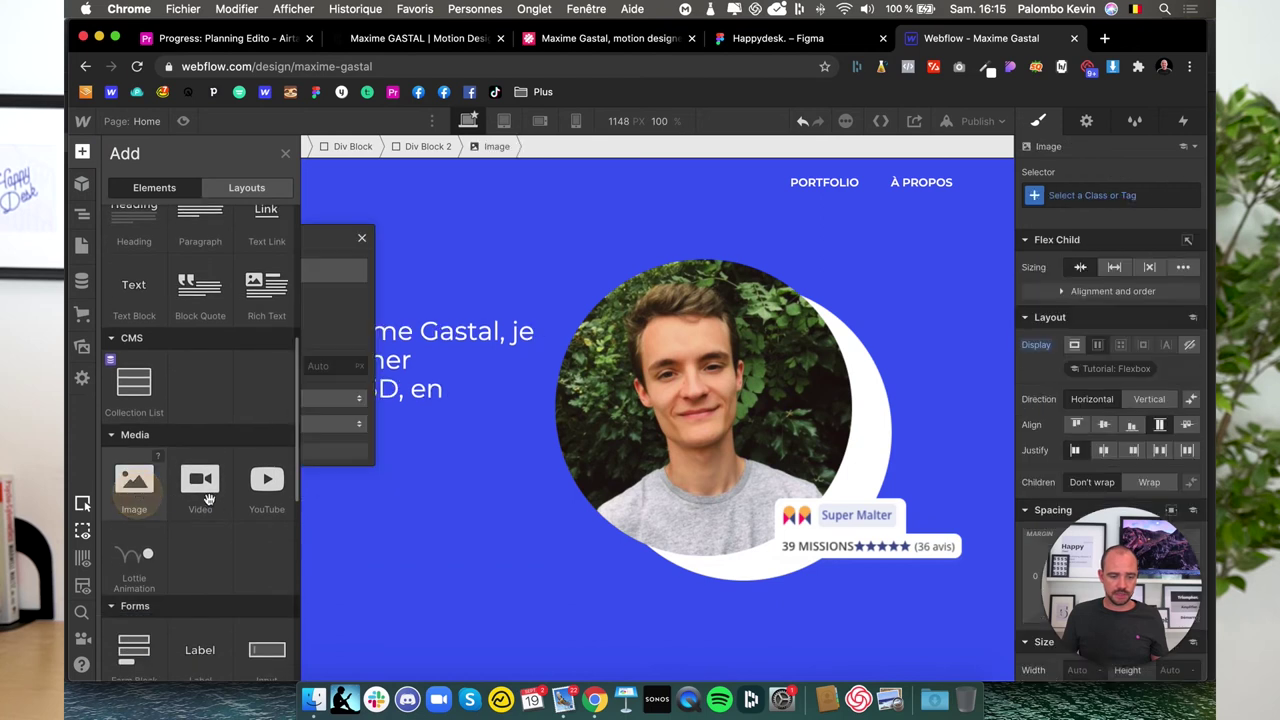
click(262, 270)
click(268, 272)
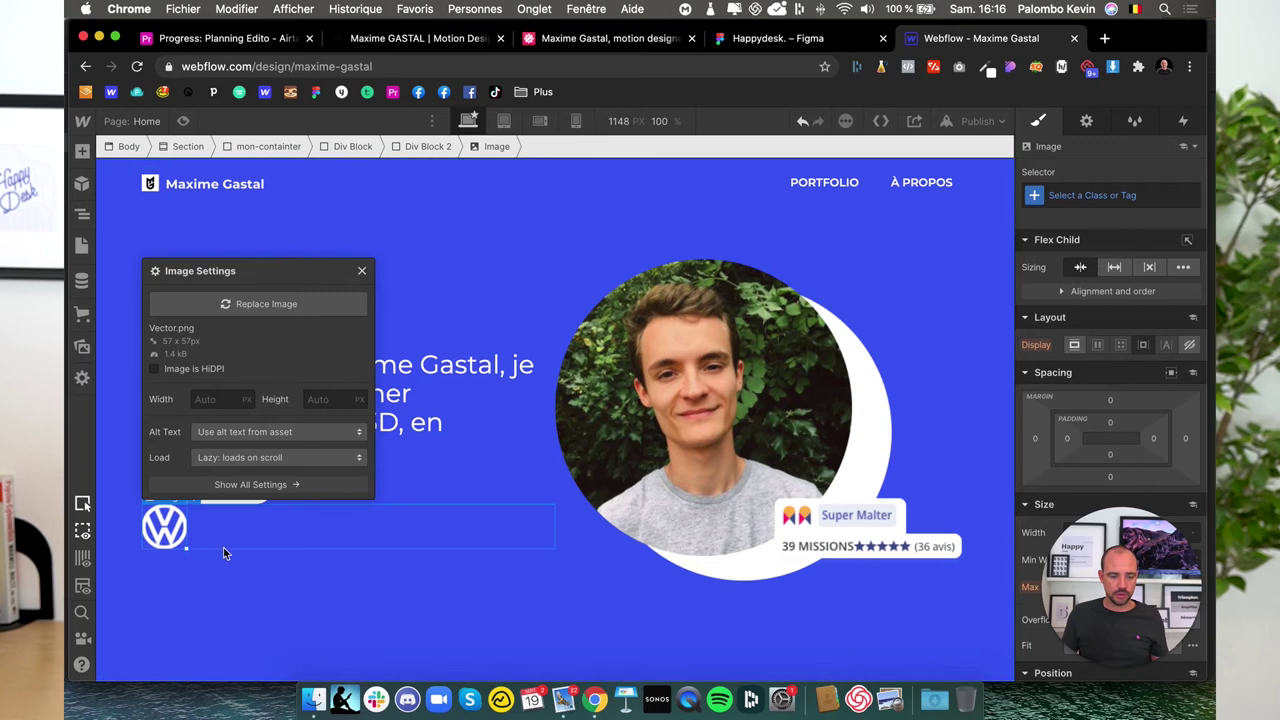
- Add the Red Bull logo beside it, then duplicate it and swap the copy's picture
click(223, 547)
key(ctrl+v)
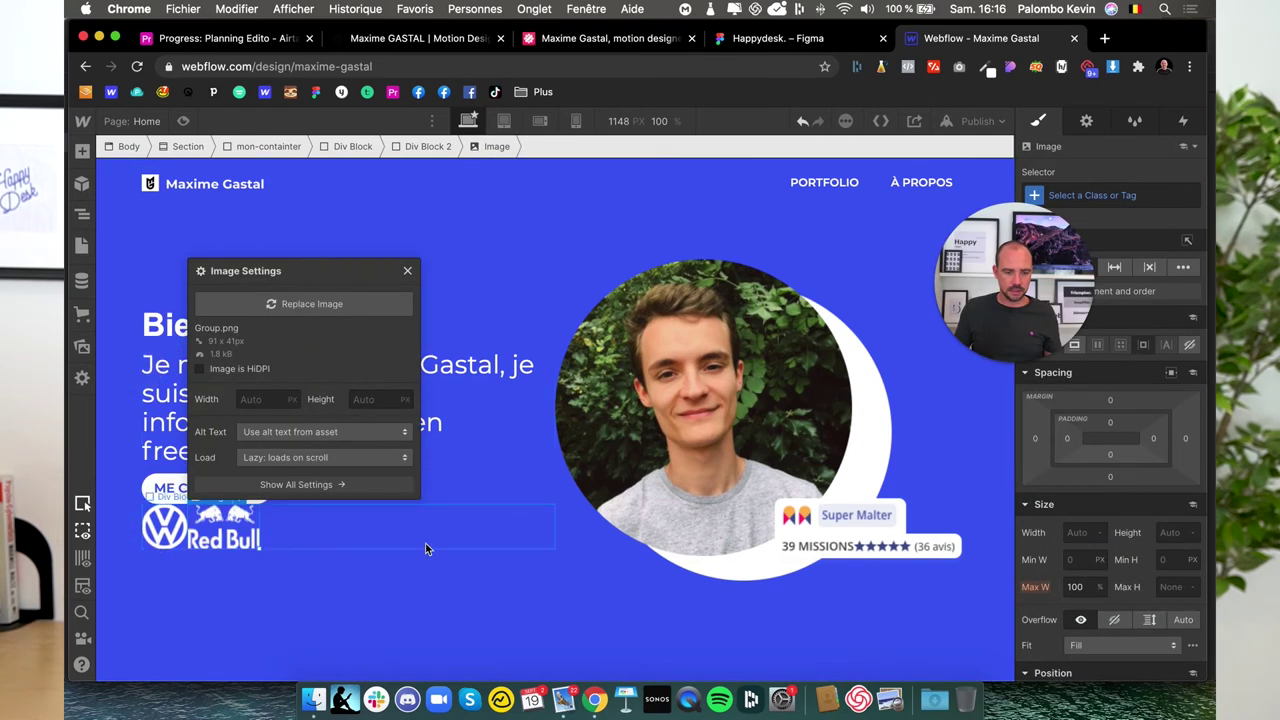
click(300, 563)
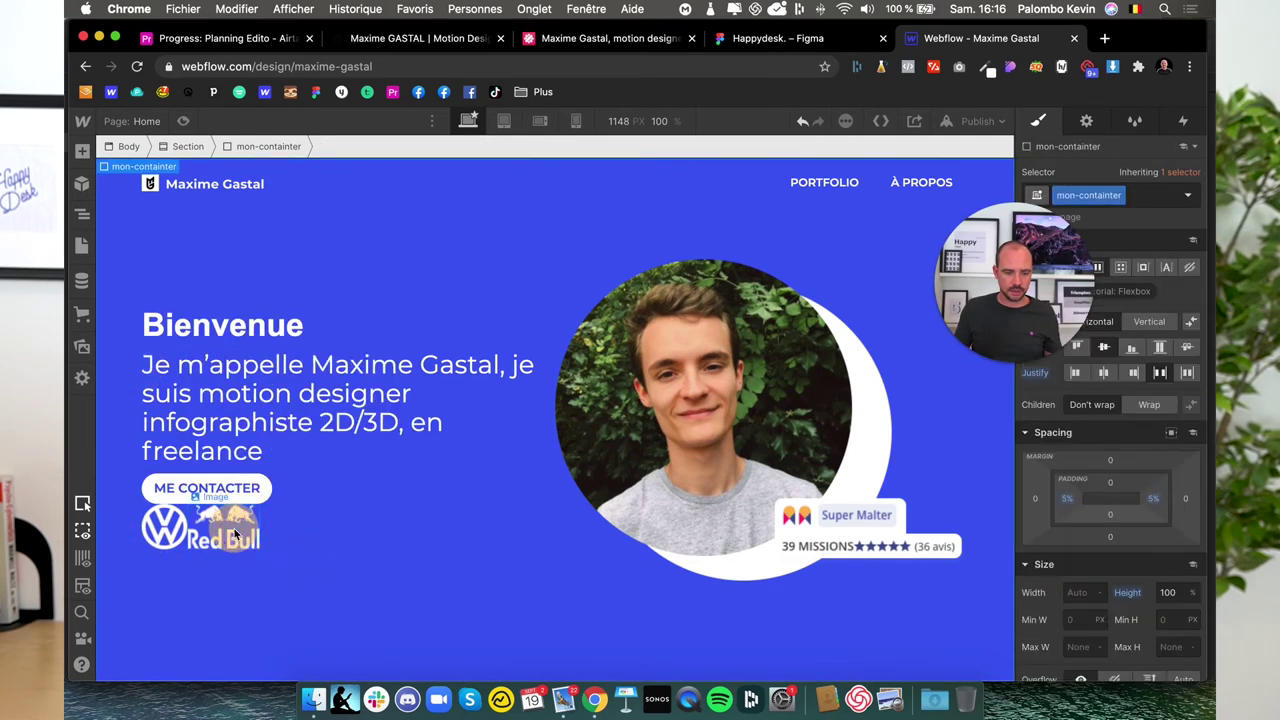
click(228, 530)
key(ctrl+v)
click(305, 537)
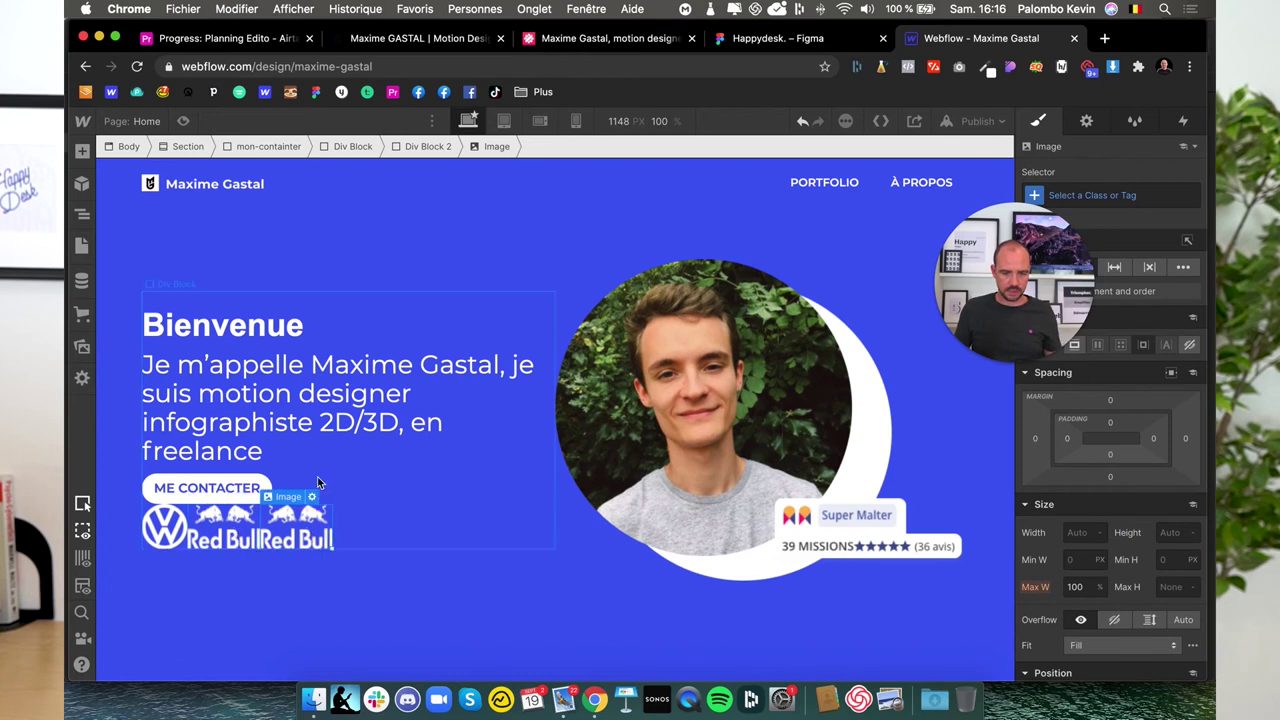
click(315, 495)
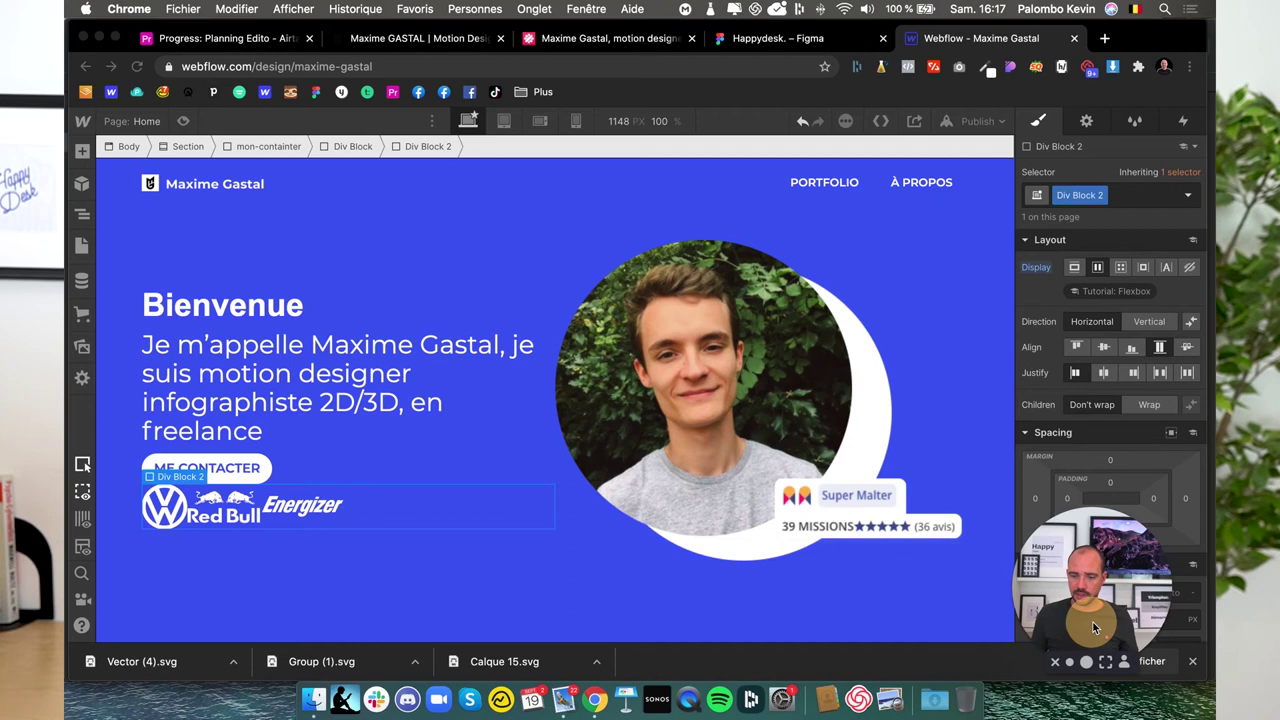
- Try the row's Justify options and settle on Start to pack the logos left
click(1162, 374)
click(1187, 373)
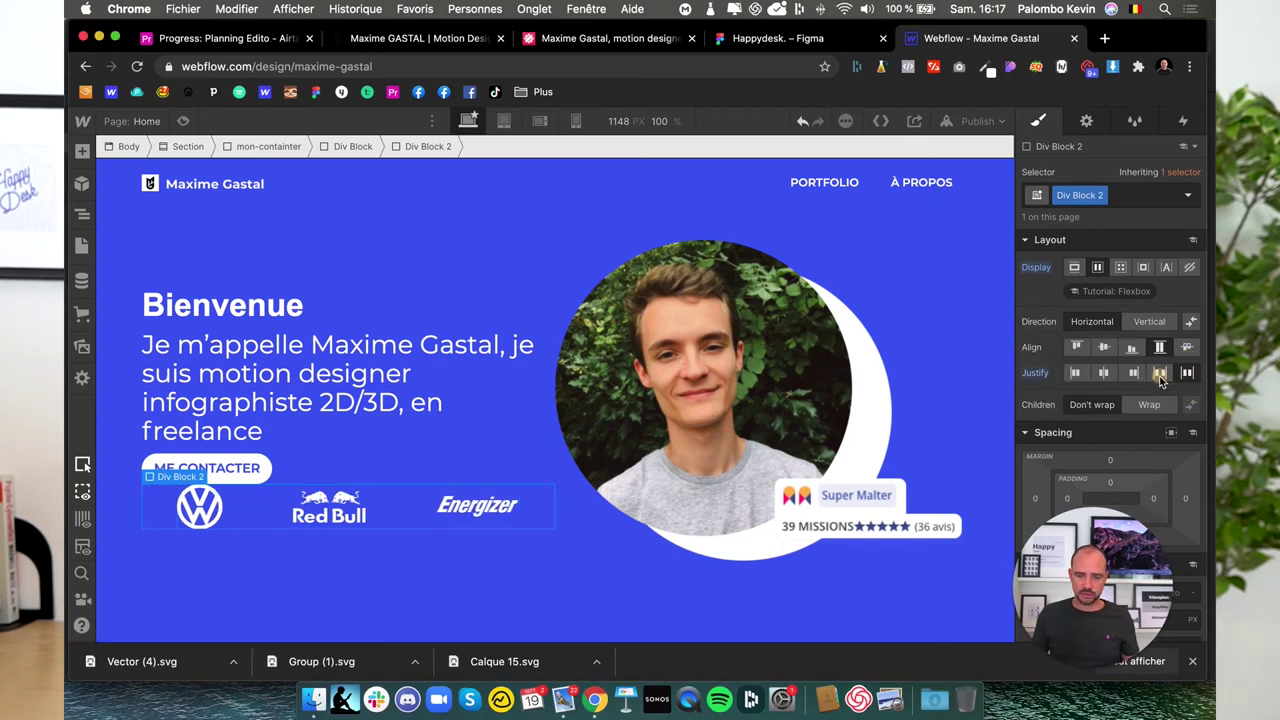
click(1160, 374)
click(1077, 375)
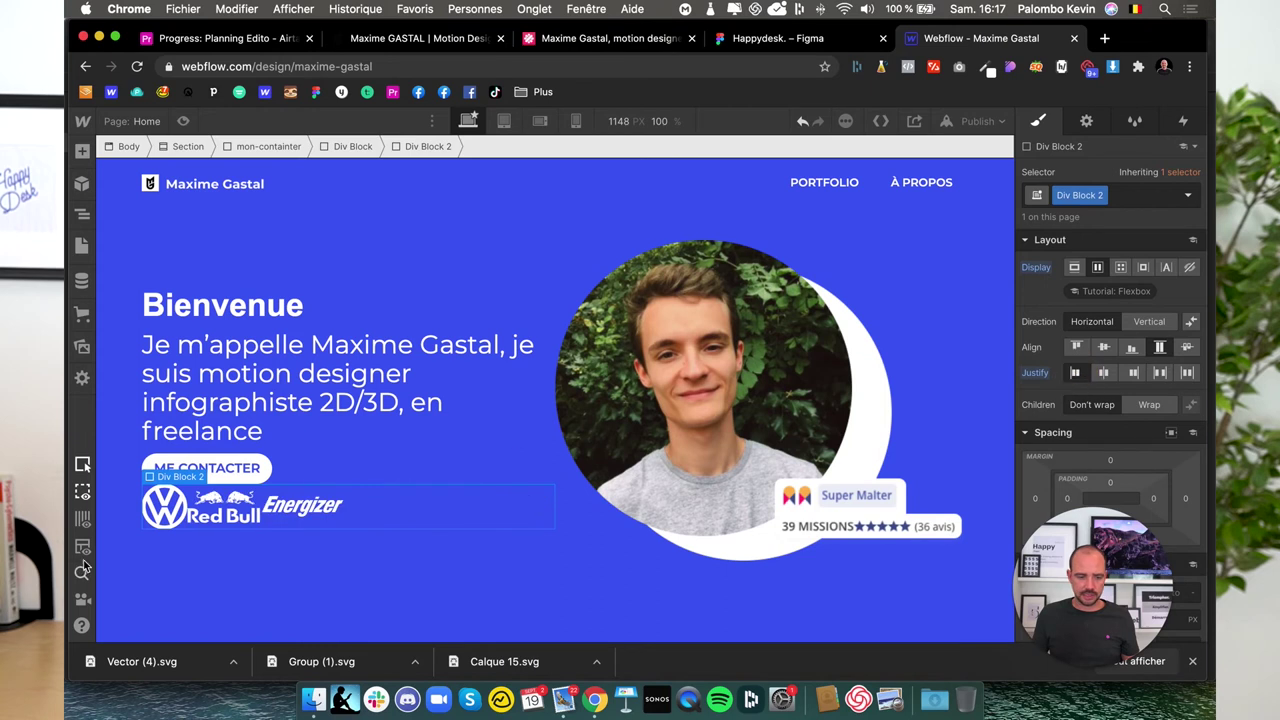
click(967, 463)
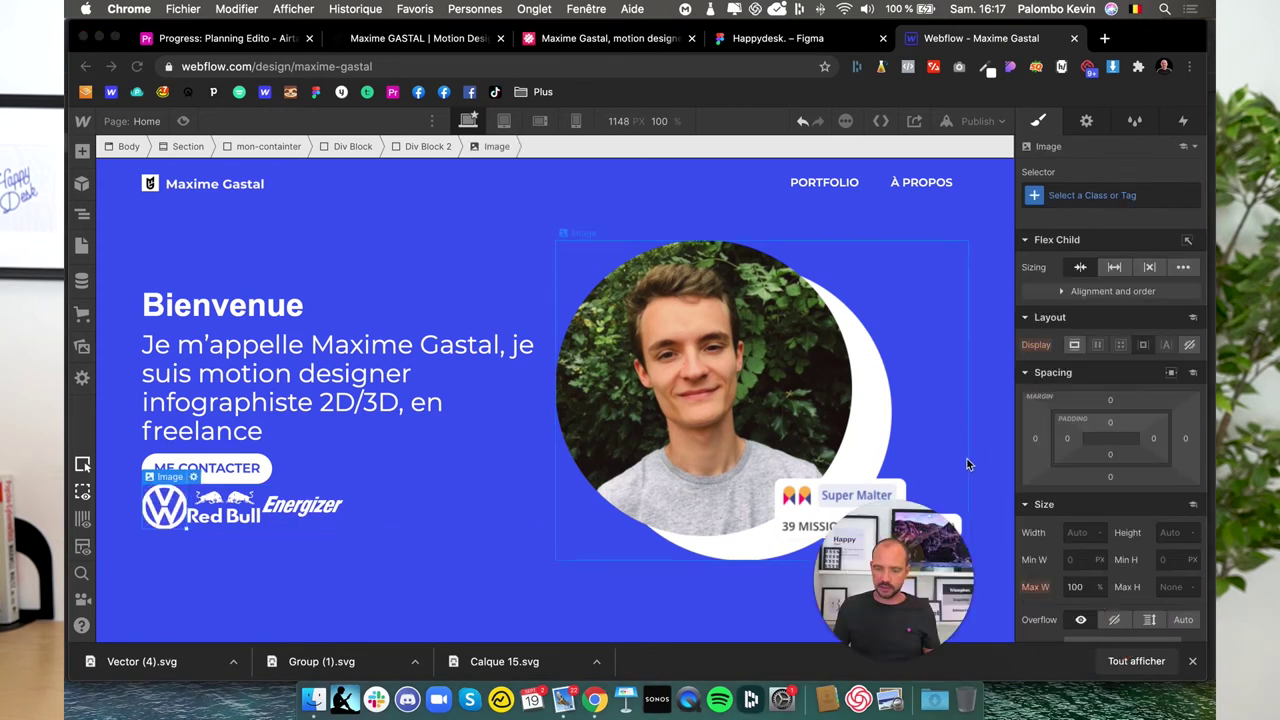
- Give the Volkswagen logo a 20 px right margin
click(1035, 438)
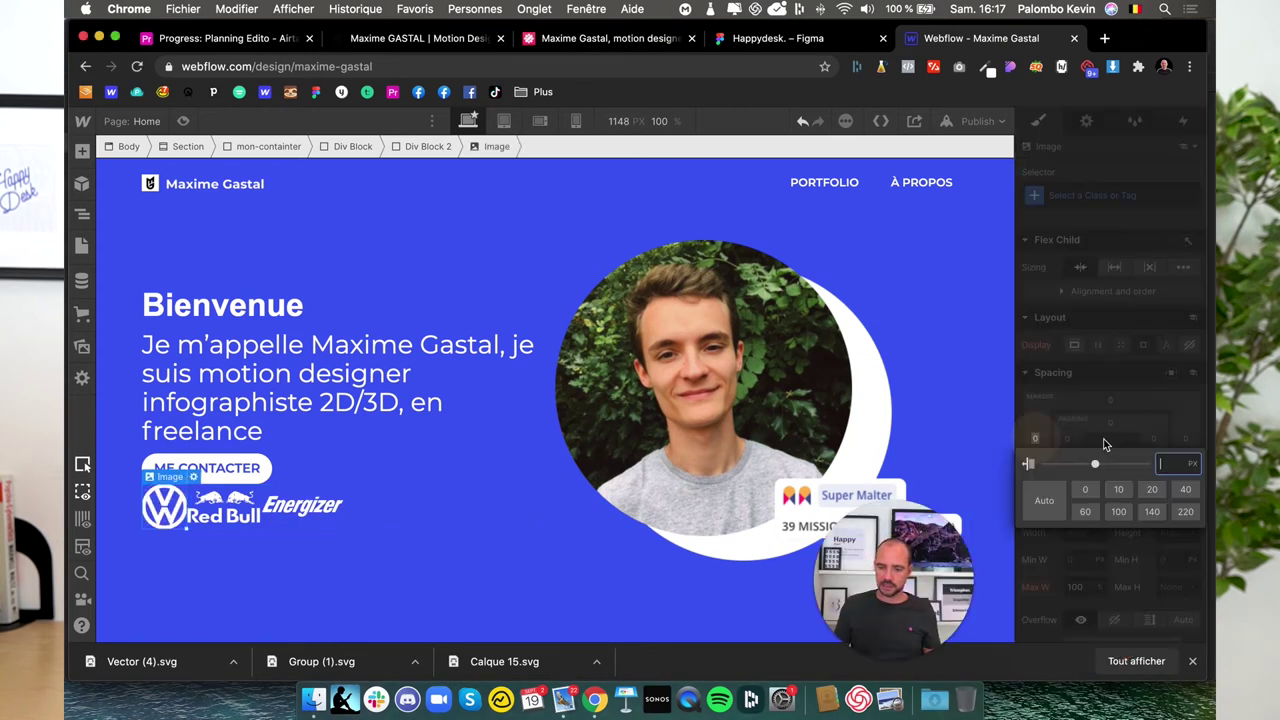
click(1185, 438)
text(1)
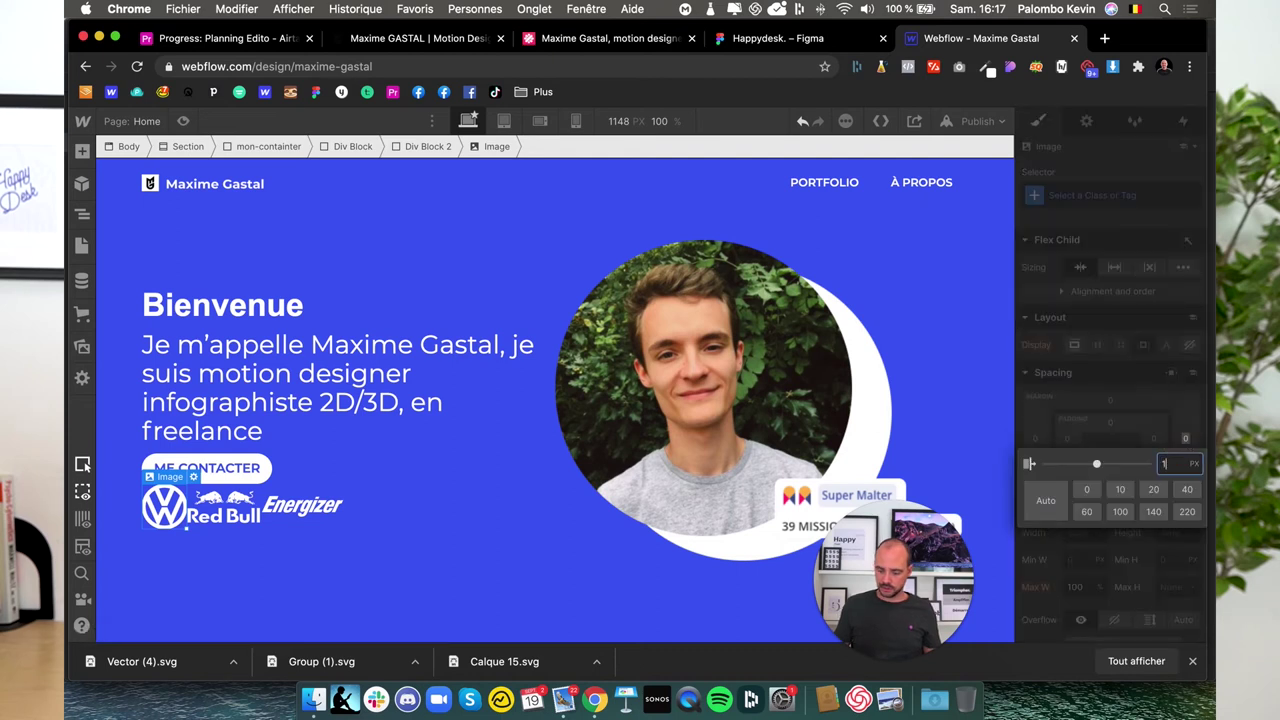
text(0)
key(Return)
click(1185, 438)
text(20)
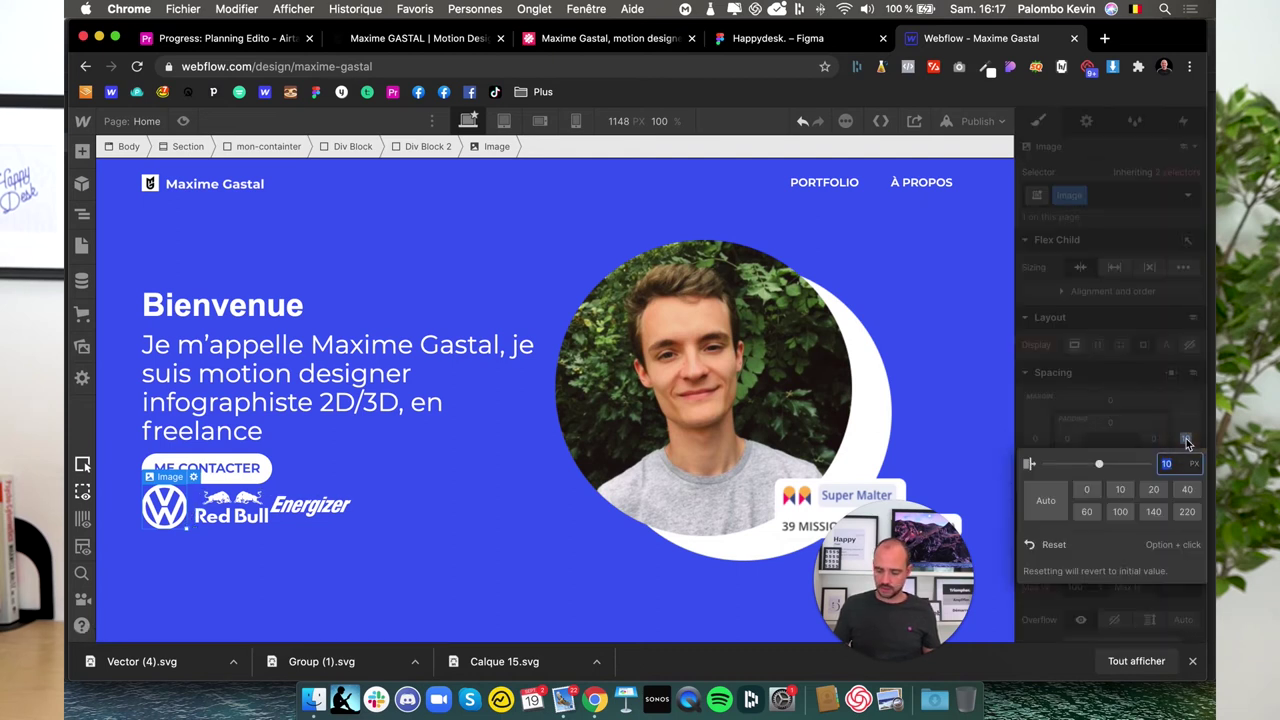
key(Return)
- Rename the logo image's class to logo-entreprise
double_click(1069, 195)
key(BackSpace)
text(logo-)
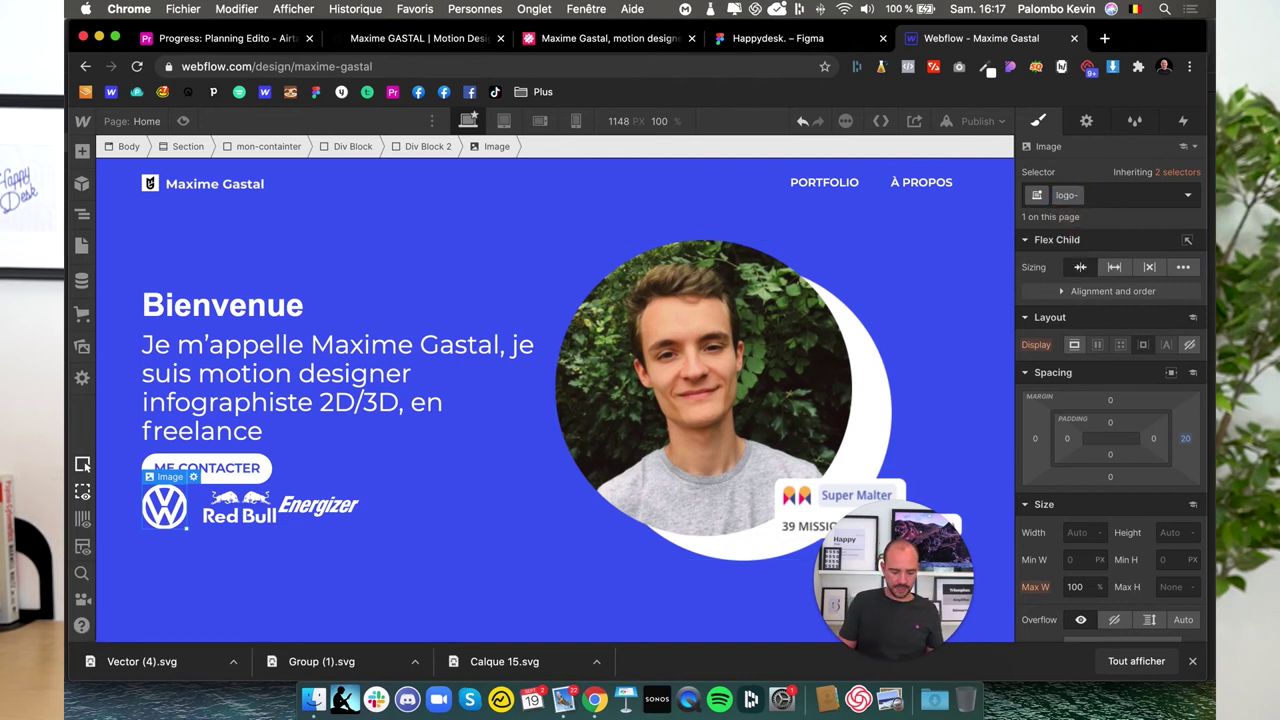
text(entreprise)
key(Return)
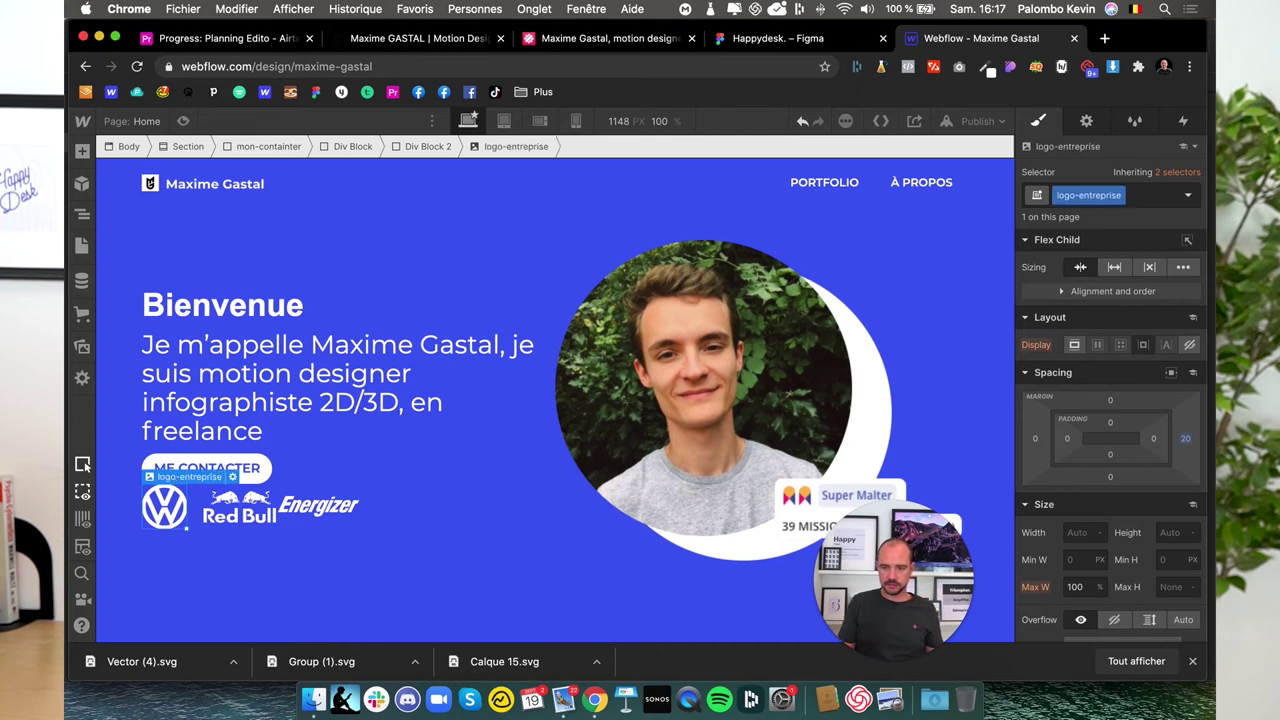
- Apply the logo-entreprise class to the Red Bull and Energizer logos
click(238, 515)
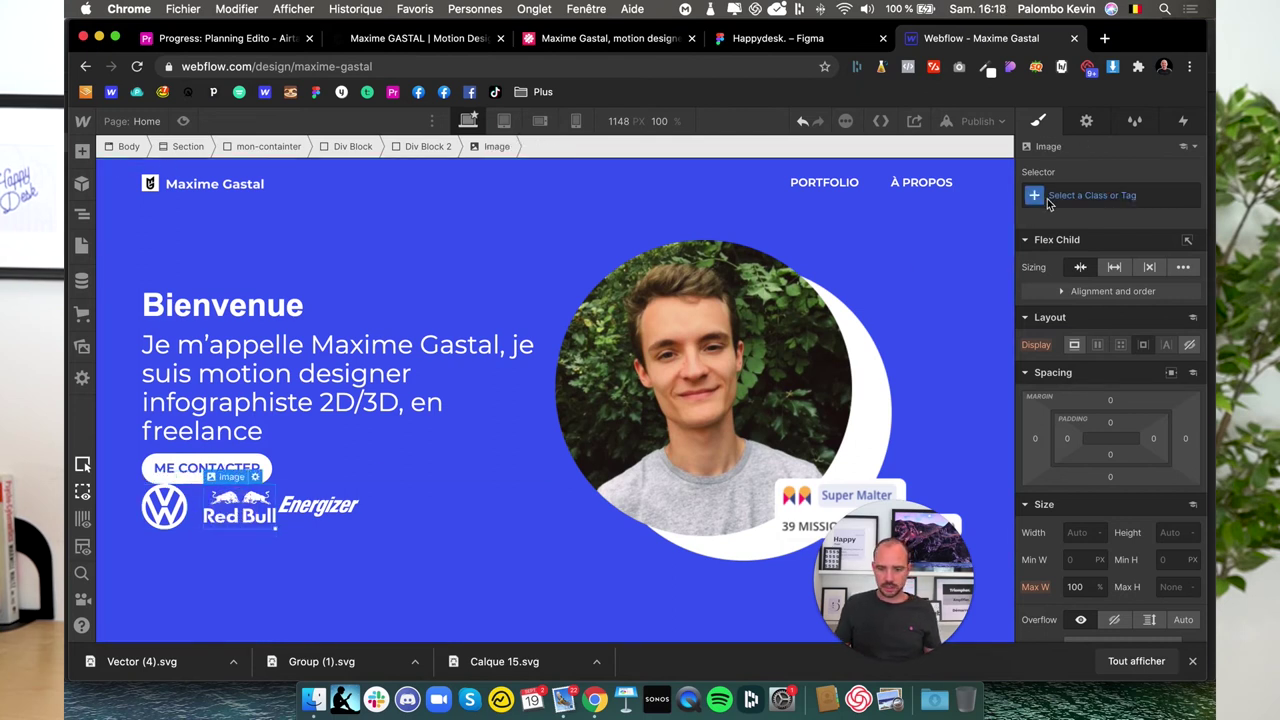
click(1057, 192)
text(log)
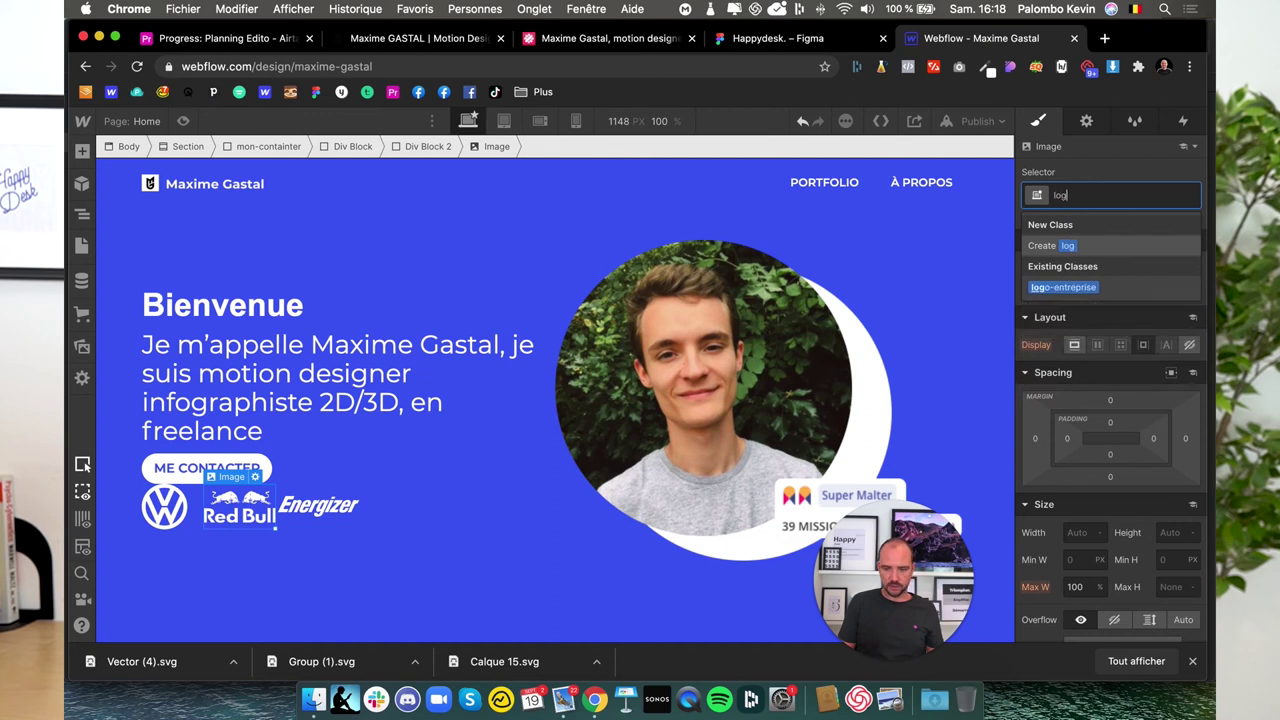
click(1063, 287)
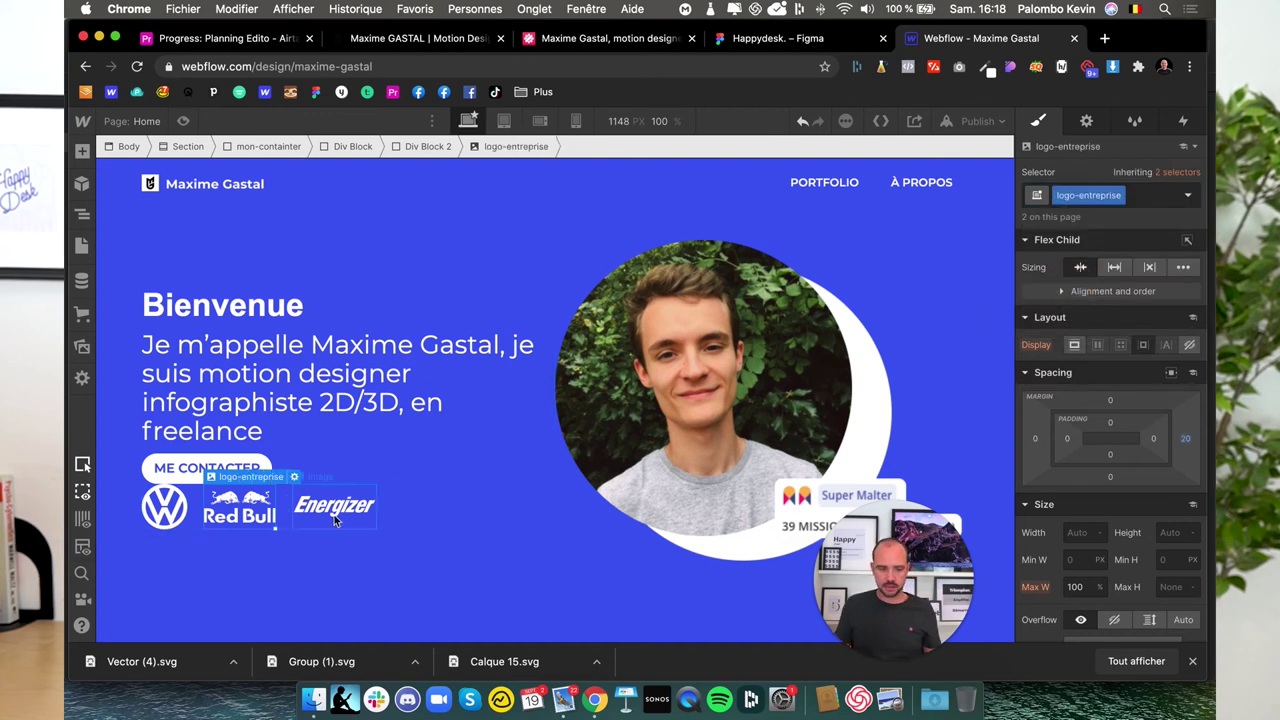
click(333, 505)
click(1070, 195)
text(lgo)
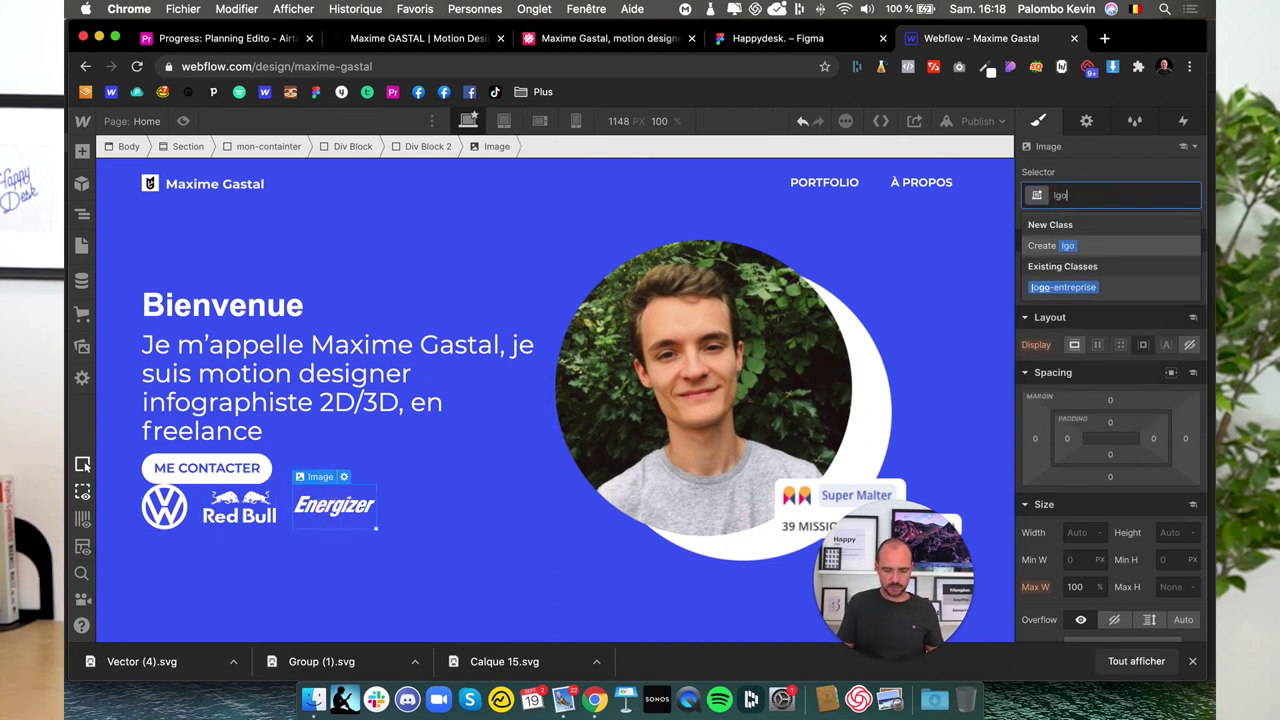
key(BackSpace)
key(BackSpace)
text(ogo)
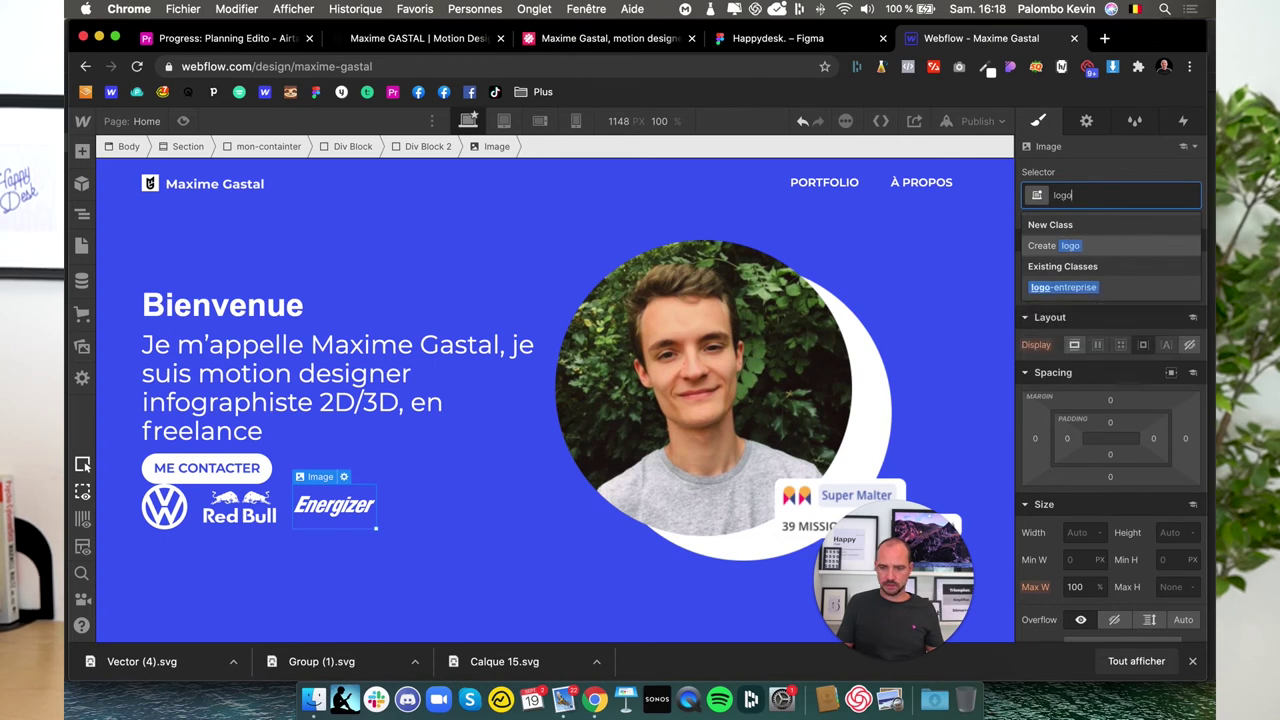
click(1064, 287)
- Set the client logo row's (Div Block 2) top margin to 50 px
click(175, 590)
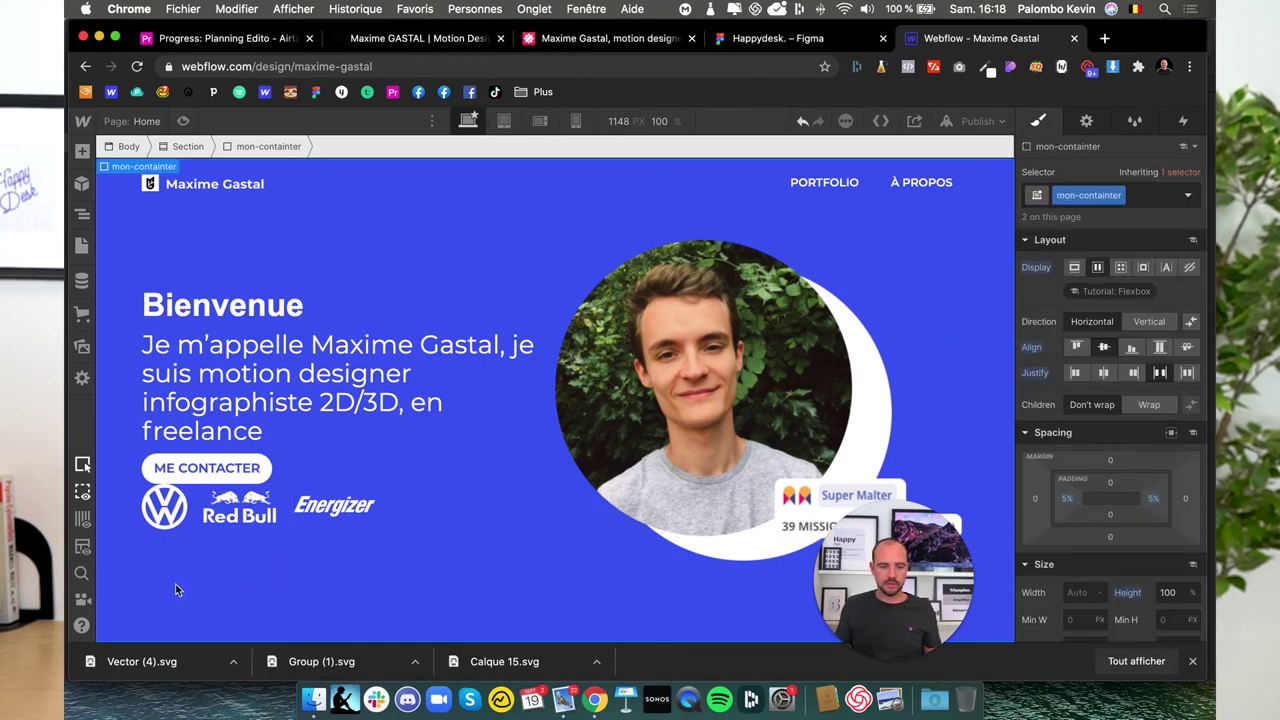
click(423, 506)
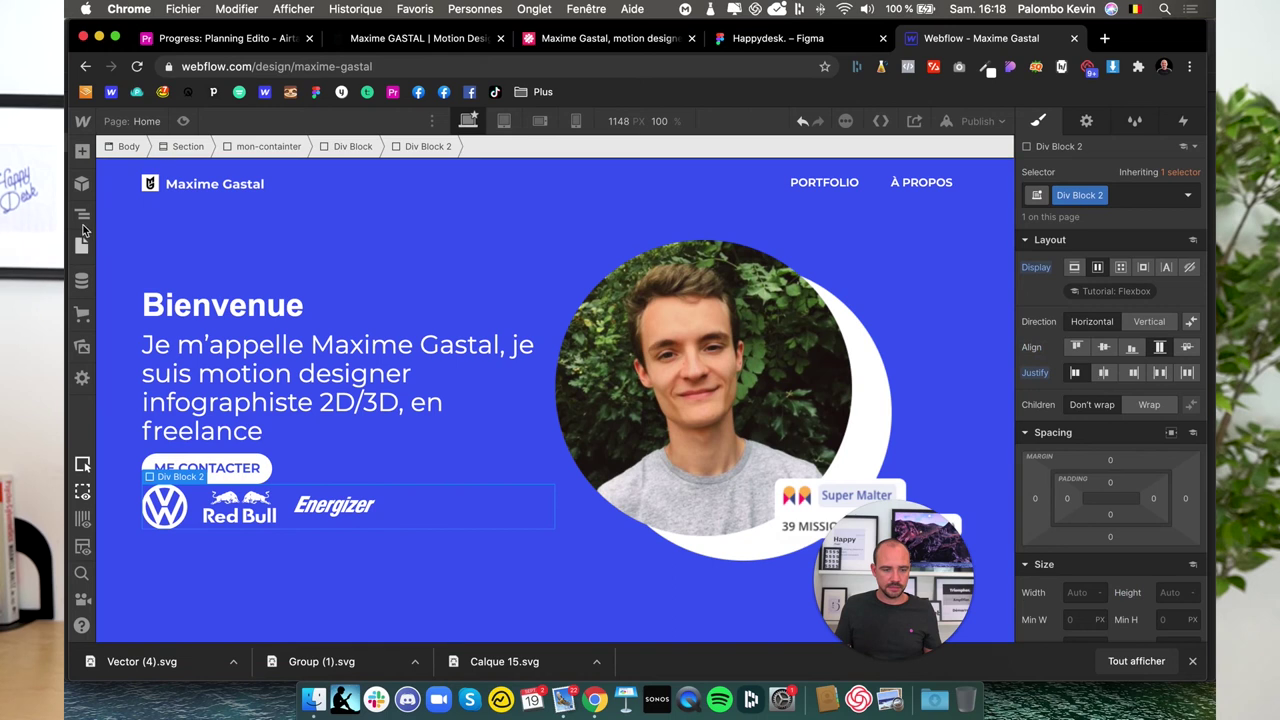
click(82, 214)
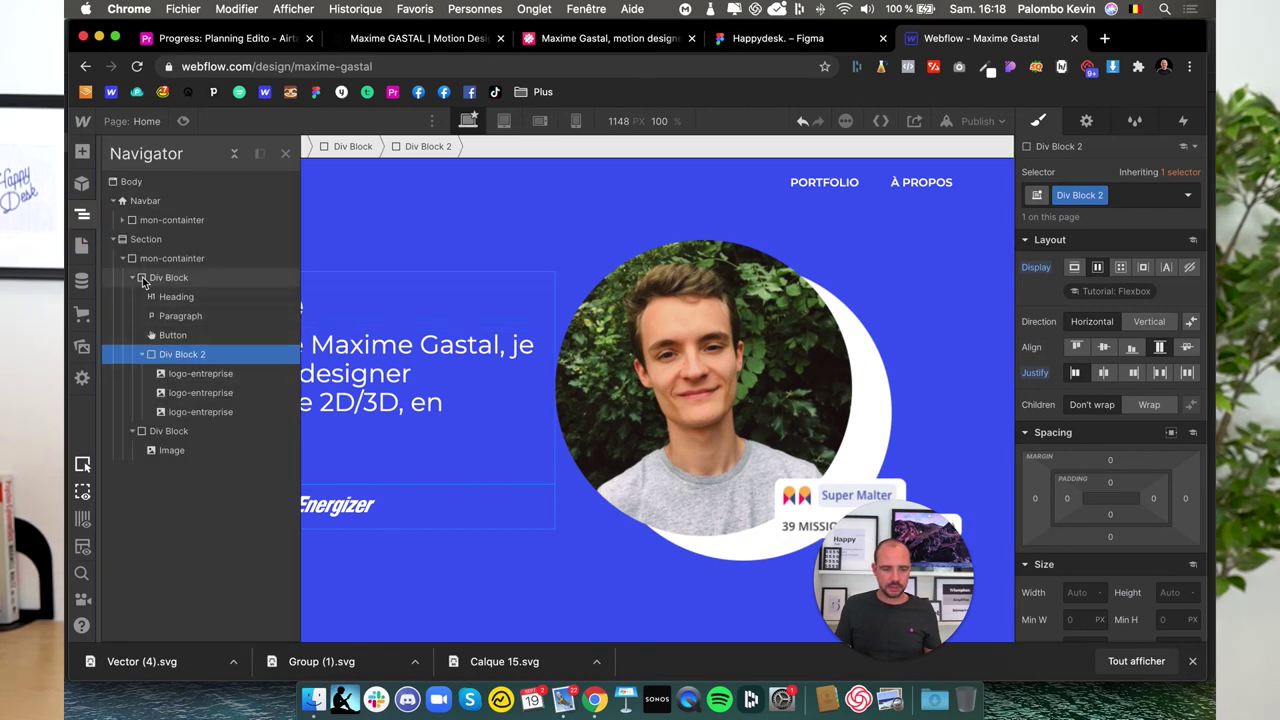
click(130, 279)
click(130, 279)
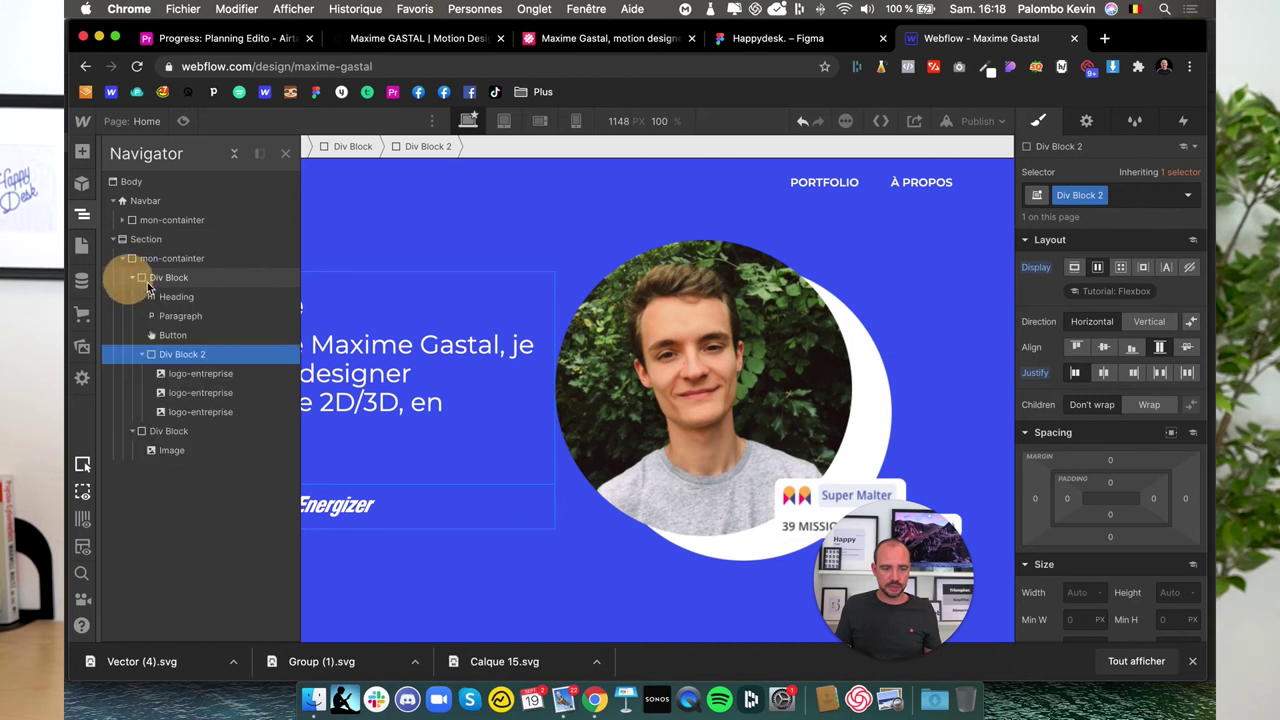
click(1110, 460)
key(Return)
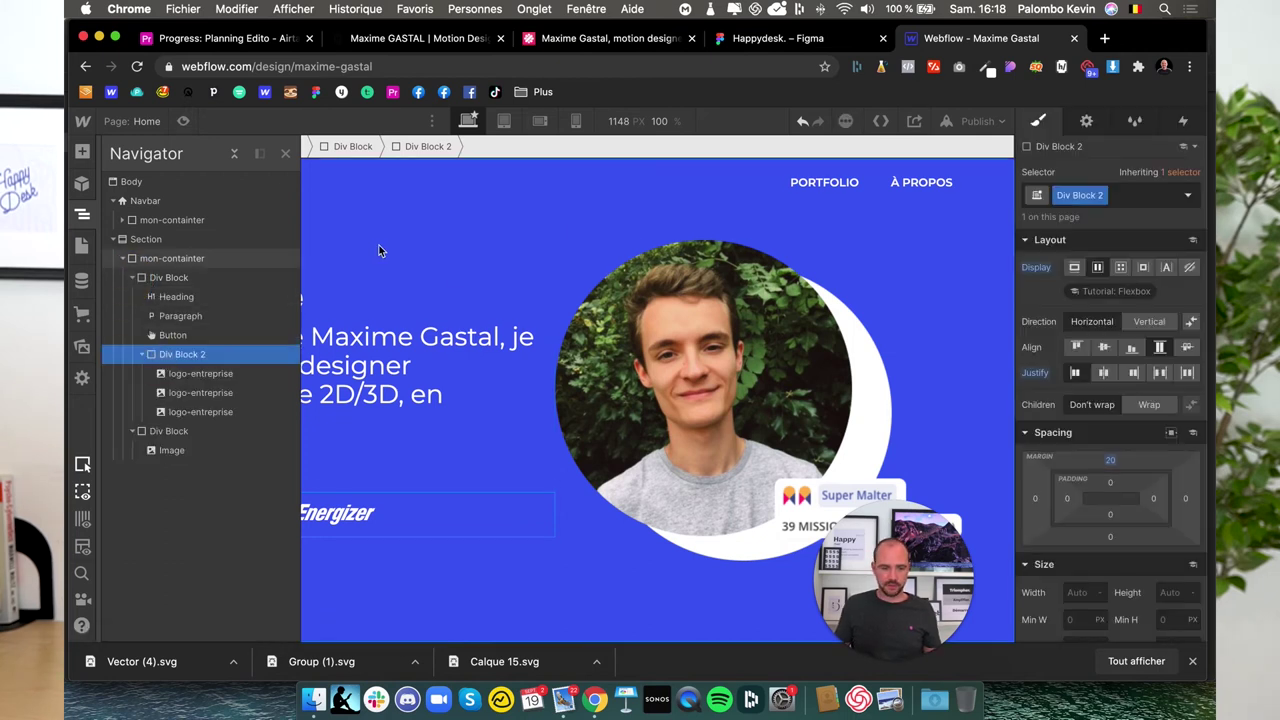
click(83, 216)
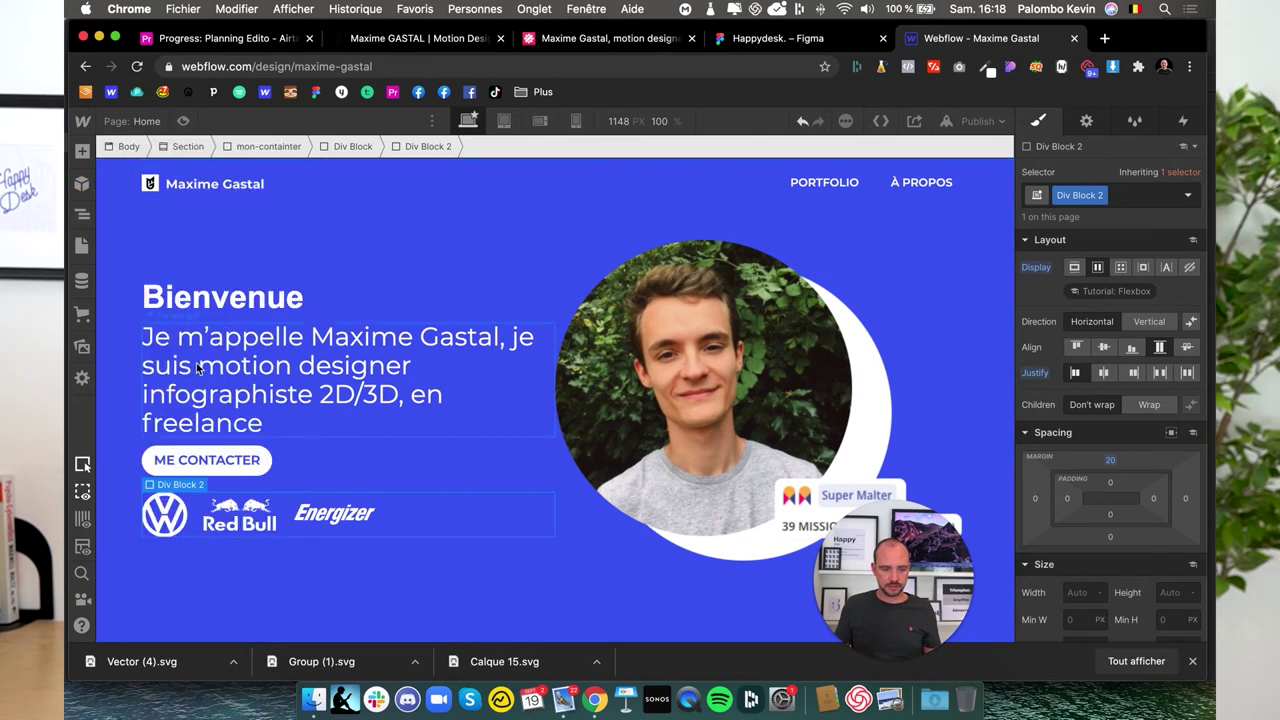
click(1110, 460)
text(50)
key(Return)
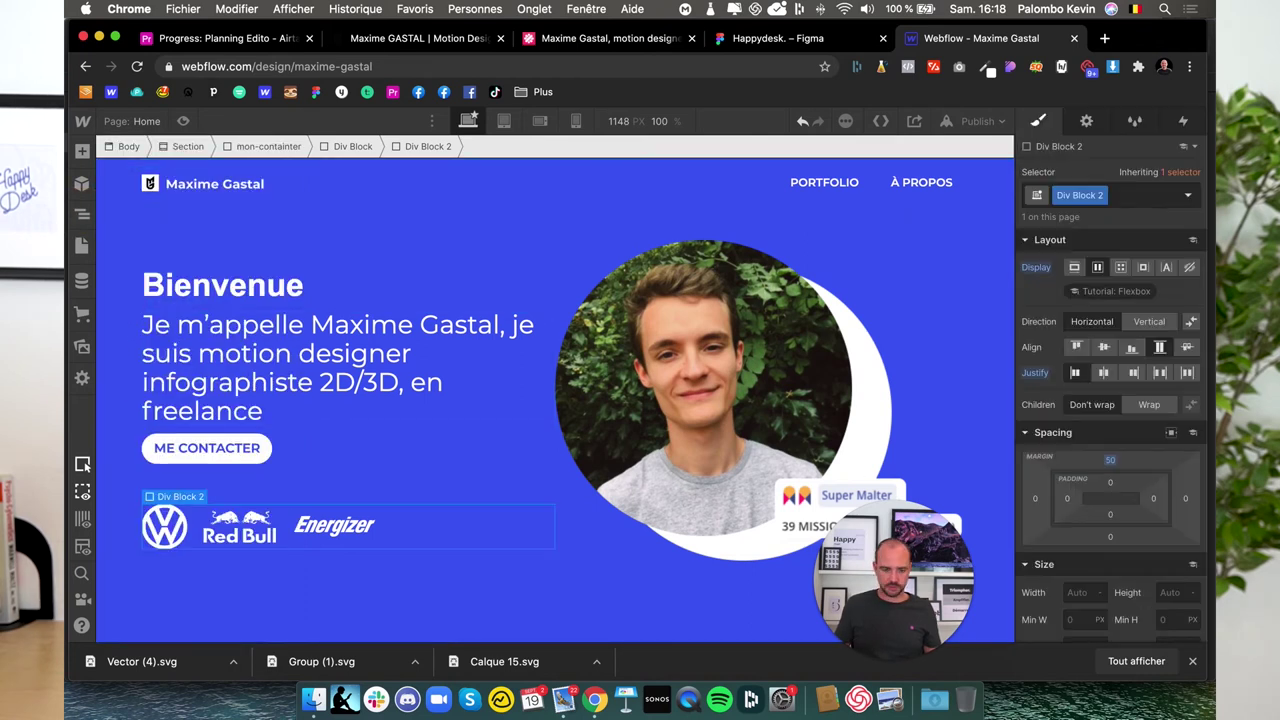
- Preview the hero, then select the portrait image and edit its width
click(373, 600)
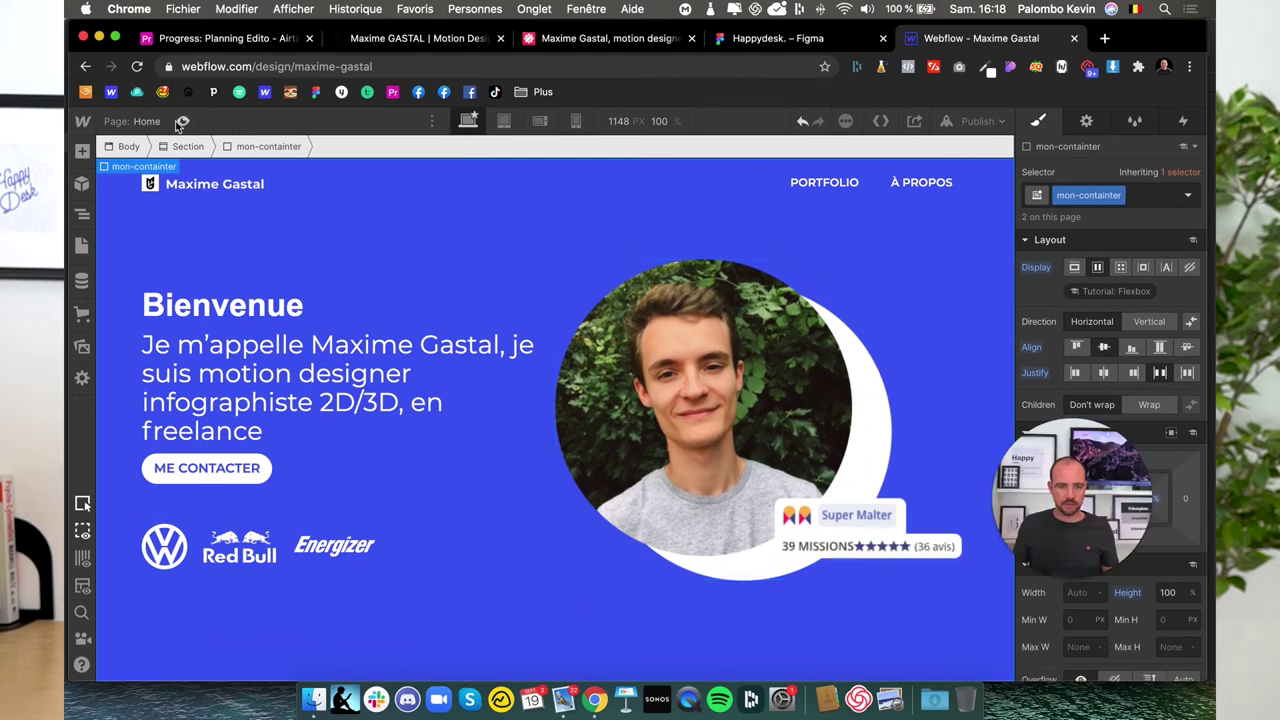
click(181, 121)
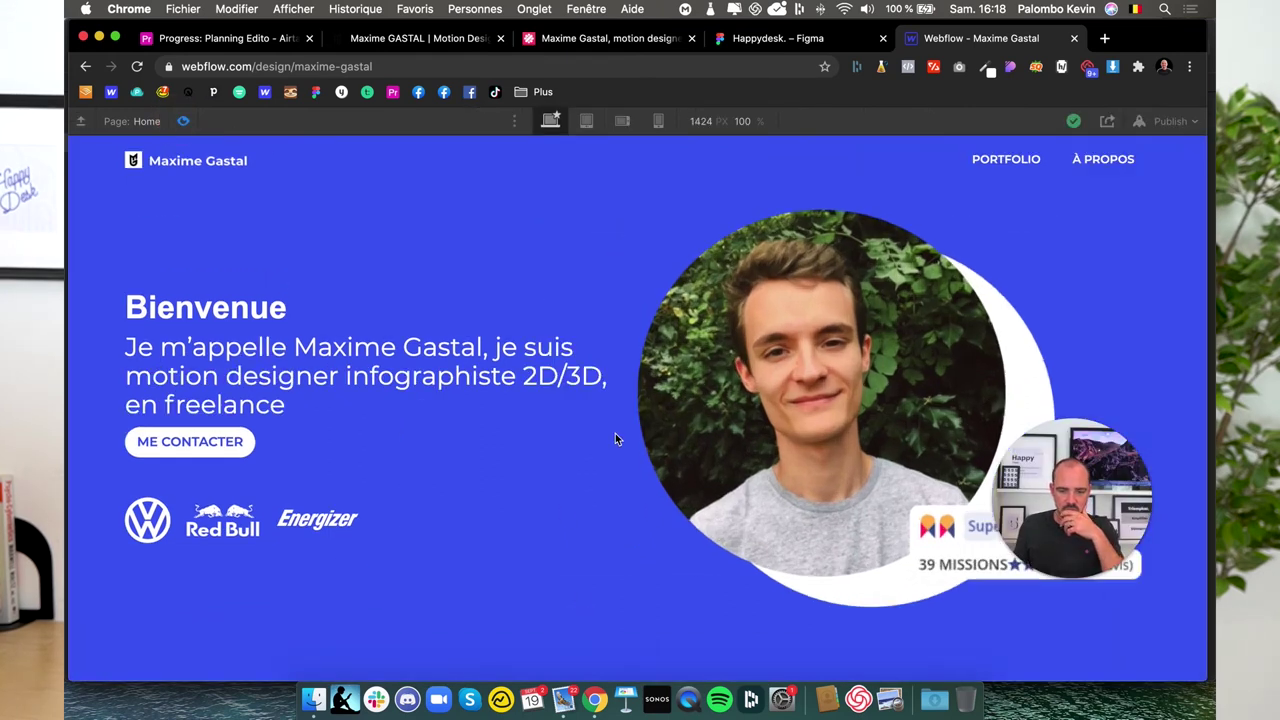
click(186, 121)
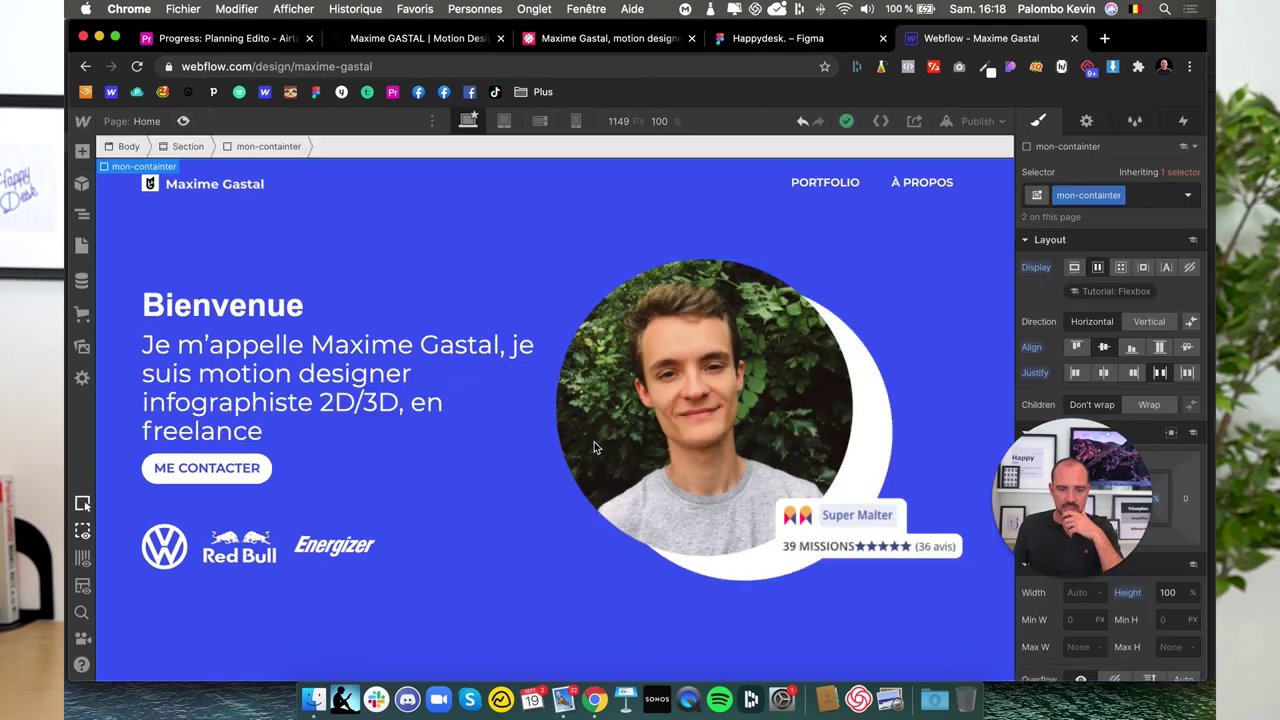
click(700, 415)
click(1085, 455)
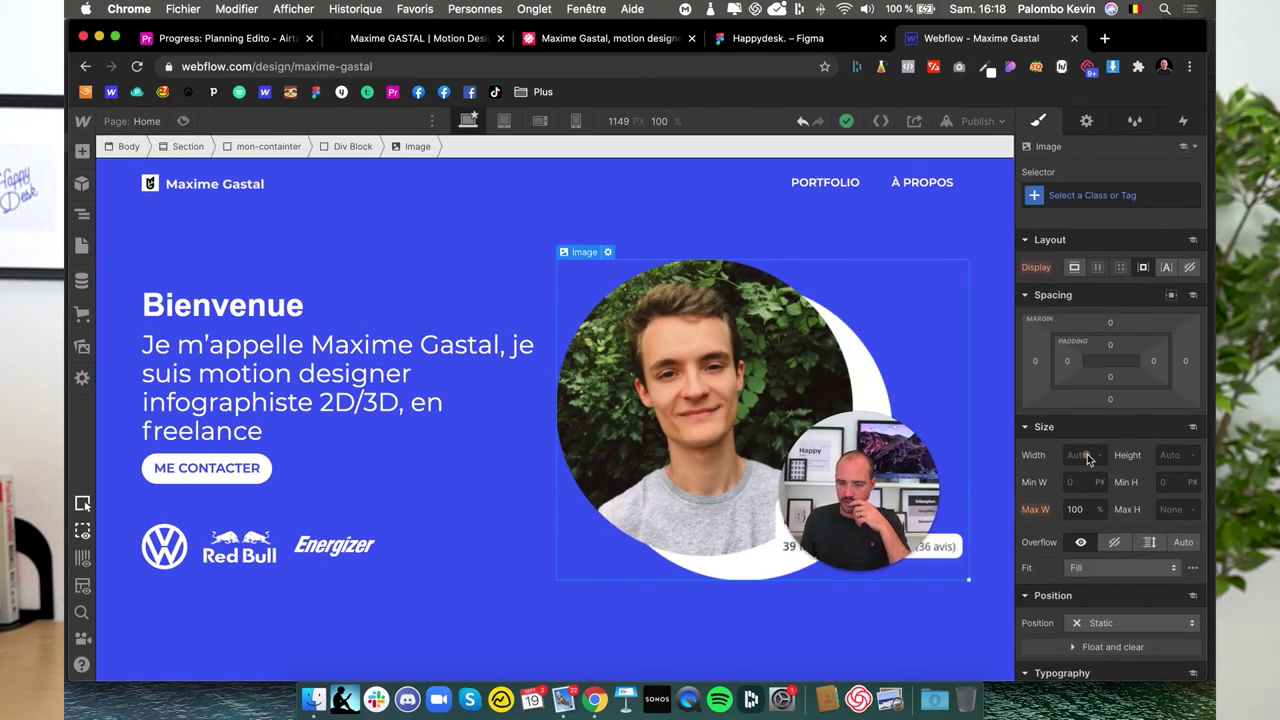
- Set the portrait image width to 90% and preview the updated hero
text(90%)
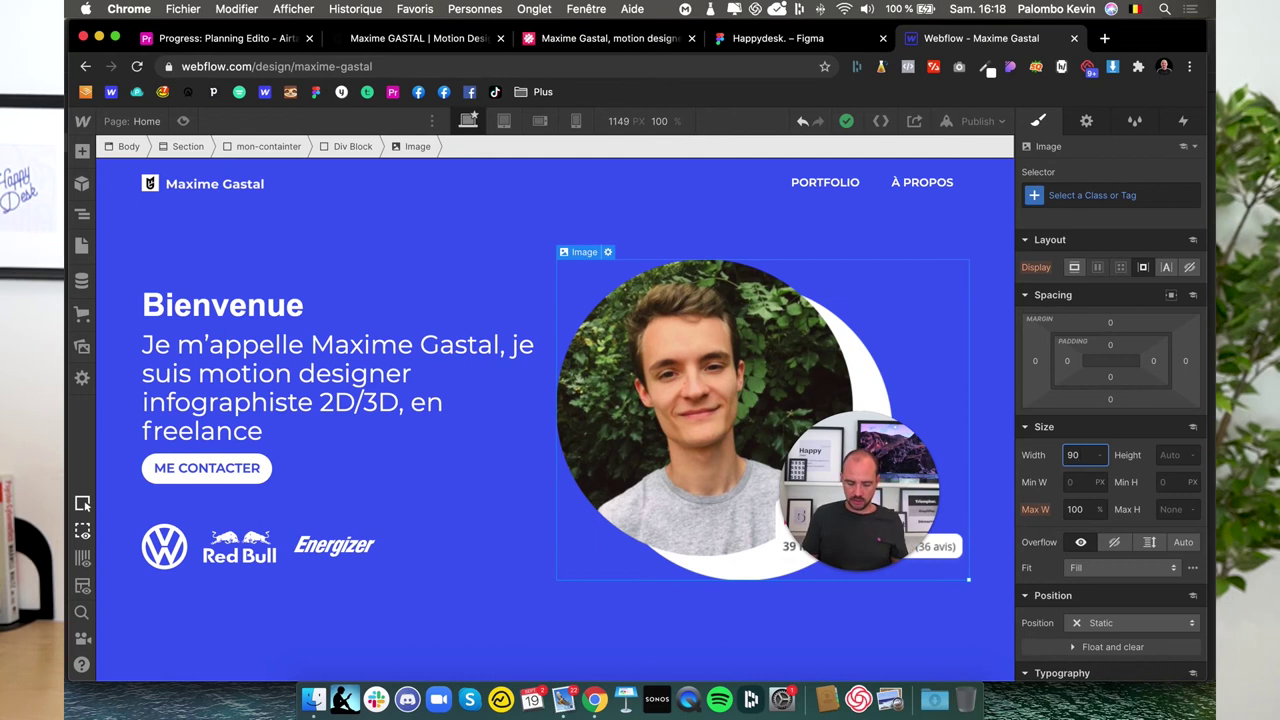
key(Return)
click(183, 121)
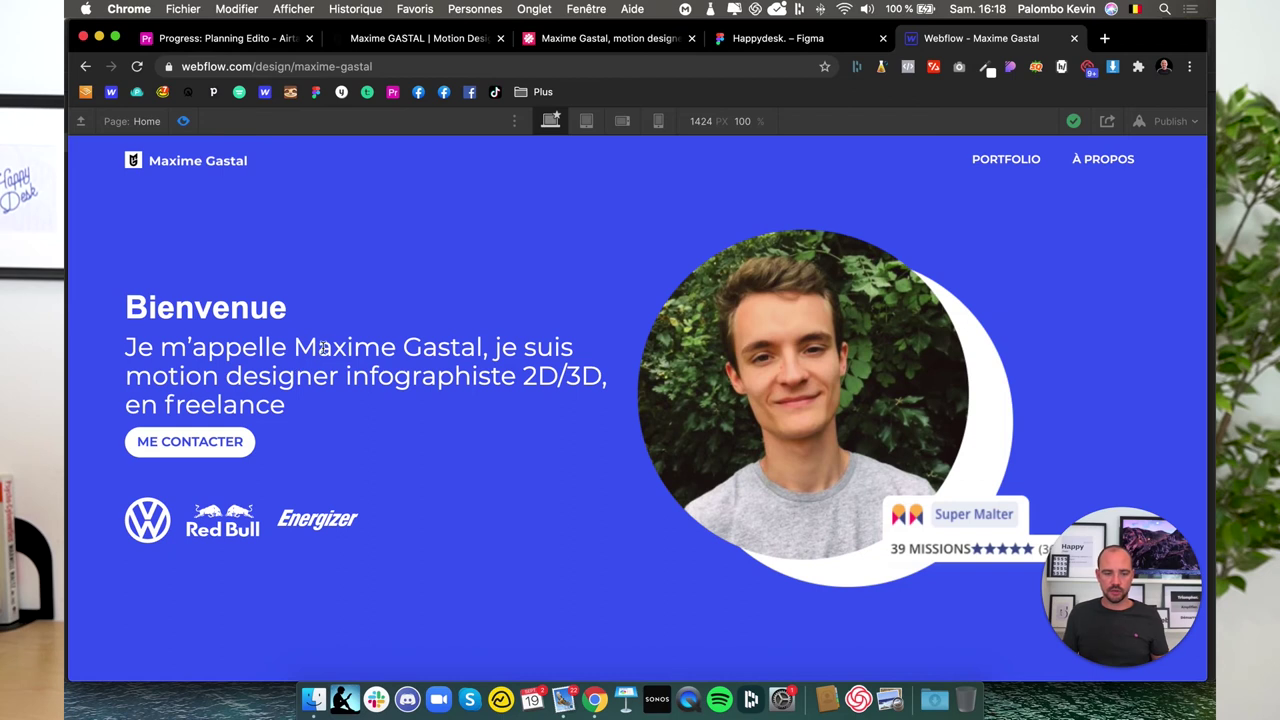
click(184, 121)
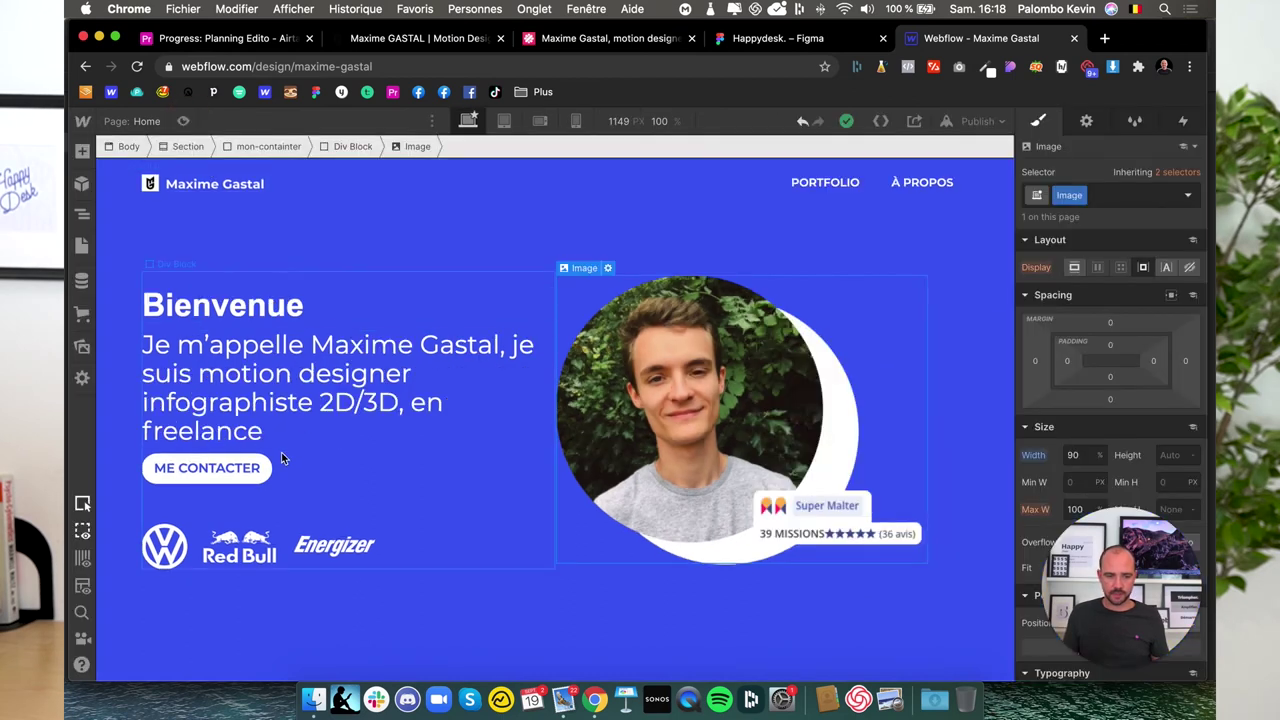
- Paste a copy of the ME CONTACTER button into the navbar after À PROPOS
click(243, 477)
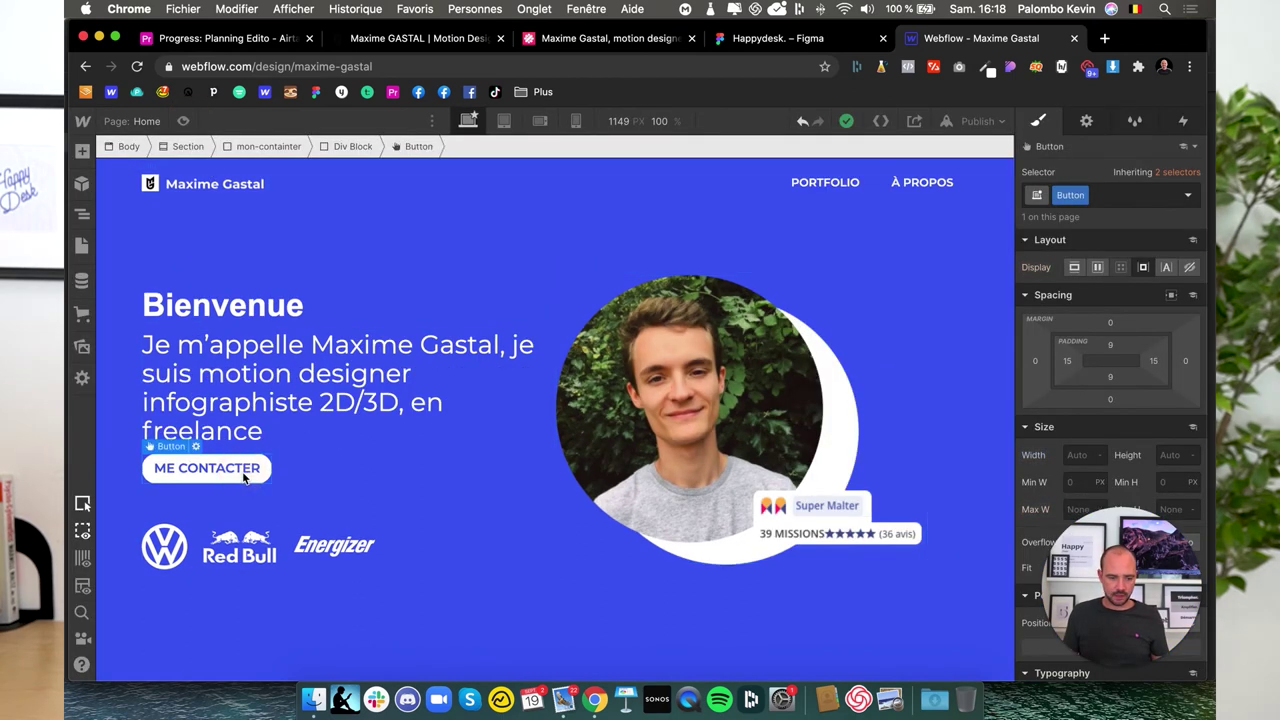
click(949, 194)
key(super+v)
click(900, 176)
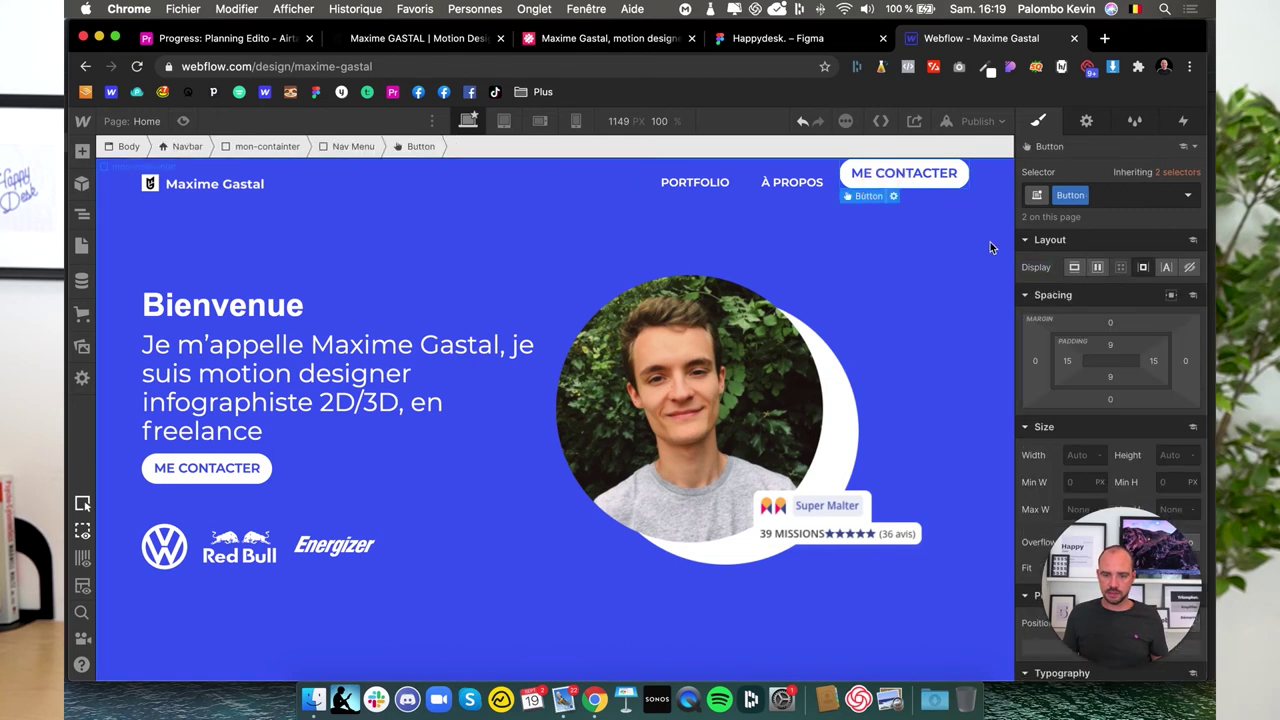
- Set the Nav Menu to Flex with Align center so links and button line up
click(760, 192)
click(82, 214)
click(170, 258)
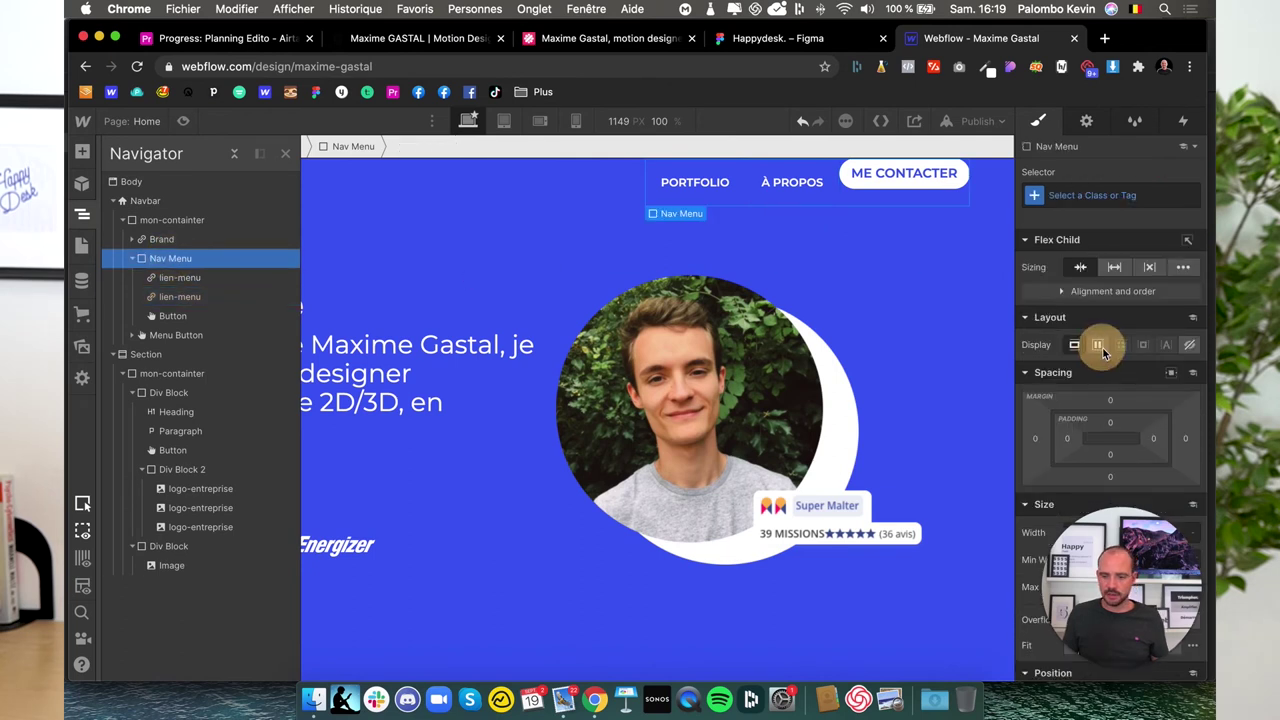
click(1097, 344)
click(1104, 425)
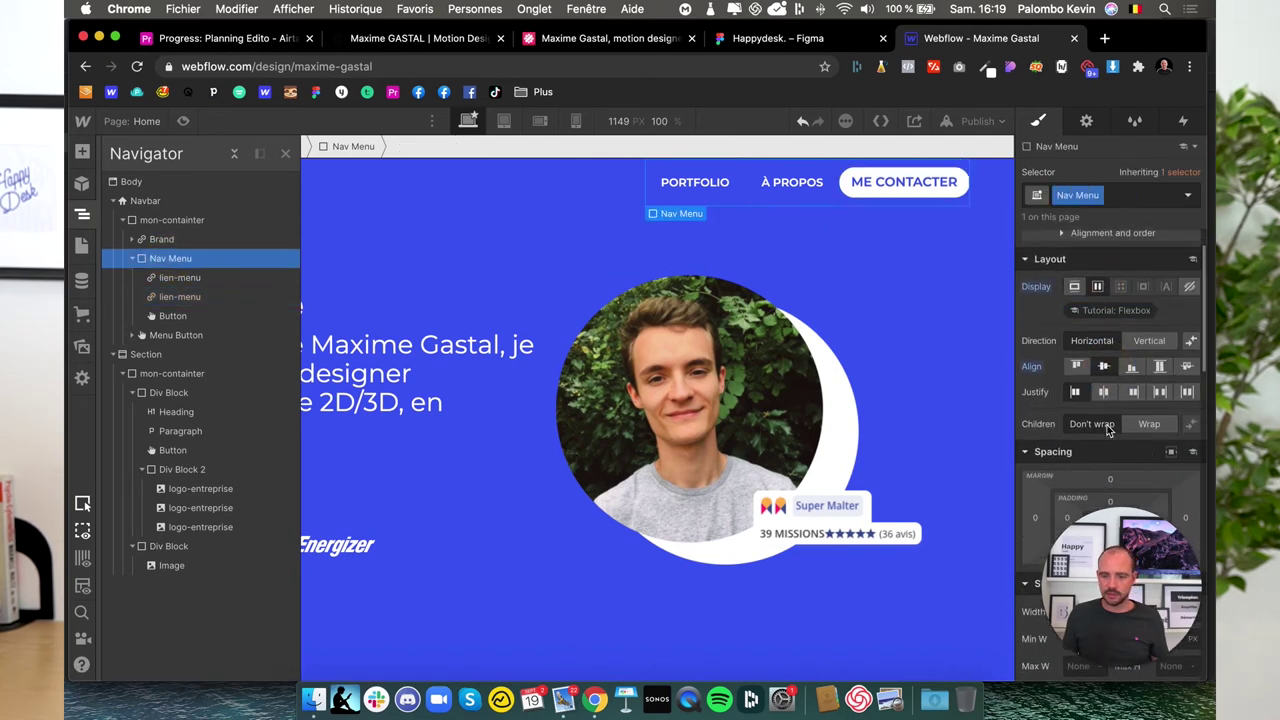
click(234, 153)
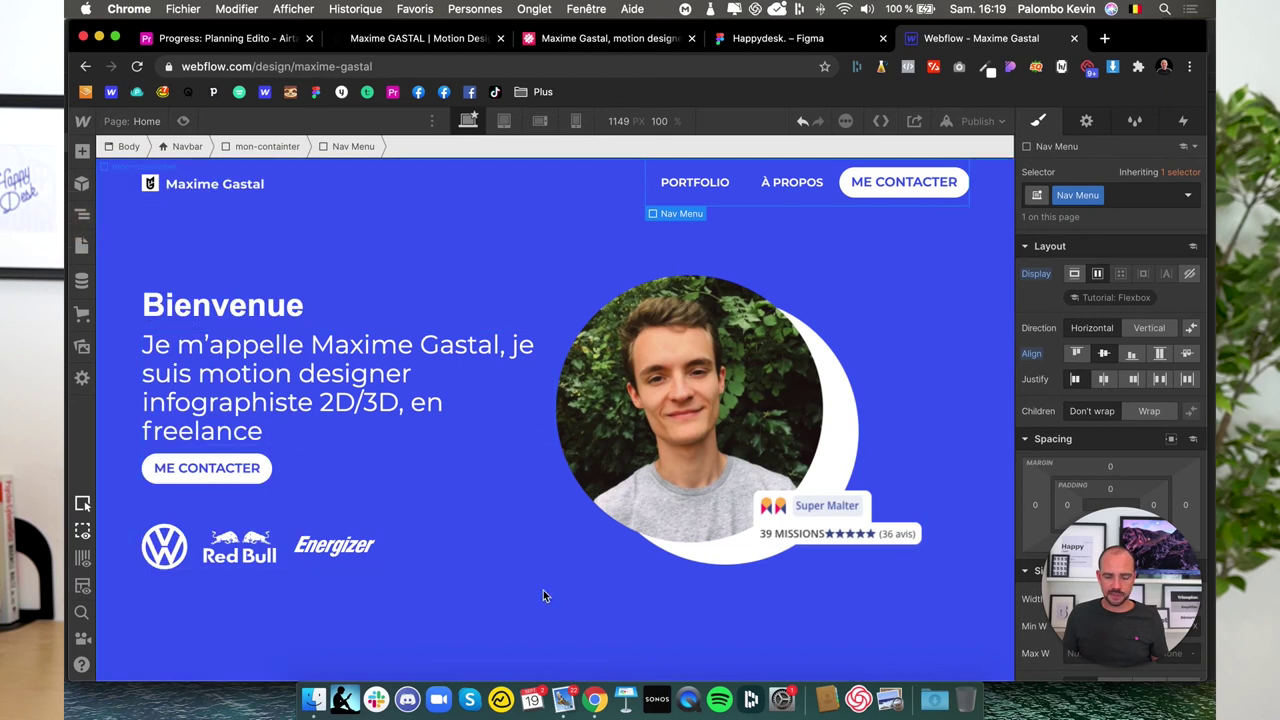
click(544, 589)
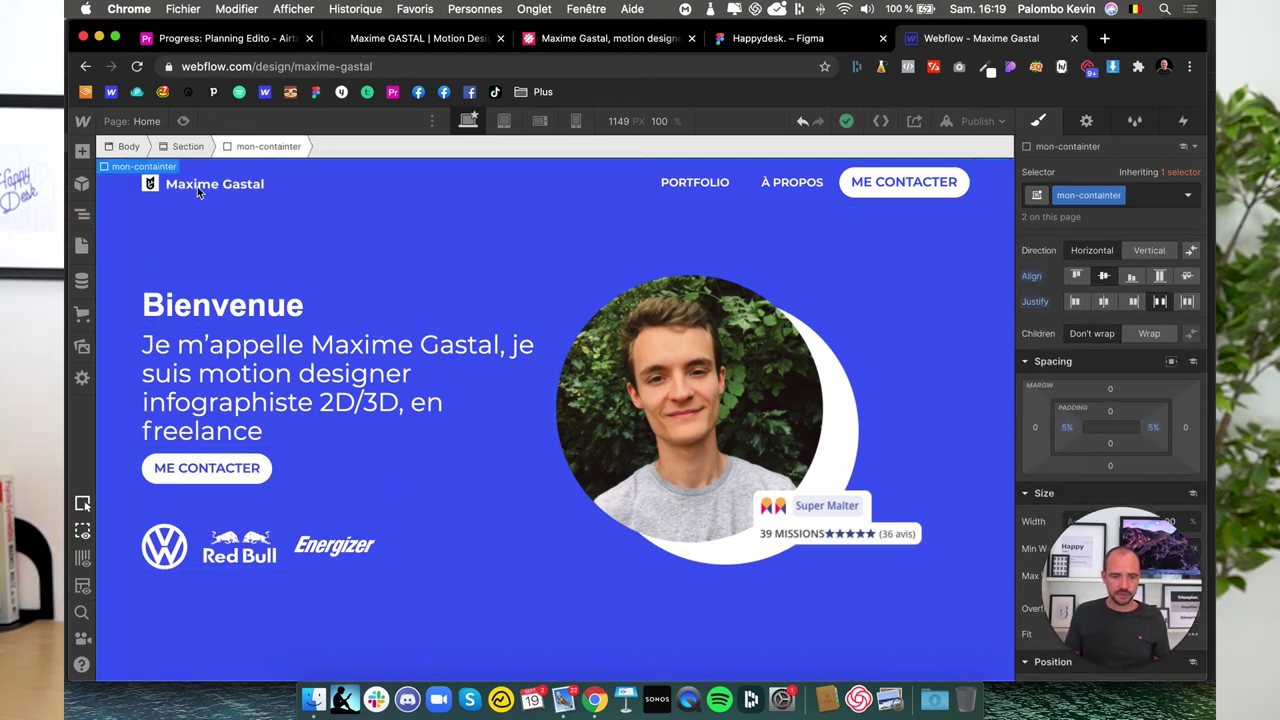
- Select the page Body and add a Section at the bottom, deleting a mistakenly added div
click(82, 214)
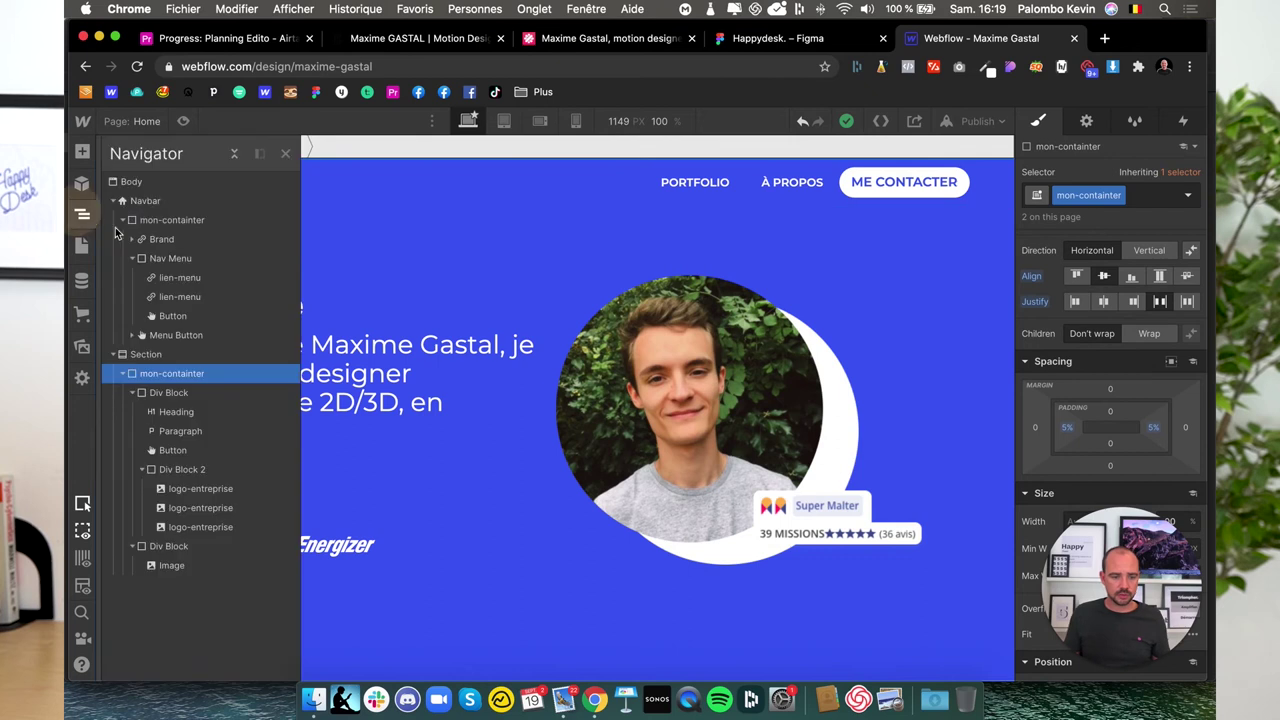
click(125, 377)
click(130, 353)
key(a)
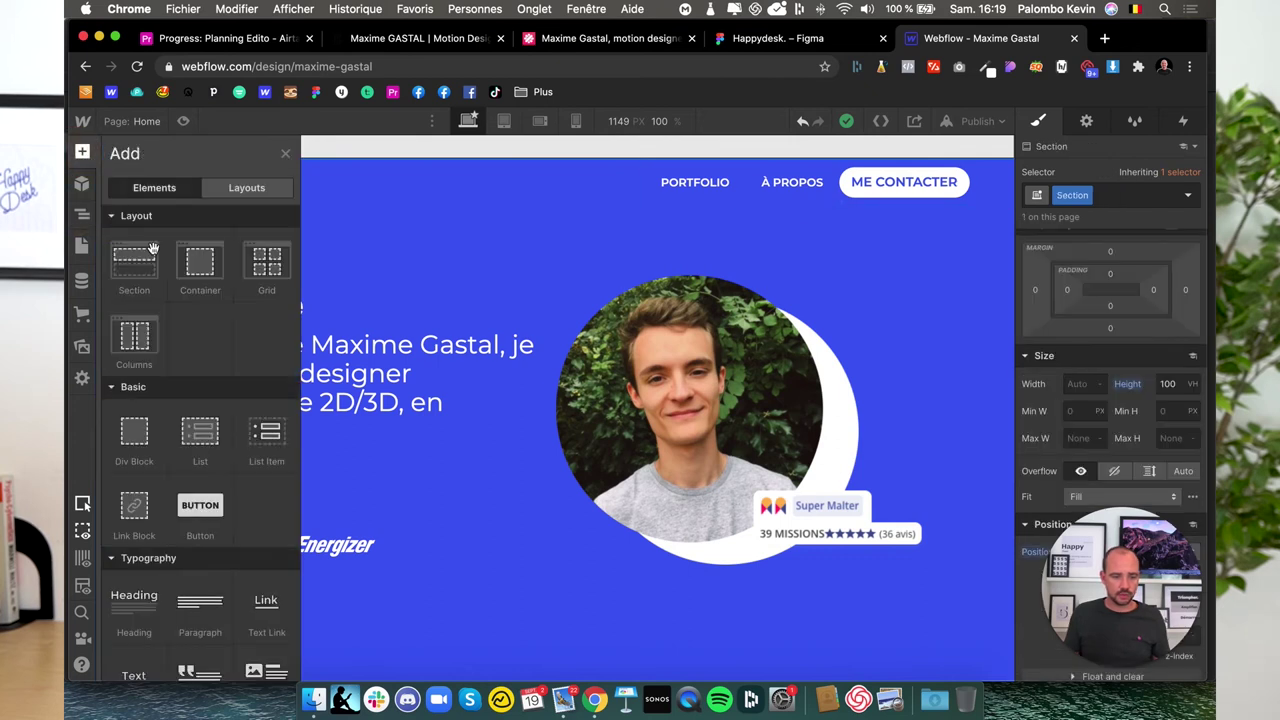
click(138, 451)
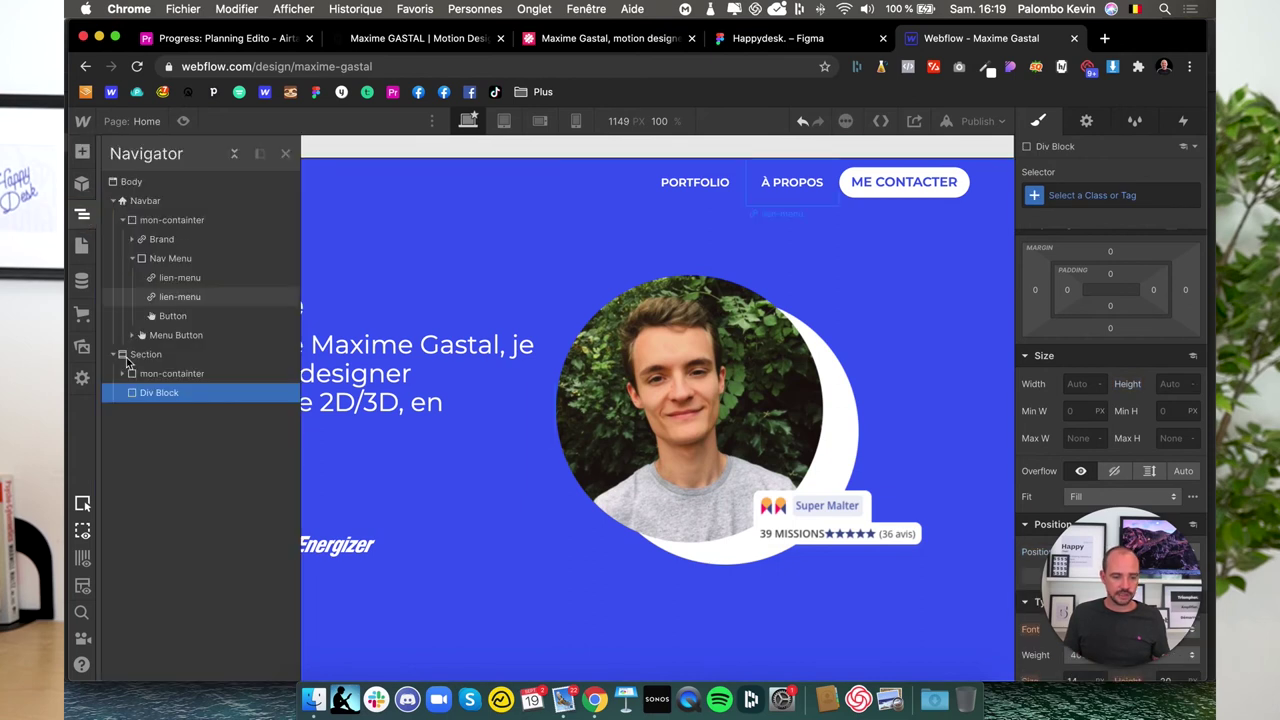
key(Delete)
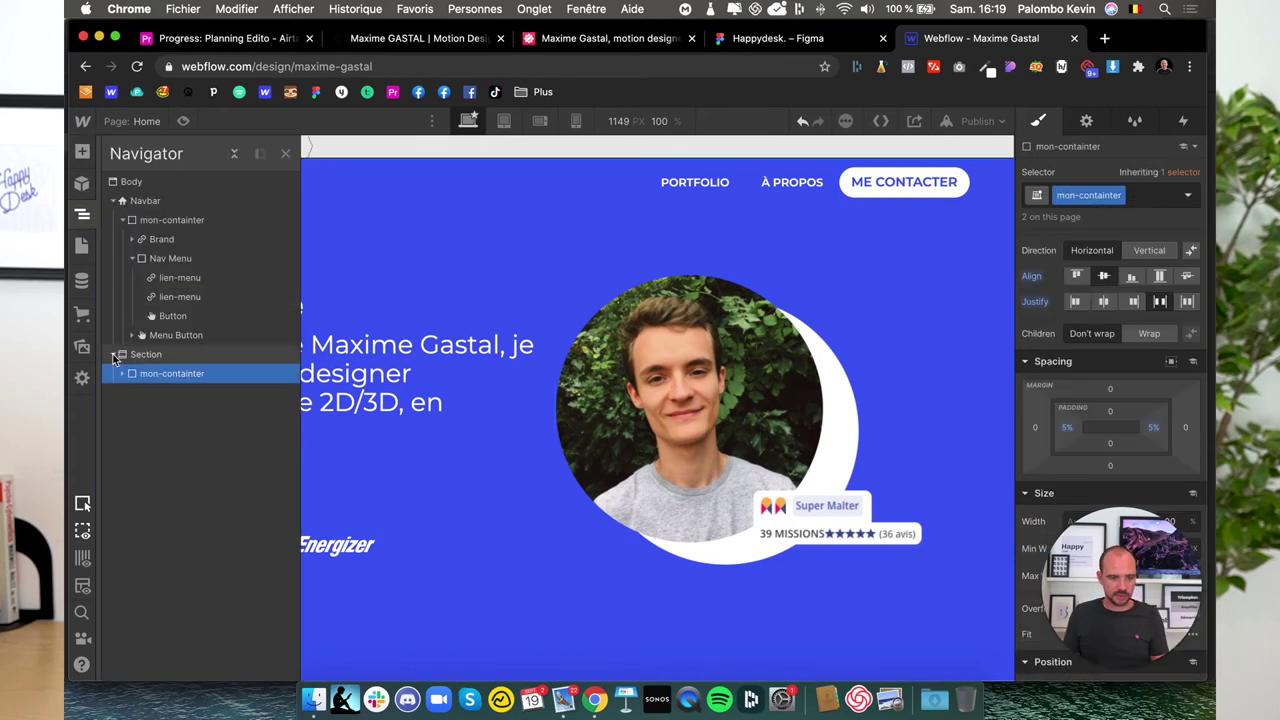
click(118, 355)
click(114, 201)
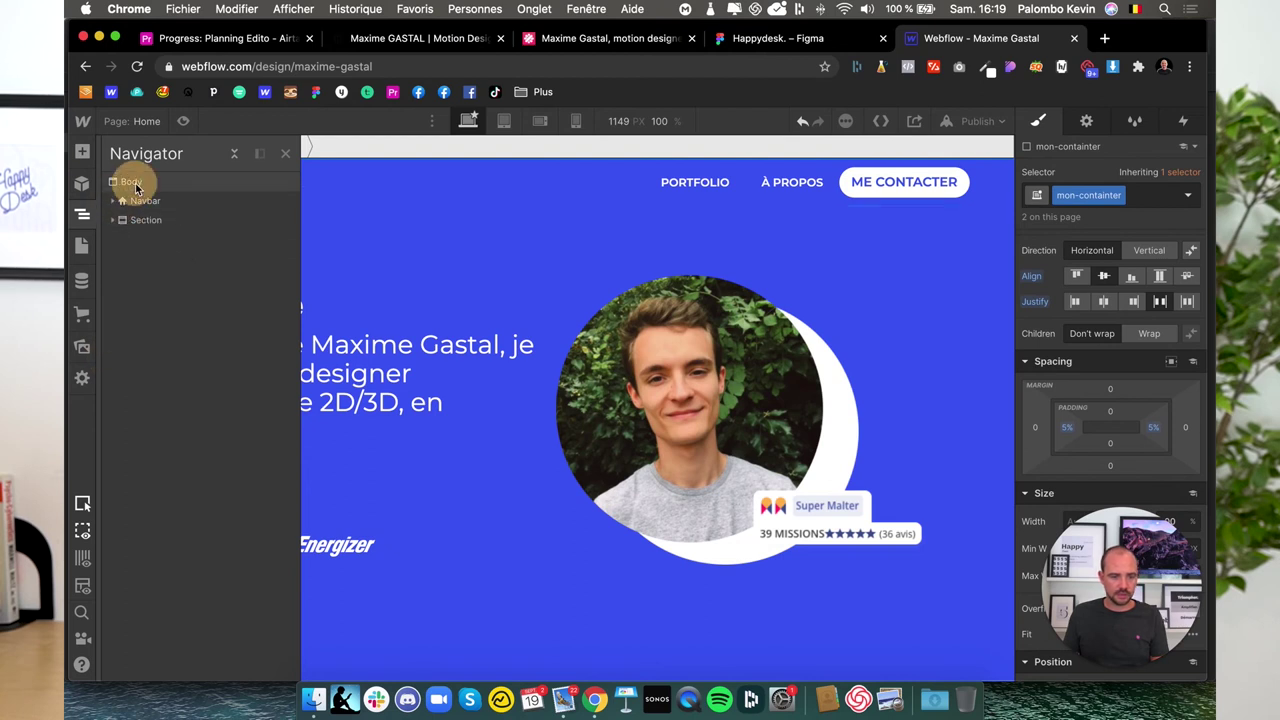
click(131, 181)
click(83, 151)
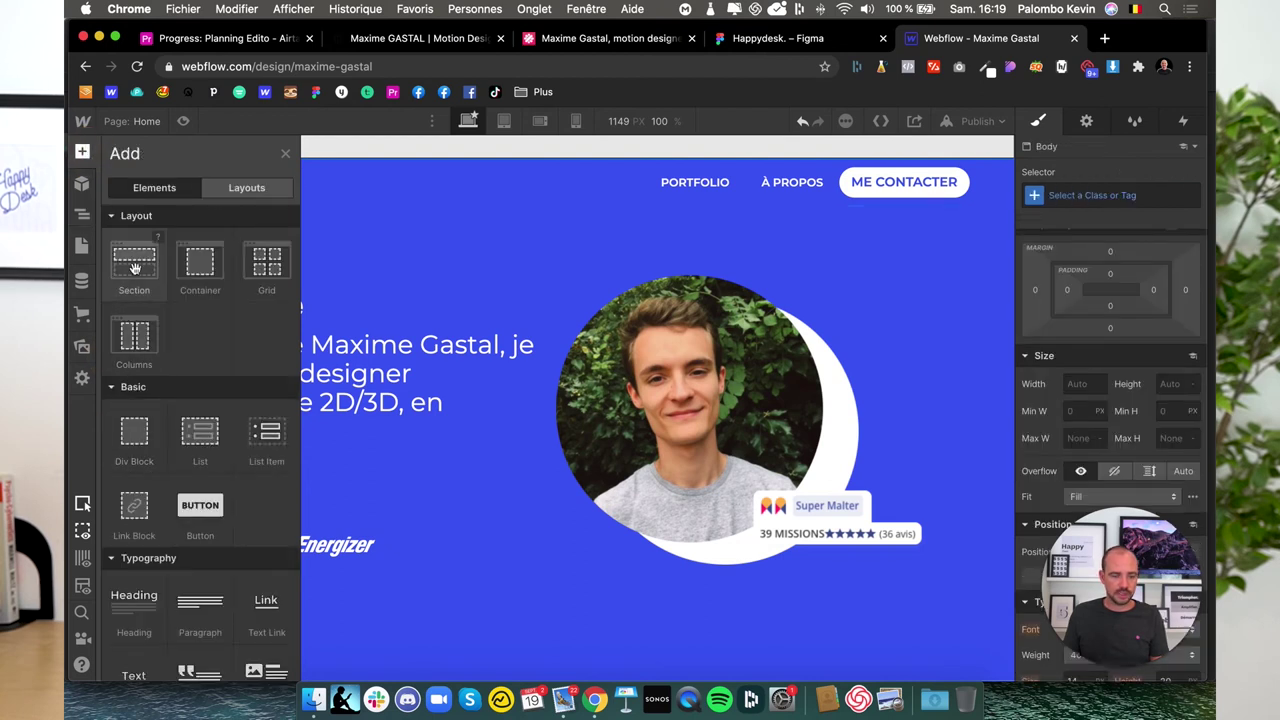
click(133, 268)
scroll(128, 232, down, 2)
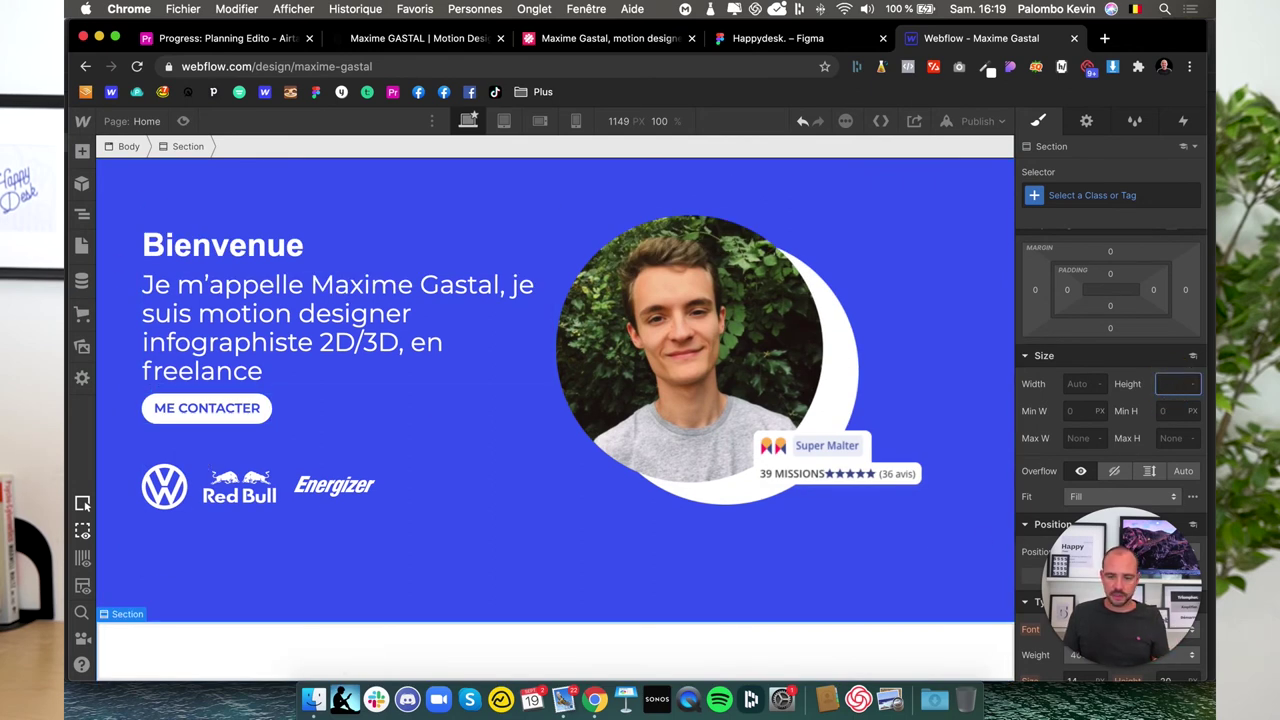
- Make the new section's background the saved blue colour
drag(1148, 572, 1050, 322)
scroll(1105, 545, down, 4)
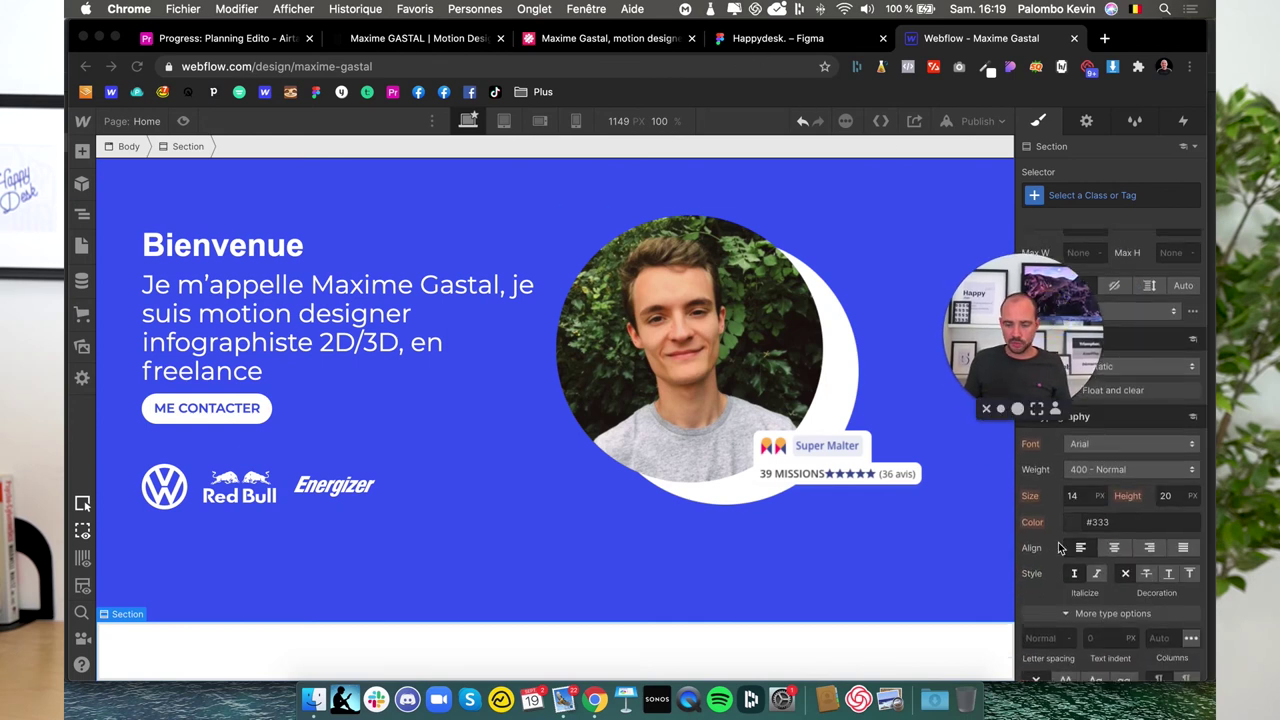
scroll(1062, 550, down, 5)
click(1074, 579)
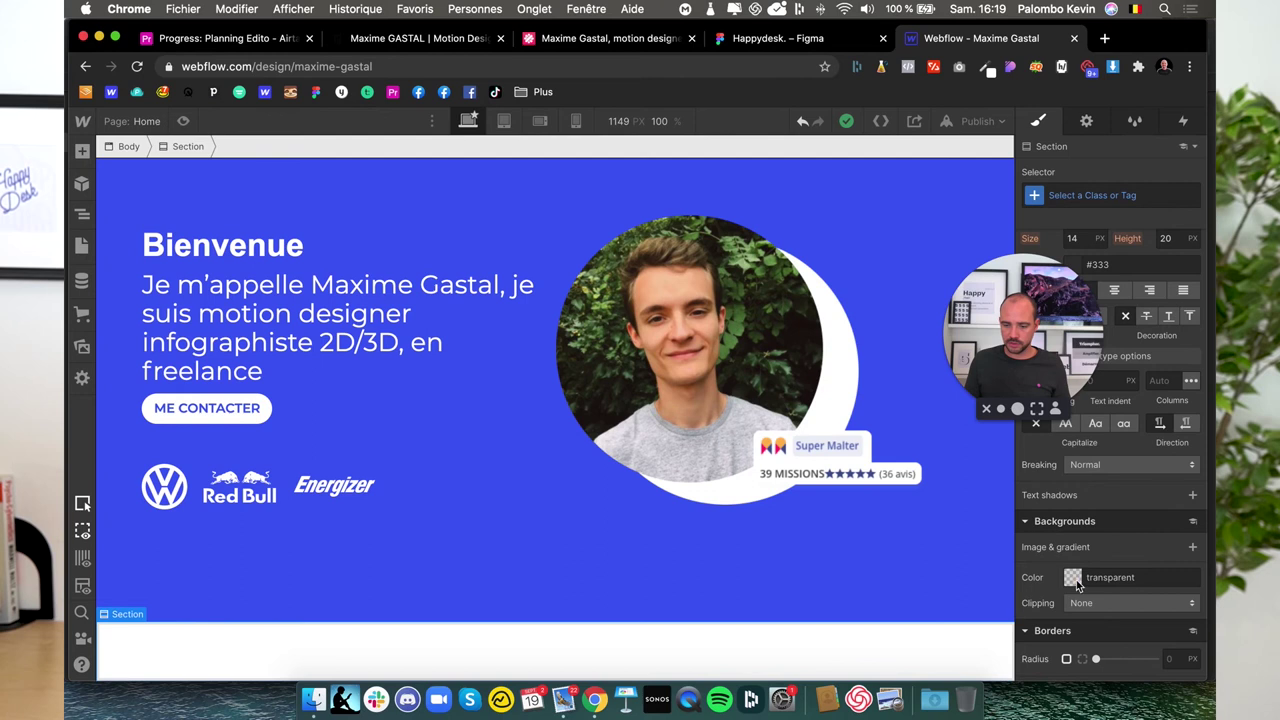
click(1074, 579)
click(1055, 548)
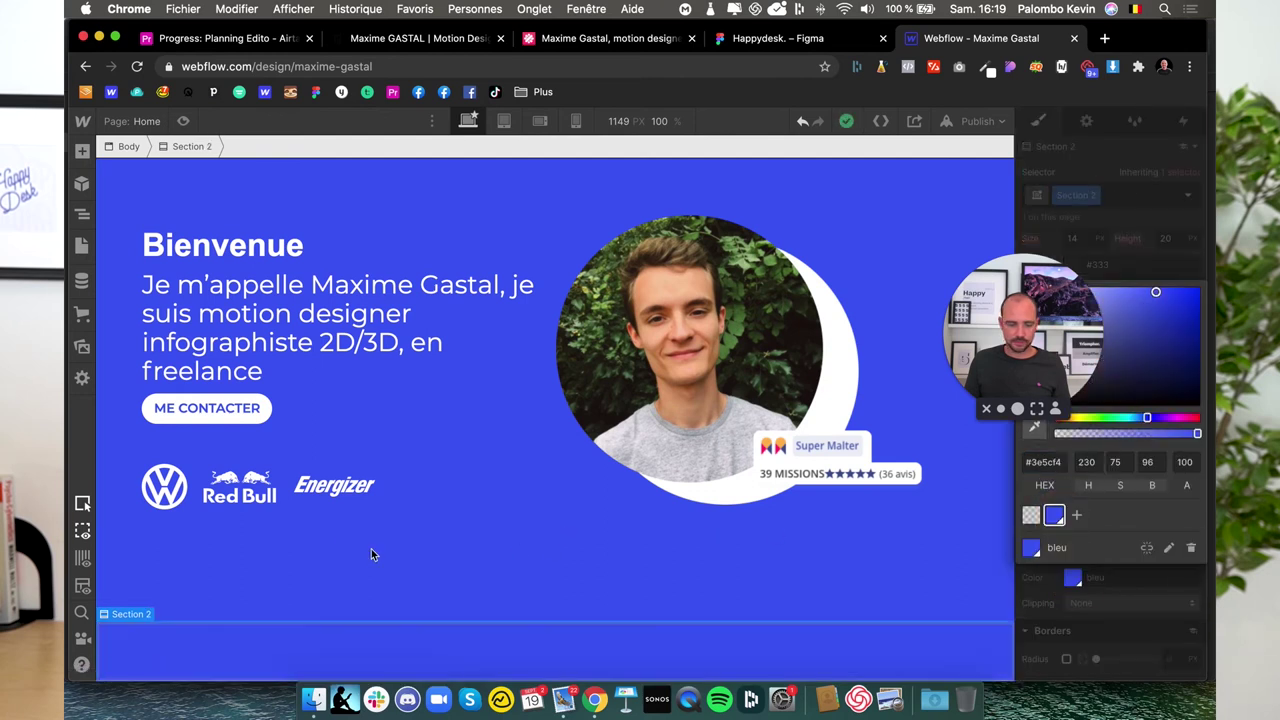
- Select Section 2 and add div blocks inside it
click(83, 152)
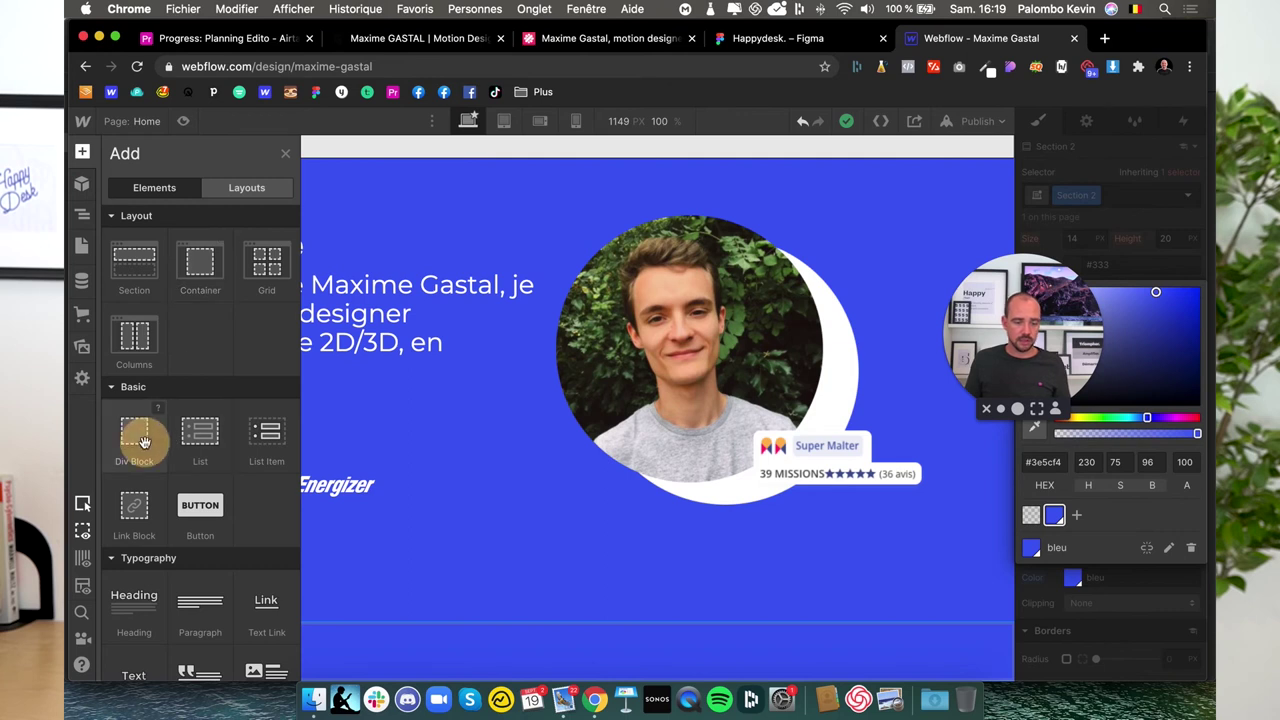
click(143, 442)
click(83, 152)
click(143, 465)
key(a)
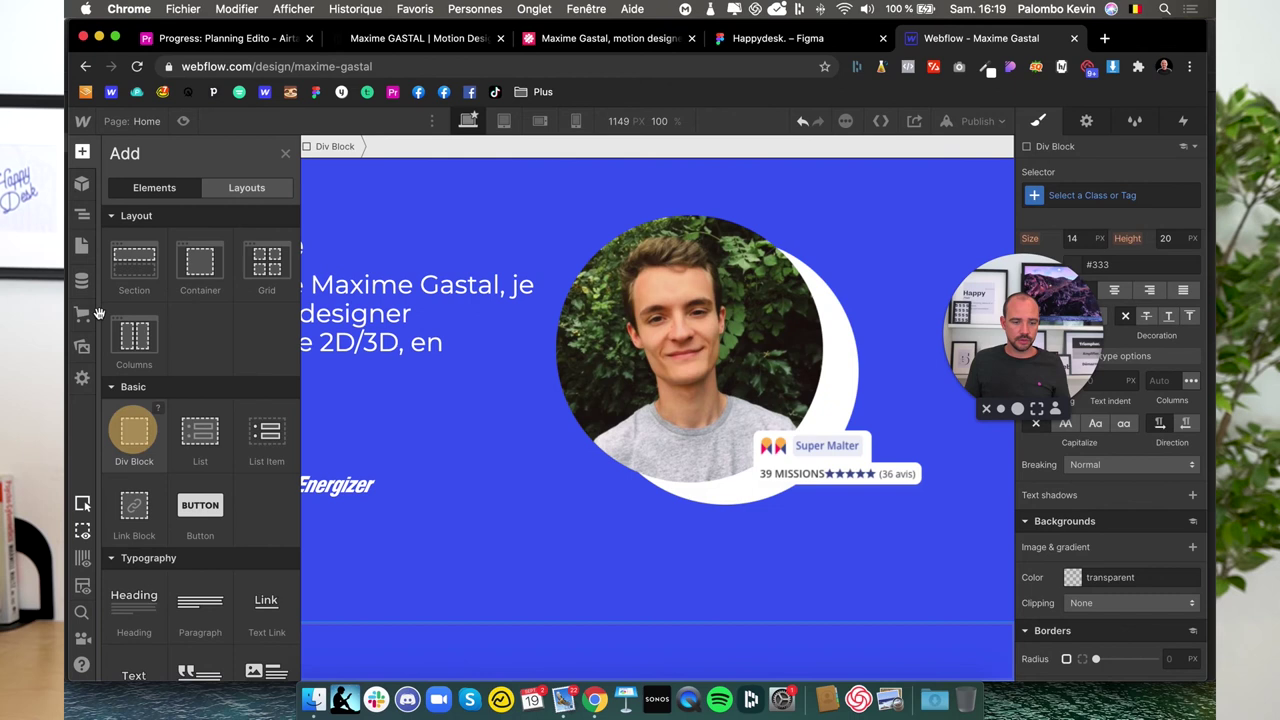
click(82, 214)
click(117, 242)
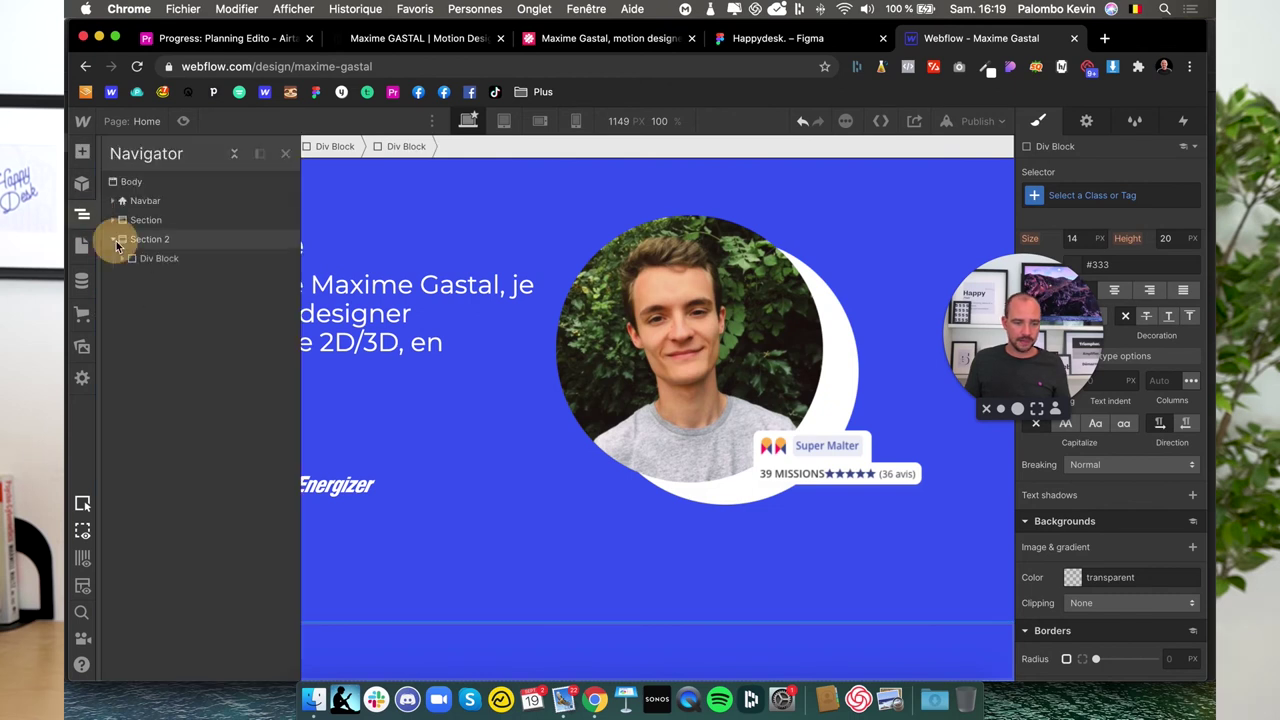
click(140, 240)
click(83, 152)
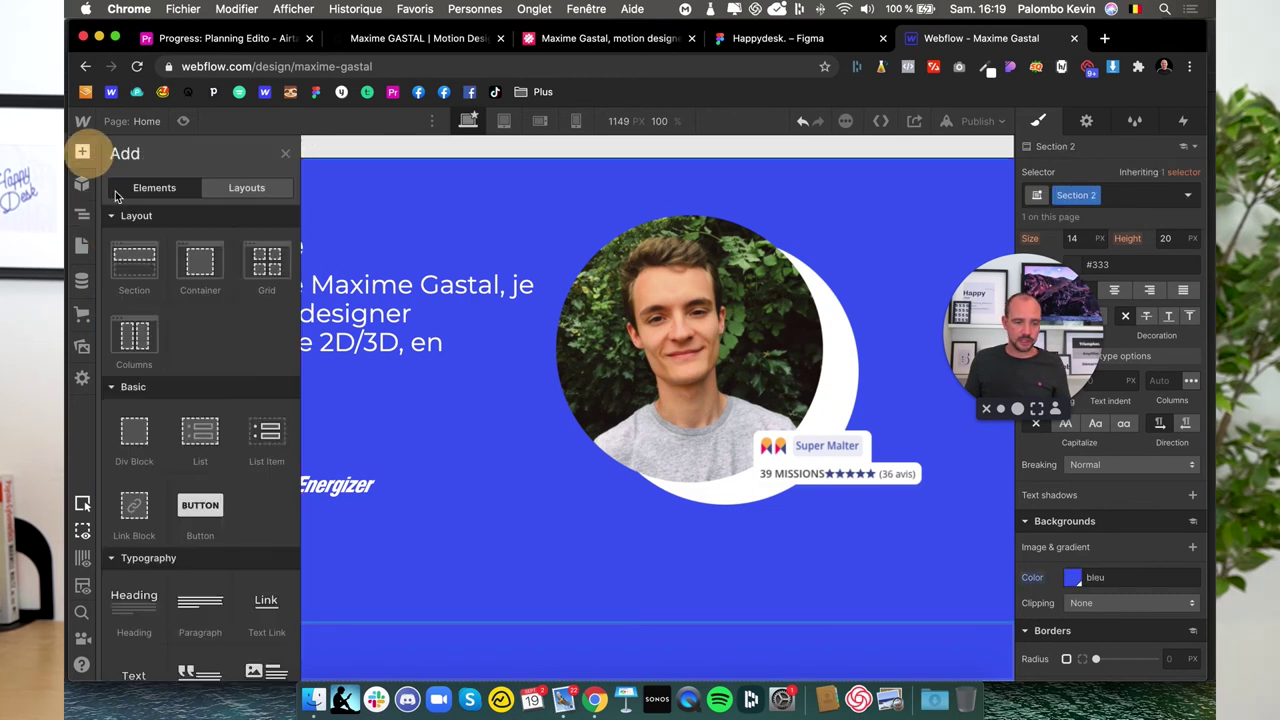
click(146, 434)
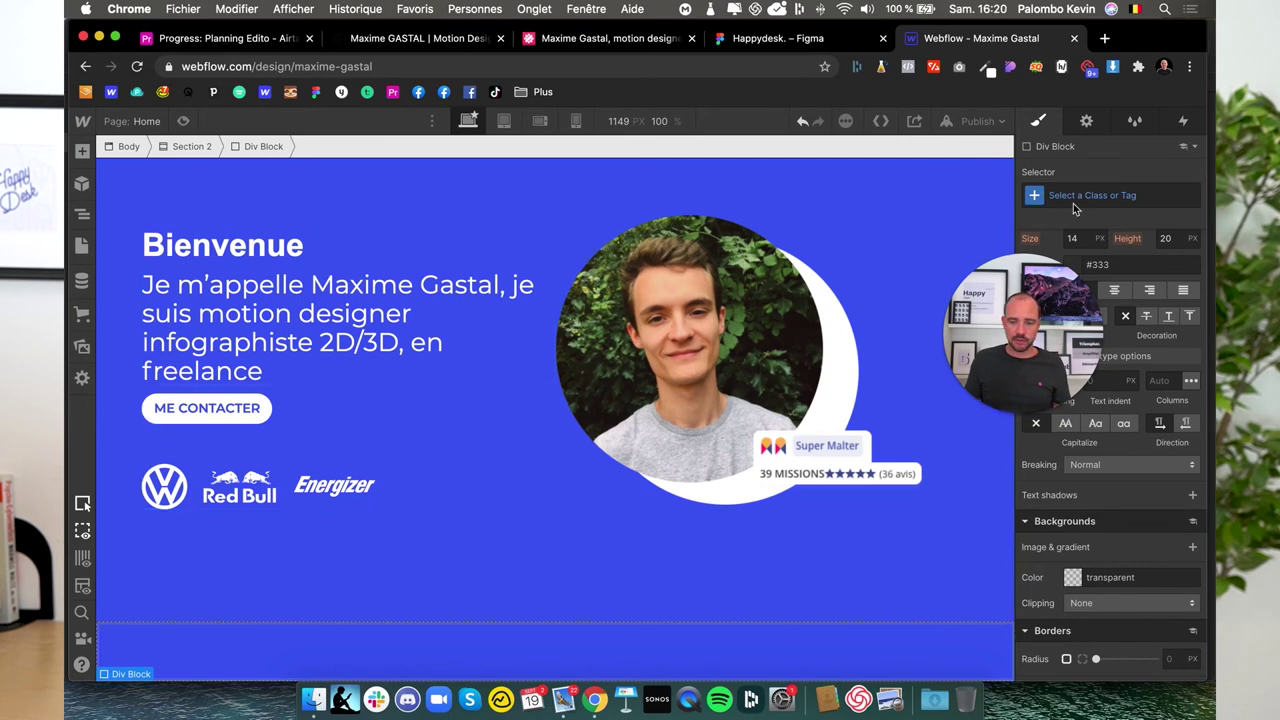
- Give the new block the existing mon-containter class
click(1073, 197)
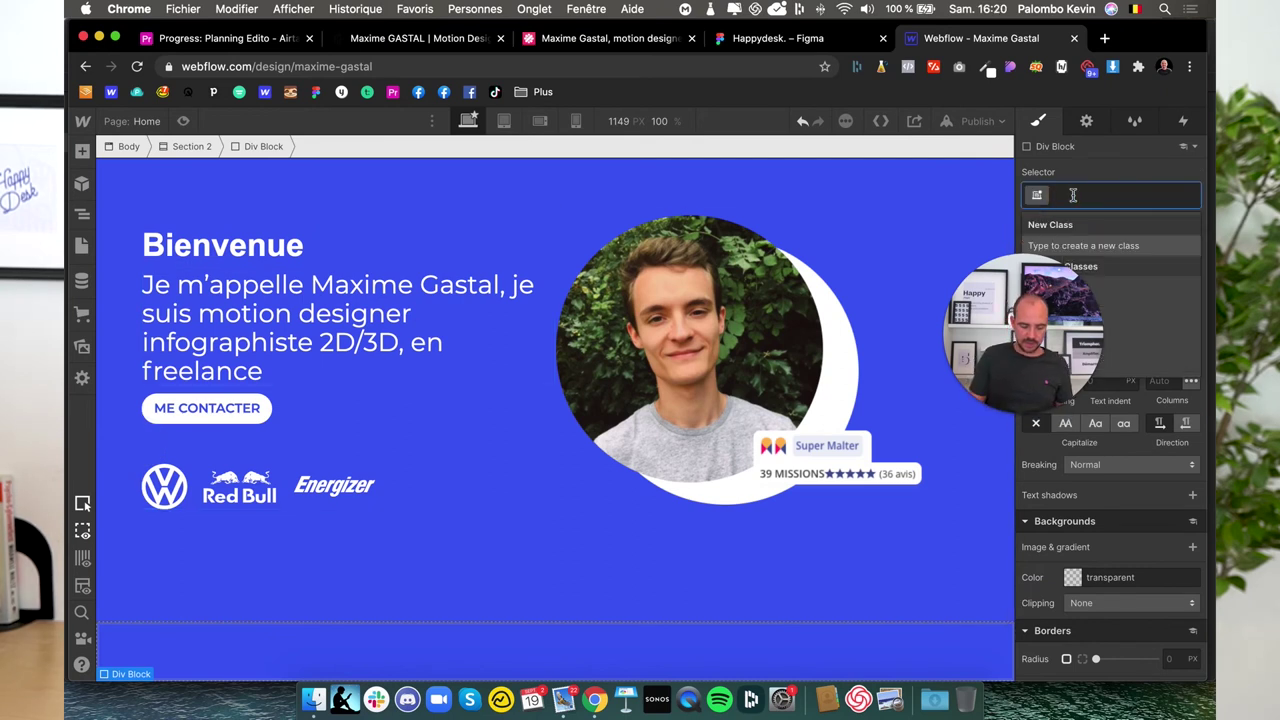
text(con)
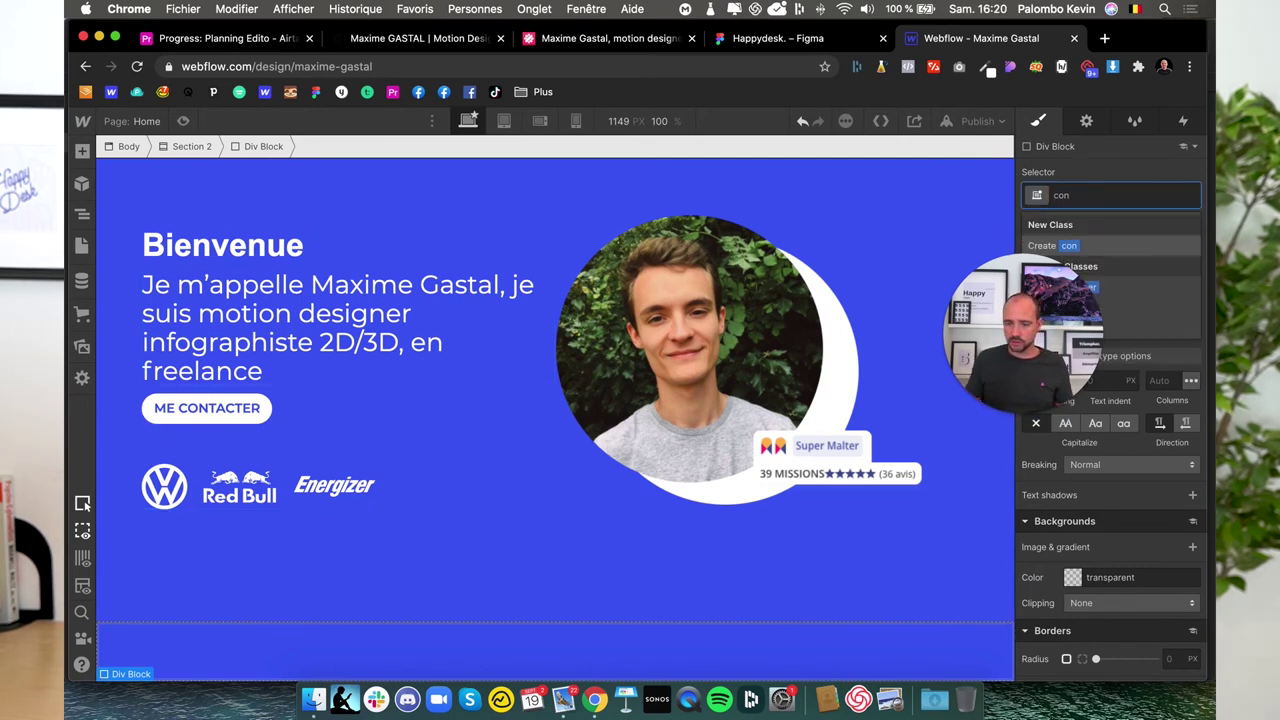
key(Escape)
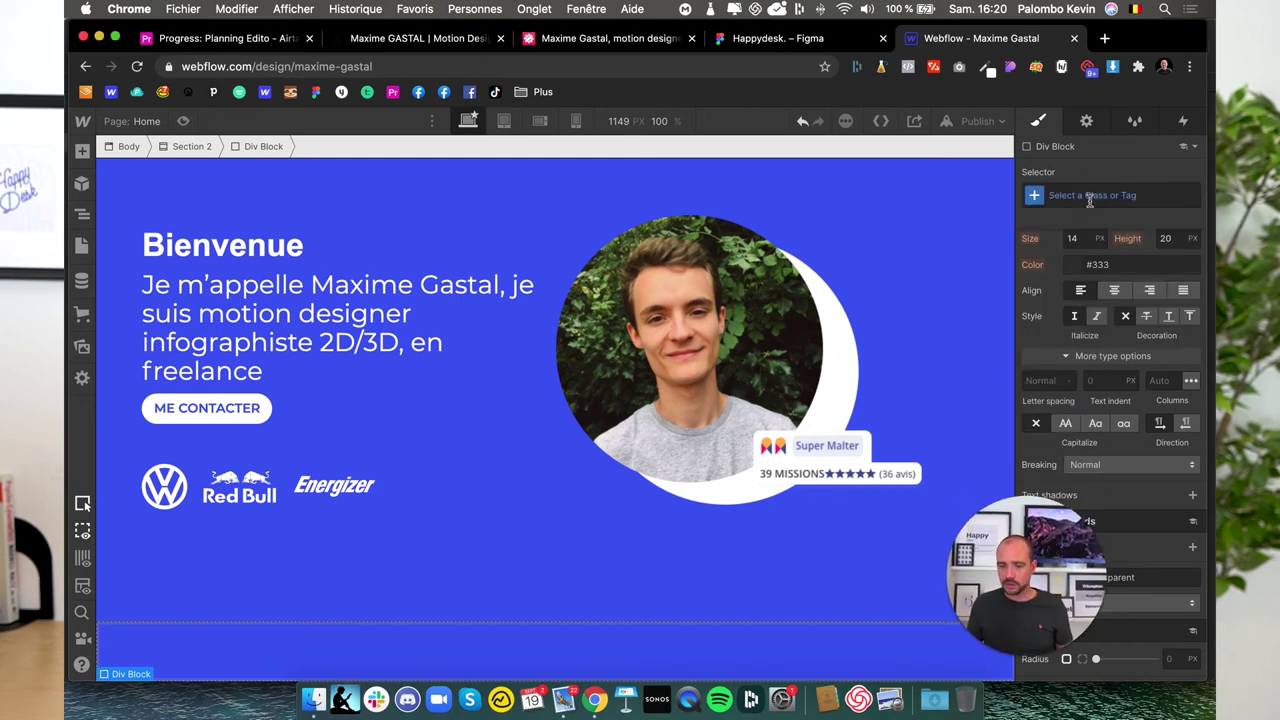
click(1090, 198)
text(mon)
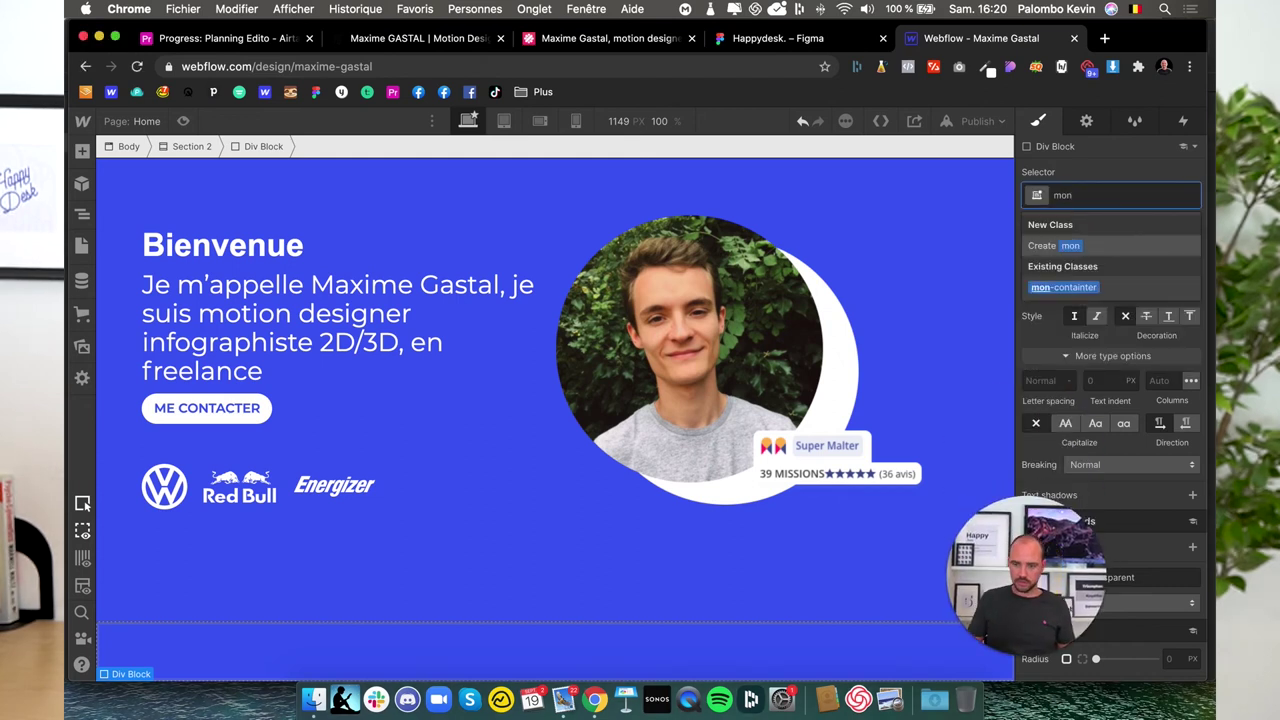
key(Down)
key(Return)
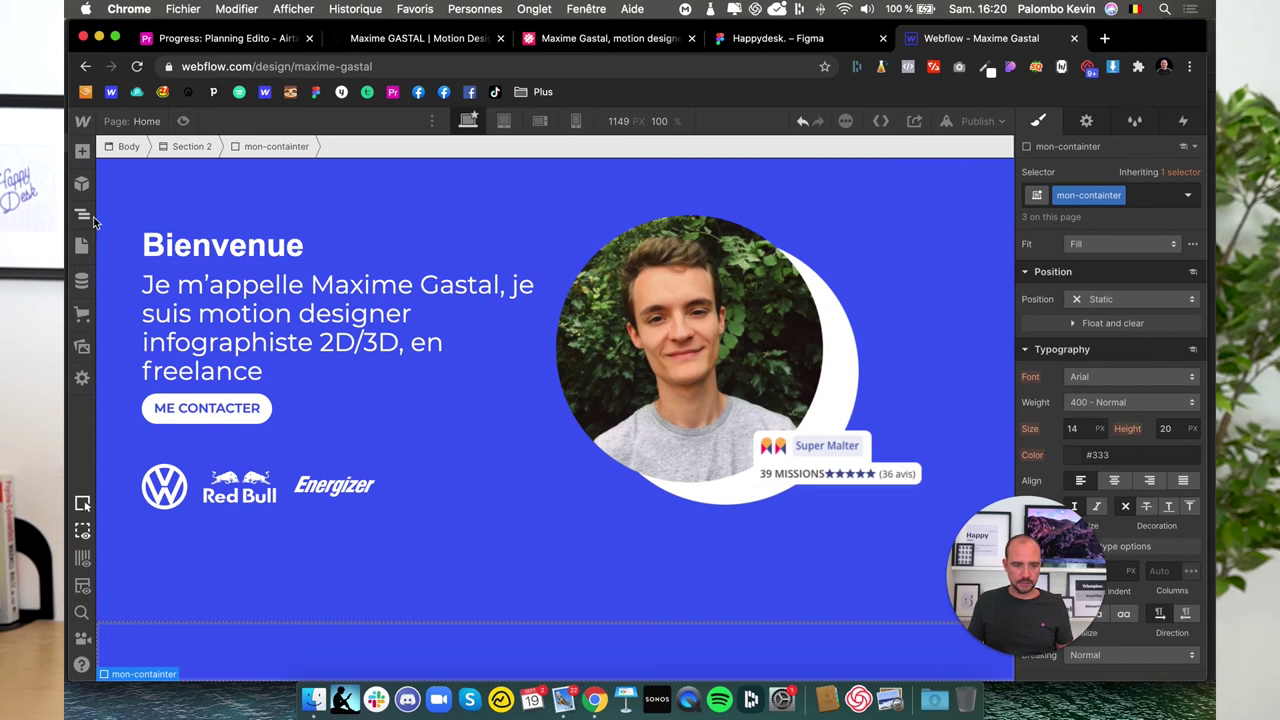
- Nest a block inside mon-containter and give it a new case-video class
click(88, 217)
drag(139, 263, 168, 306)
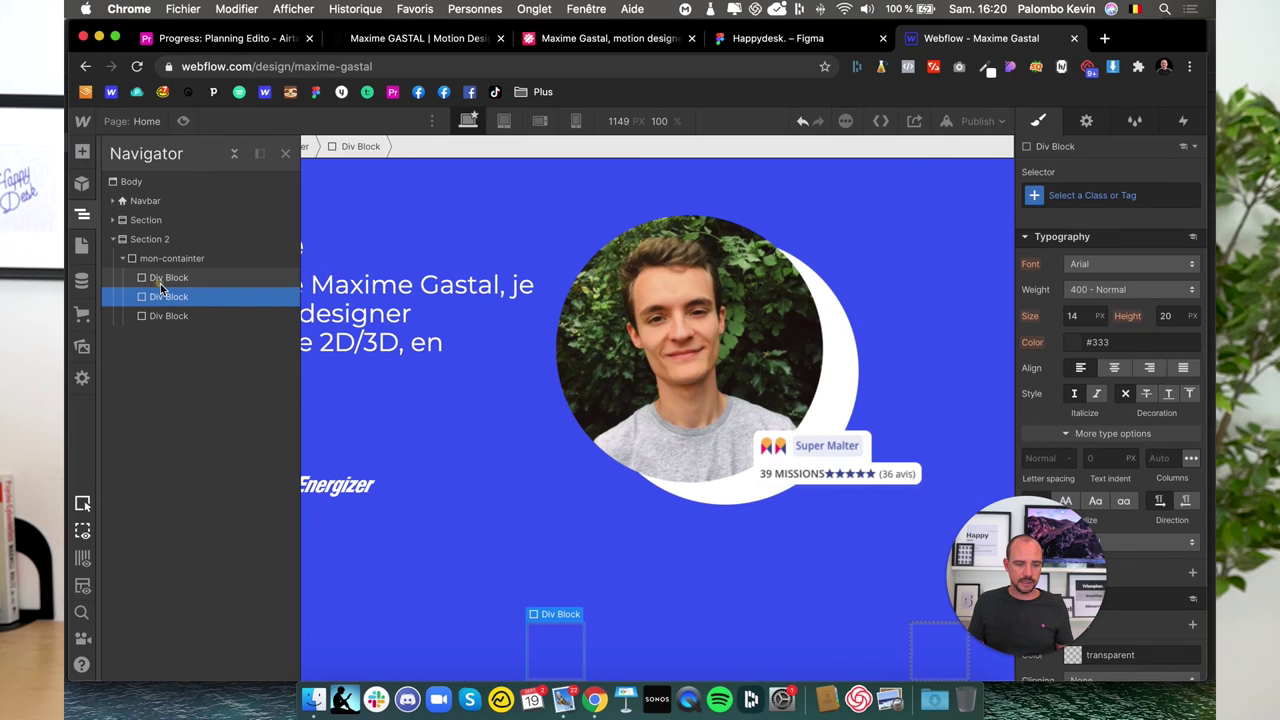
click(165, 280)
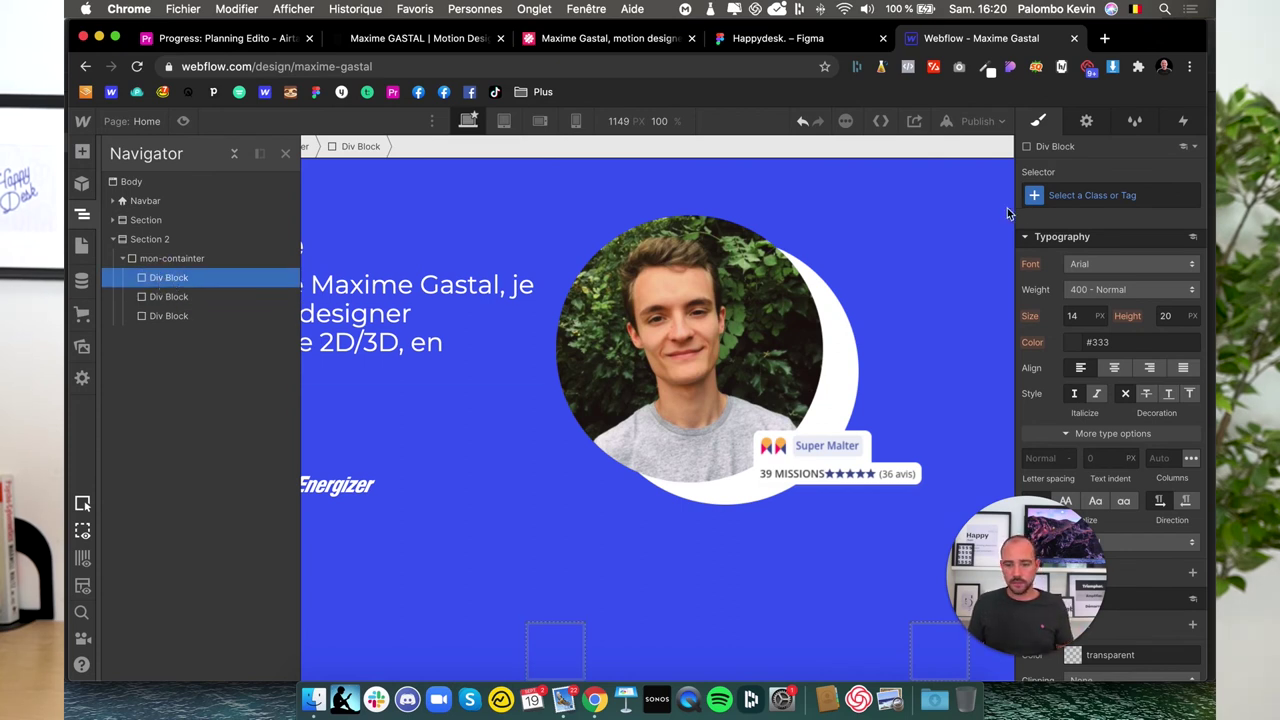
click(1071, 195)
text(case-video)
key(Return)
- Give the case-video card a white background and 20 px rounded corners
scroll(1090, 569, down, 2)
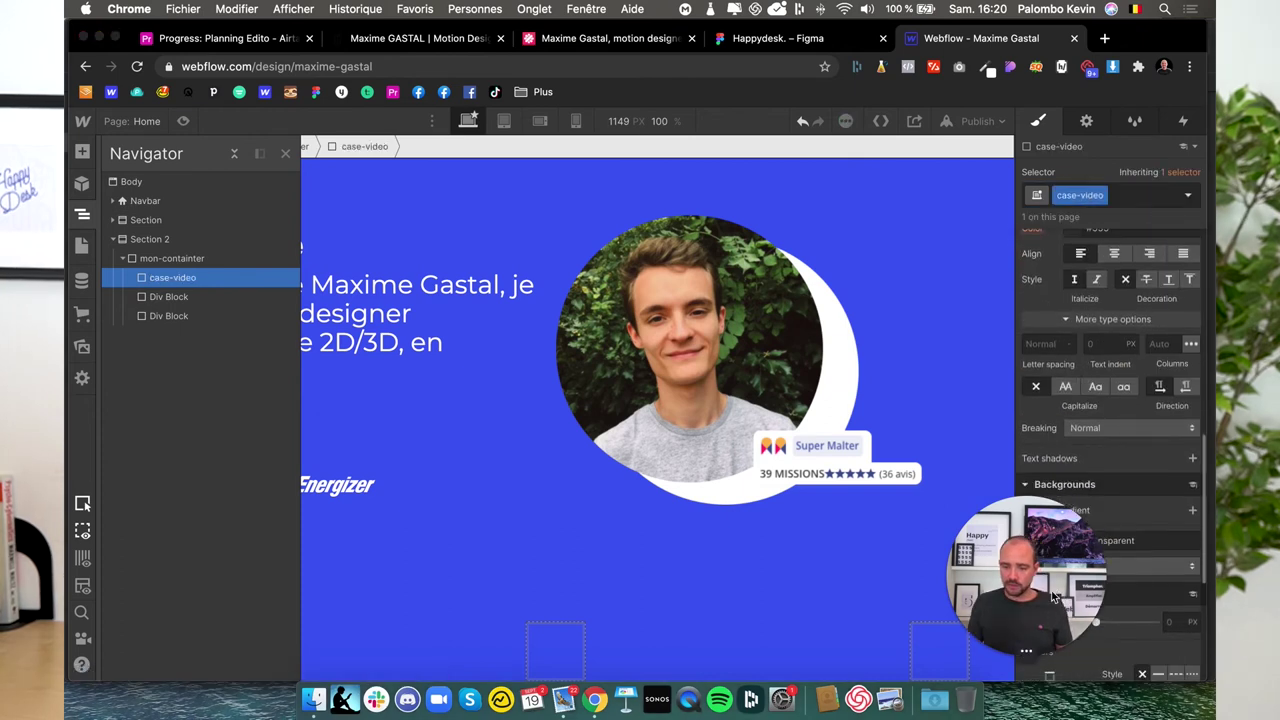
click(1080, 543)
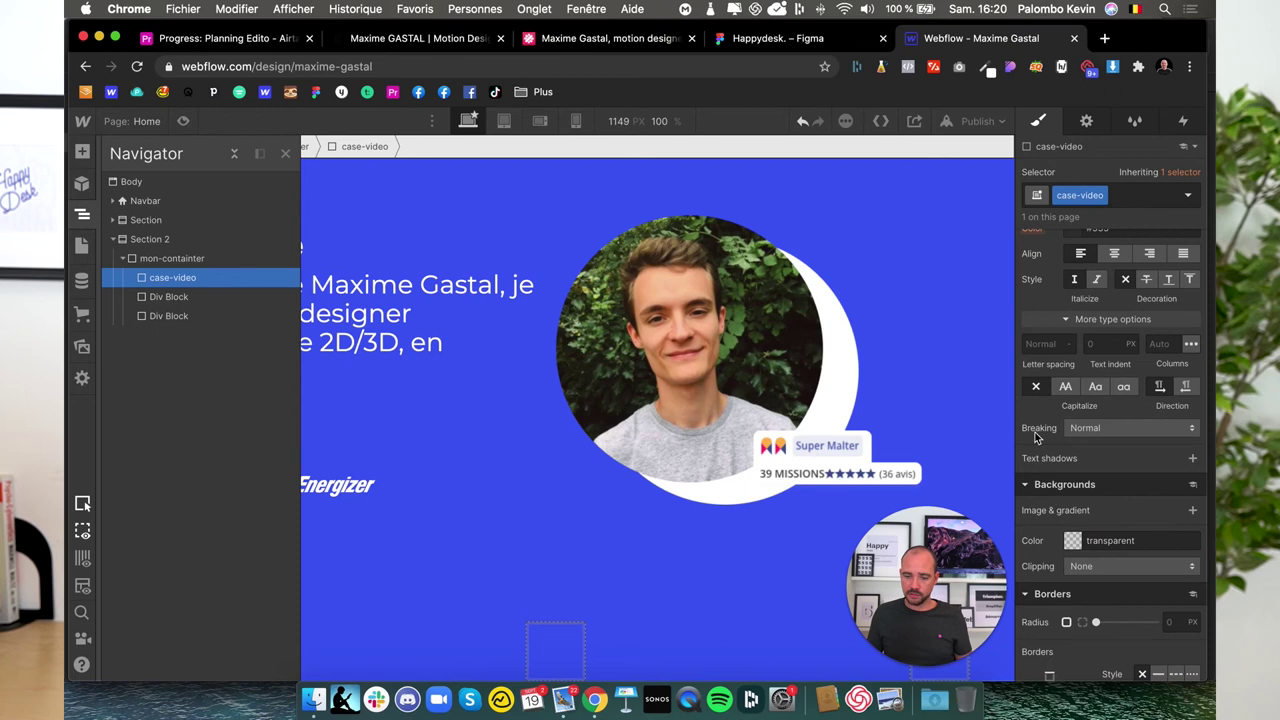
drag(1030, 285, 994, 245)
scroll(1120, 540, up, 3)
scroll(1139, 507, up, 5)
scroll(1172, 483, down, 5)
scroll(1172, 490, down, 4)
scroll(1172, 510, down, 3)
click(1172, 527)
text(0)
- Set the case-video card width to 33% and duplicate the card
scroll(1120, 578, up, 5)
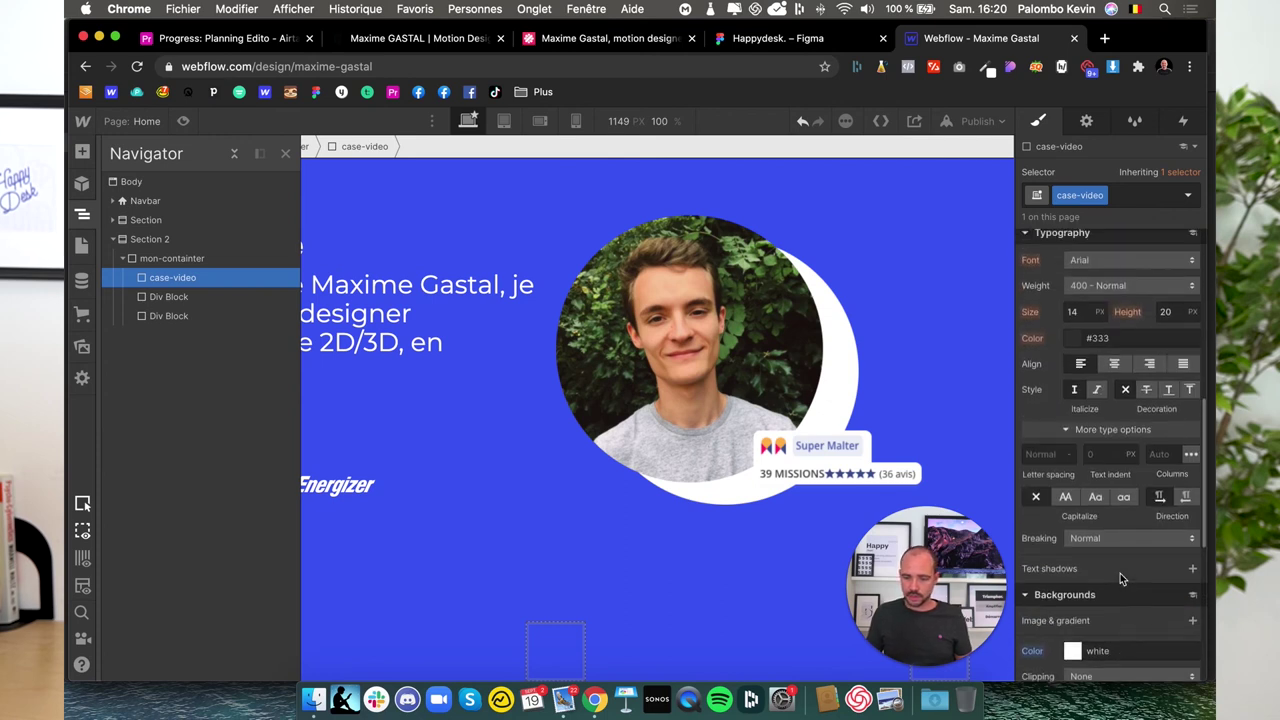
scroll(1120, 578, up, 3)
scroll(1120, 578, up, 3)
scroll(1120, 578, up, 2)
scroll(1120, 573, up, 1)
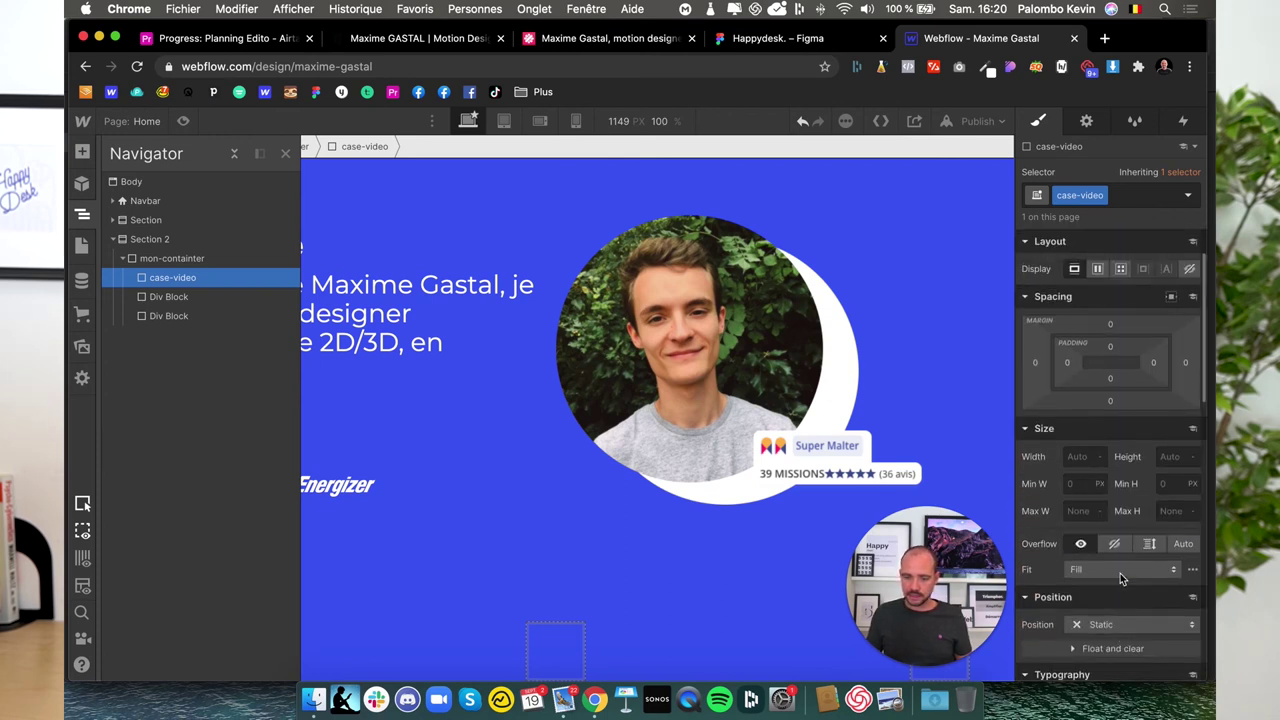
click(1078, 459)
text(30)
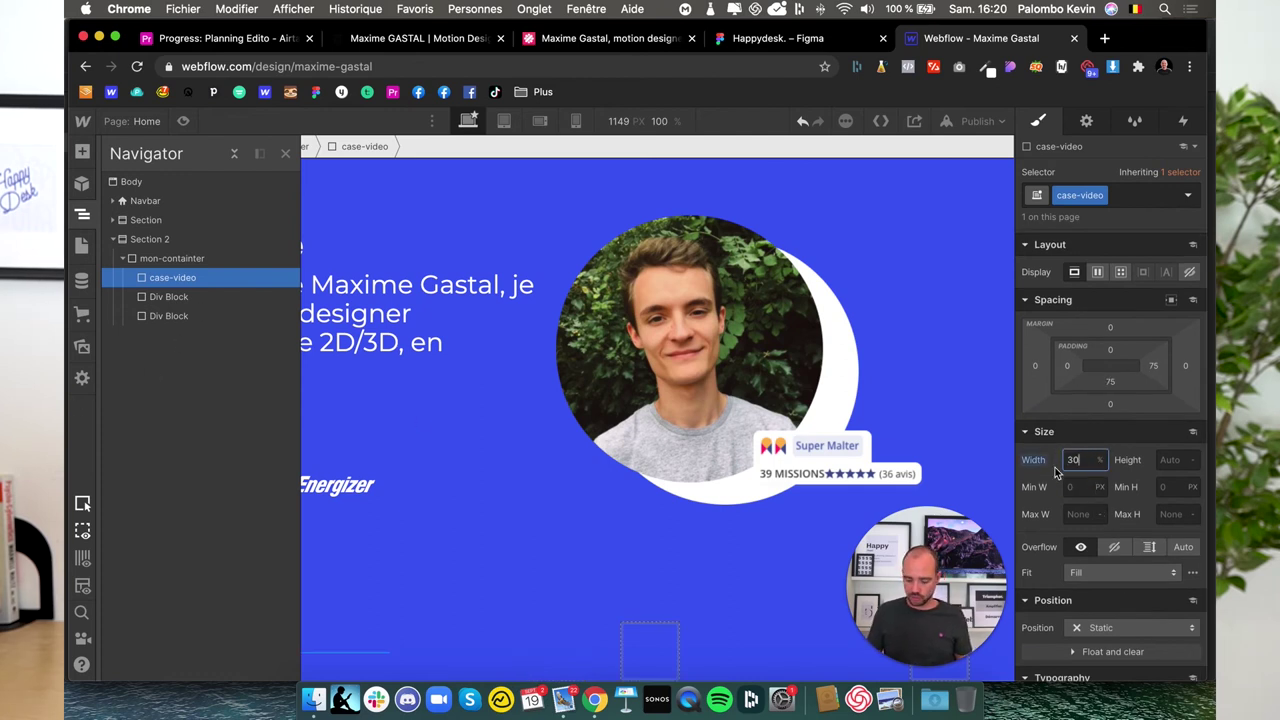
click(183, 297)
click(166, 280)
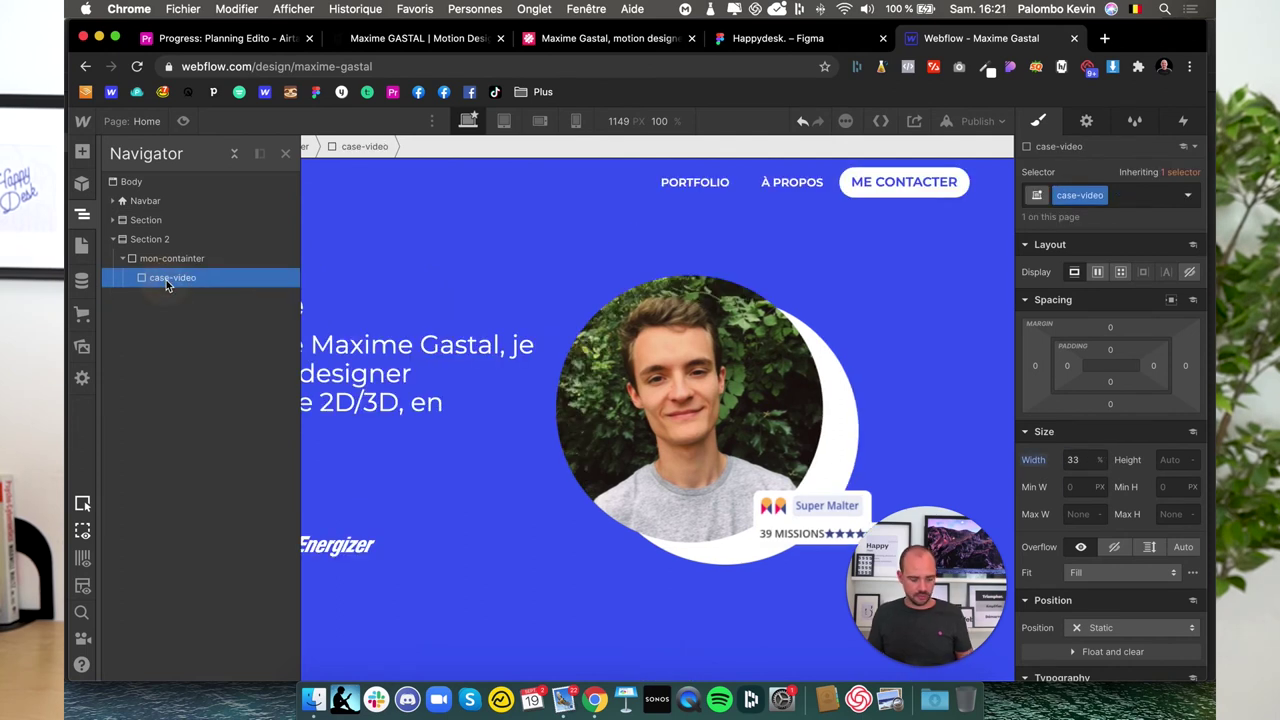
key(super+d)
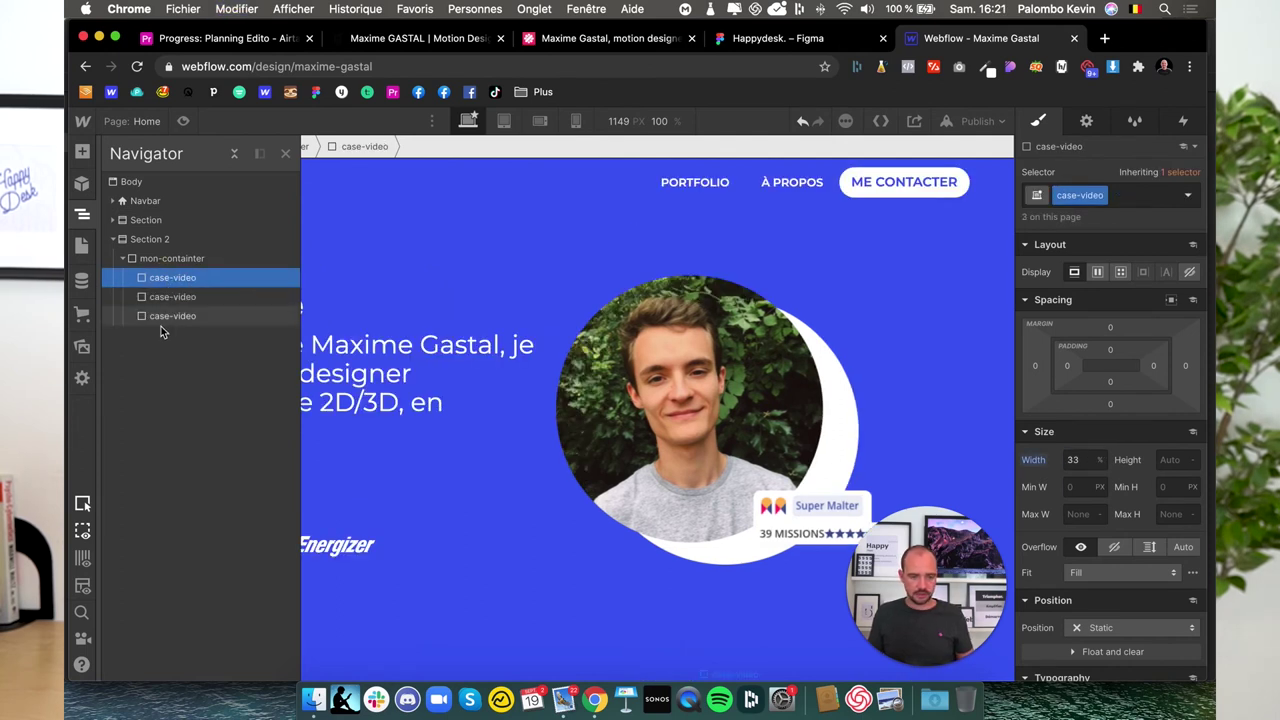
- Check the hero text block, then select the first case-video card in the Navigator
click(74, 218)
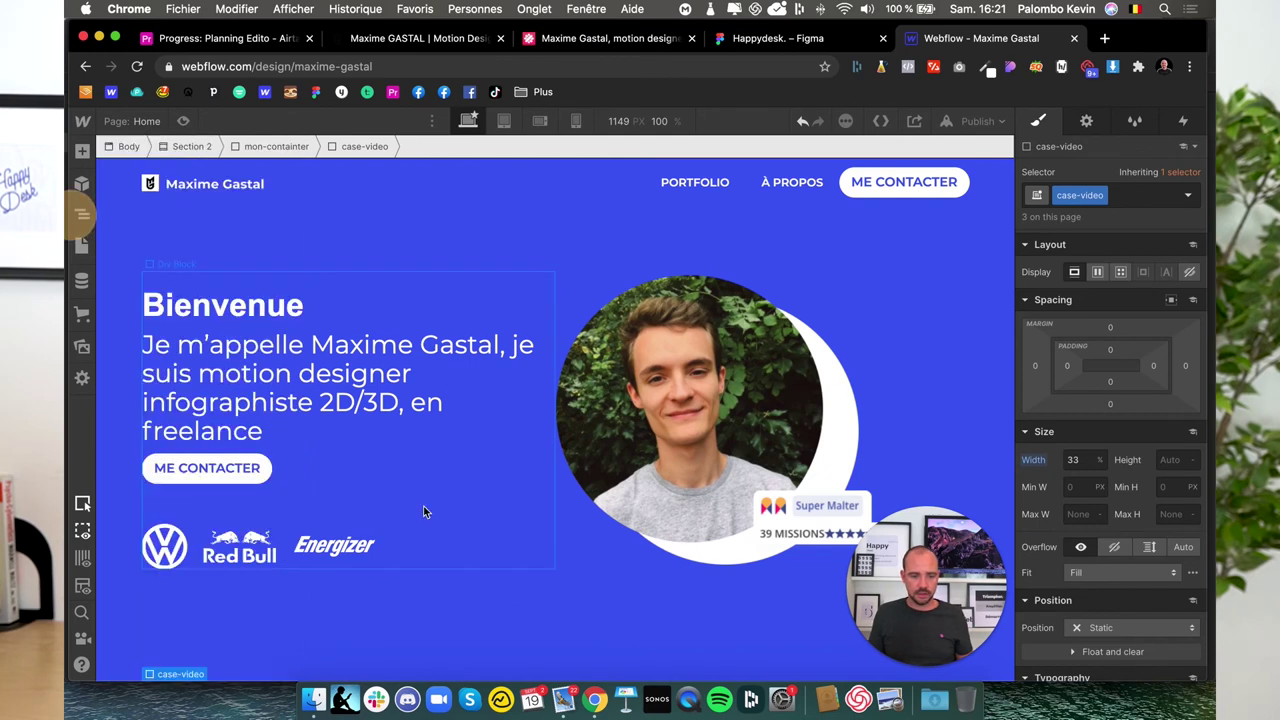
click(554, 510)
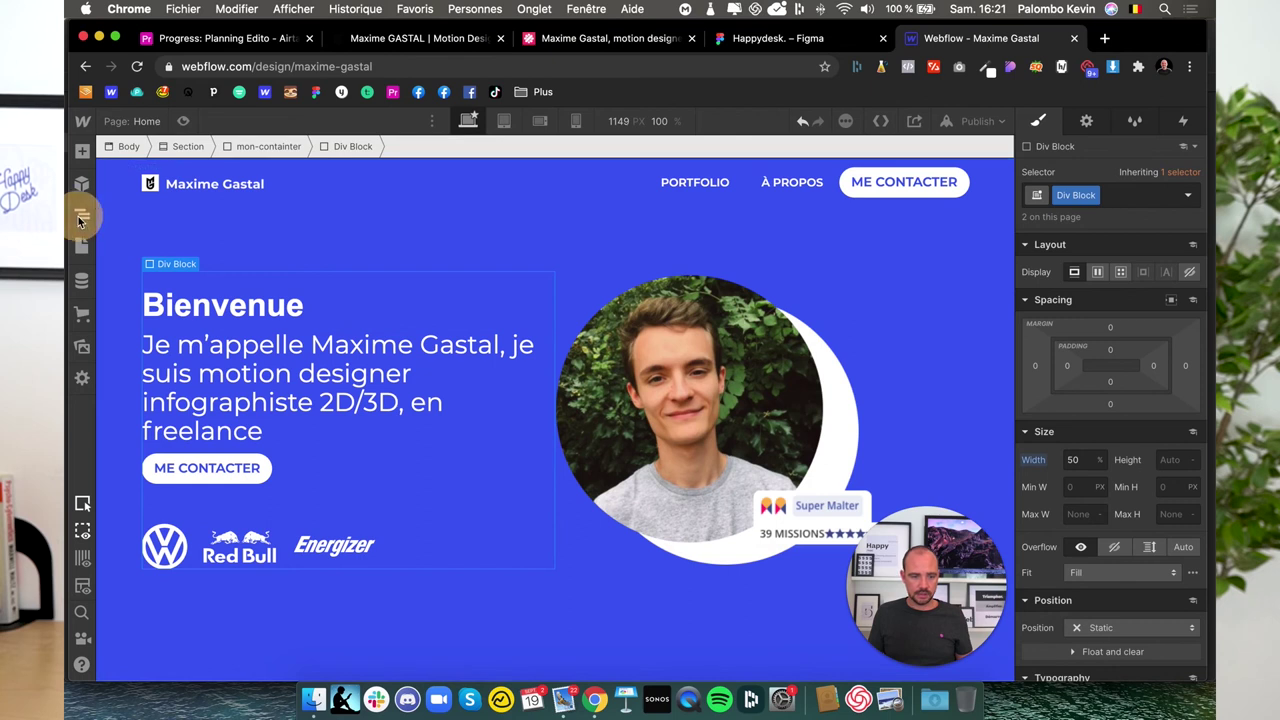
click(81, 220)
click(160, 488)
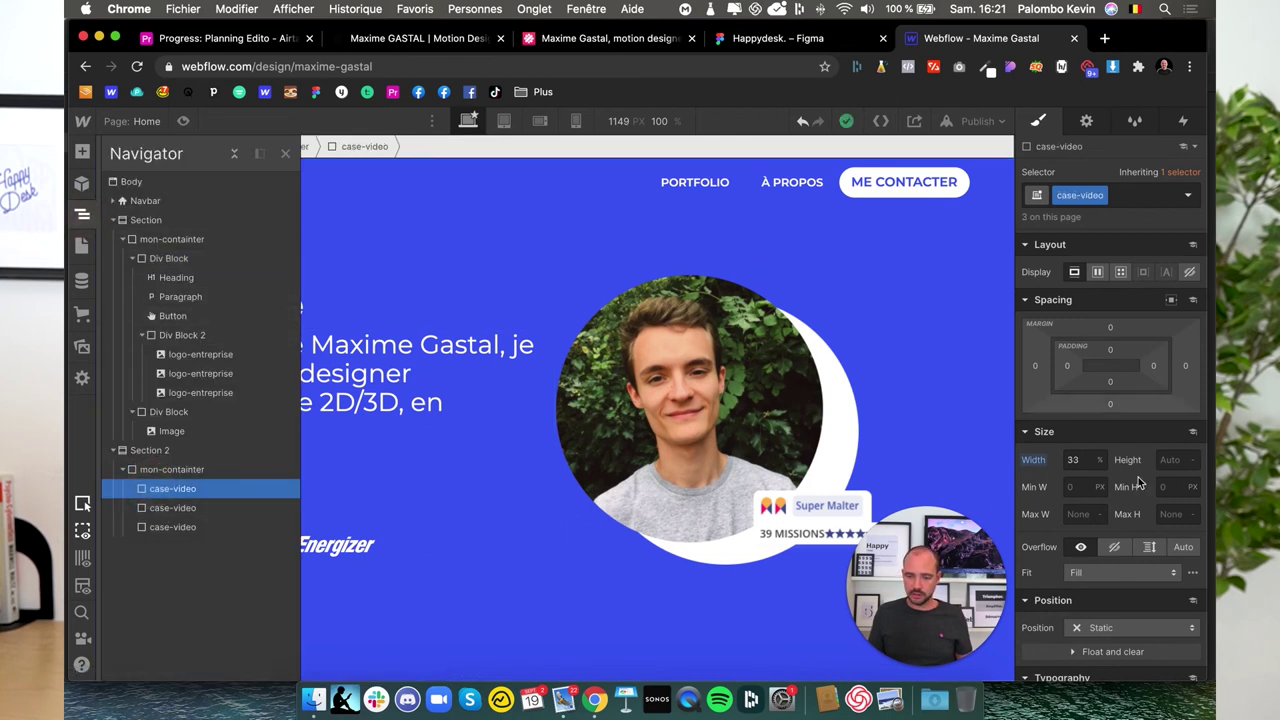
- Set the case-video border to solid, 1px wide, in white
scroll(1160, 530, down, 5)
scroll(1160, 530, down, 2)
scroll(1130, 545, down, 2)
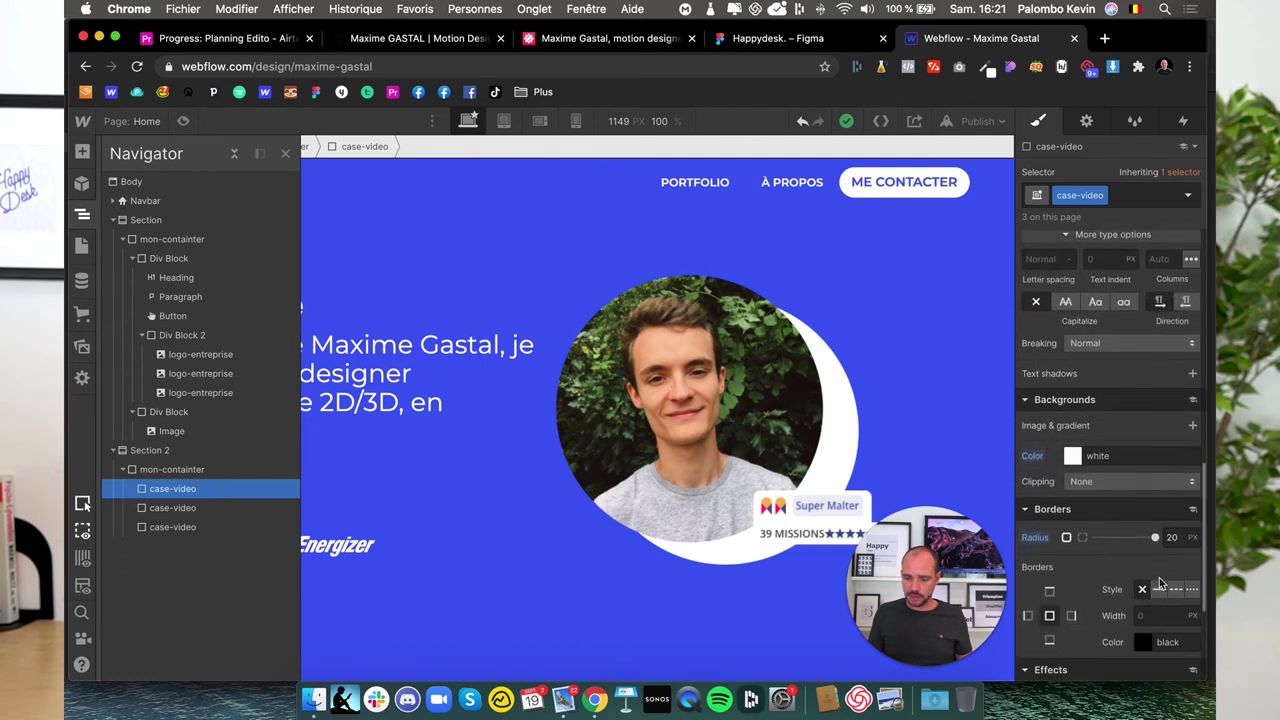
click(1158, 585)
click(1145, 641)
click(977, 323)
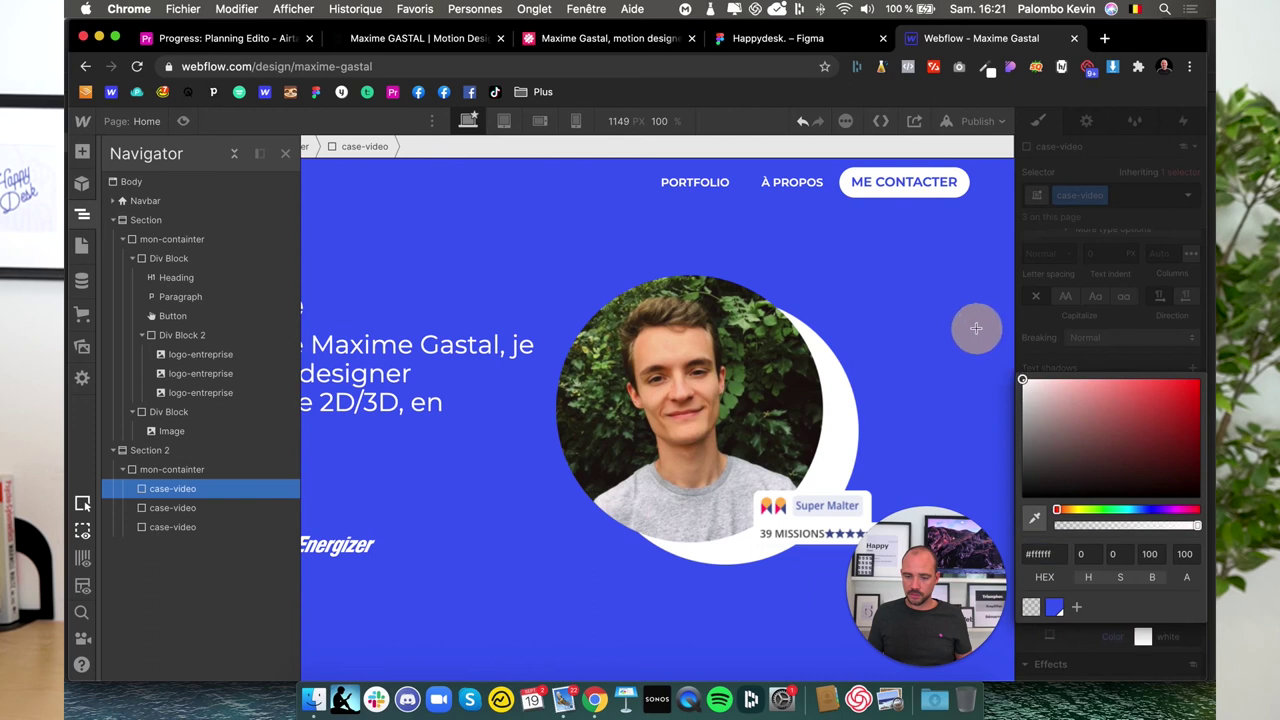
click(1075, 317)
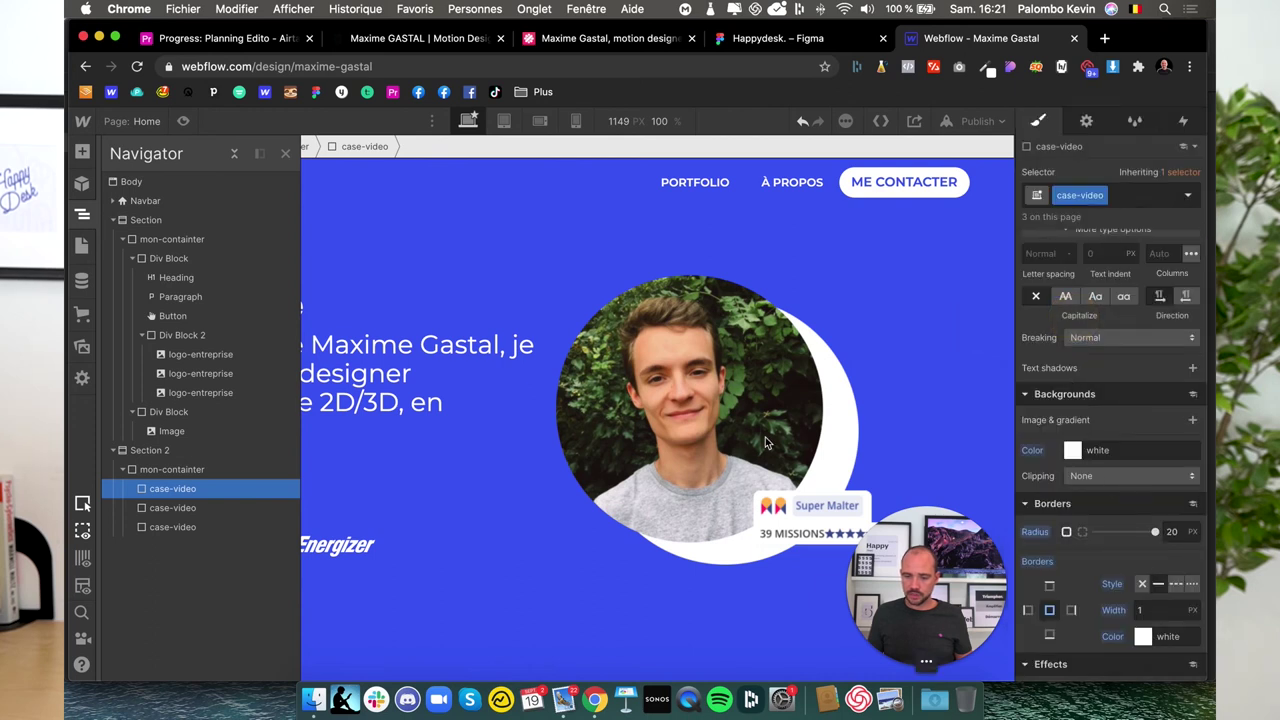
- Add a YouTube embed from the Media elements into the first case-video card
click(83, 152)
scroll(156, 508, down, 4)
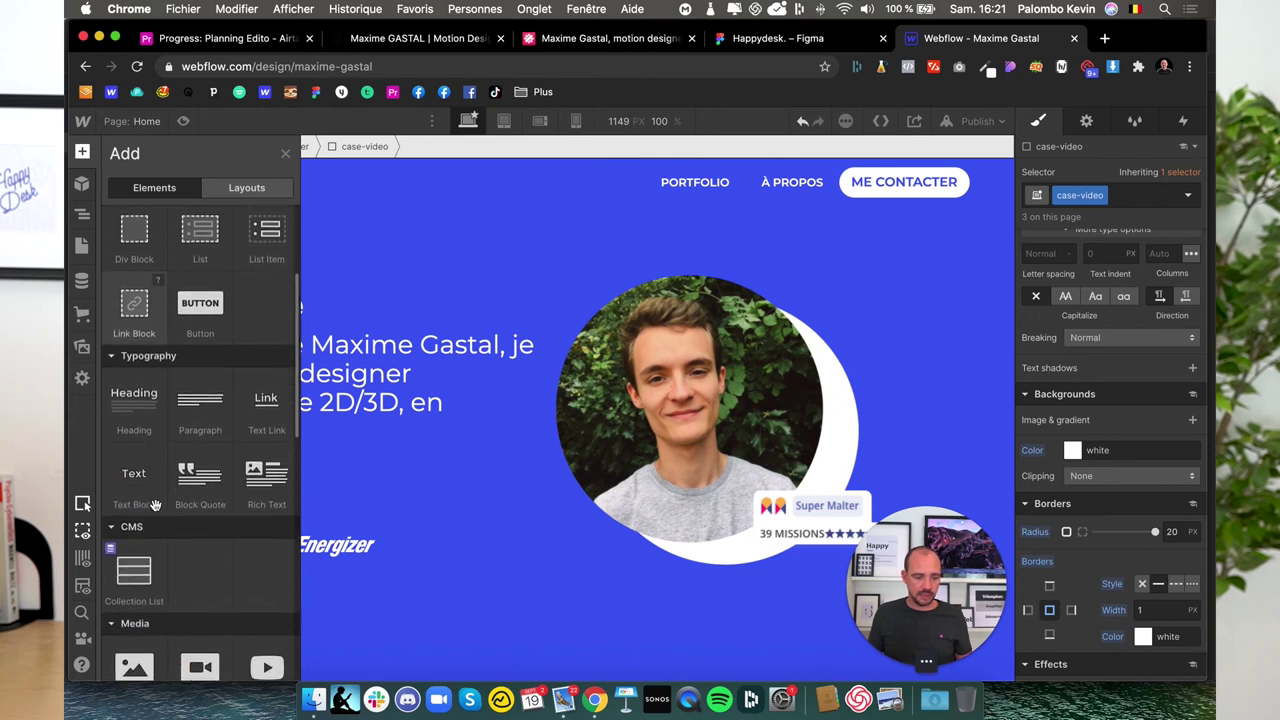
scroll(156, 511, down, 1)
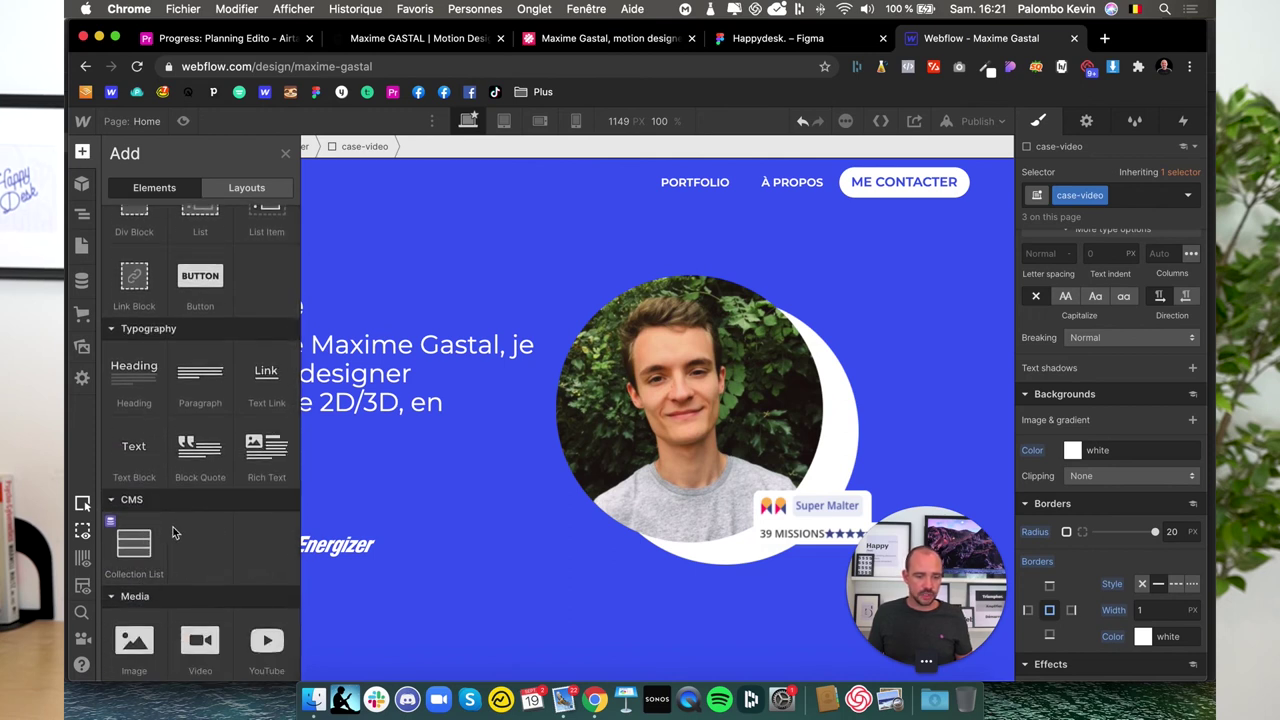
click(265, 645)
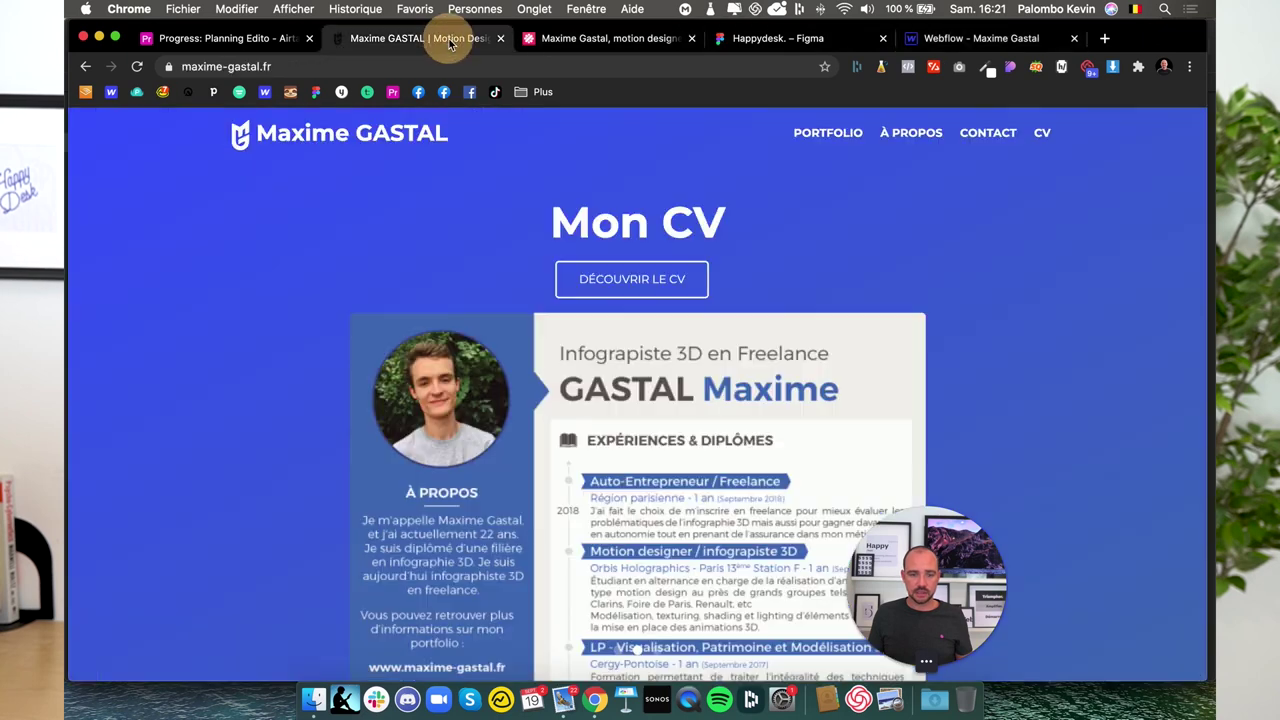
- Open the BMW Z4 project page on the live portfolio site
click(430, 38)
scroll(283, 400, down, 1)
scroll(283, 400, down, 1)
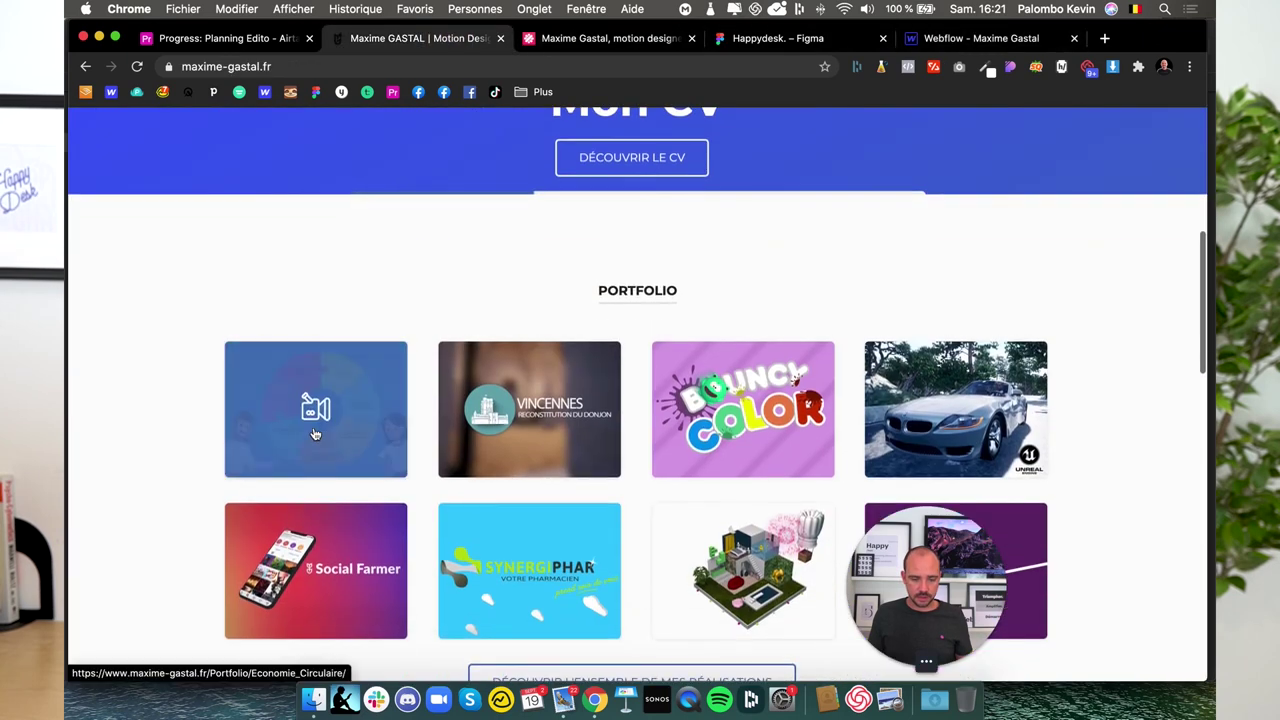
scroll(760, 360, down, 2)
scroll(590, 470, down, 1)
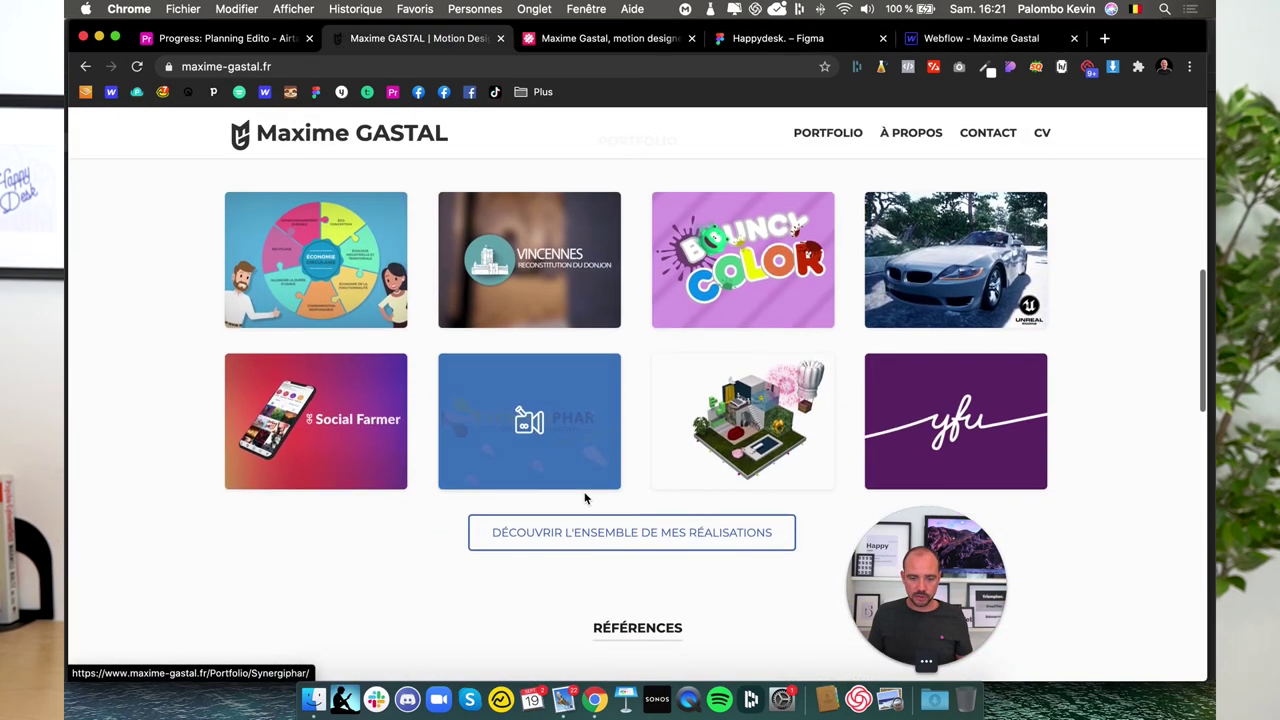
click(968, 262)
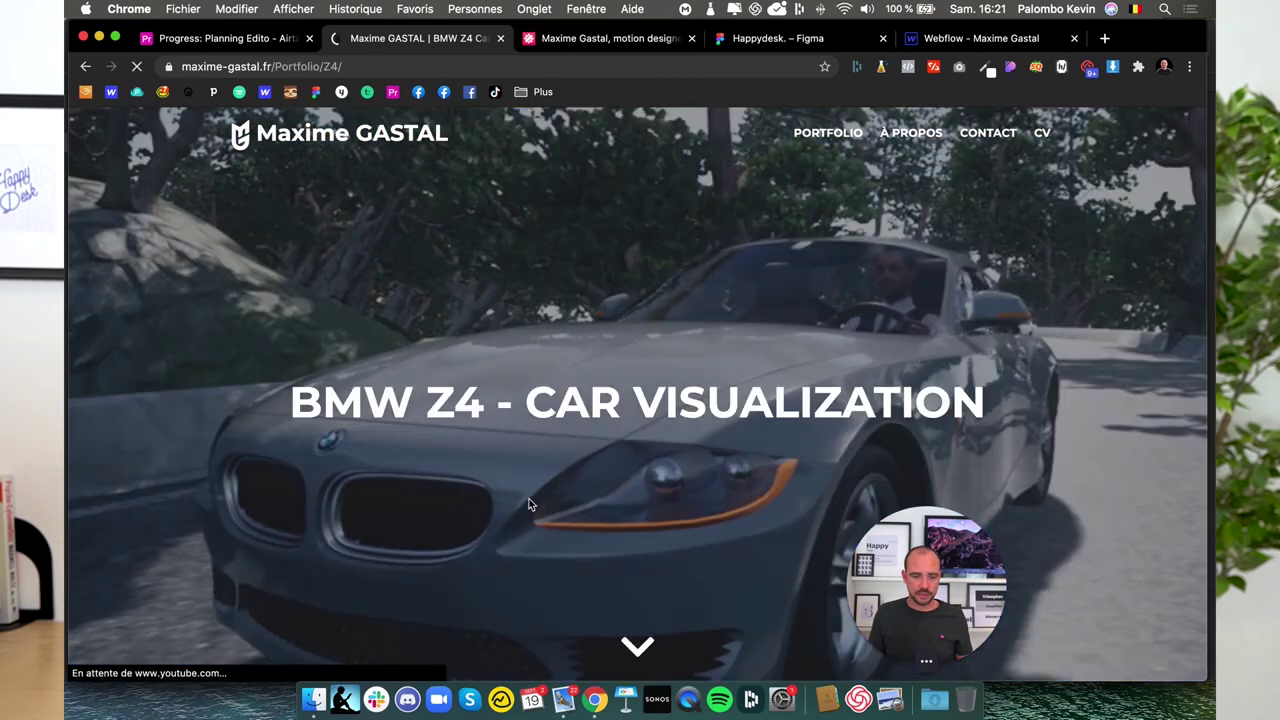
scroll(514, 528, down, 1)
scroll(504, 523, down, 3)
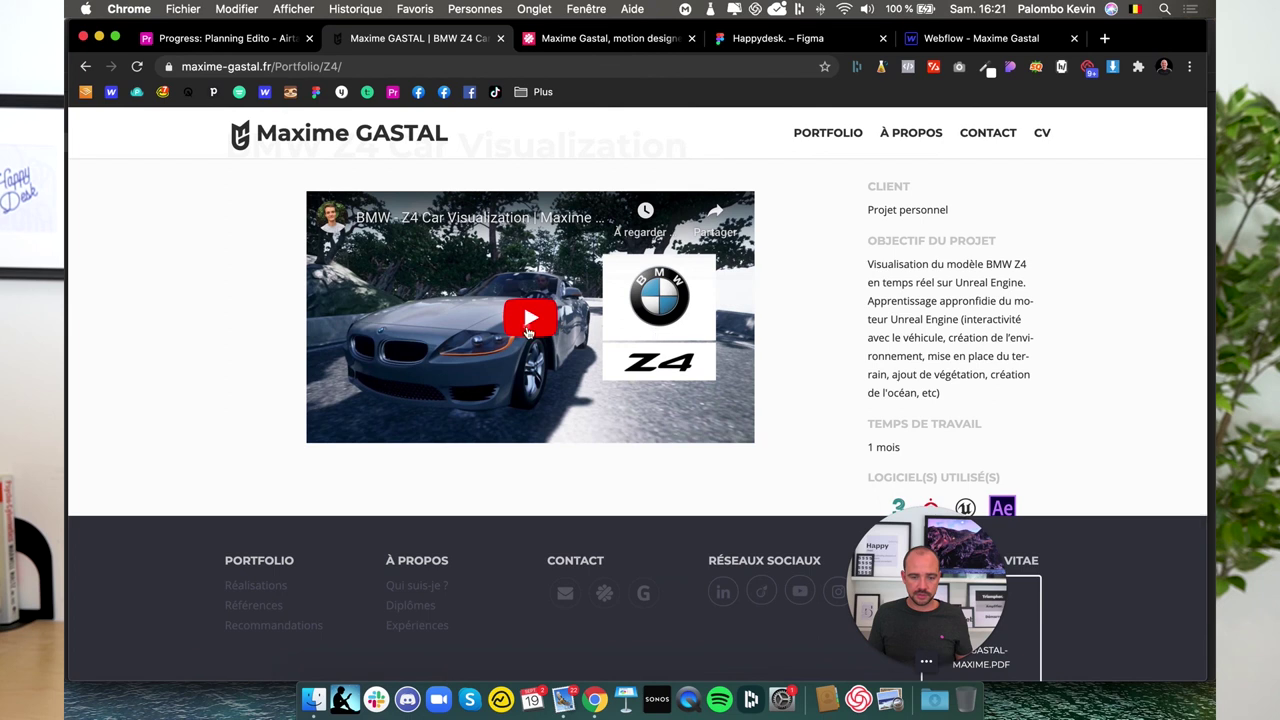
- Open the BMW Z4 Car Visualization video on YouTube, copy its share link, and return to Webflow
click(529, 318)
click(683, 429)
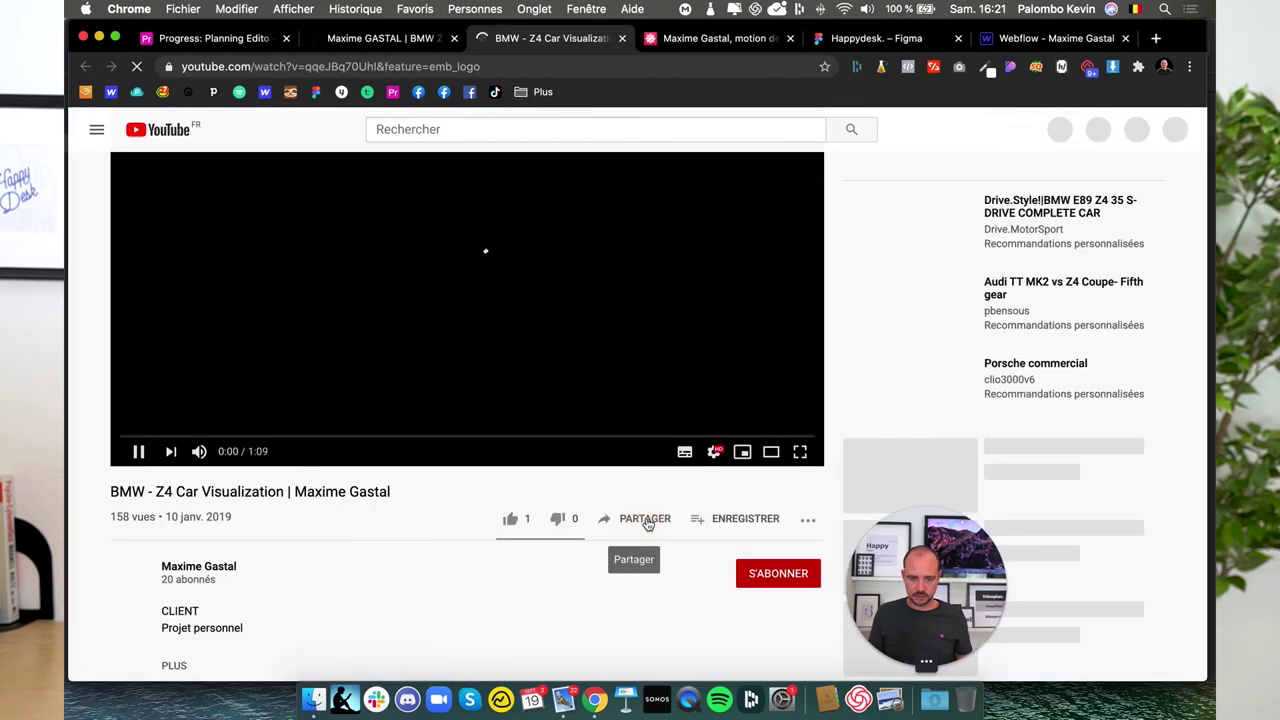
click(646, 522)
click(786, 423)
click(880, 42)
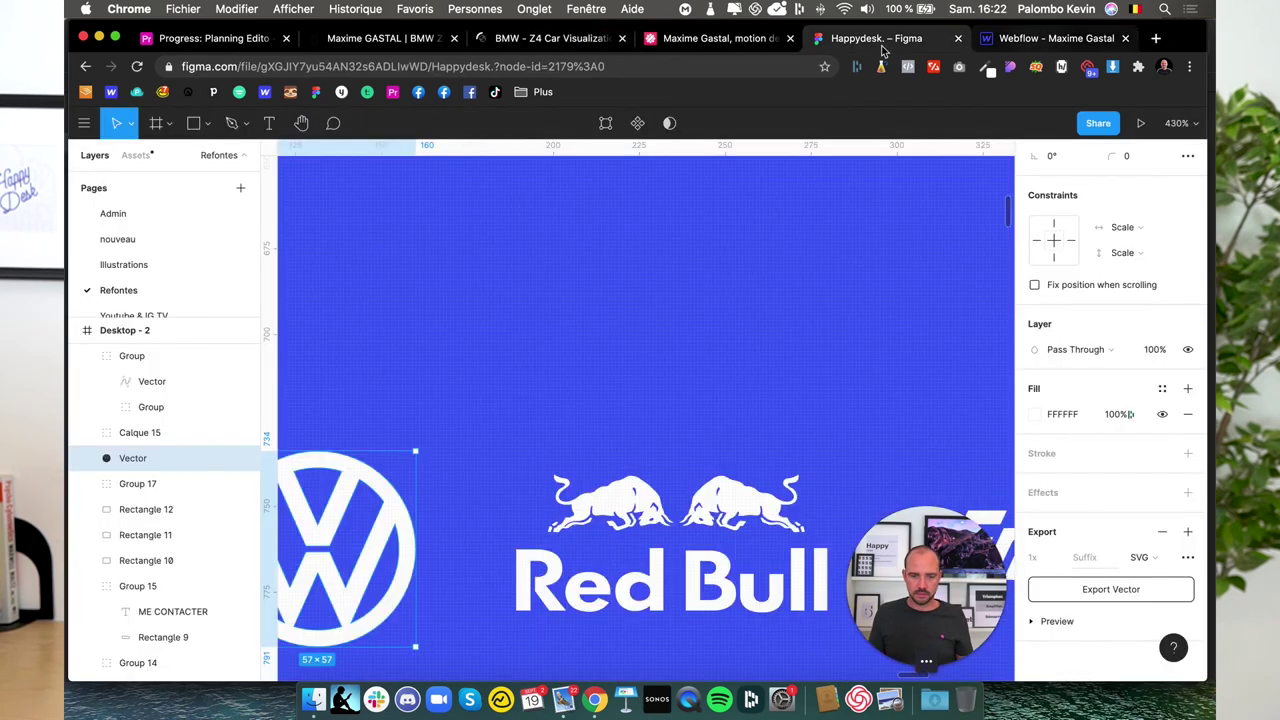
key(ctrl+Tab)
- Paste the BMW Z4 link into the YouTube embed and turn off player controls
click(242, 305)
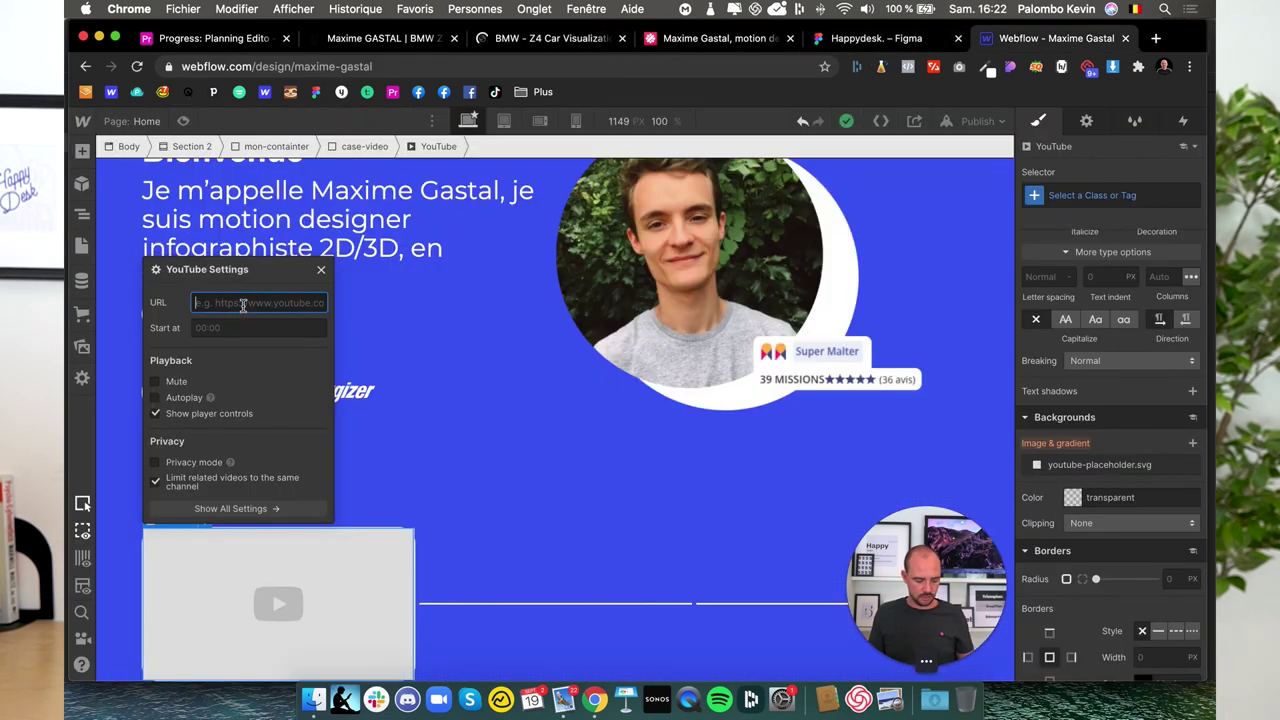
key(Return)
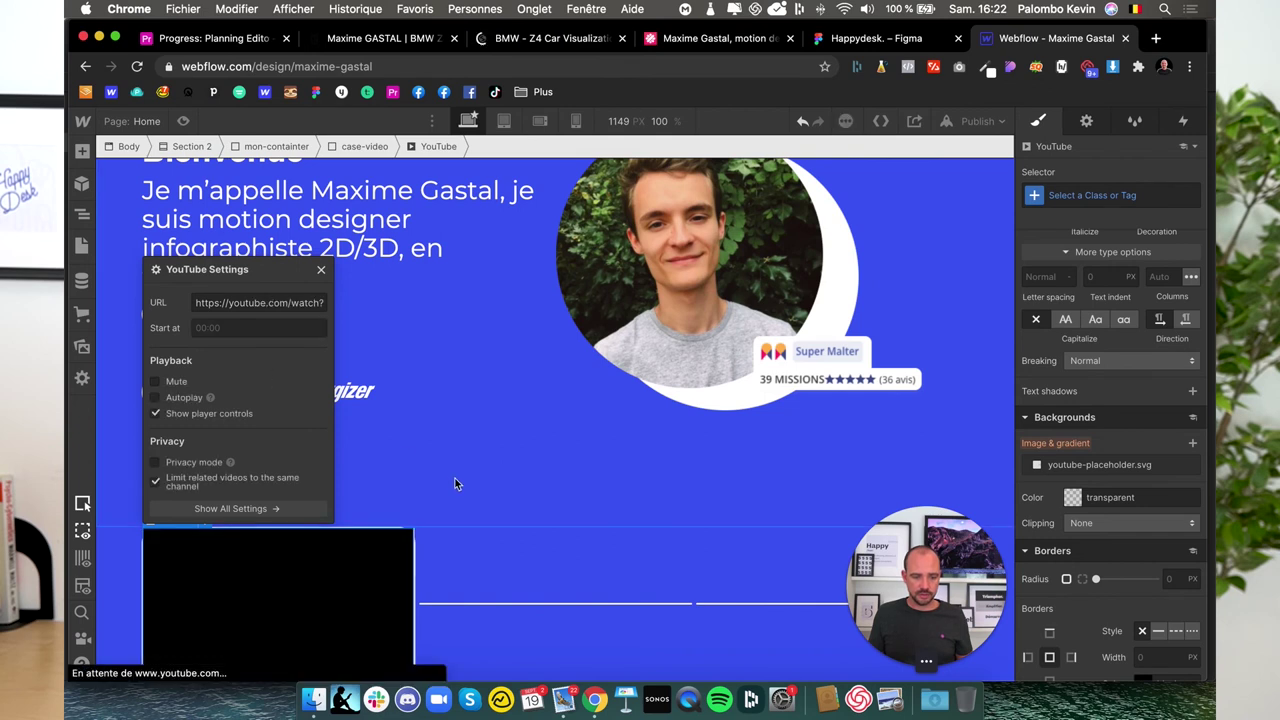
click(155, 414)
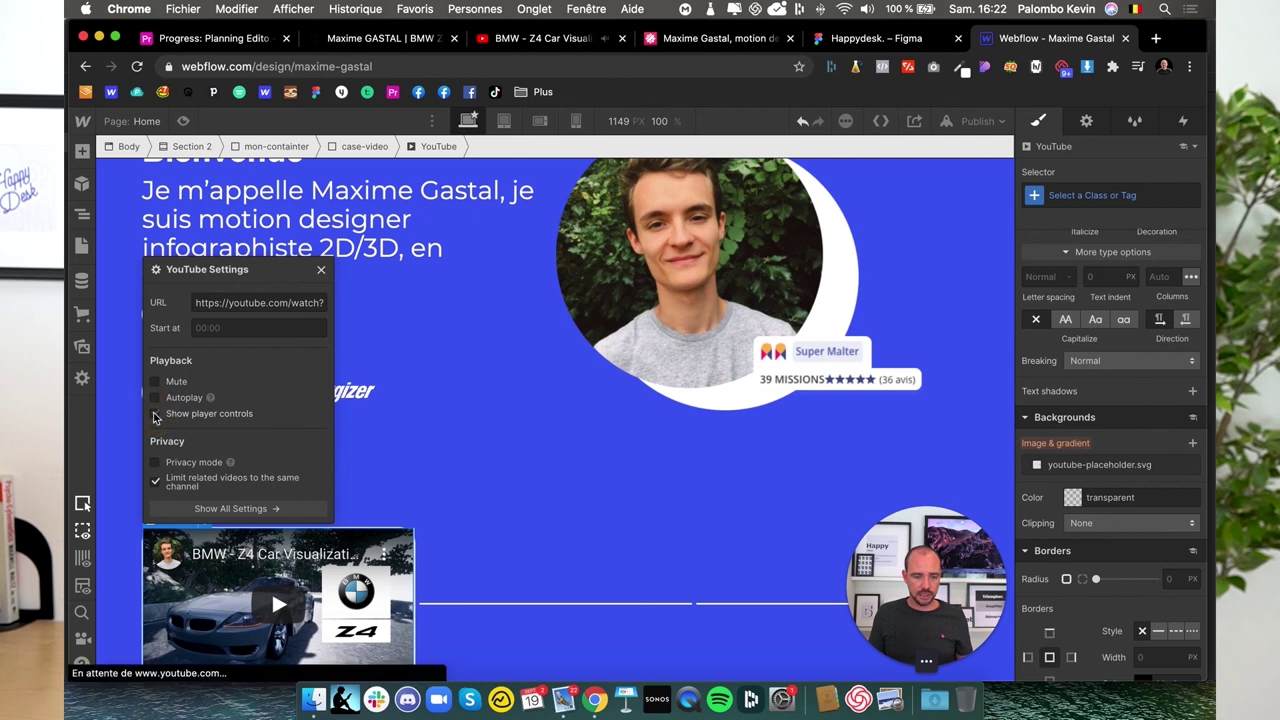
click(156, 478)
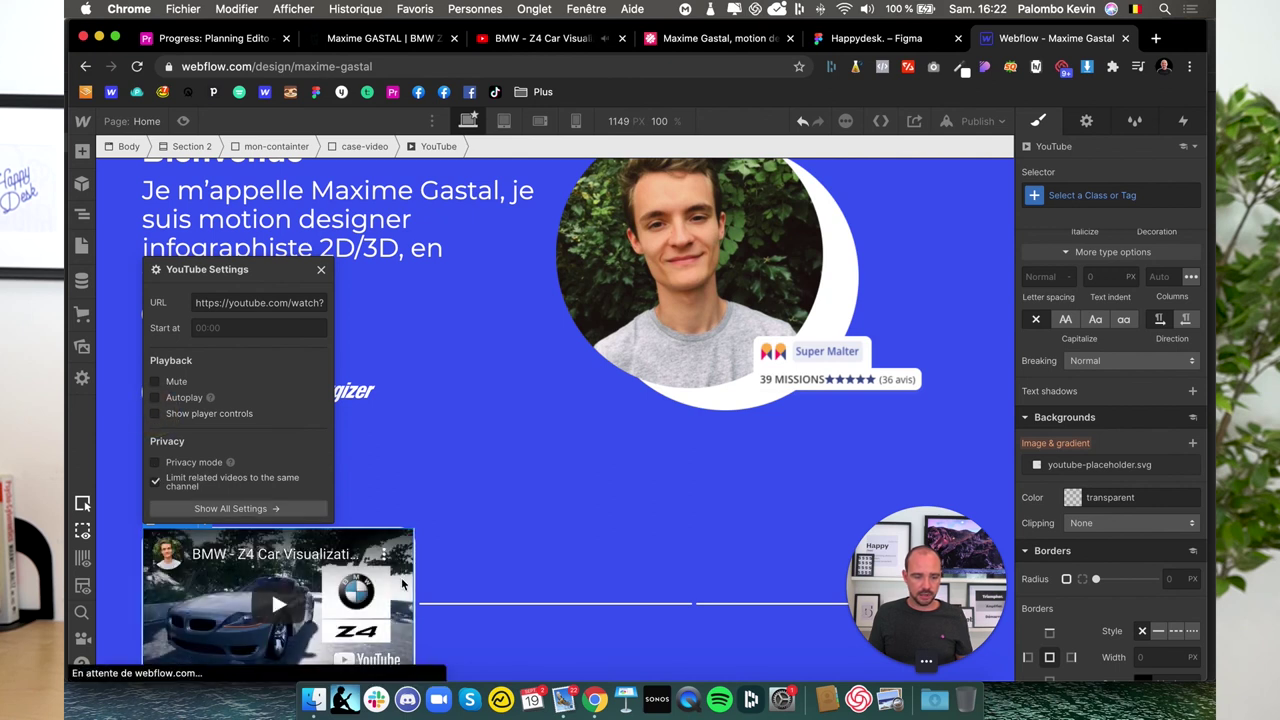
key(Escape)
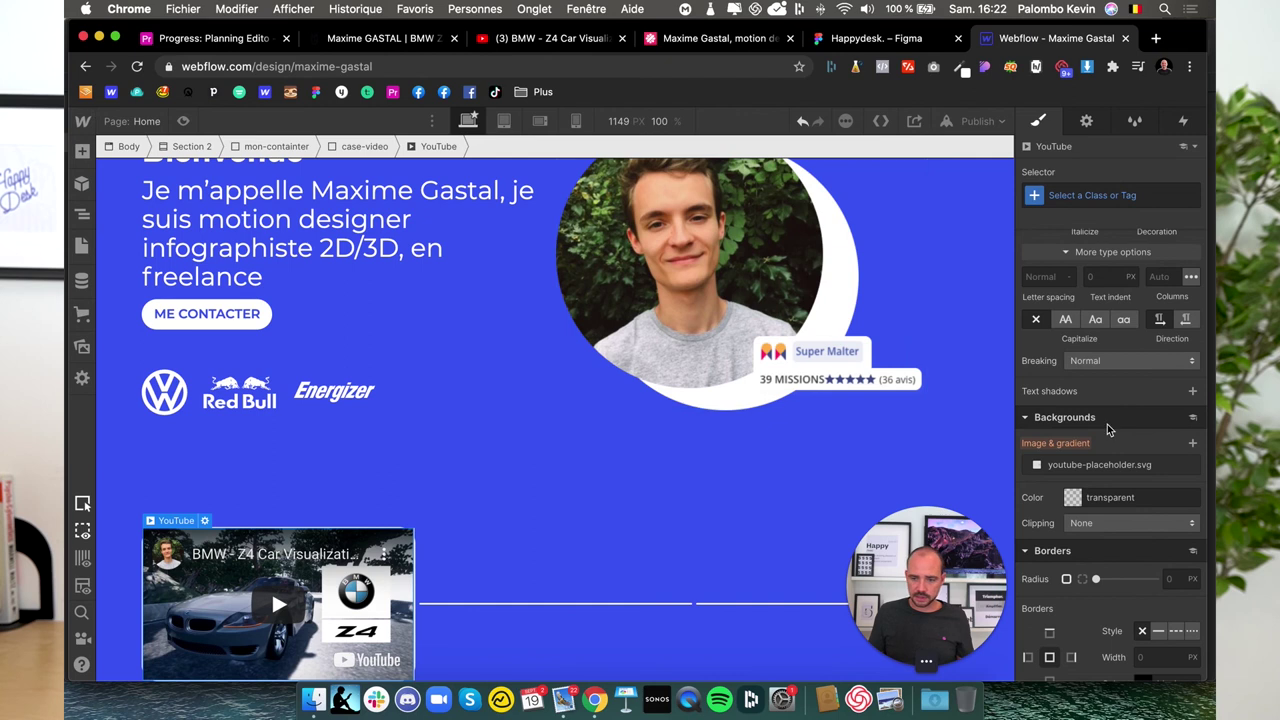
- Give the case-video cards 15px padding on all sides
scroll(1108, 429, up, 5)
scroll(1108, 429, up, 5)
scroll(1108, 429, up, 5)
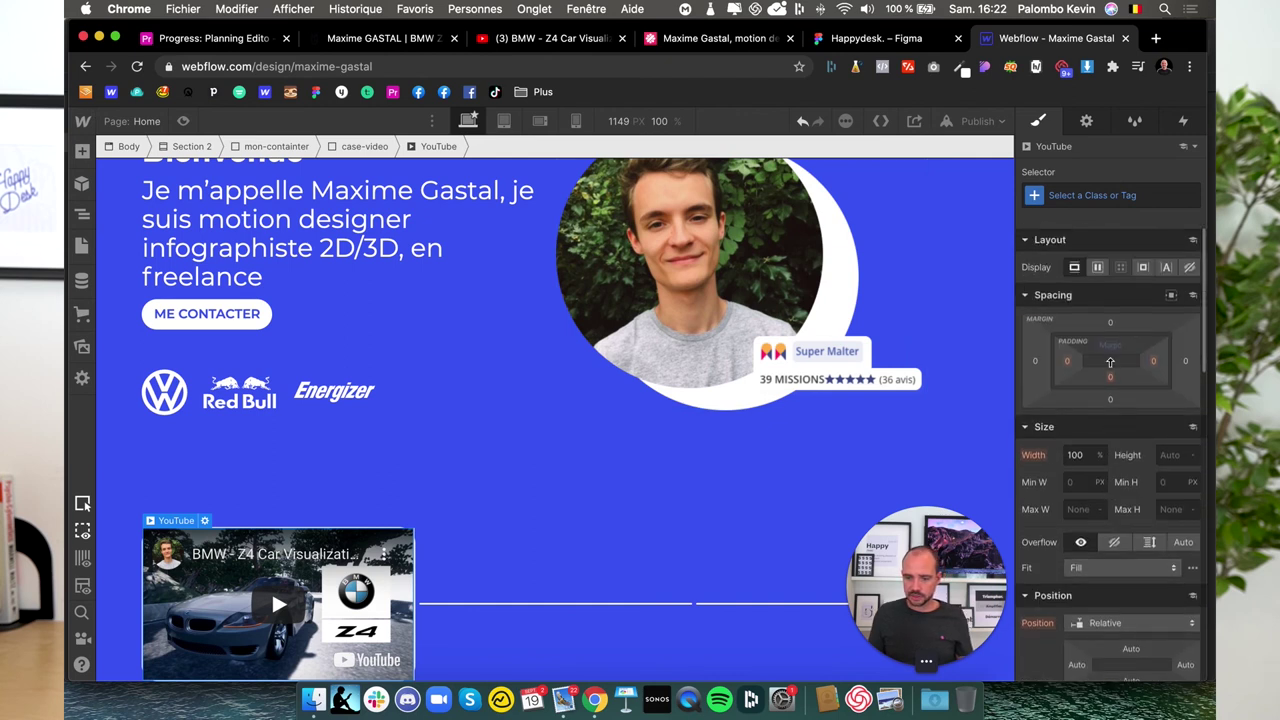
key(z)
drag(1114, 437, 1114, 438)
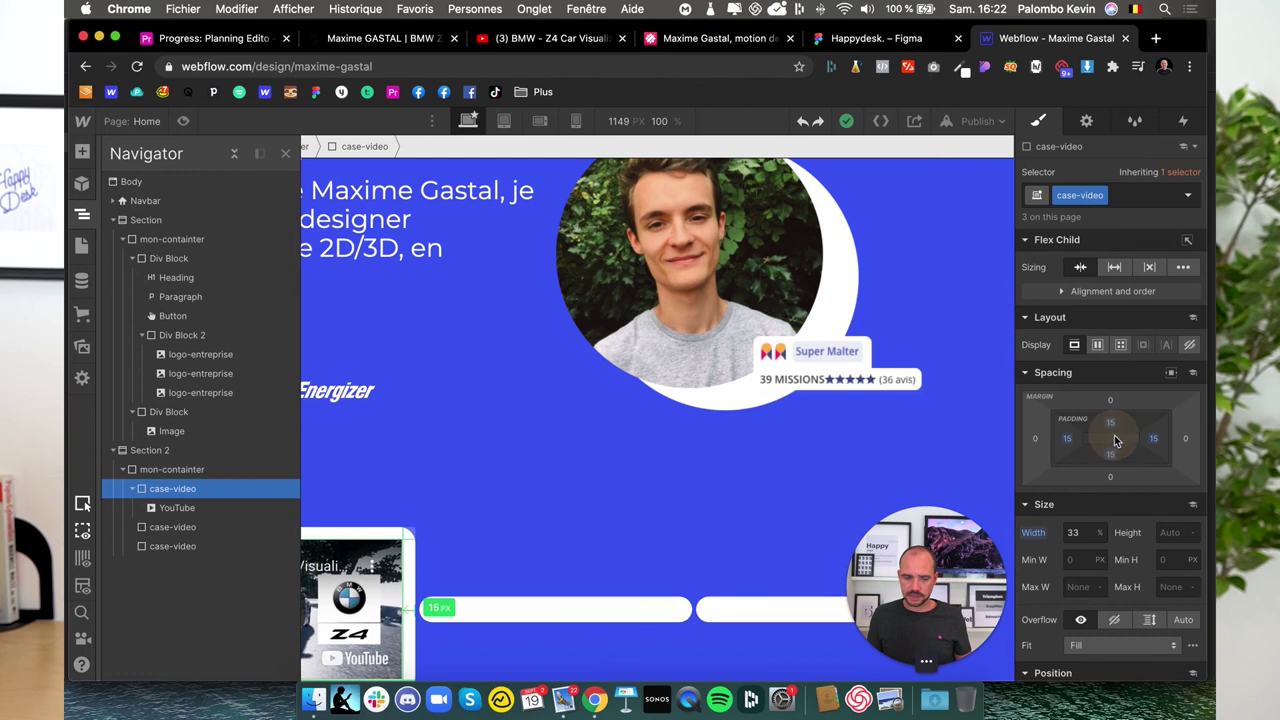
click(160, 527)
click(166, 548)
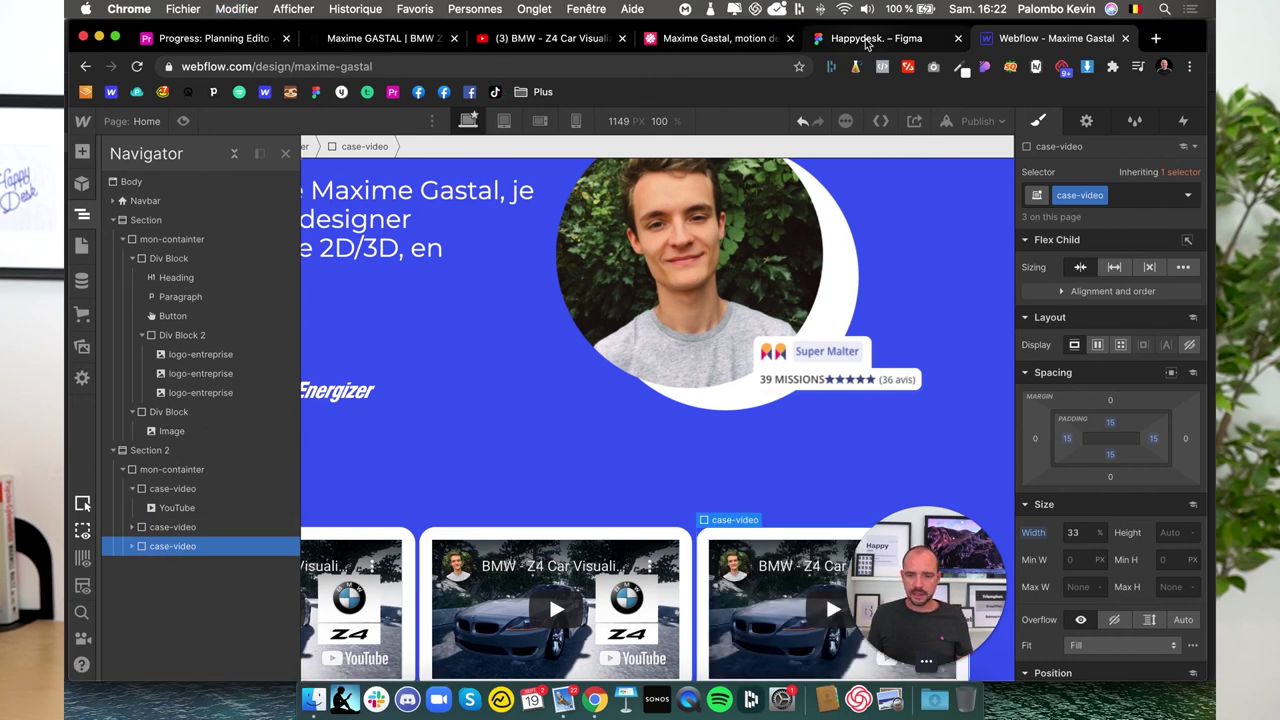
- Open the Château de Vincennes project page on the portfolio site
click(505, 38)
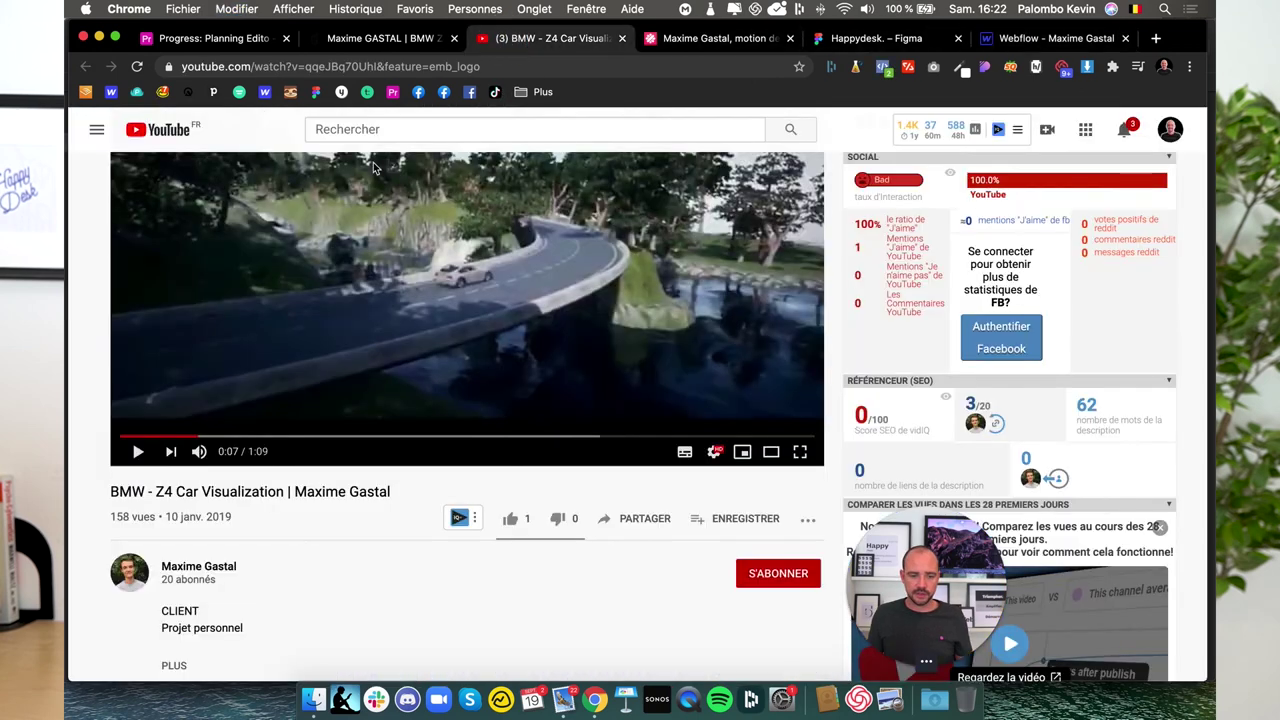
click(375, 42)
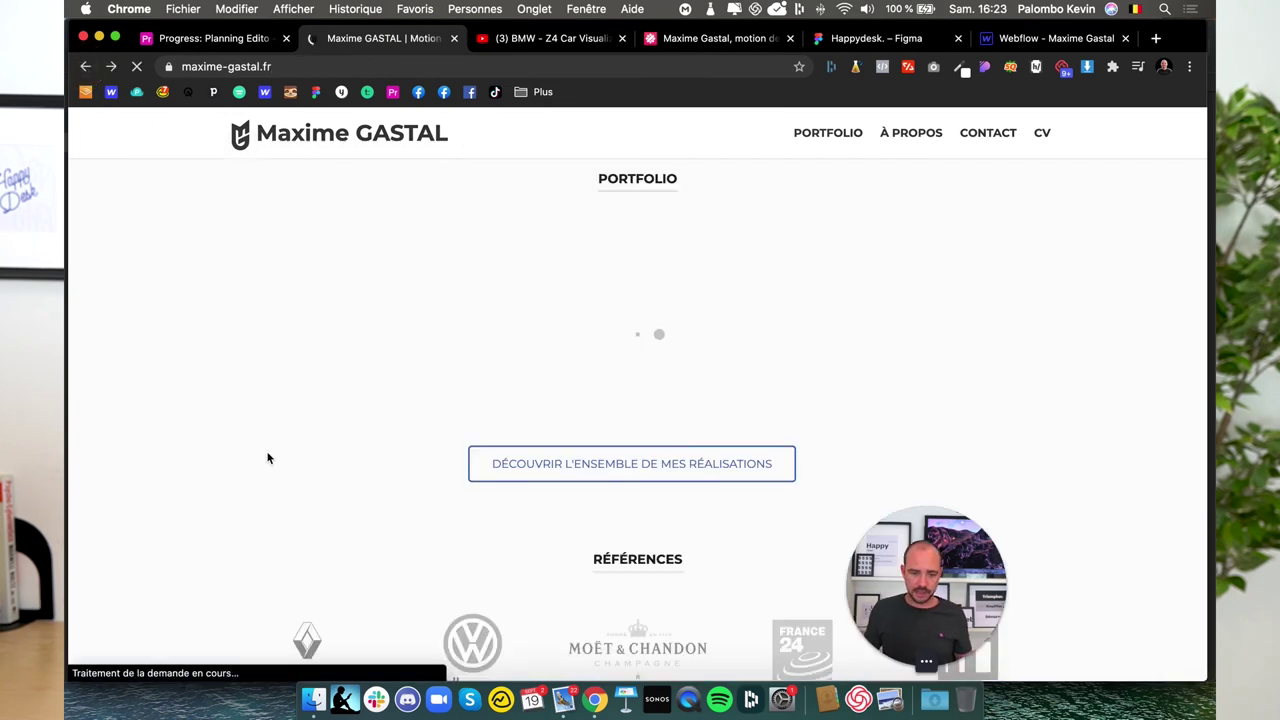
click(575, 265)
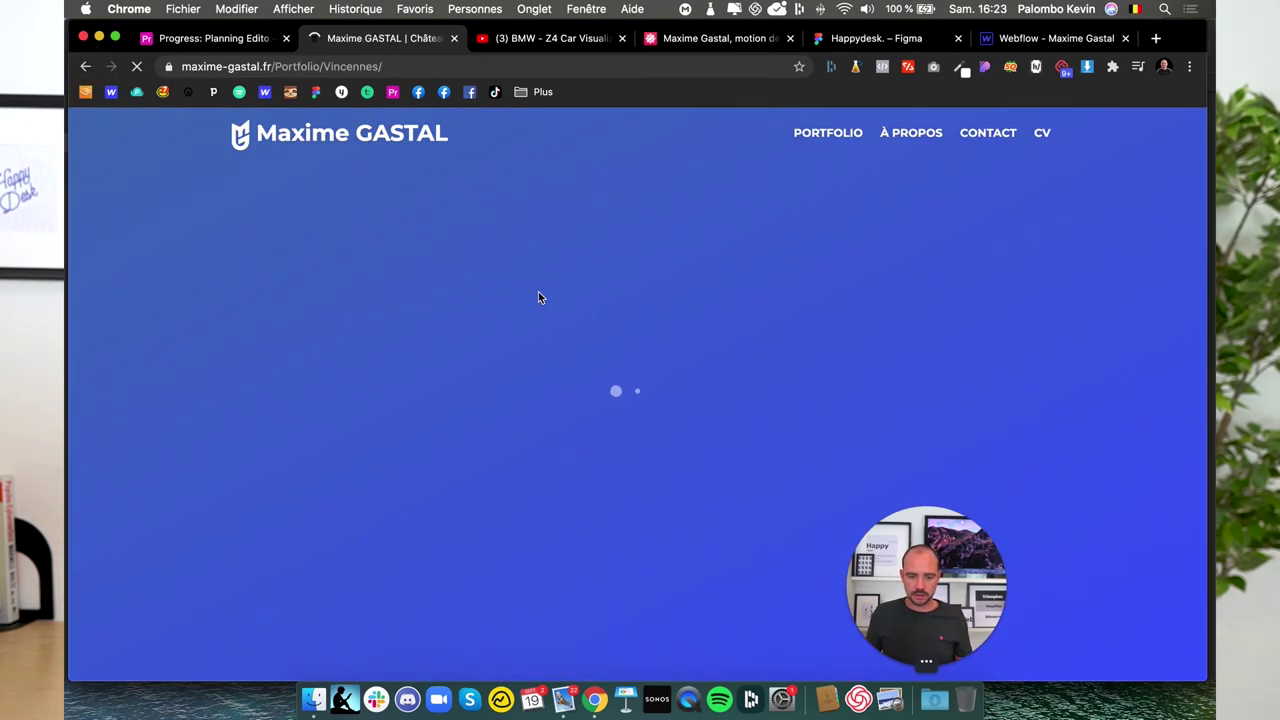
scroll(636, 440, down, 5)
scroll(650, 450, down, 5)
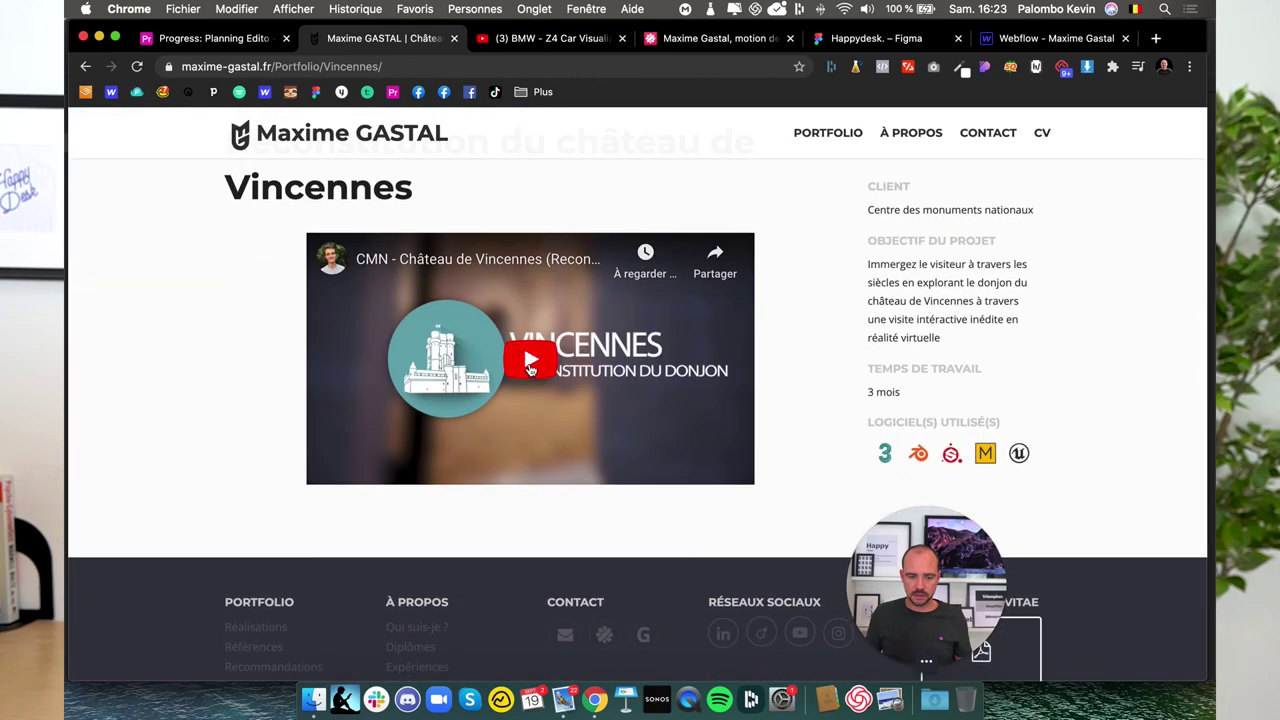
- Copy the Vincennes video's YouTube short link, pause it, and return to Webflow
click(686, 467)
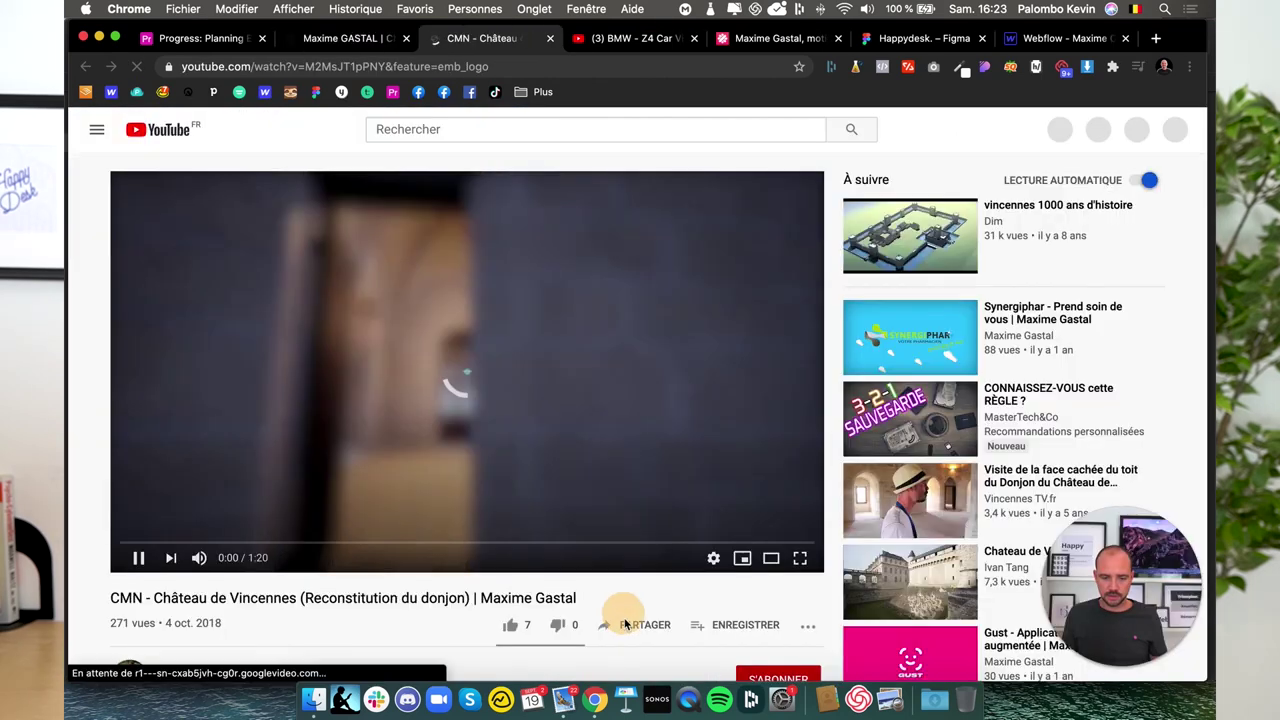
click(633, 628)
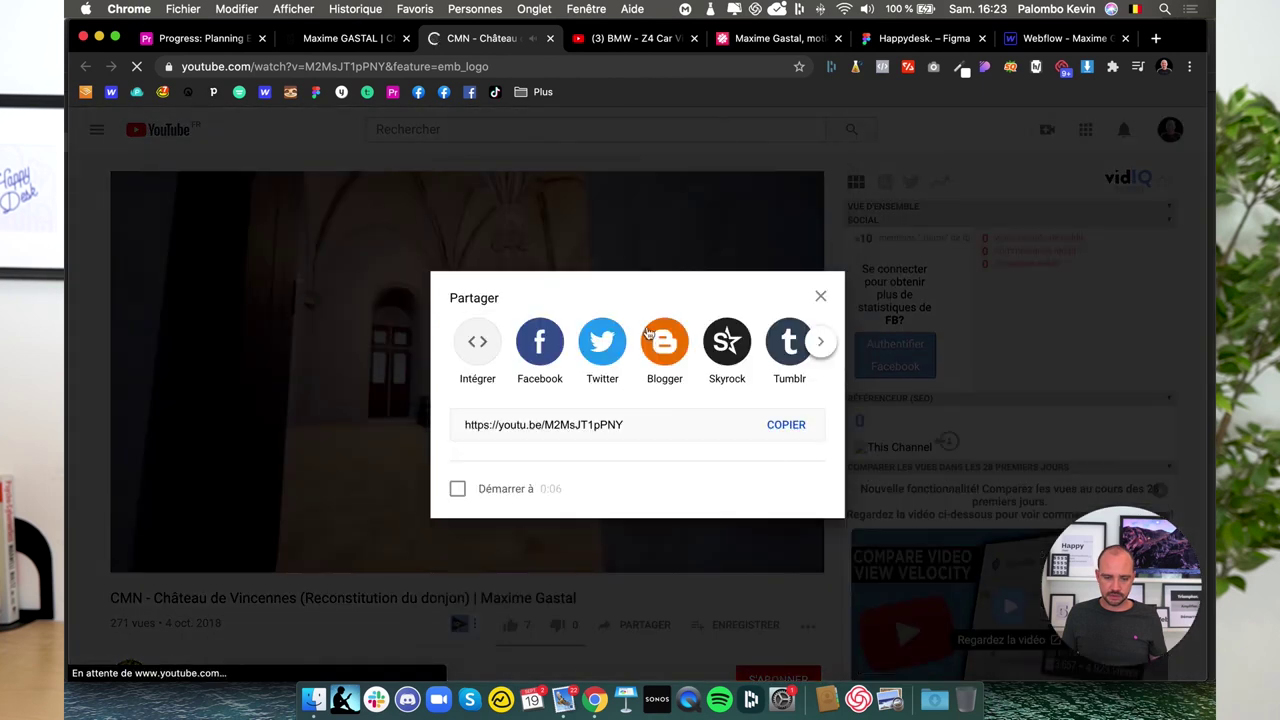
click(786, 426)
click(820, 296)
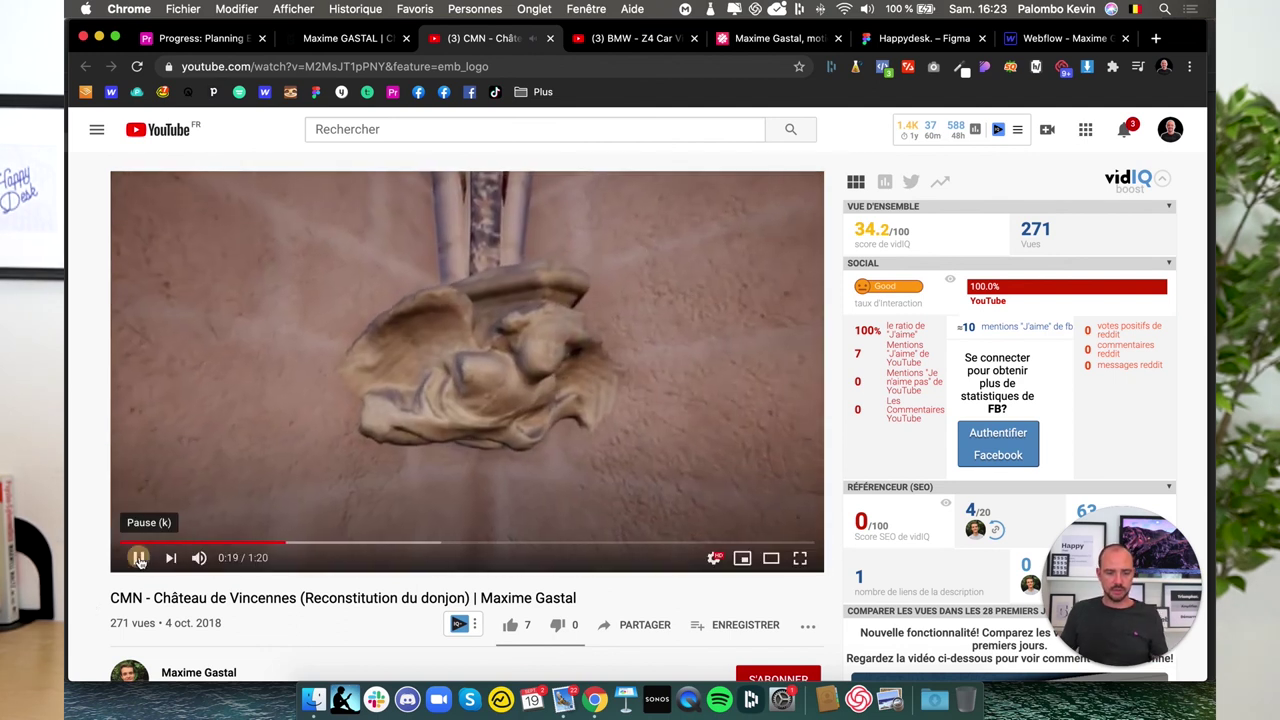
click(138, 557)
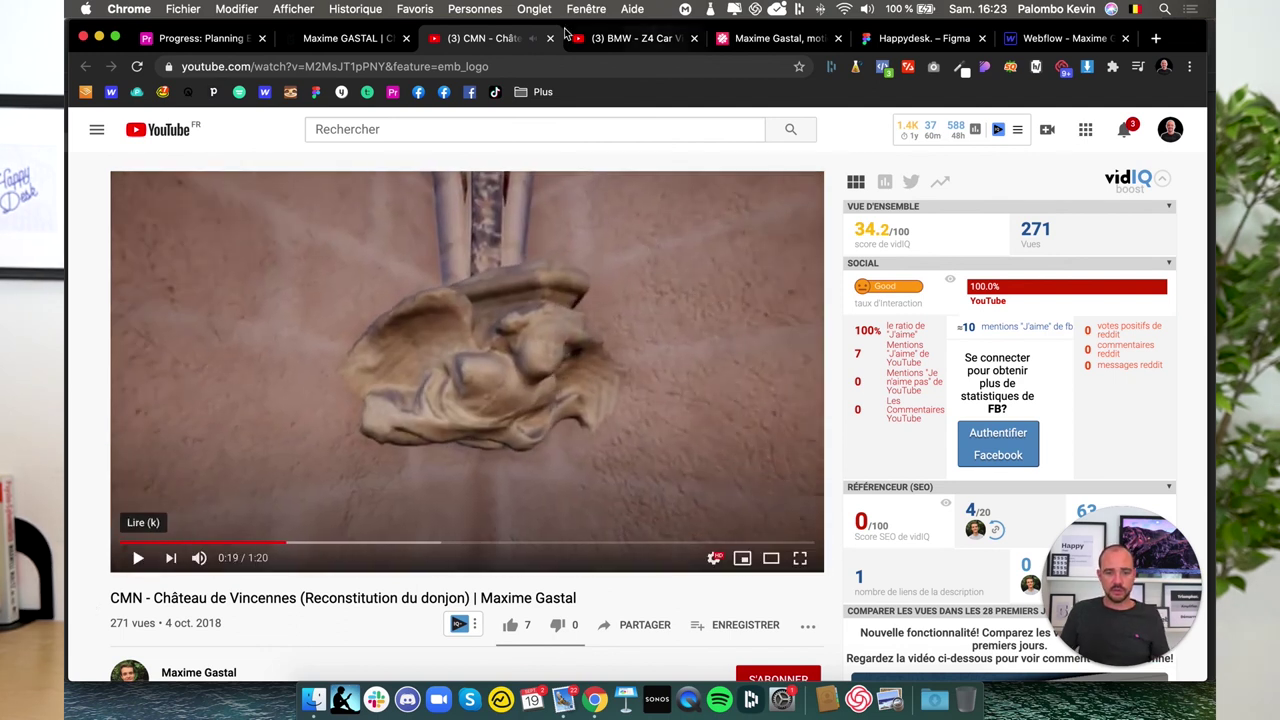
click(350, 38)
click(920, 38)
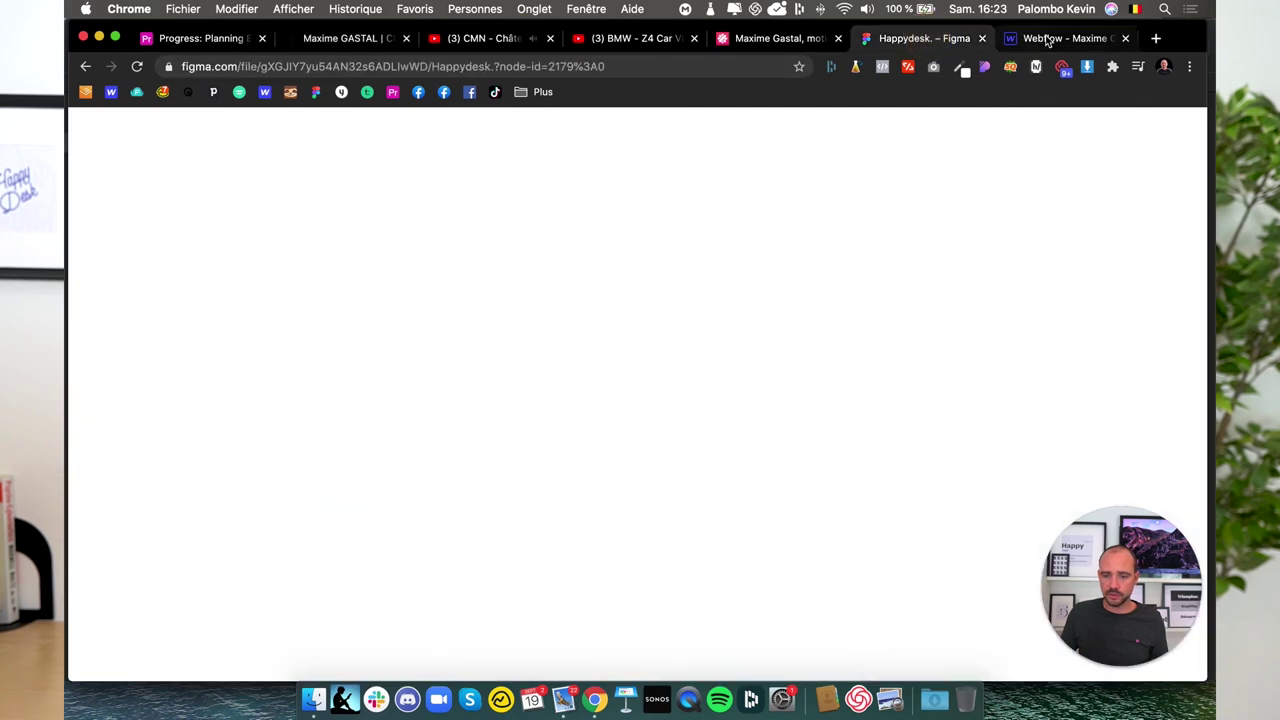
click(1060, 38)
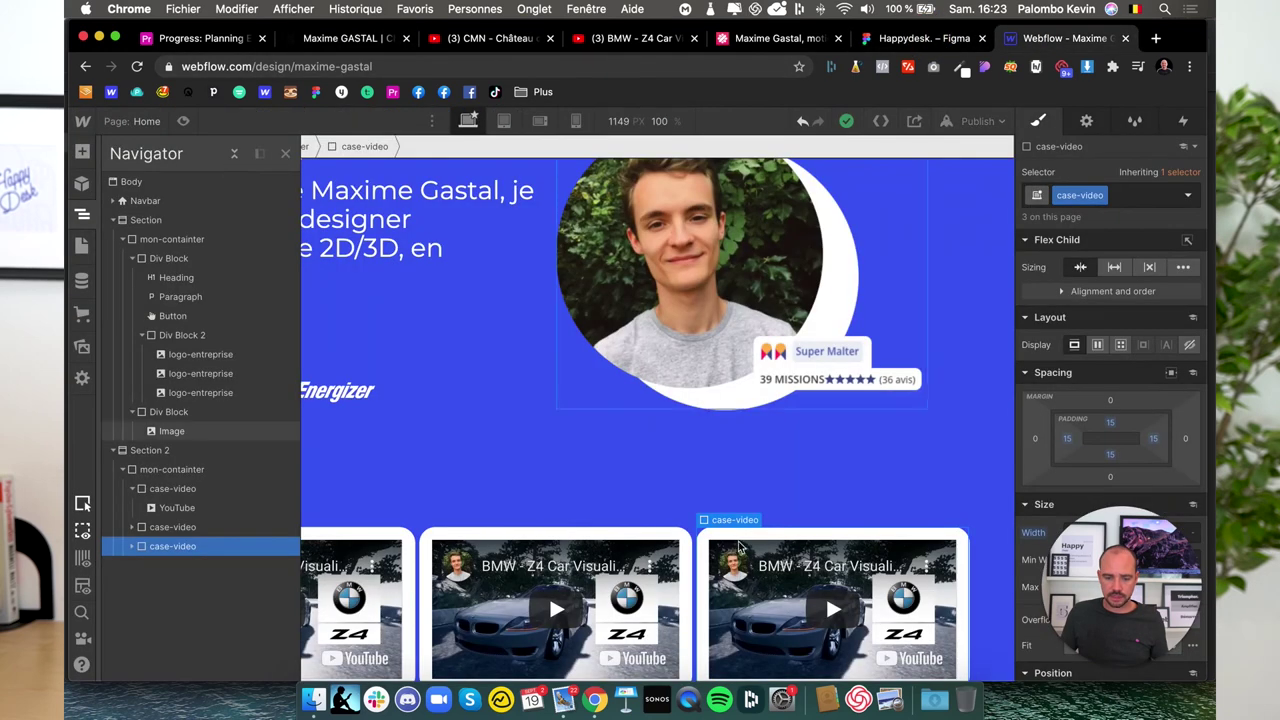
- Paste the Château de Vincennes link into the second card's YouTube embed, then show the Figma design
click(132, 527)
click(443, 553)
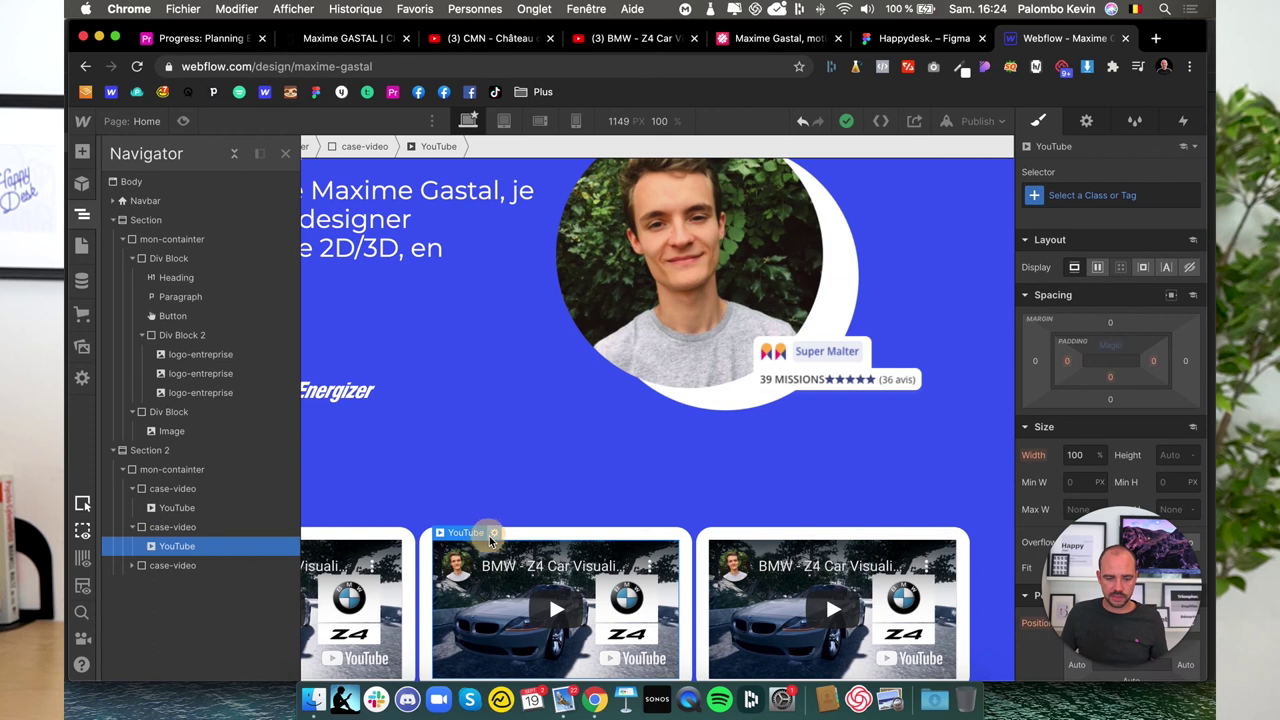
click(487, 532)
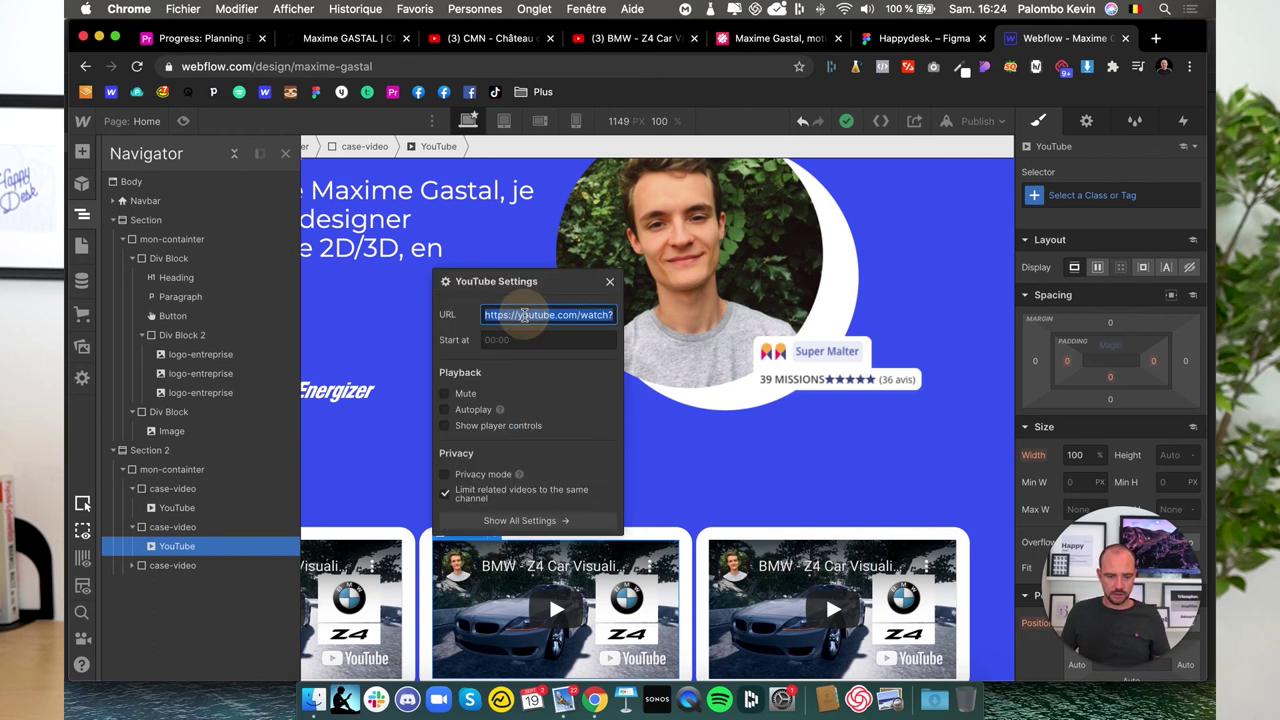
key(super+v)
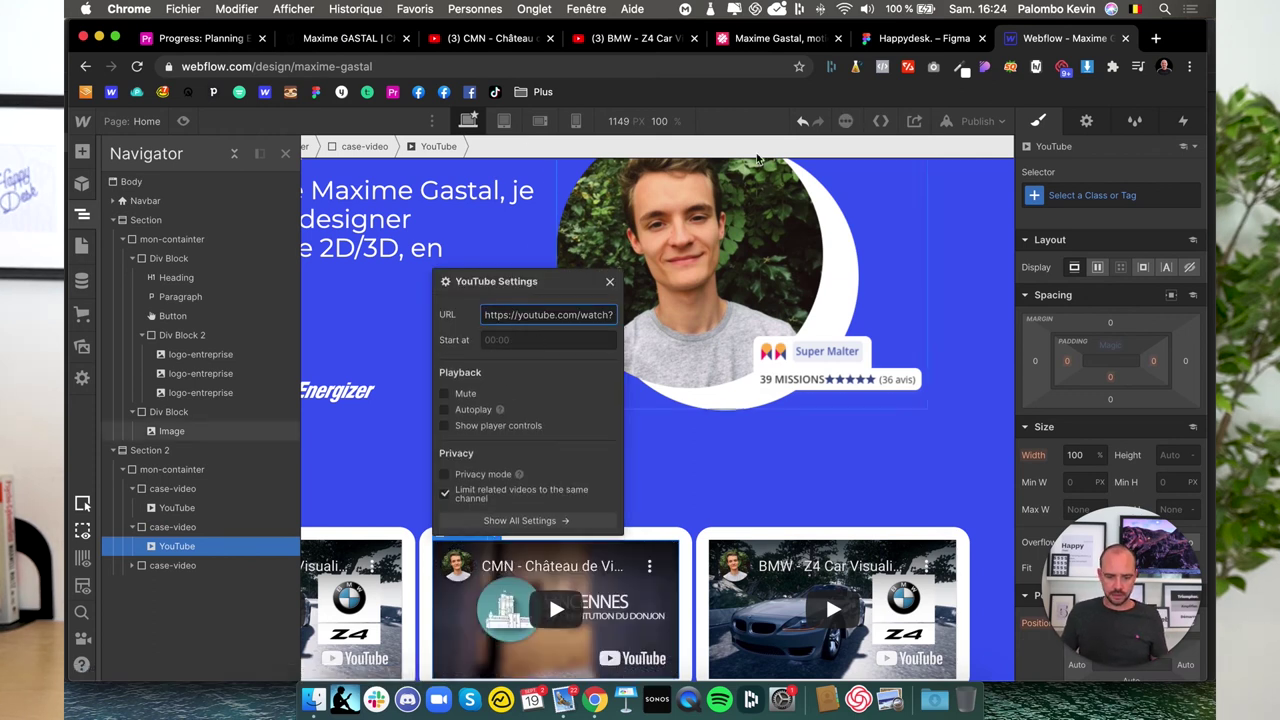
click(343, 38)
click(920, 38)
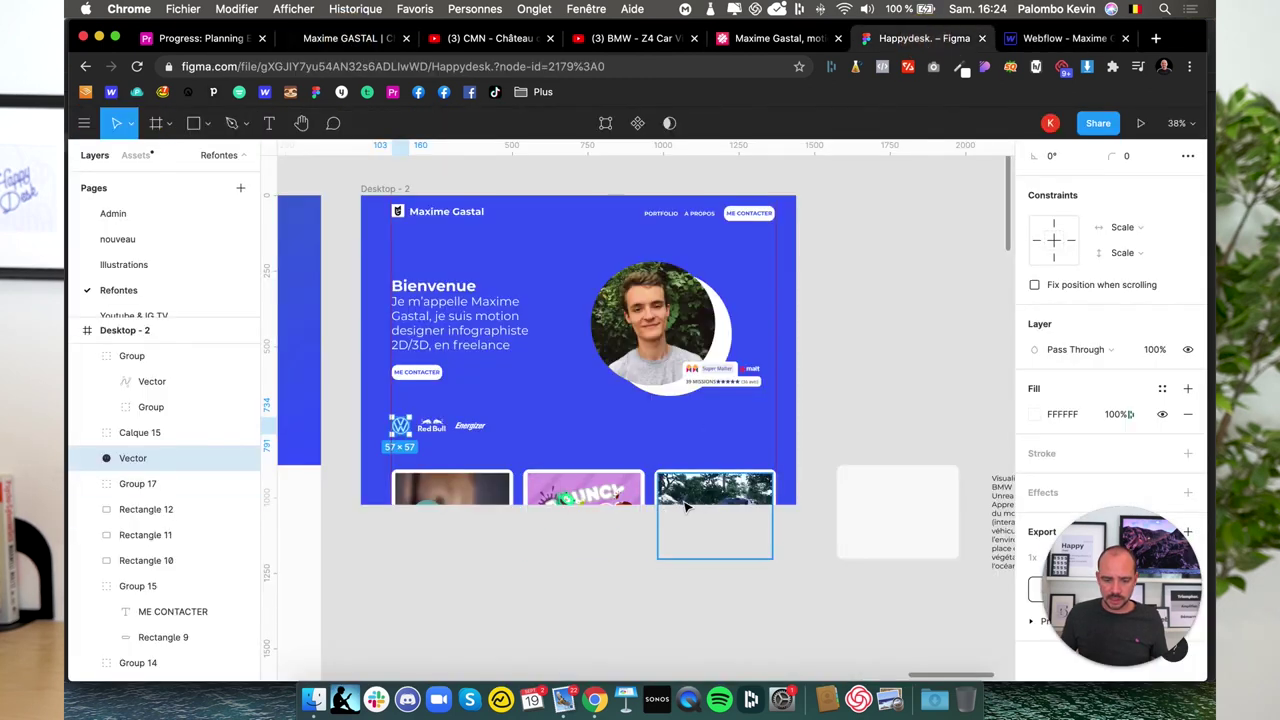
- Close the old YouTube tabs and open the Bouncy Color project page from the portfolio grid
click(621, 42)
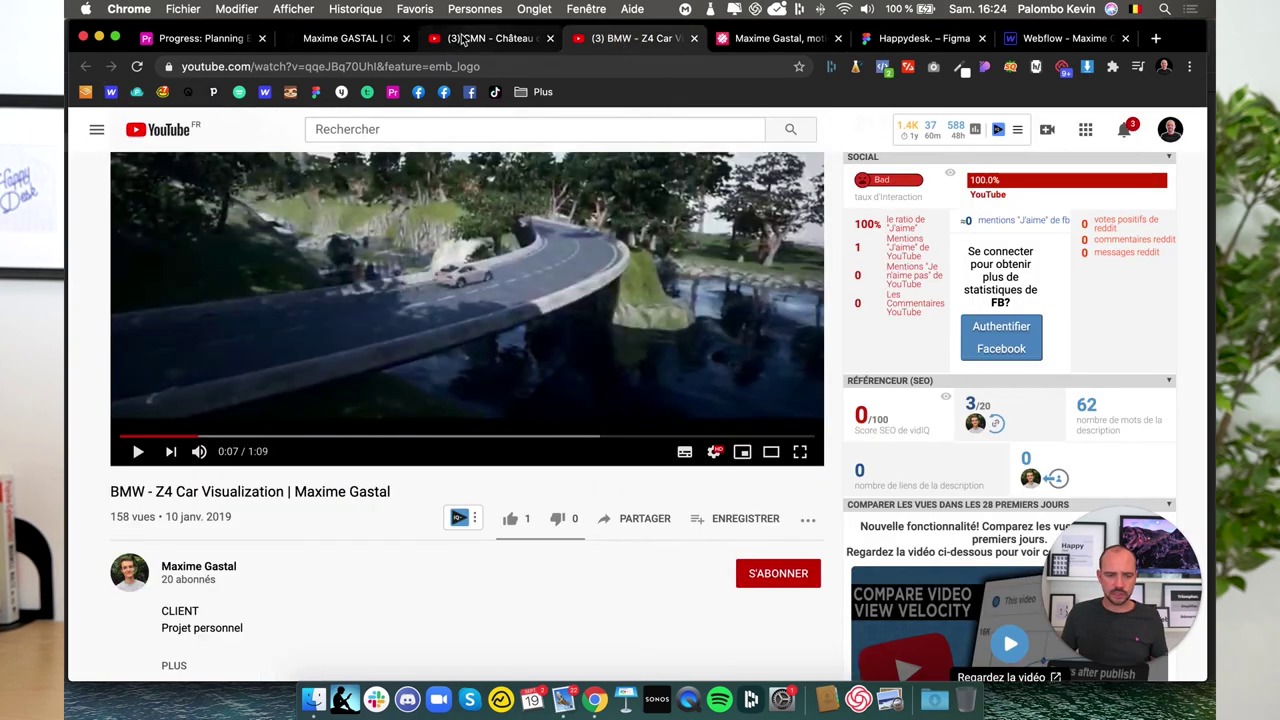
key(super+w)
key(super+w)
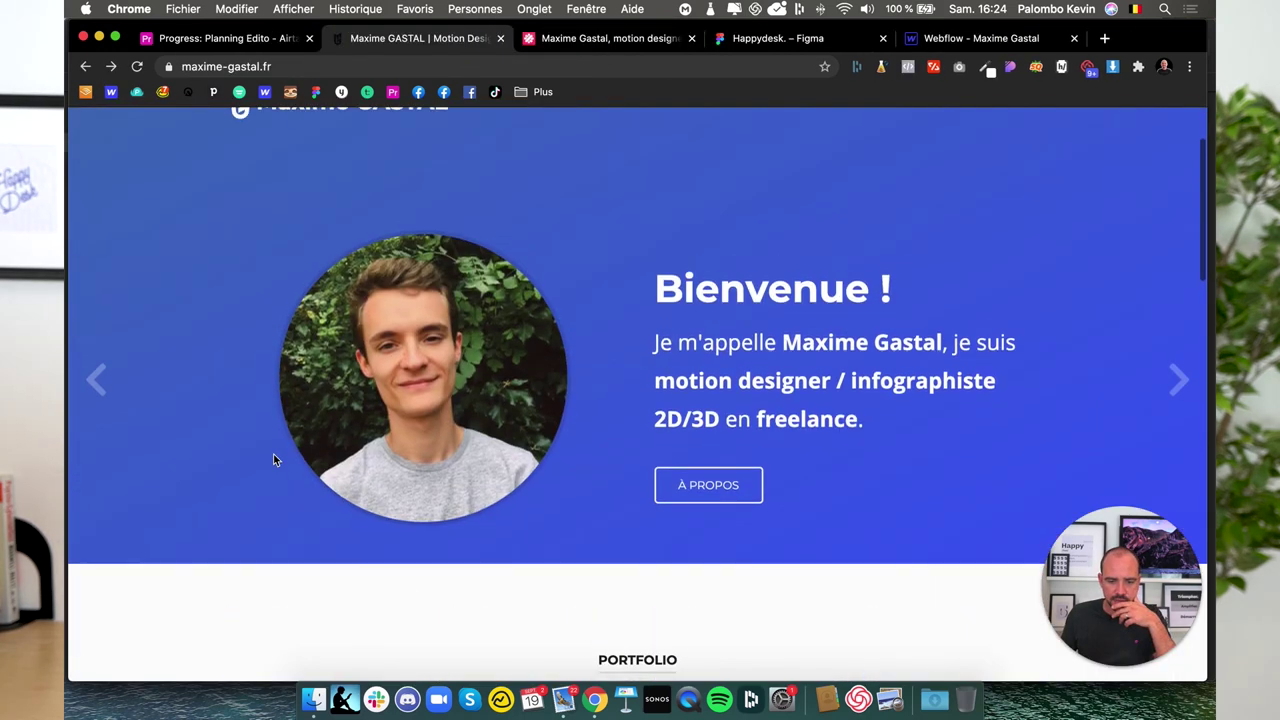
scroll(275, 460, down, 5)
click(632, 649)
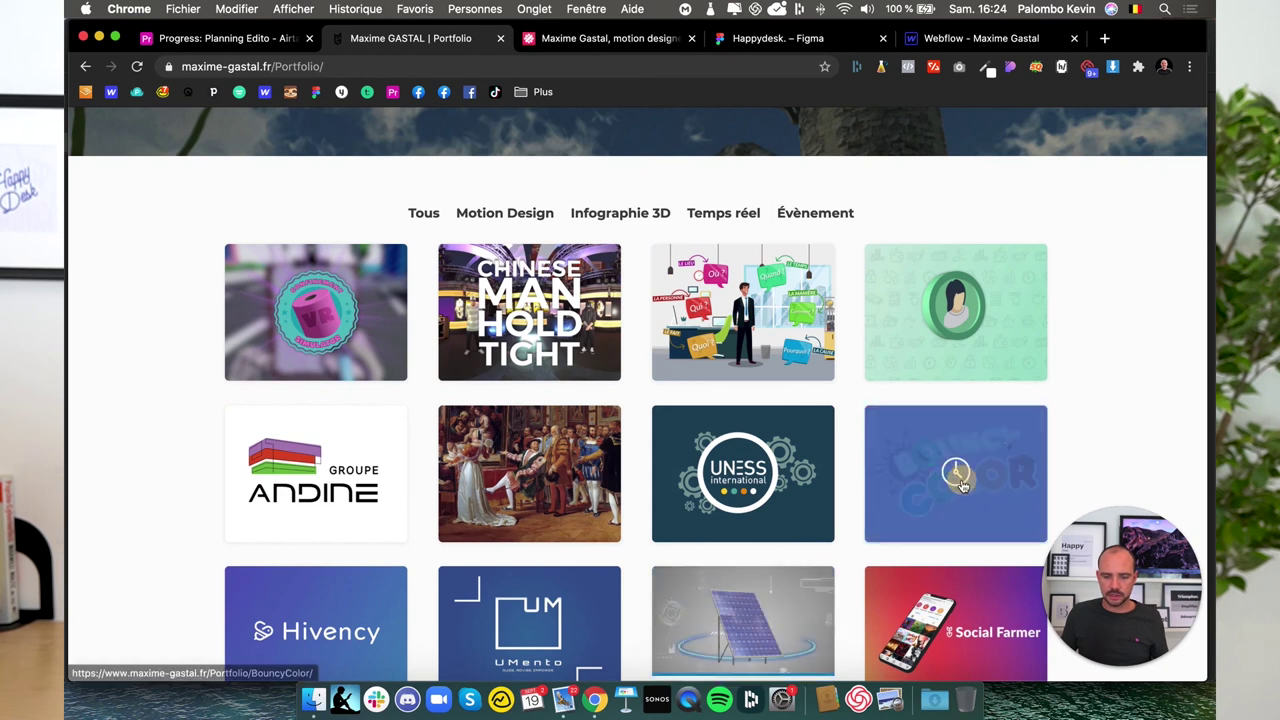
click(960, 480)
scroll(549, 489, down, 5)
scroll(557, 486, down, 5)
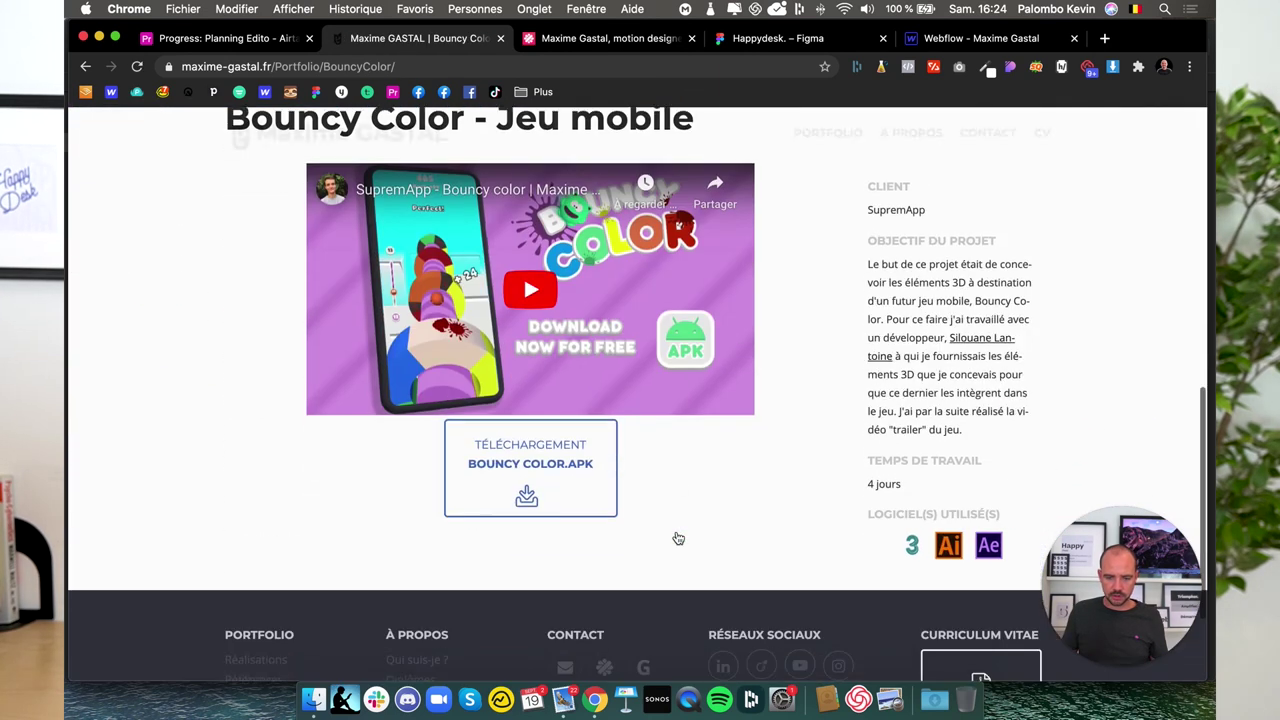
- Copy the Bouncy color video's YouTube short link, pause it, and return to Webflow
click(576, 334)
click(686, 396)
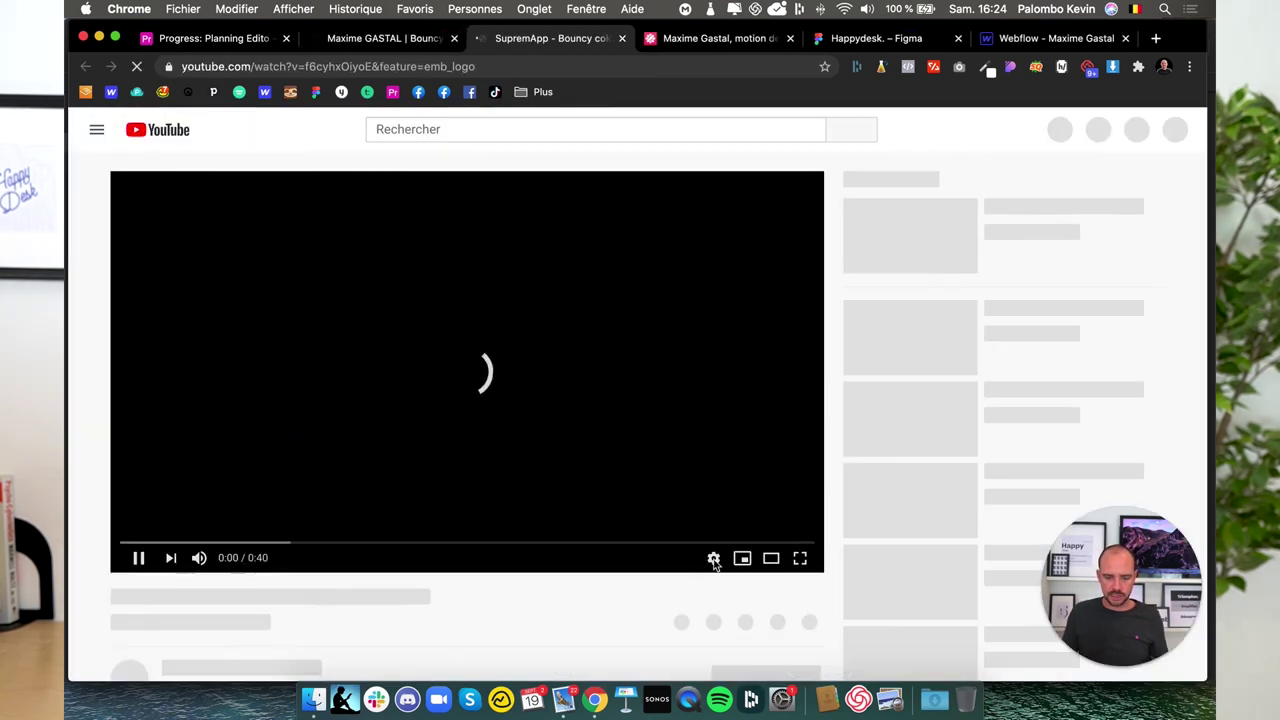
click(640, 466)
click(786, 314)
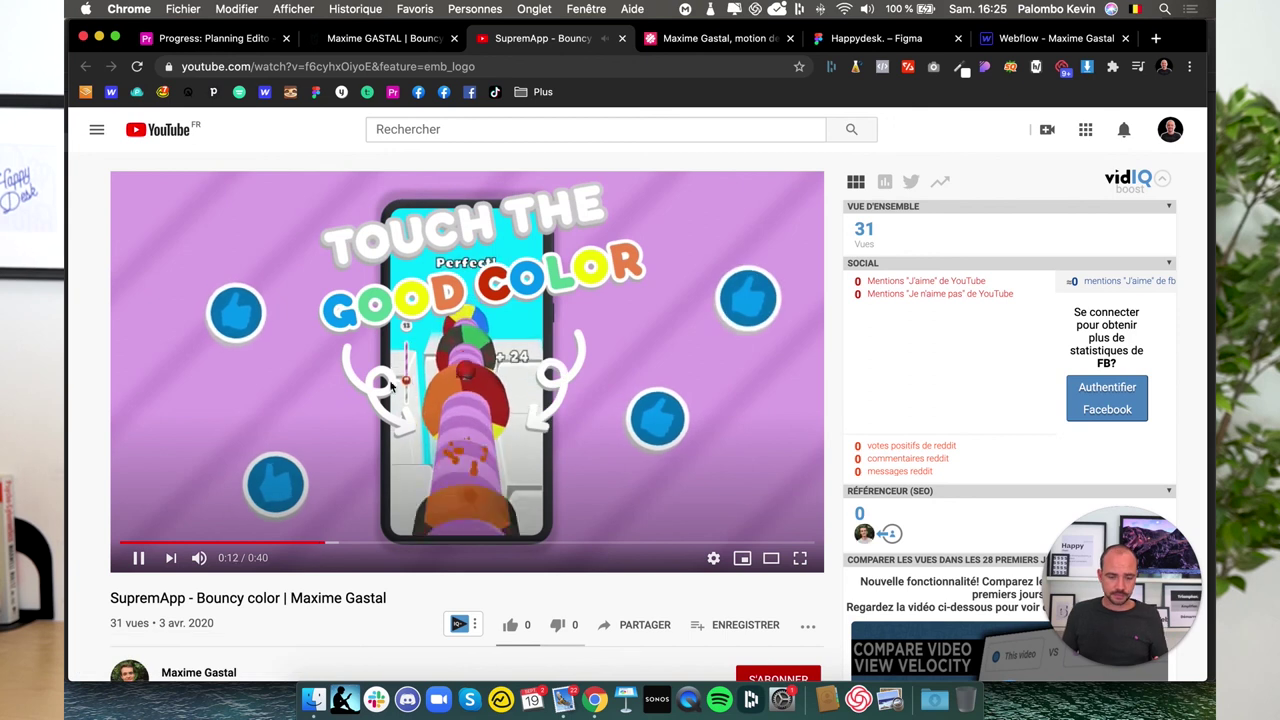
click(140, 558)
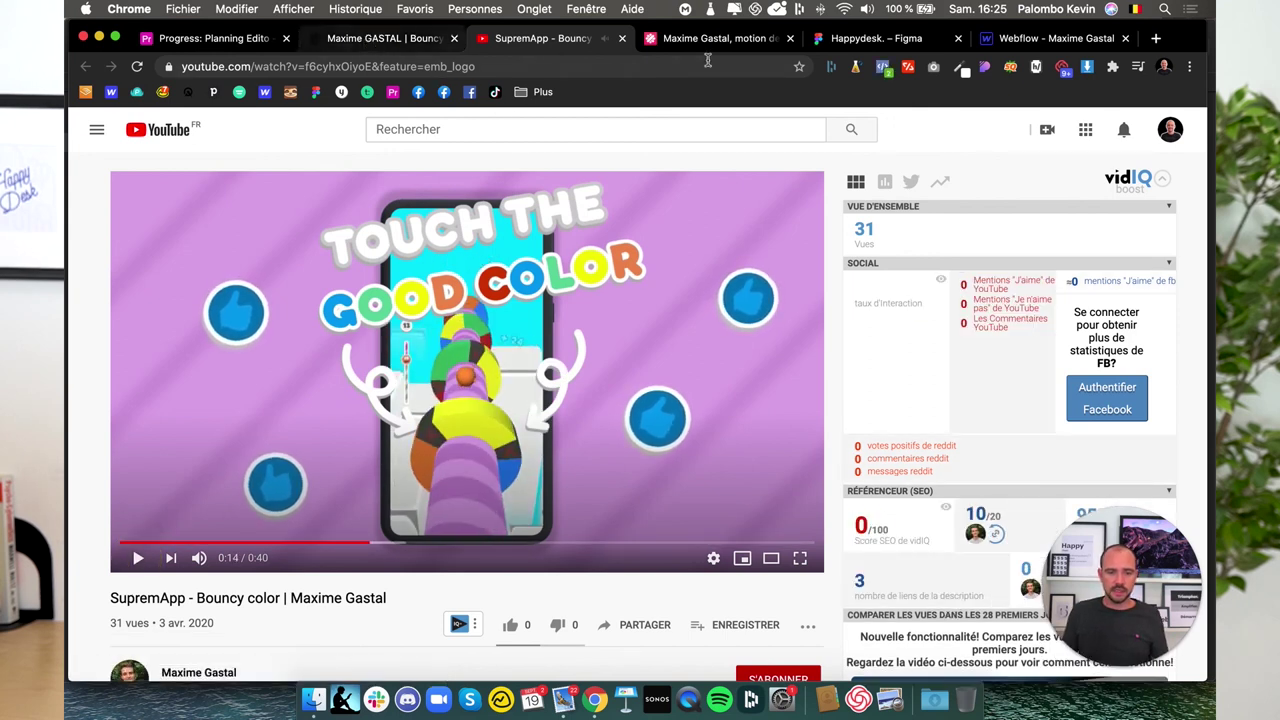
click(1051, 40)
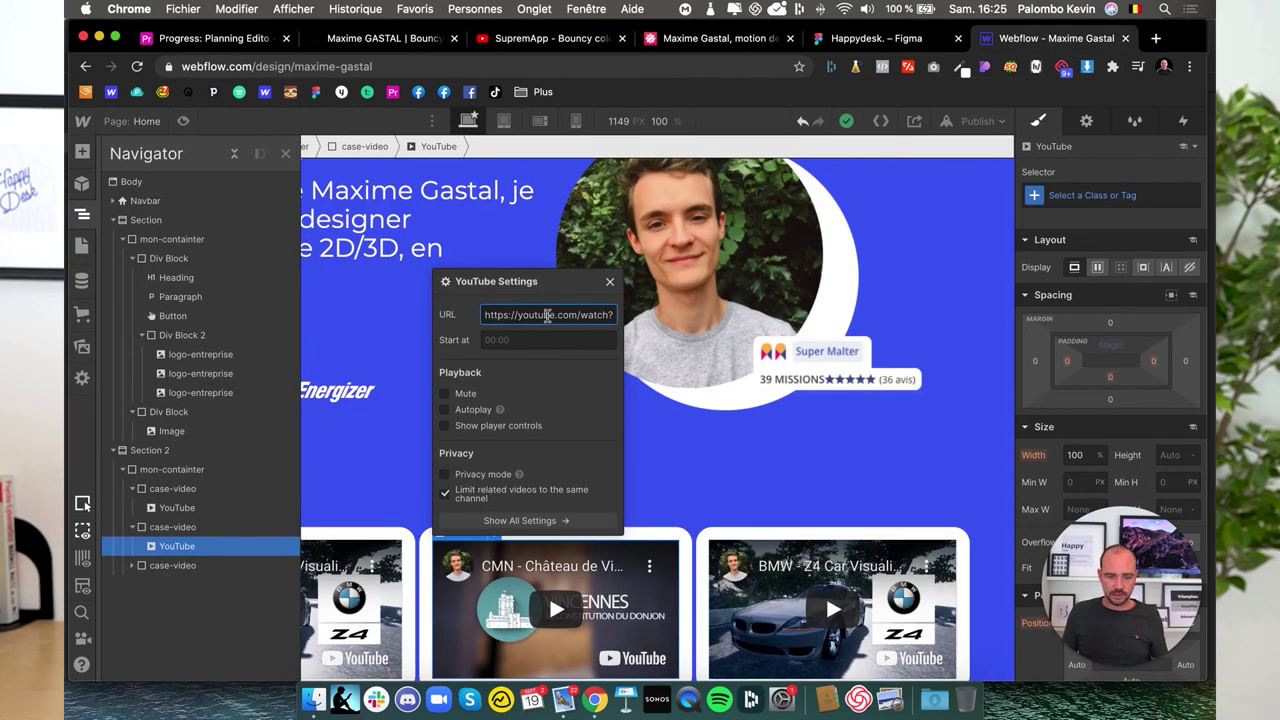
- Replace the third card's embed URL with the SupremApp – Bouncy color link and preview the page
click(776, 612)
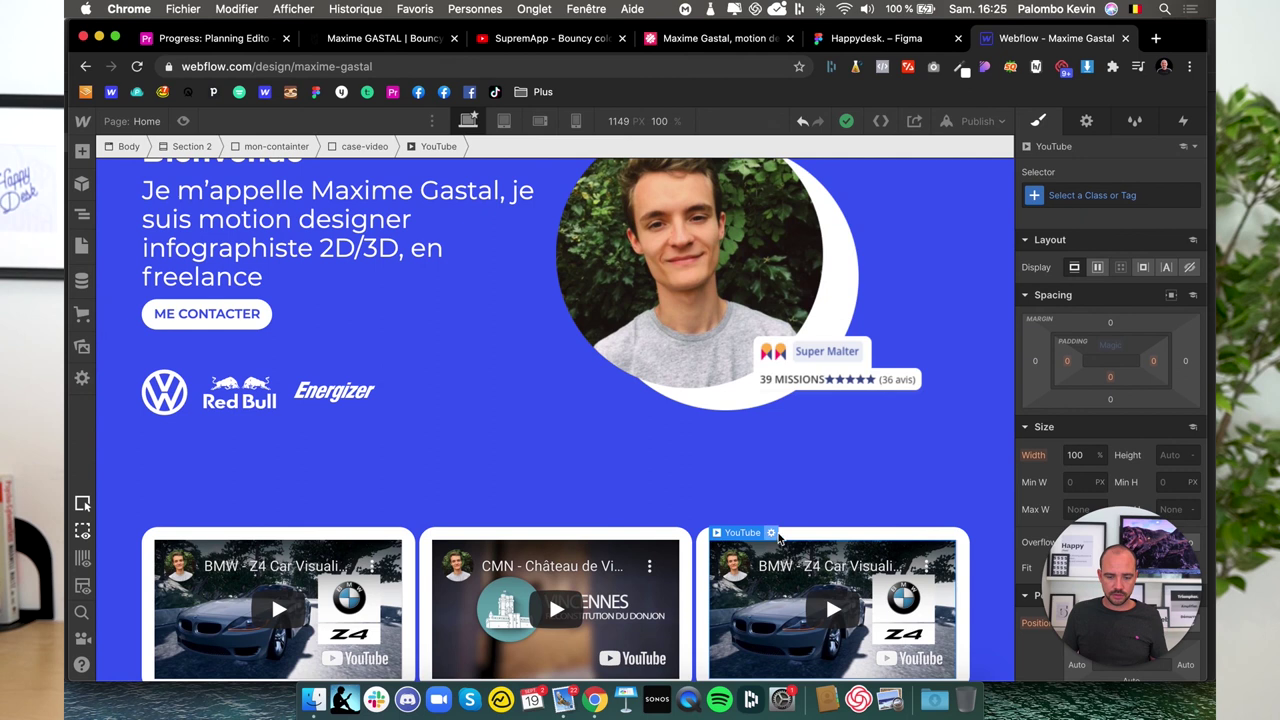
click(771, 533)
click(781, 323)
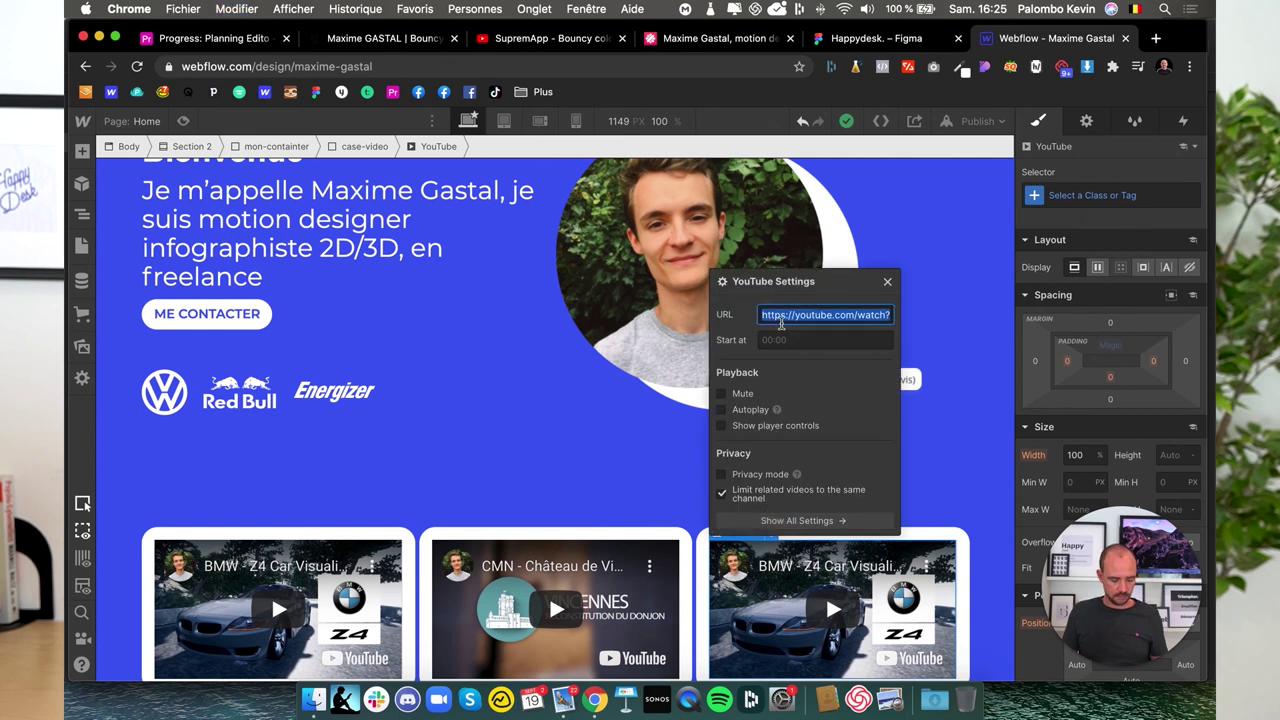
key(Return)
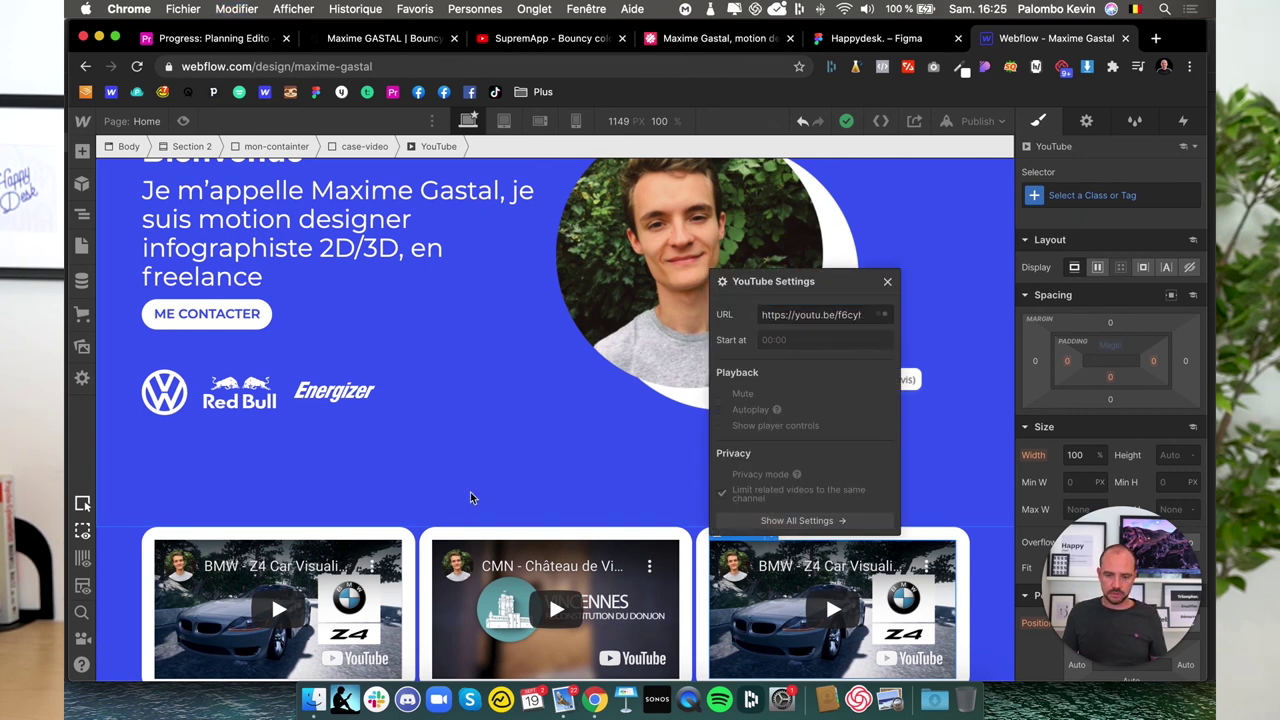
click(444, 464)
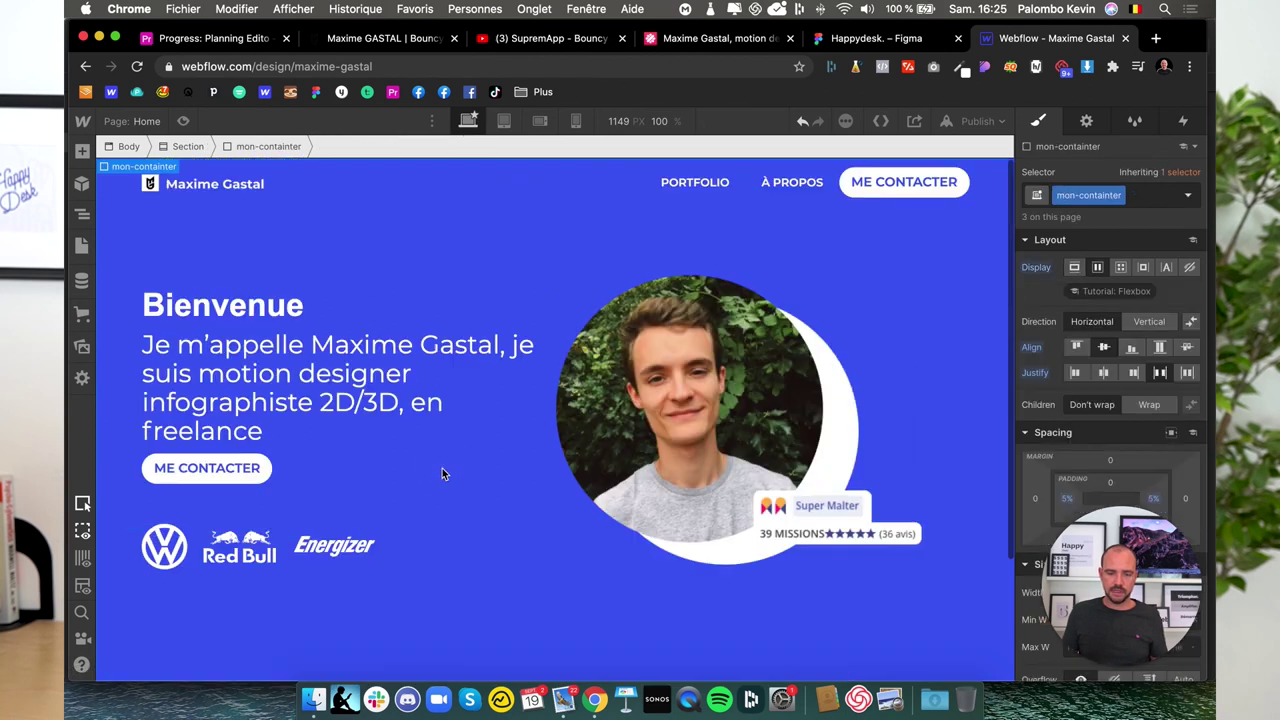
click(112, 548)
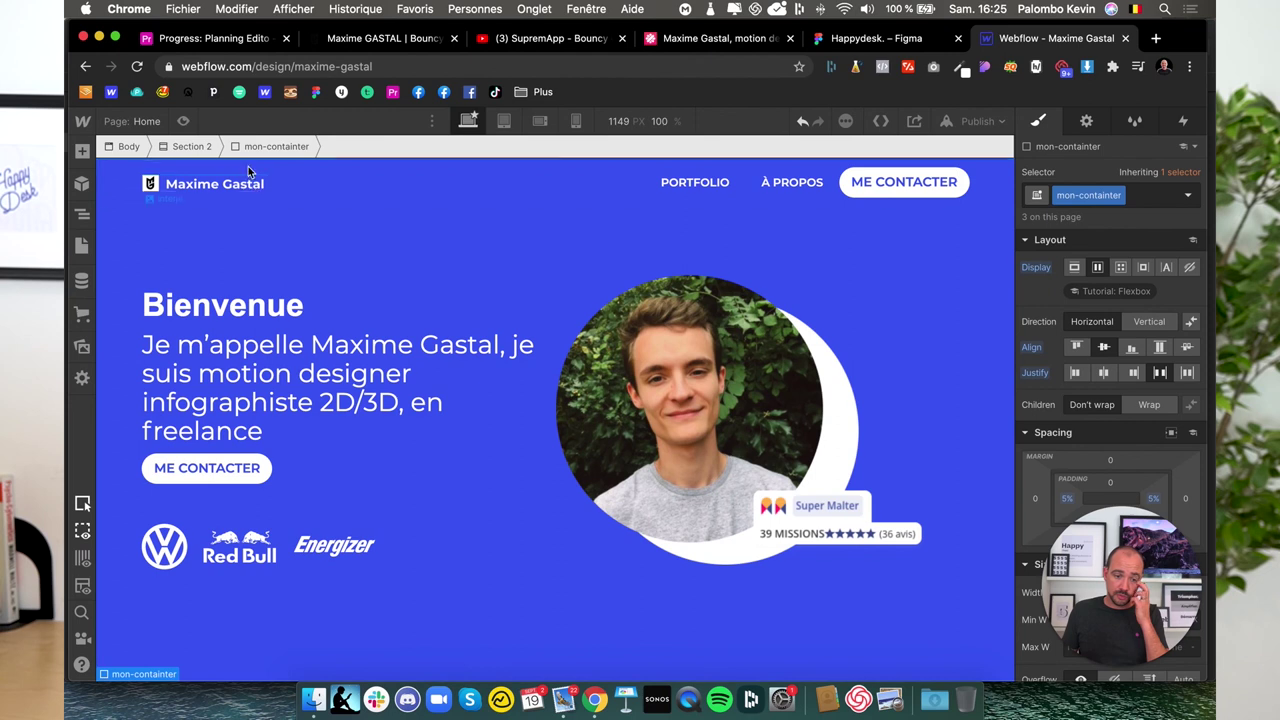
click(183, 121)
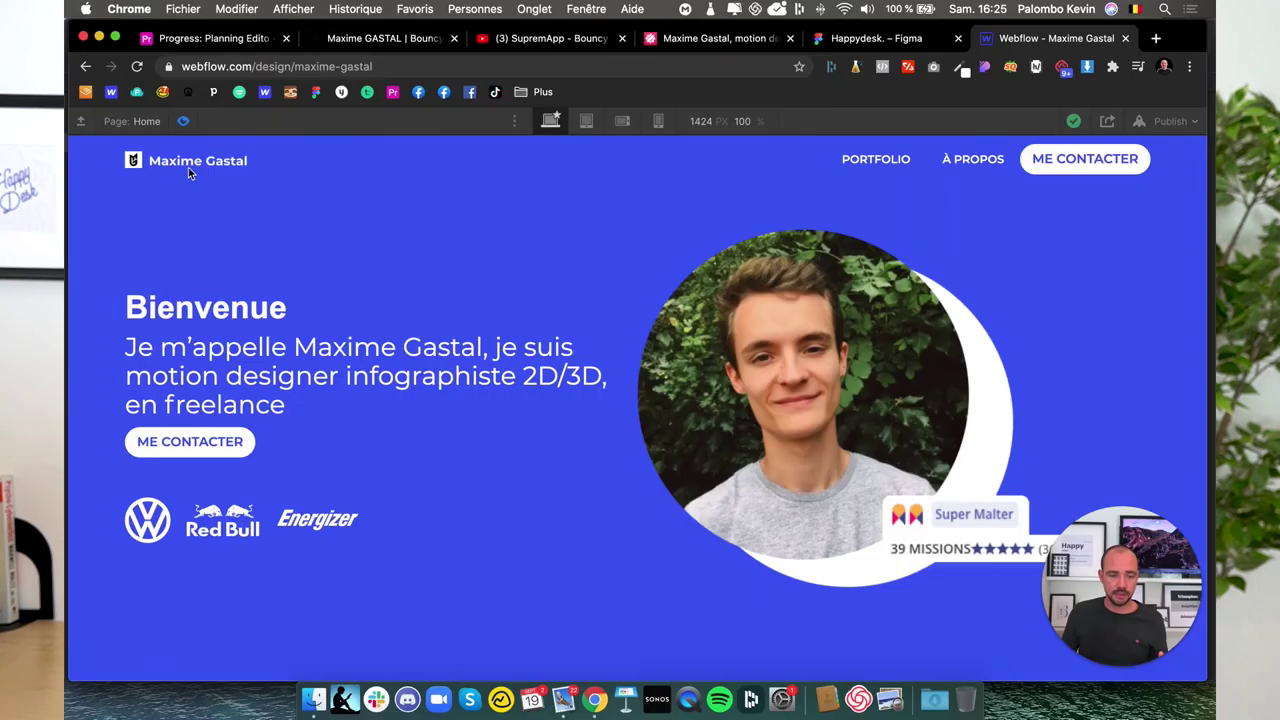
- Drag Section 2's top margin to about -86 px over the hero and make it relatively positioned
key(shift+p)
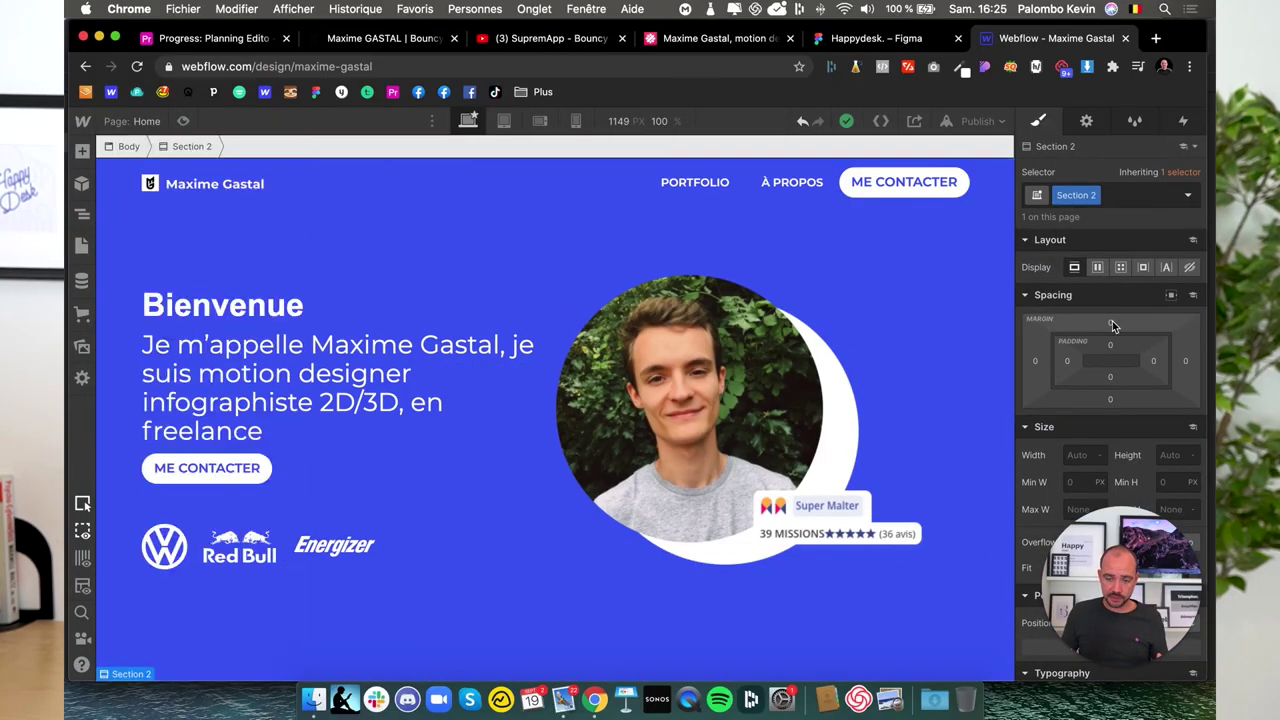
mouse_move(1112, 321)
mouse_down()
mouse_move(1112, 289)
mouse_move(1110, 392)
mouse_up()
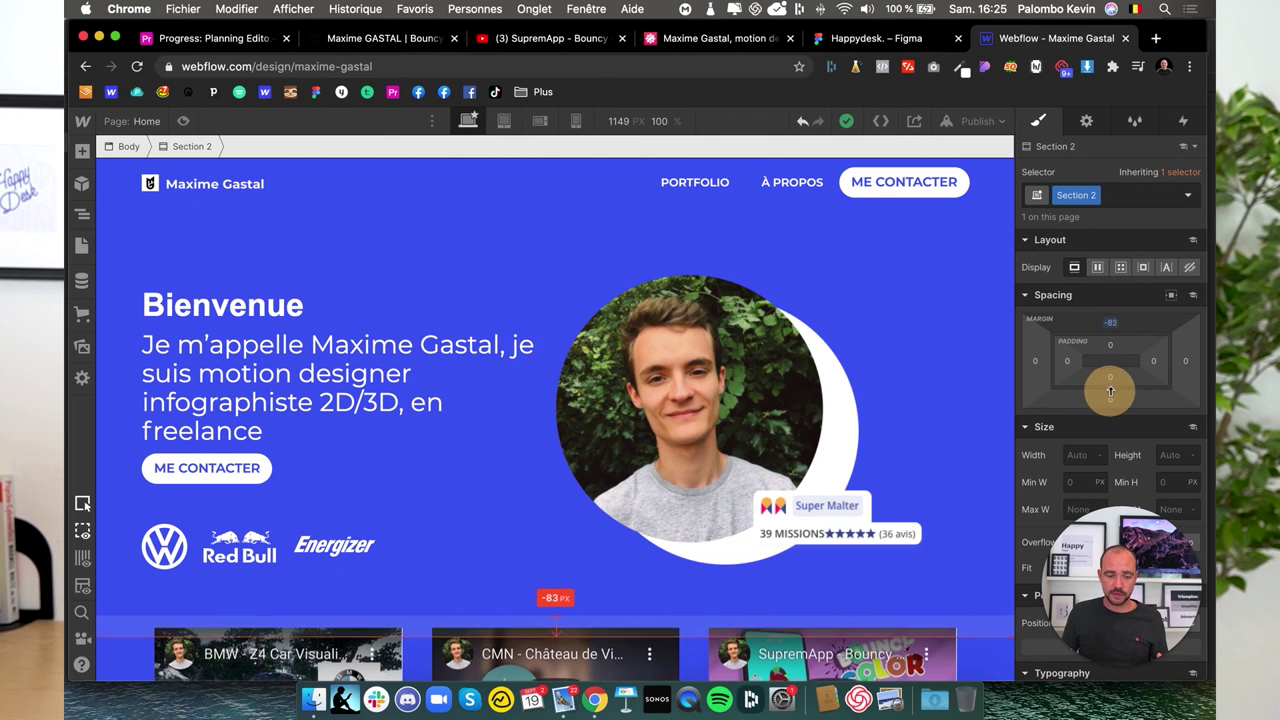
scroll(757, 387, down, 2)
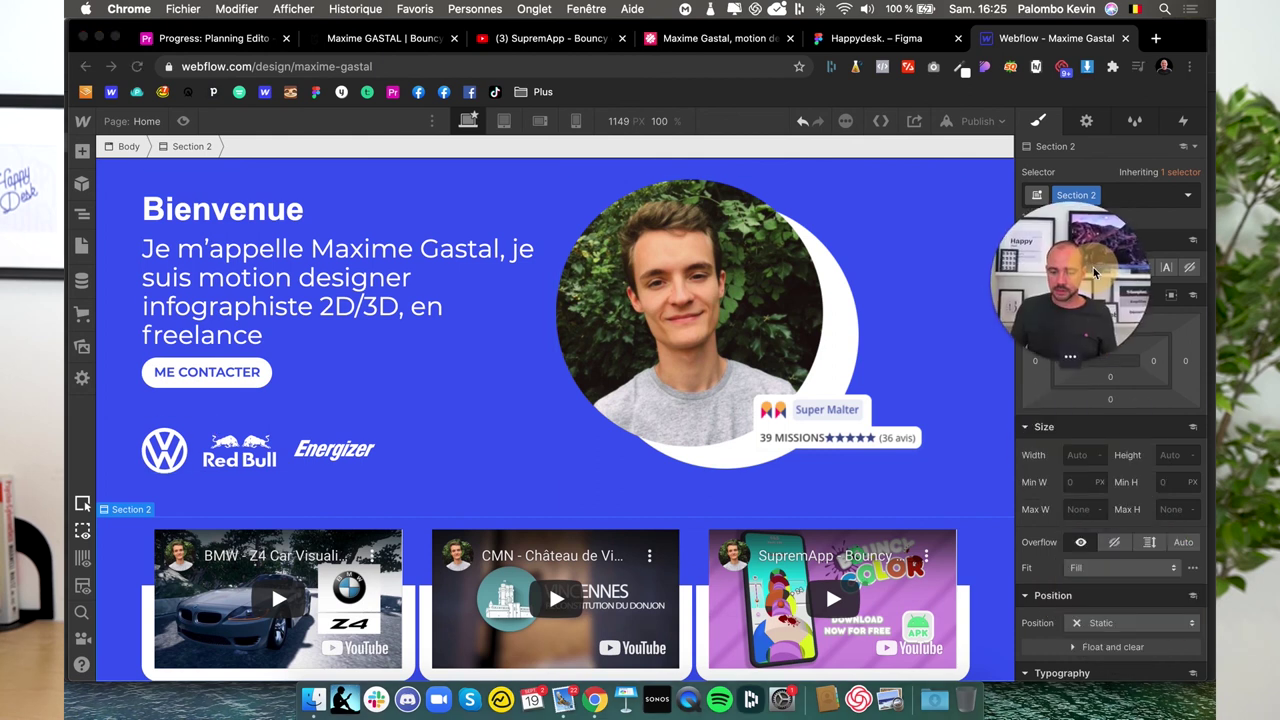
scroll(1104, 497, down, 3)
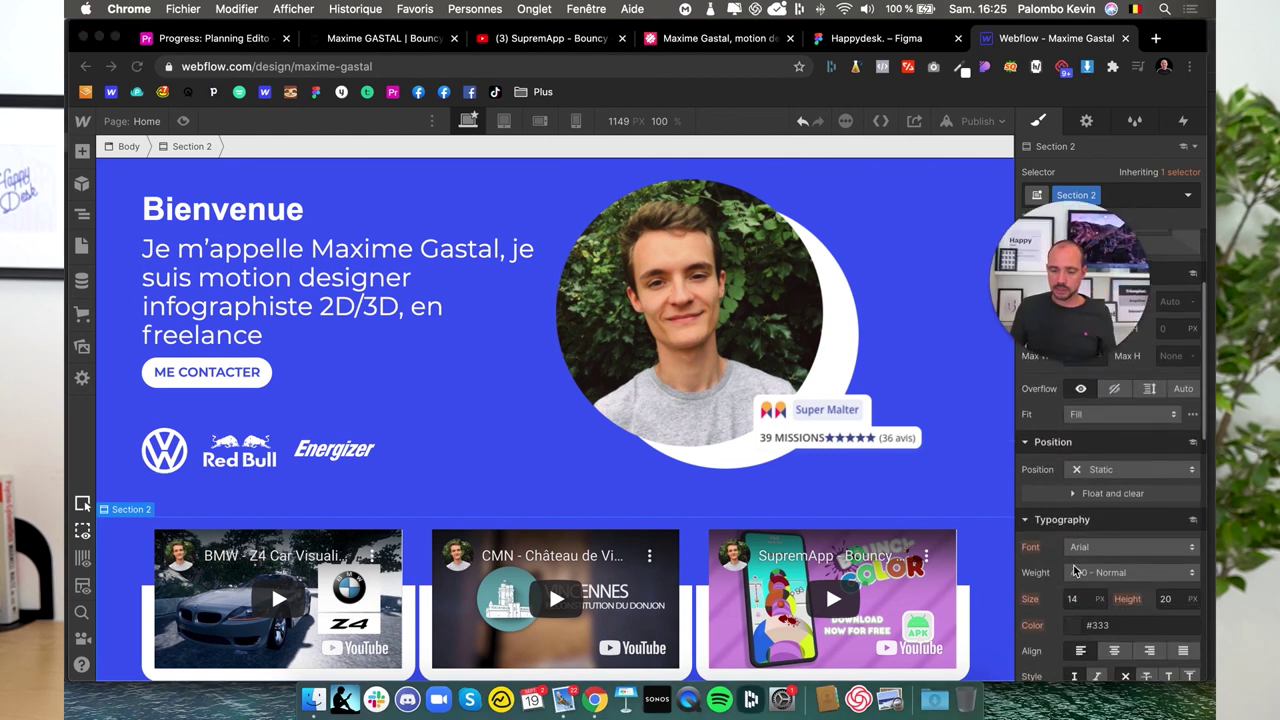
click(1120, 468)
click(1120, 490)
text(2)
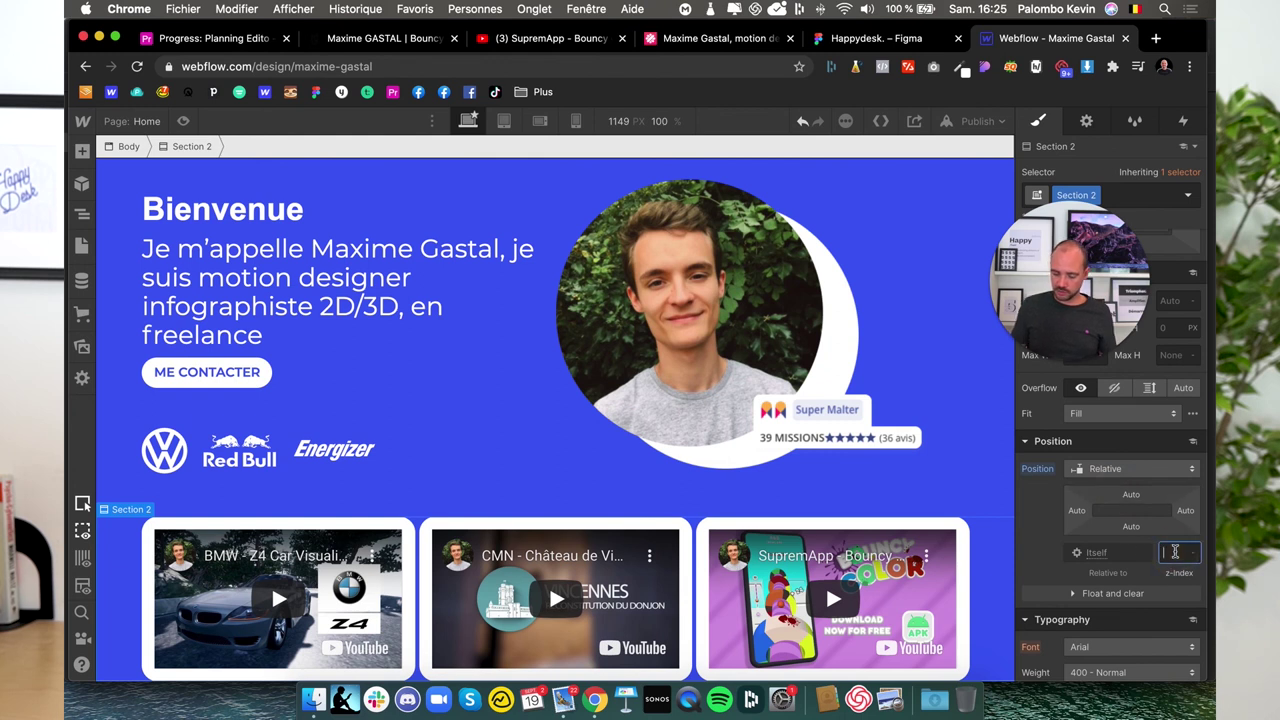
- Select the hero Section and give it z-index 1
click(83, 215)
click(145, 220)
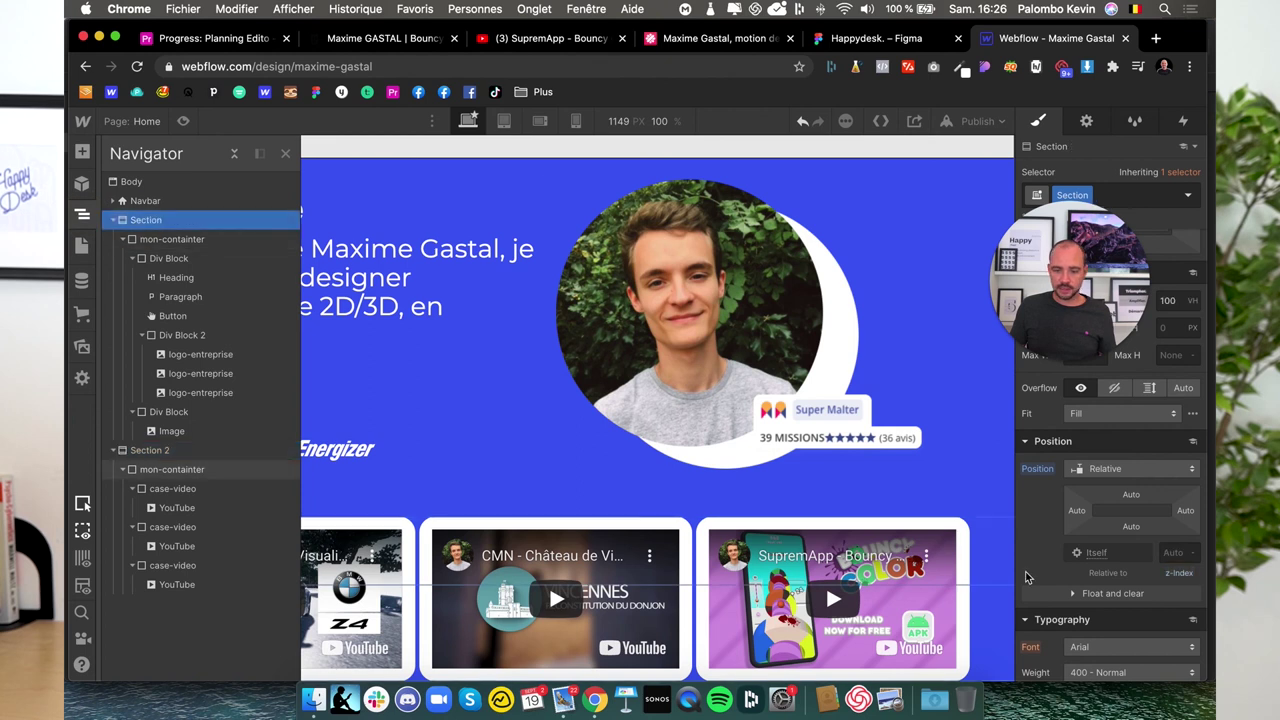
text(1)
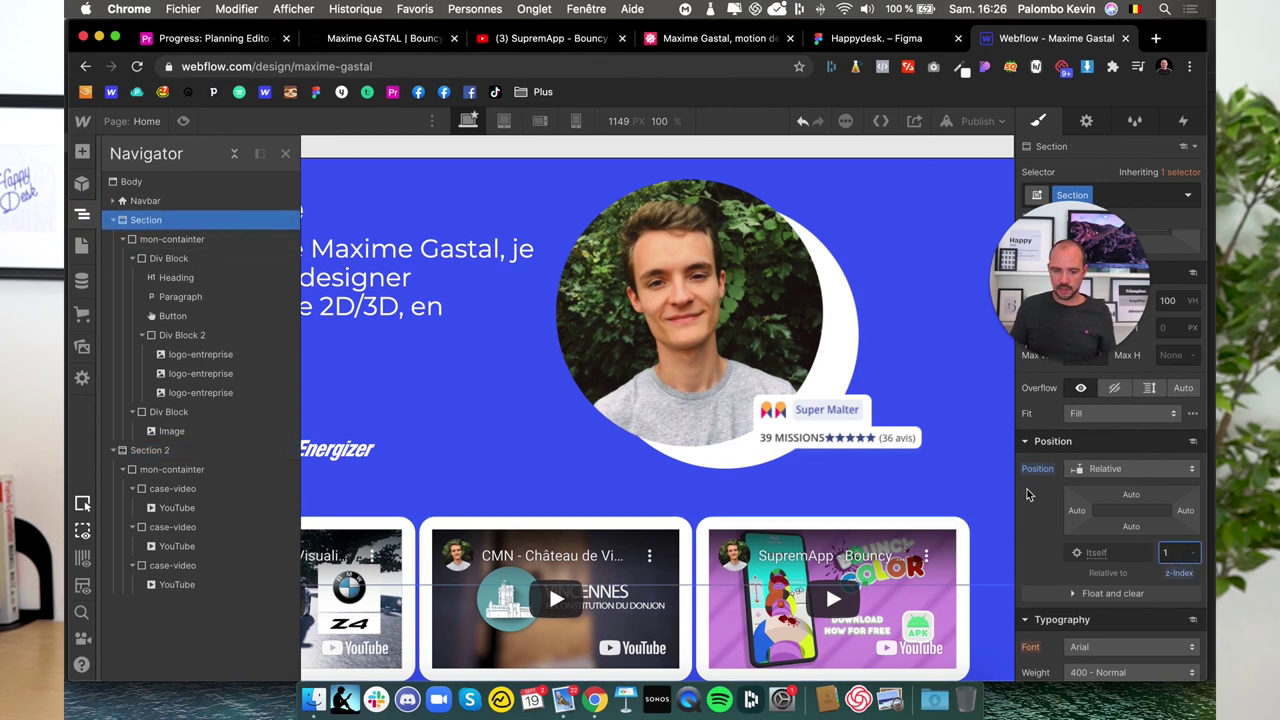
click(83, 214)
scroll(208, 555, up, 2)
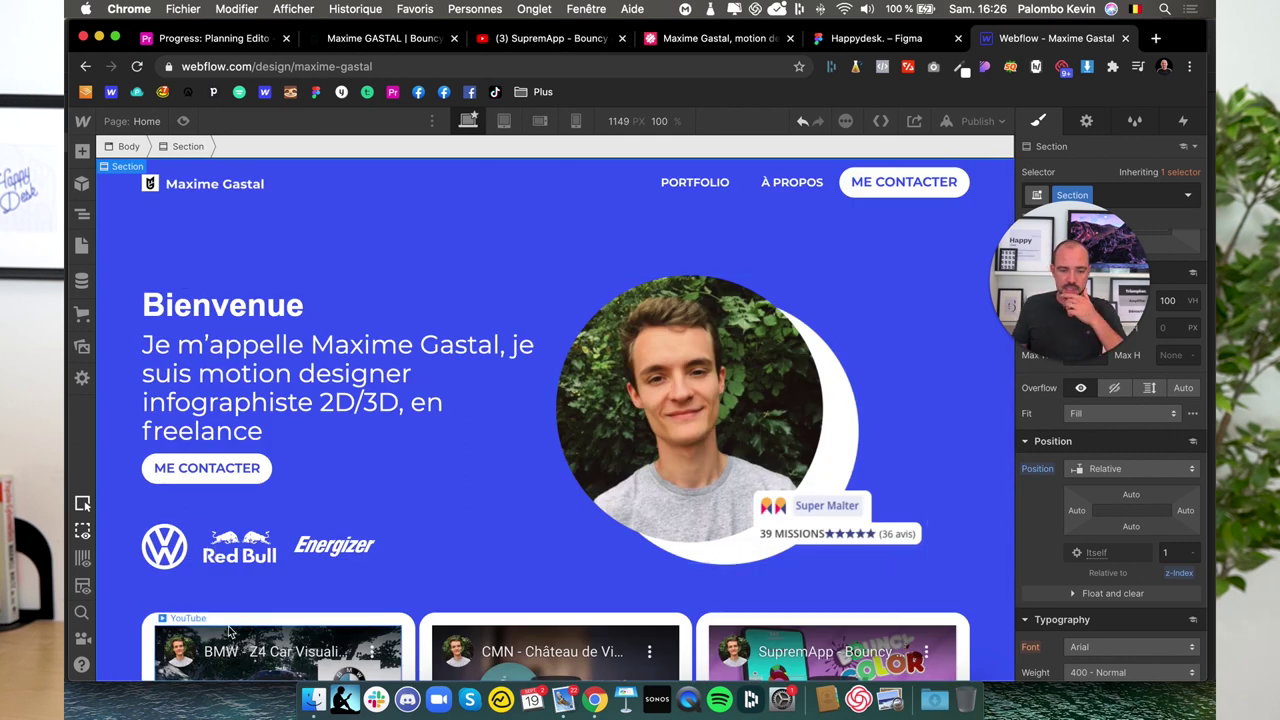
- Set Section 2's top margin to -50 px and preview the page
click(111, 638)
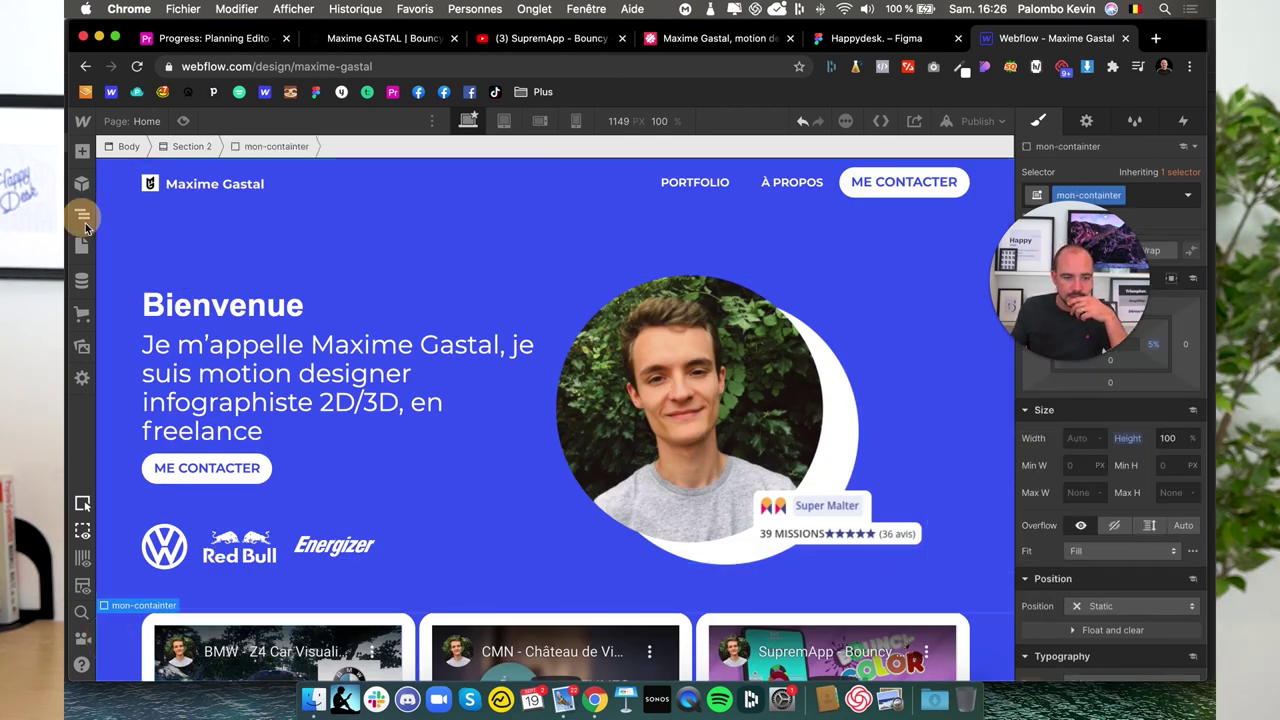
click(83, 214)
click(153, 450)
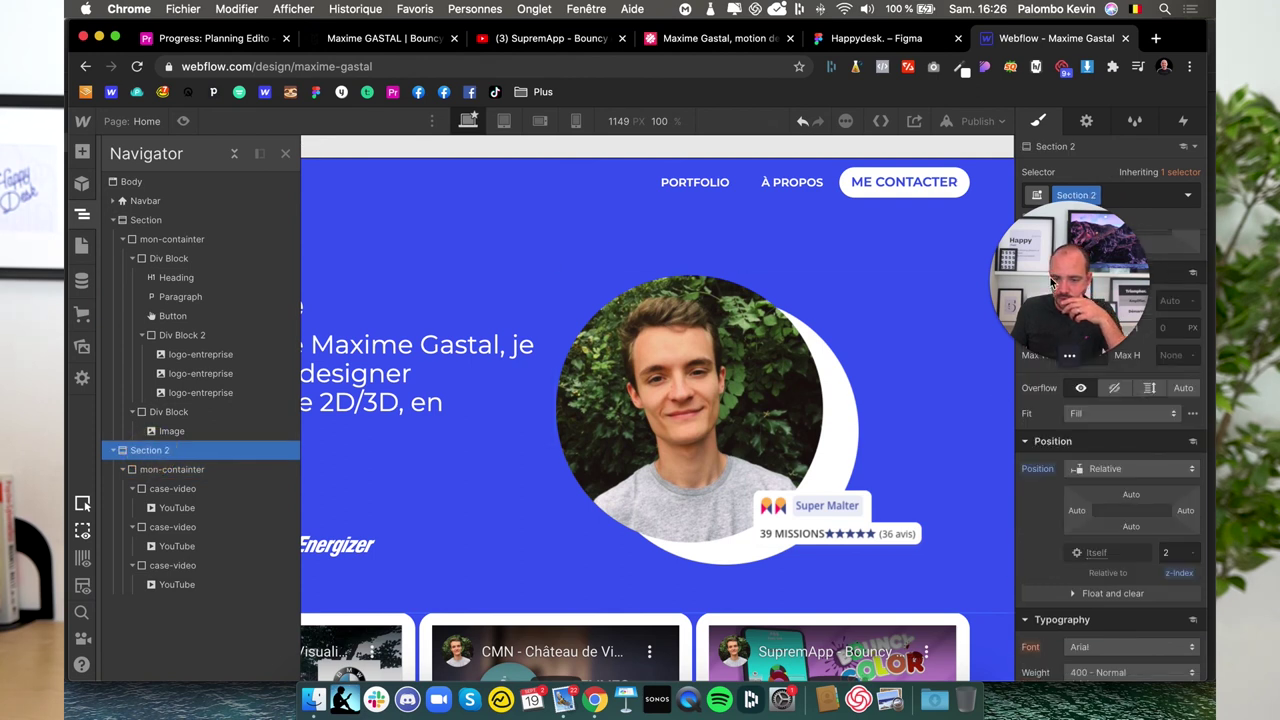
scroll(1109, 448, up, 3)
click(1115, 330)
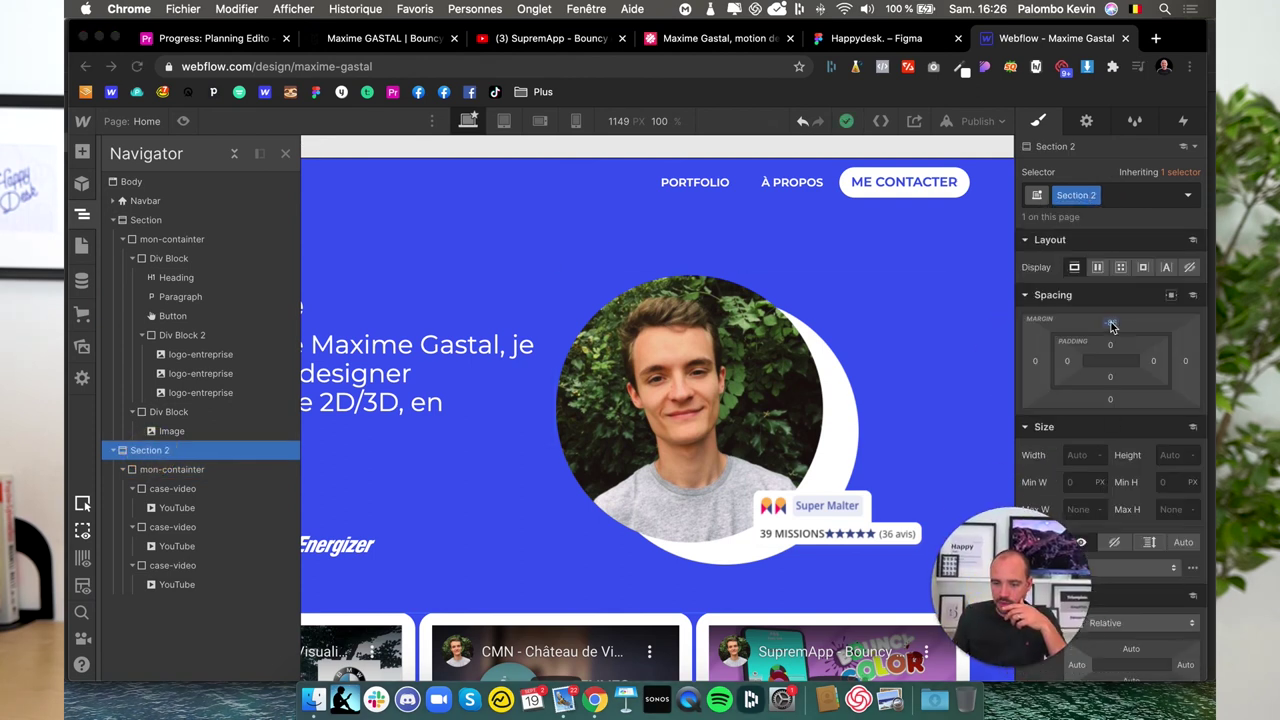
click(1113, 326)
text(-50)
key(Return)
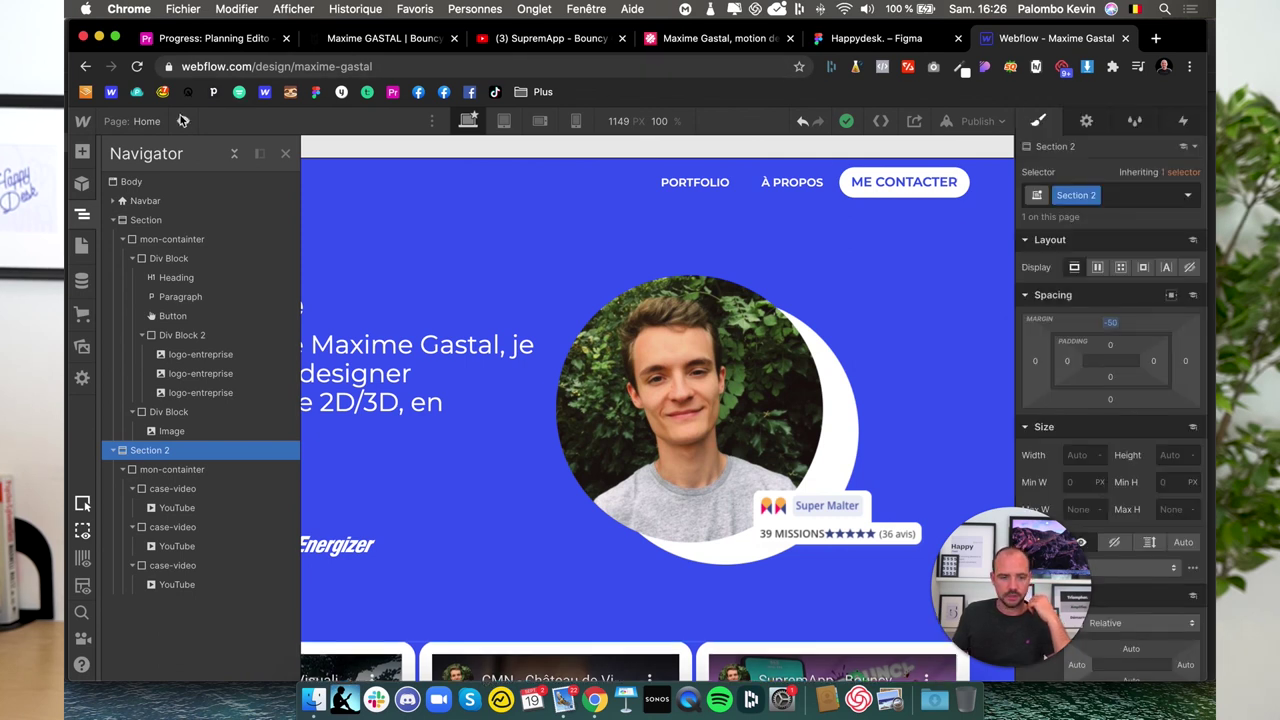
click(183, 121)
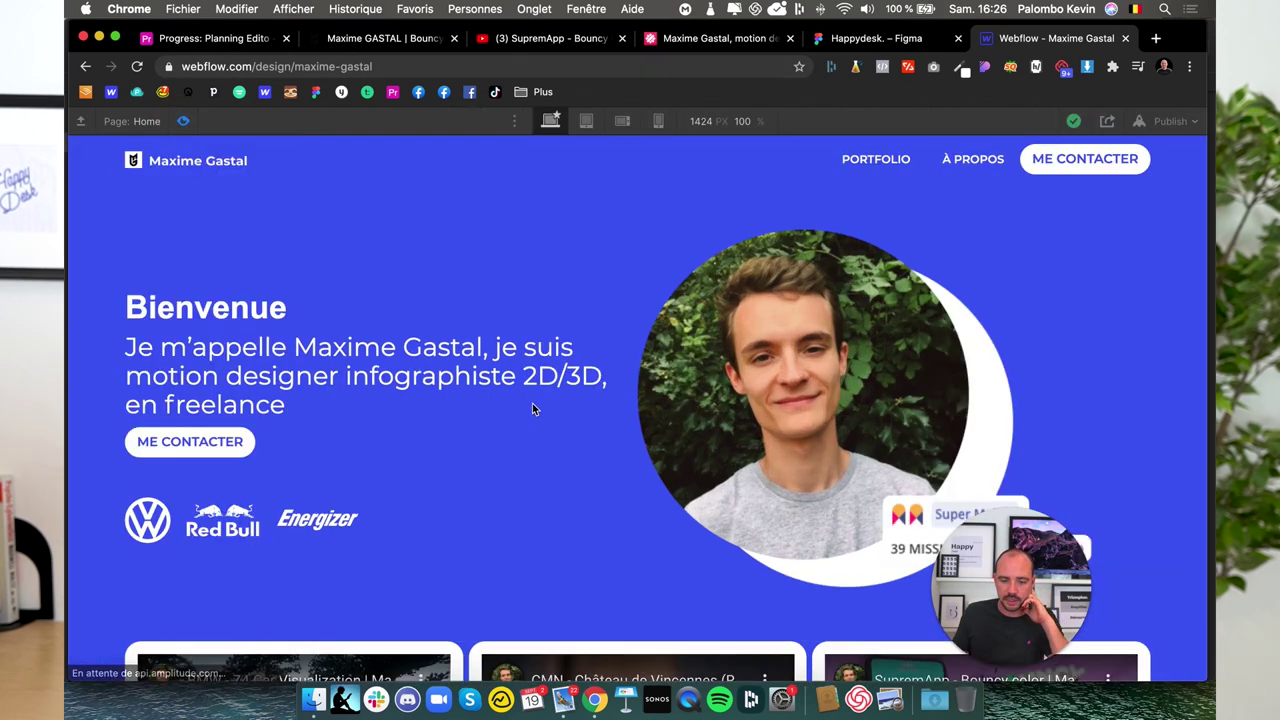
- In preview, play the BMW case video to confirm its YouTube embed works
scroll(532, 403, down, 3)
scroll(532, 408, up, 2)
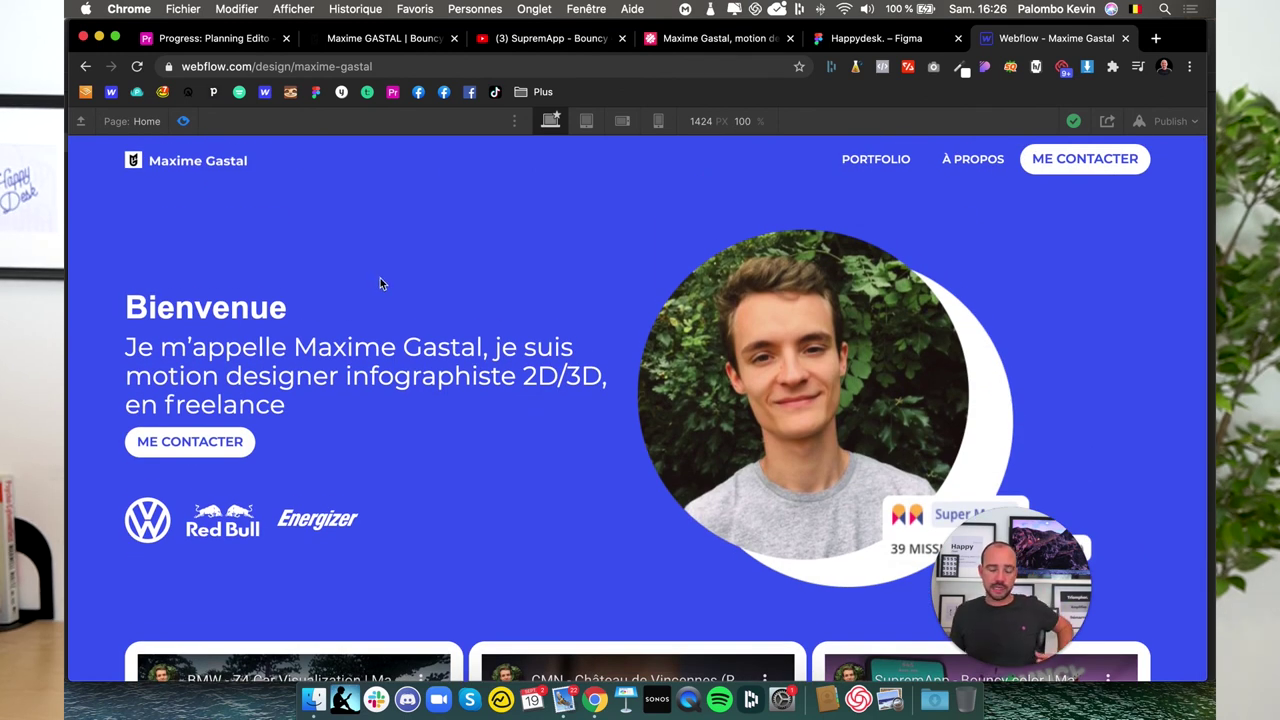
drag(1066, 647, 1176, 647)
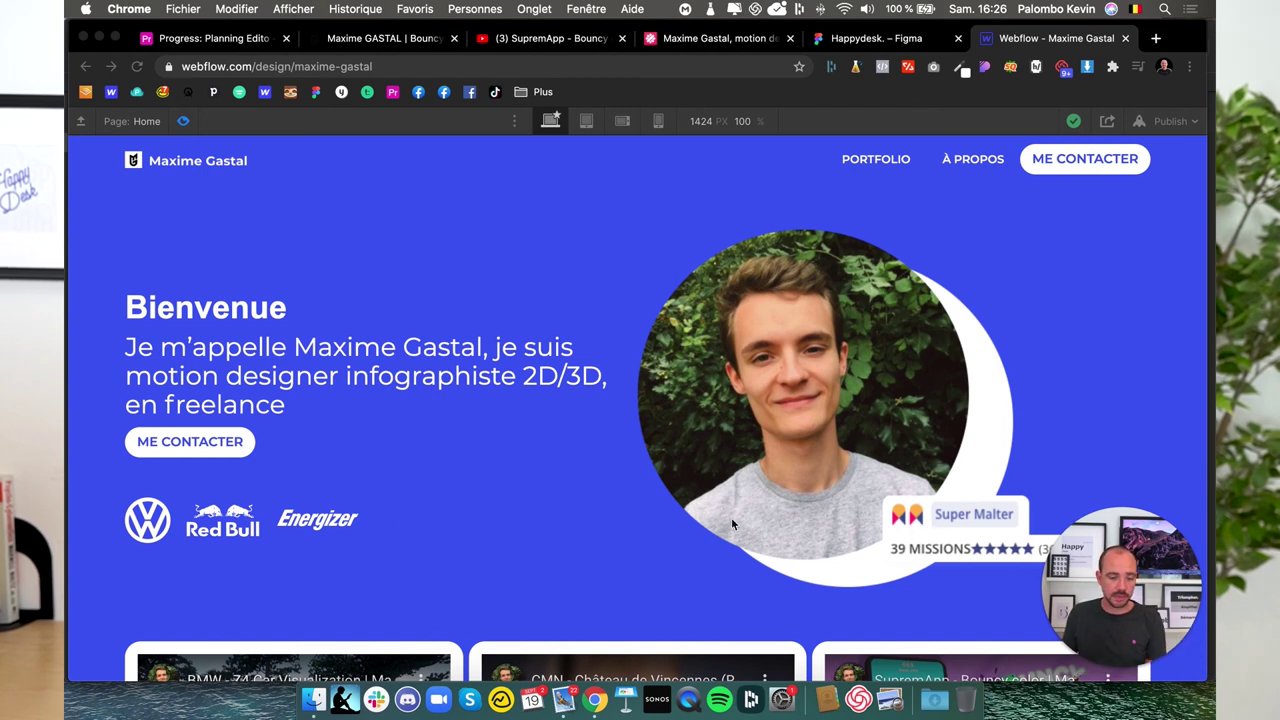
scroll(563, 464, down, 2)
scroll(563, 464, up, 2)
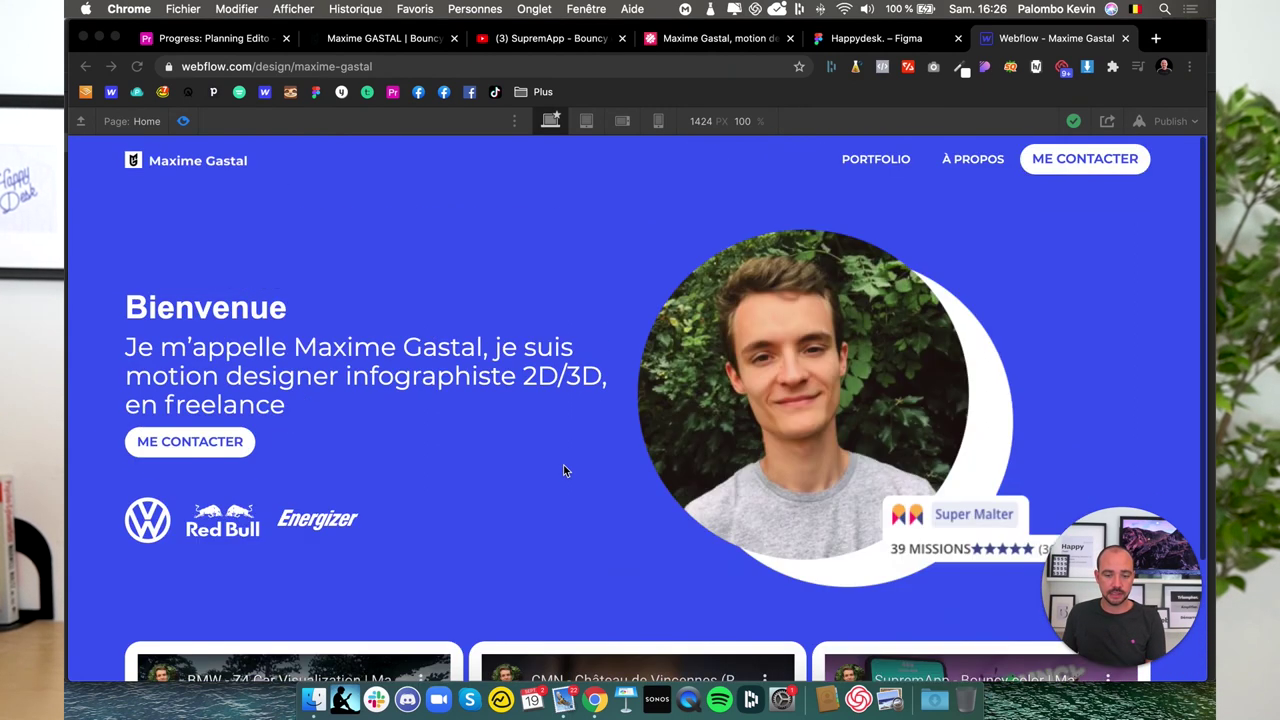
scroll(229, 338, down, 3)
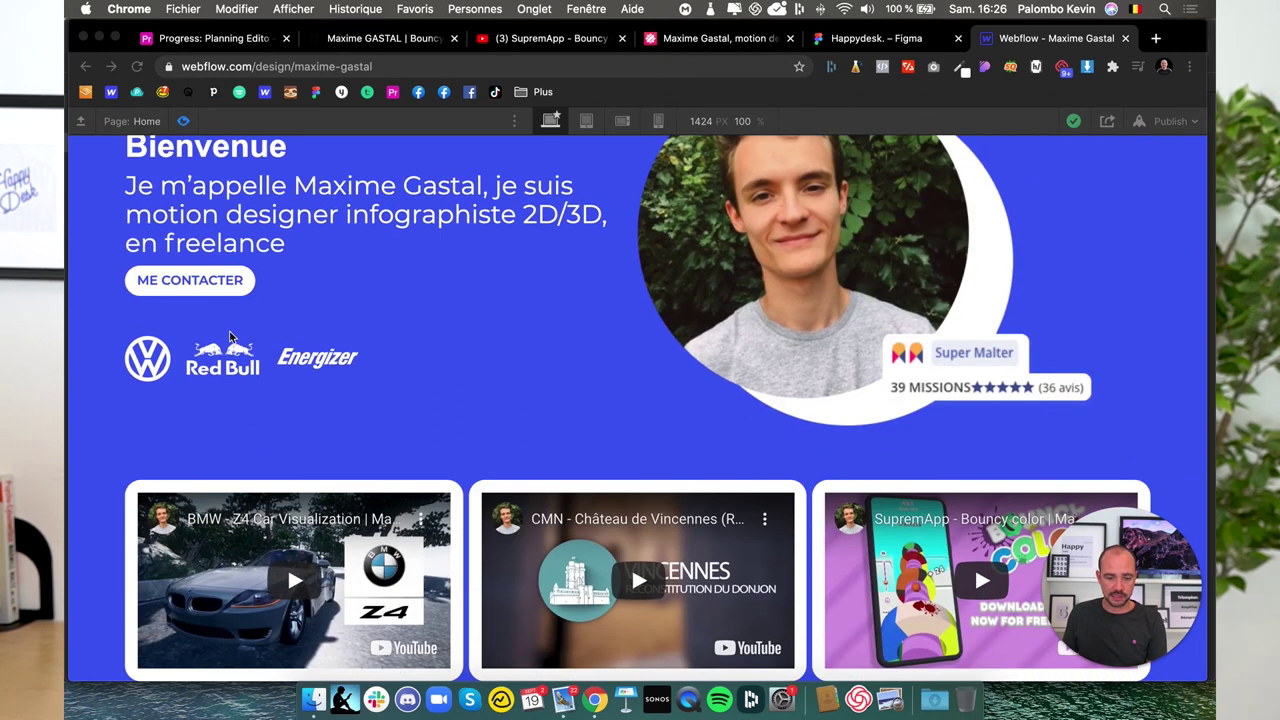
scroll(229, 338, up, 3)
scroll(236, 285, down, 1)
scroll(236, 285, down, 2)
click(292, 588)
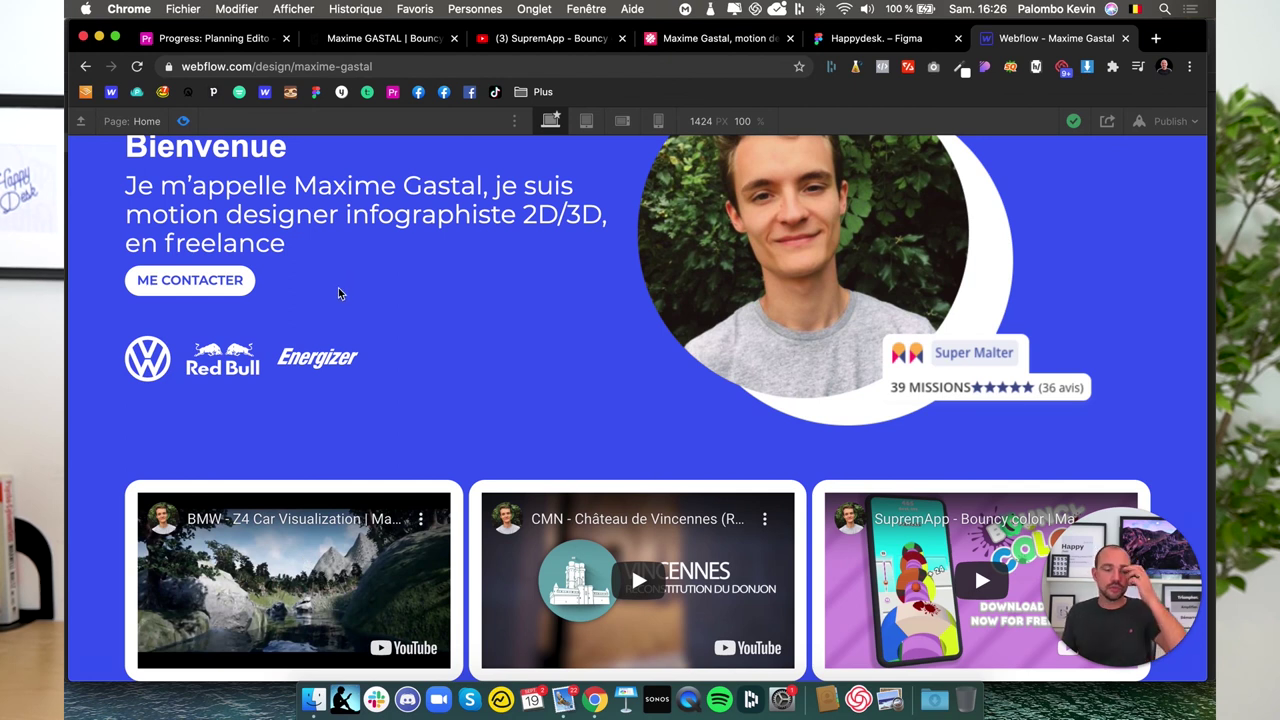
- Exit preview and load the live maxime-gastal.fr home page in the other tab
scroll(403, 368, up, 3)
scroll(403, 368, up, 1)
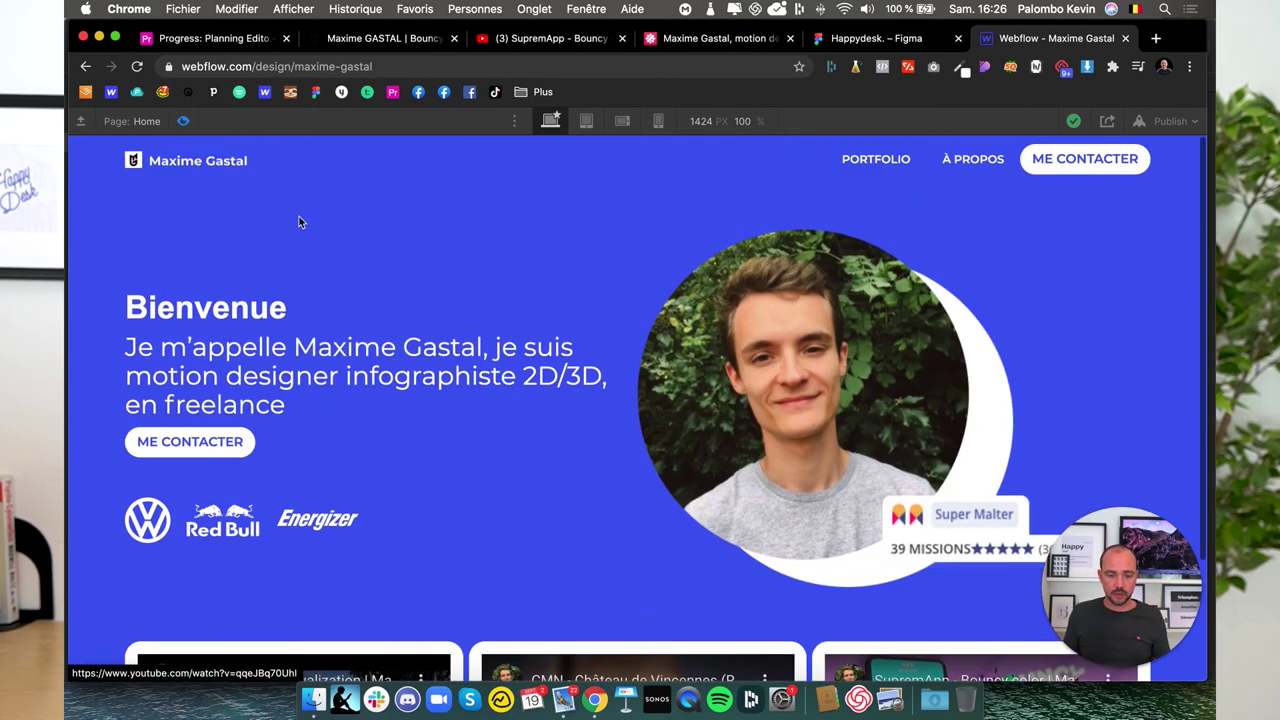
click(184, 121)
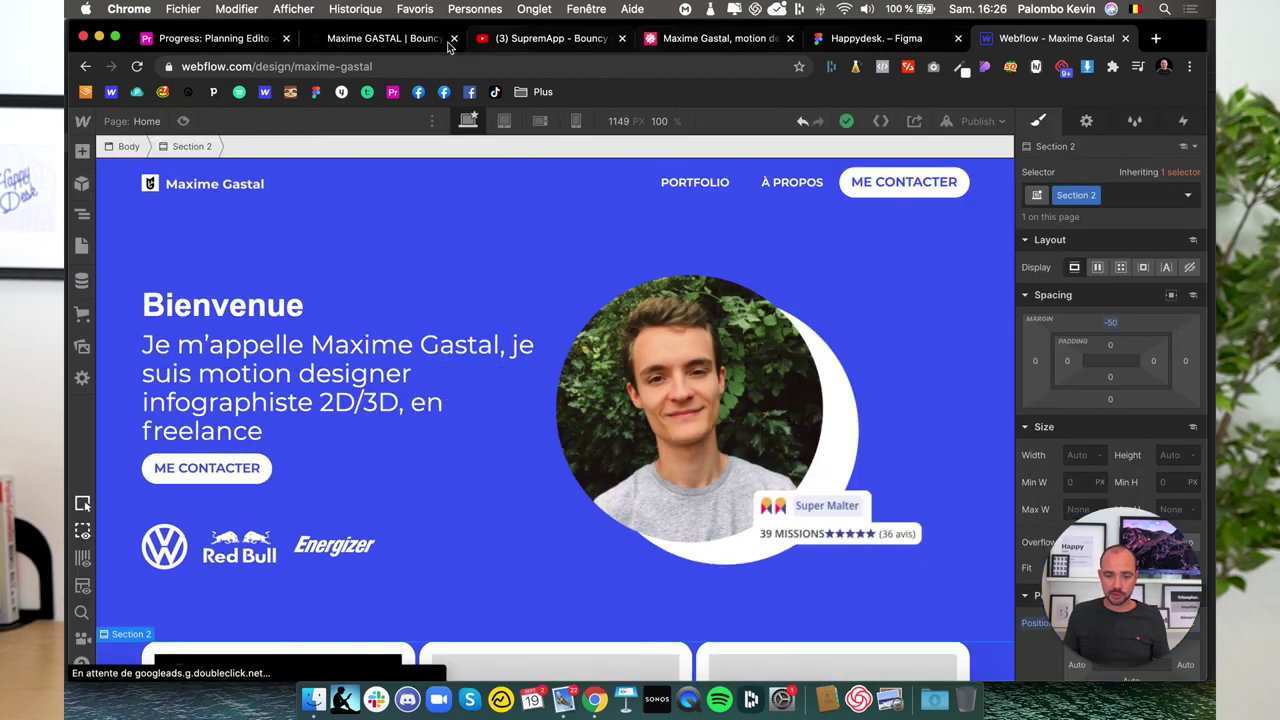
key(super+2)
click(291, 137)
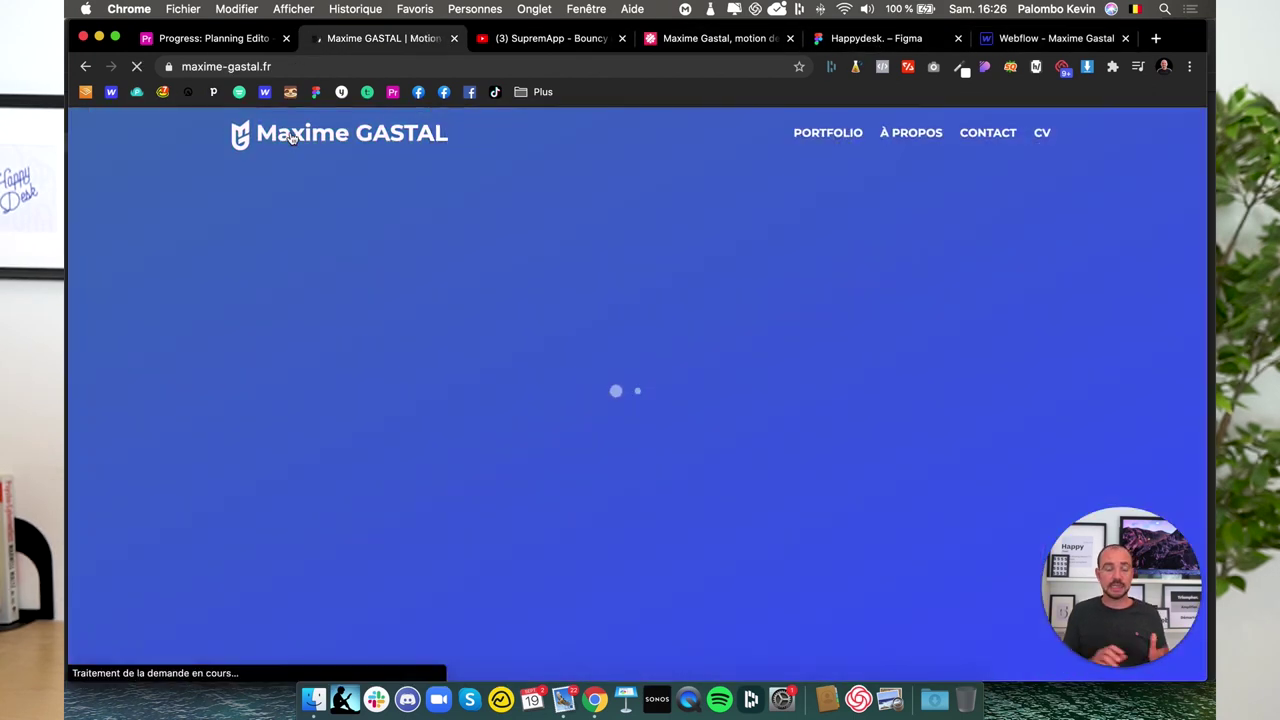